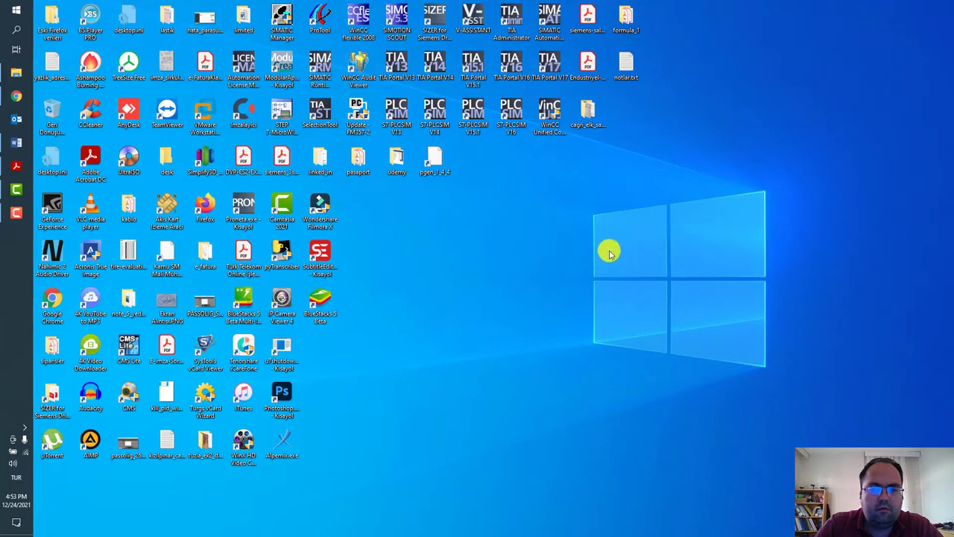
Launch TIA Portal V17 and show its installed software overview
left_click(661, 246)
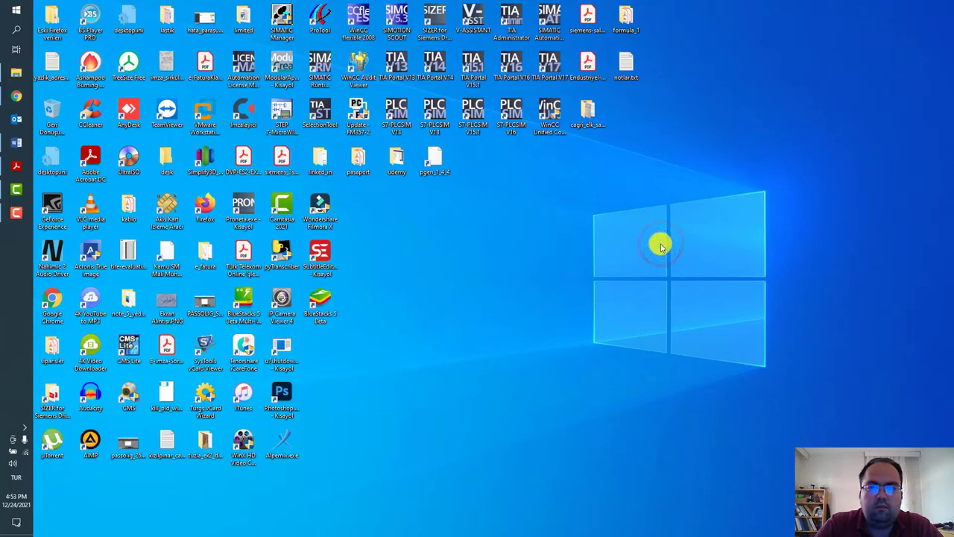
left_click(585, 296)
left_click(550, 65)
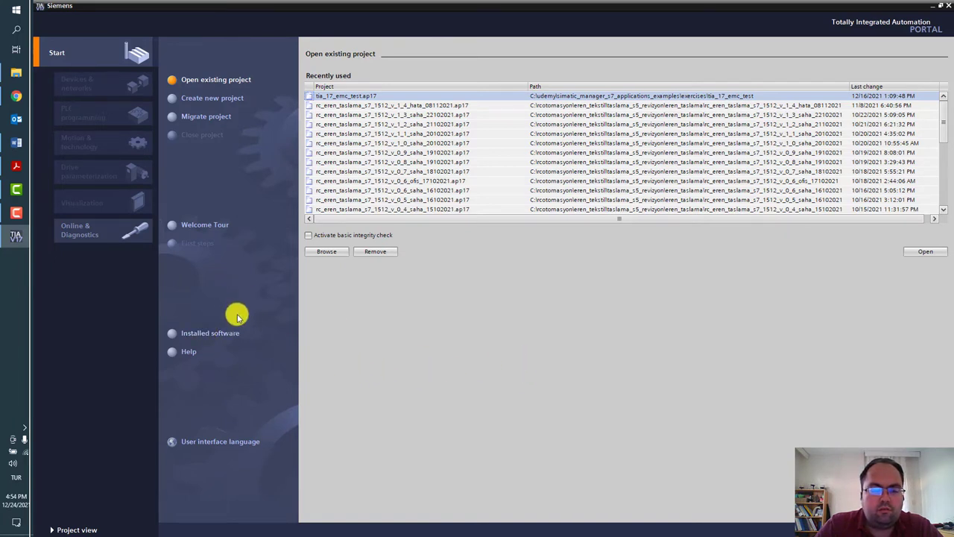
left_click(225, 335)
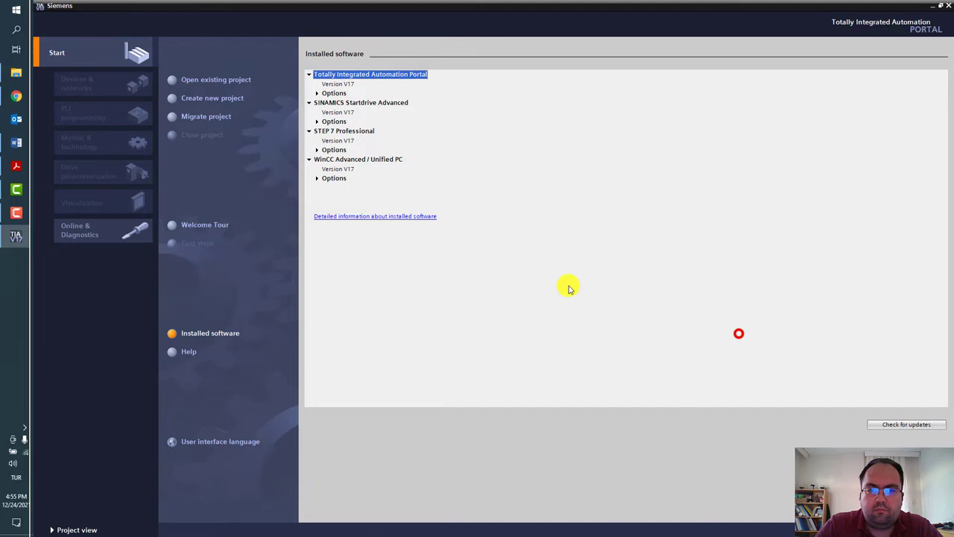
Expand the options of WinCC, STEP 7 Professional, SINAMICS Startdrive and Totally Integrated Automation Portal in the installed software tree
left_click(318, 177)
left_click(325, 187)
left_click(317, 149)
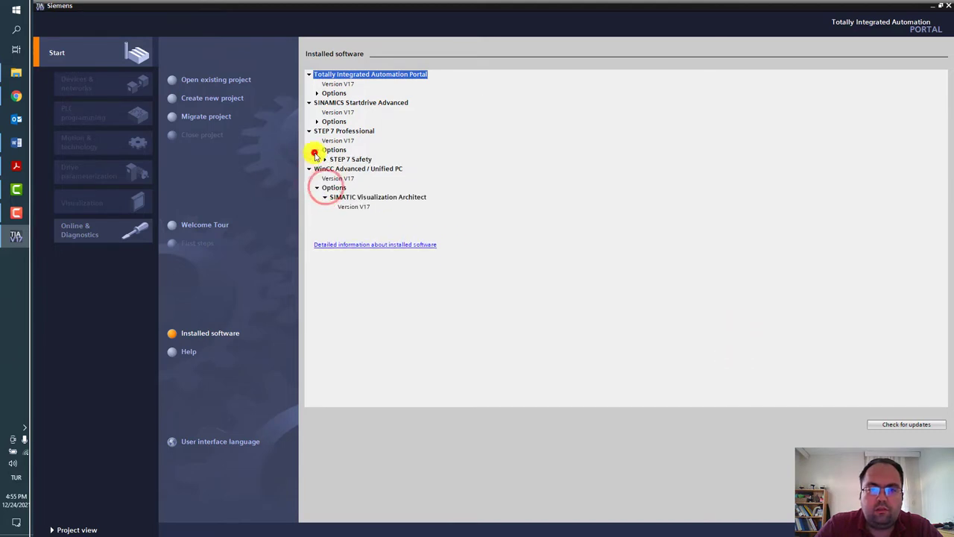
left_click(325, 158)
left_click(316, 121)
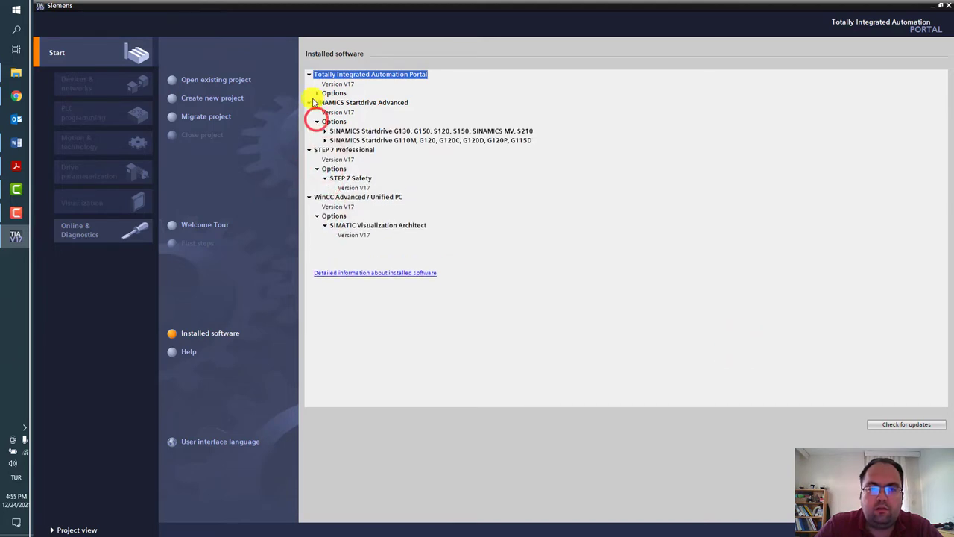
left_click(316, 92)
left_click(317, 93)
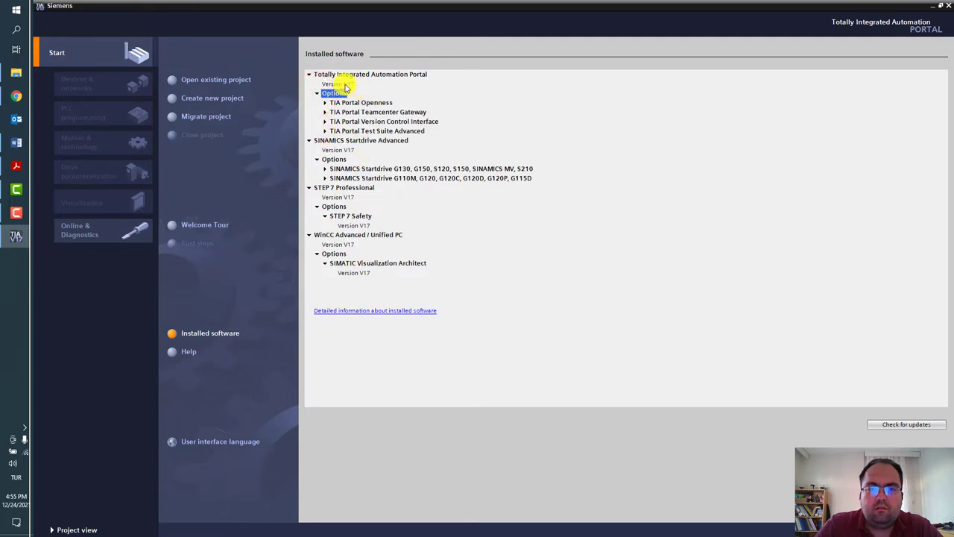
Expand both SINAMICS Startdrive options and the four TIA Portal options to check their versions
left_click(325, 178)
left_click(325, 169)
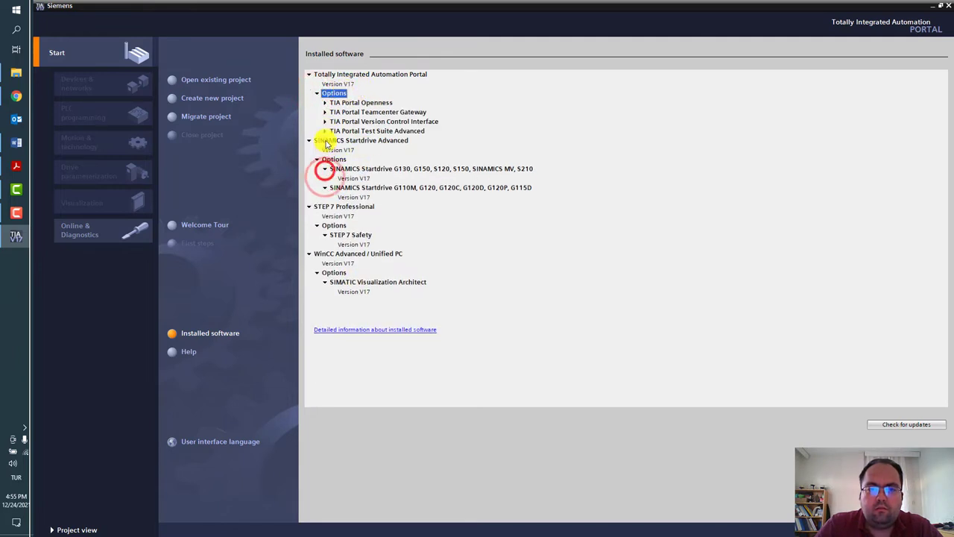
left_click(325, 131)
left_click(325, 121)
left_click(325, 112)
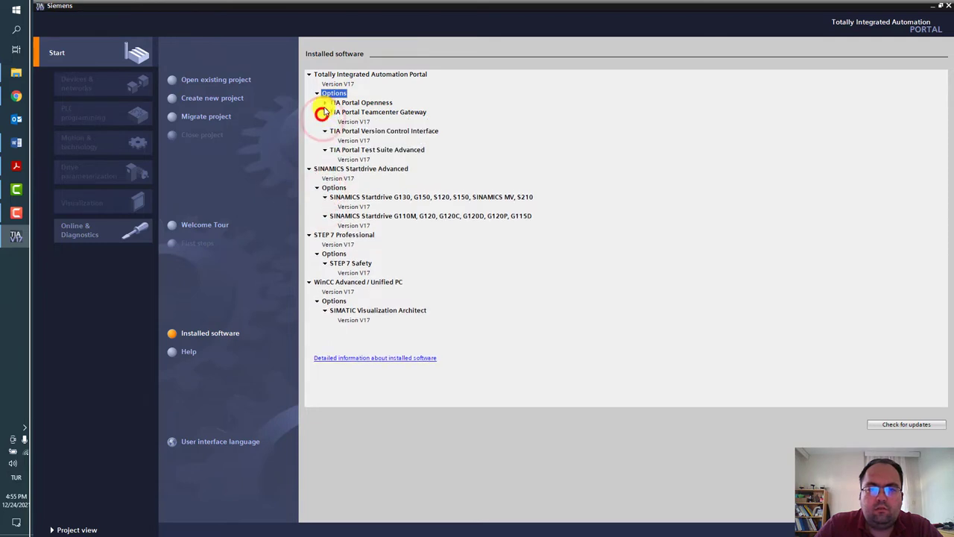
left_click(325, 102)
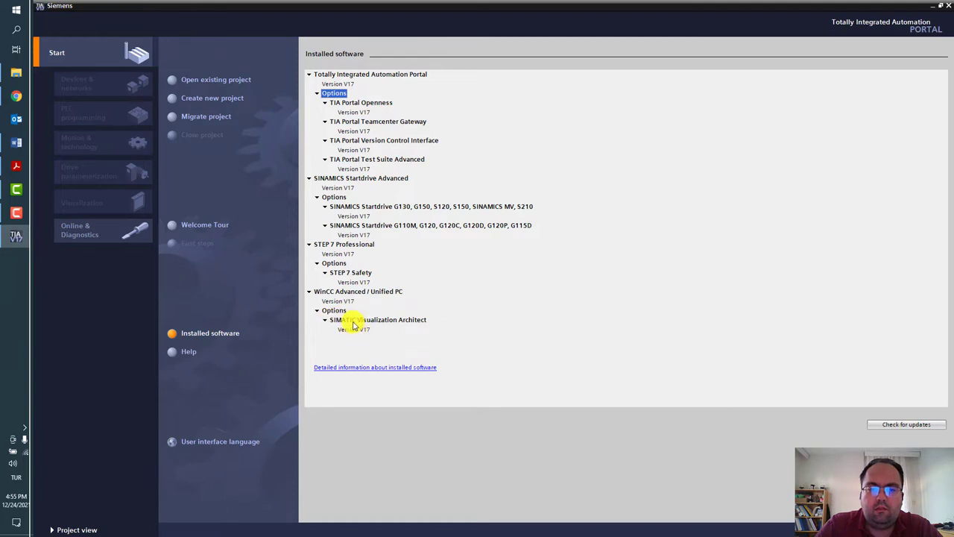
left_click(701, 390)
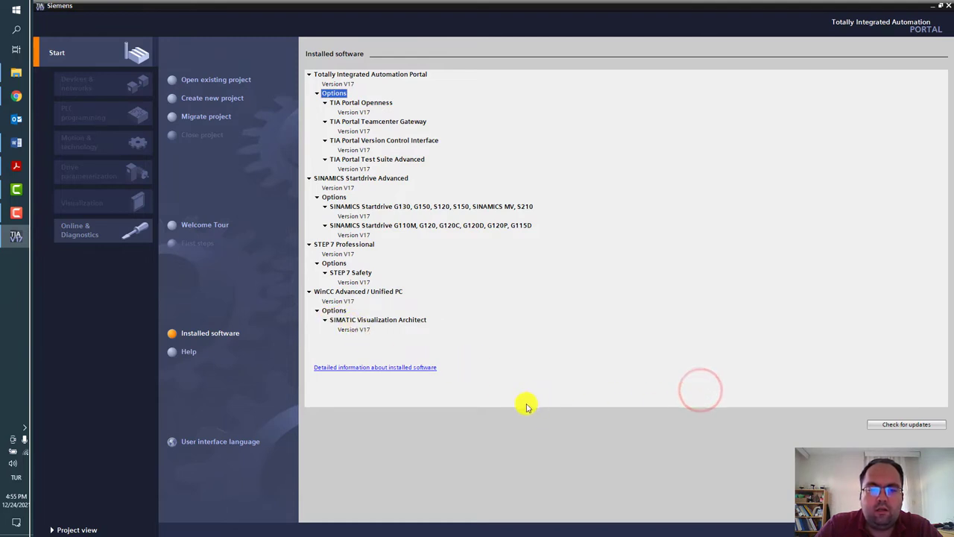
Open the detailed information about installed software and examine the products and the local support packages, including HSP0348 ET200AL IO-Link 1.2
left_click(414, 368)
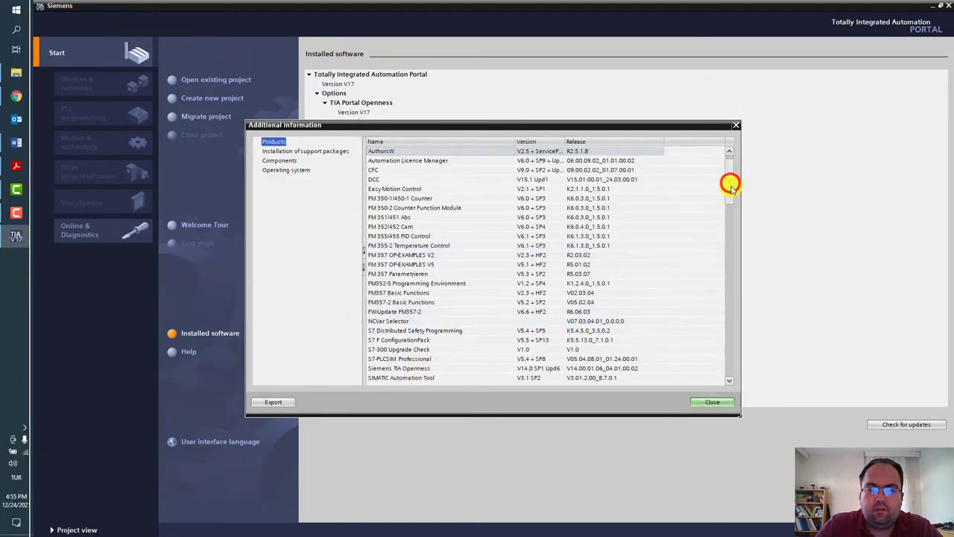
left_click_drag(730, 187, 559, 300)
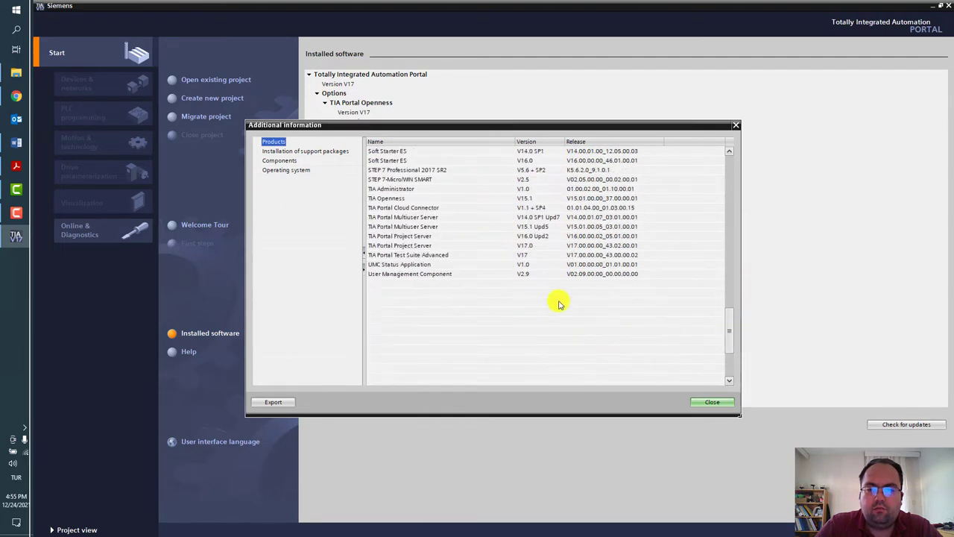
left_click(318, 153)
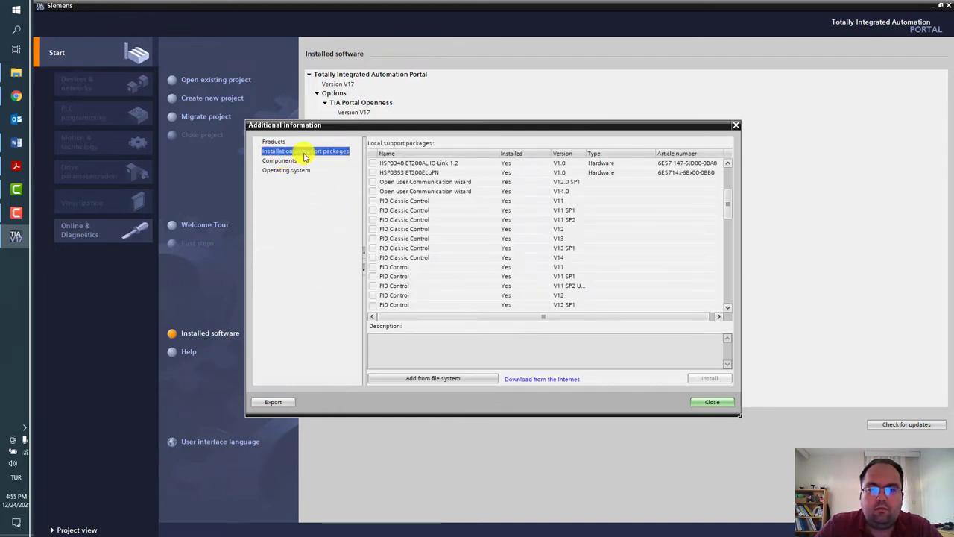
left_click(437, 163)
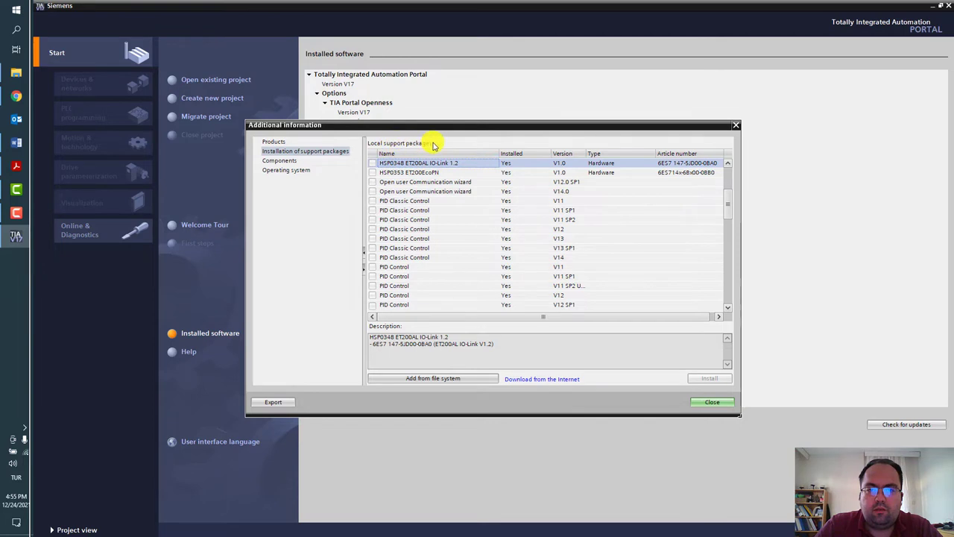
left_click_drag(729, 209, 731, 171)
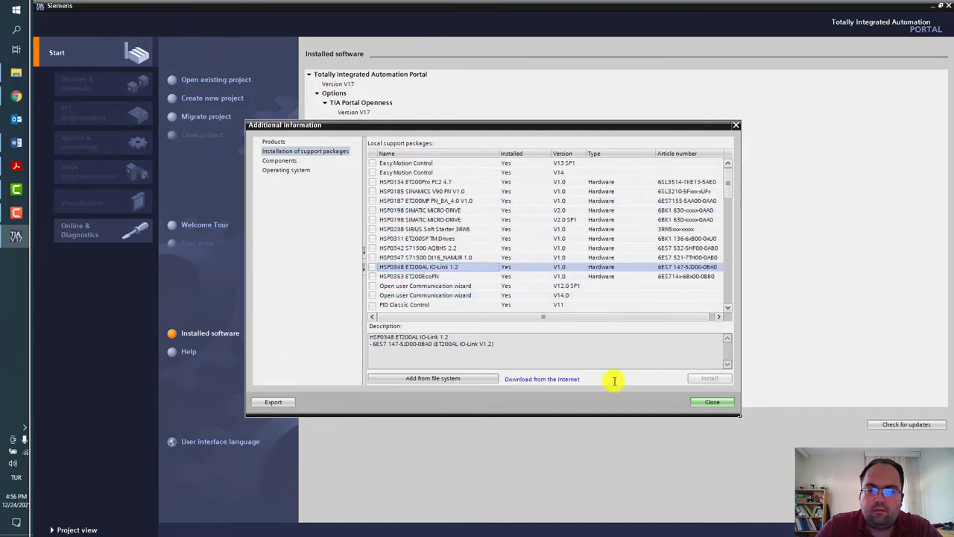
Open the Internet download page for support packages and find the complete download for TIA Portal V17
left_click(554, 384)
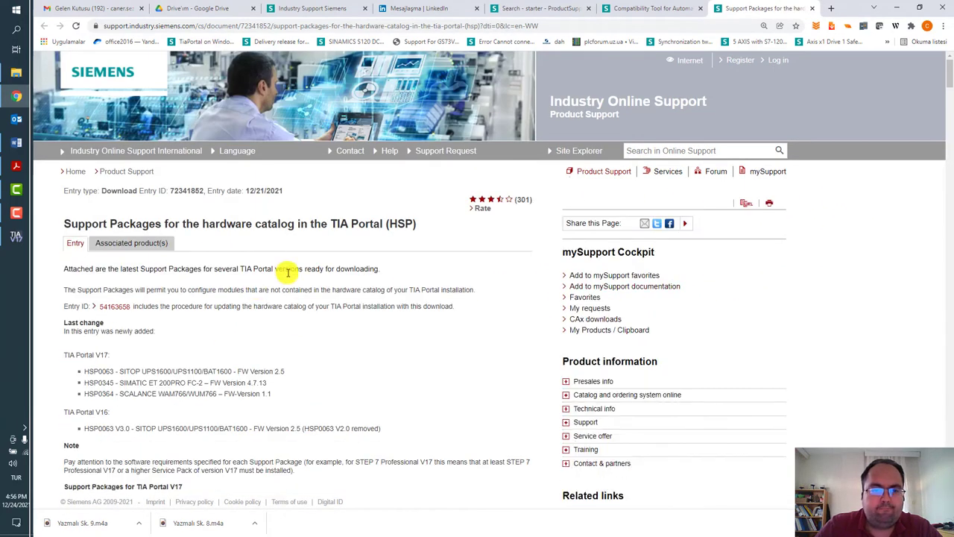
scroll(288, 272, "down", 5)
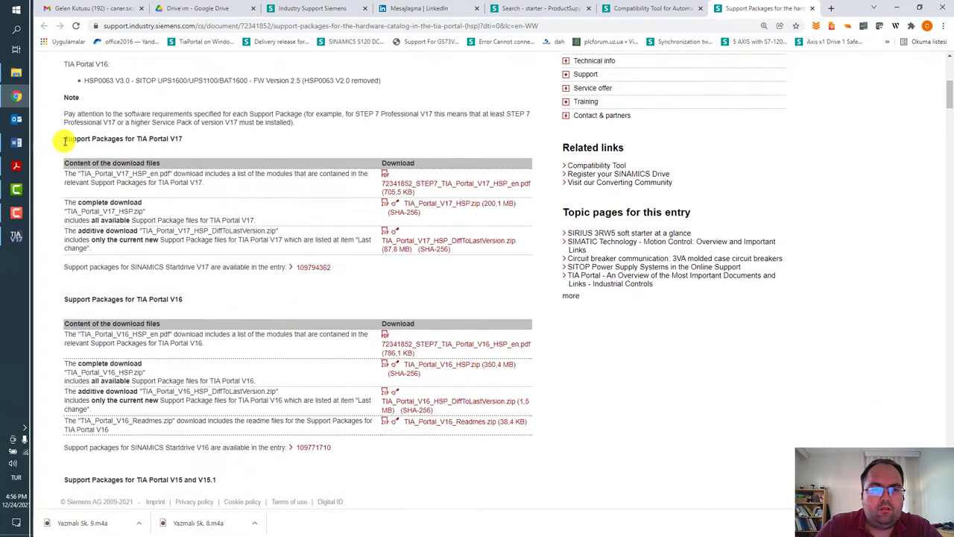
left_click_drag(65, 142, 230, 138)
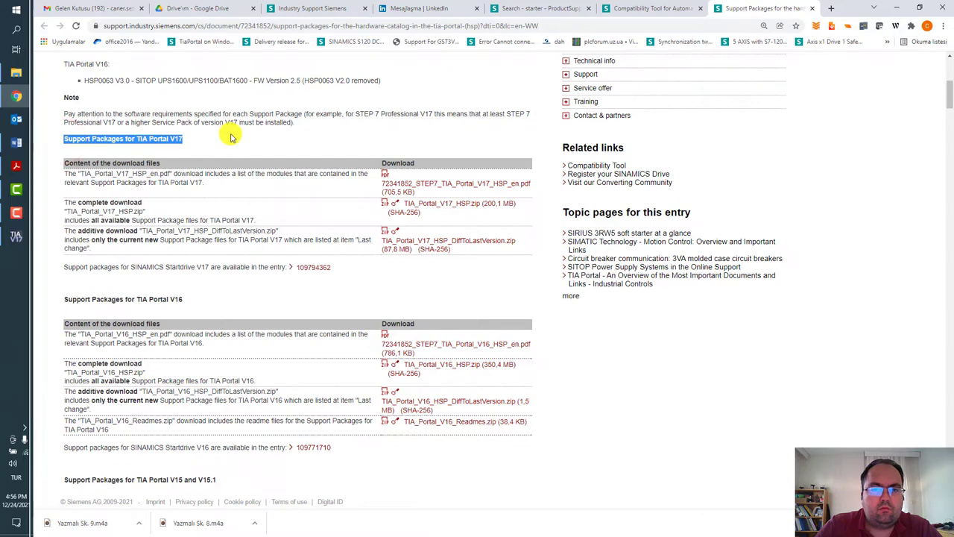
left_click(127, 203)
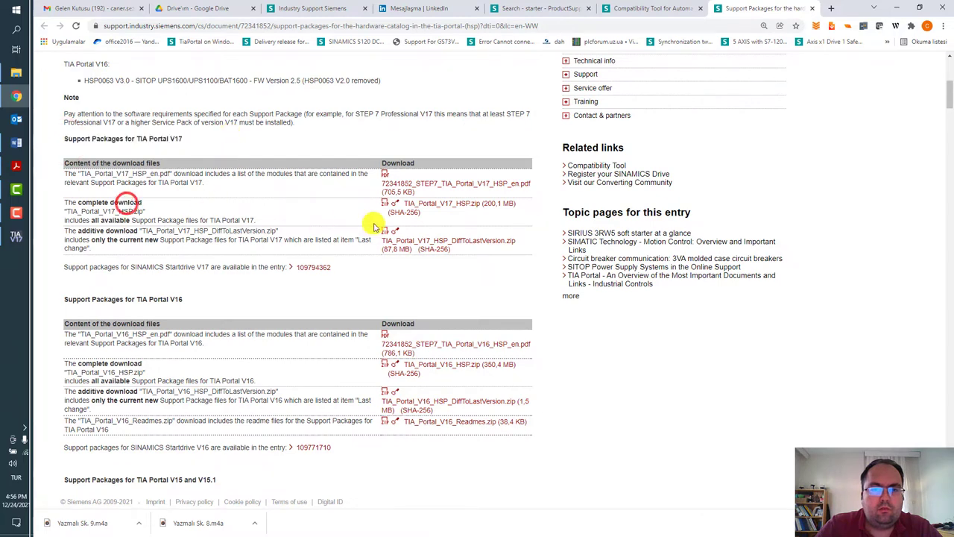
scroll(380, 201, "down", 1)
scroll(448, 246, "down", 1)
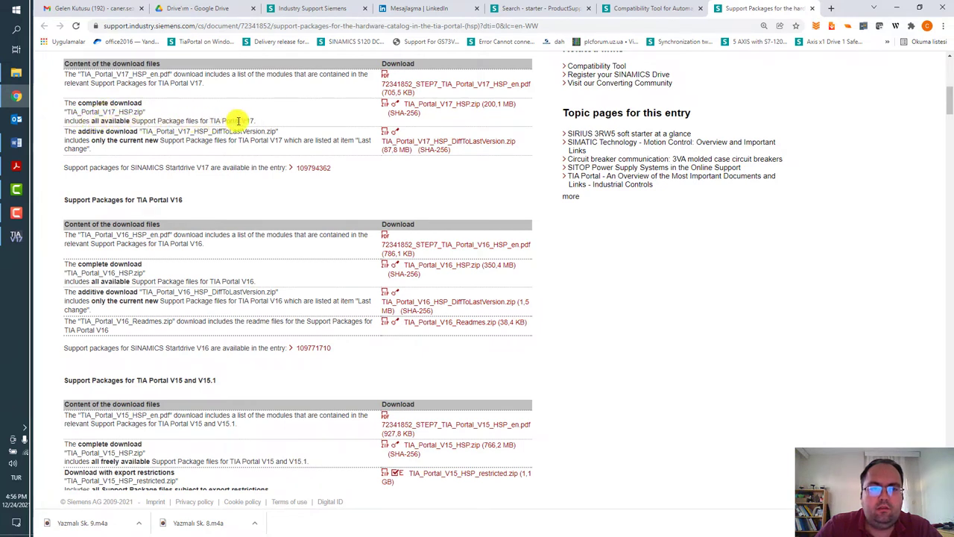
Download TIA_Portal_V17_HSP.zip, signing in to Siemens Industry Online Support with the saved account credentials
left_click(475, 108)
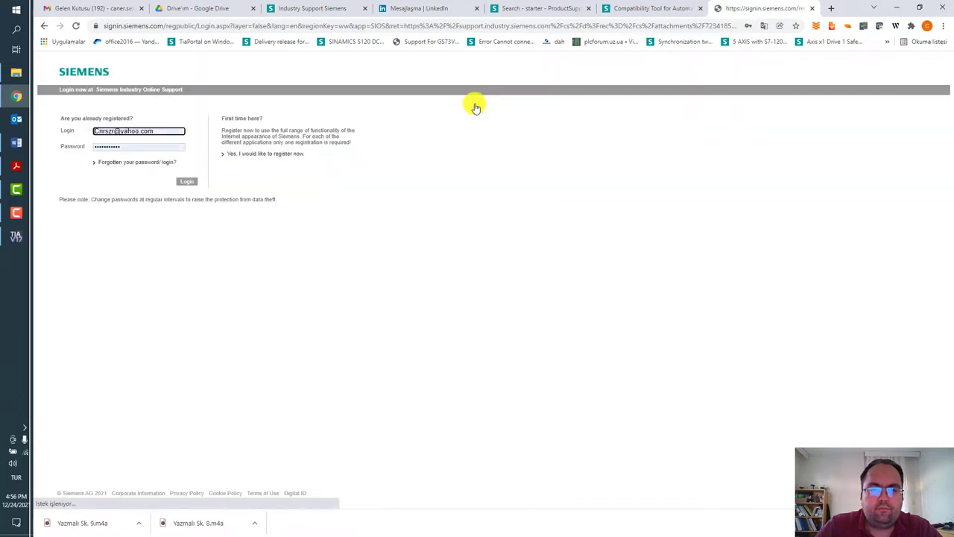
left_click(179, 130)
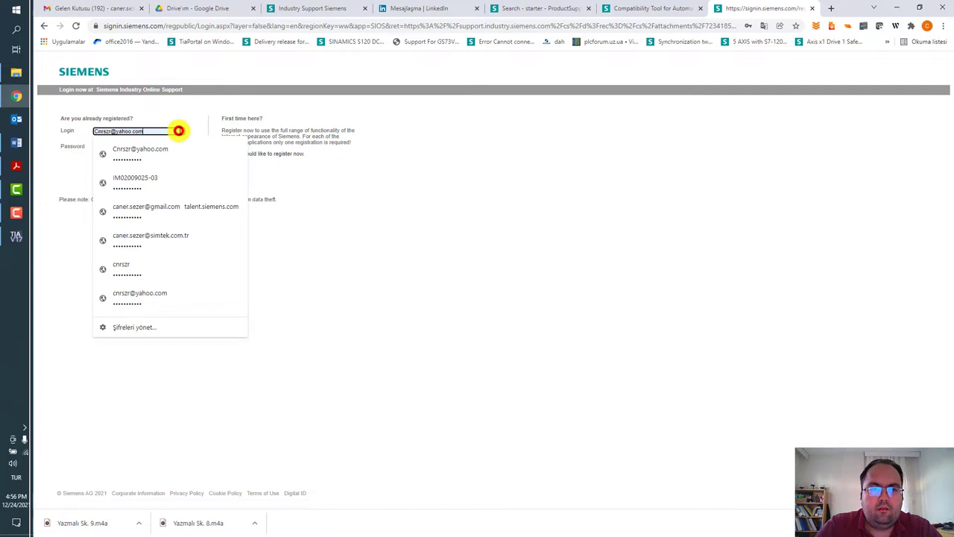
left_click(384, 221)
left_click(185, 180)
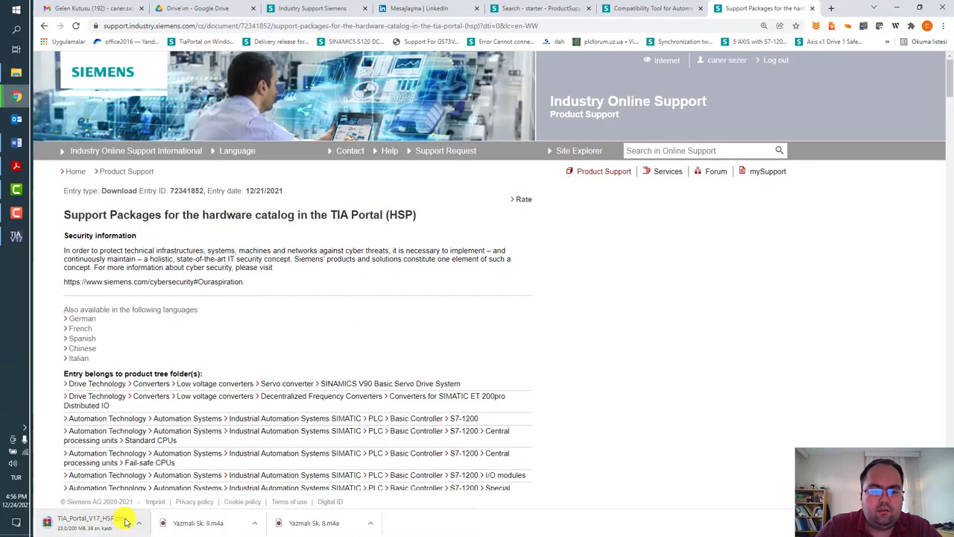
Switch back to TIA Portal, examine the components and operating system details with a widened description column, and return to the support packages
left_click(17, 235)
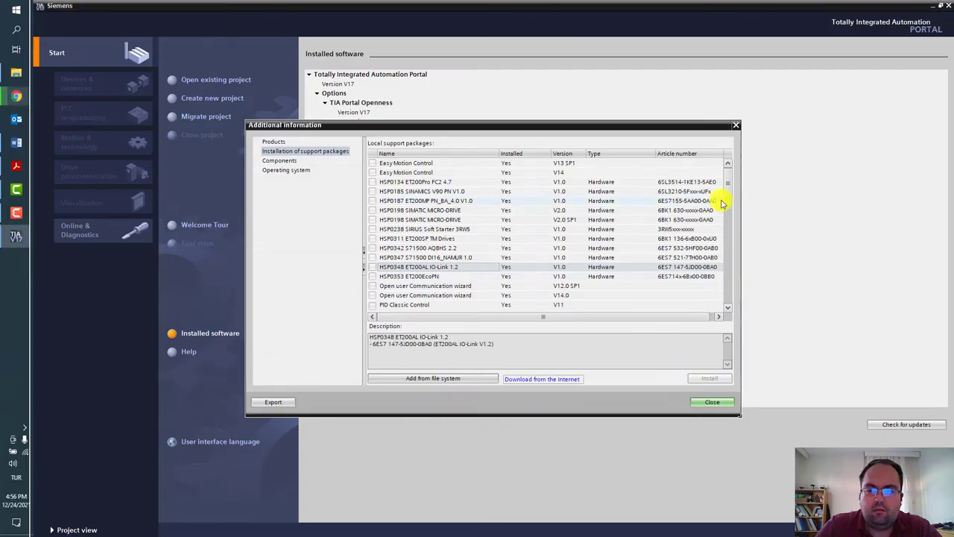
left_click(290, 161)
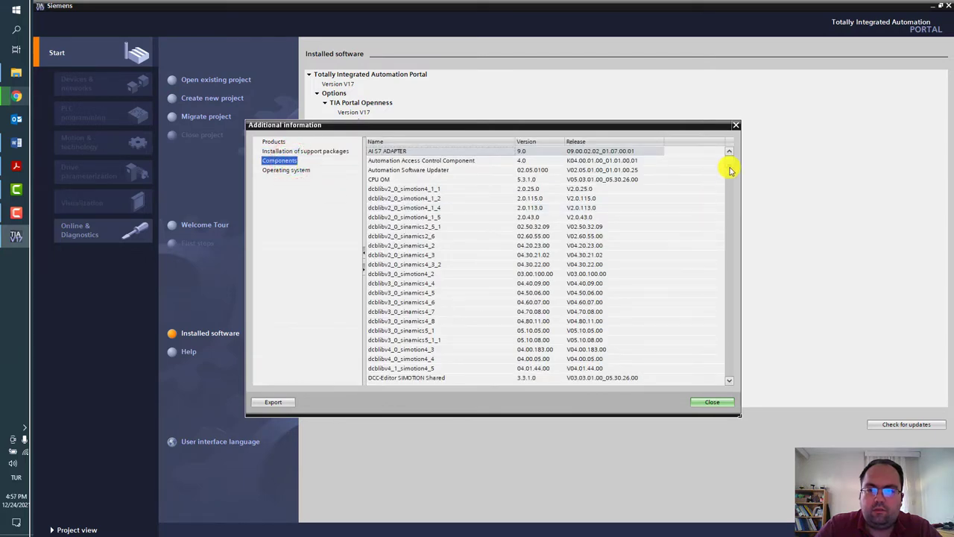
left_click_drag(730, 170, 735, 340)
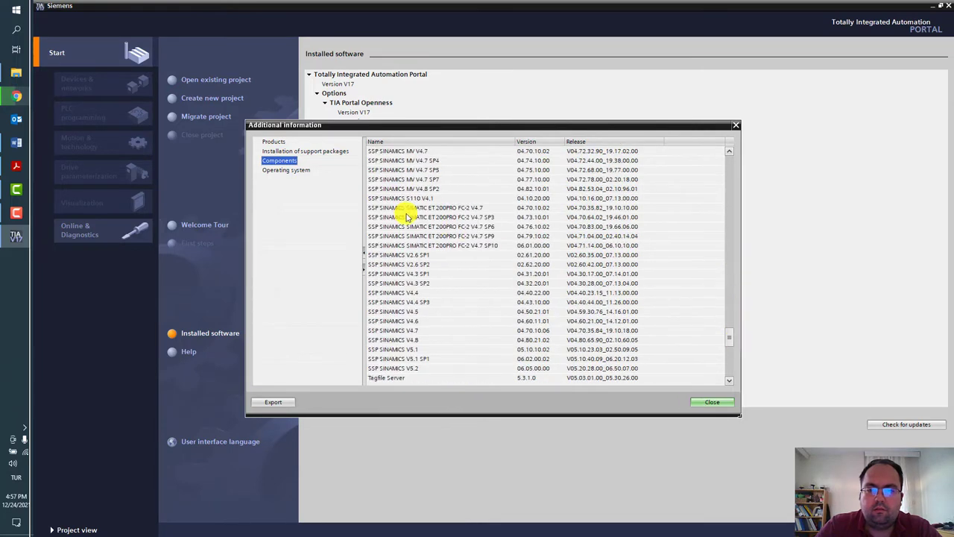
left_click(282, 172)
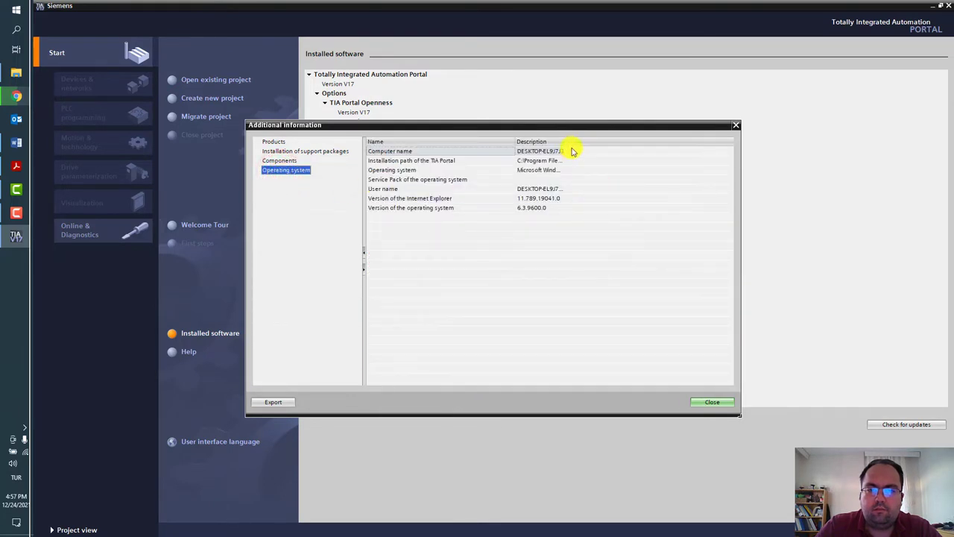
left_click_drag(566, 144, 687, 145)
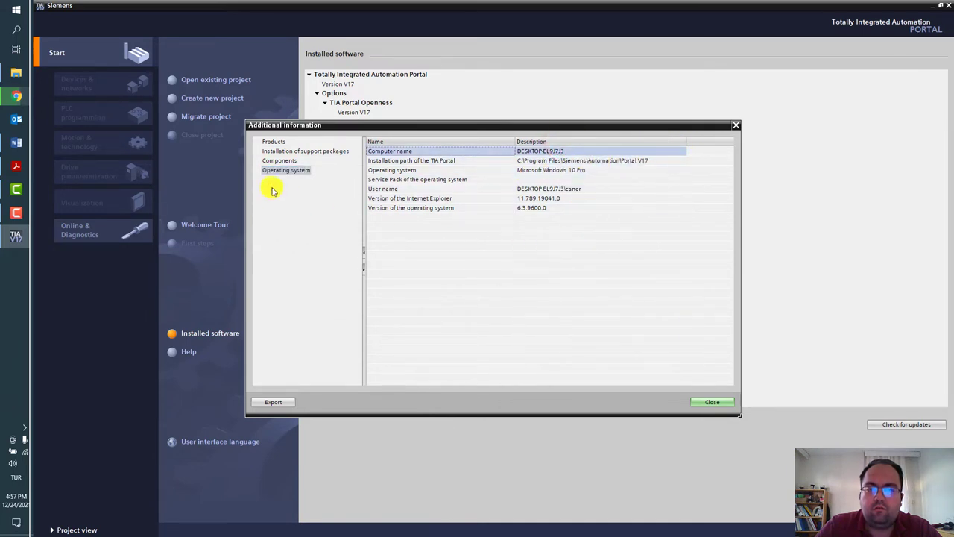
left_click(298, 152)
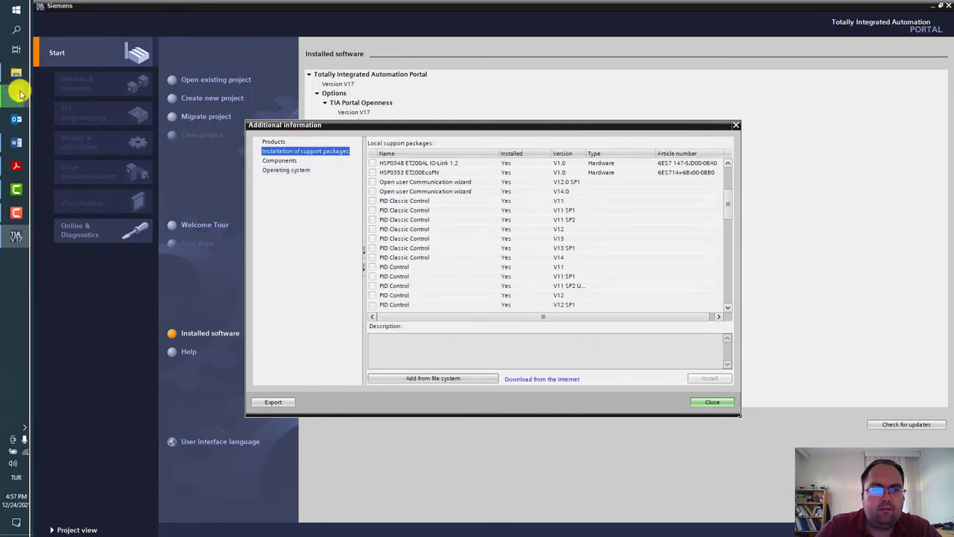
Switch to Chrome, show the downloaded TIA_Portal_V17_HSP.zip in its folder and close that folder window
mouse_move(20, 94)
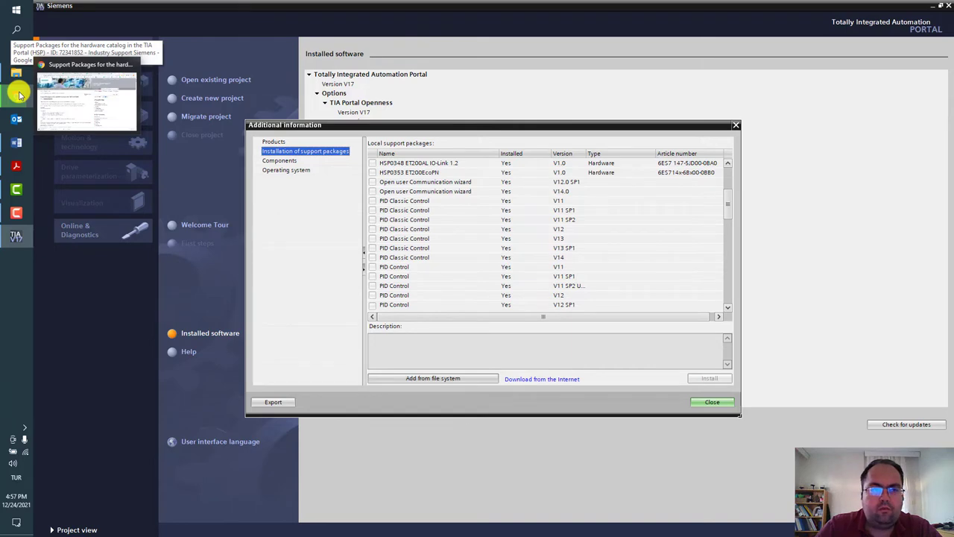
left_click(16, 72)
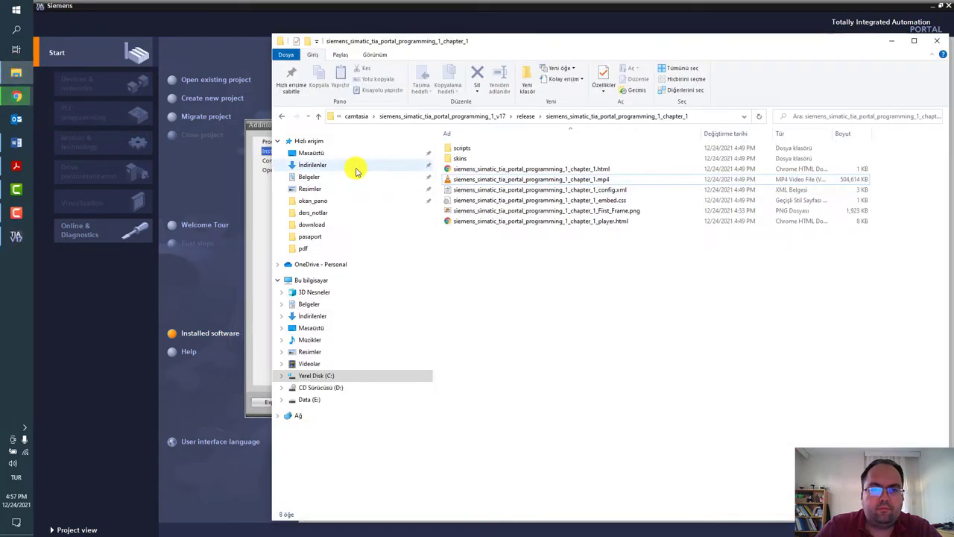
left_click(16, 100)
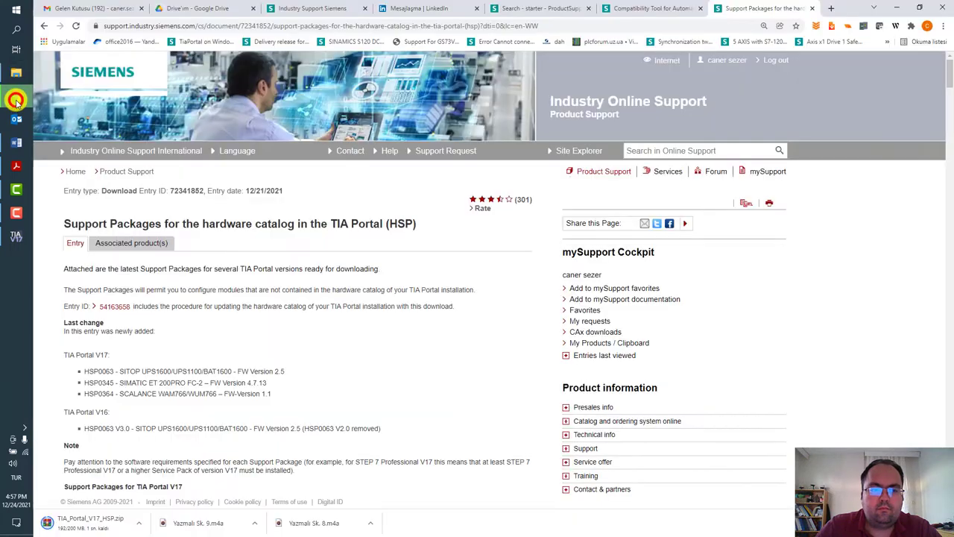
left_click(139, 522)
left_click(160, 486)
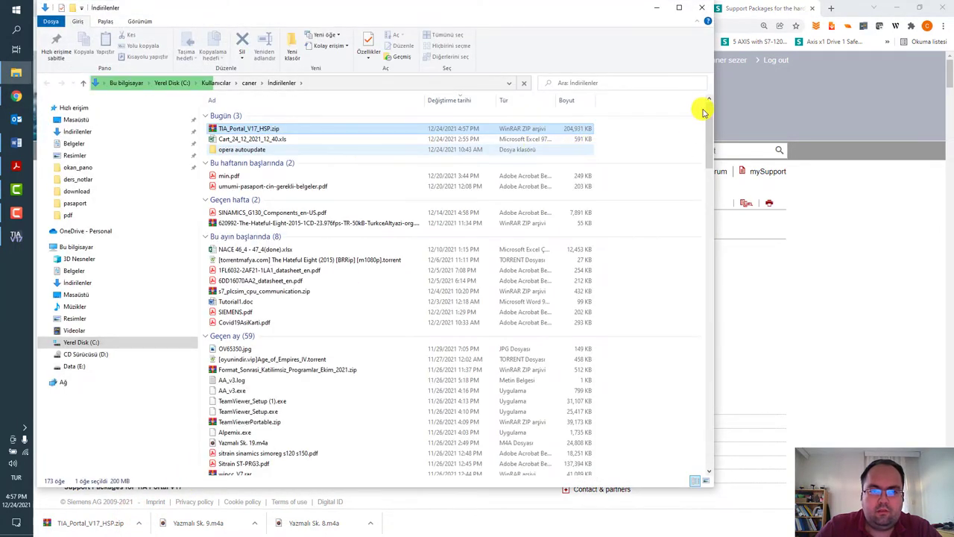
left_click(707, 8)
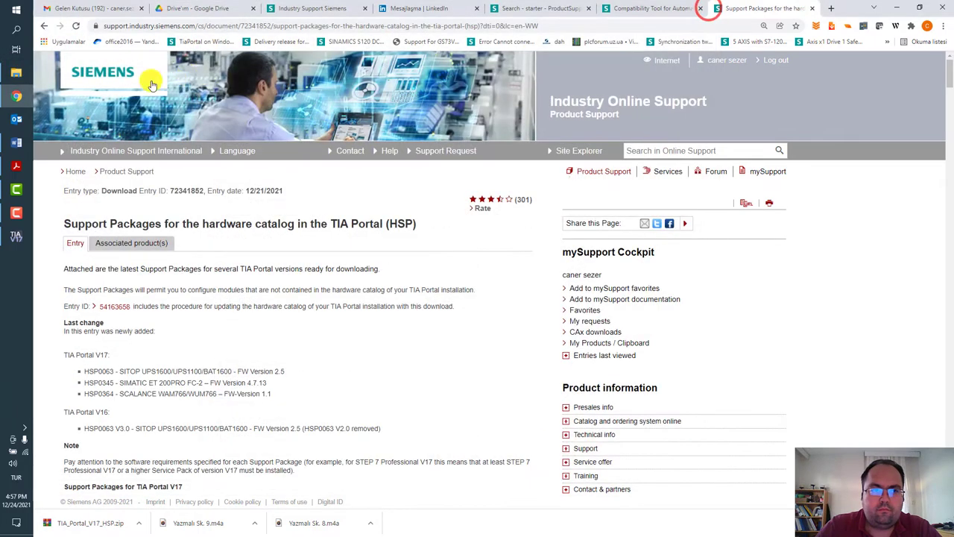
Switch to File Explorer and open the siemens_simatic_tia_portal_programming_1_v17 folder inside udemy on drive C
left_click(13, 74)
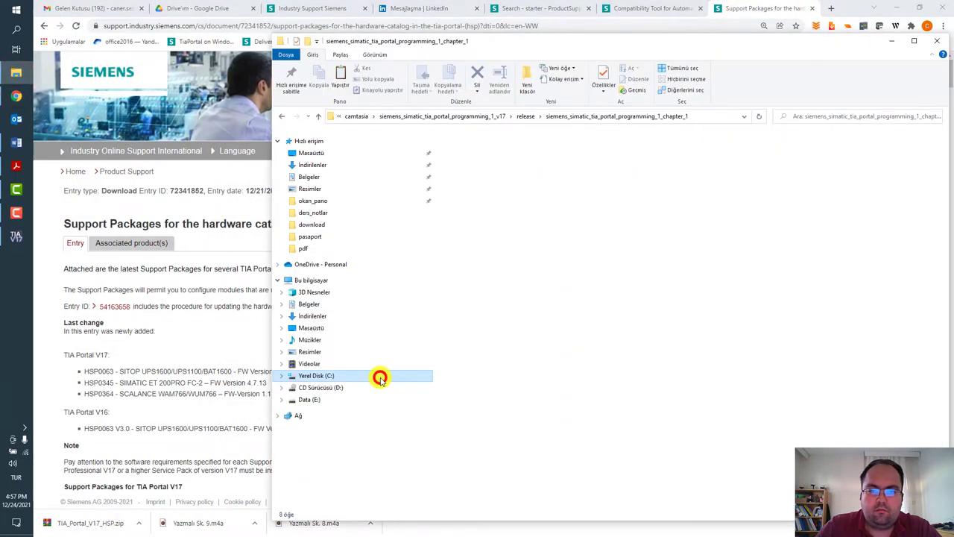
left_click(379, 376)
left_click(589, 264)
key("u")
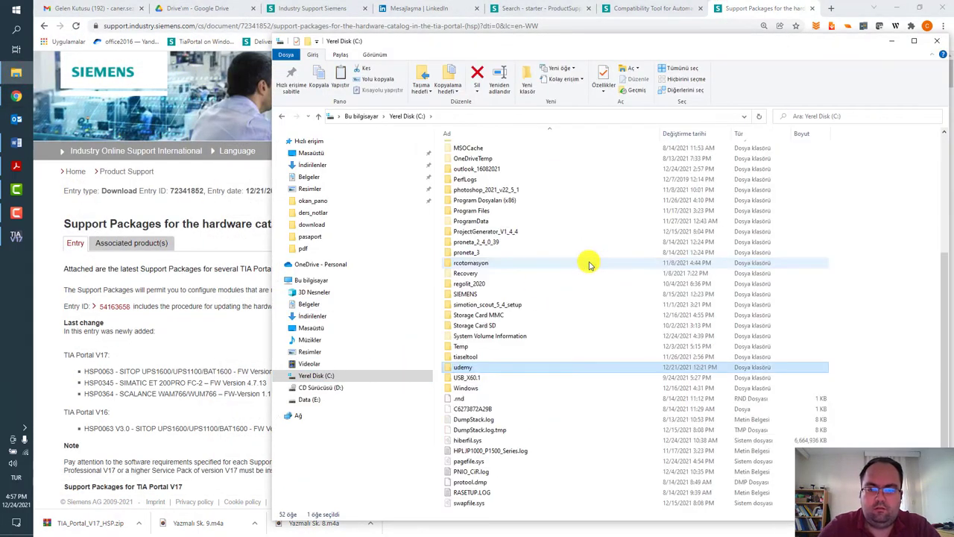
key("Return")
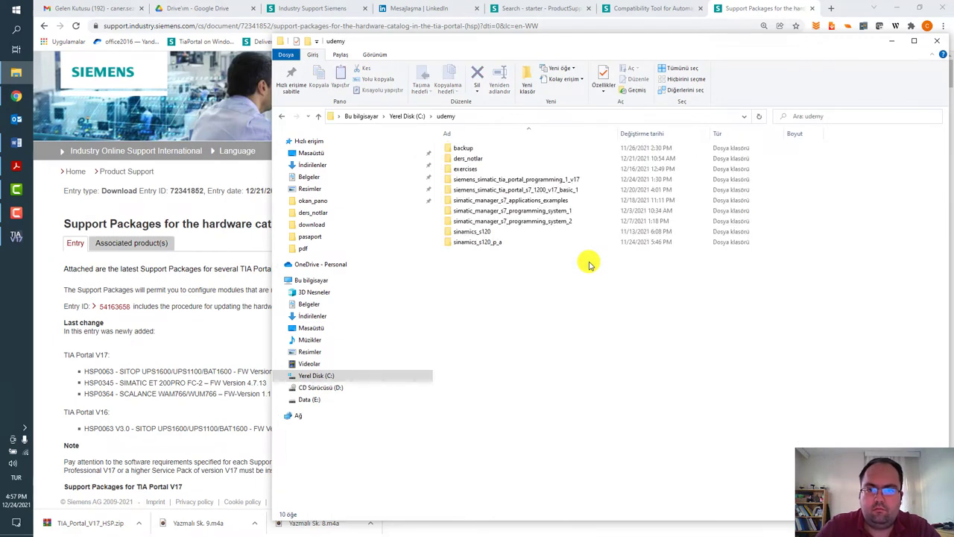
double_click(573, 180)
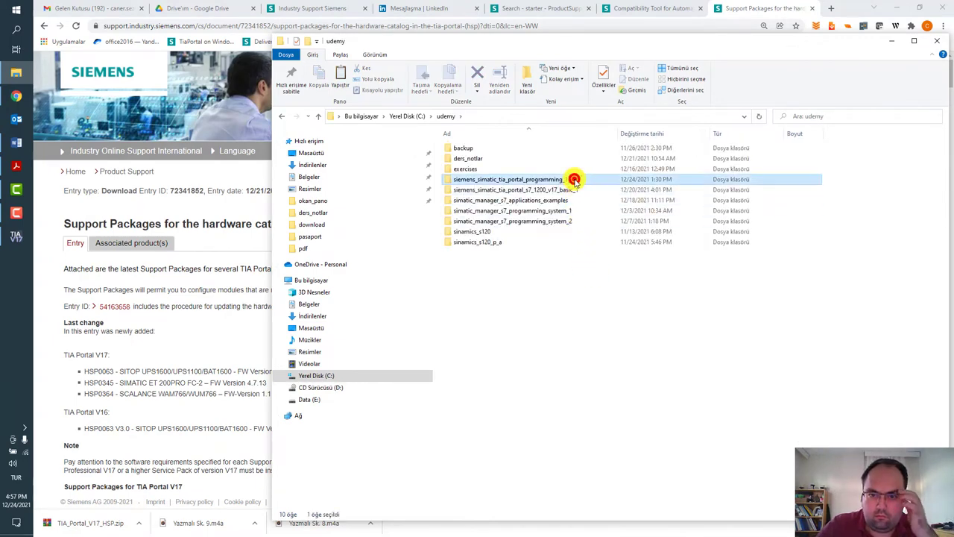
Create a folder named hsp in the course folder and paste TIA_Portal_V17_HSP.zip into it
left_click(527, 89)
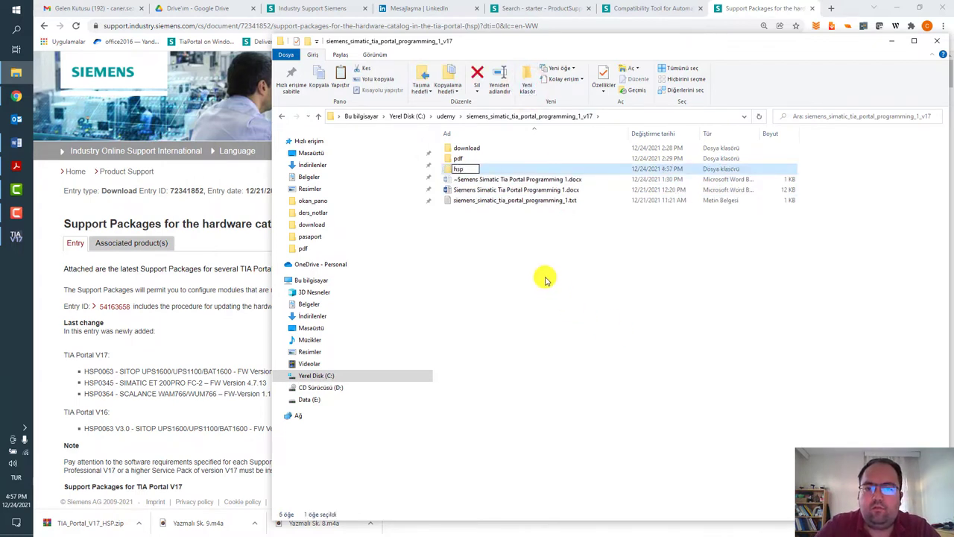
key("Return")
key("Return")
right_click(537, 205)
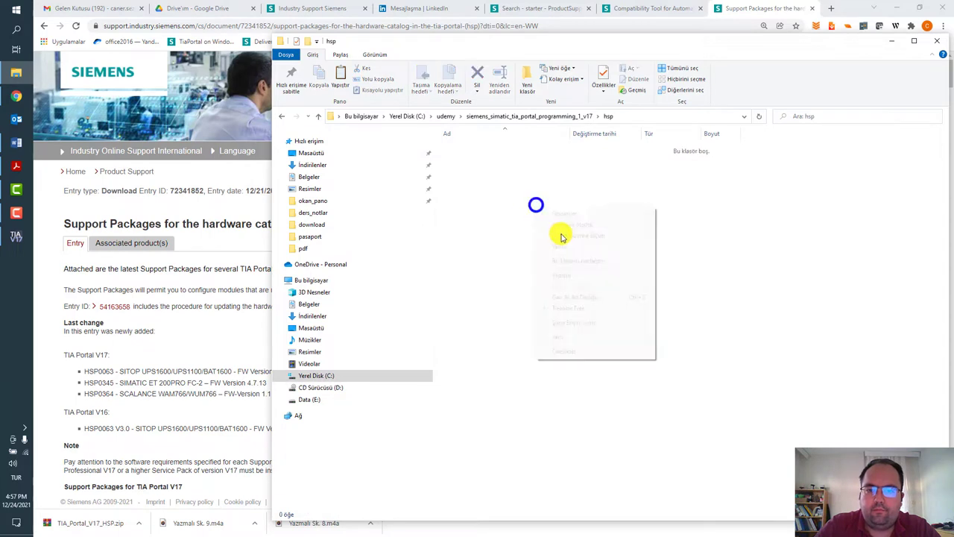
left_click(588, 273)
Extract TIA_Portal_V17_HSP.zip into its own folder and open that folder with the name column widened to show the full file names
left_click(498, 147)
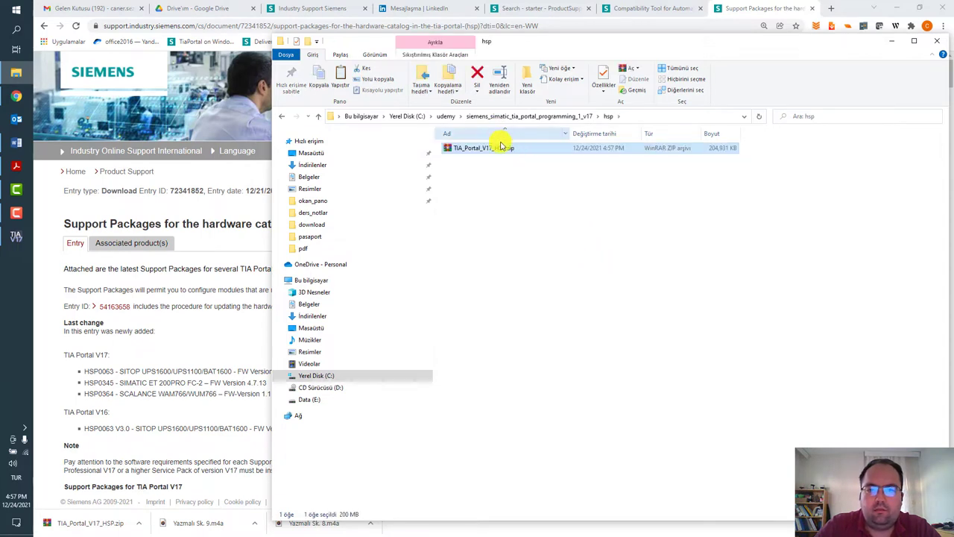
right_click(500, 147)
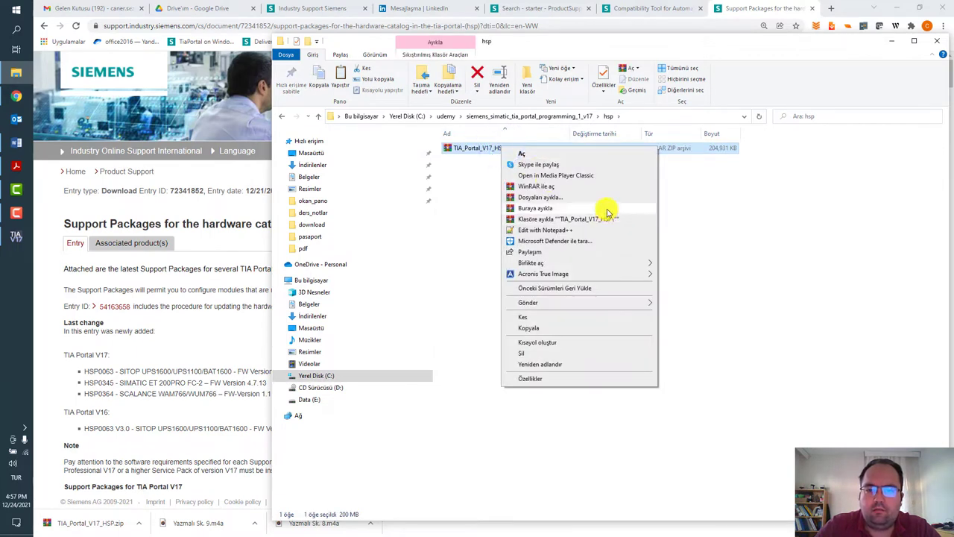
left_click(608, 218)
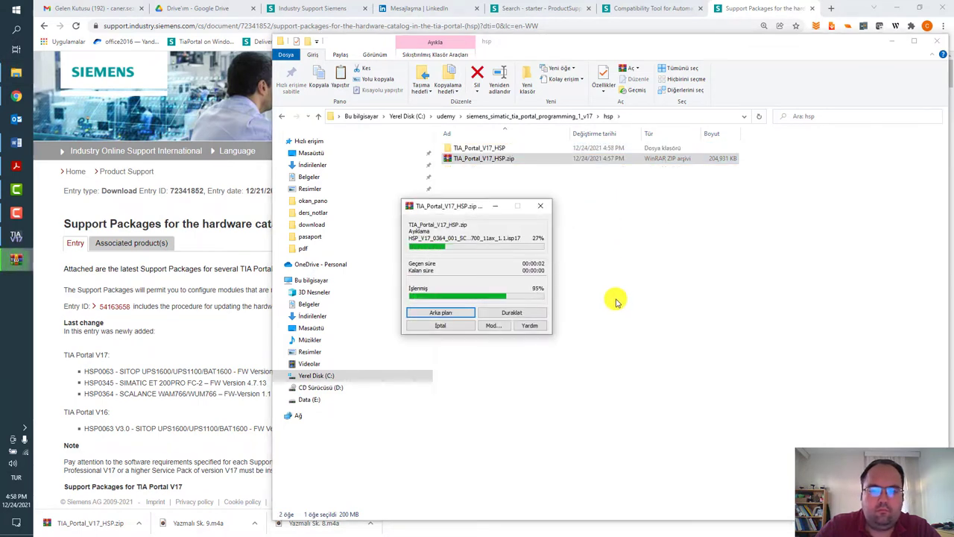
double_click(505, 146)
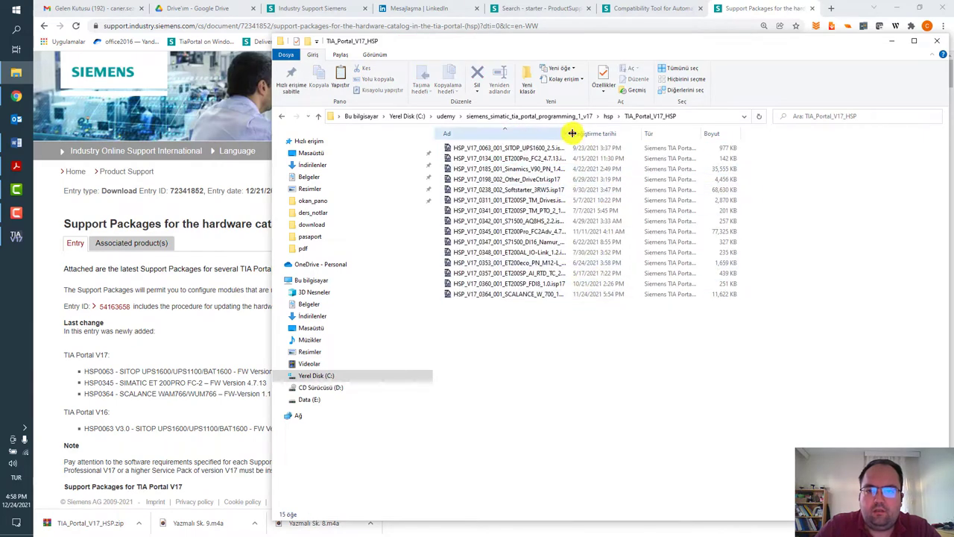
left_click_drag(572, 133, 649, 132)
left_click(574, 331)
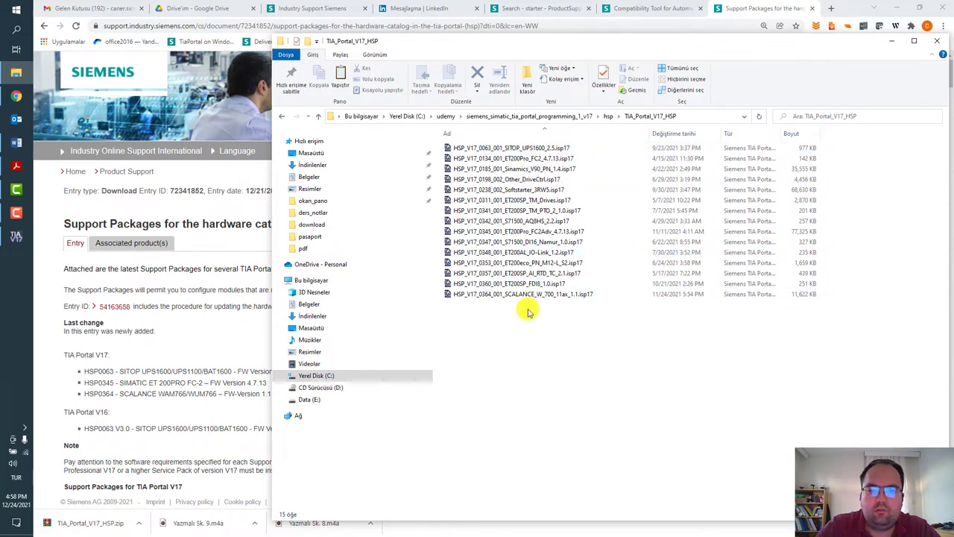
left_click(596, 345)
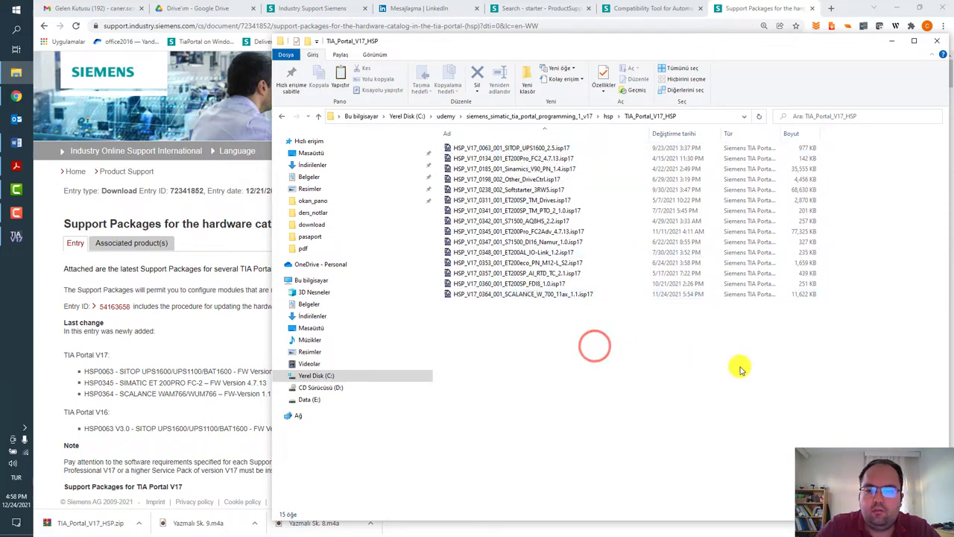
Switch to TIA Portal and browse the file system for support packages to add, opening the extracted TIA_Portal_V17_HSP folder inside hsp
left_click(15, 237)
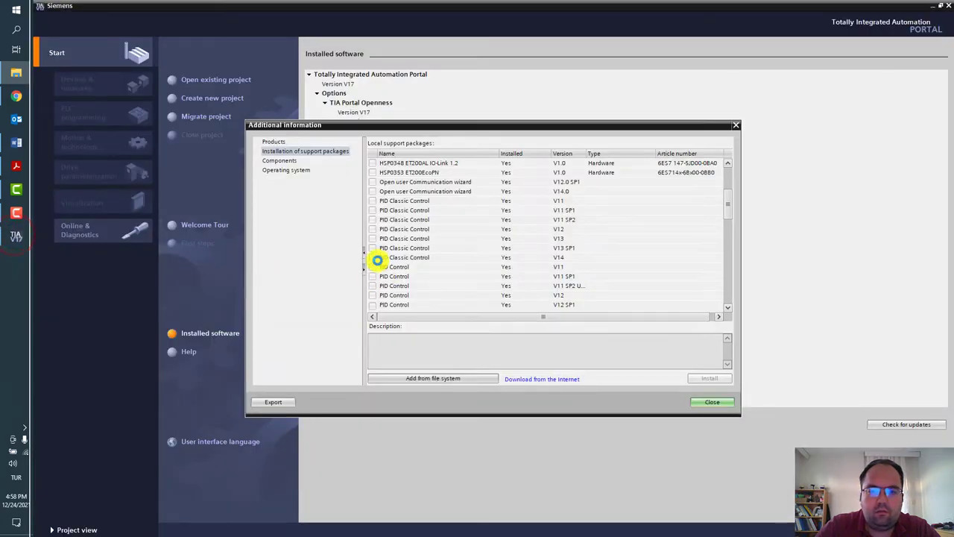
left_click(466, 378)
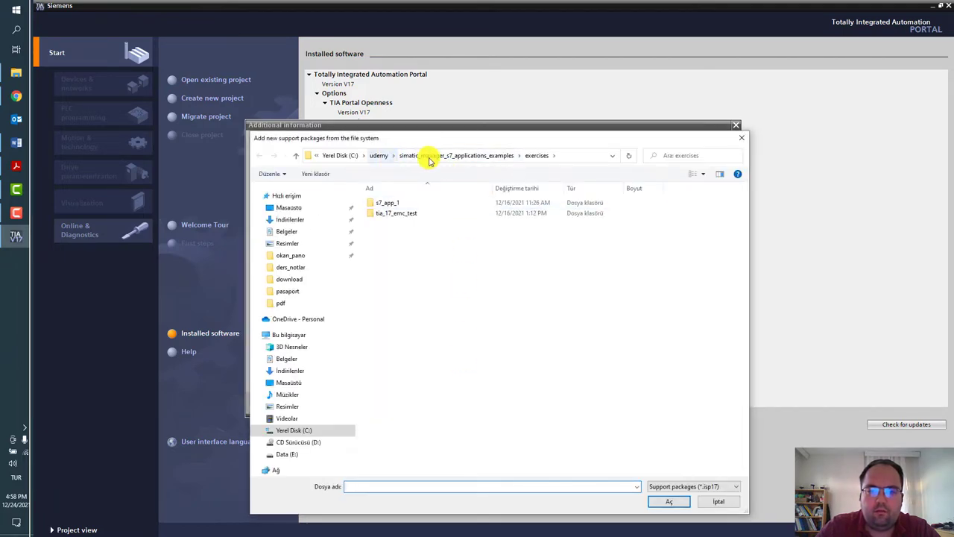
left_click(378, 155)
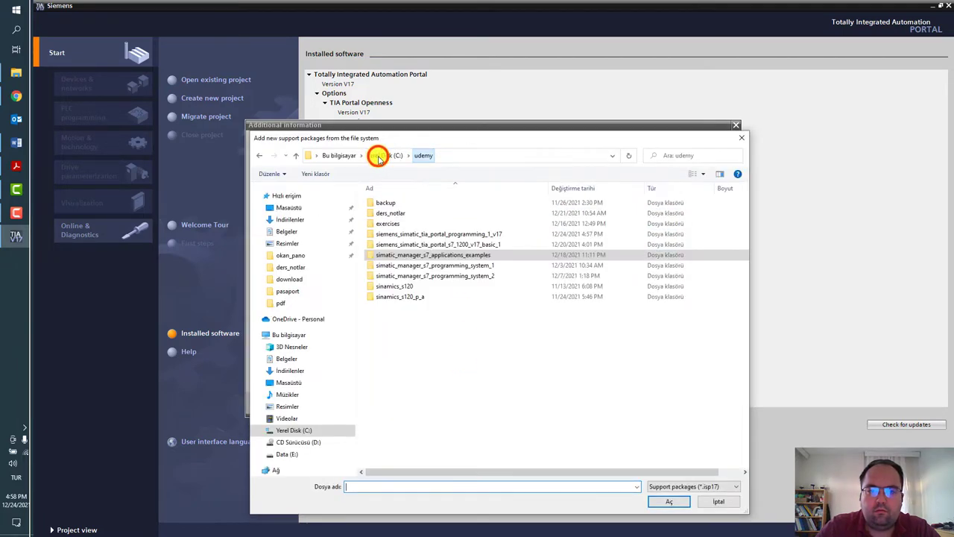
double_click(504, 235)
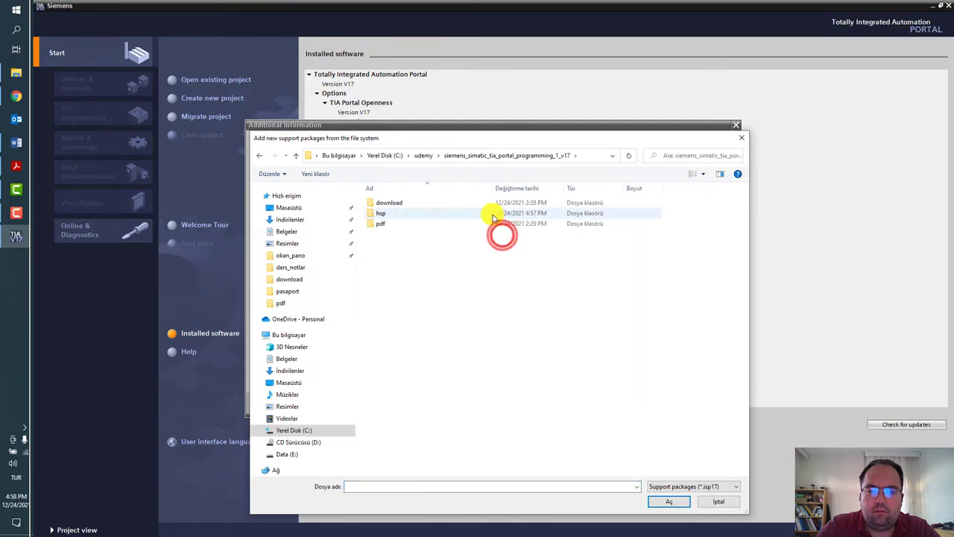
double_click(495, 213)
double_click(467, 204)
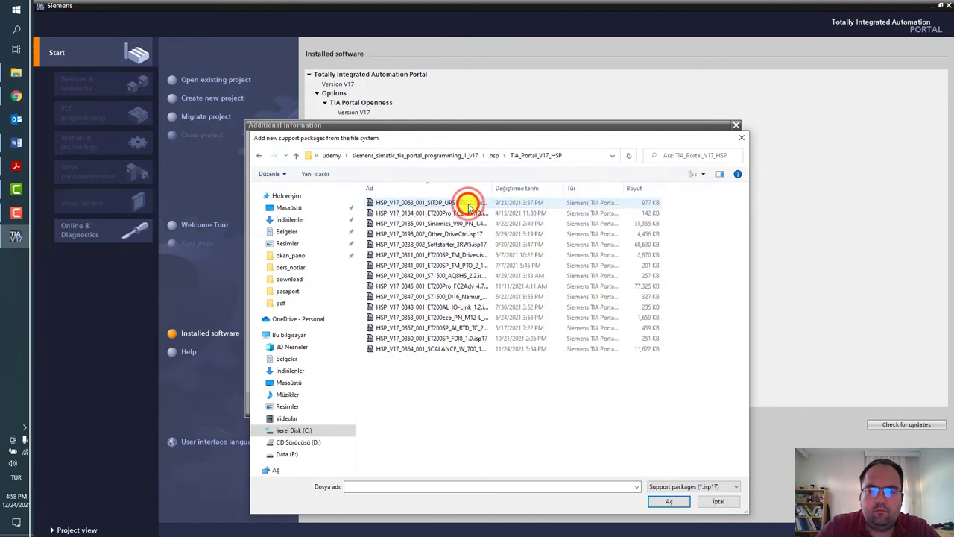
Add all .isp17 files in the folder to the local support packages without replacing any files that already exist
left_click(467, 310)
key("ctrl+a")
left_click(677, 502)
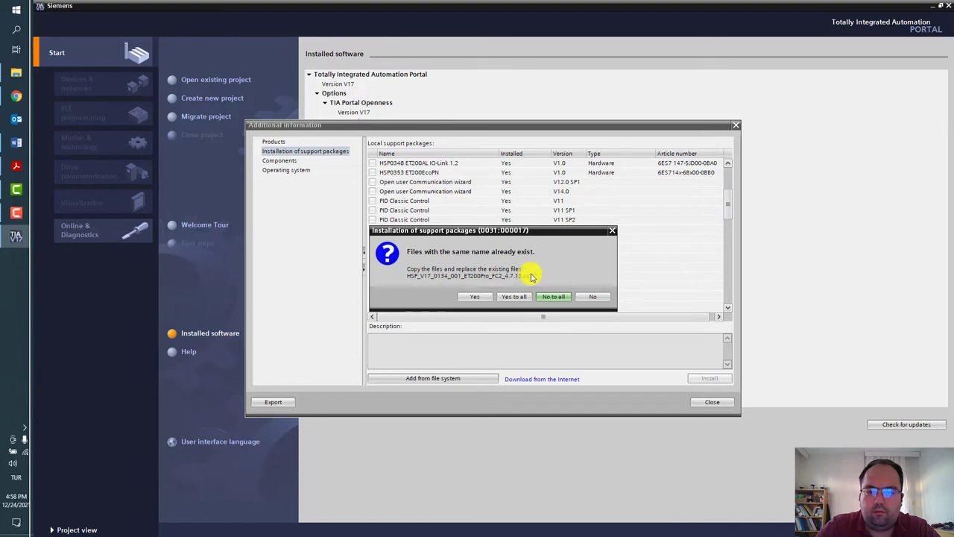
left_click(602, 298)
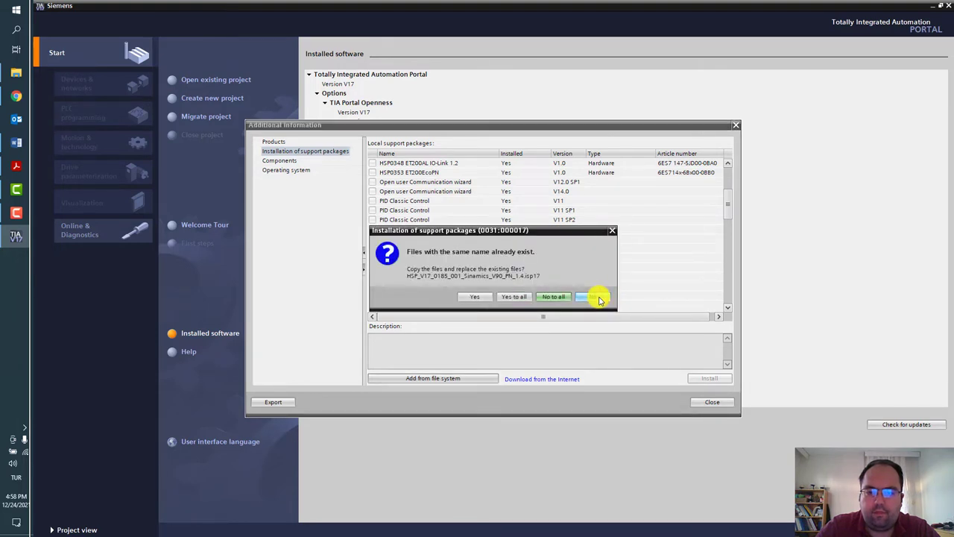
left_click(600, 298)
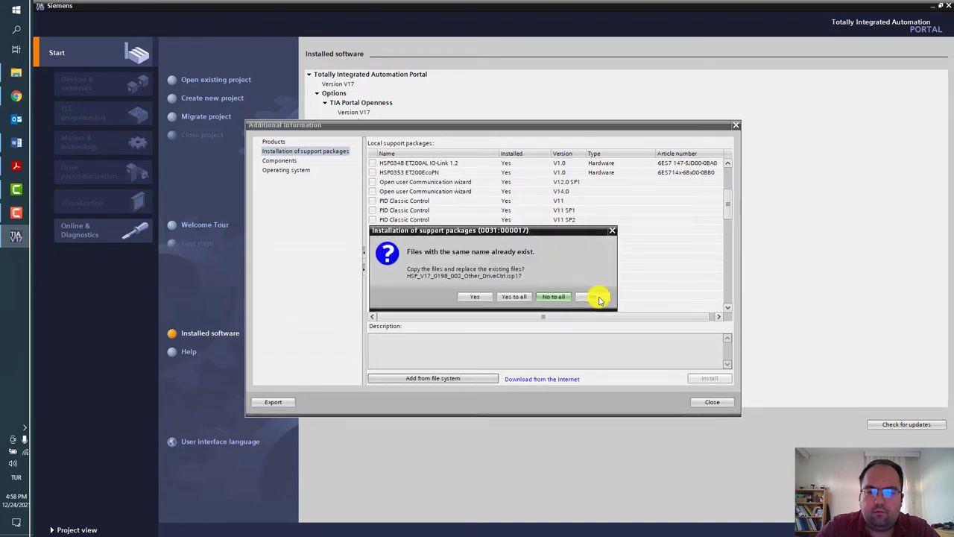
left_click(597, 301)
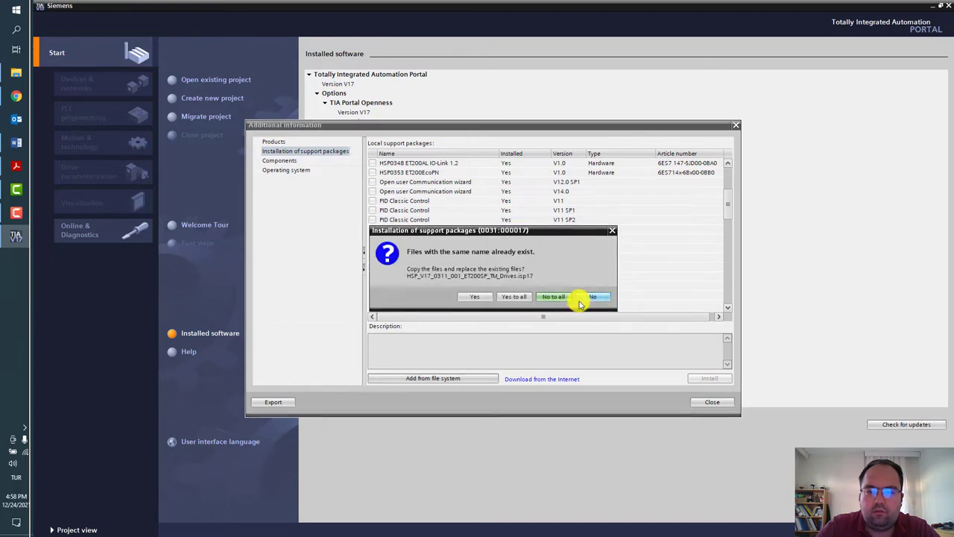
left_click(559, 297)
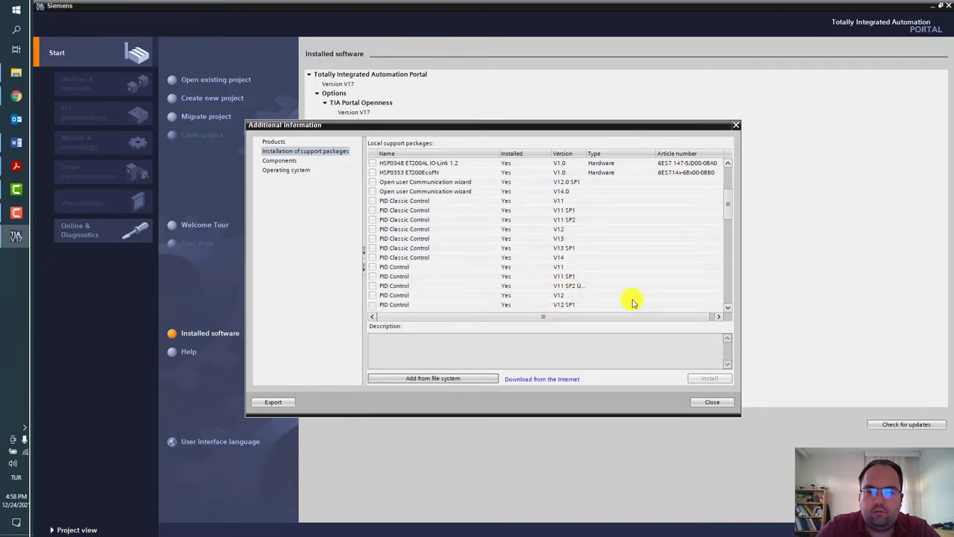
Select the uninstalled support packages HSP0063, HSP0238 V2.0, HSP0341, HSP0345, HSP0357, HSP0360 and HSP0364 for installation
left_click(710, 211)
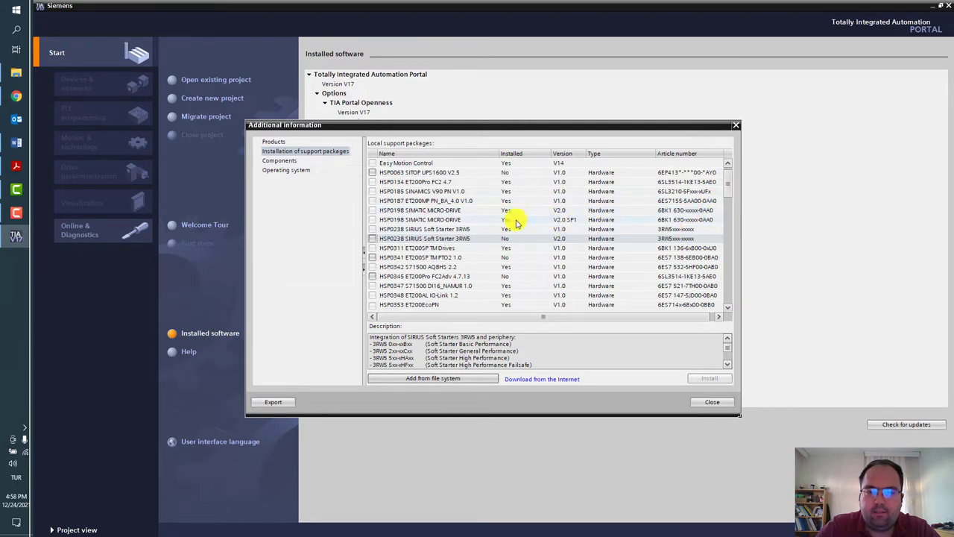
left_click(373, 173)
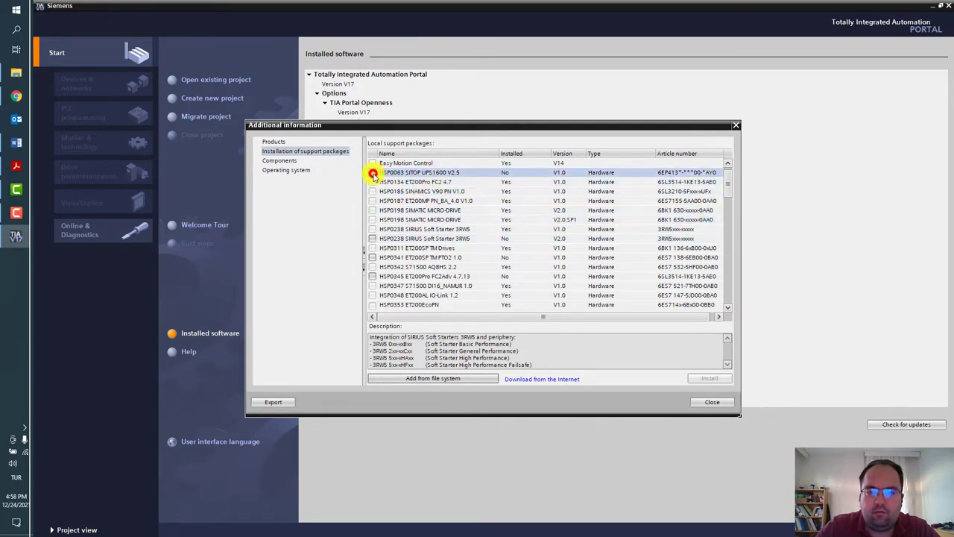
left_click(373, 239)
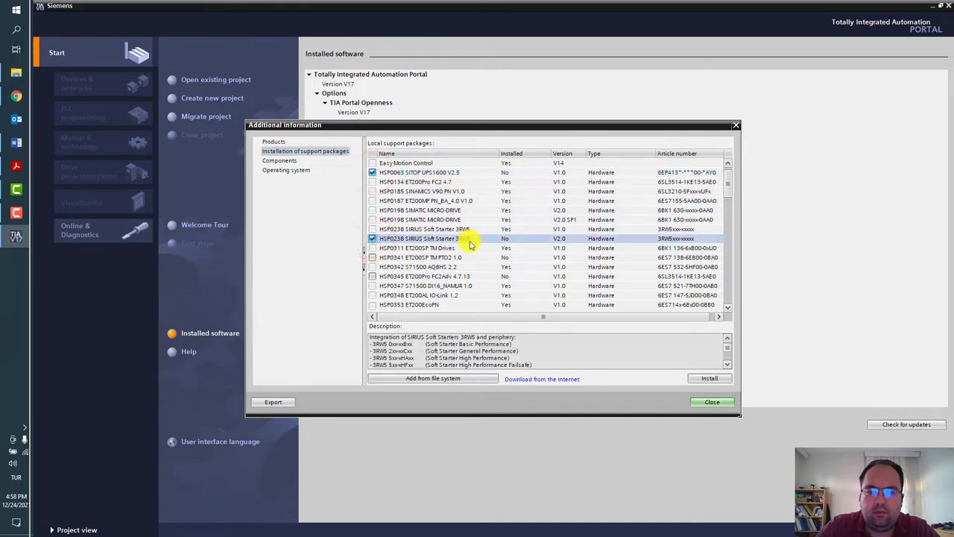
left_click(372, 257)
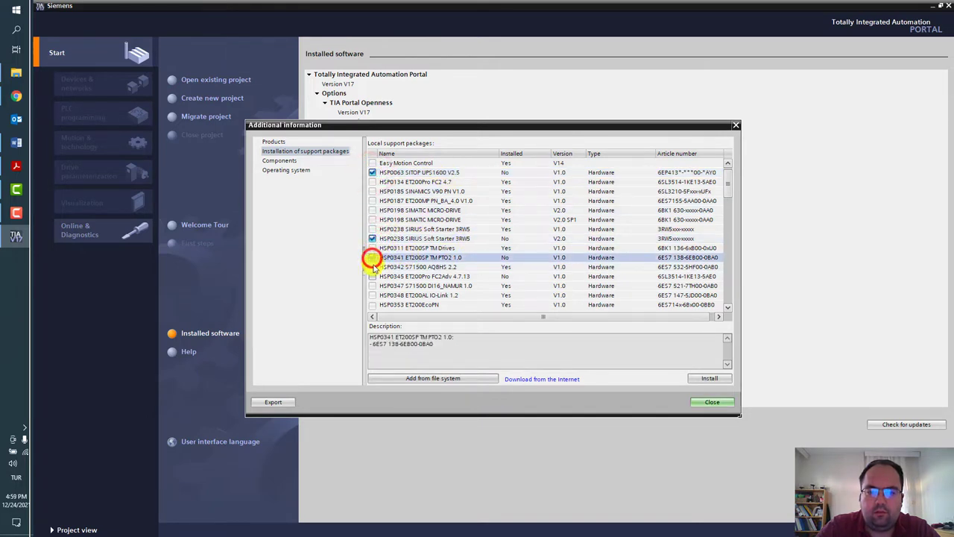
left_click(372, 275)
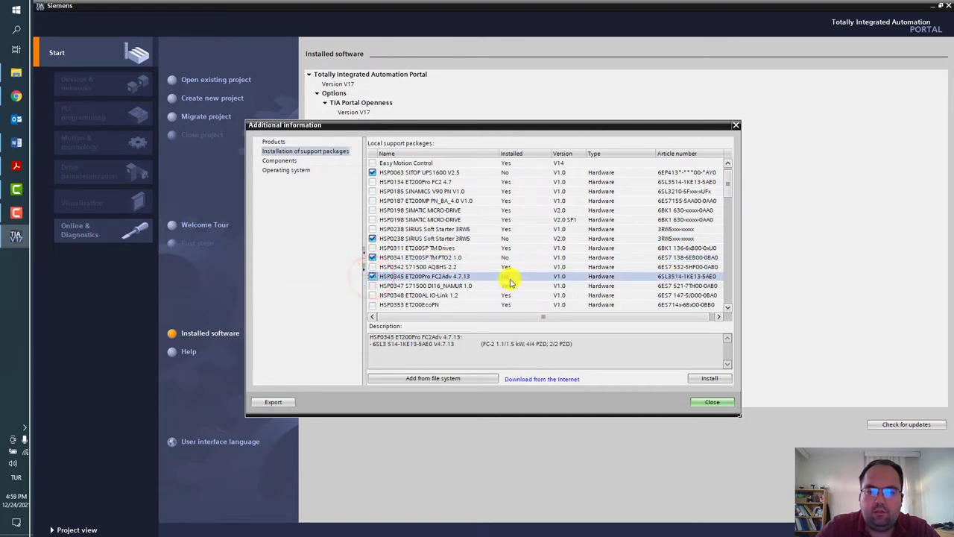
scroll(511, 277, "down", 2)
left_click(373, 258)
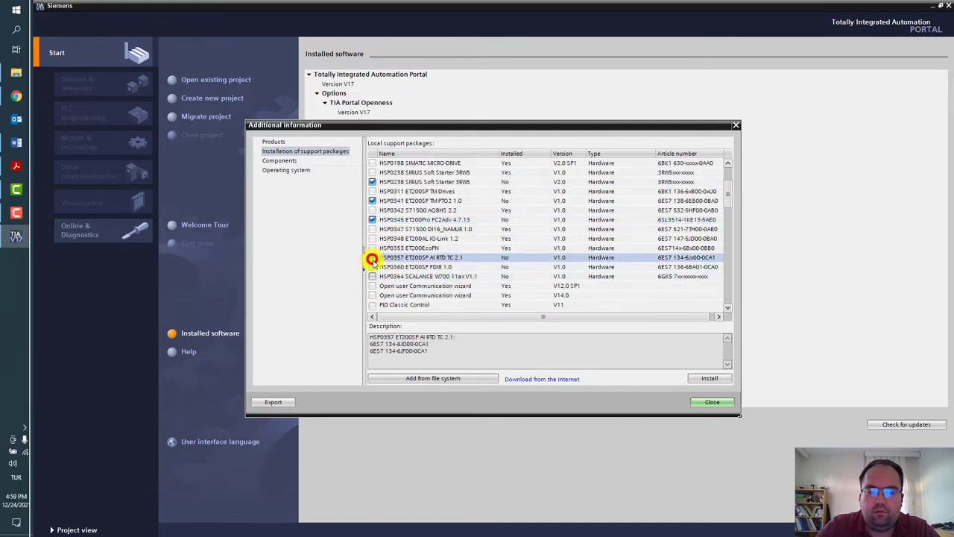
left_click(369, 276)
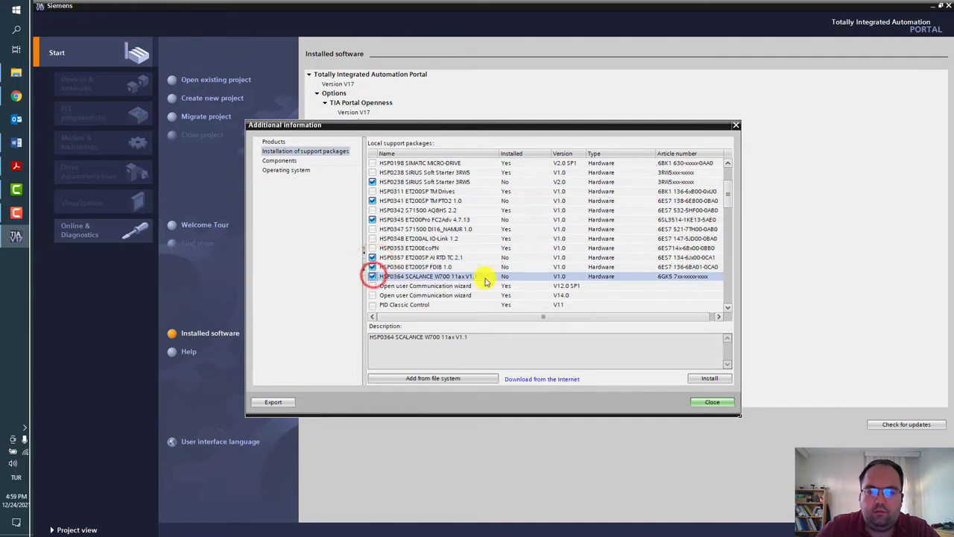
Check the rest of the support package list and start the installation, agreeing to close all instances of TIA Portal
scroll(482, 277, "up", 2)
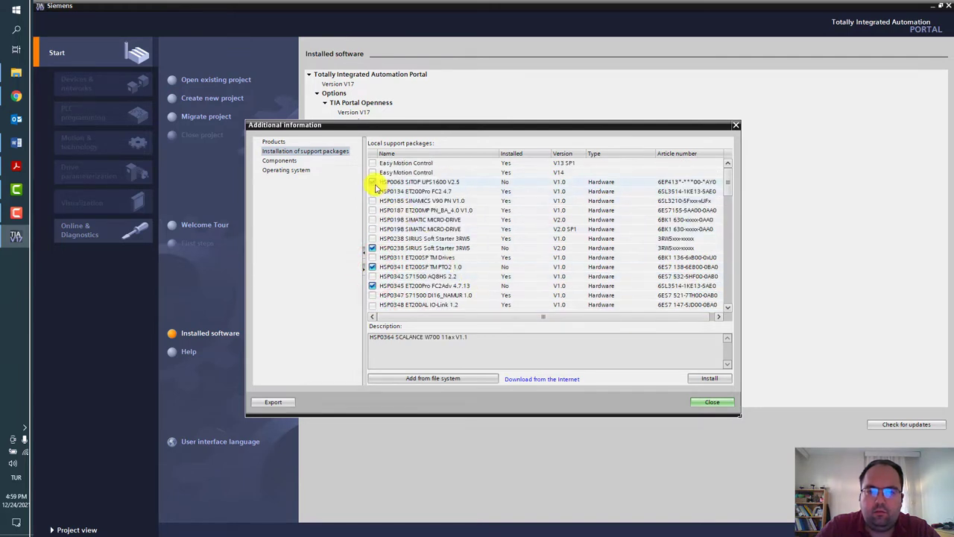
scroll(436, 210, "down", 10)
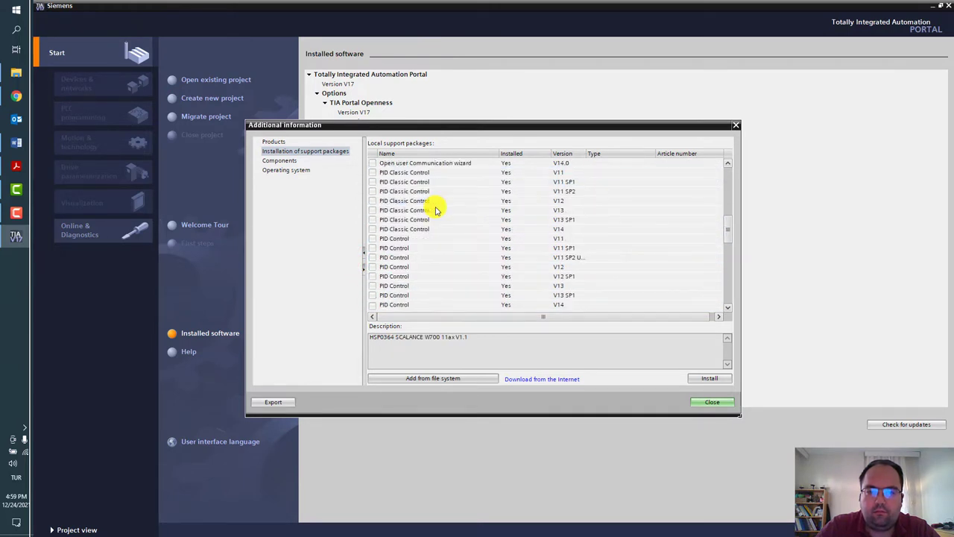
scroll(436, 210, "down", 2)
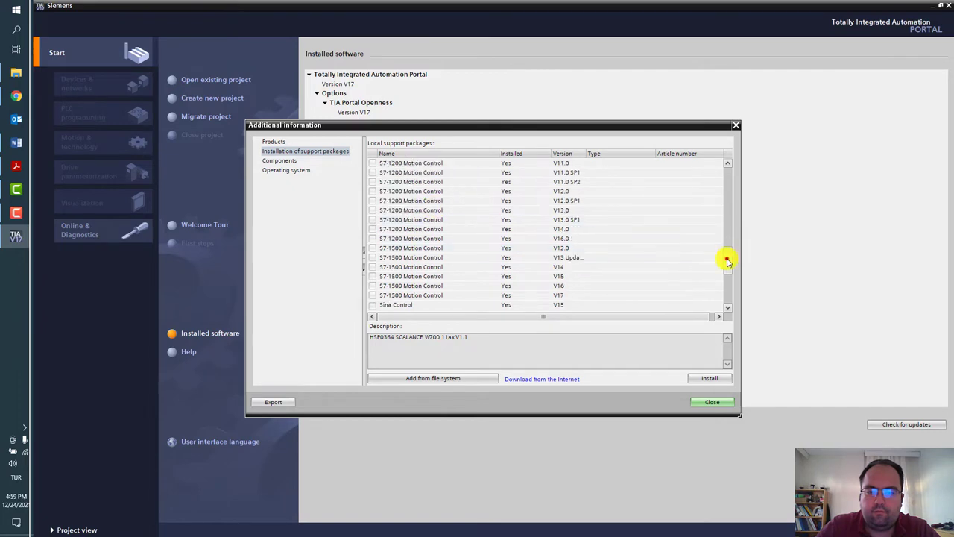
left_click_drag(728, 260, 674, 336)
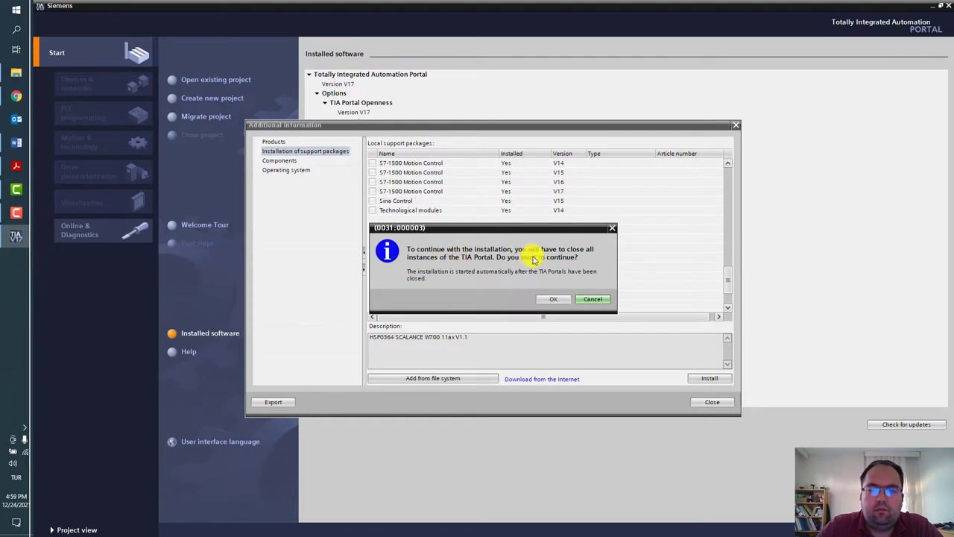
left_click(552, 300)
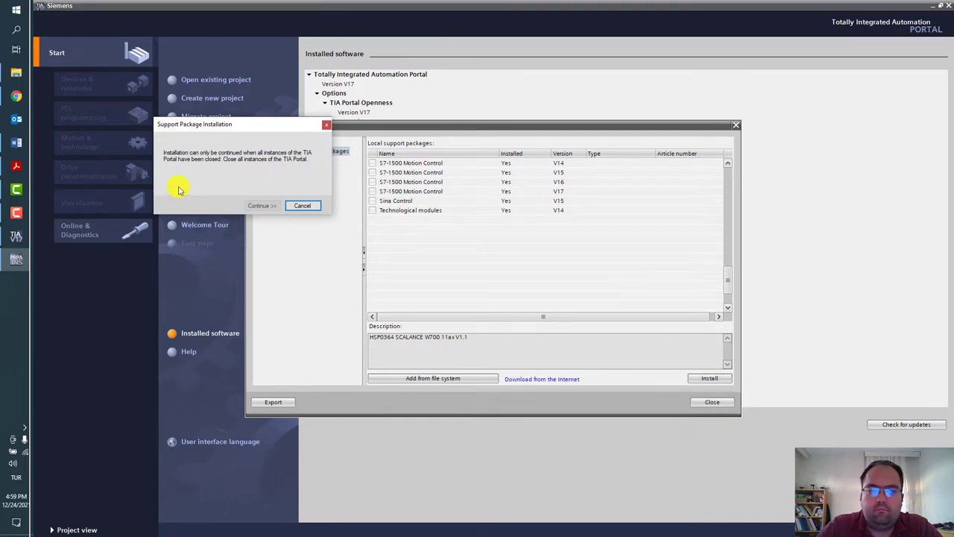
left_click(594, 396)
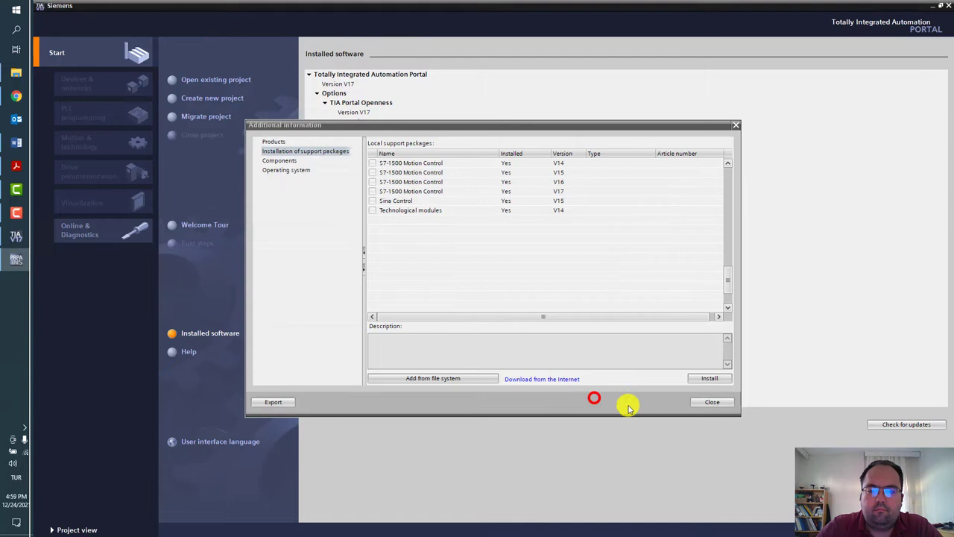
Close the additional software information dialog and exit TIA Portal so that the support package installation can proceed
left_click(711, 402)
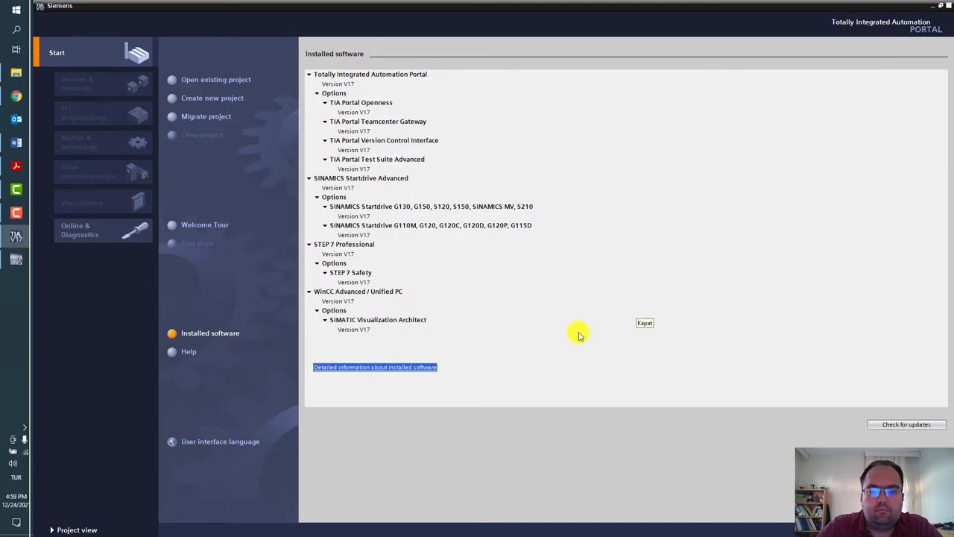
key("alt+F4")
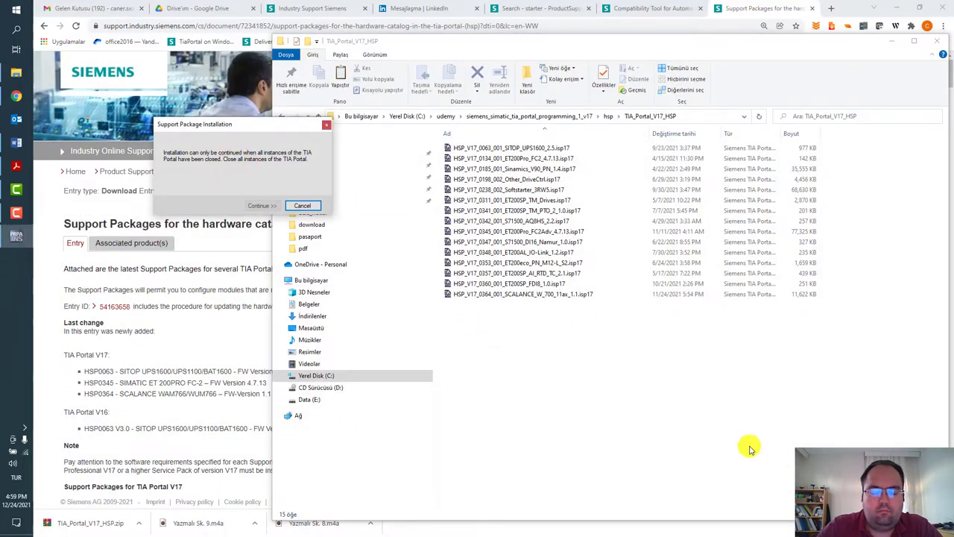
left_click(21, 316)
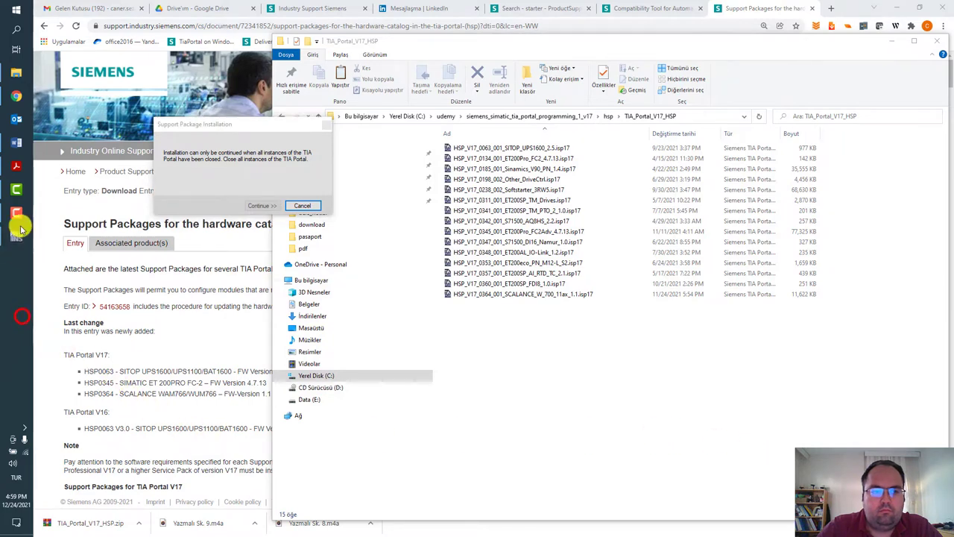
Switch to Chrome, close the Industry Support, LinkedIn and starter search tabs, and open a new tab placed before the Compatibility Tool tab
left_click(17, 95)
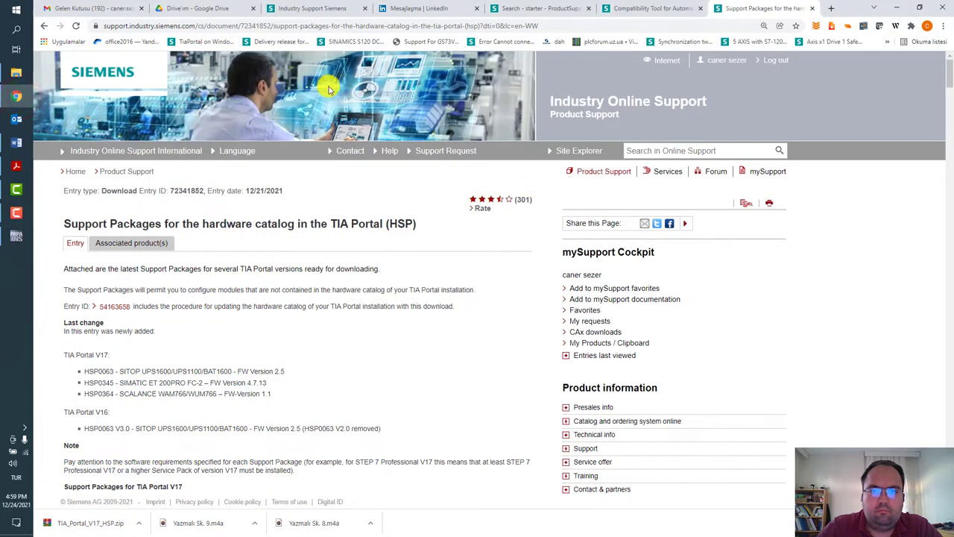
left_click(366, 9)
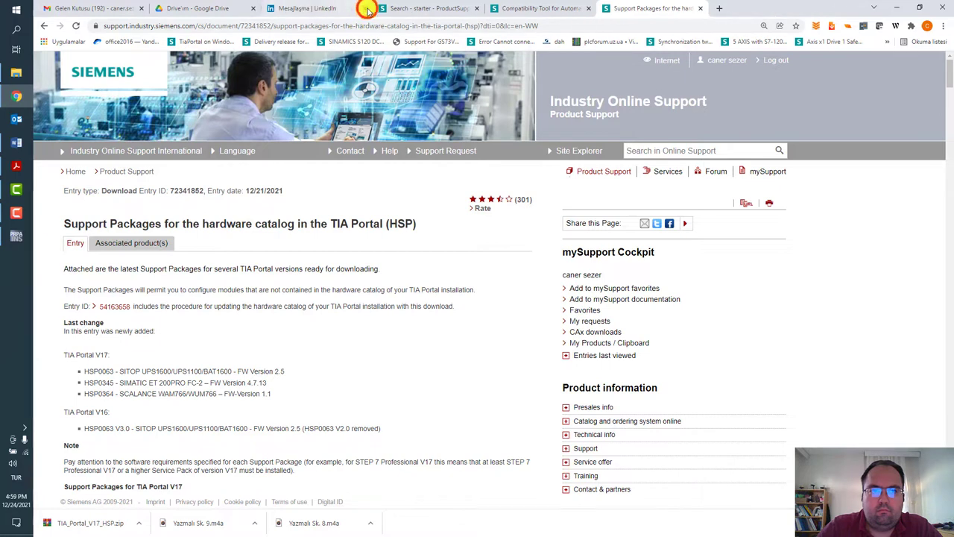
left_click(366, 9)
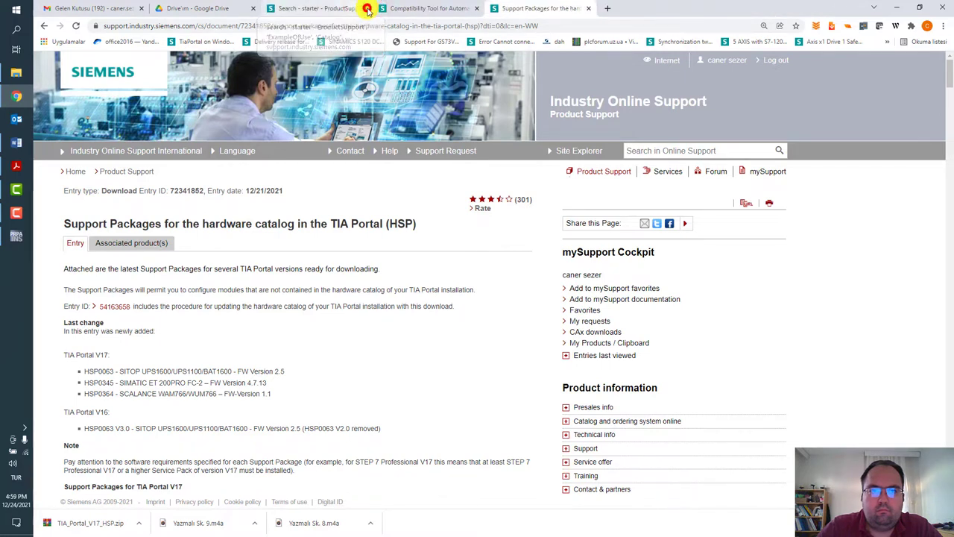
left_click(366, 9)
left_click(494, 7)
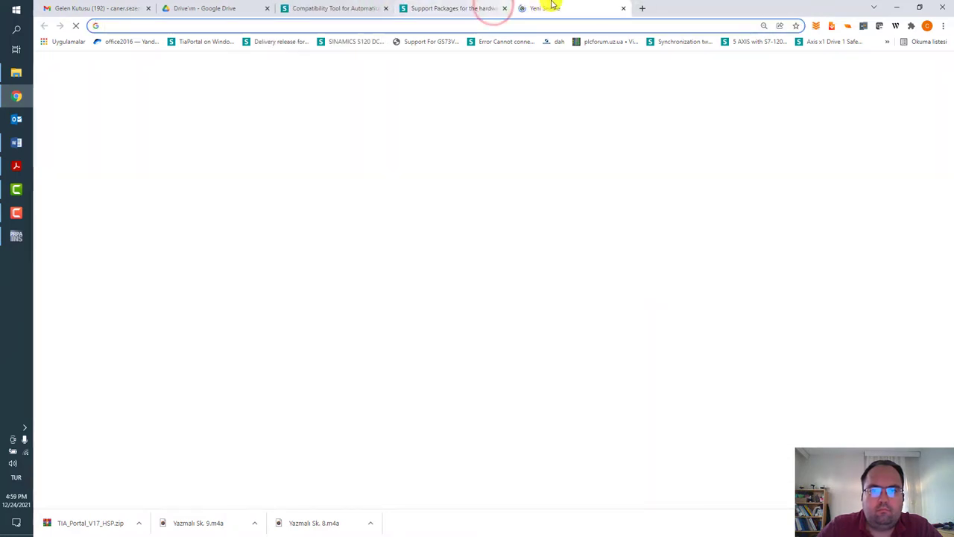
left_click_drag(570, 9, 351, 11)
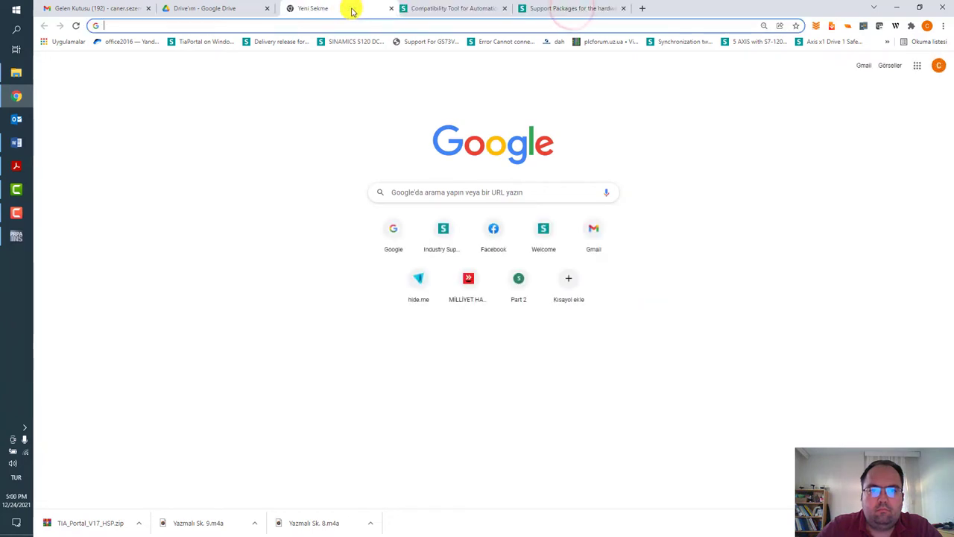
Return to the Support Package Installation dialog and continue with installing the selected packages
left_click(17, 234)
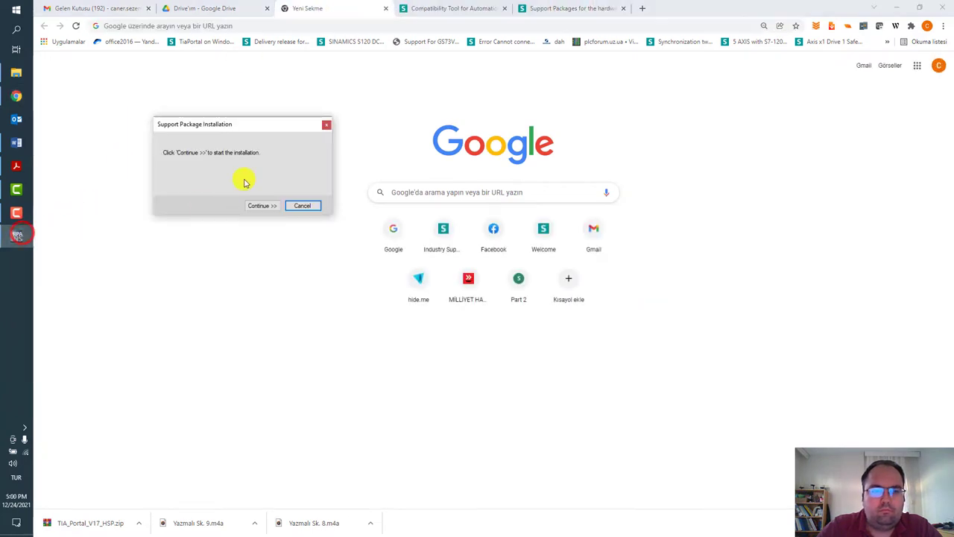
left_click(275, 208)
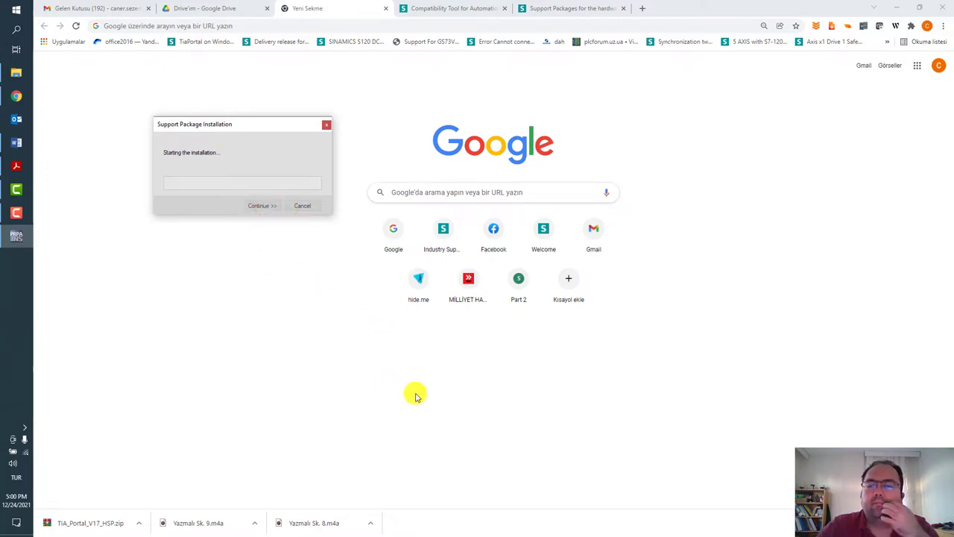
left_click(25, 427)
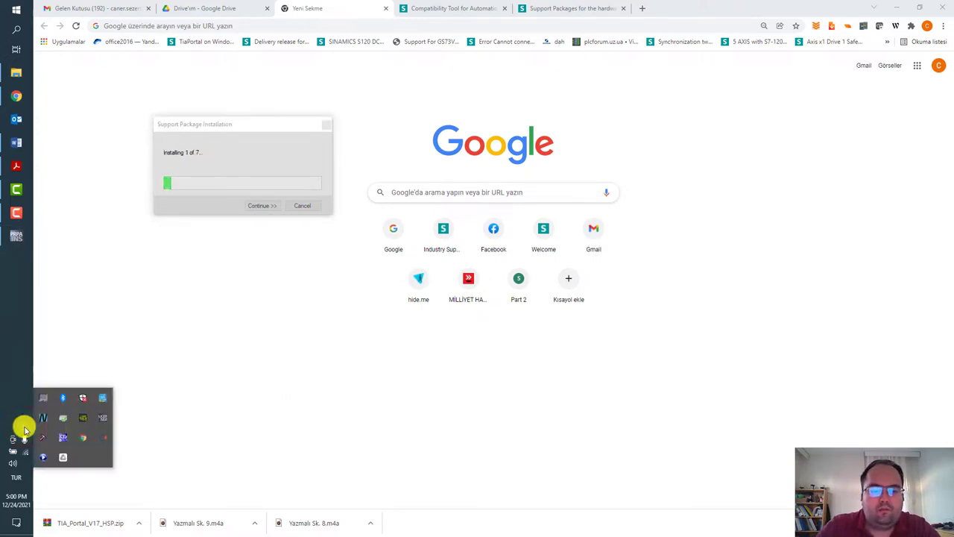
left_click(106, 457)
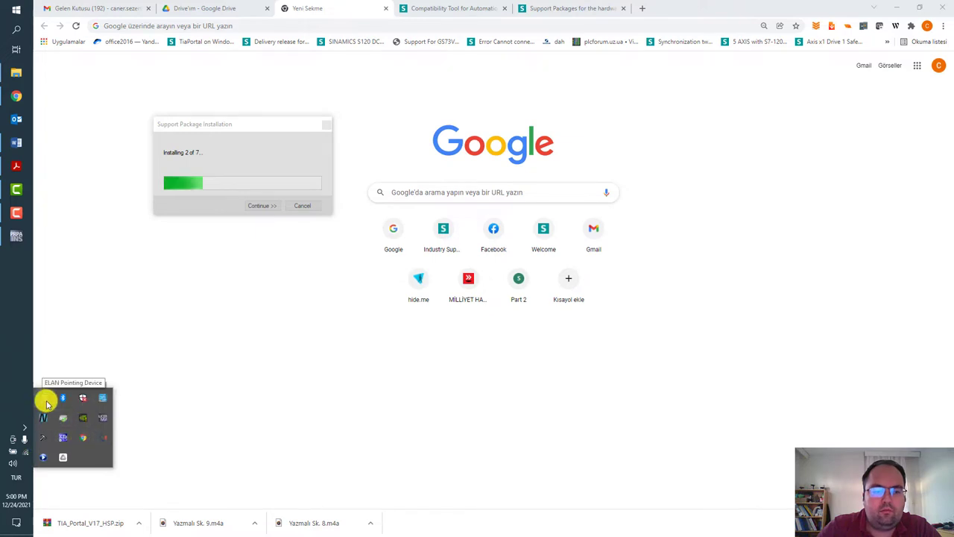
left_click(14, 383)
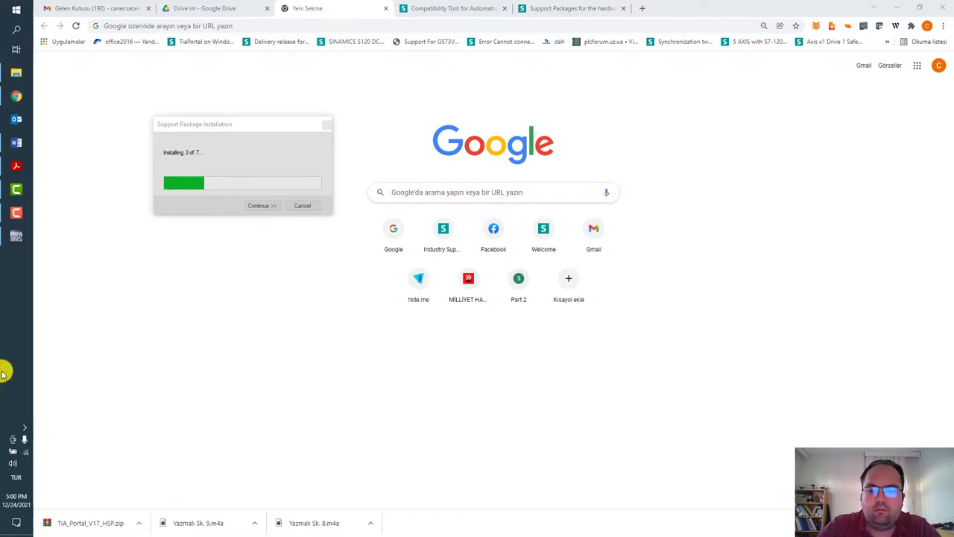
Launch the Totally Integrated Automation Updater from the Siemens Automation program group
left_click(5, 6)
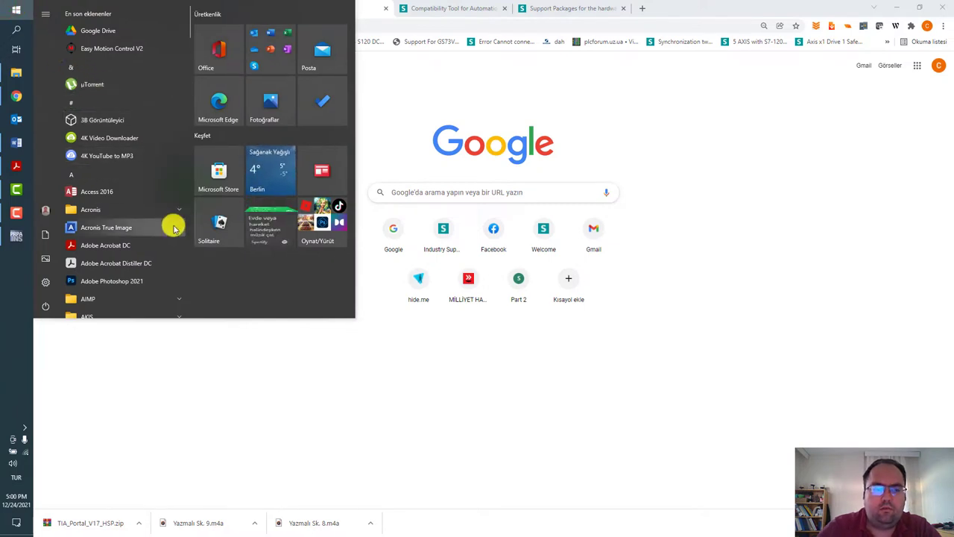
scroll(163, 211, "down", 5)
scroll(154, 207, "down", 8)
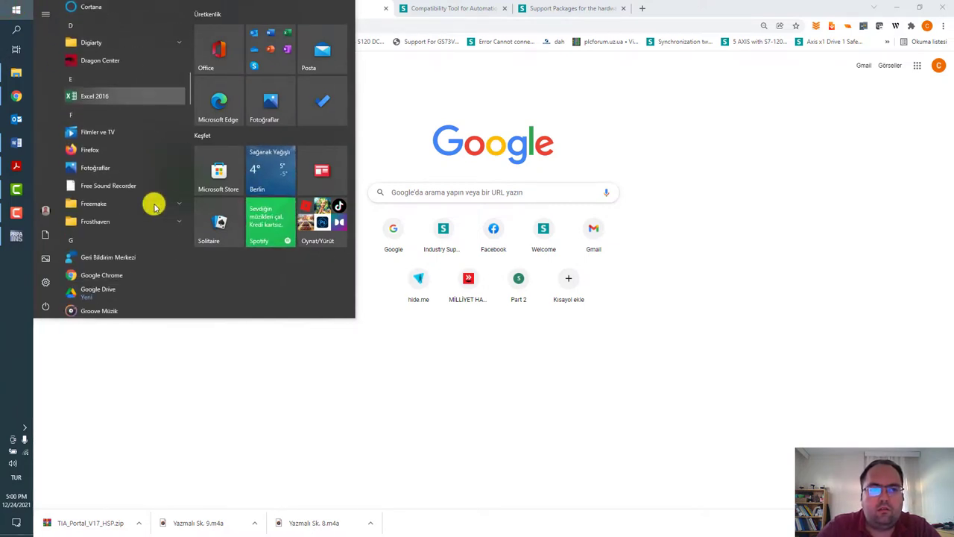
scroll(154, 207, "down", 10)
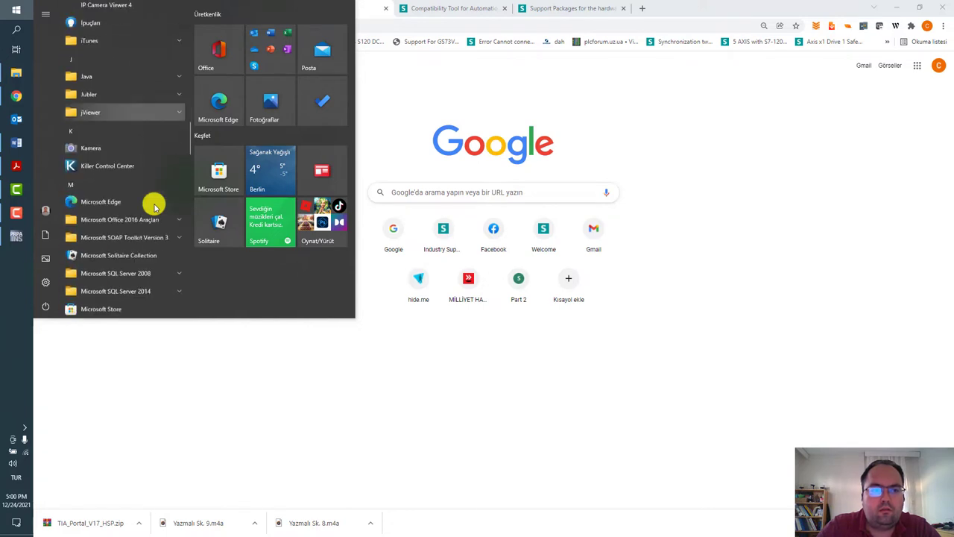
scroll(155, 207, "down", 8)
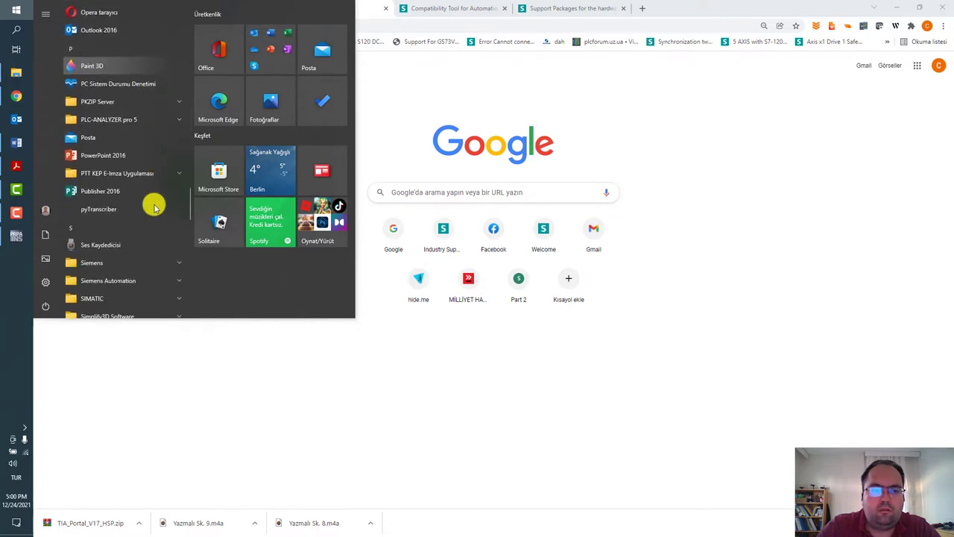
left_click(110, 54)
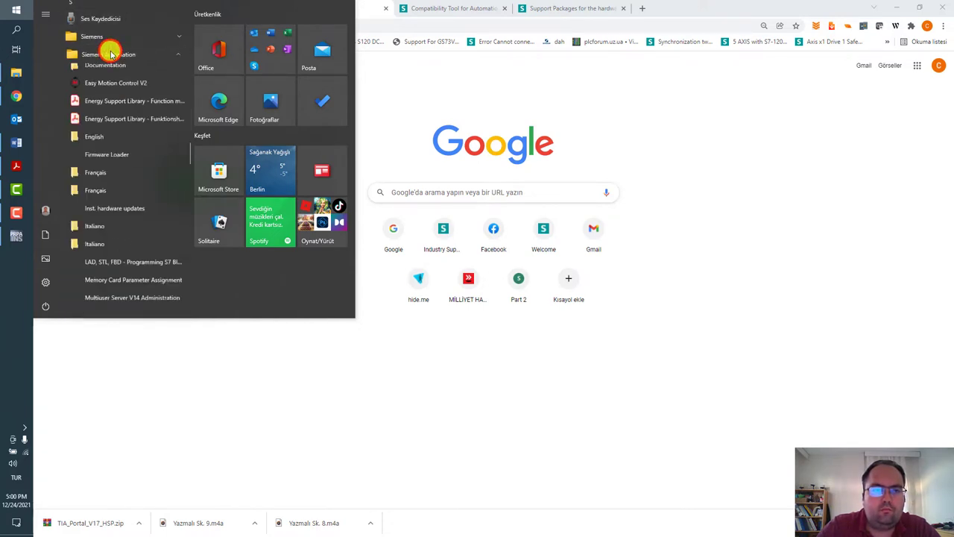
scroll(131, 105, "down", 6)
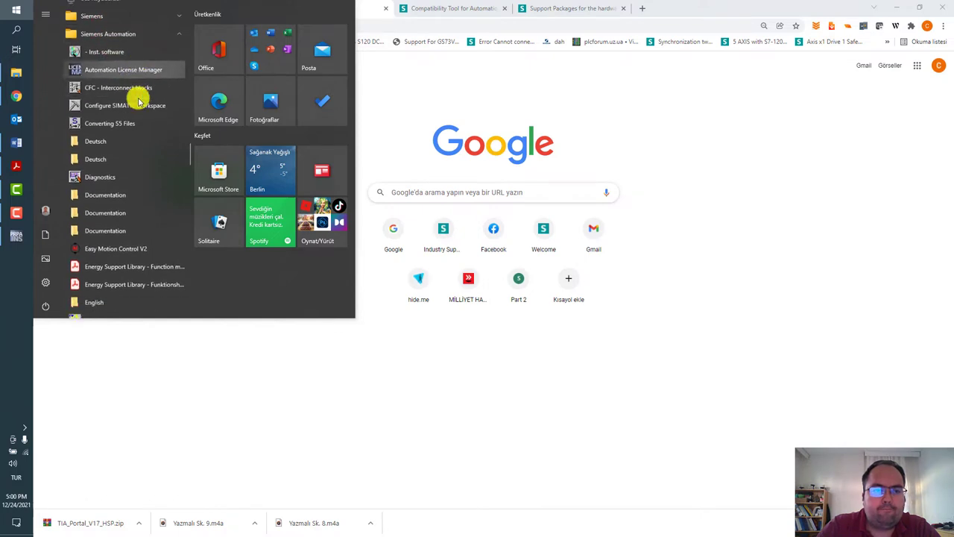
scroll(138, 101, "down", 5)
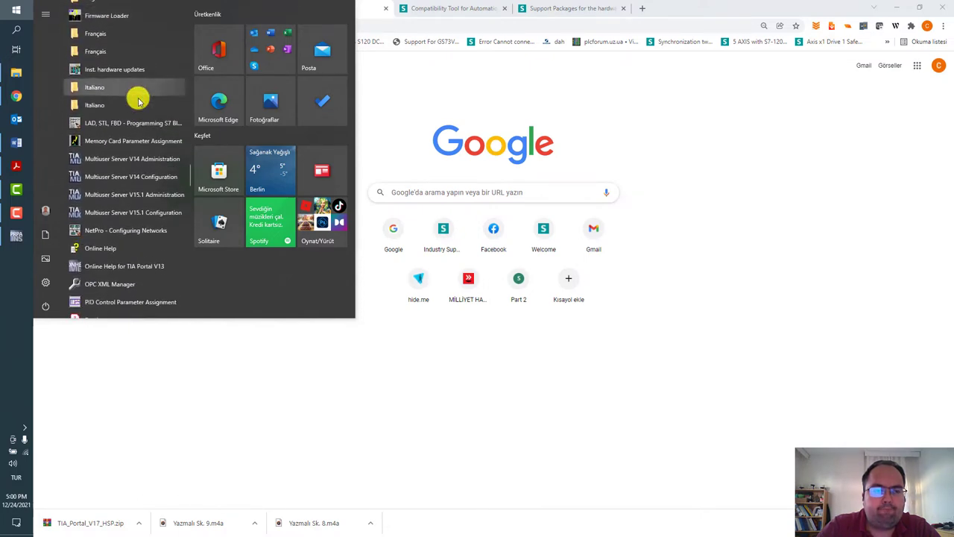
scroll(138, 102, "down", 5)
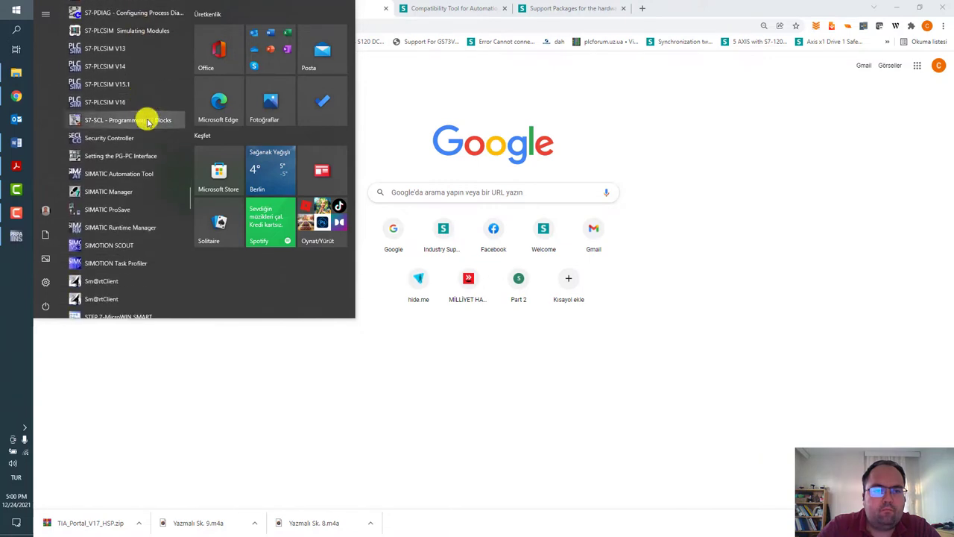
scroll(145, 118, "down", 3)
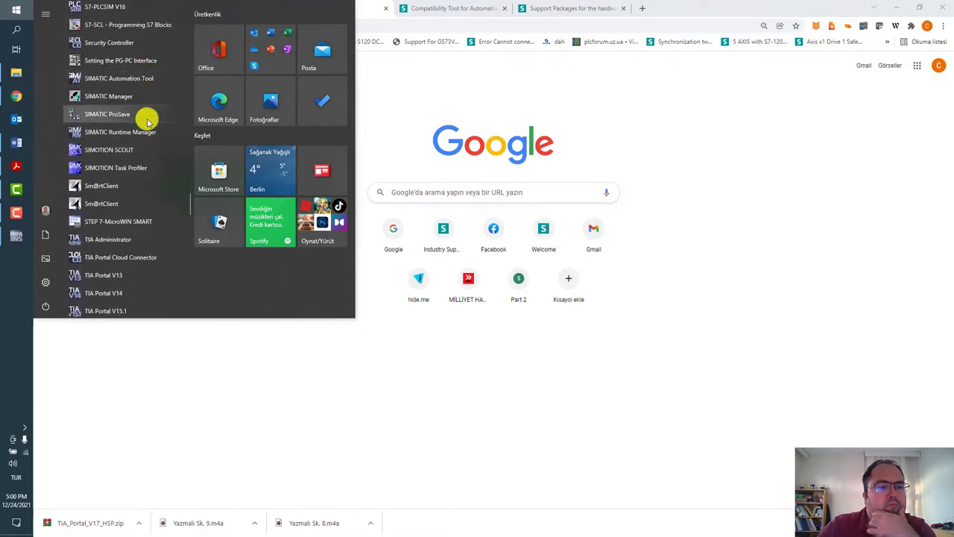
scroll(148, 122, "down", 5)
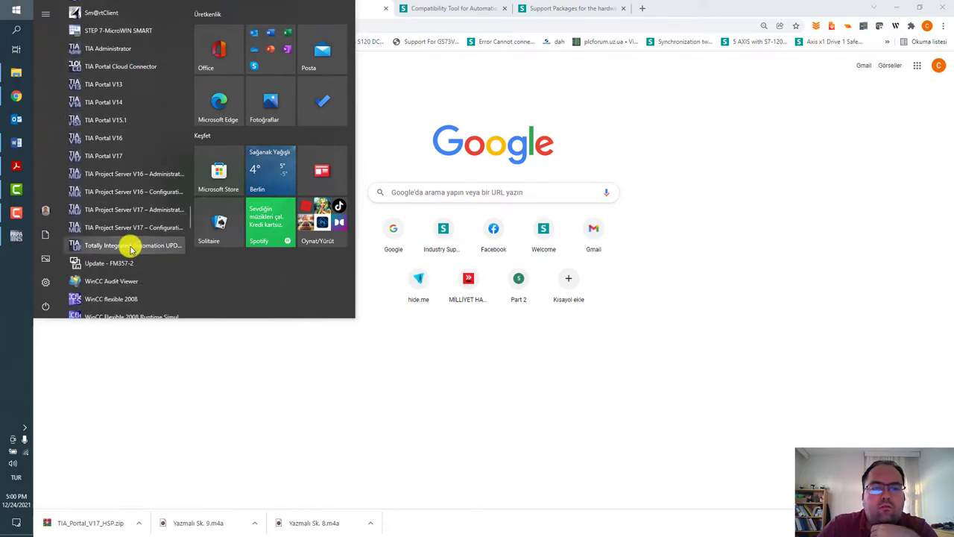
left_click(127, 245)
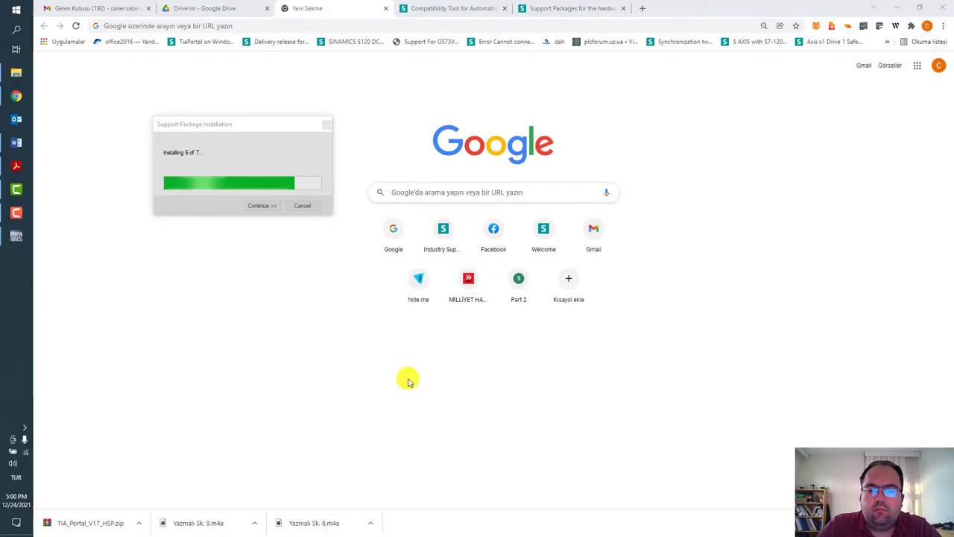
Bring up the TIA Software Updater and examine its available support packages and available software updates
left_click(21, 314)
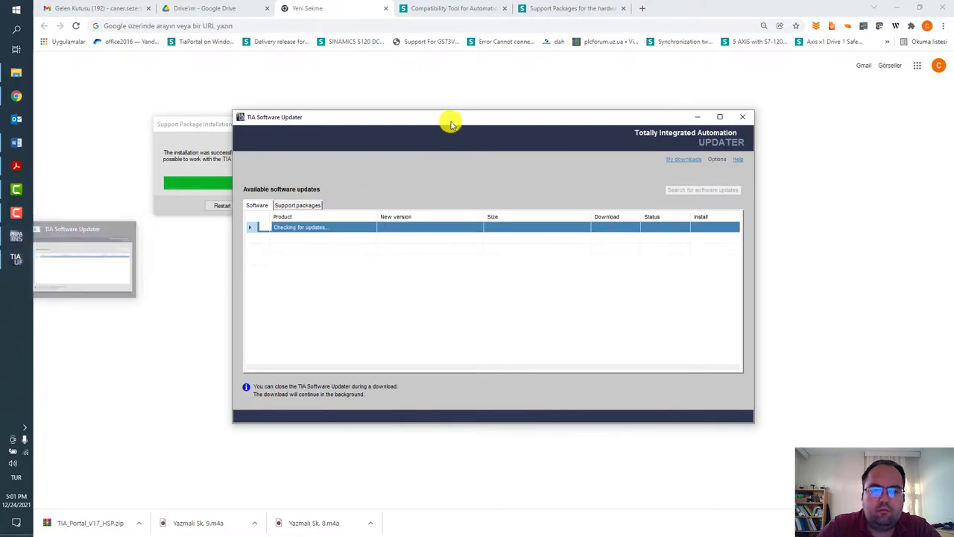
left_click(452, 120)
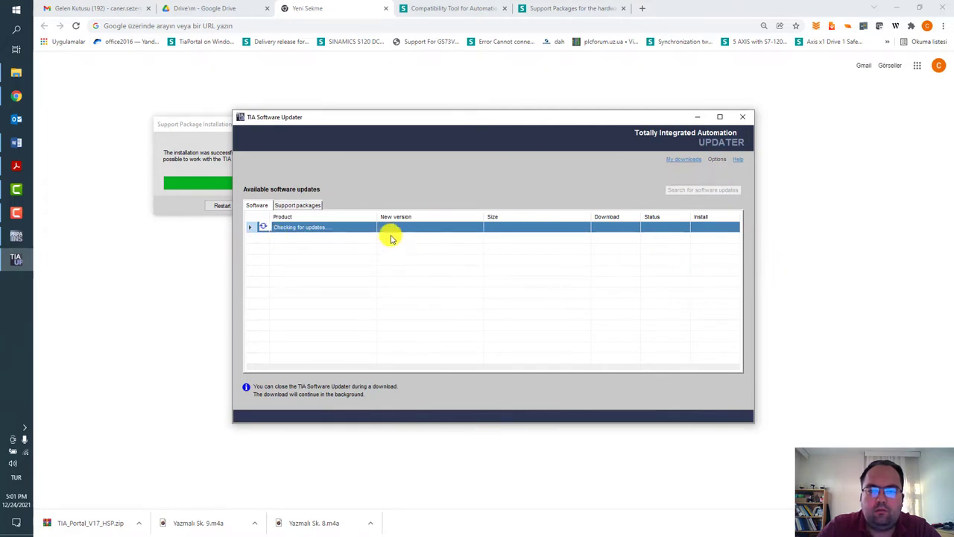
left_click(304, 206)
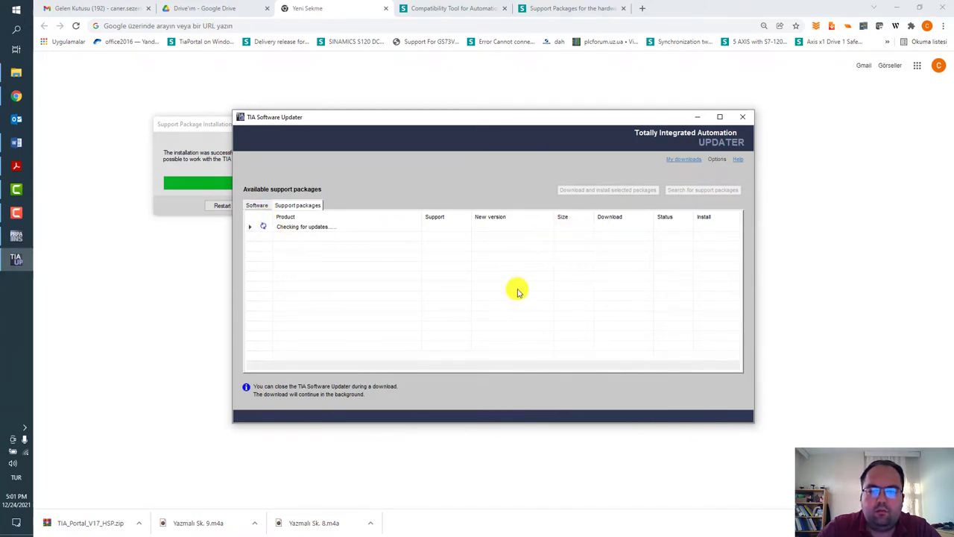
left_click(263, 206)
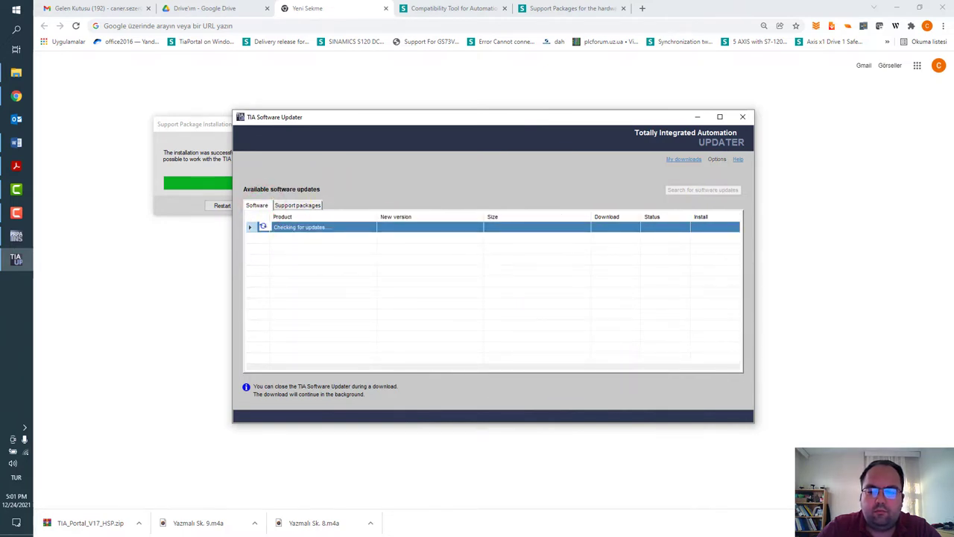
left_click(16, 261)
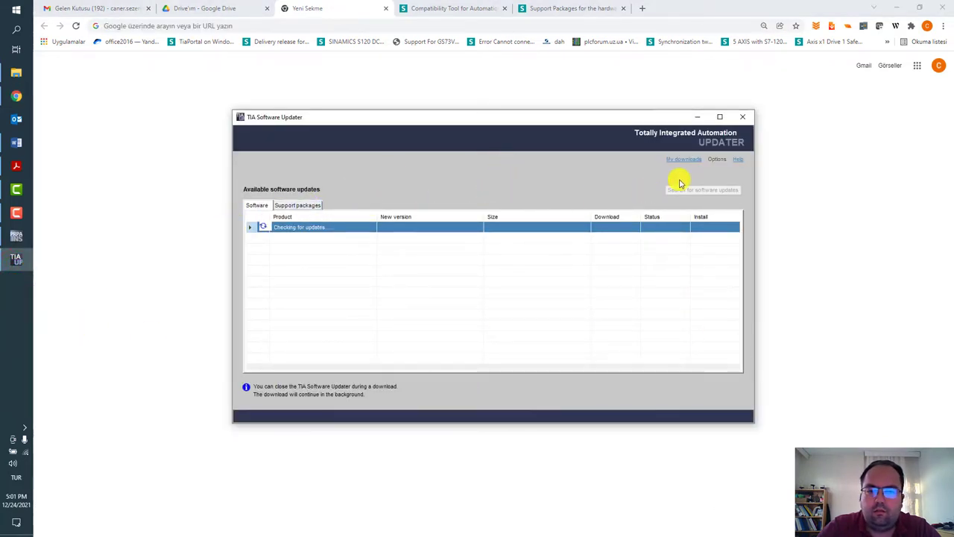
Return to the Support Package Installation dialog and finish the installation without restarting the computer
left_click(16, 238)
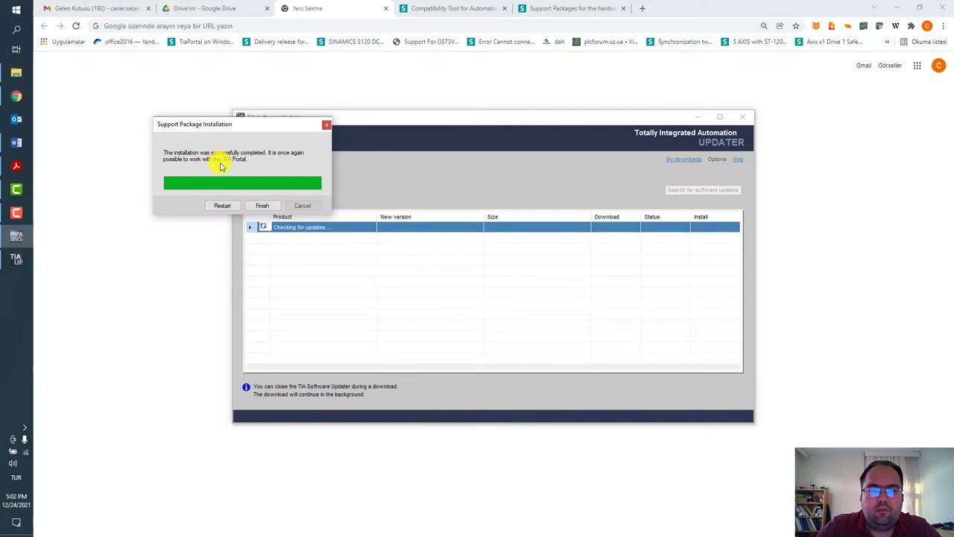
left_click(264, 206)
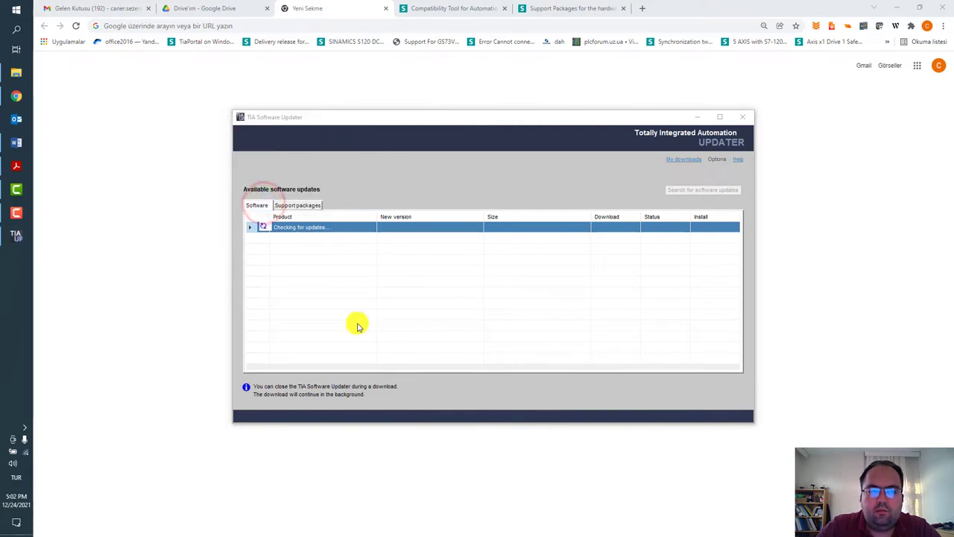
left_click(26, 428)
left_click(19, 395)
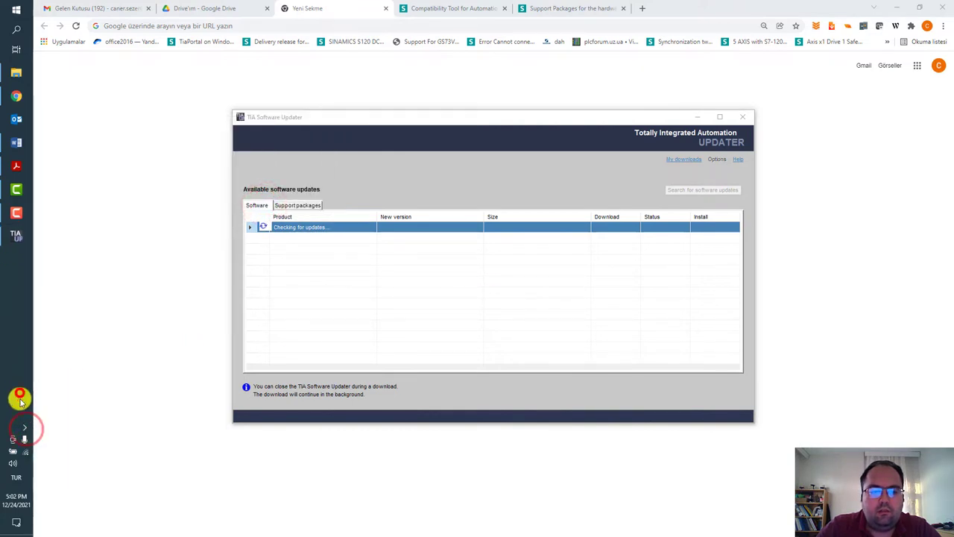
Show the Windows desktop with its shortcuts and launch TIA Portal V17
left_click(15, 530)
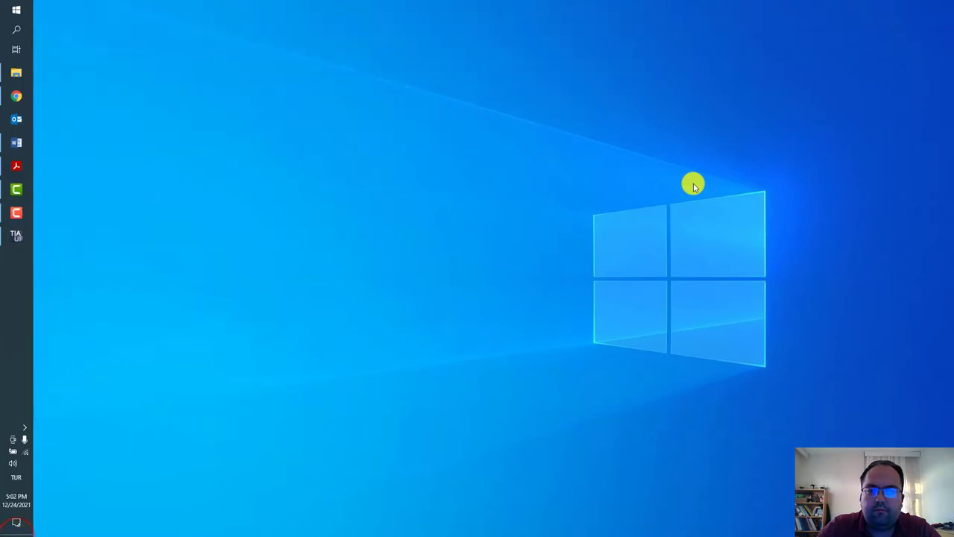
left_click(694, 183)
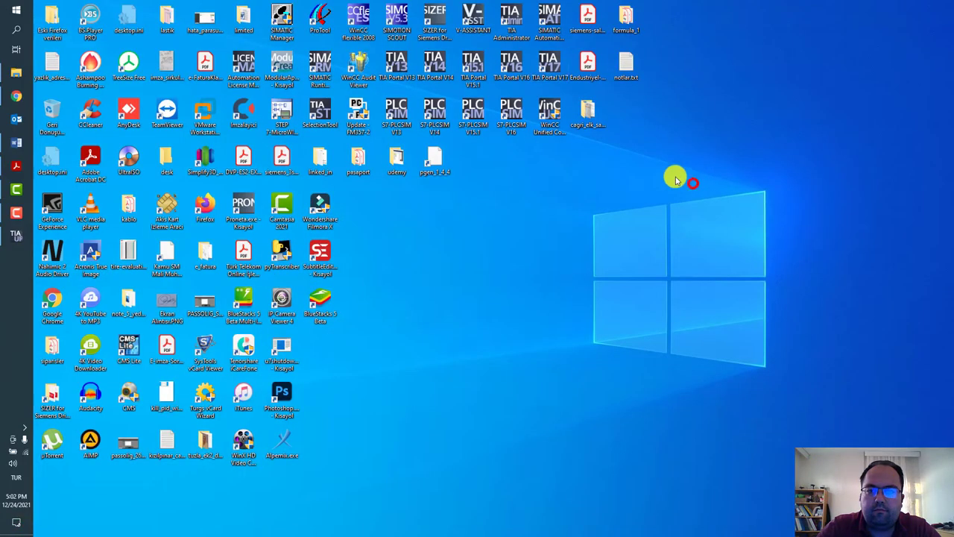
left_click(548, 68)
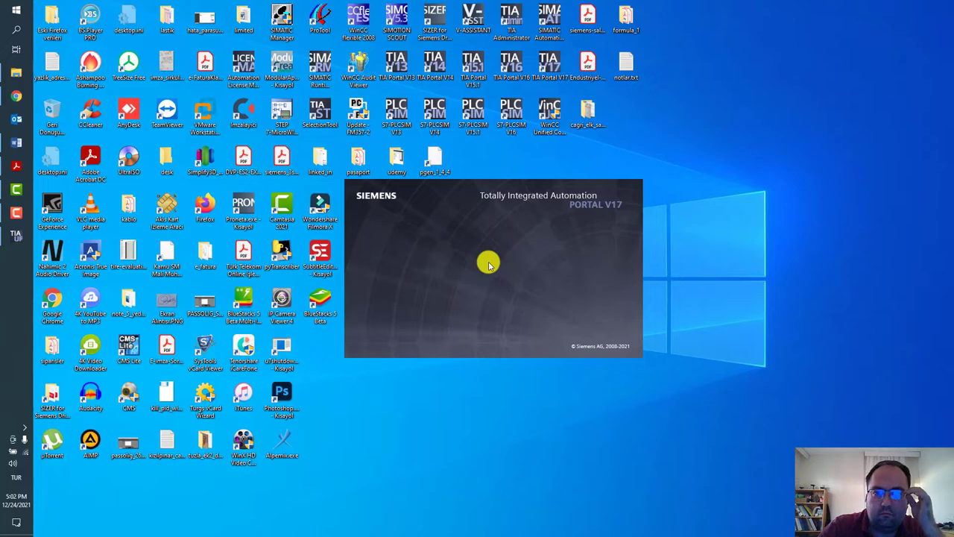
Bring up the TIA Software Updater, check the progress of its update search, and minimise its window
left_click(13, 93)
left_click(12, 93)
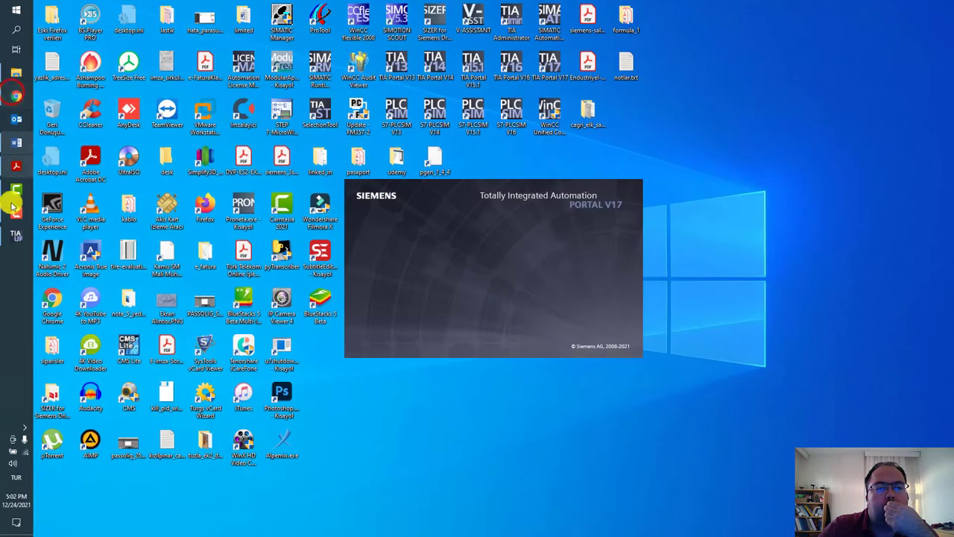
left_click(18, 235)
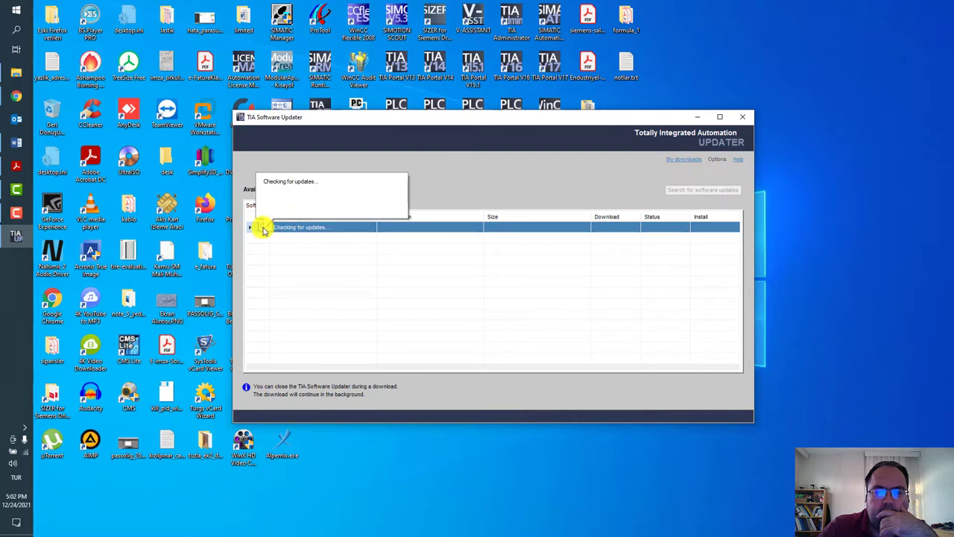
left_click(698, 117)
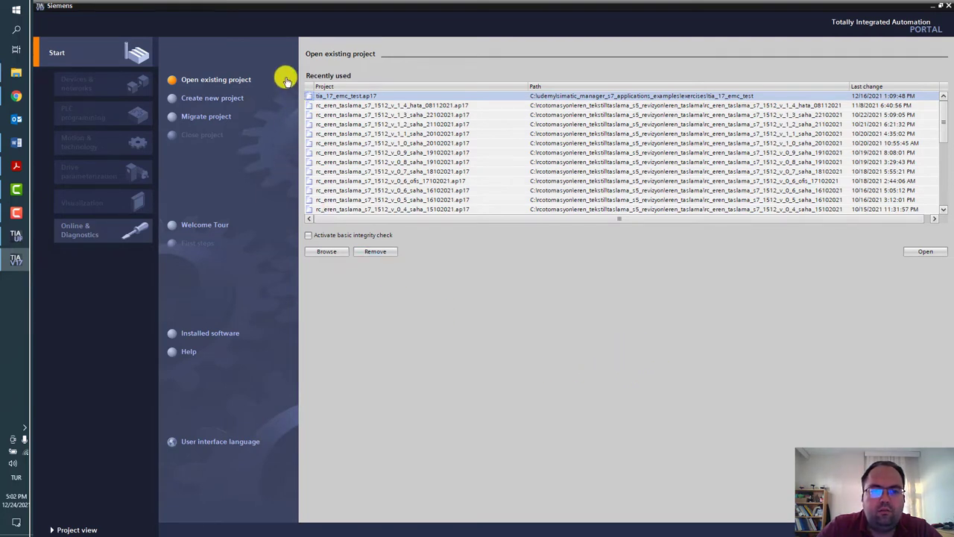
Browse for an existing project, check the supported file types, and cancel without opening one
left_click(341, 255)
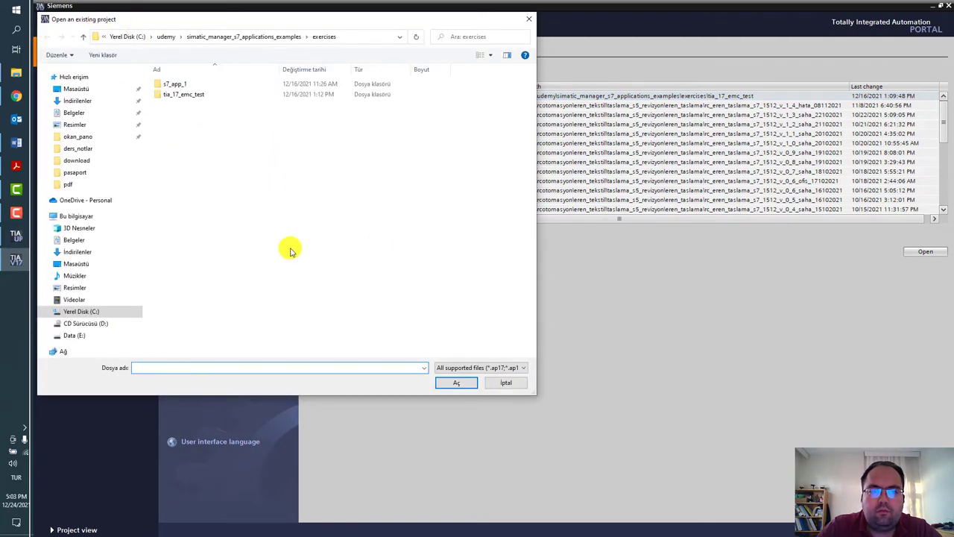
left_click(525, 368)
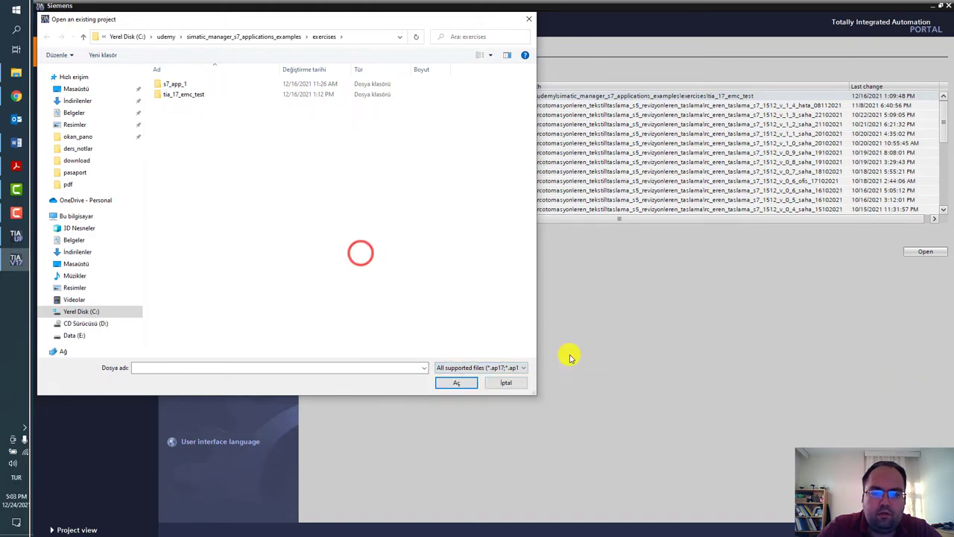
left_click(527, 382)
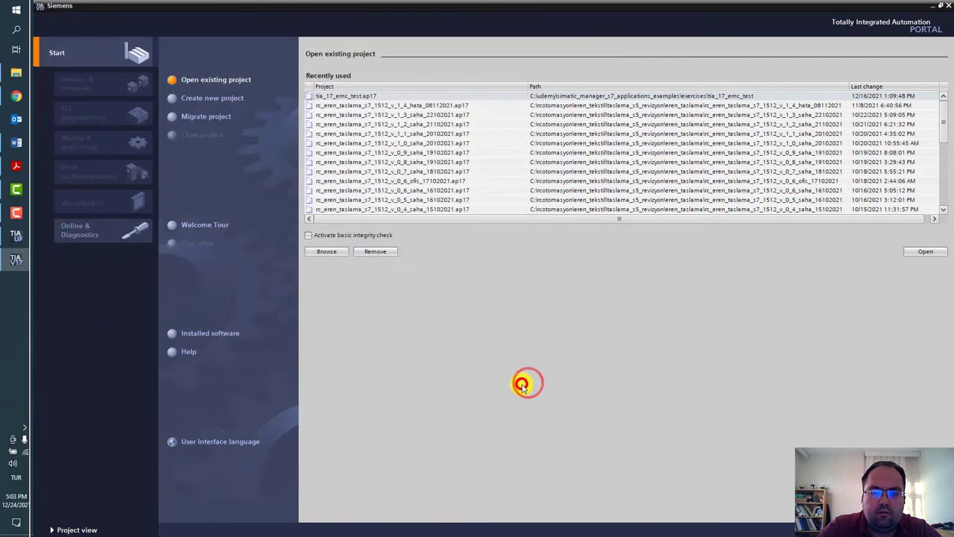
Start a new project named tia_portal_17_test_1
left_click(232, 99)
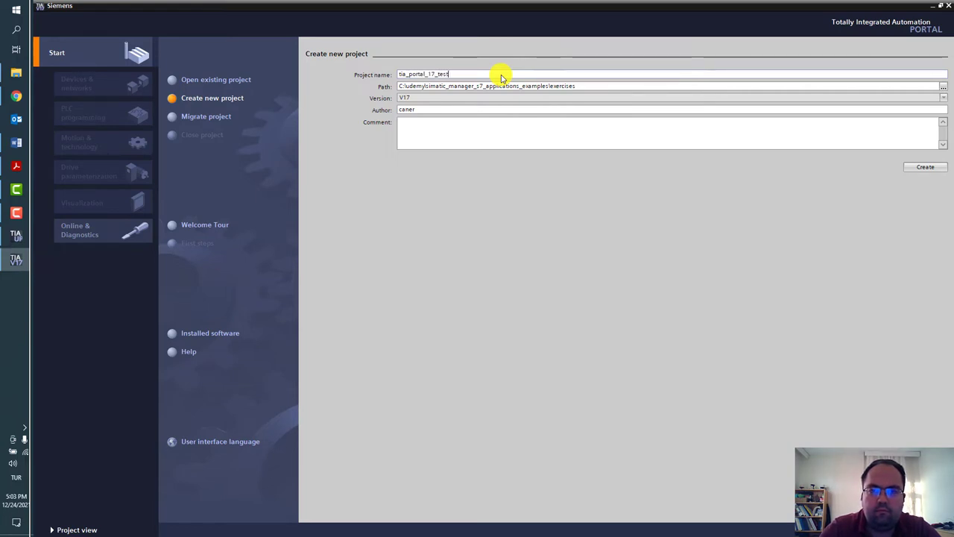
key("Tab")
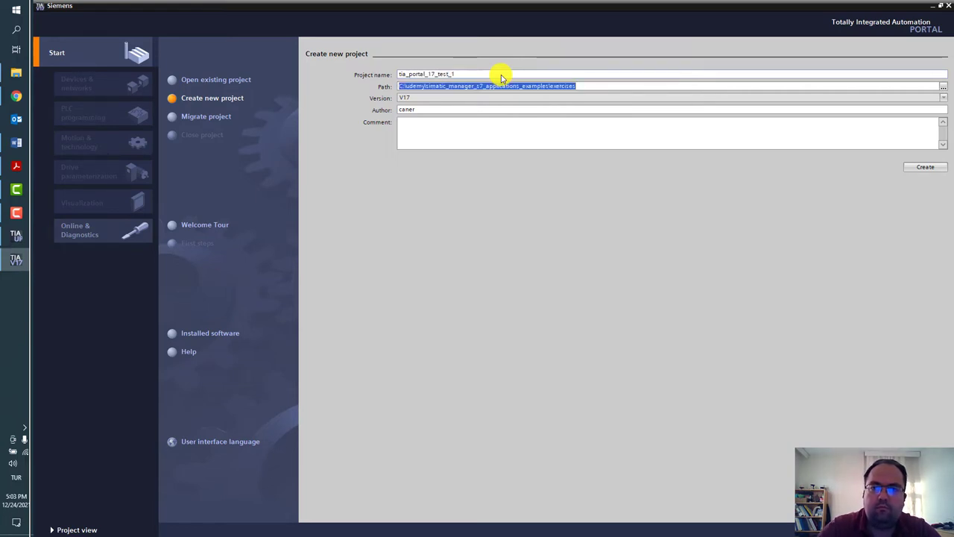
Set the project path to a new folder named examples inside C:\udemy\siemens_simatic_tia_portal_programming_1_v17 and create the project
left_click(943, 86)
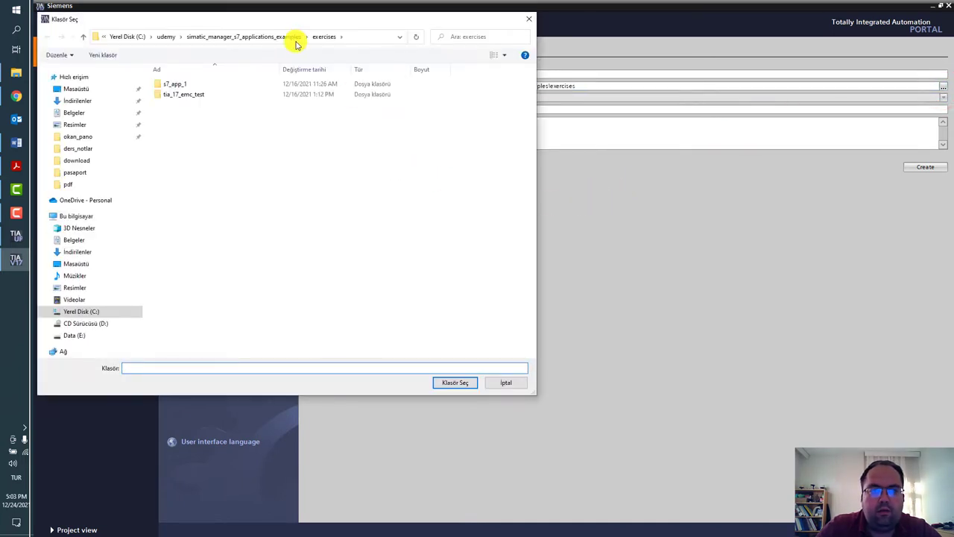
left_click(166, 36)
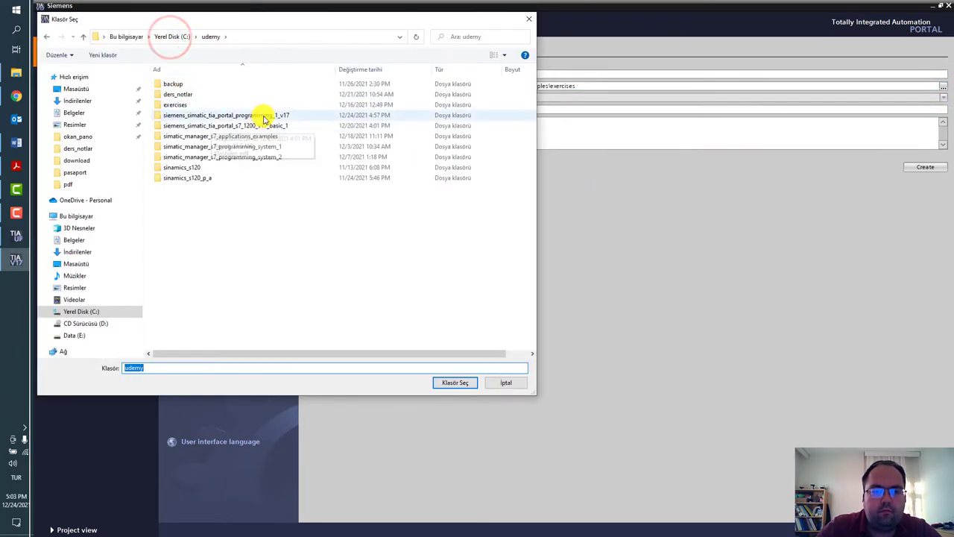
left_click(264, 115)
double_click(263, 116)
left_click(96, 54)
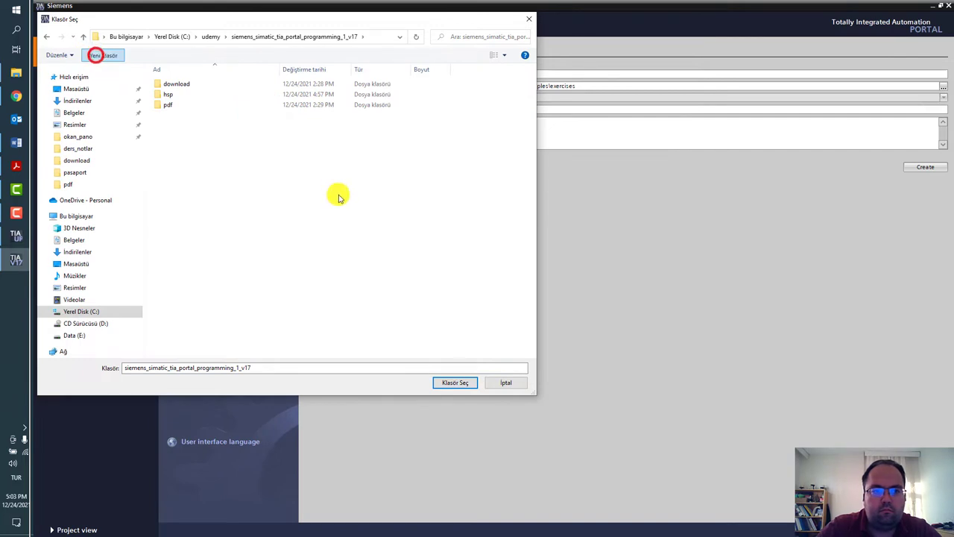
type("examples")
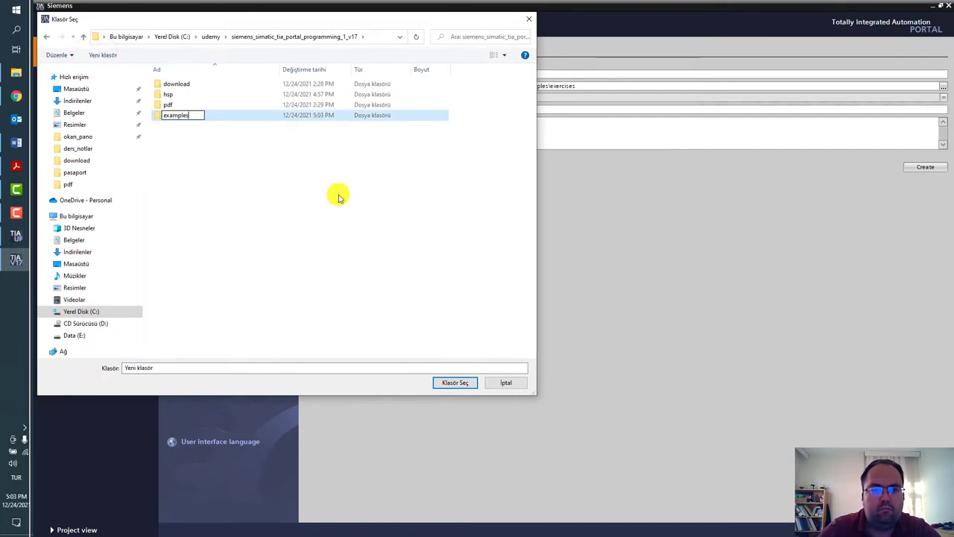
left_click(455, 383)
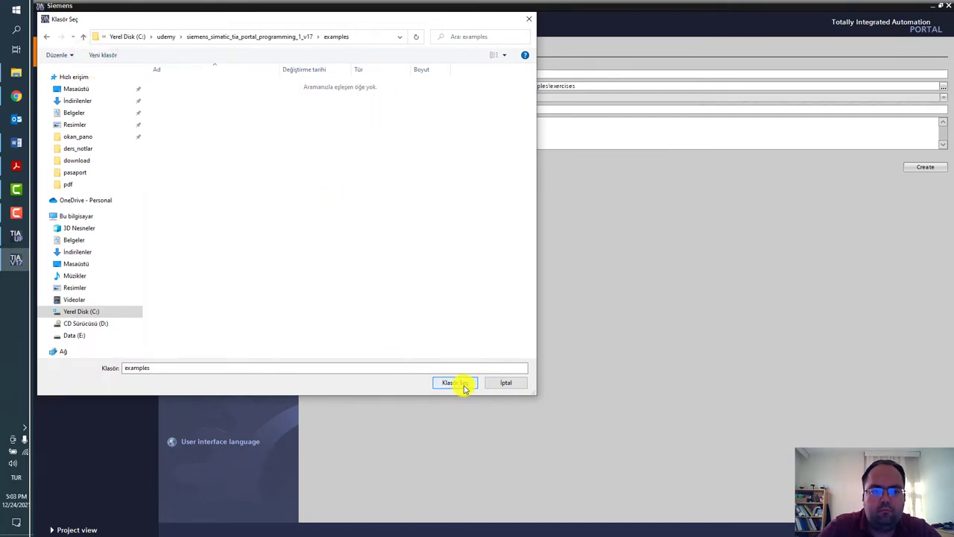
left_click(463, 385)
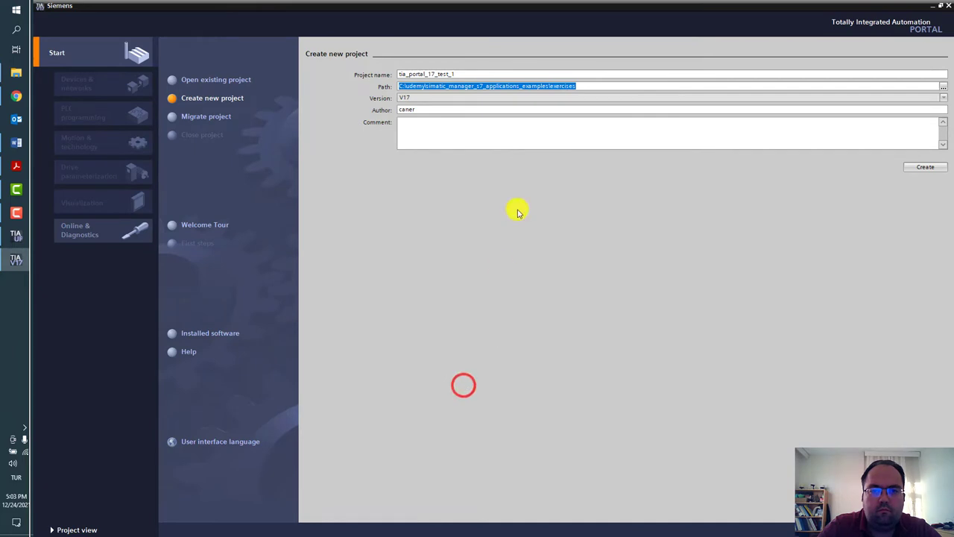
left_click(498, 125)
left_click(926, 167)
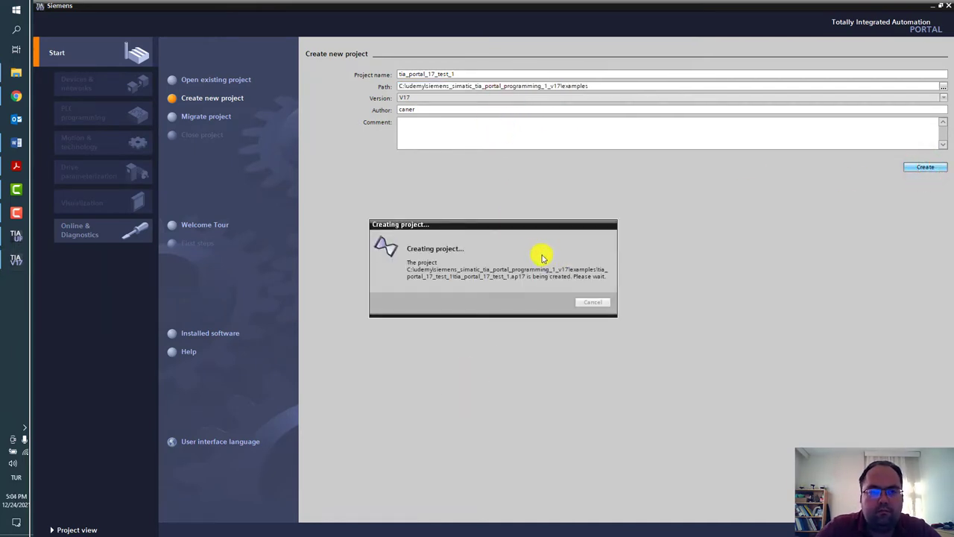
Check the TIA Software Updater's search progress again while the project is being created
left_click(11, 237)
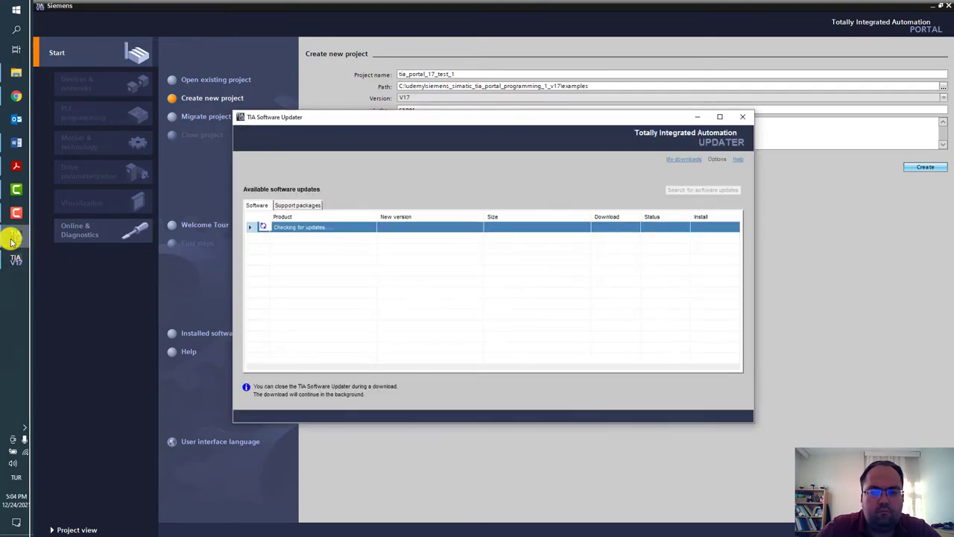
left_click(10, 239)
left_click(523, 229)
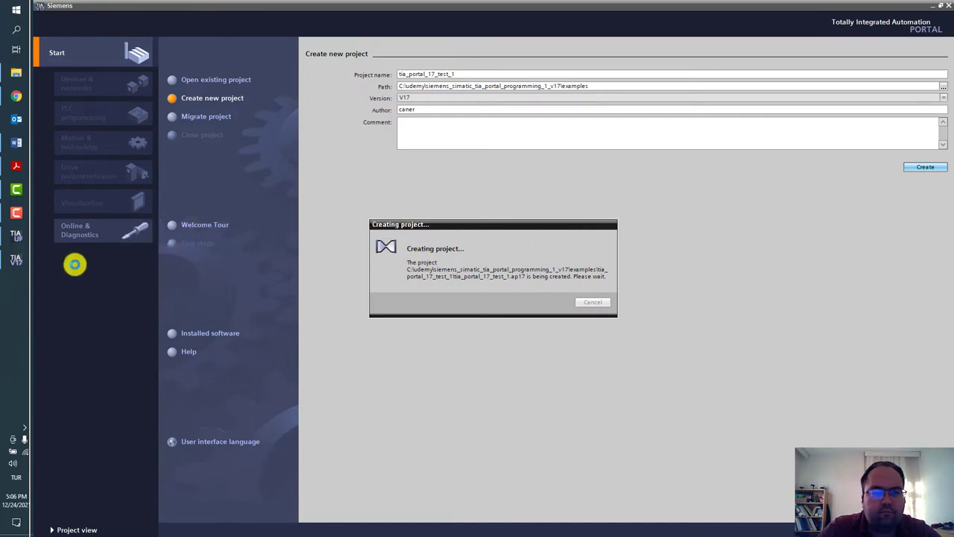
Open the Windows Task Manager and examine the CPU performance graphs and the processes using the most CPU
right_click(17, 287)
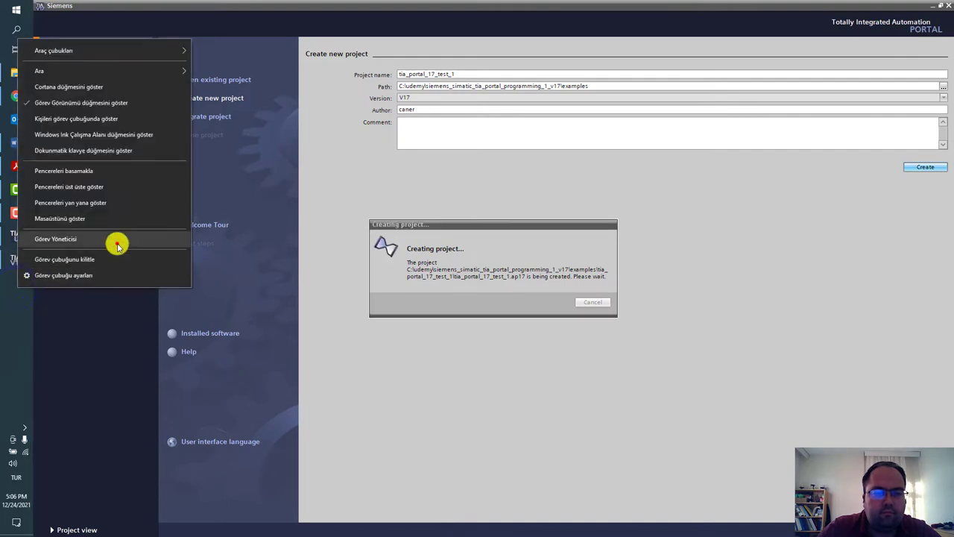
left_click(114, 240)
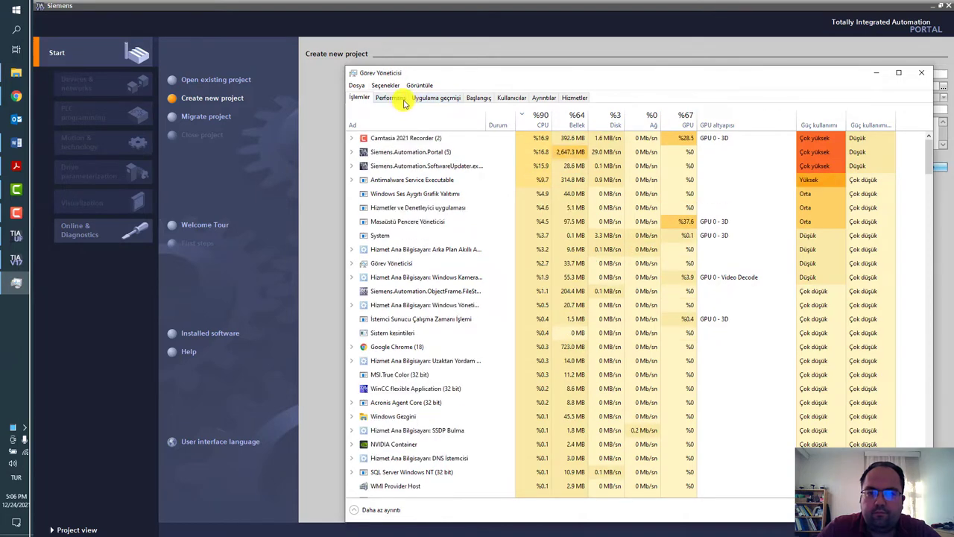
left_click(400, 100)
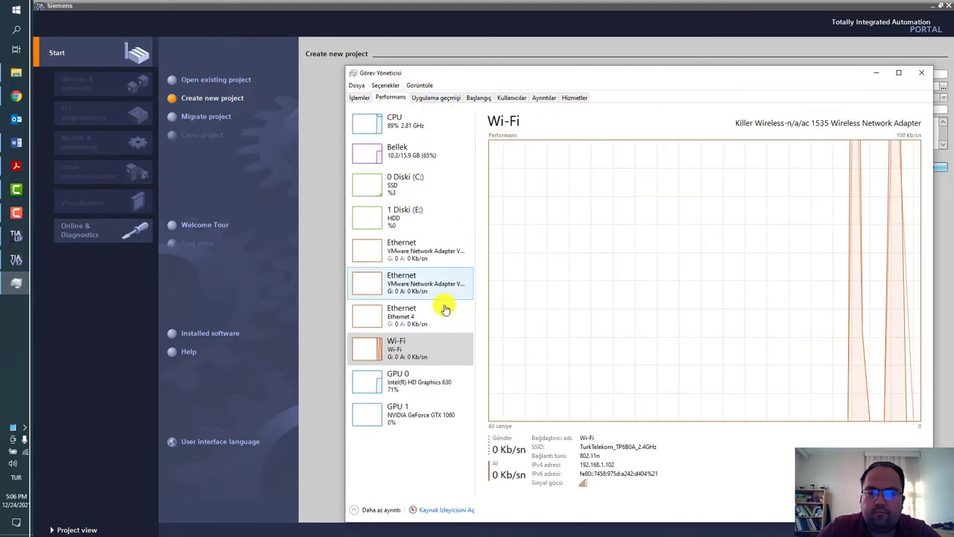
left_click(428, 127)
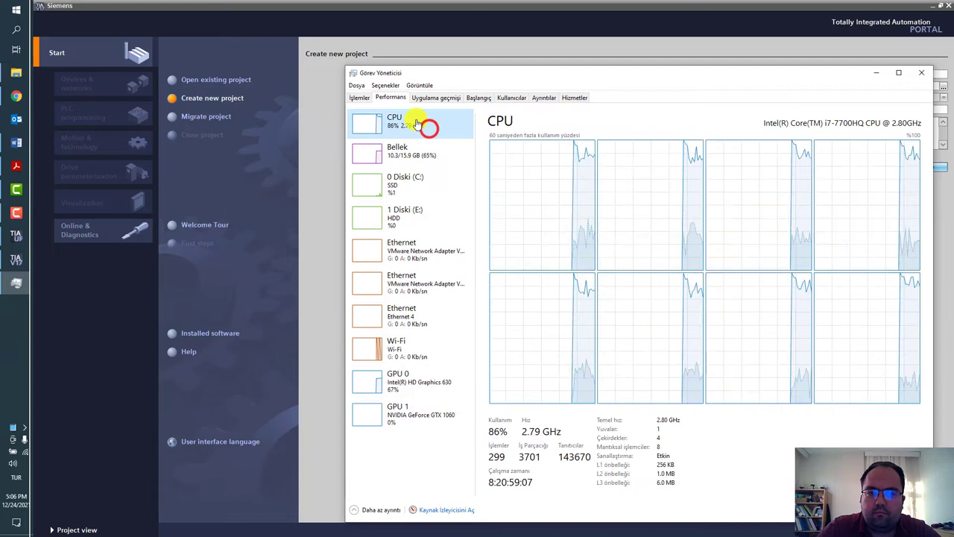
left_click(360, 99)
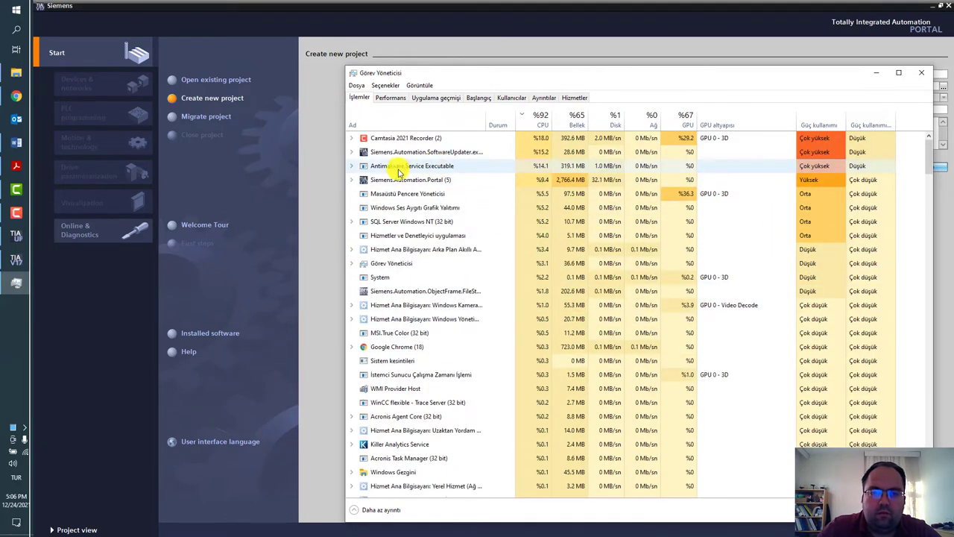
Open the virus and threat protection page of Windows Security from the Windows update and security settings
left_click(15, 11)
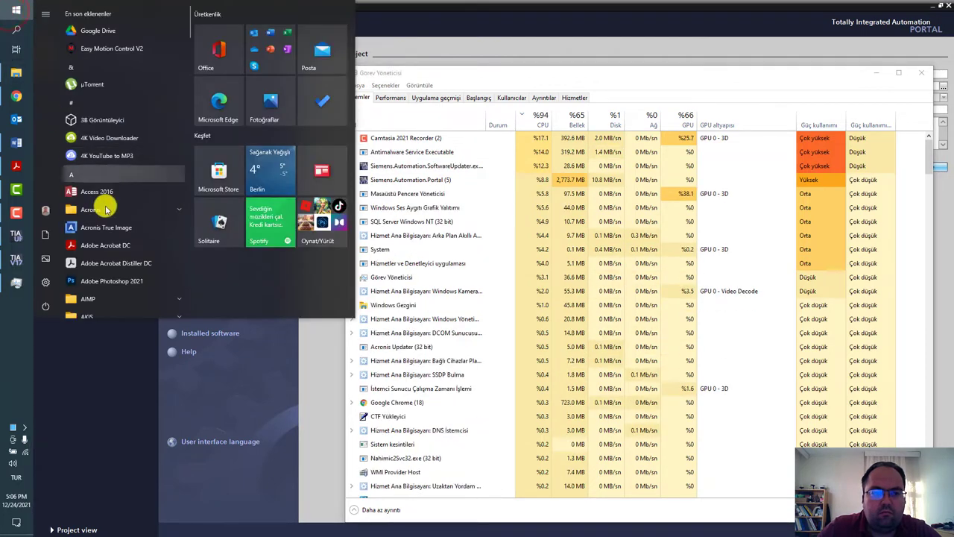
left_click(46, 281)
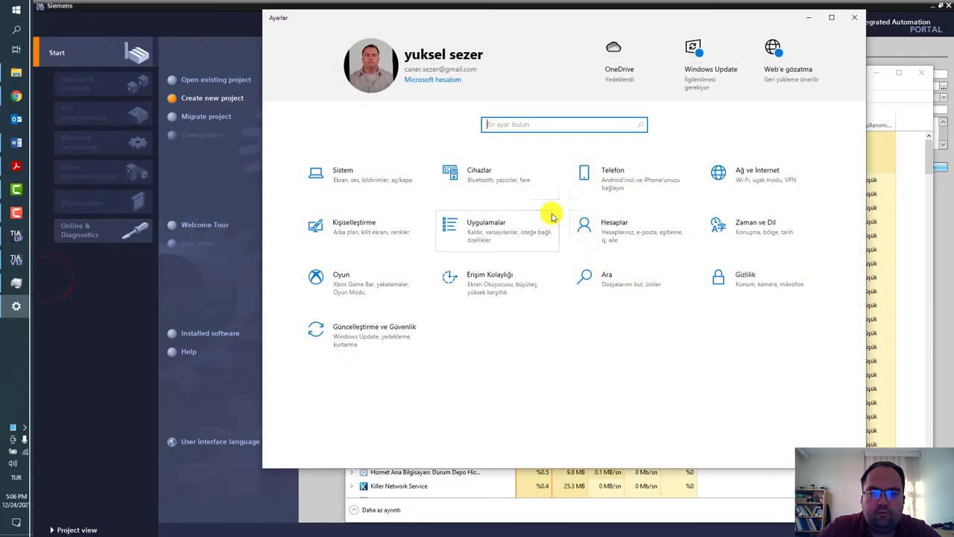
left_click(369, 335)
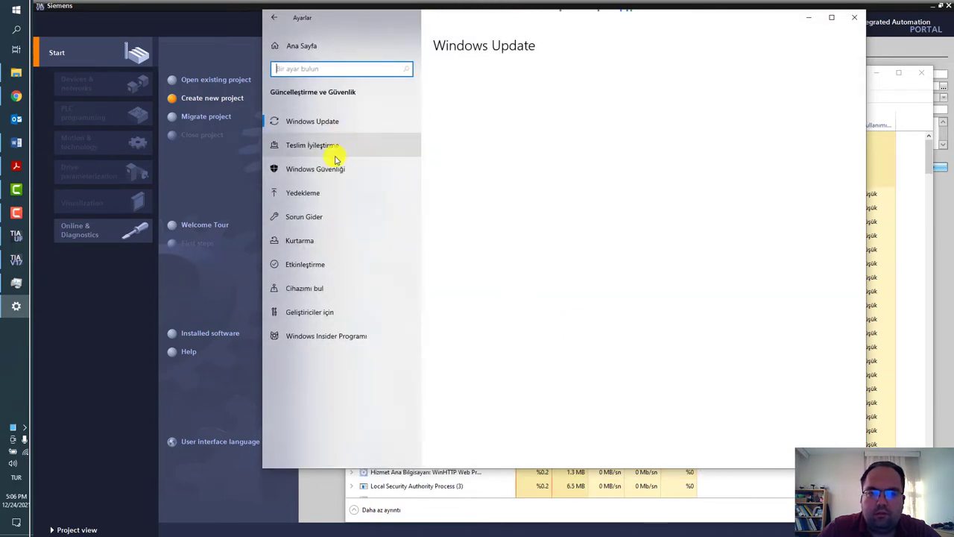
left_click(347, 174)
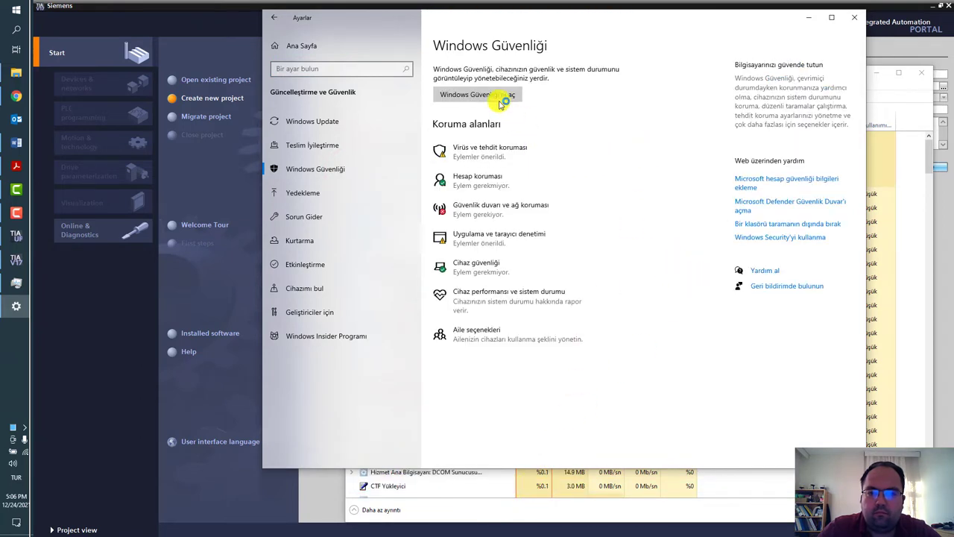
left_click(524, 147)
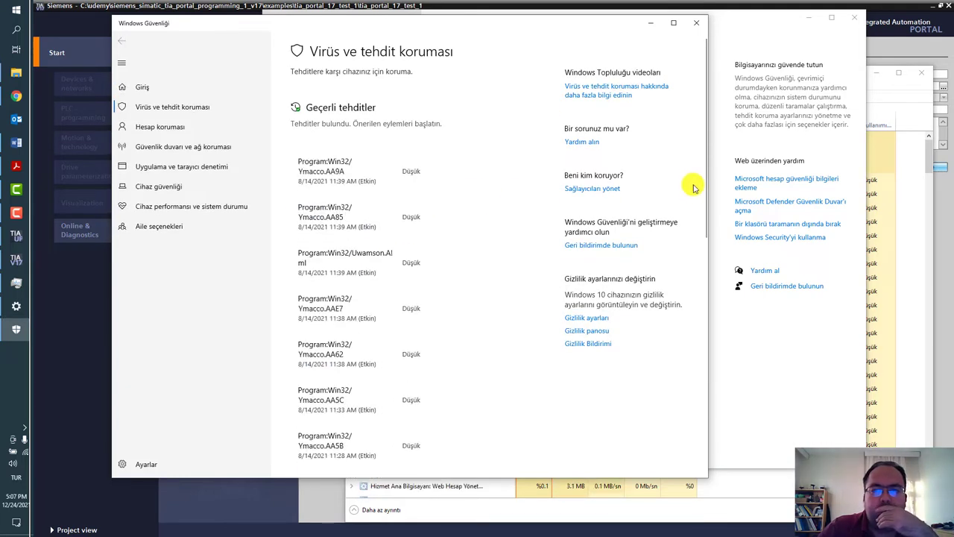
Turn off real-time protection in the virus and threat protection settings
left_click_drag(705, 184, 703, 409)
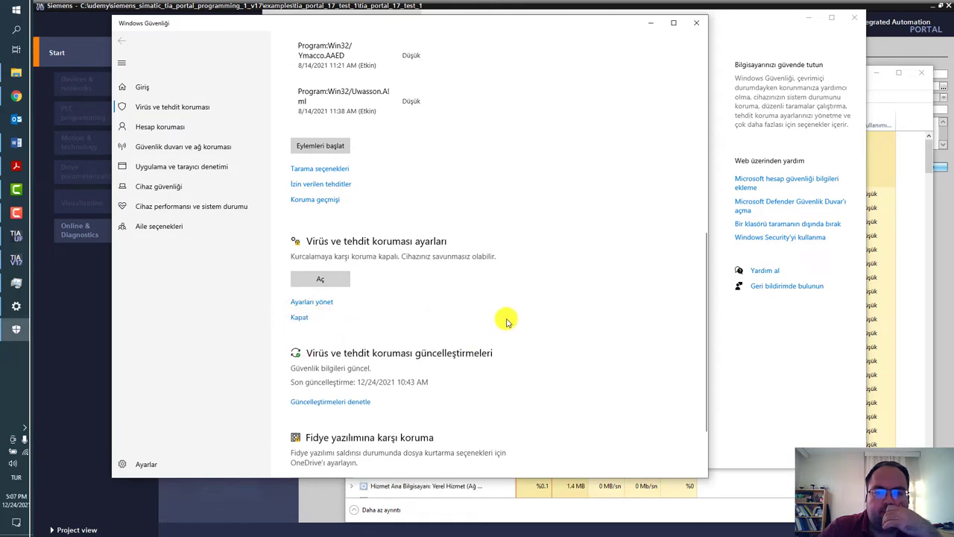
scroll(515, 319, "down", 2)
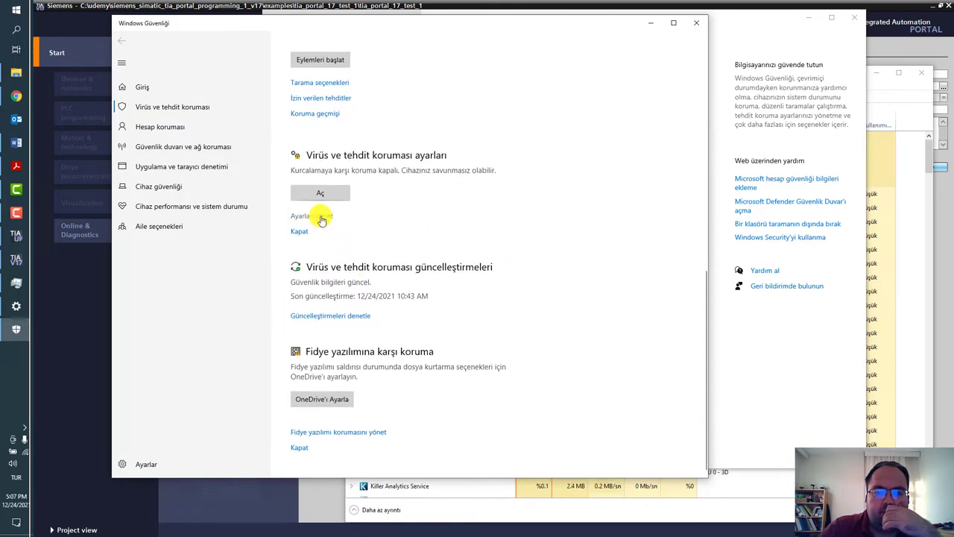
left_click(322, 219)
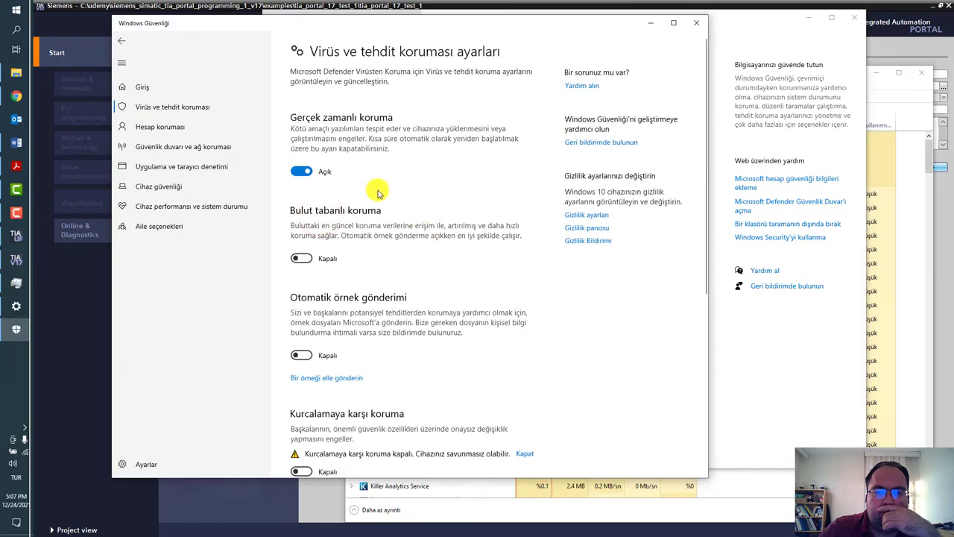
left_click(301, 172)
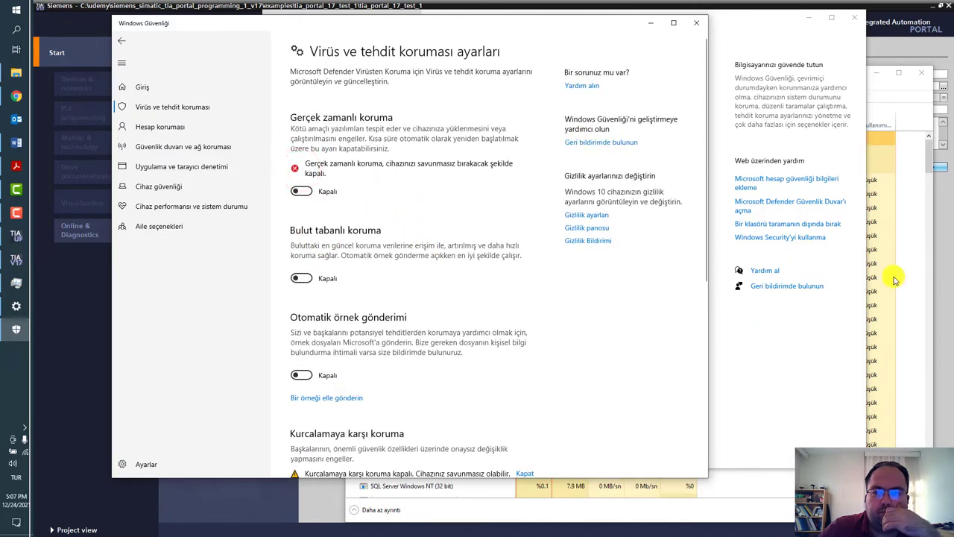
Return to the Task Manager and try to end the Antimalware Service Executable process
left_click(889, 93)
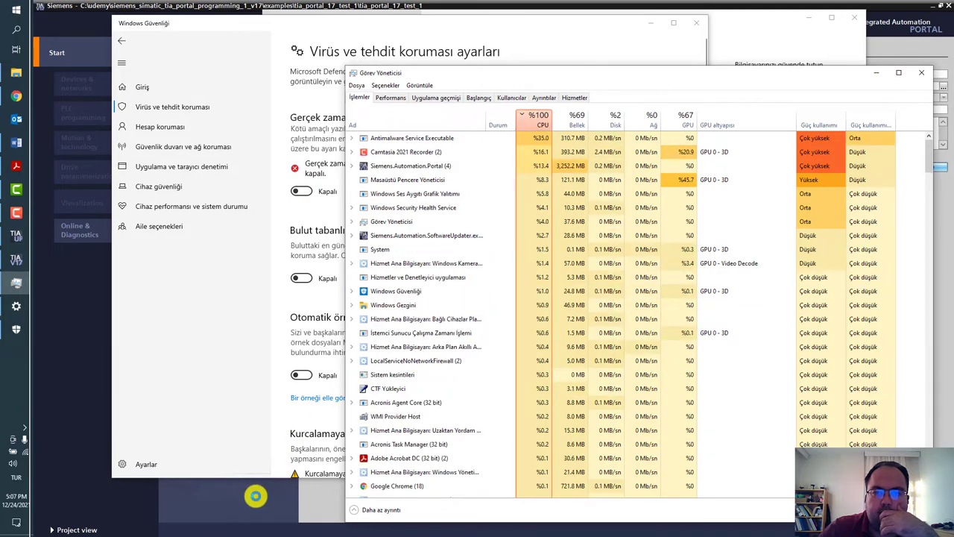
left_click(352, 138)
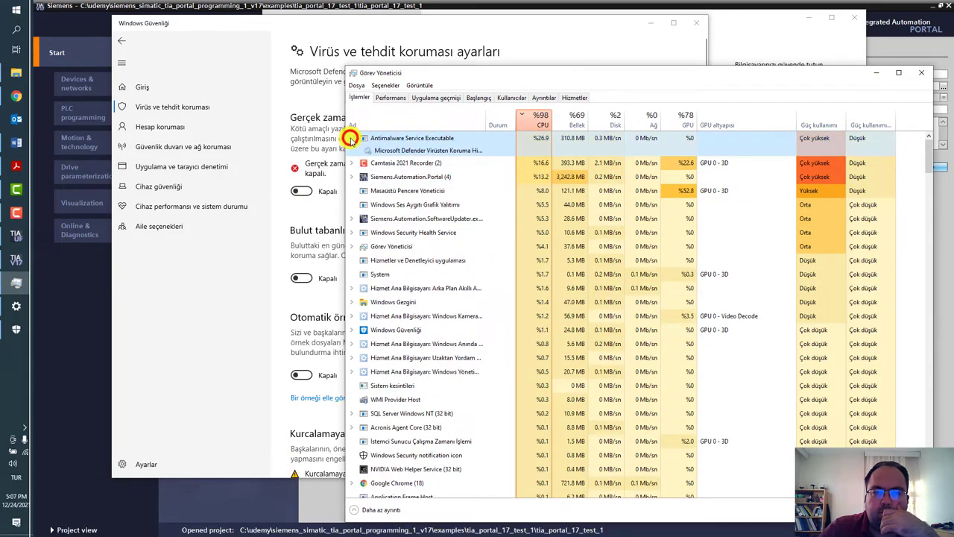
right_click(448, 139)
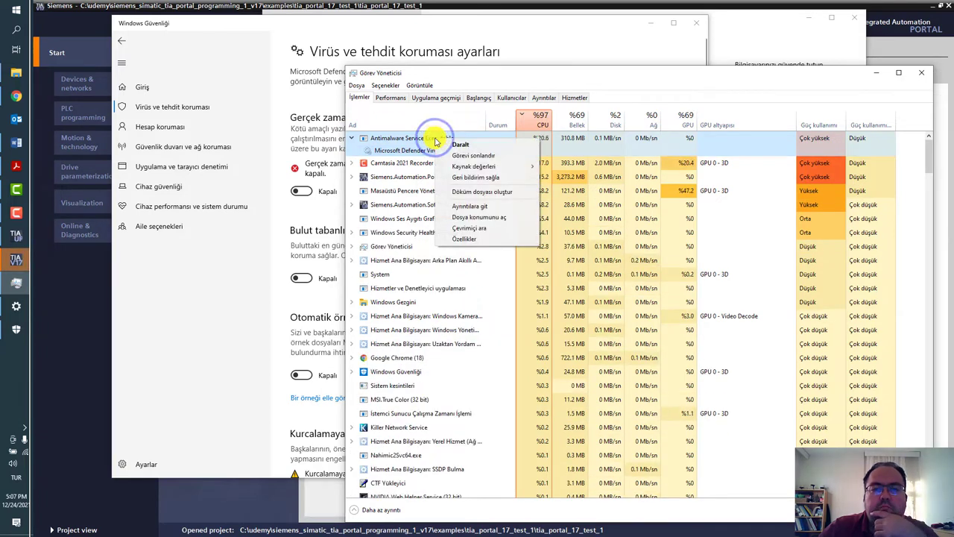
left_click(453, 156)
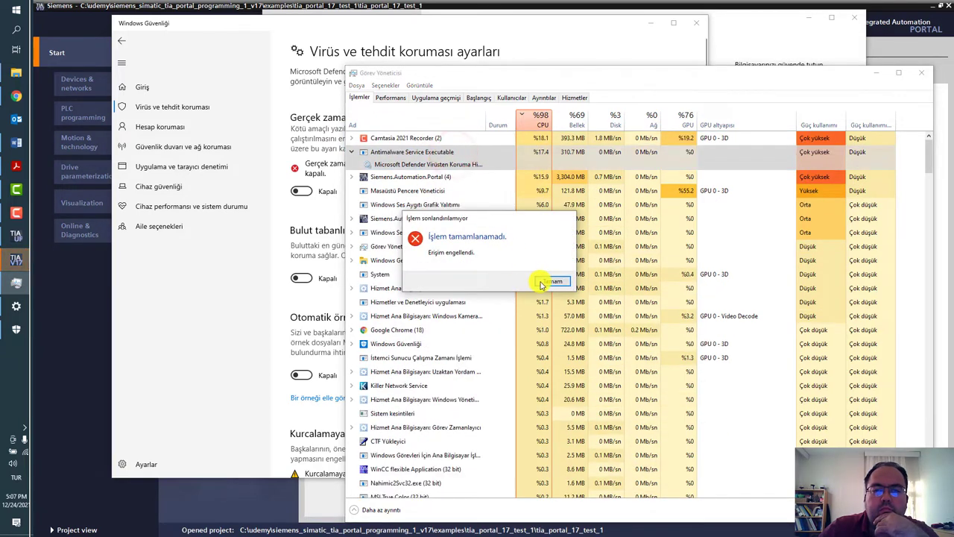
Dismiss the process error, review the firewall and network protection page in Windows Security, and return to the Task Manager
left_click(545, 281)
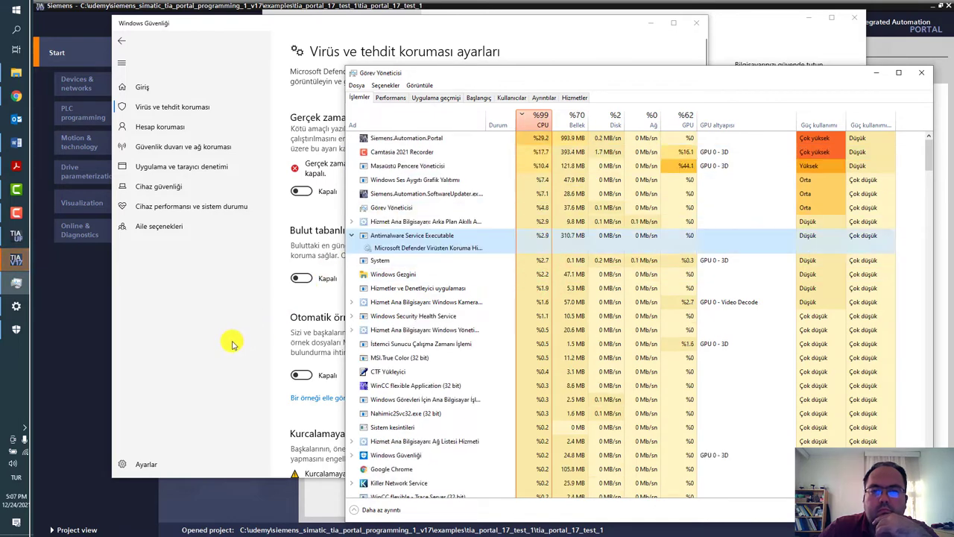
left_click(232, 342)
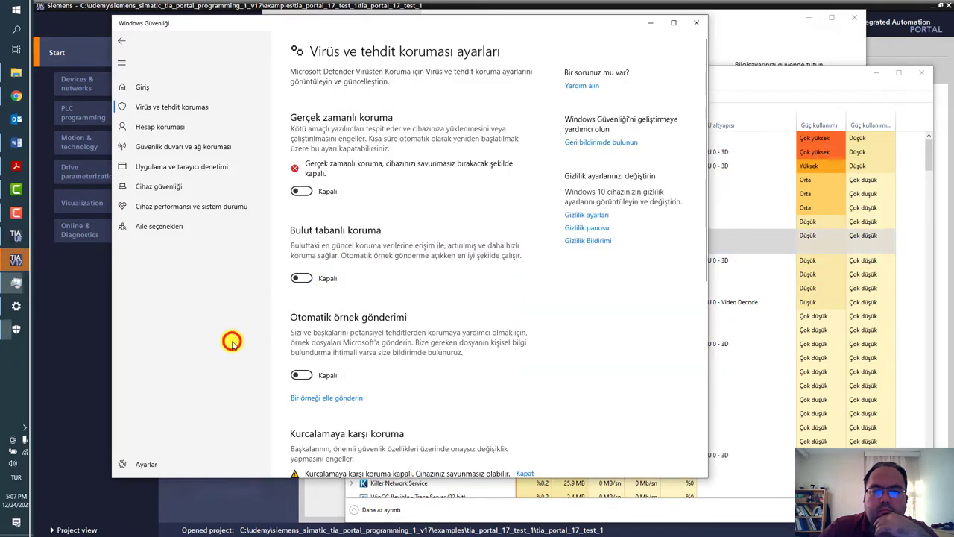
left_click(221, 145)
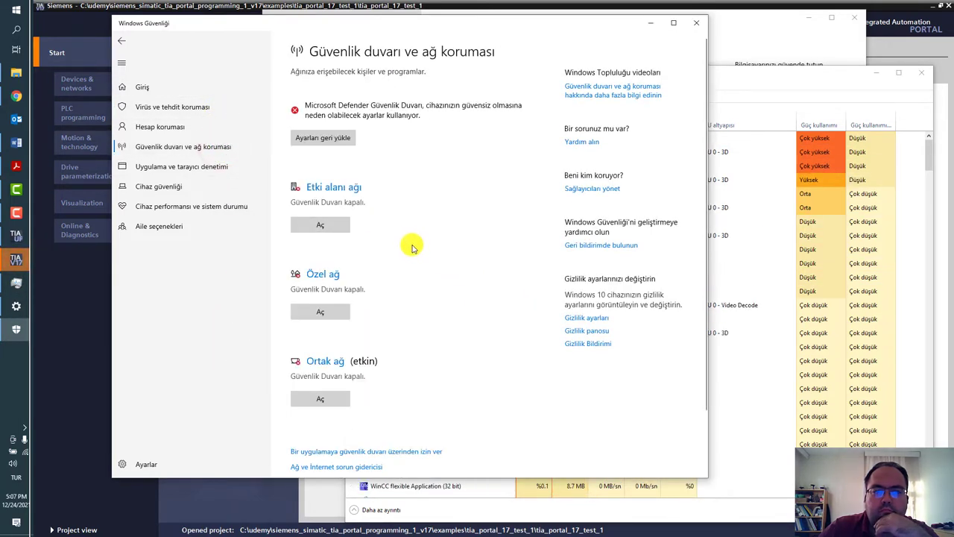
scroll(414, 248, "down", 2)
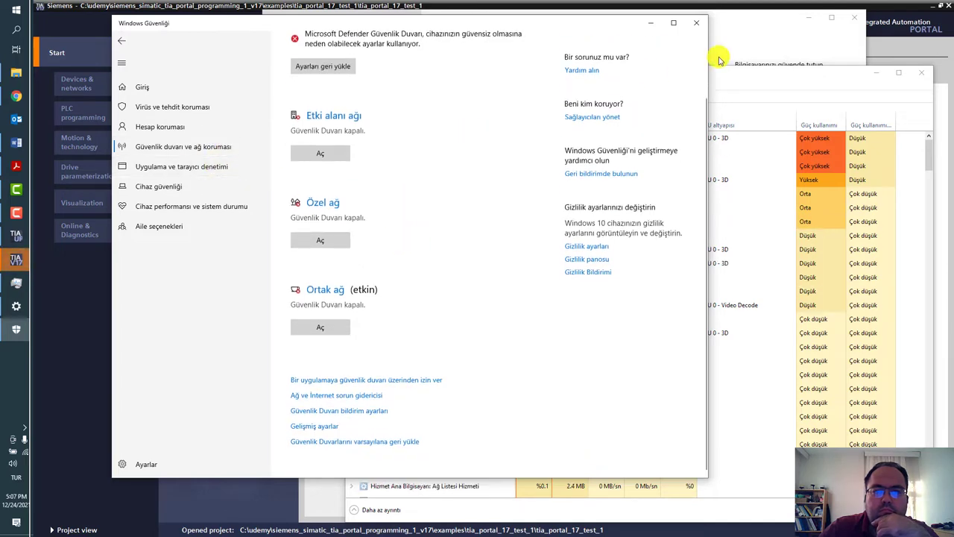
left_click(775, 76)
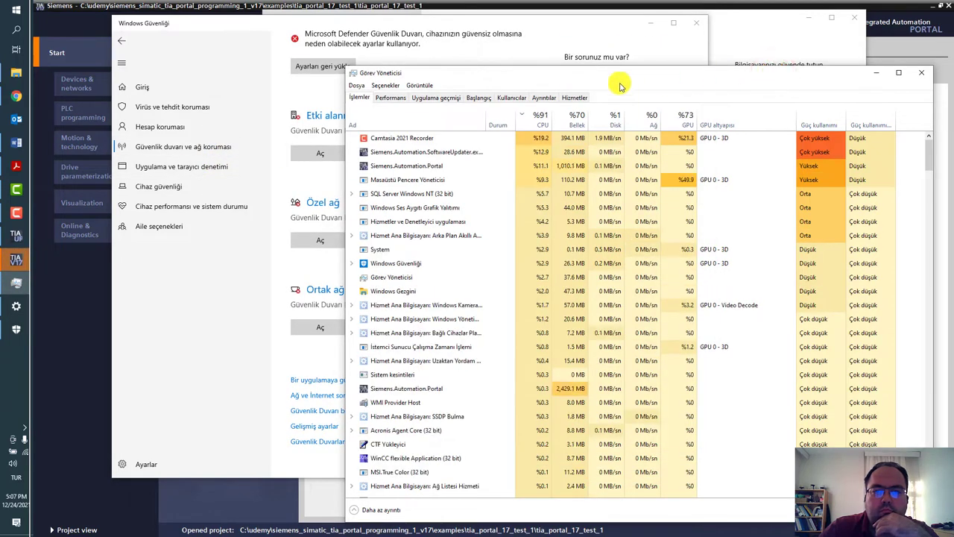
Switch back to TIA Portal and open the add-new-device page for devices and networks
left_click(216, 489)
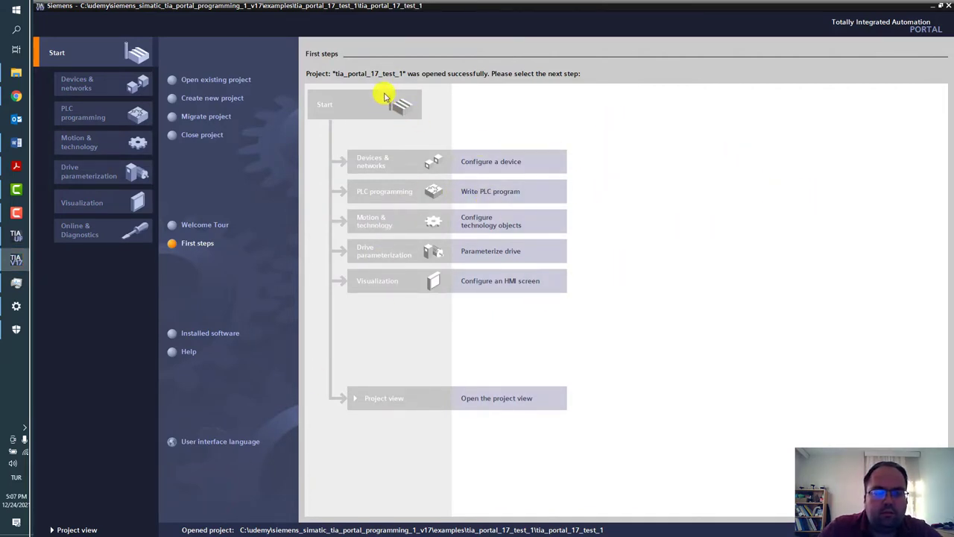
left_click(95, 85)
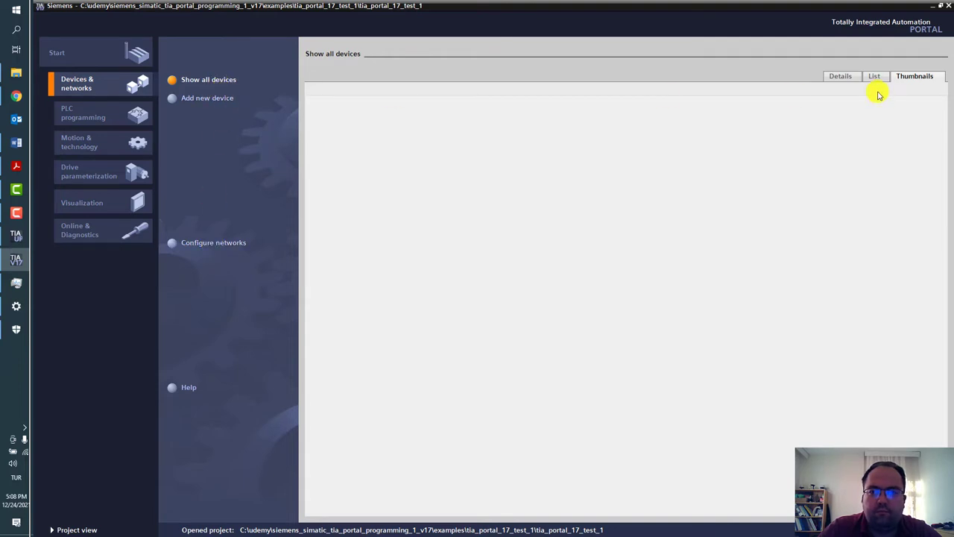
left_click(201, 102)
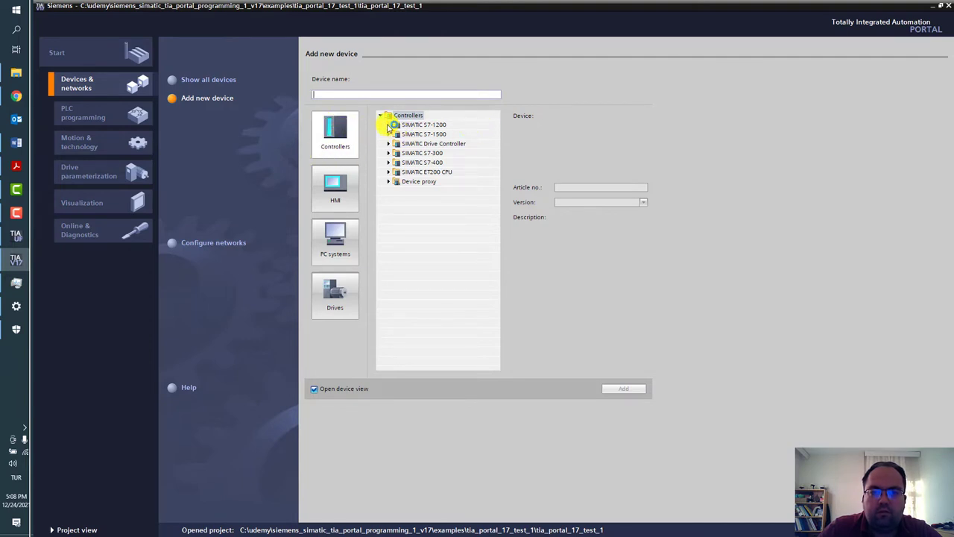
Browse the controller catalog, expanding the SIMATIC S7-1200, S7-1500, Drive Controller, S7-300, S7-400 and Device proxy groups
left_click(388, 125)
left_click(388, 143)
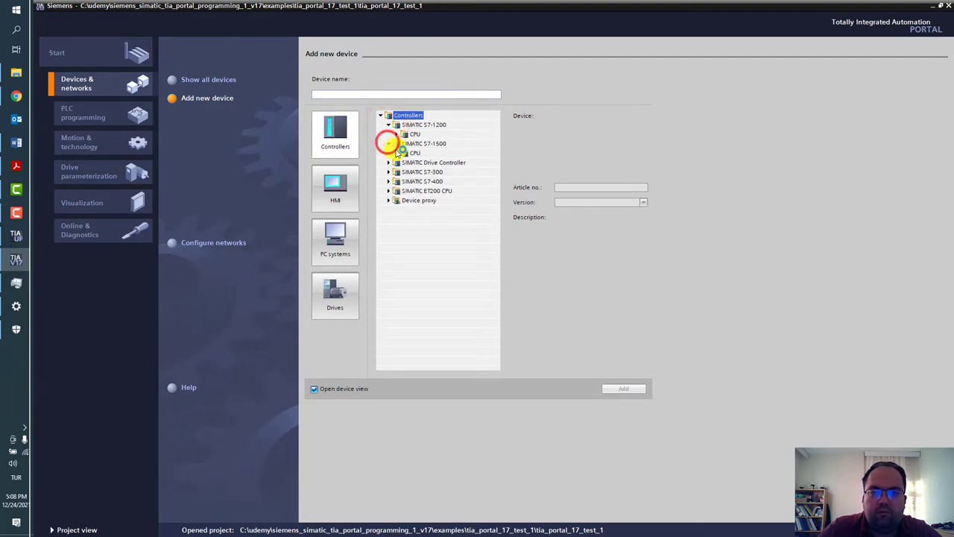
left_click(396, 153)
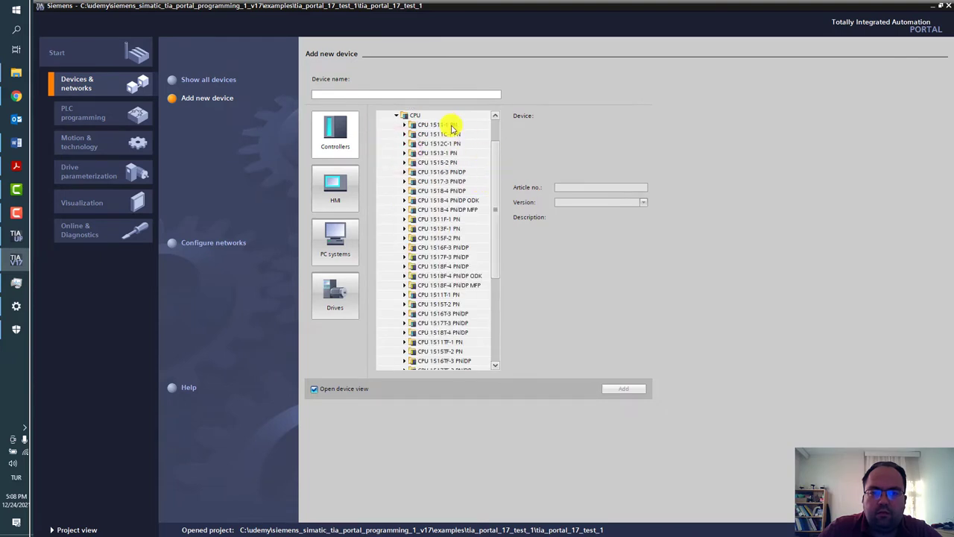
left_click_drag(494, 179, 477, 314)
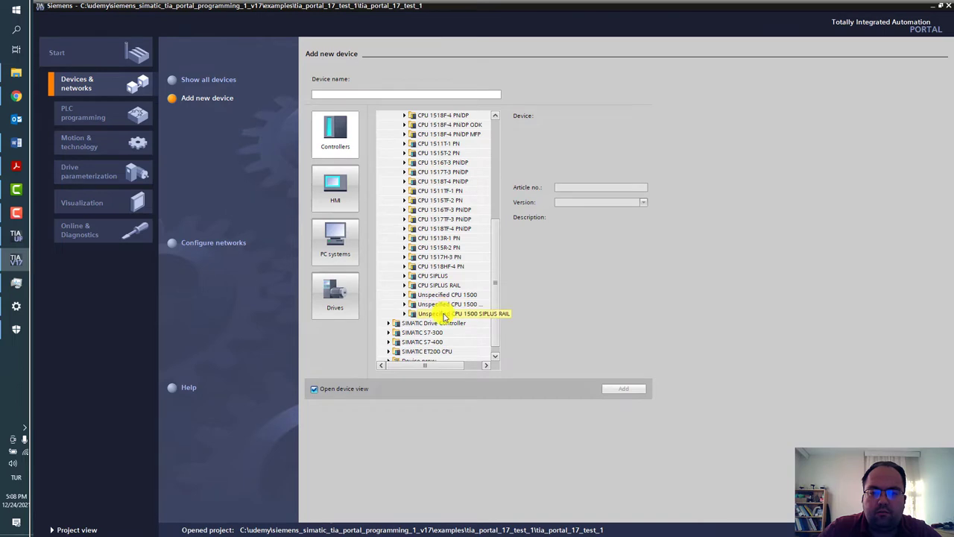
left_click(389, 324)
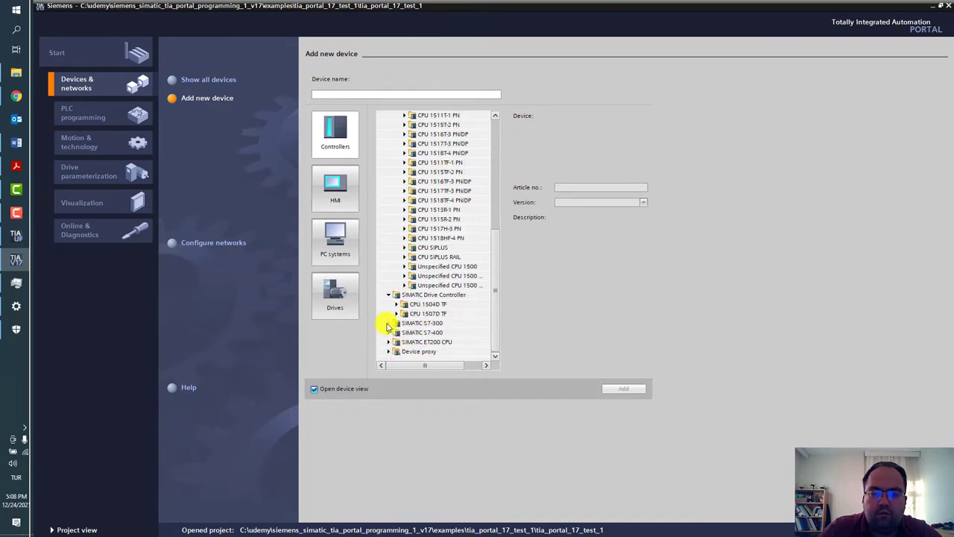
left_click(388, 324)
left_click(397, 322)
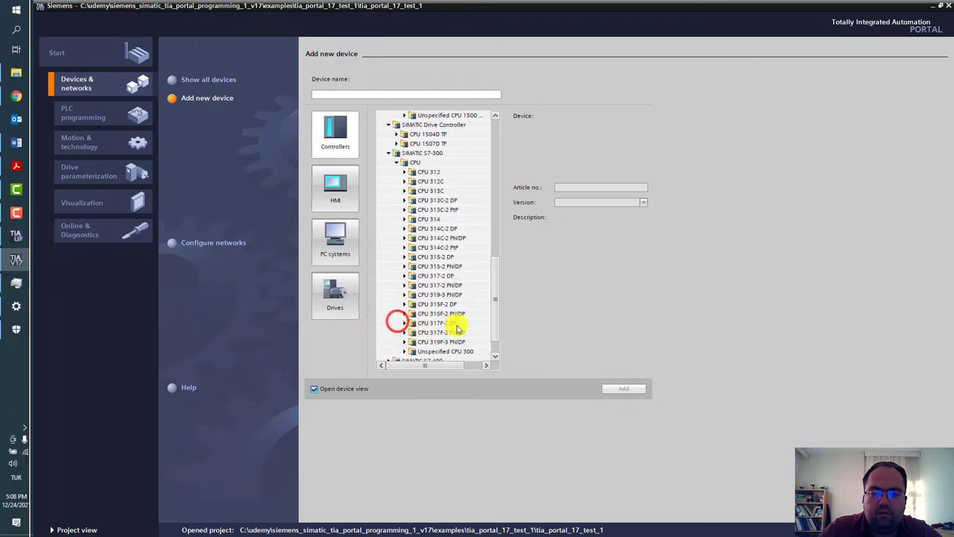
scroll(417, 328, "down", 1)
left_click(389, 342)
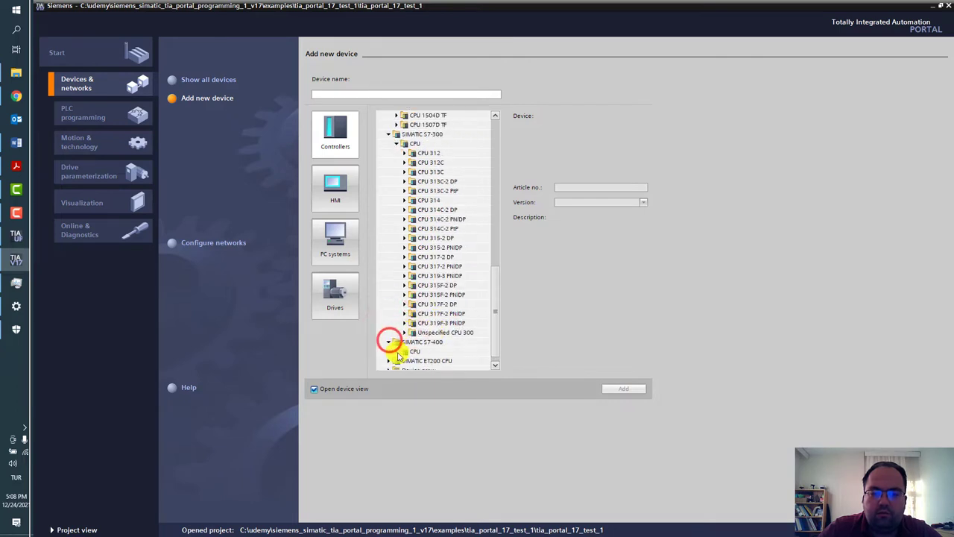
left_click(395, 351)
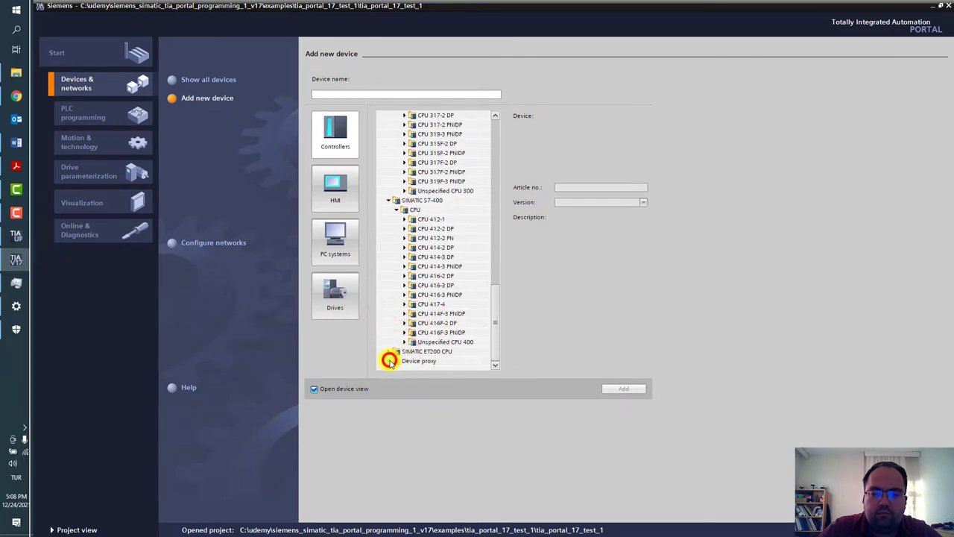
left_click(390, 360)
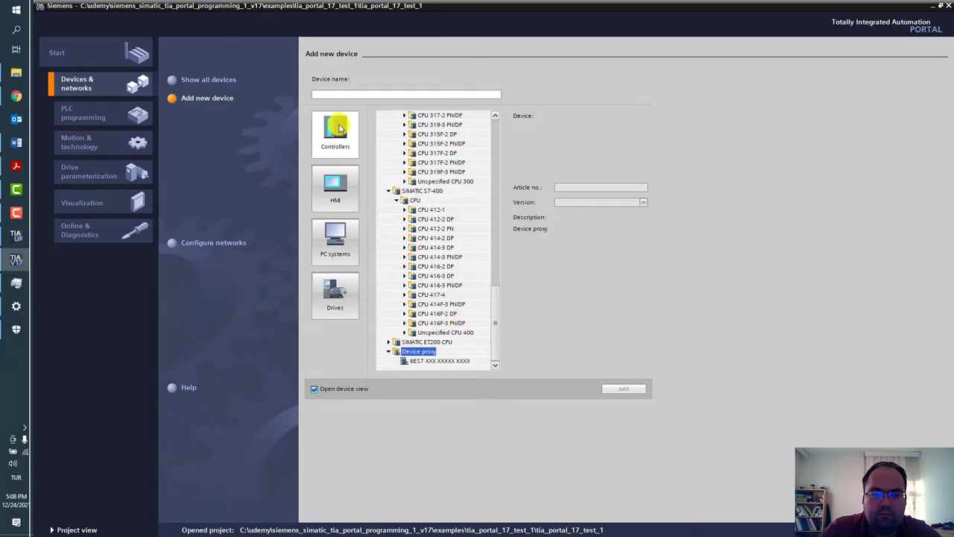
Browse the HMI catalog for the 15" and 10" SIMATIC Unified Comfort Panels, down to their article numbers
left_click(335, 186)
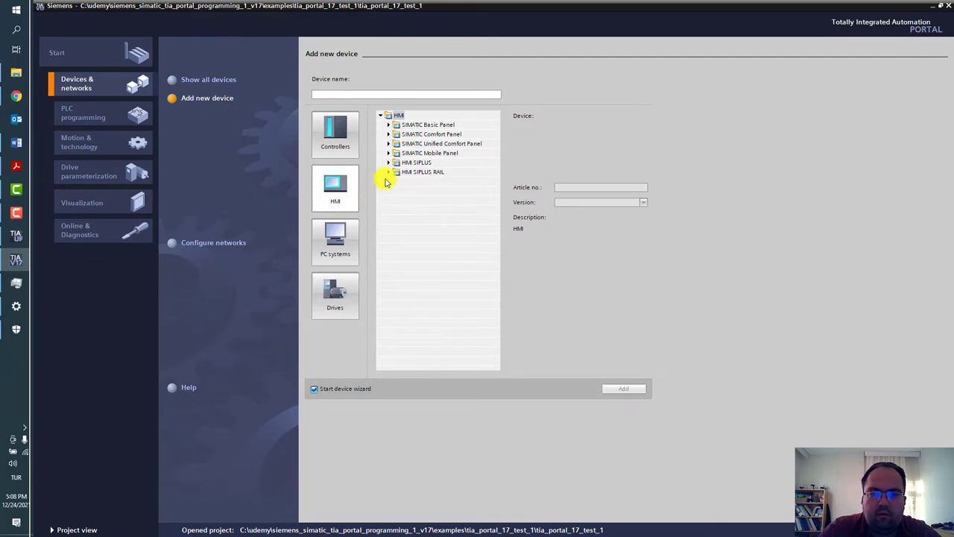
left_click(388, 144)
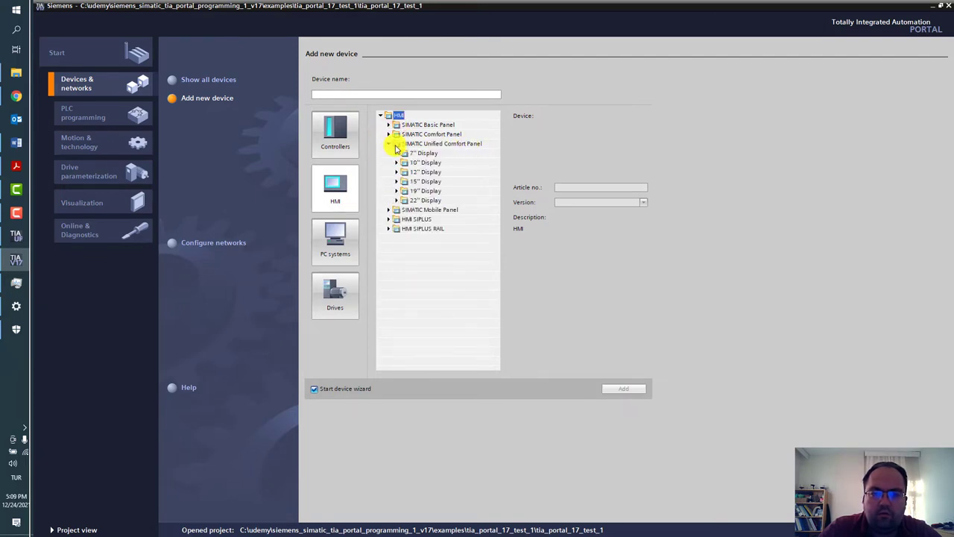
left_click(396, 182)
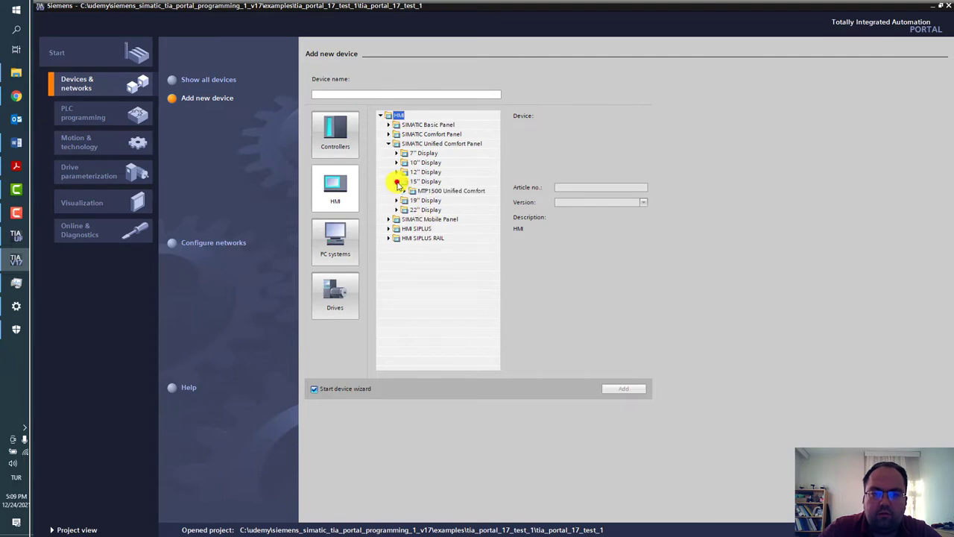
left_click(404, 191)
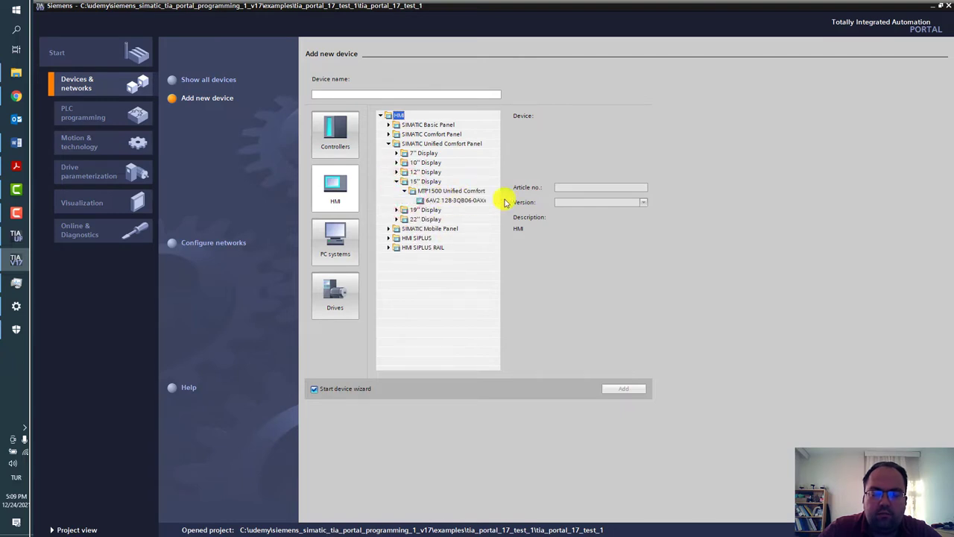
left_click(397, 162)
left_click(404, 172)
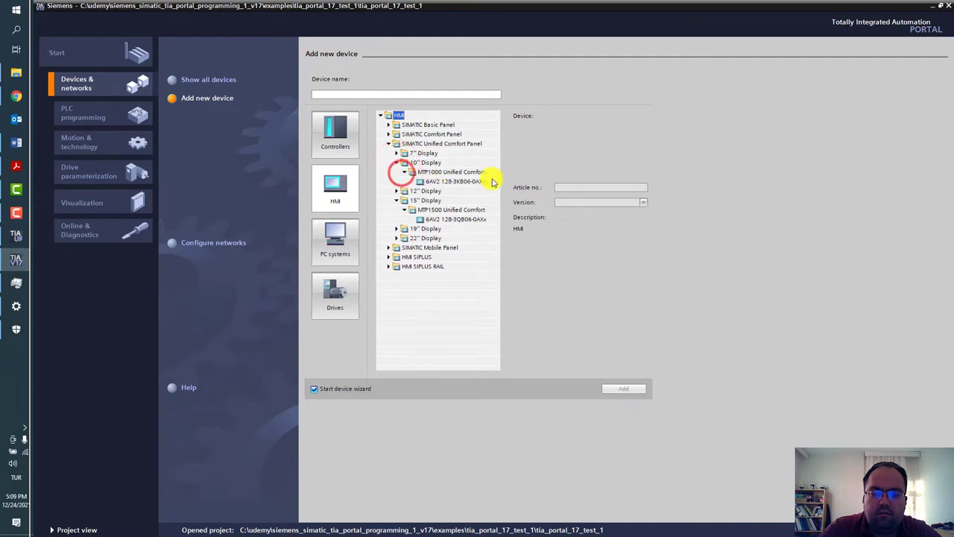
Browse the PC systems catalog, expanding the HMI and controller applications, SINUMERIK components, embedded and open controllers, and industrial PCs
left_click(339, 236)
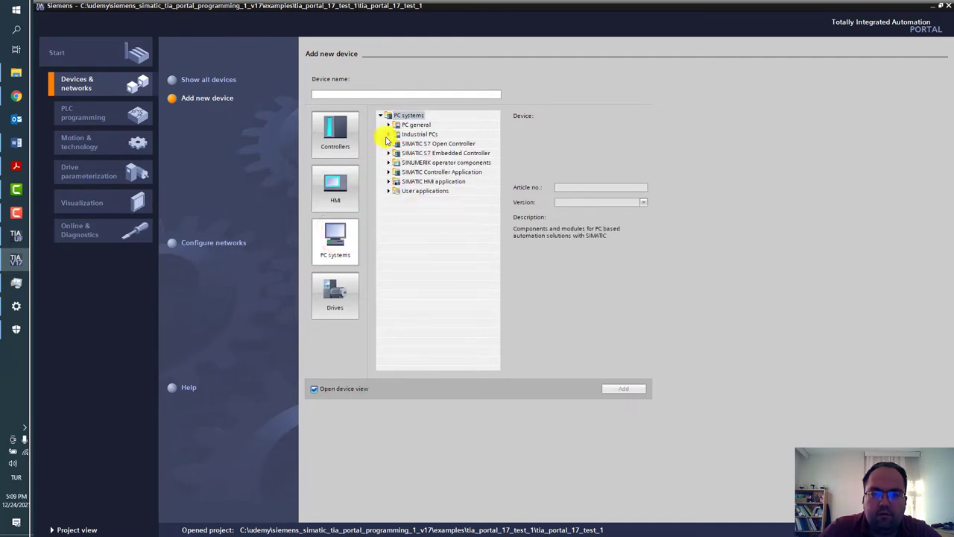
left_click(388, 182)
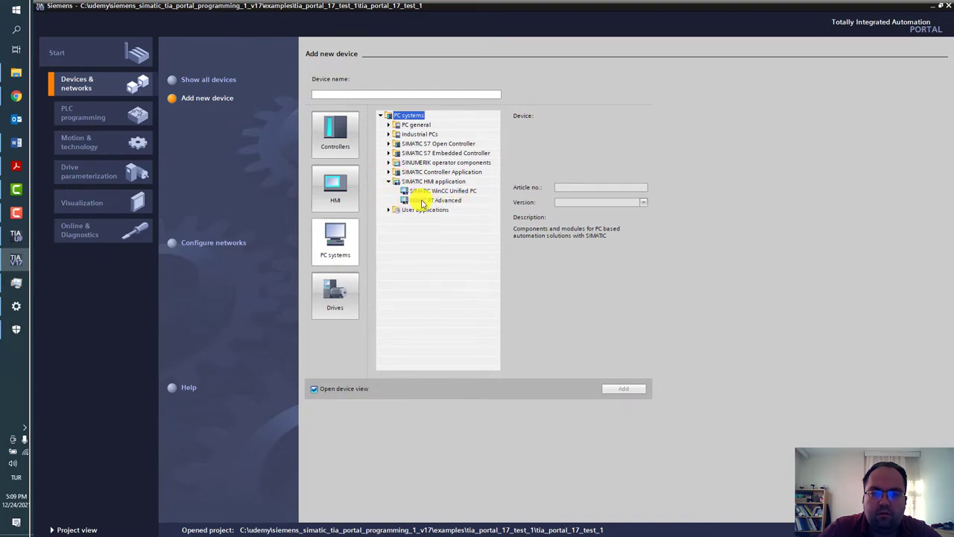
left_click(388, 172)
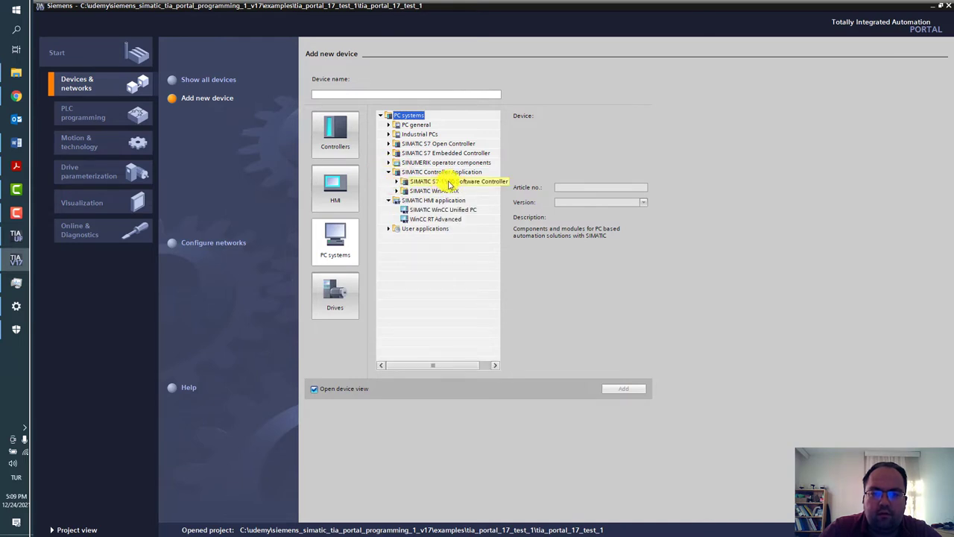
left_click(396, 181)
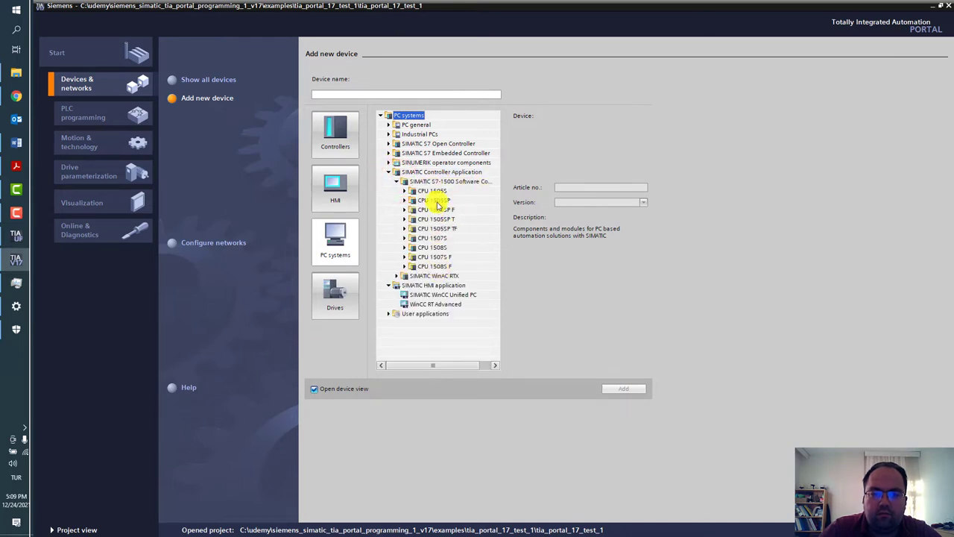
left_click(389, 163)
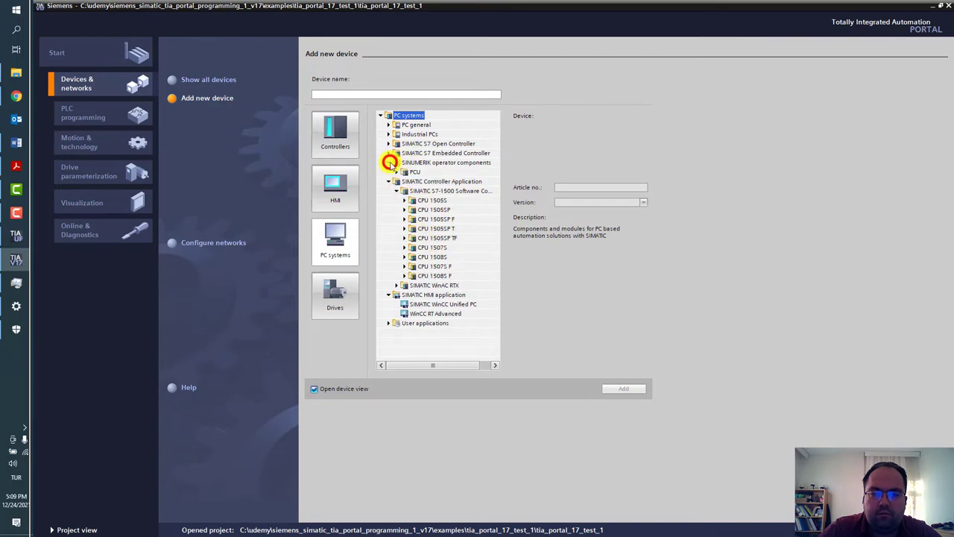
left_click(397, 172)
left_click(388, 153)
left_click(389, 143)
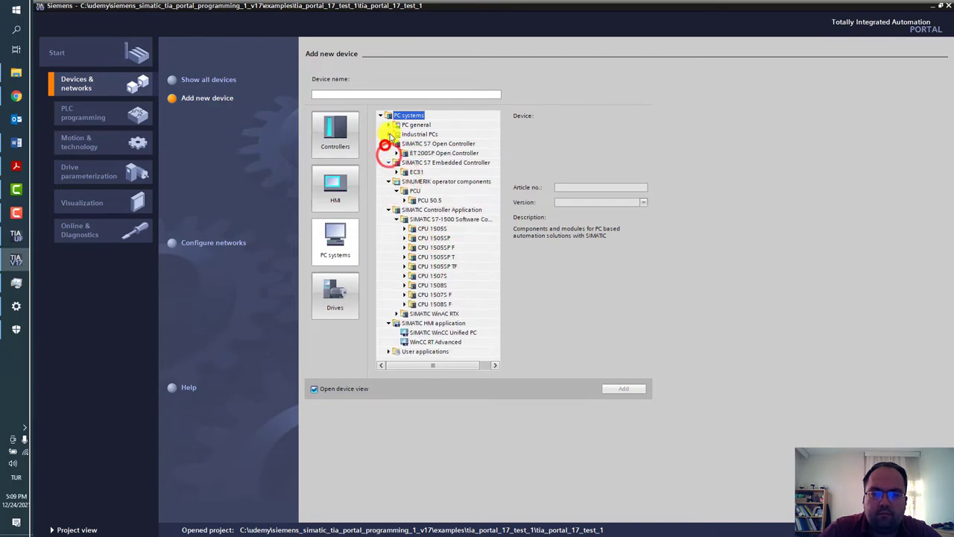
left_click(389, 134)
Browse the drives catalog, expanding the SINAMICS S210 and SINAMICS S150 drive families
left_click(344, 299)
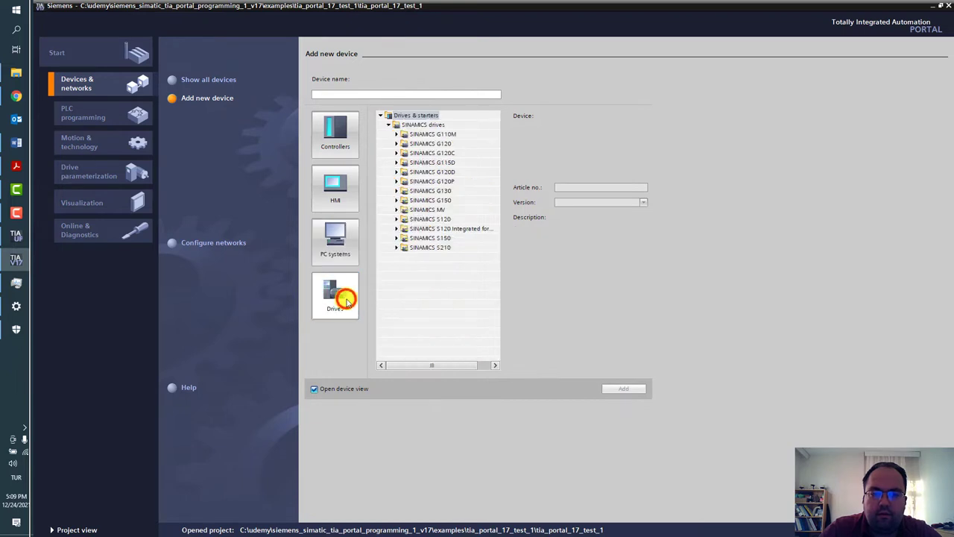
left_click(396, 248)
left_click(498, 289)
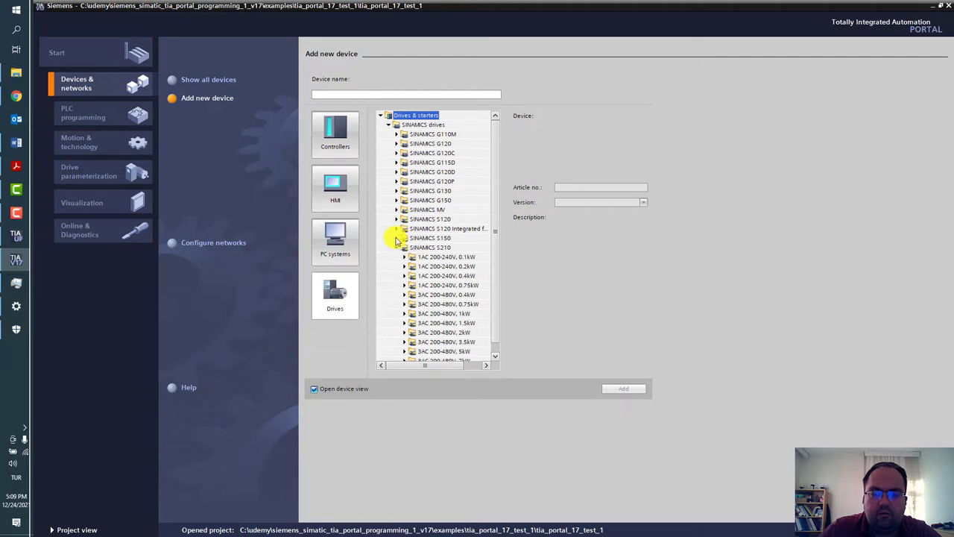
left_click(443, 238)
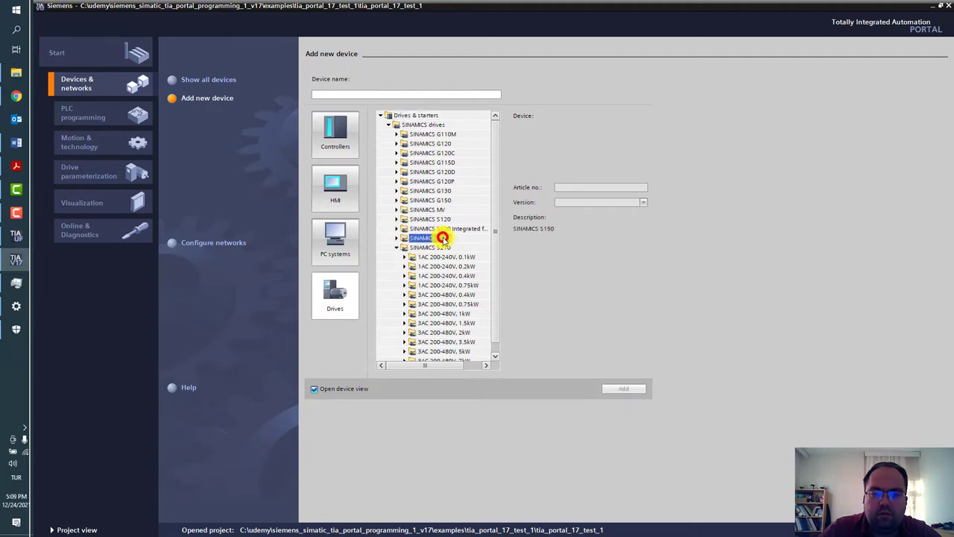
left_click(396, 238)
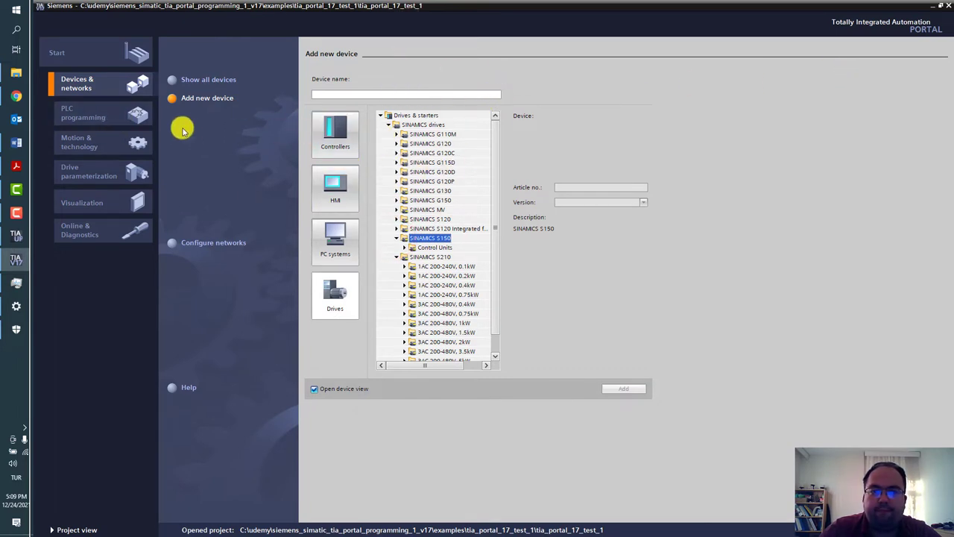
Open the network configuration page and switch to the Task Manager to check the CPU load
left_click(233, 245)
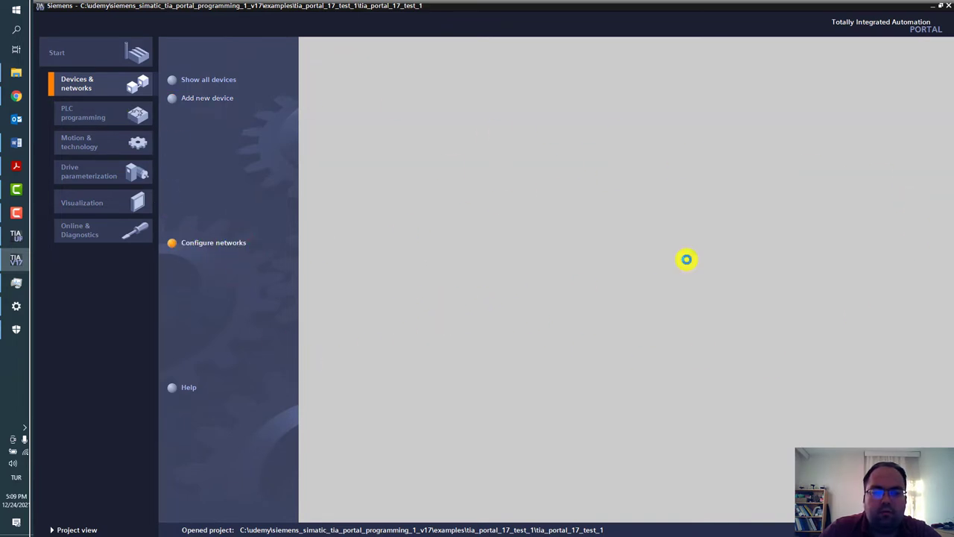
left_click(14, 307)
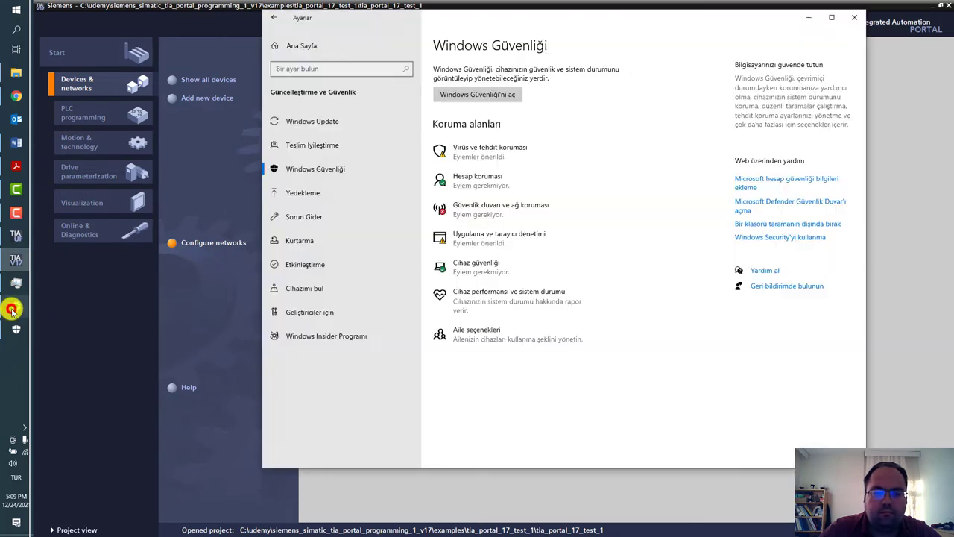
left_click(12, 306)
left_click(16, 328)
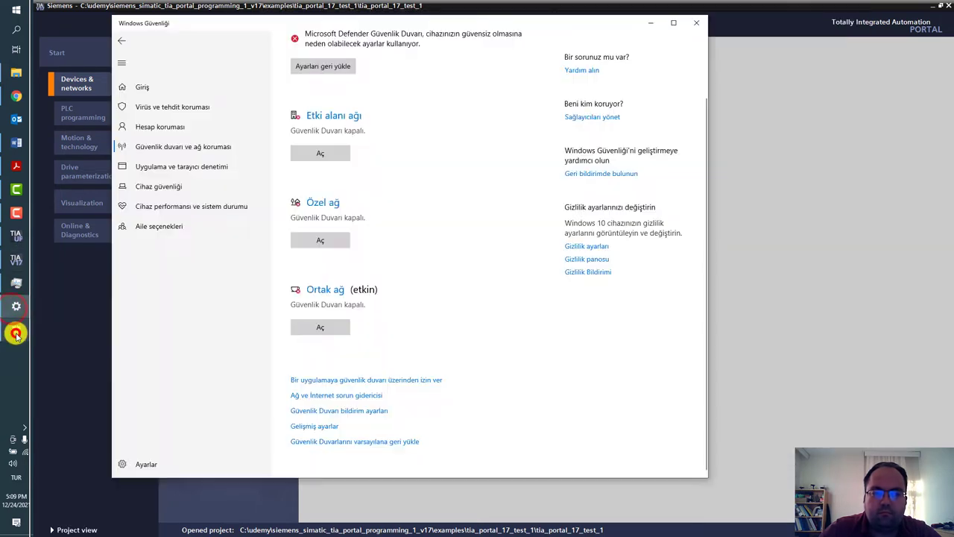
left_click(16, 284)
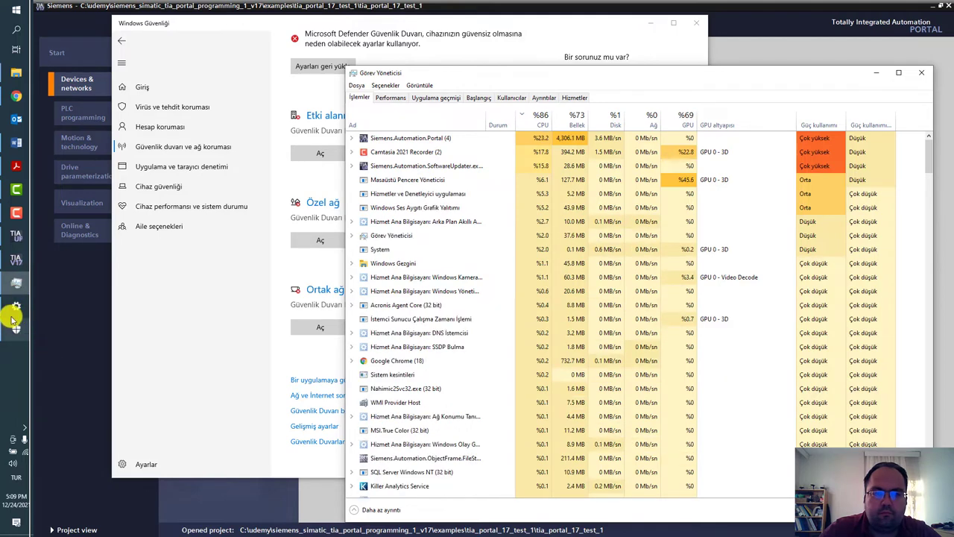
Check the TIA Software Updater for available support packages, then return to the portal view of the project
left_click(15, 249)
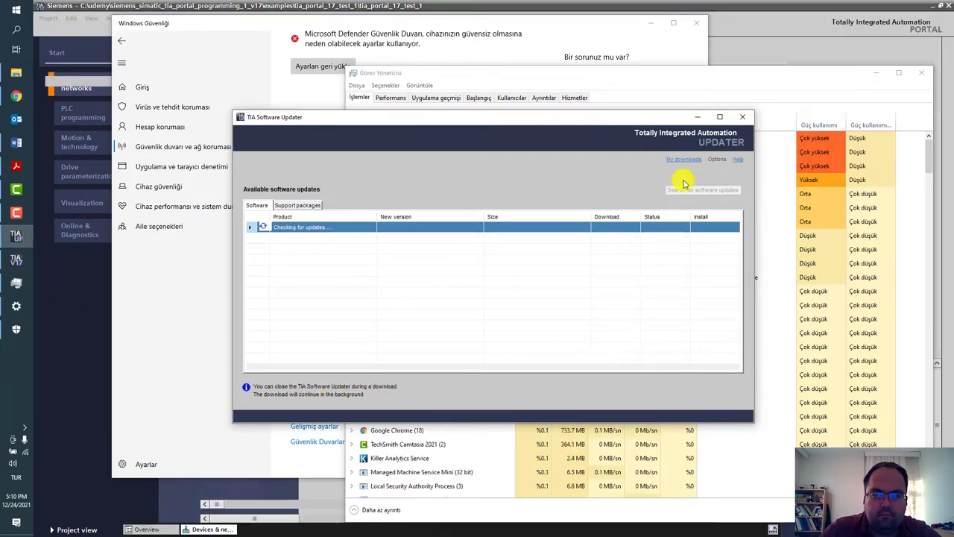
left_click(319, 209)
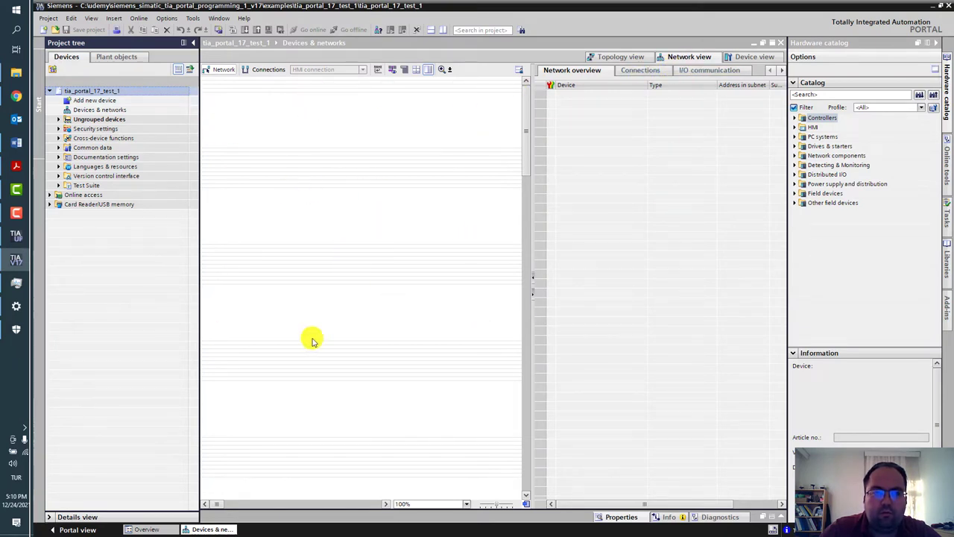
left_click(93, 528)
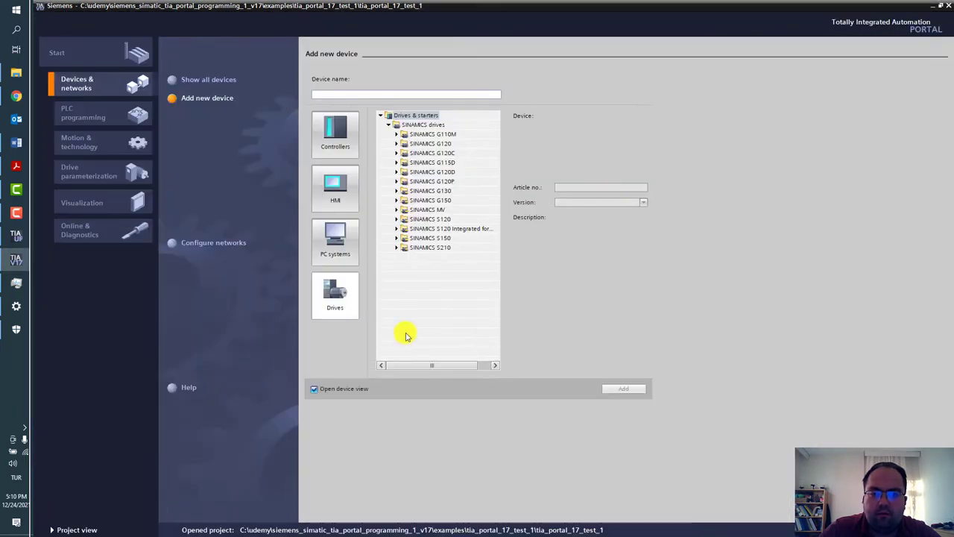
Start adding a new device for PLC programming and expand the CPU list of the SIMATIC S7-1500 controllers
left_click(95, 119)
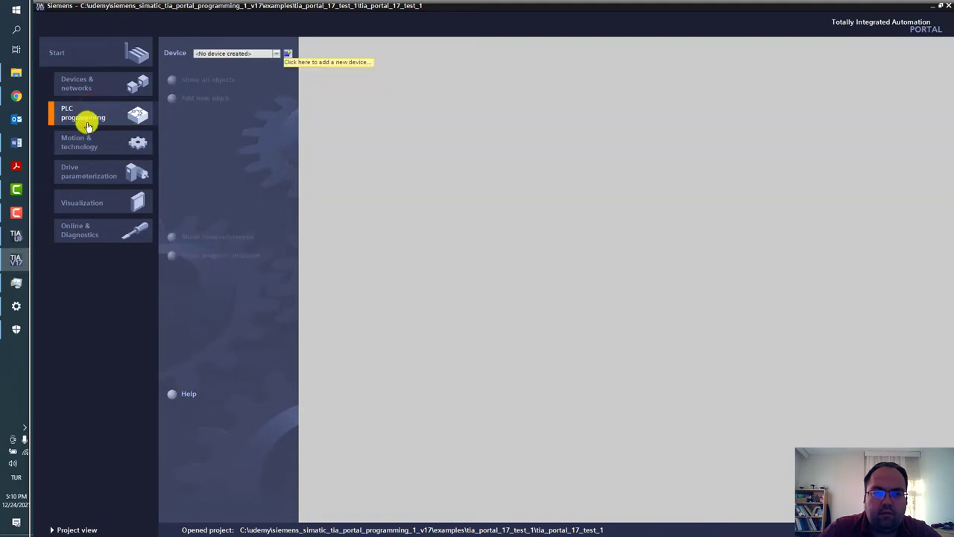
left_click(289, 54)
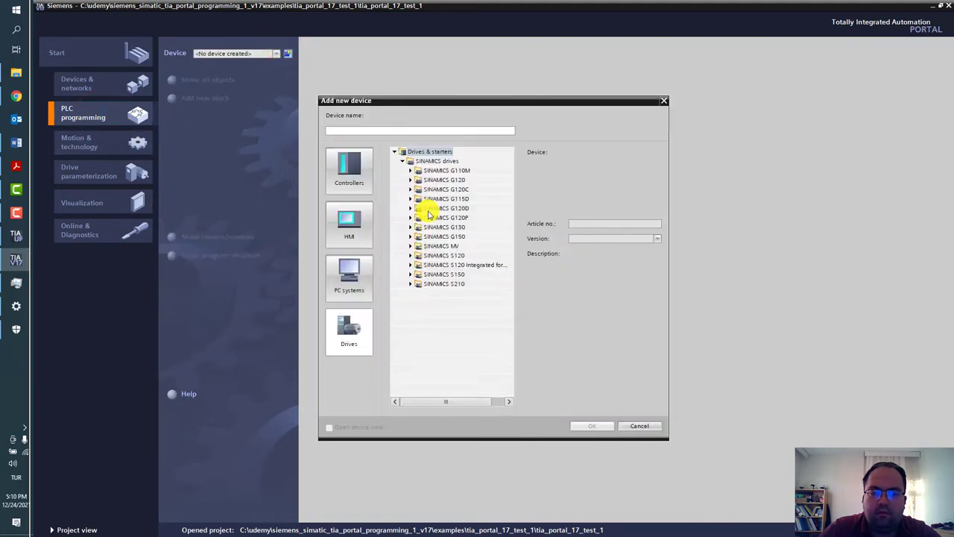
left_click(364, 165)
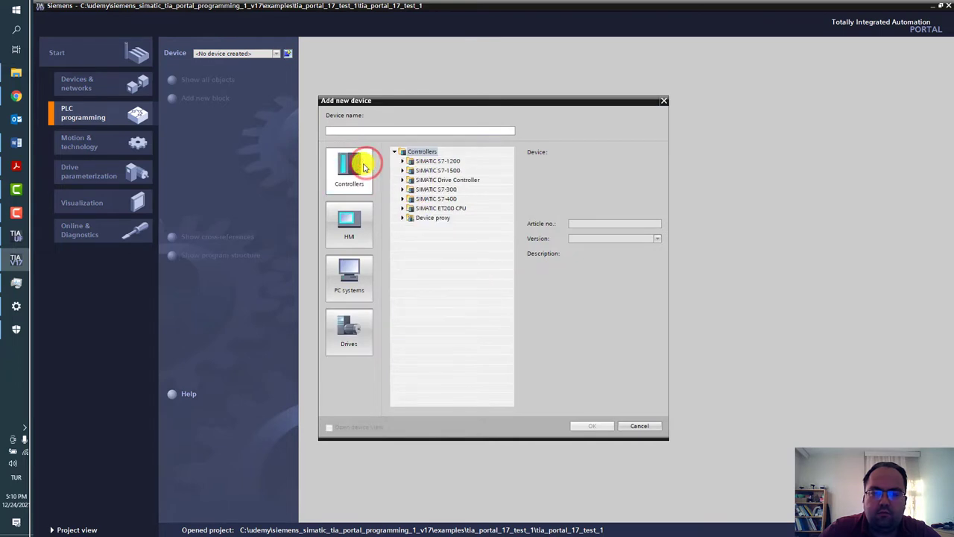
left_click(402, 170)
left_click(410, 180)
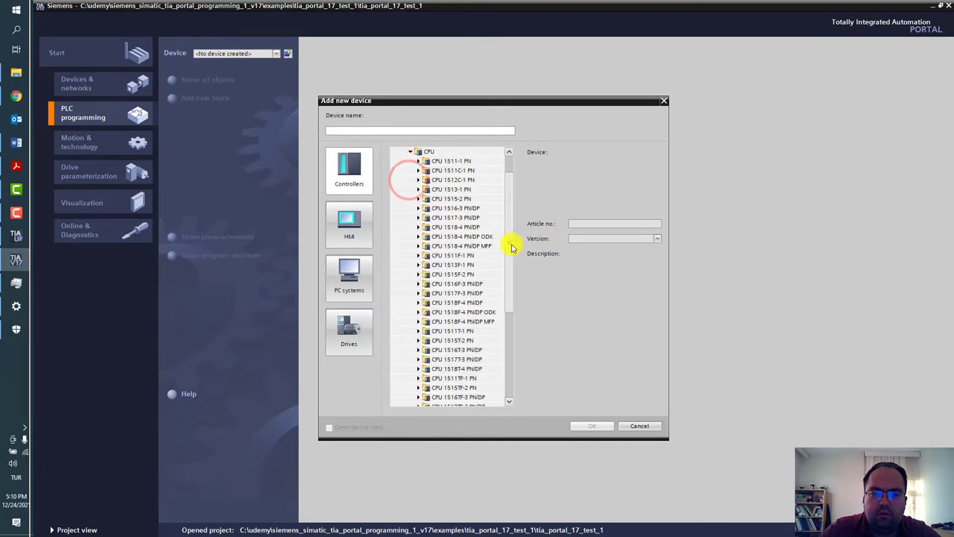
Add the CPU 1517TF-3 PN/DP with article number 6ES7 517-3UP00-0AB0, firmware version V2.9, as PLC_1
left_click_drag(512, 246, 512, 341)
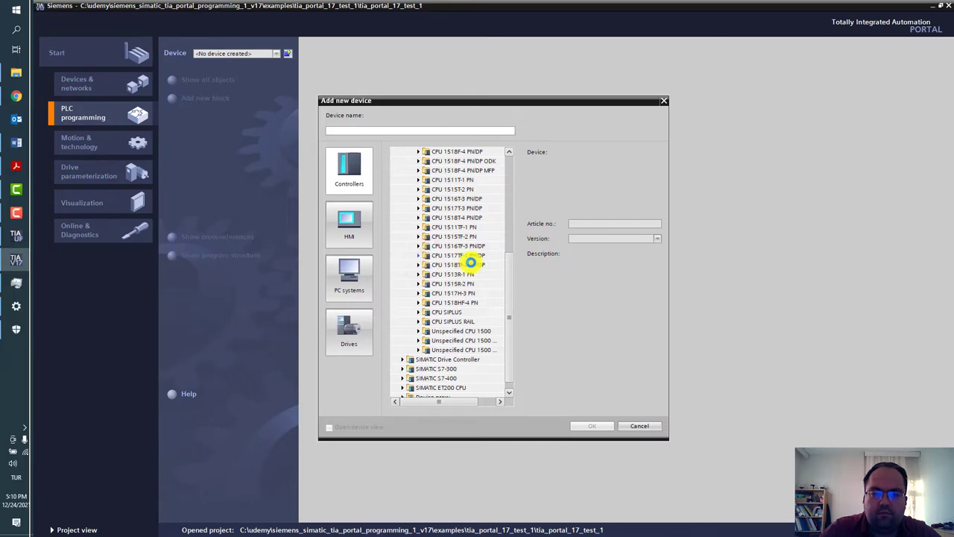
double_click(479, 261)
left_click(482, 265)
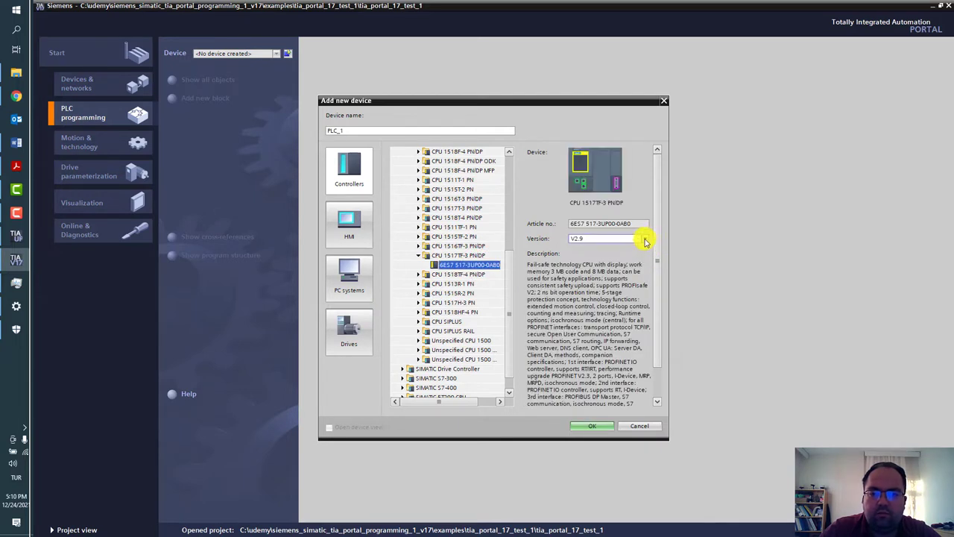
left_click(645, 239)
left_click(645, 238)
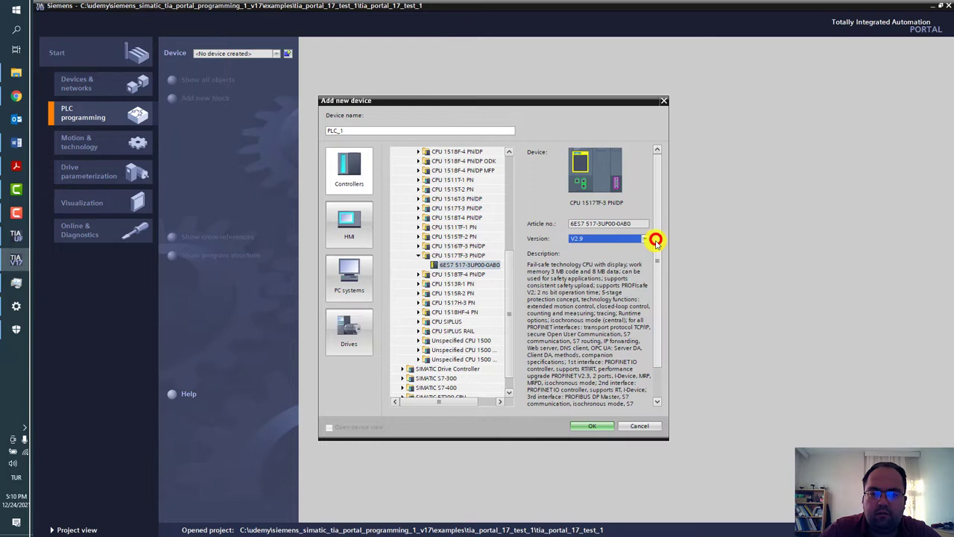
left_click(588, 428)
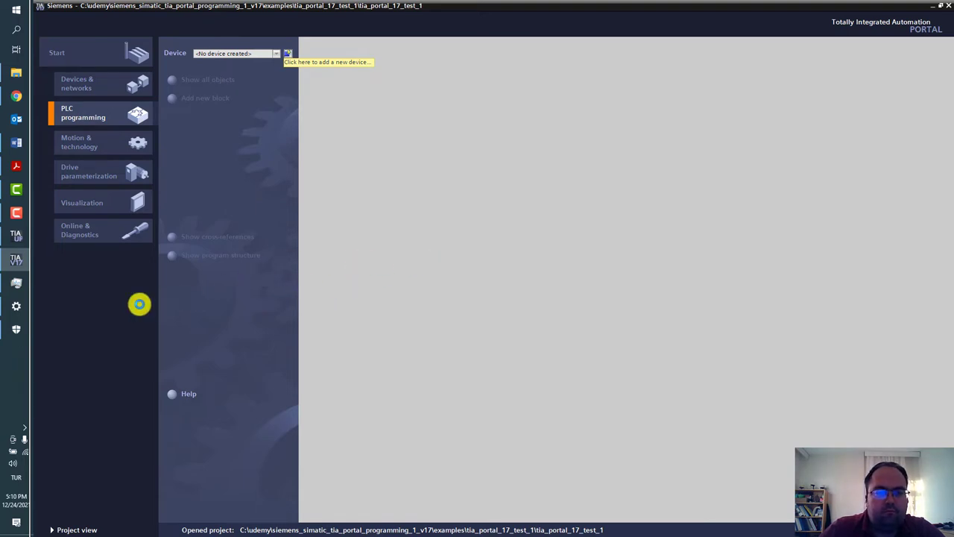
Check the CPU load in the Task Manager while the device is being created, briefly bringing up the PDF reader
left_click(19, 287)
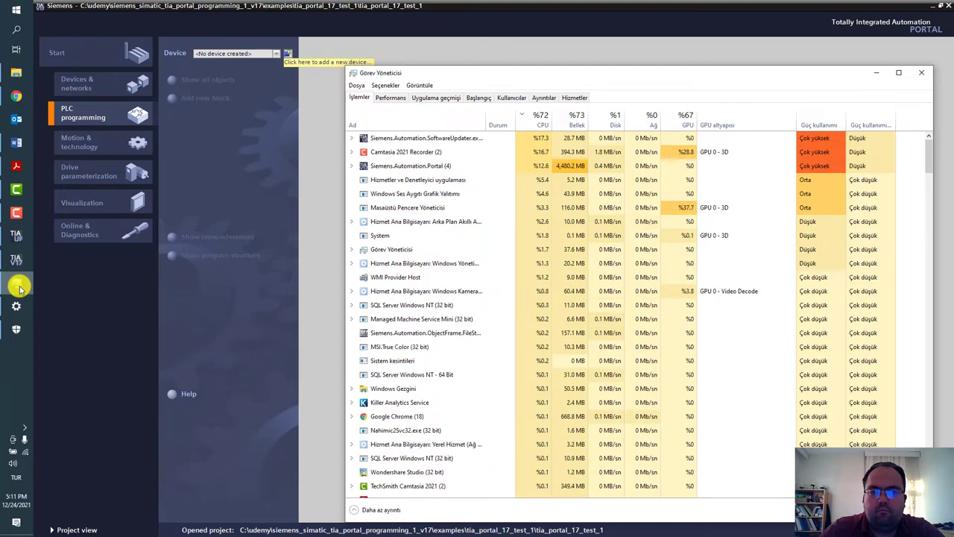
left_click(18, 286)
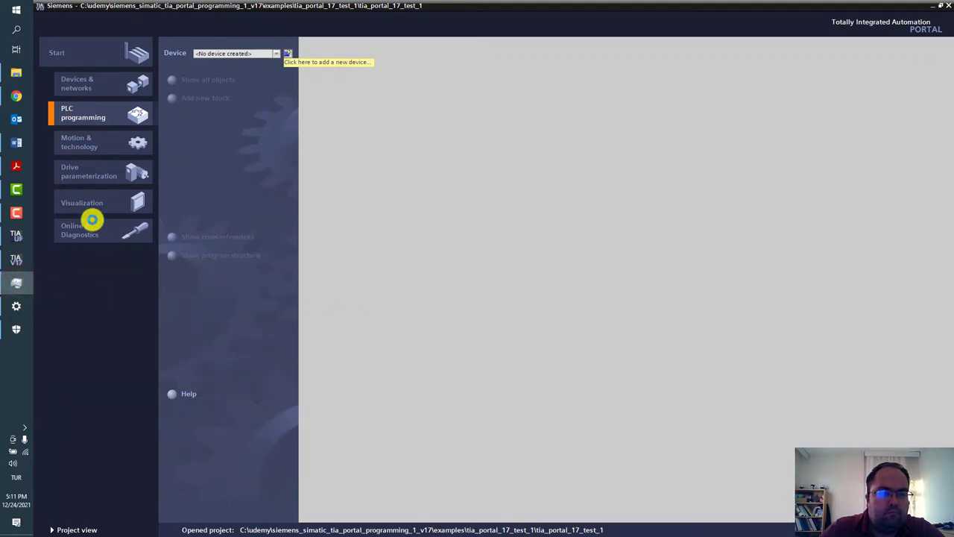
left_click(18, 171)
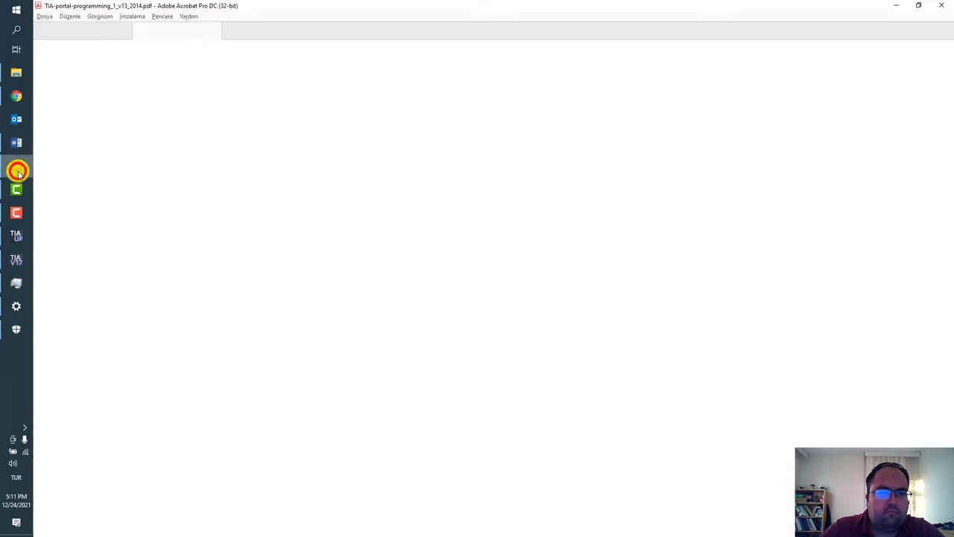
left_click(17, 171)
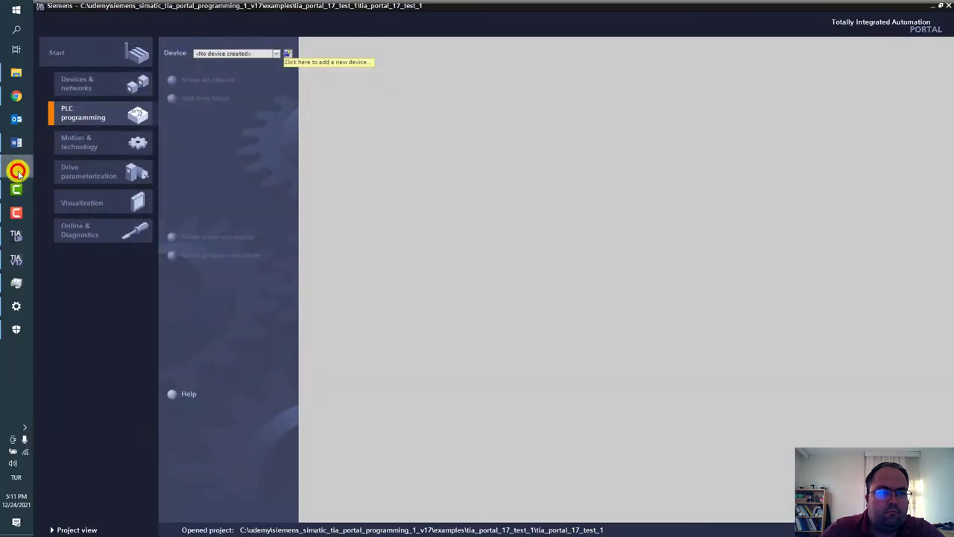
mouse_move(15, 98)
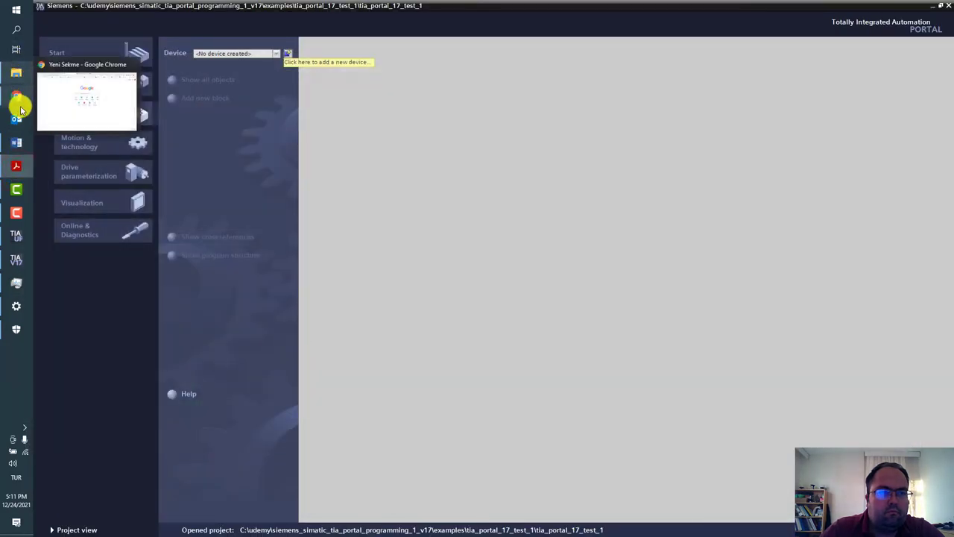
mouse_move(19, 142)
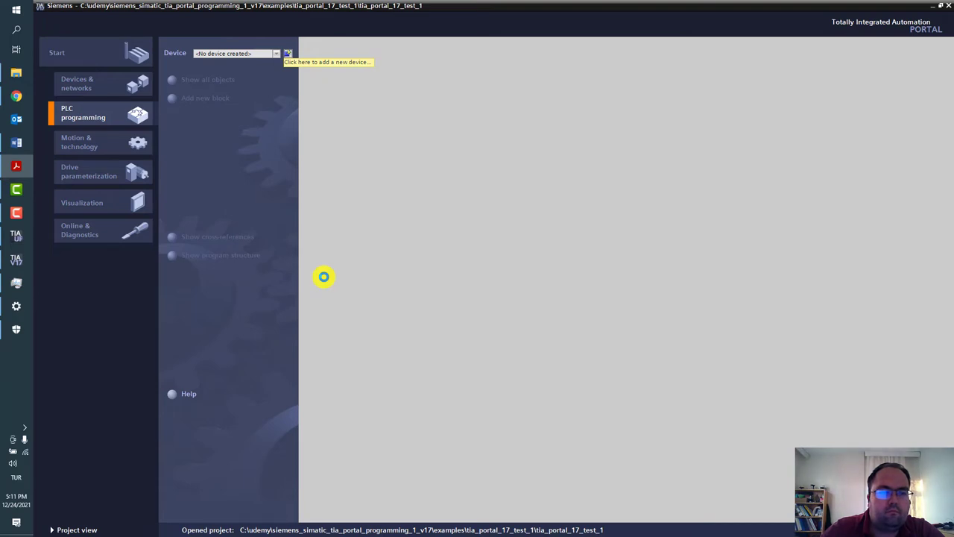
left_click(16, 283)
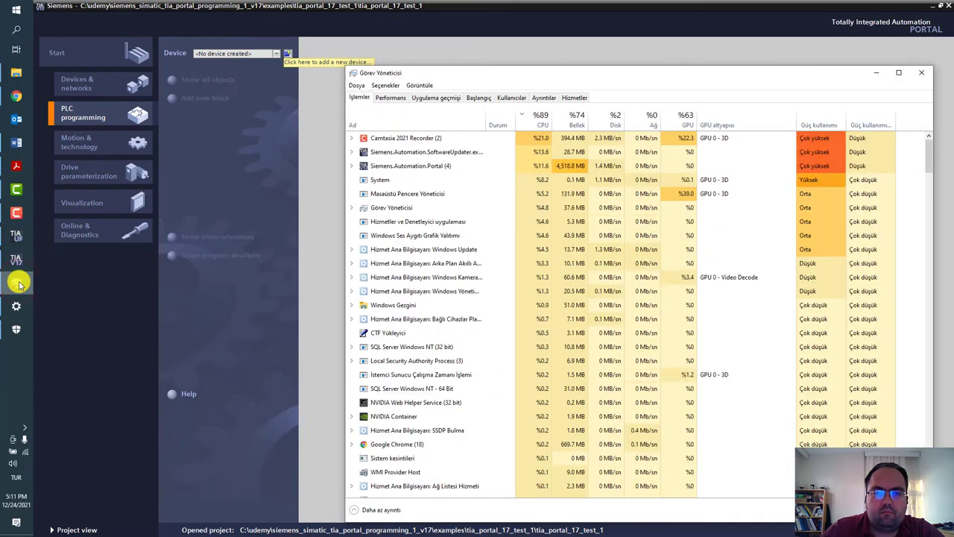
left_click(16, 282)
Check the software update search in the TIA Software Updater and minimize its window
left_click(16, 236)
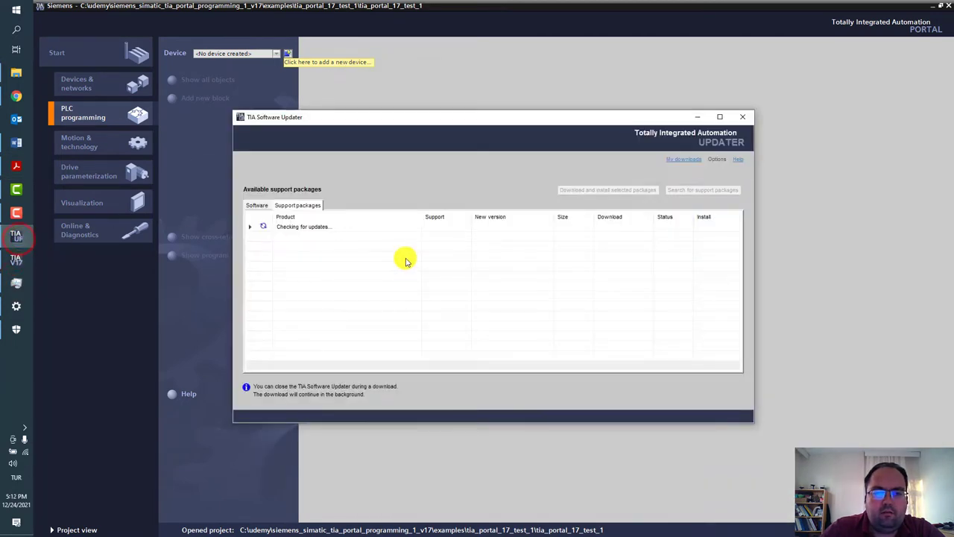
left_click(257, 205)
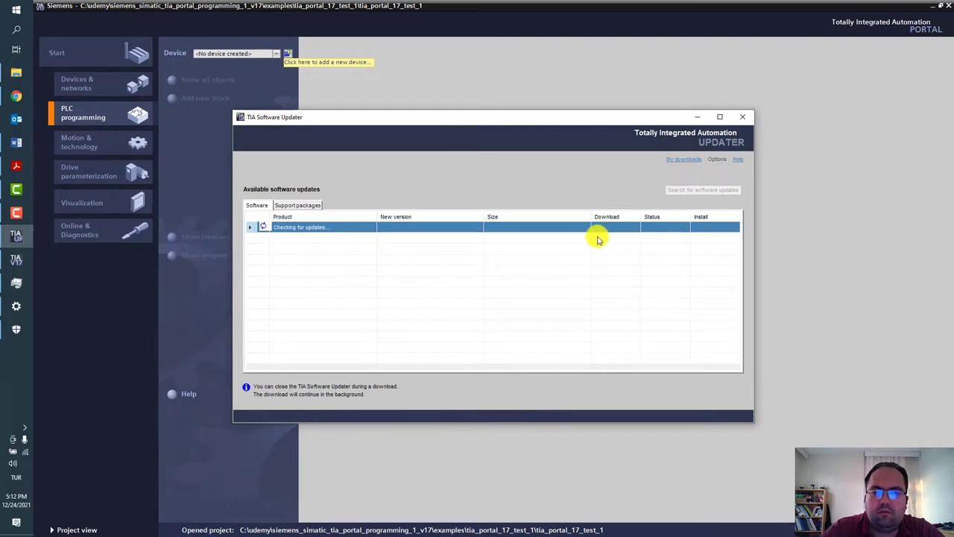
left_click(693, 119)
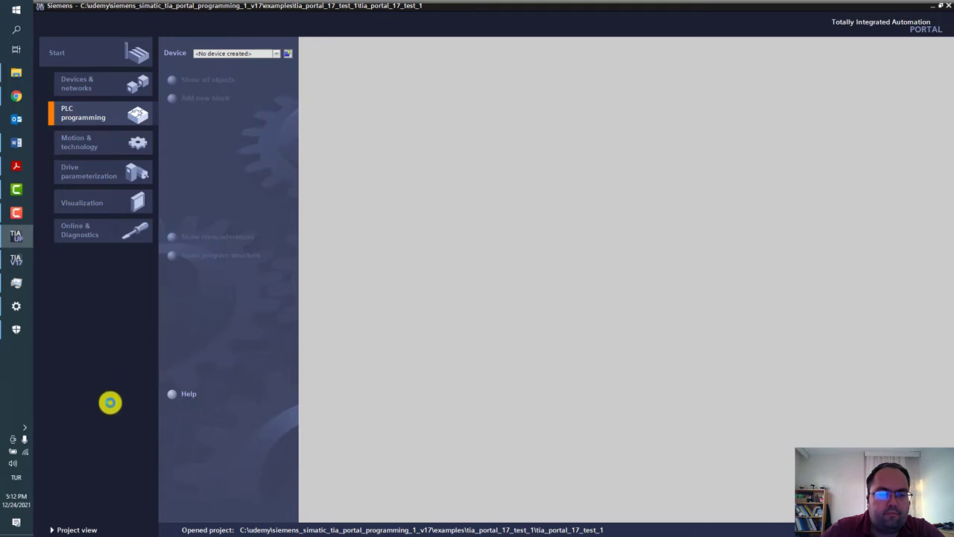
left_click(26, 429)
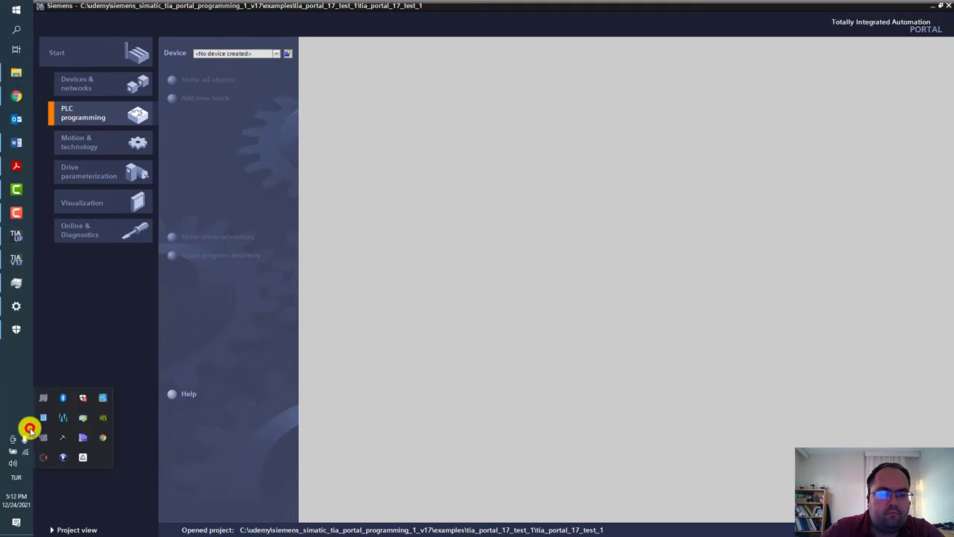
left_click(9, 391)
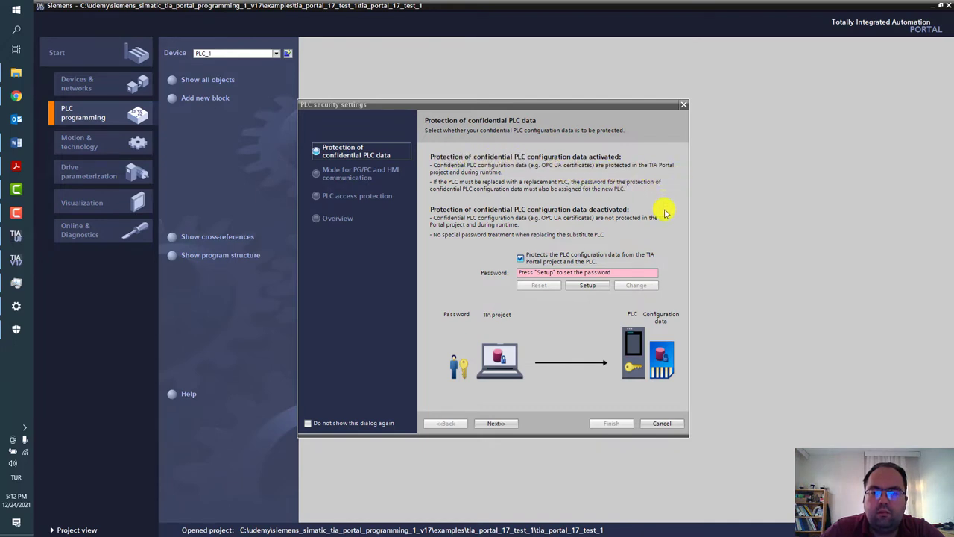
Set up and confirm a policy-compliant password for protecting the confidential PLC configuration data
left_click(598, 283)
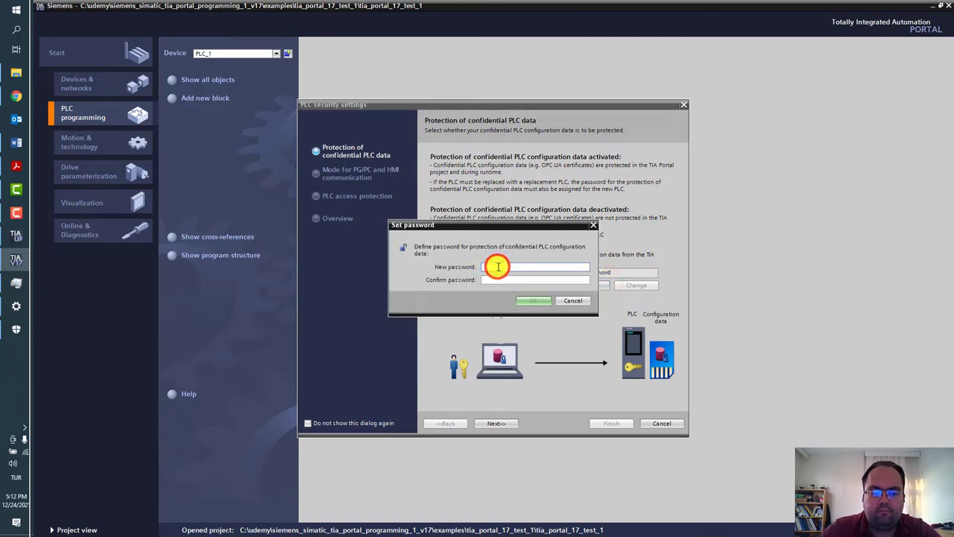
left_click(498, 266)
type("******")
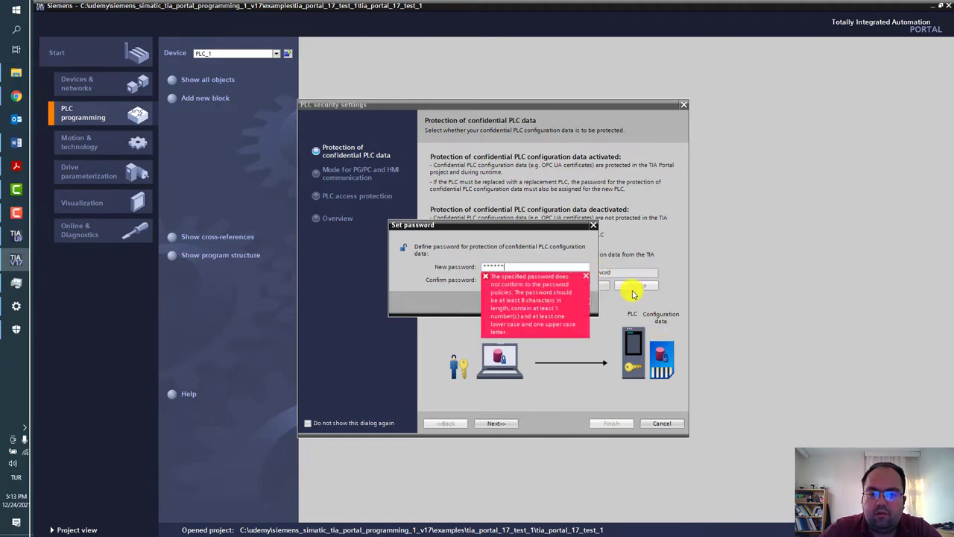
left_click(593, 280)
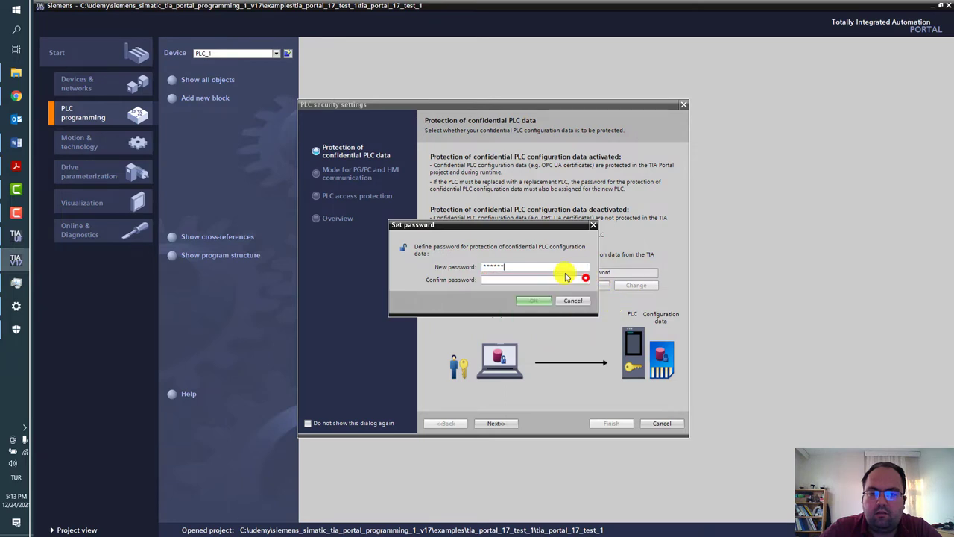
left_click_drag(532, 268, 453, 271)
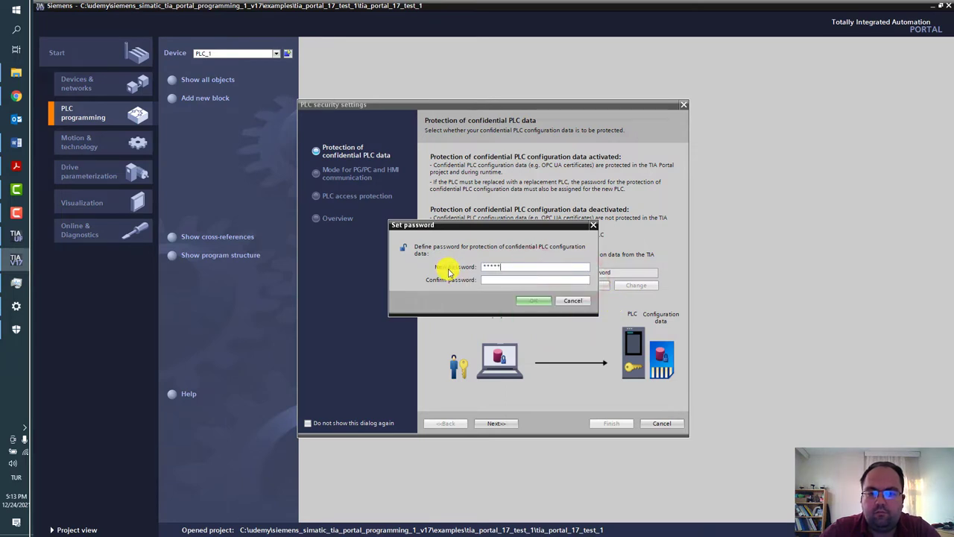
left_click(522, 269)
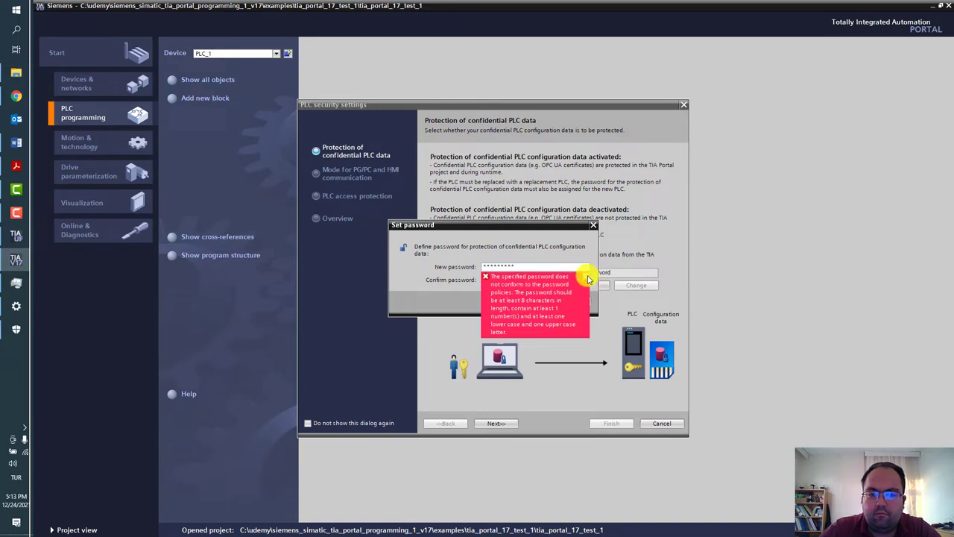
left_click(589, 279)
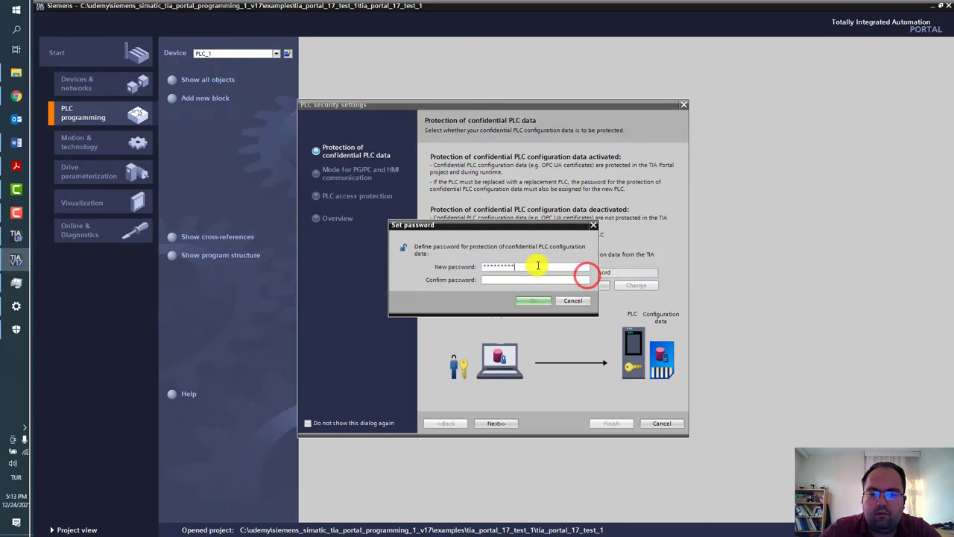
left_click_drag(586, 269, 418, 267)
type("***")
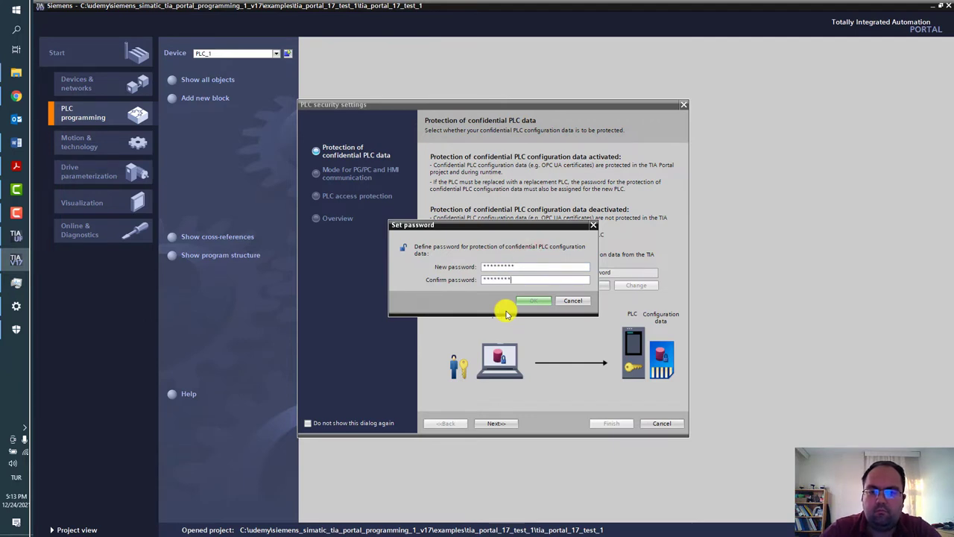
type("*")
left_click(530, 301)
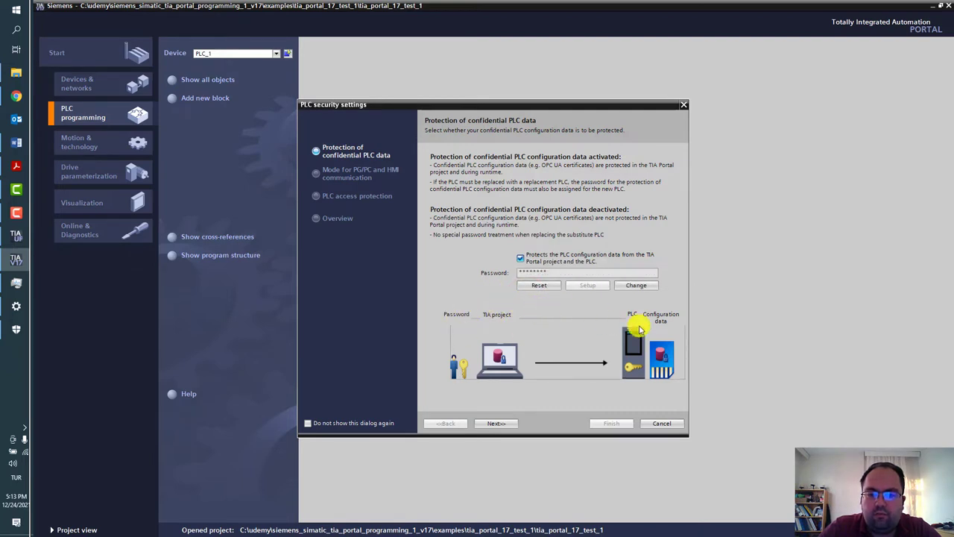
Keep only secure PG/PC and HMI communication allowed, set access without password to Full access incl. fail-safe (no protection), and finish the security settings
left_click(498, 423)
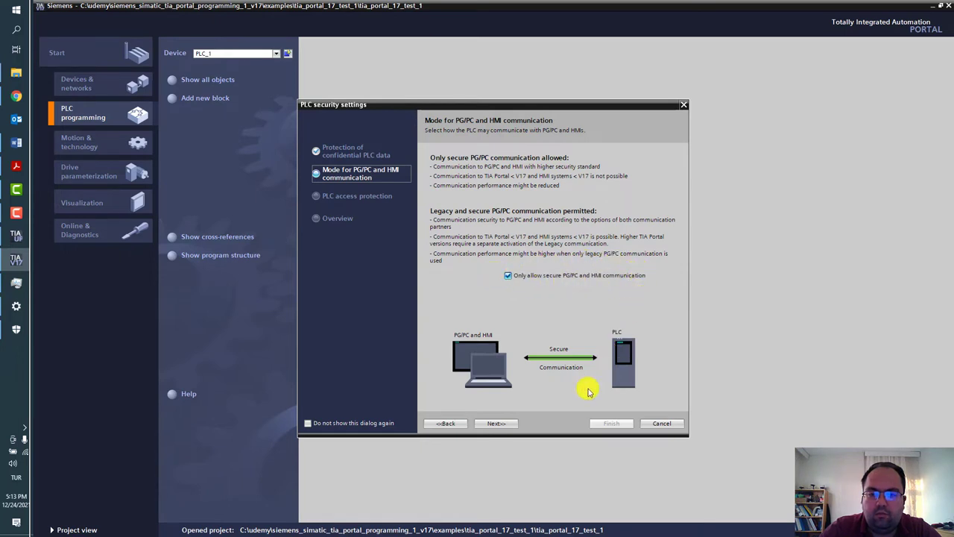
left_click(497, 424)
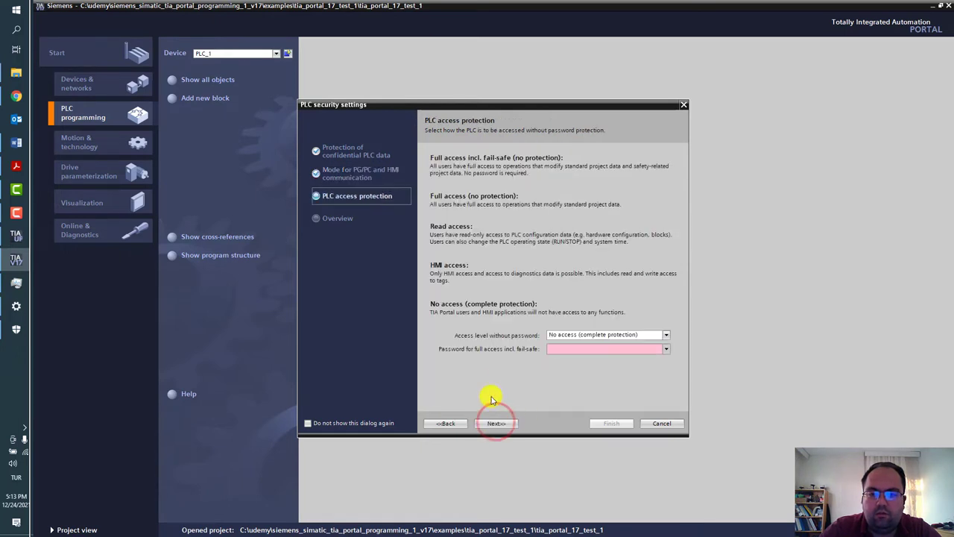
left_click(667, 349)
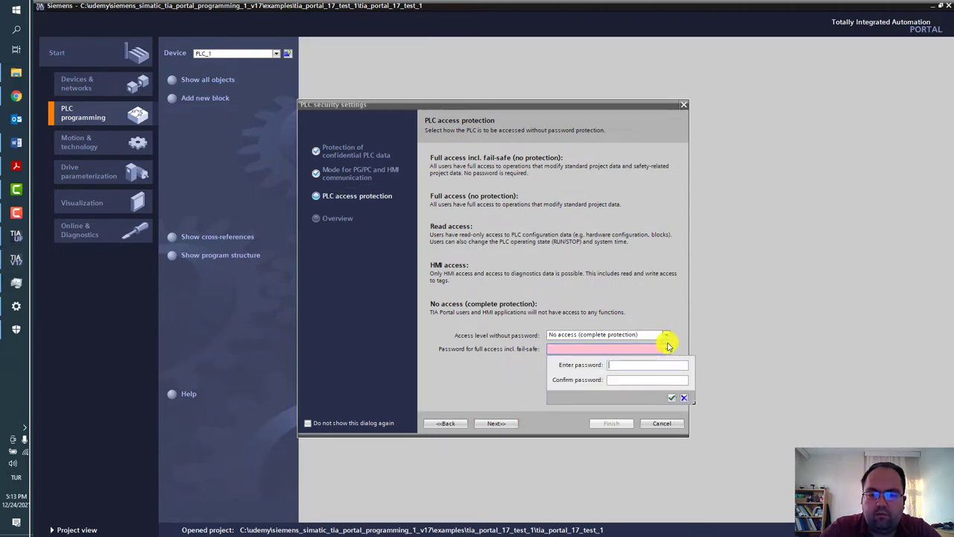
left_click(664, 336)
left_click(665, 337)
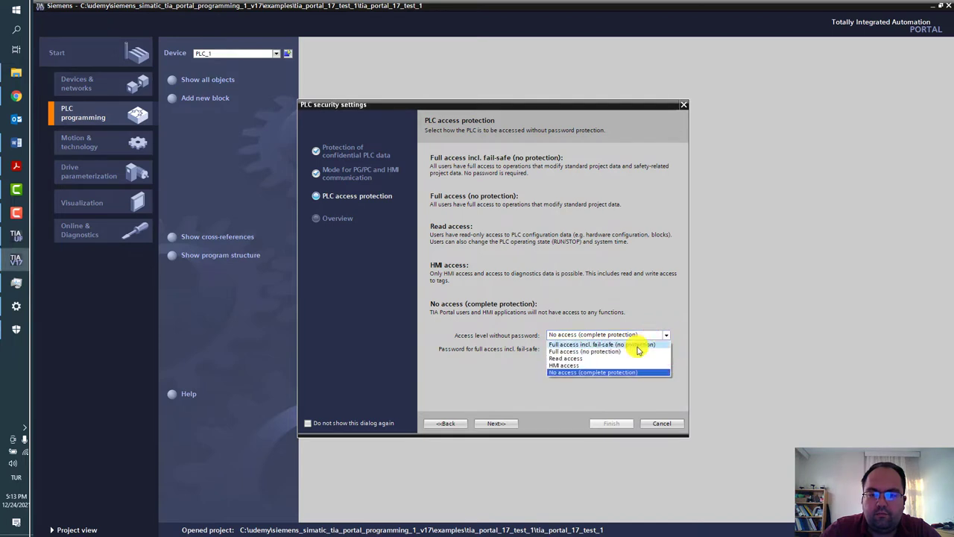
left_click(633, 345)
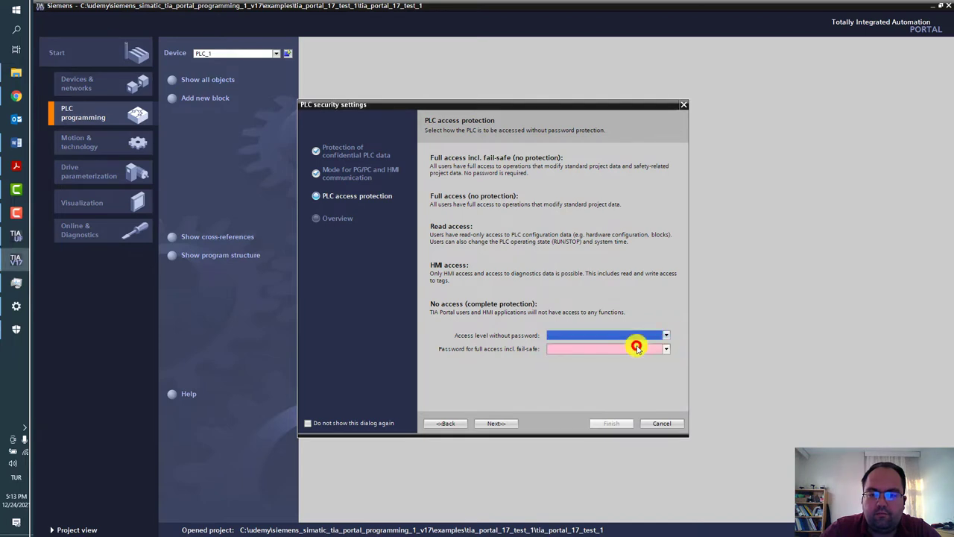
left_click(492, 423)
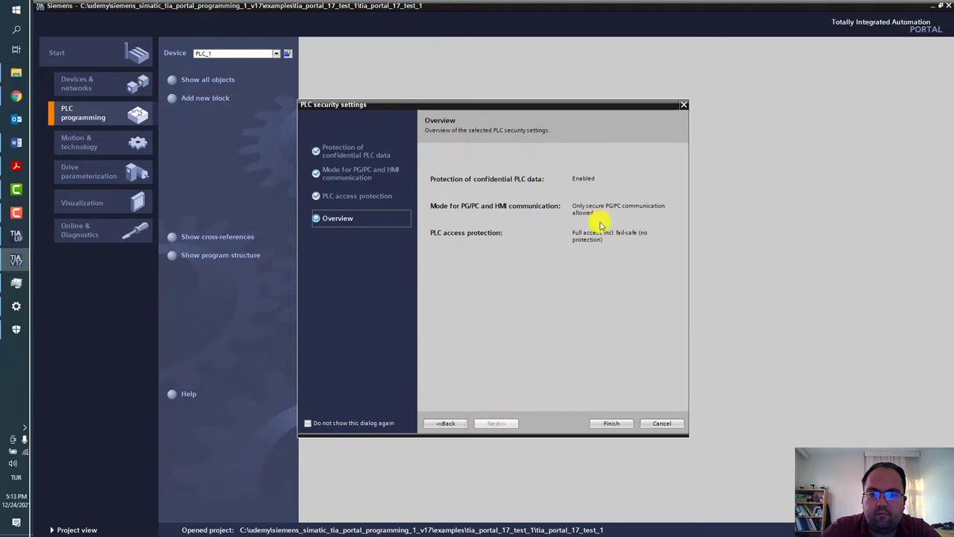
left_click(609, 422)
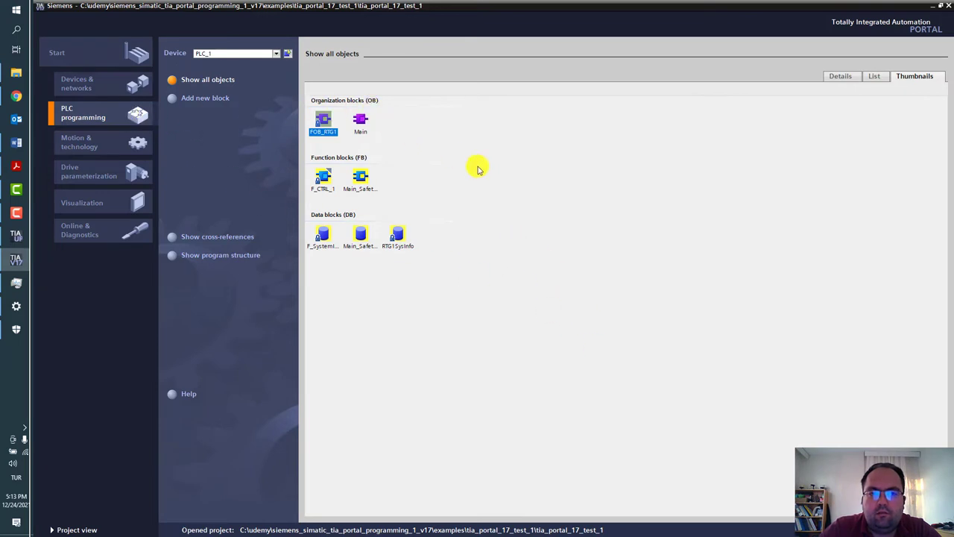
Review the details of PLC_1's program blocks and check its existing motion and technology objects
left_click(618, 340)
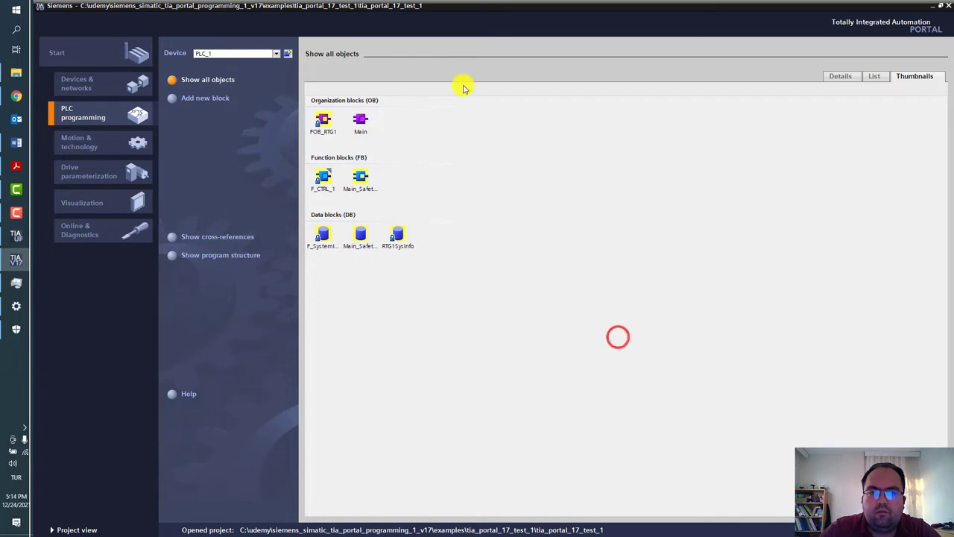
left_click(842, 76)
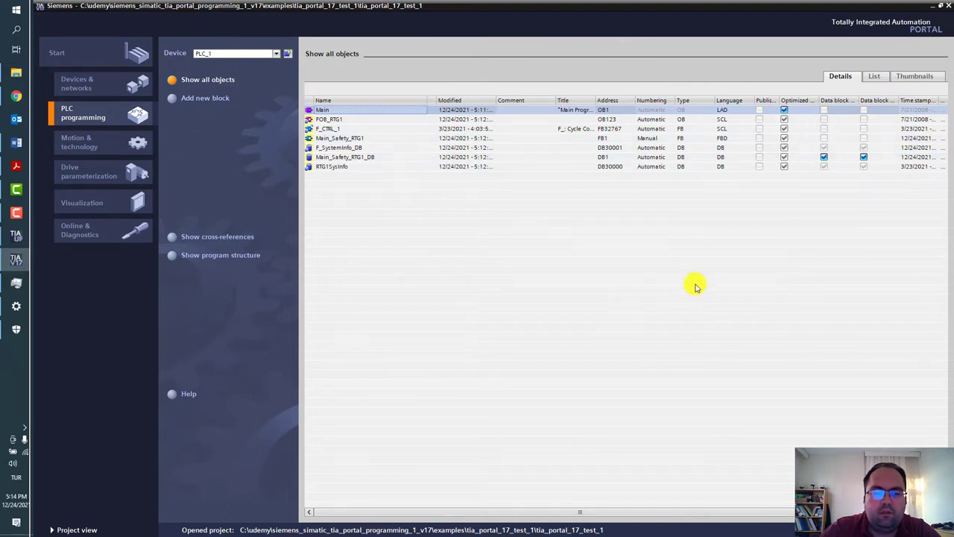
left_click(96, 146)
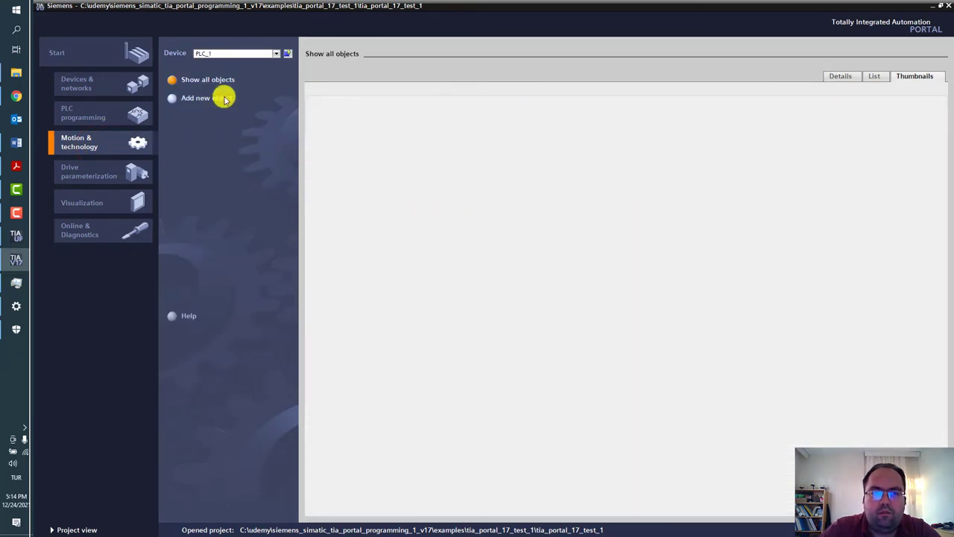
left_click(281, 52)
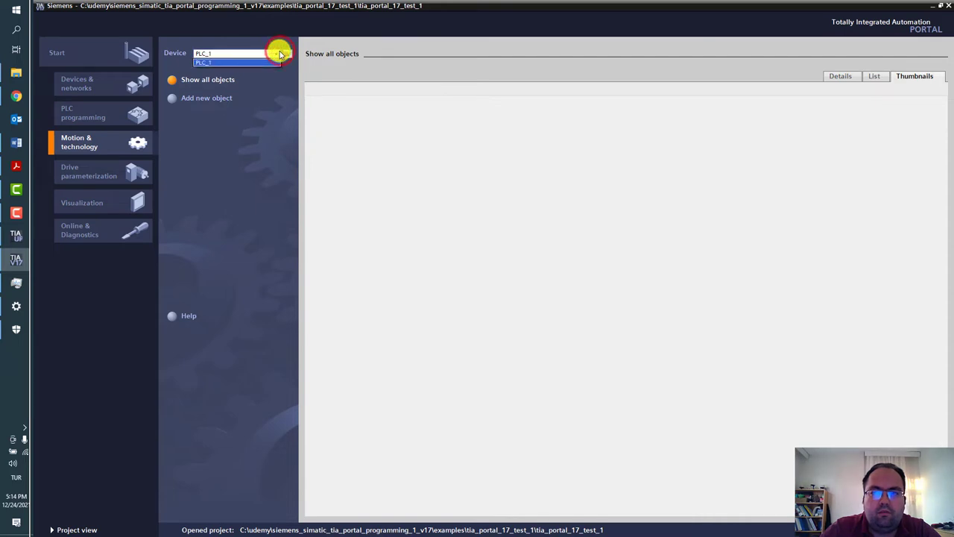
left_click(616, 186)
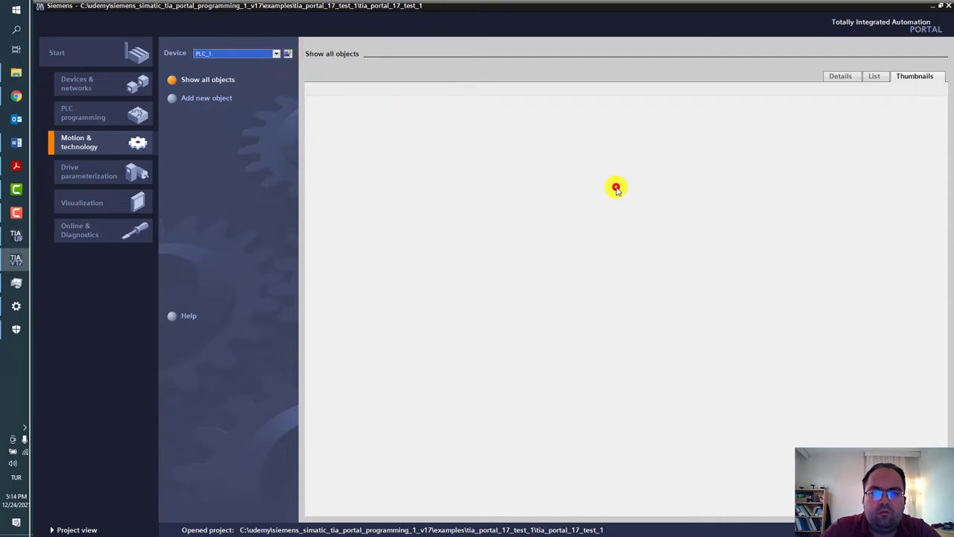
Browse the technology object types available for PLC_1, looking at SINAMICS Technology and returning to Motion Control
left_click(219, 99)
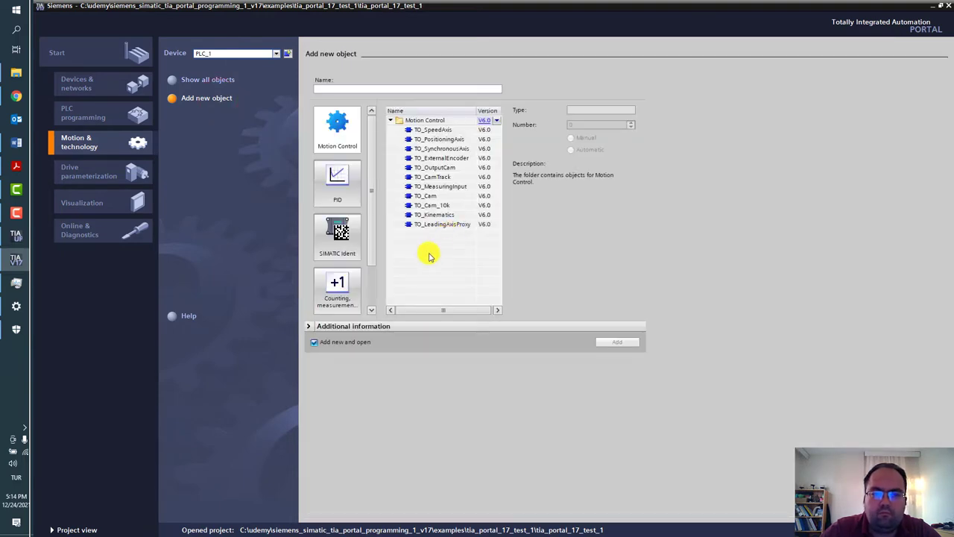
left_click_drag(372, 255, 359, 315)
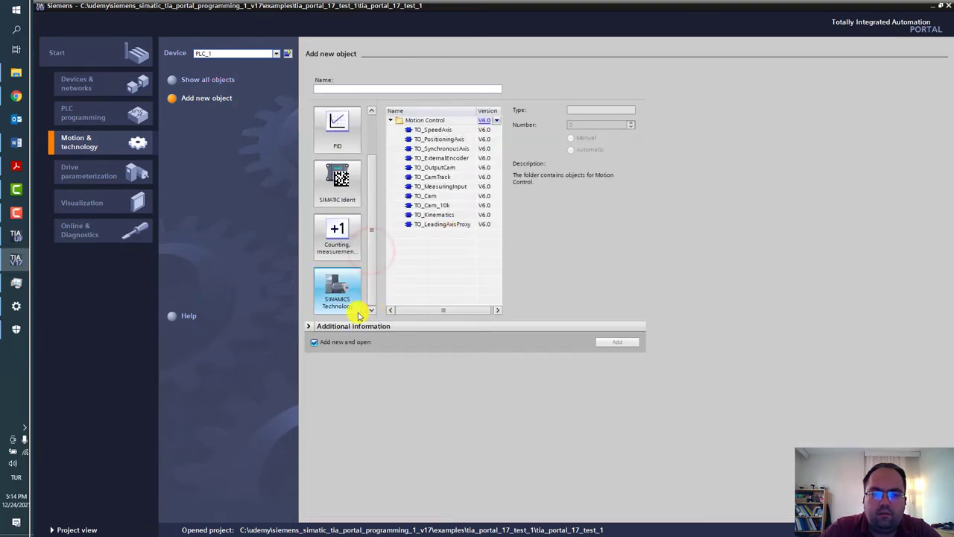
left_click(343, 305)
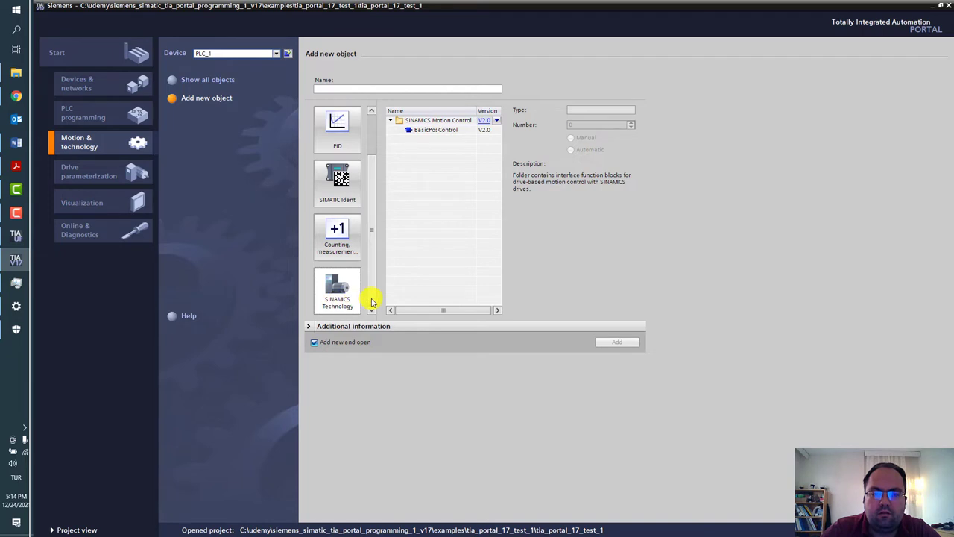
left_click_drag(368, 298, 372, 241)
left_click(337, 123)
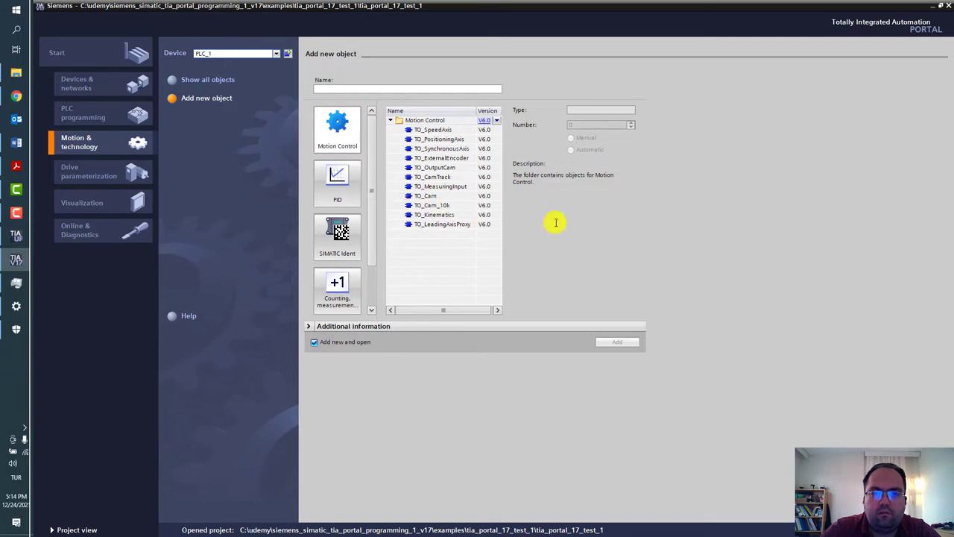
Add a TO_SynchronousAxis V6.0 technology object with manually assigned number 10 to PLC_1 and open it
left_click(433, 148)
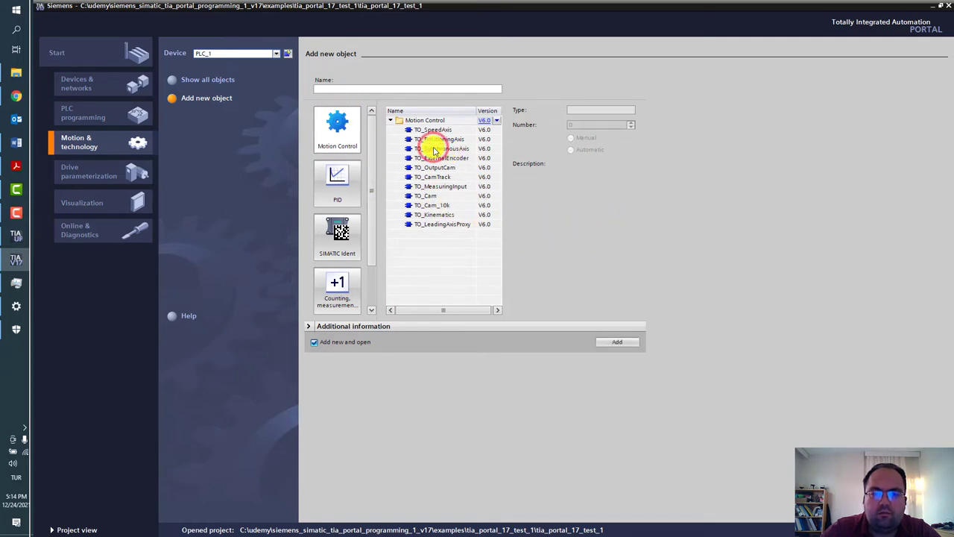
left_click(571, 137)
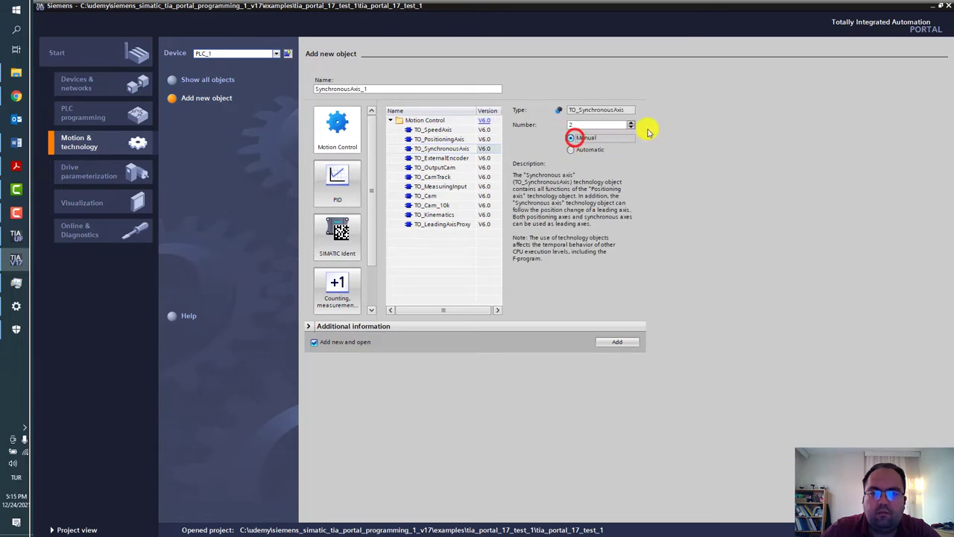
double_click(610, 123)
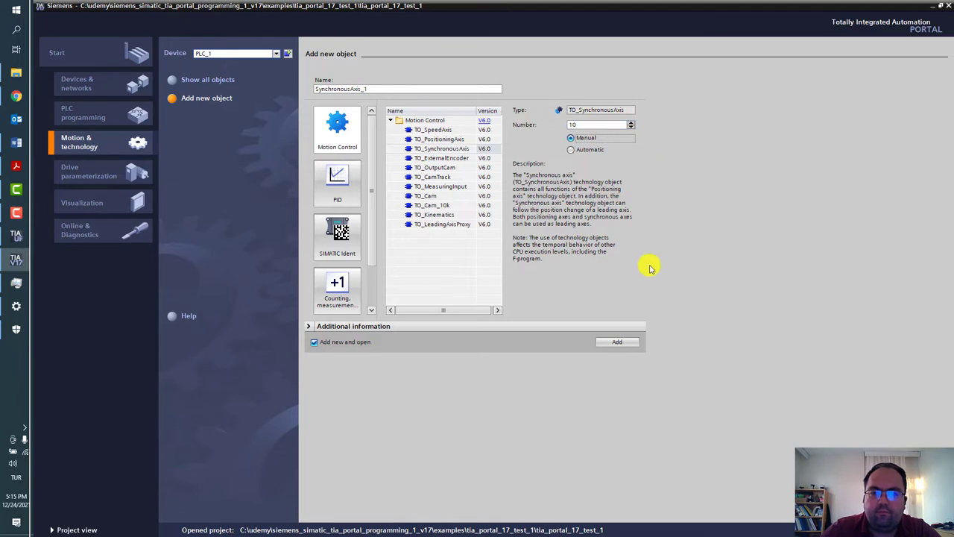
left_click(308, 328)
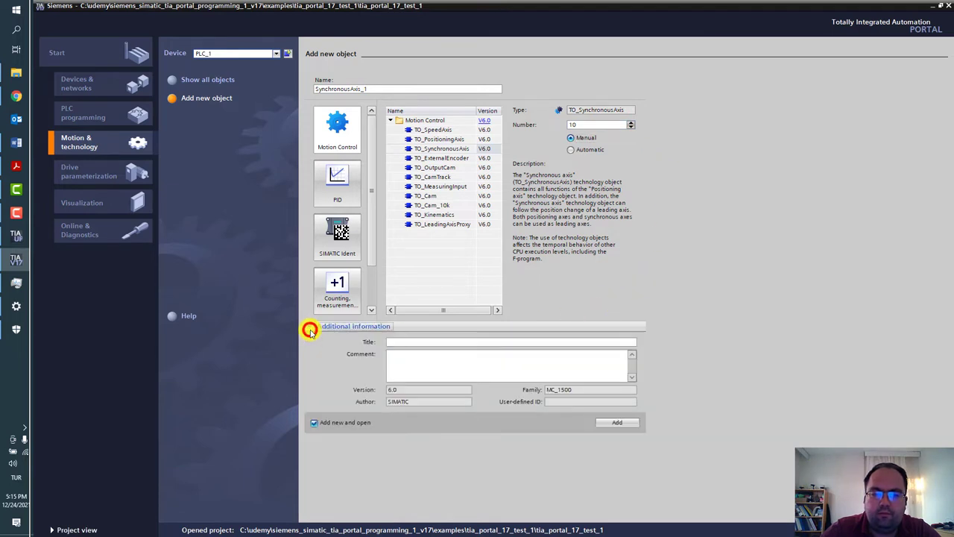
left_click(431, 340)
left_click(520, 356)
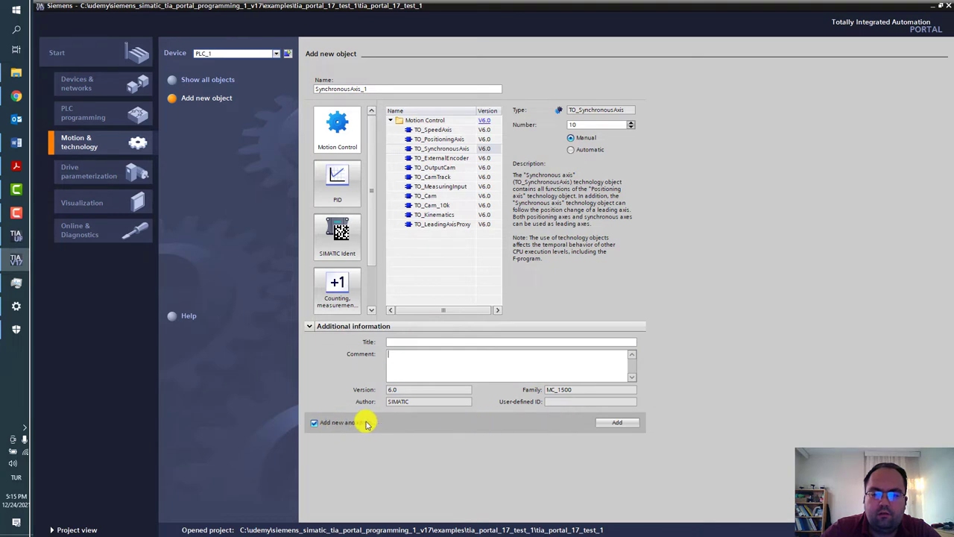
double_click(409, 85)
left_click(618, 422)
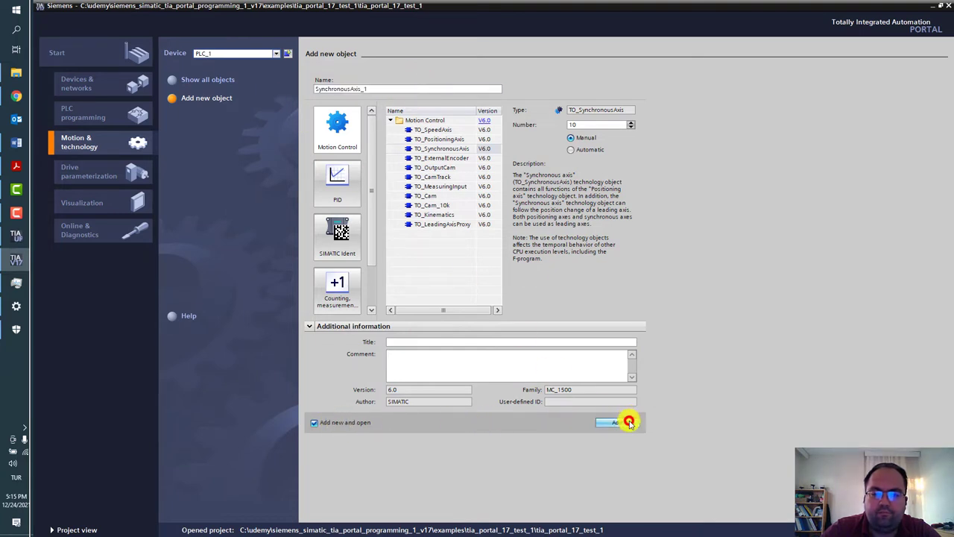
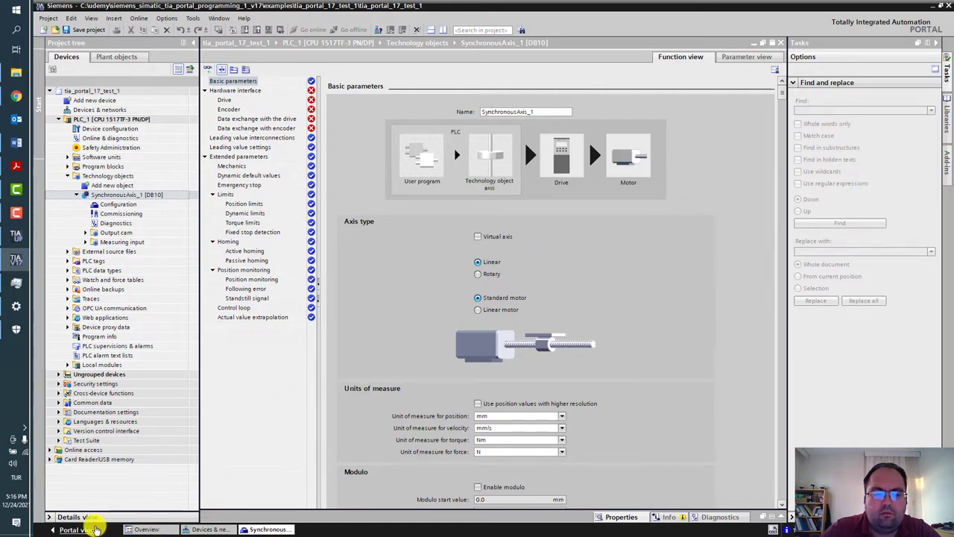
Return to the portal view and add a SINAMICS S120 control unit CU320-2 PN, version 5.2.3, as a new drive device
left_click(95, 527)
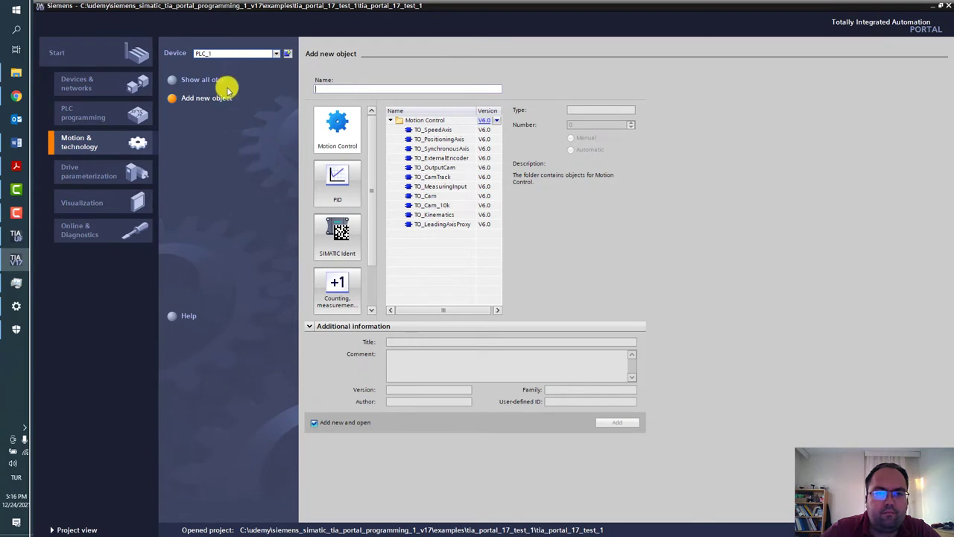
left_click(85, 169)
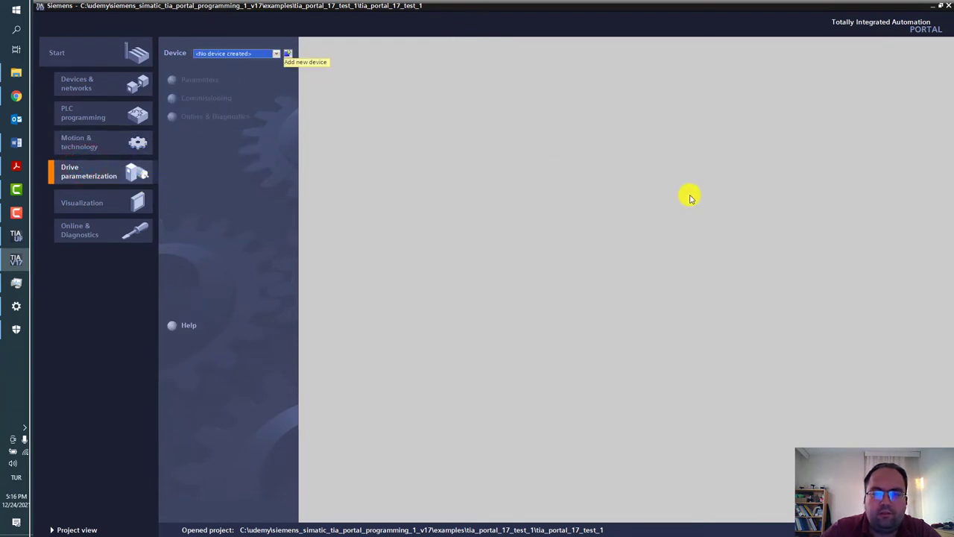
left_click(287, 53)
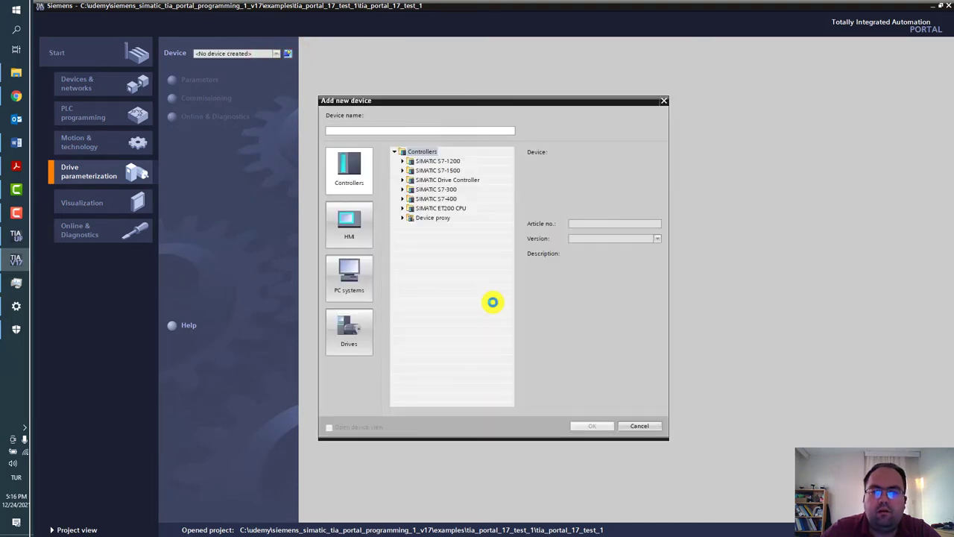
left_click(350, 337)
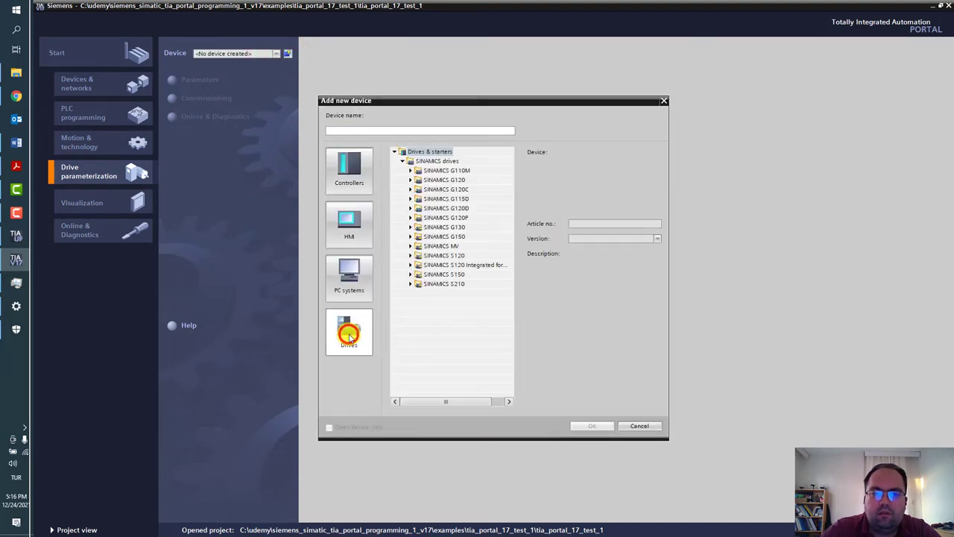
left_click(411, 255)
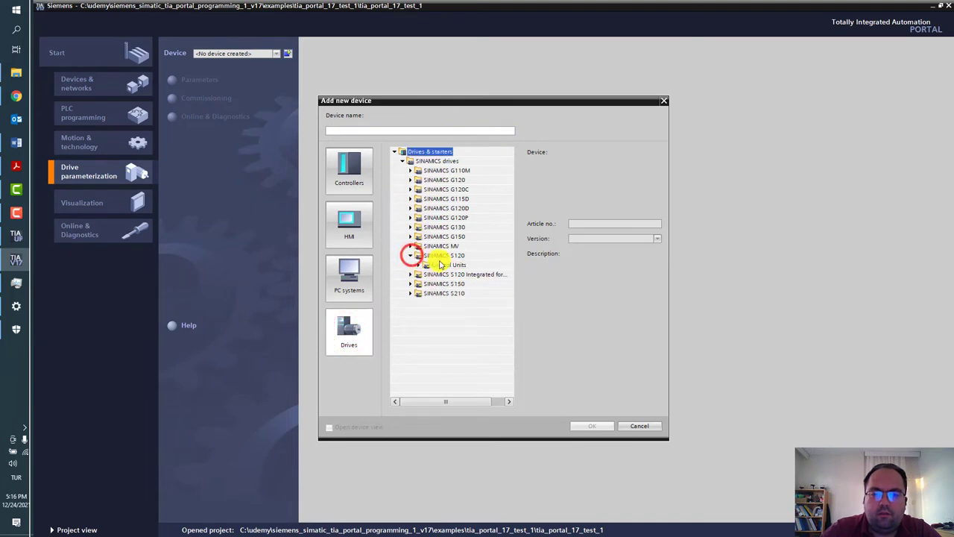
left_click(418, 264)
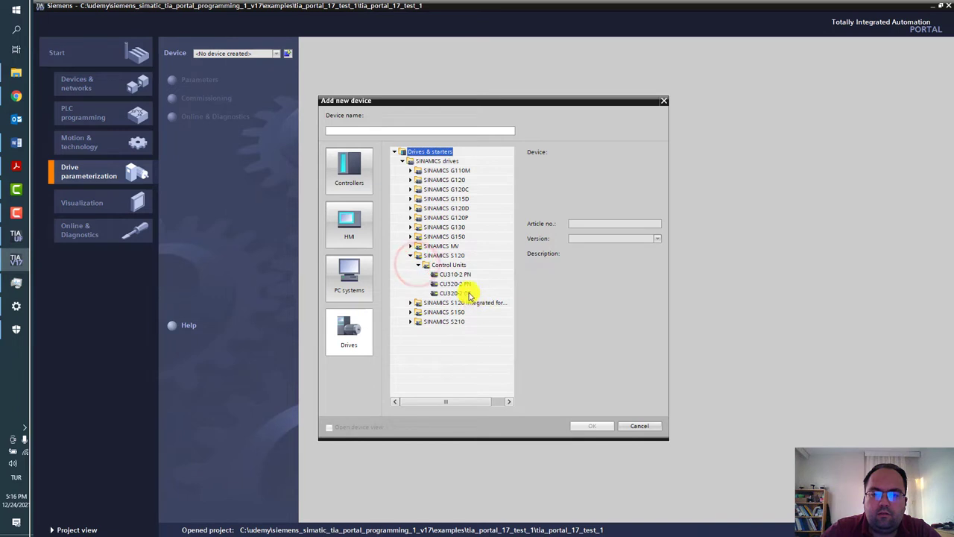
left_click(466, 284)
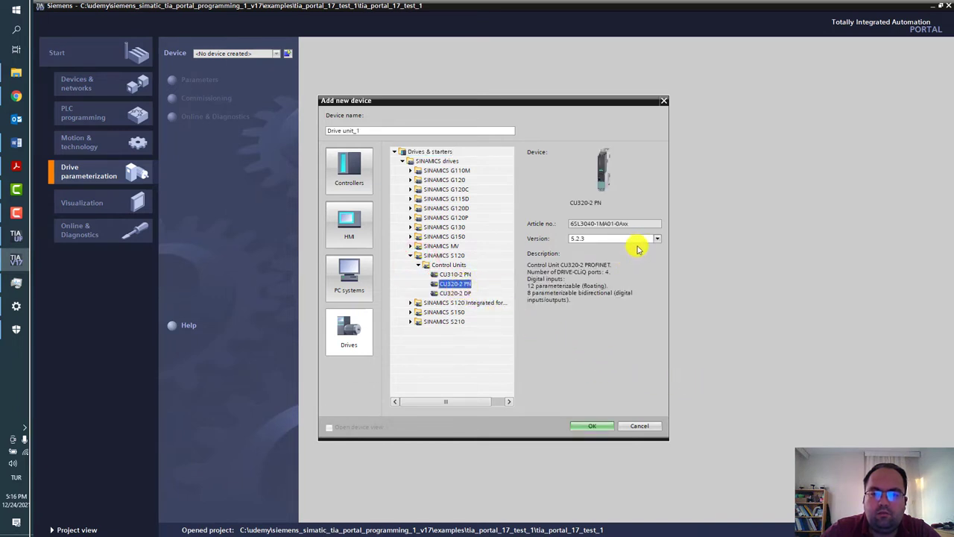
left_click(661, 240)
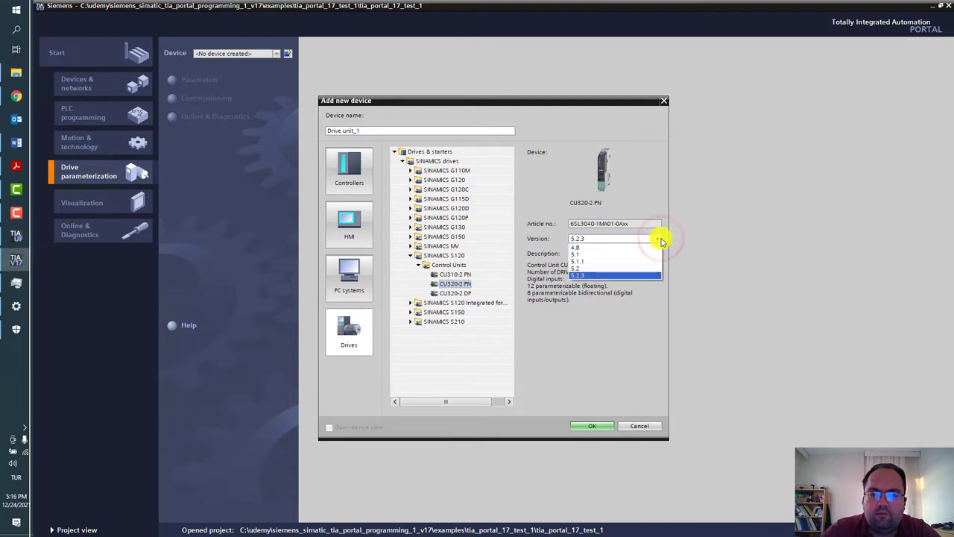
left_click(659, 239)
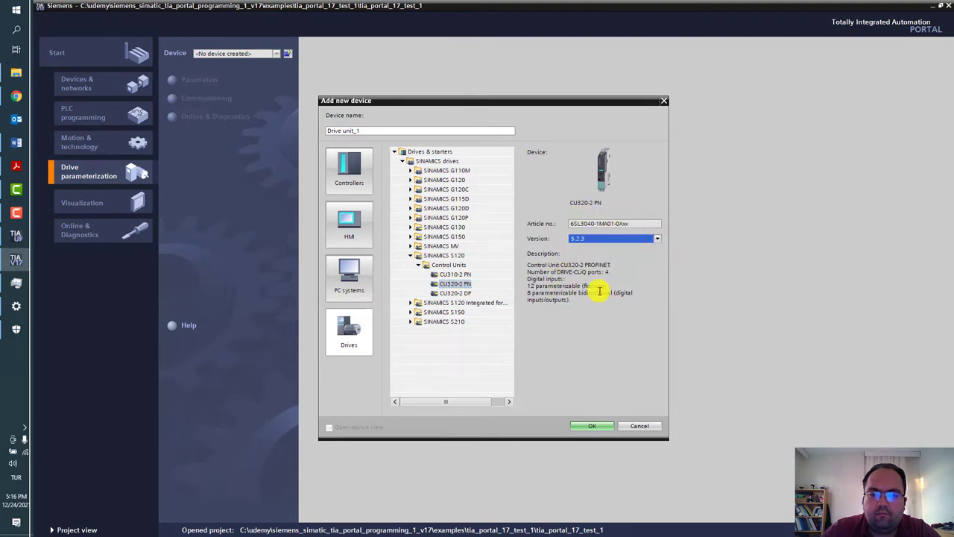
left_click(596, 425)
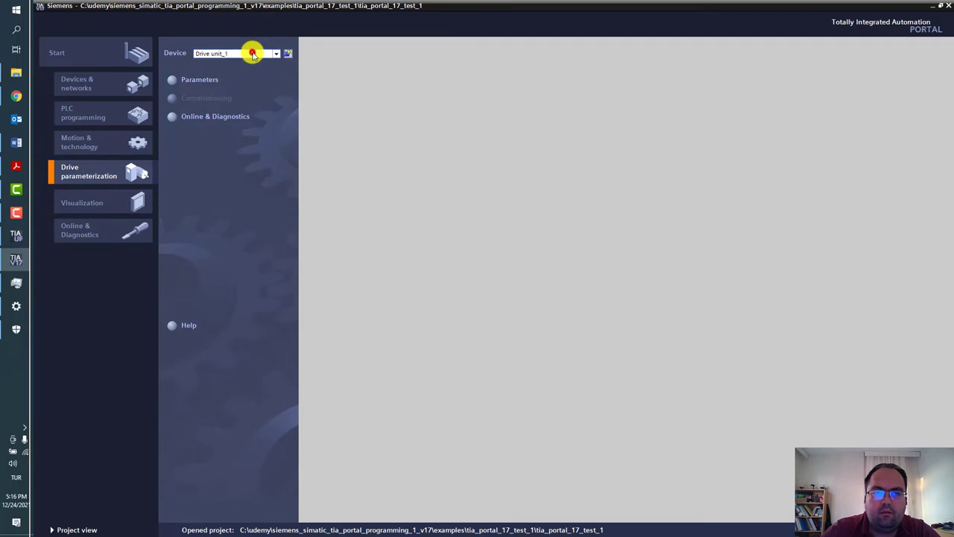
Show the available parameter views of Drive unit_1 in the drive parameterization area
left_click(252, 54)
left_click(213, 80)
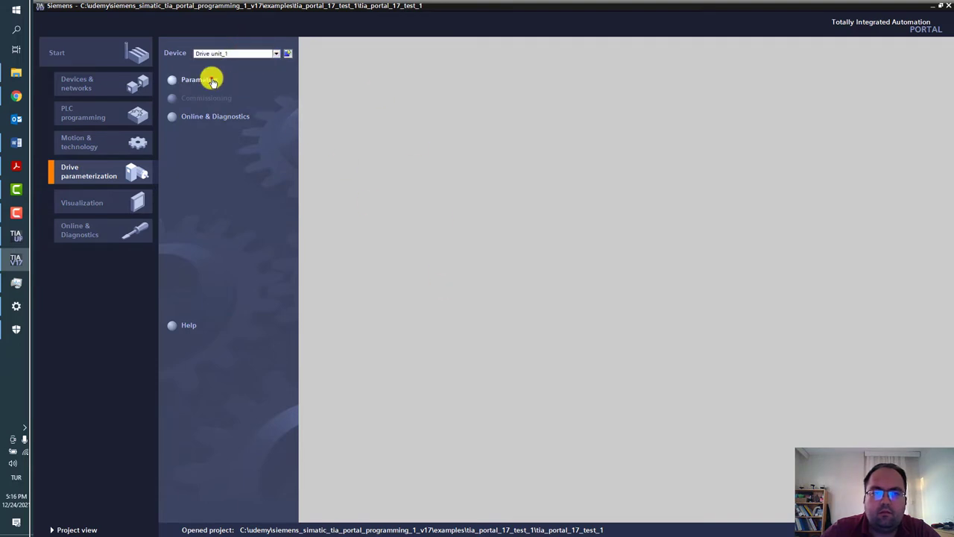
left_click(211, 80)
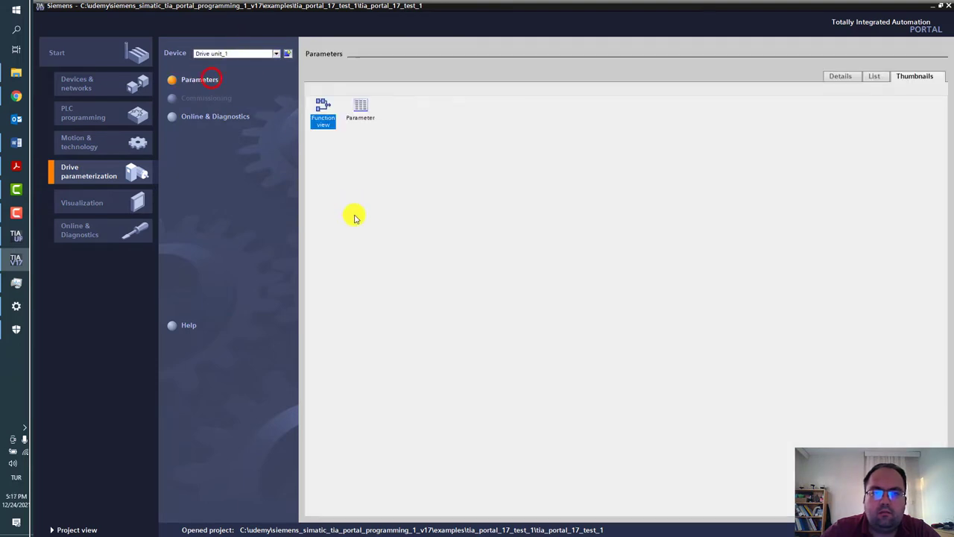
Open the function view of Drive unit_1 and expand the drive's Drive control and Traces folders in the project tree
double_click(313, 123)
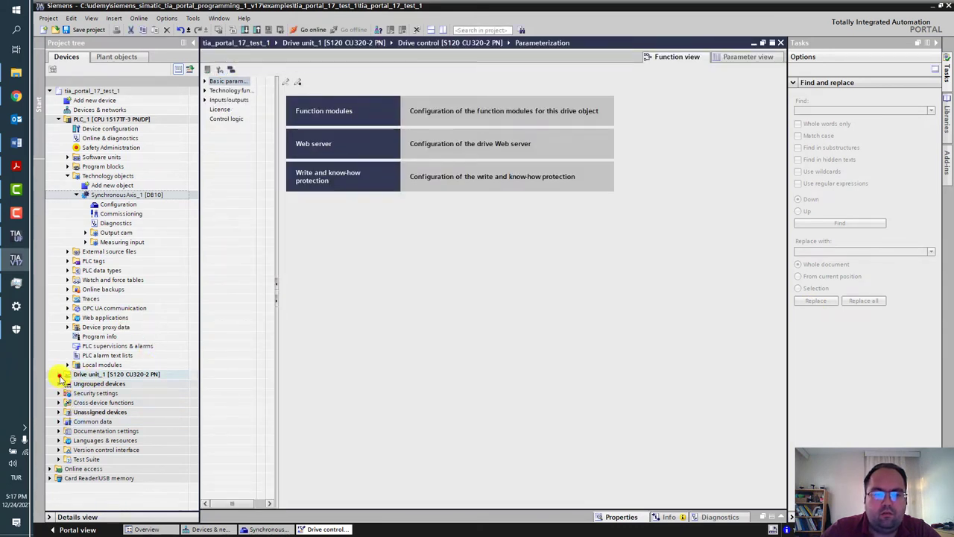
left_click(59, 374)
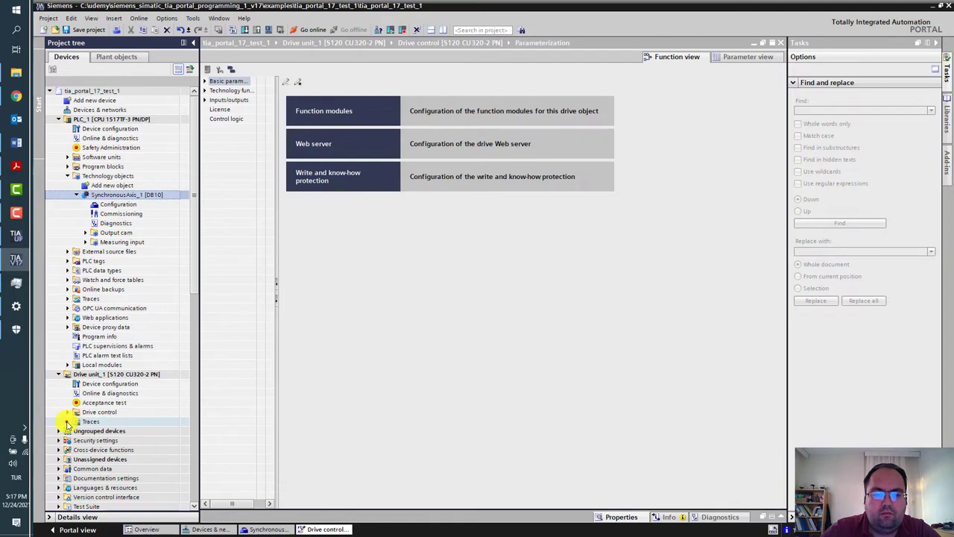
left_click(67, 421)
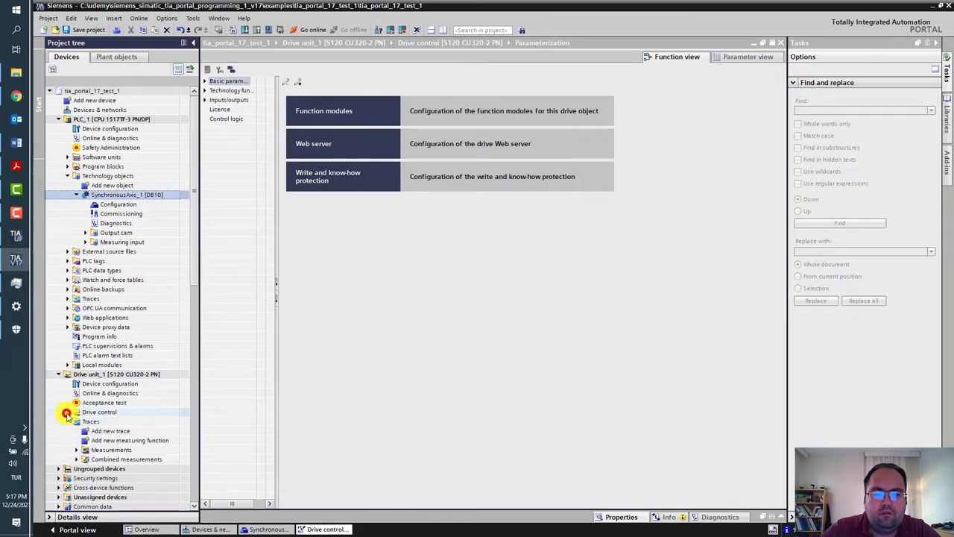
left_click(67, 412)
left_click_drag(195, 261, 194, 343)
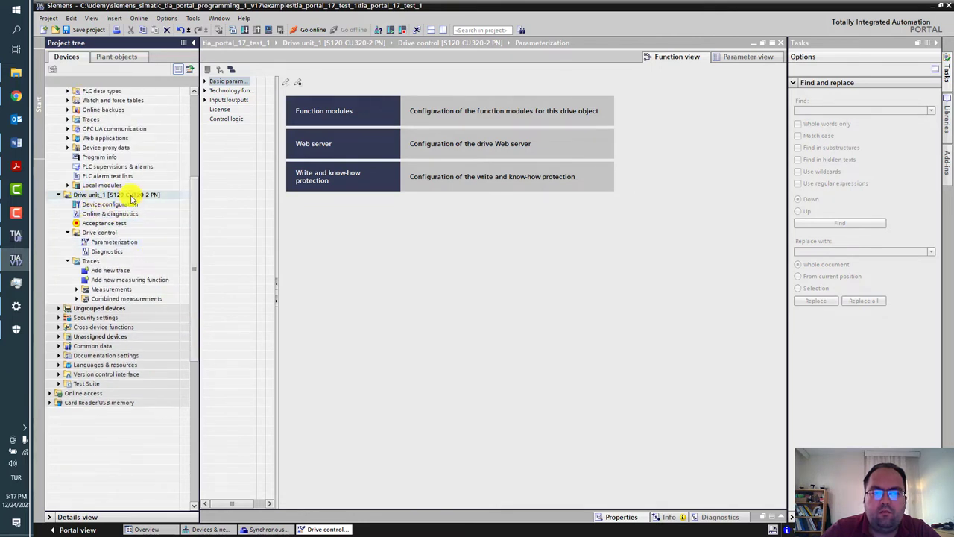
Expand the function view's parameterization groups and widen their navigation area to show the full entry names
left_click(208, 80)
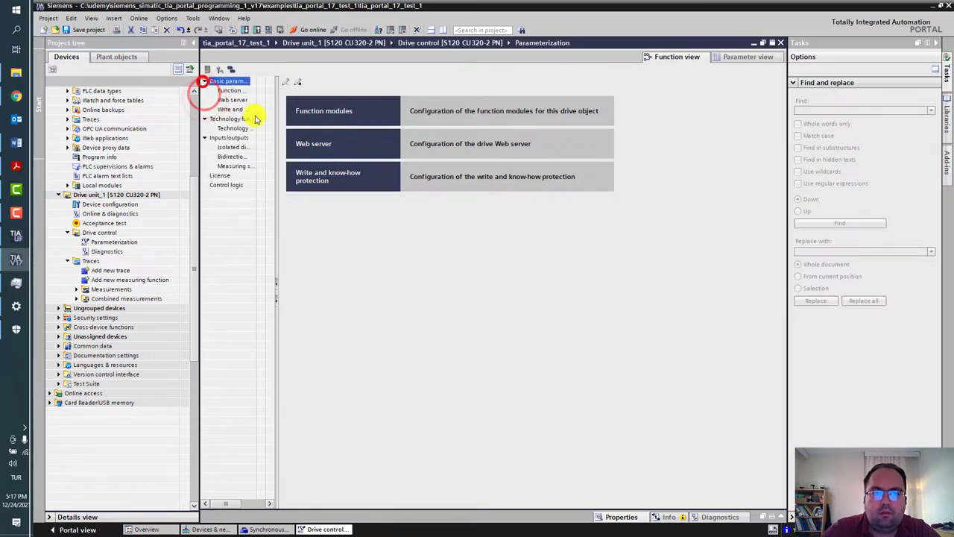
left_click_drag(277, 119, 364, 119)
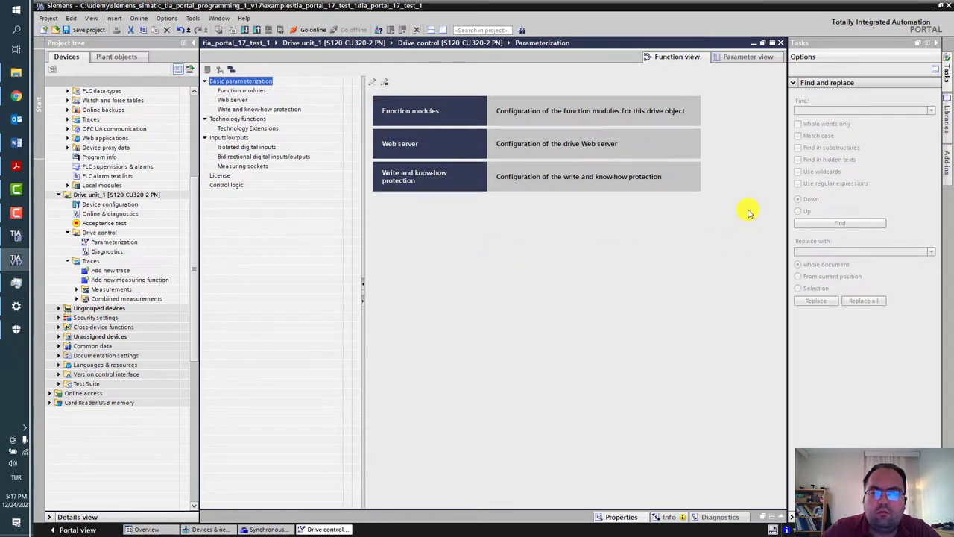
left_click(699, 194)
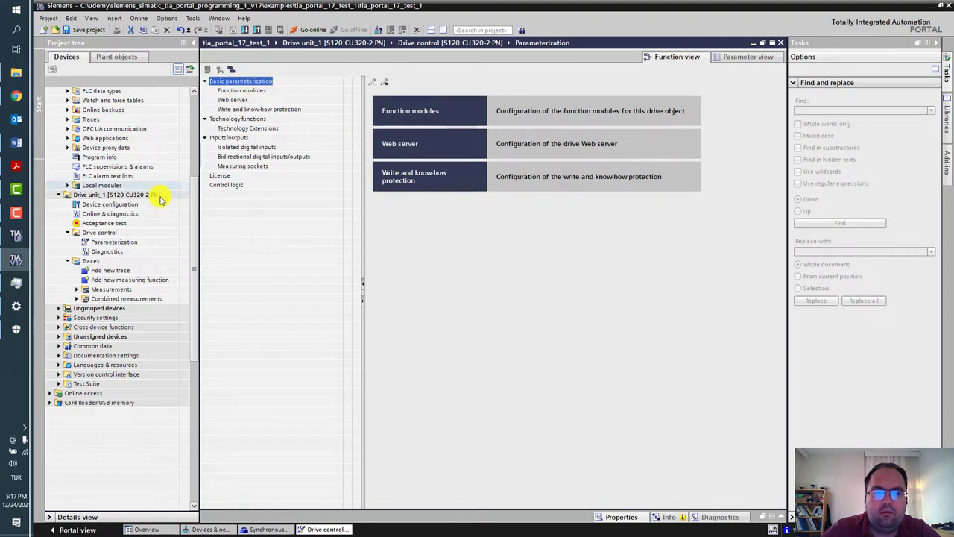
Show the drive control's parameter view and resize the neighbouring areas so the parameter table displays more columns
left_click(746, 58)
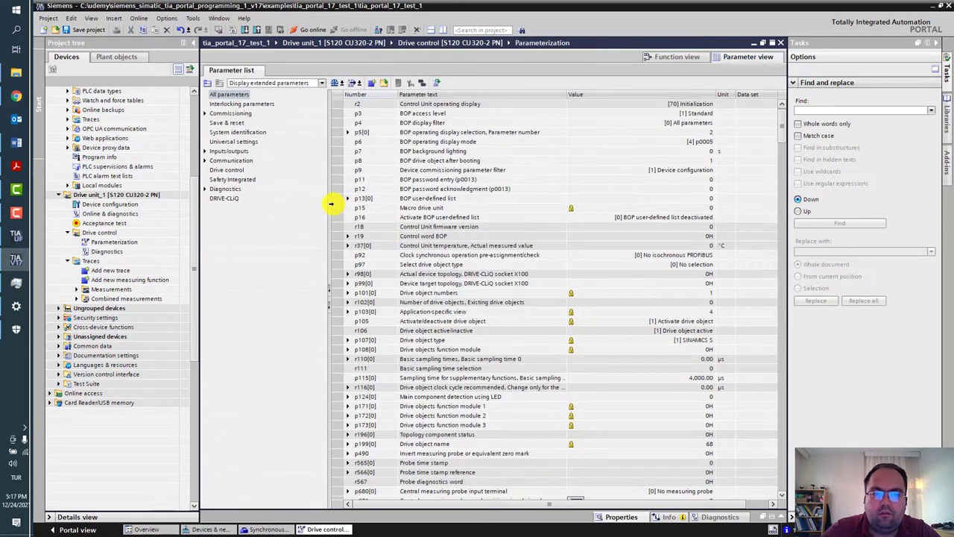
left_click_drag(328, 203, 261, 188)
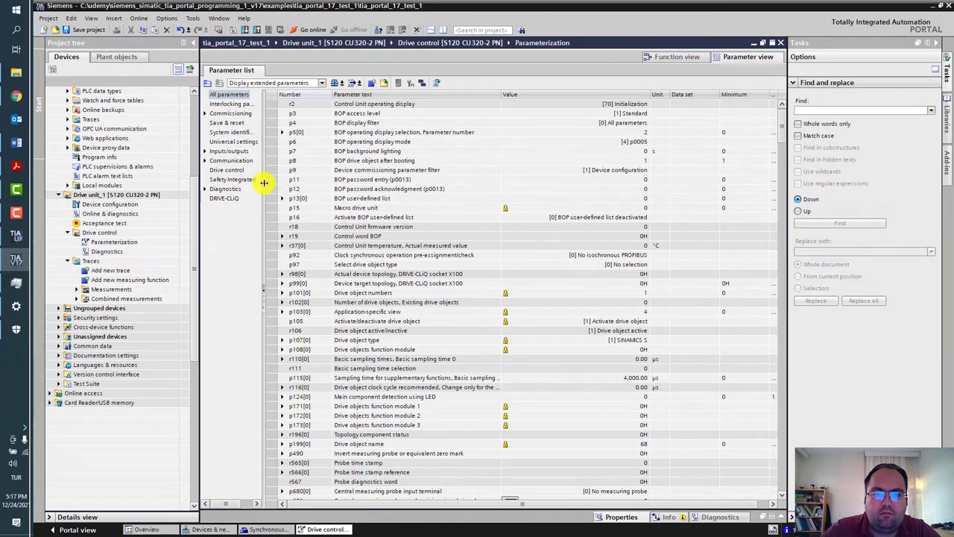
left_click(263, 184)
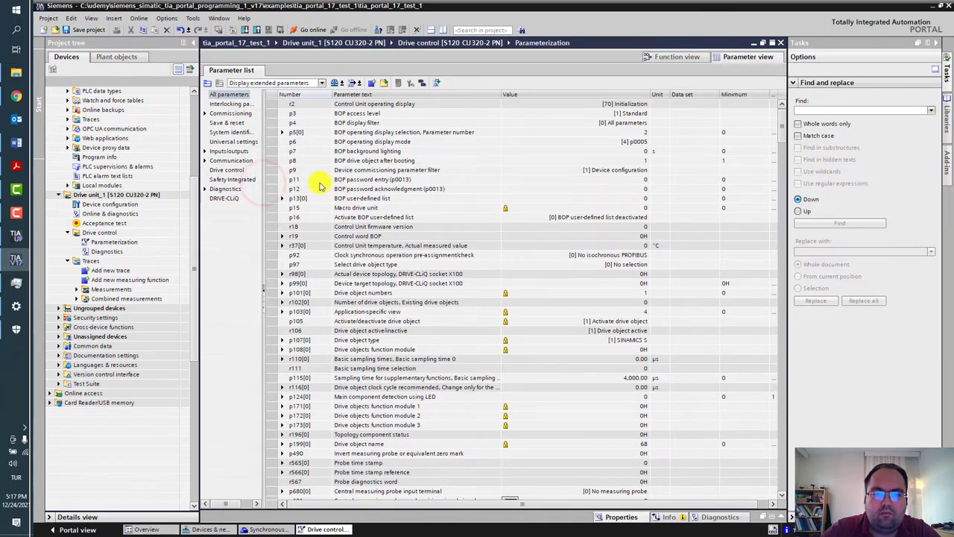
left_click(264, 180)
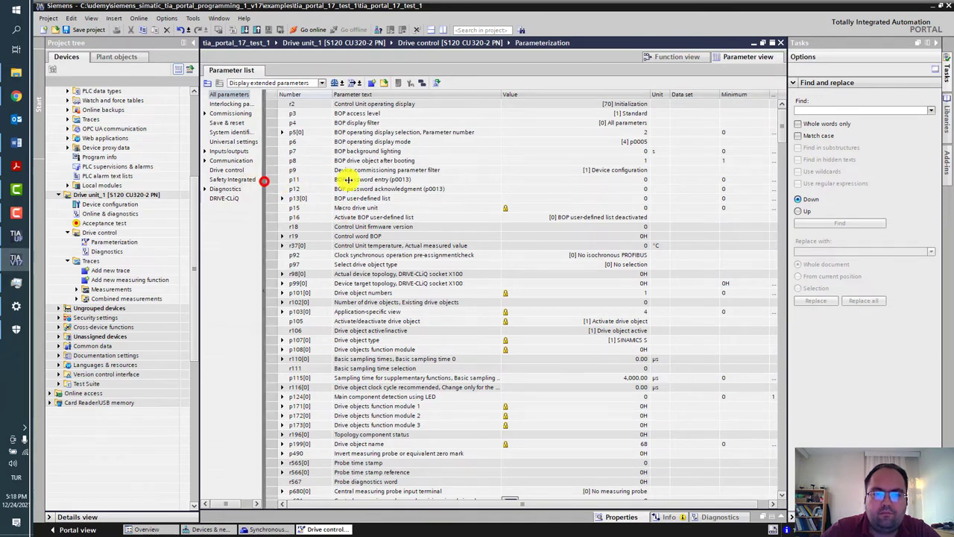
left_click(264, 162)
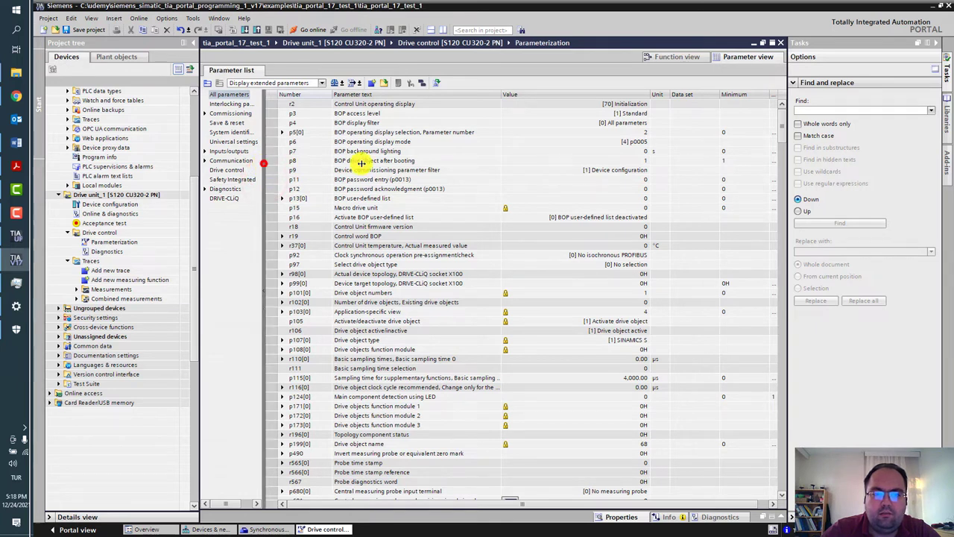
left_click(264, 490)
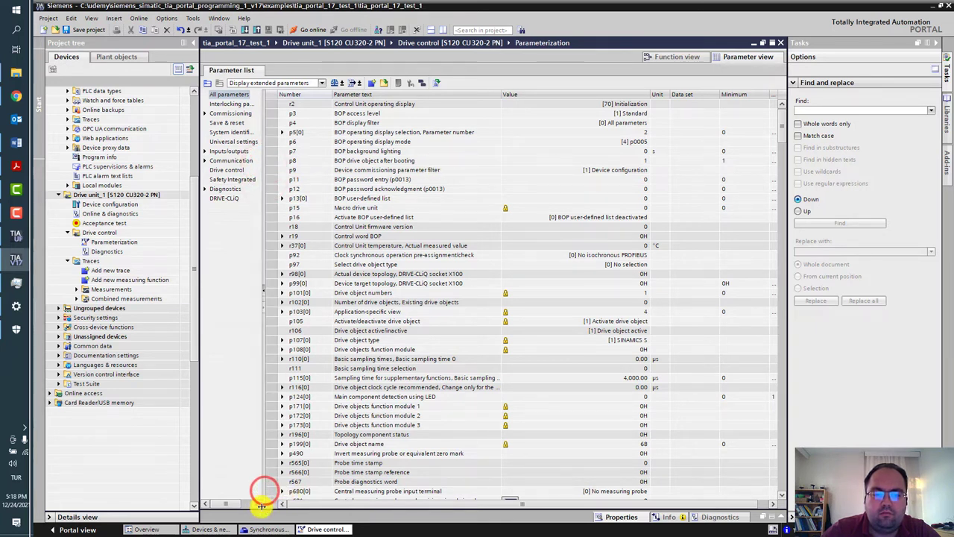
left_click_drag(789, 178, 835, 173)
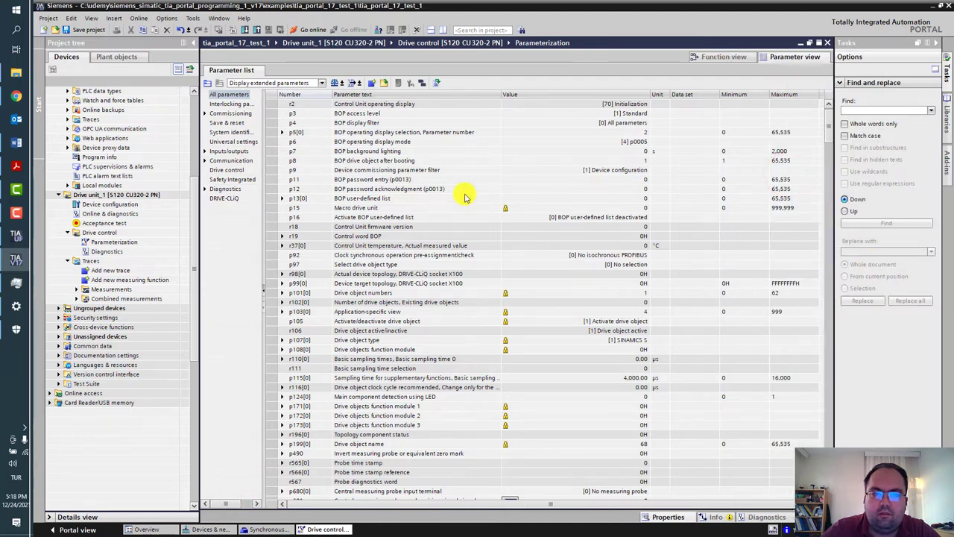
Expand the Commissioning, Inputs/outputs, Communication and Diagnostics groups of the parameter list
left_click(205, 113)
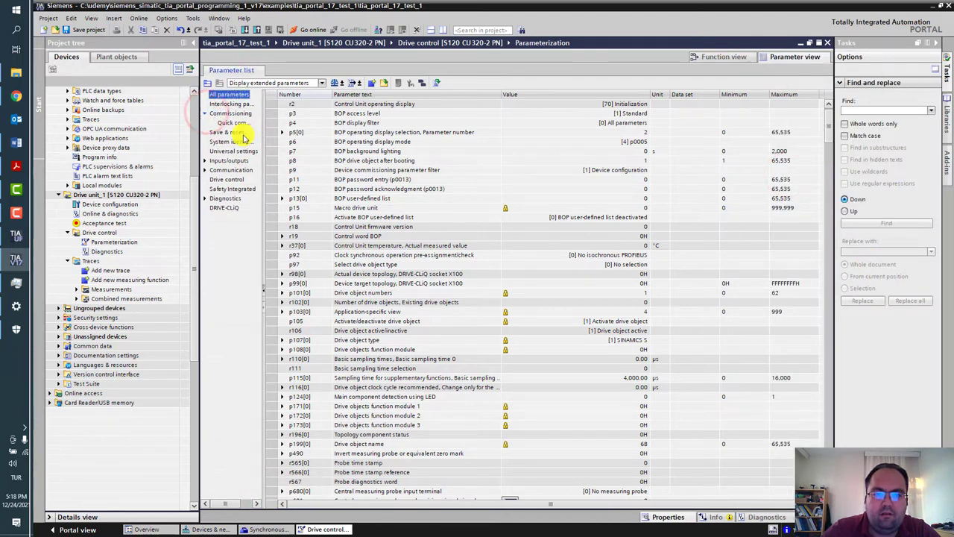
left_click(204, 197)
left_click(204, 170)
left_click(203, 160)
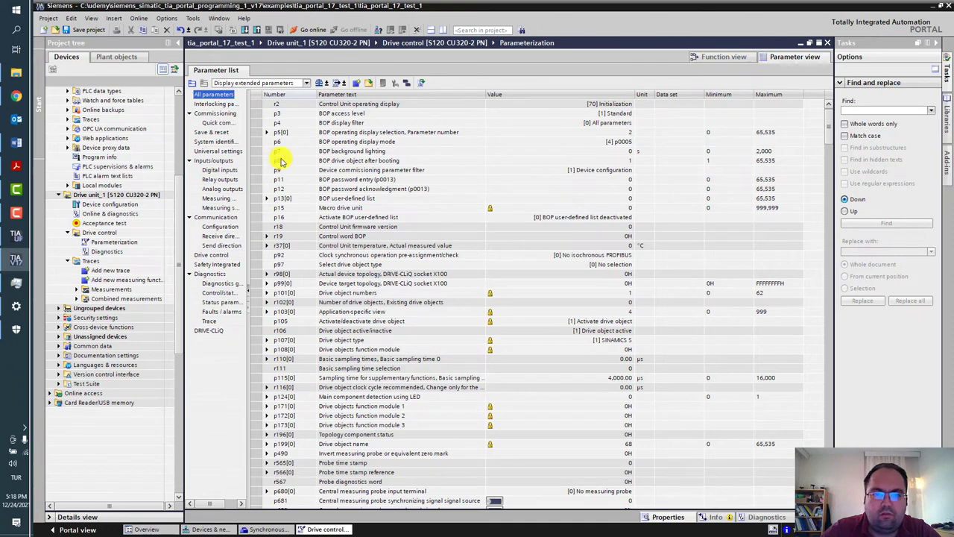
left_click(249, 156)
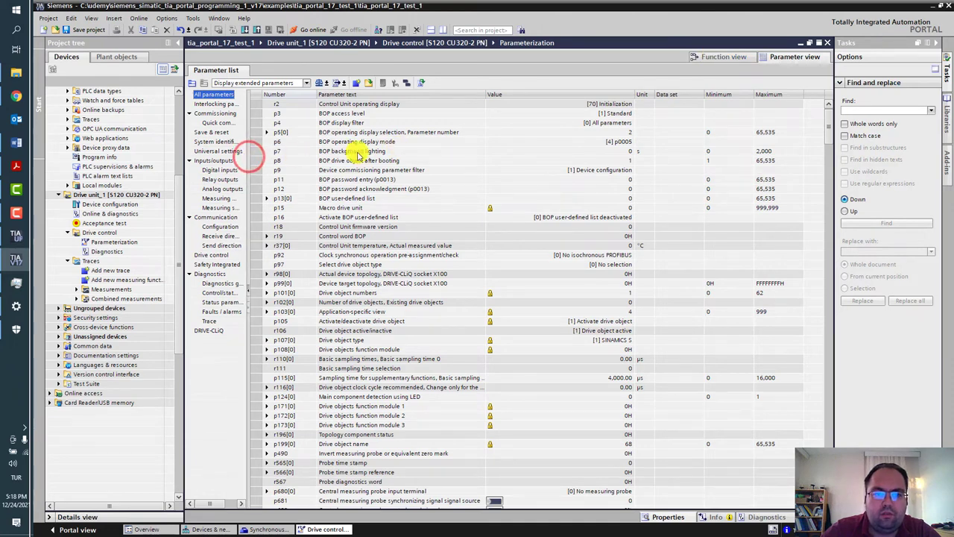
Return to the function view and examine the function modules, web server, know-how protection, technology extensions and bidirectional digital inputs/outputs pages
left_click(723, 58)
left_click(233, 91)
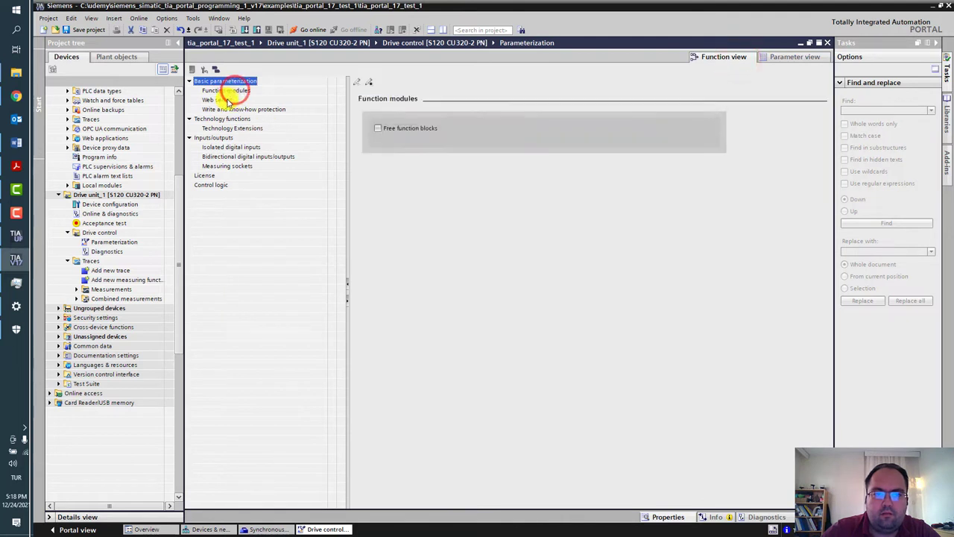
left_click(226, 99)
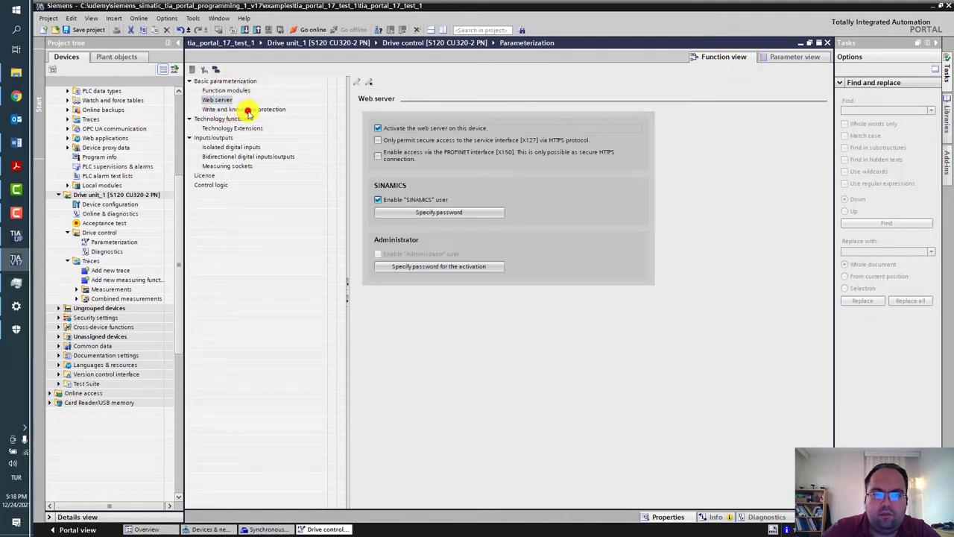
left_click(246, 109)
left_click(250, 129)
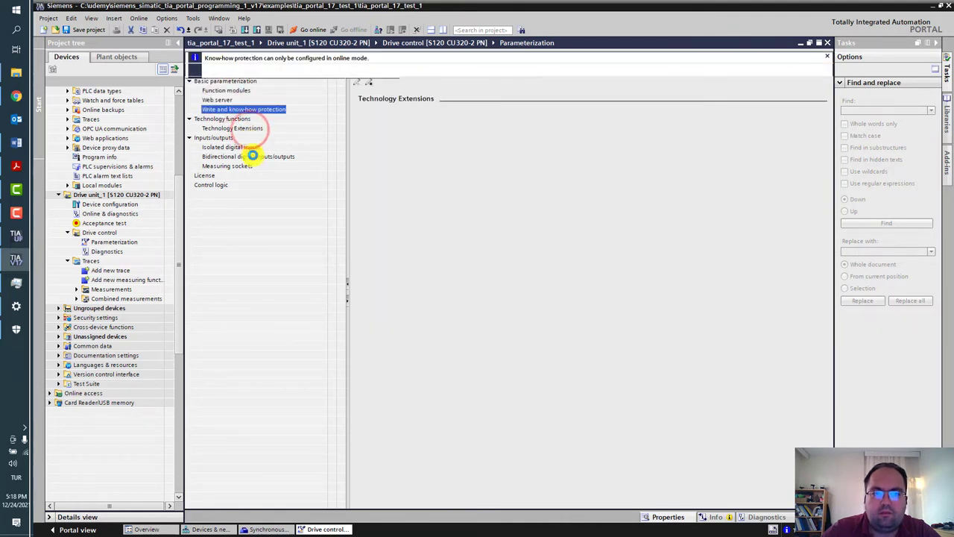
left_click(255, 157)
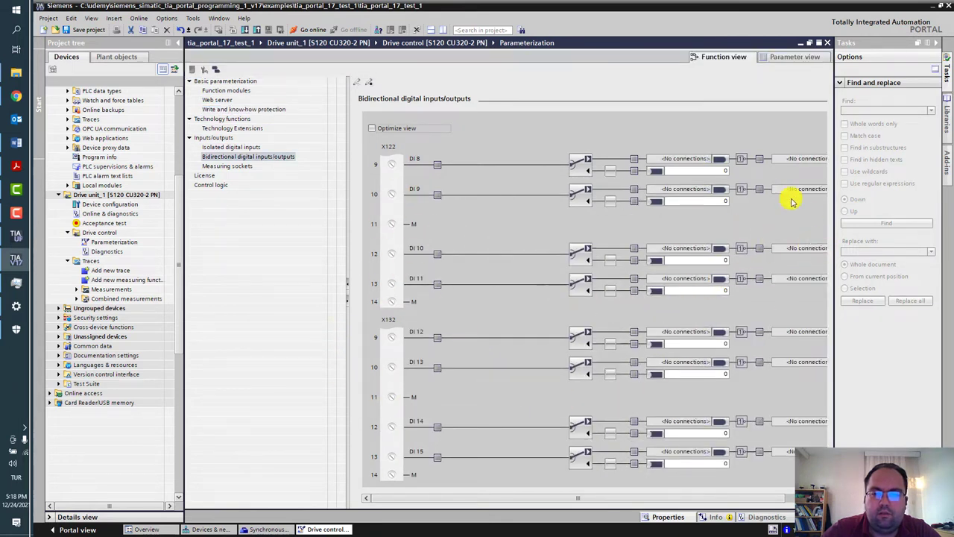
Return to the portal view and, under Visualization, choose the 12" TP1200 Comfort panel 6AV2 124-0MC01-0AX0 as the new HMI device
left_click(80, 529)
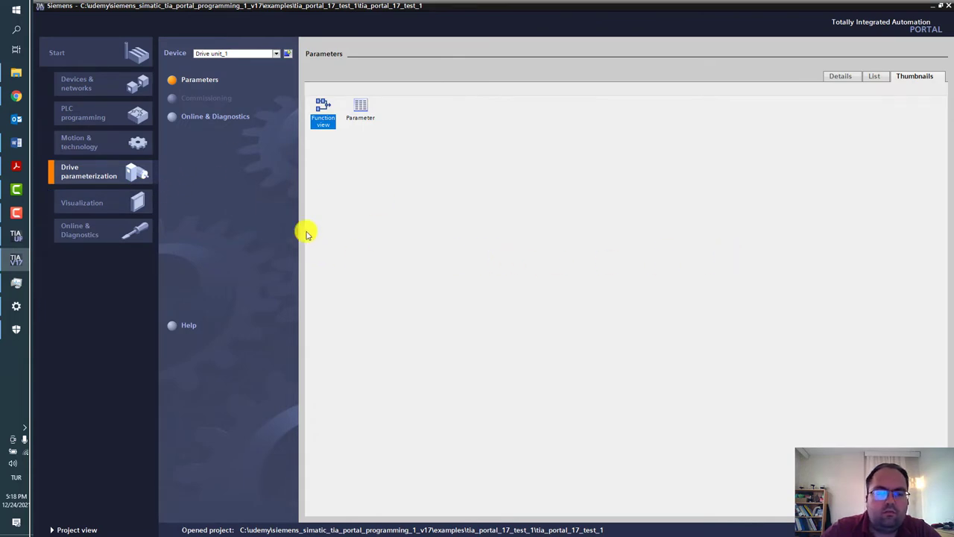
left_click(220, 195)
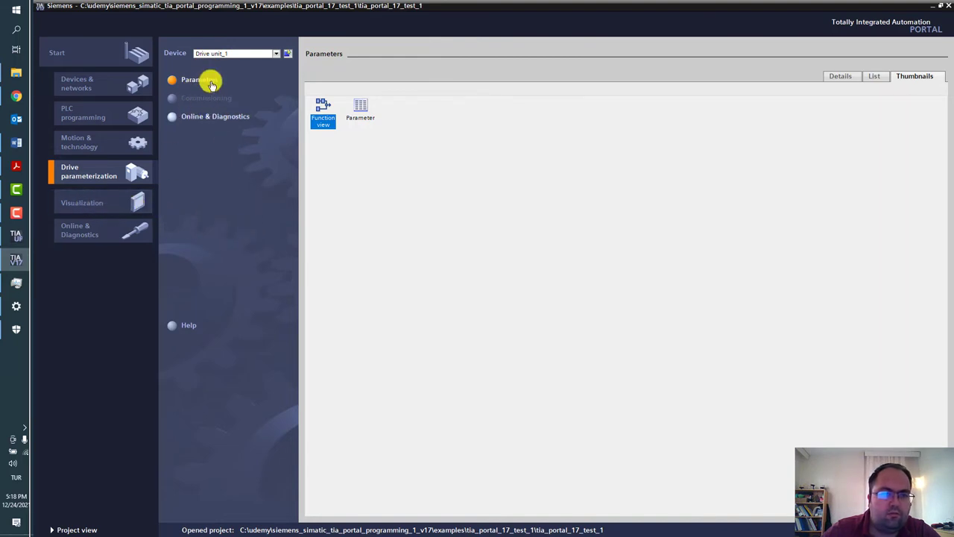
left_click(113, 203)
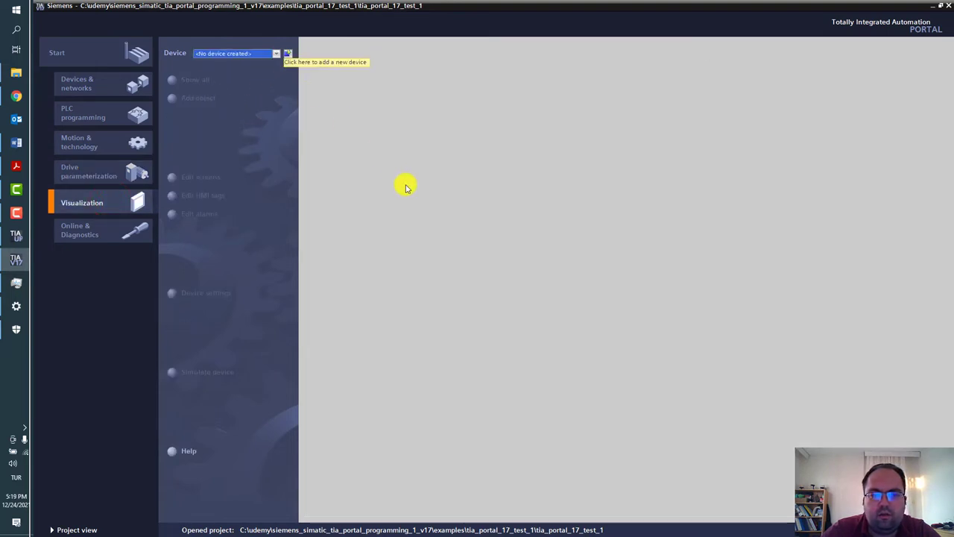
left_click(288, 53)
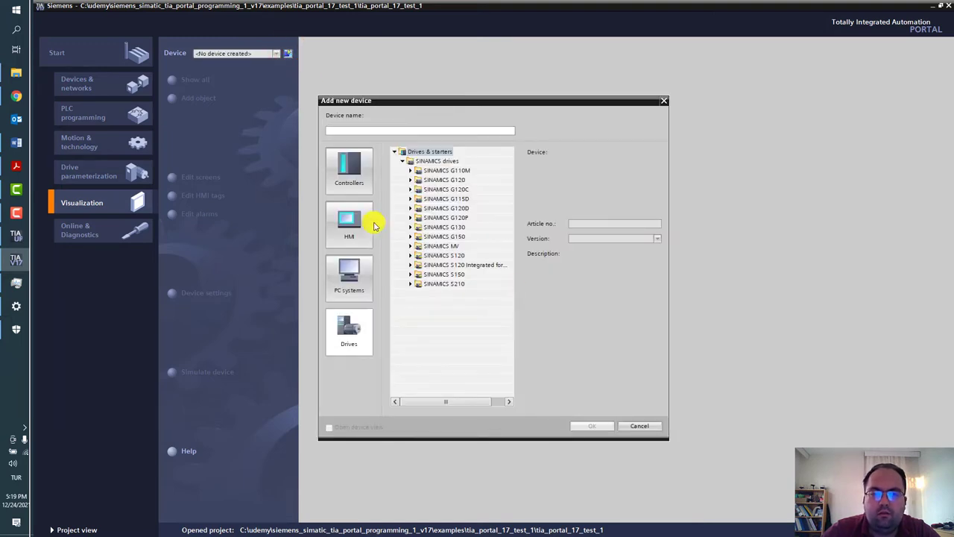
left_click(356, 225)
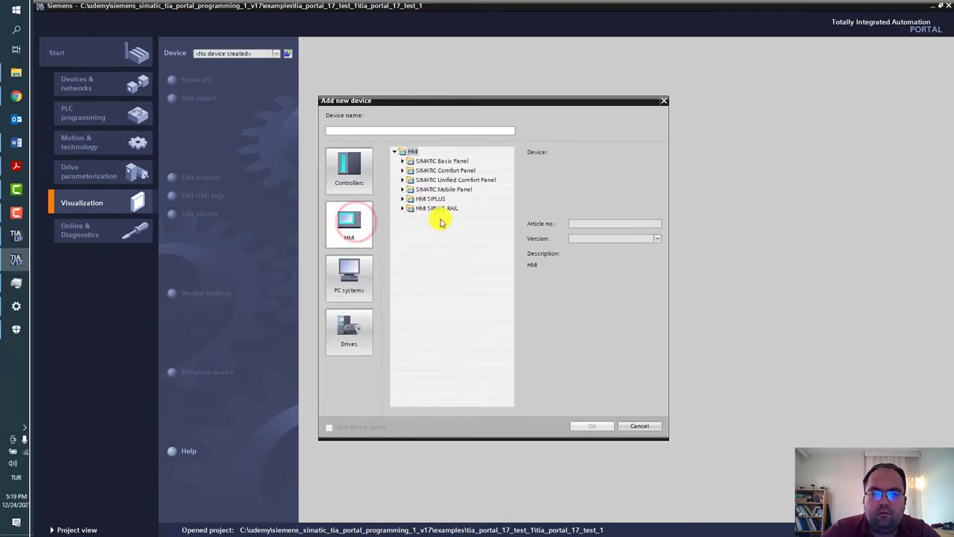
left_click(404, 170)
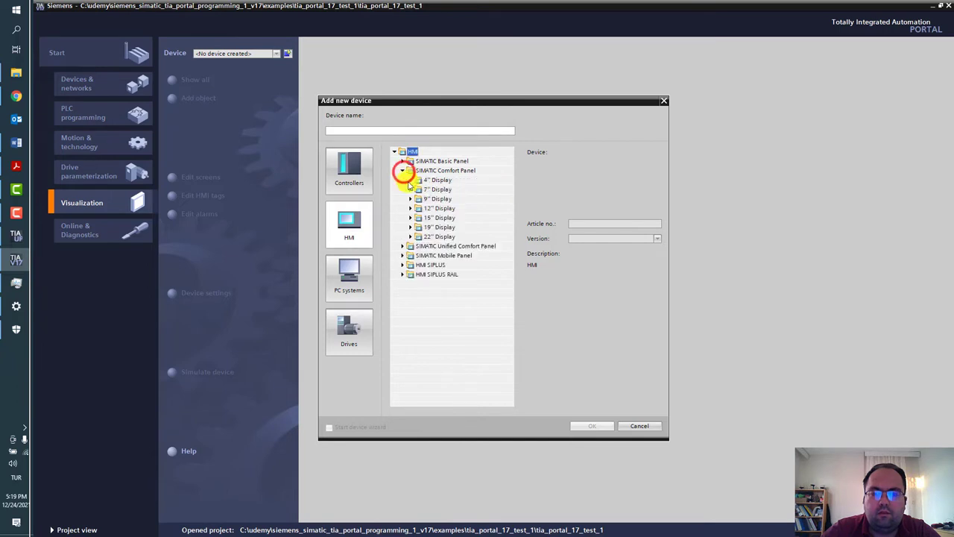
left_click(410, 208)
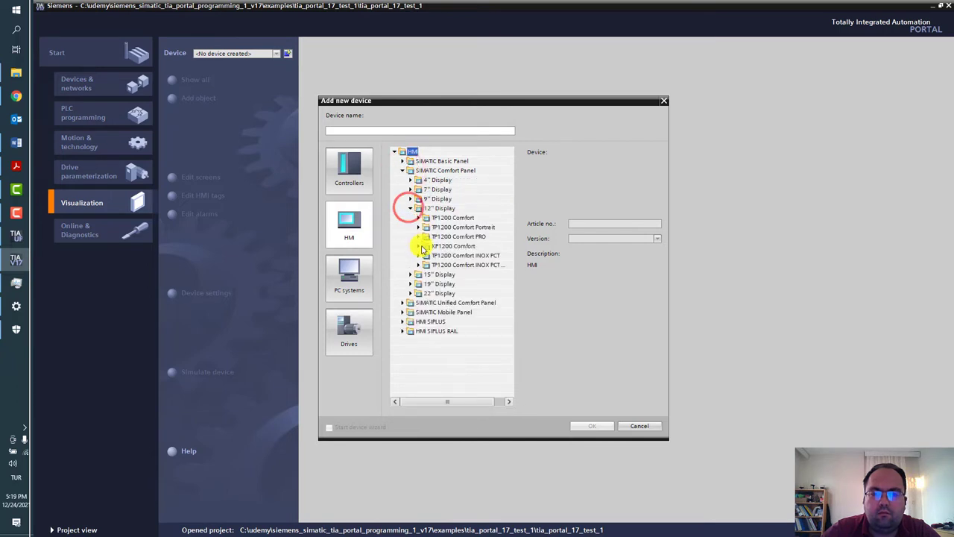
left_click(419, 217)
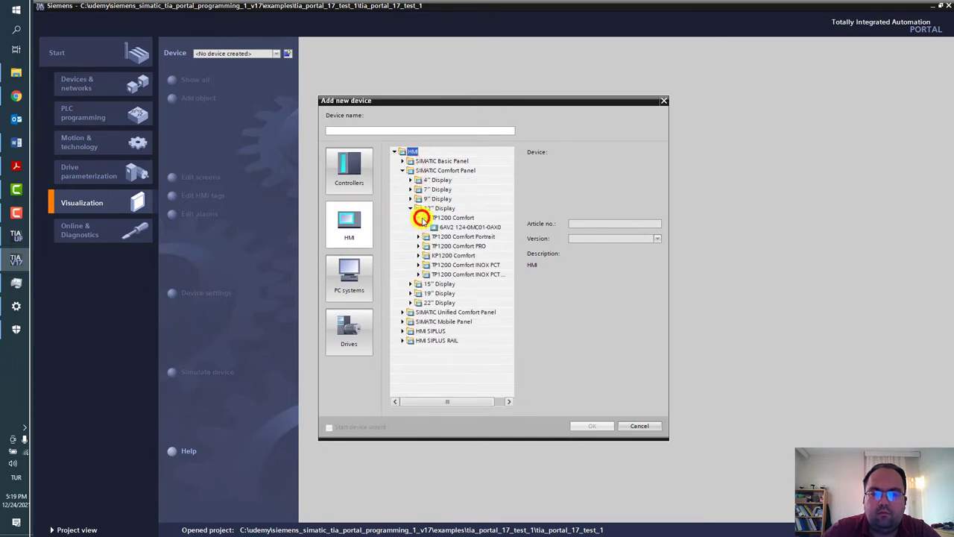
left_click(466, 227)
Examine the versions offered for the TP1200 Comfort, keeping 17.0.0.0, and inspect its article number
left_click(657, 239)
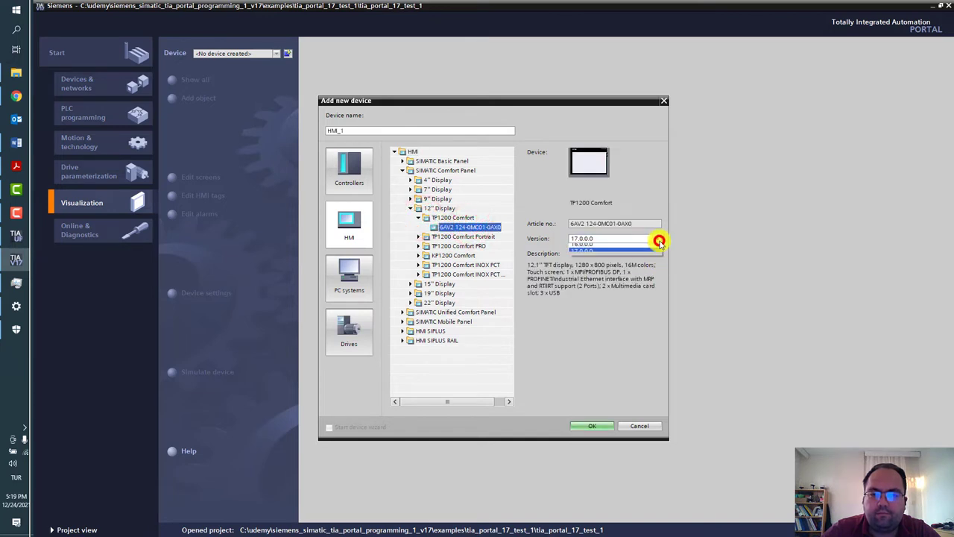
left_click(657, 238)
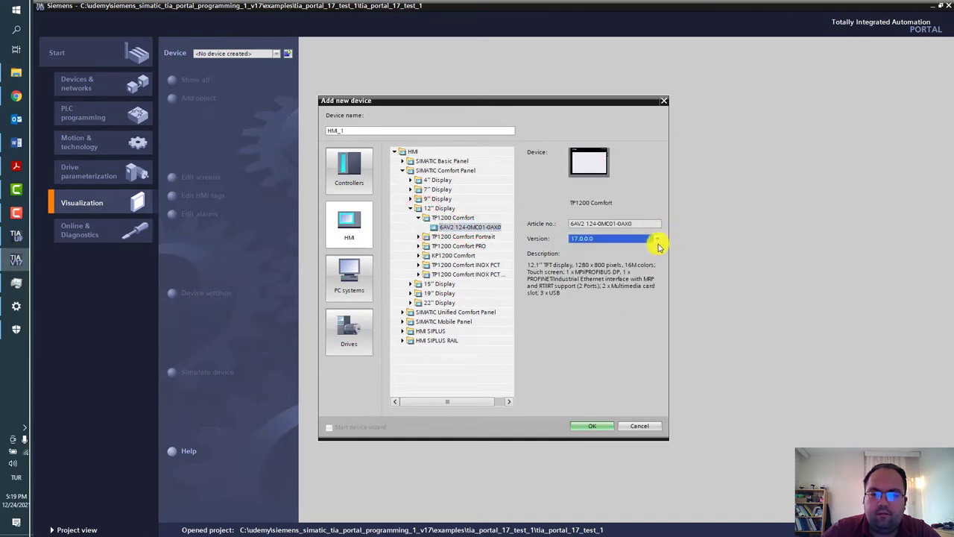
left_click(658, 238)
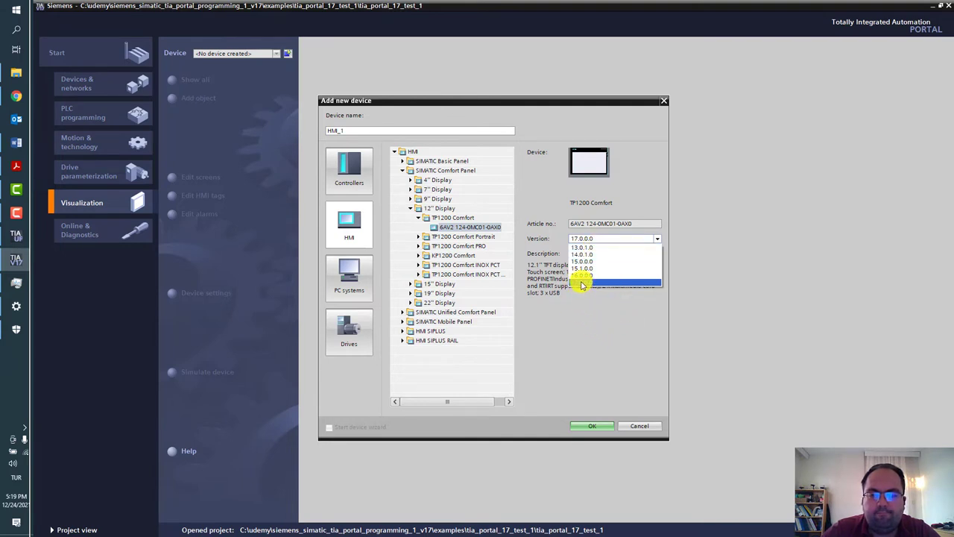
left_click(605, 325)
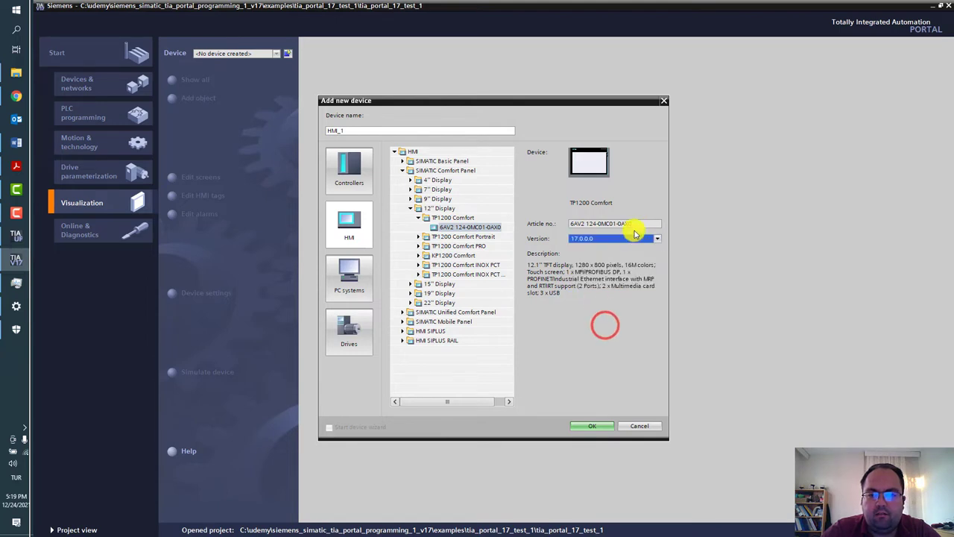
left_click(633, 222)
left_click_drag(643, 222, 561, 223)
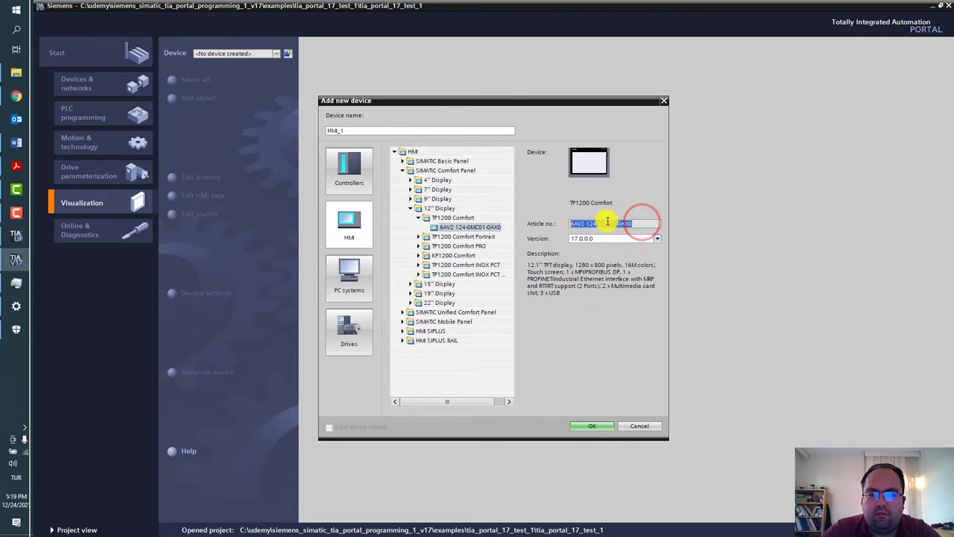
mouse_move(648, 222)
left_mouse_down()
mouse_move(583, 223)
mouse_move(630, 222)
mouse_move(606, 223)
mouse_move(618, 222)
left_mouse_up()
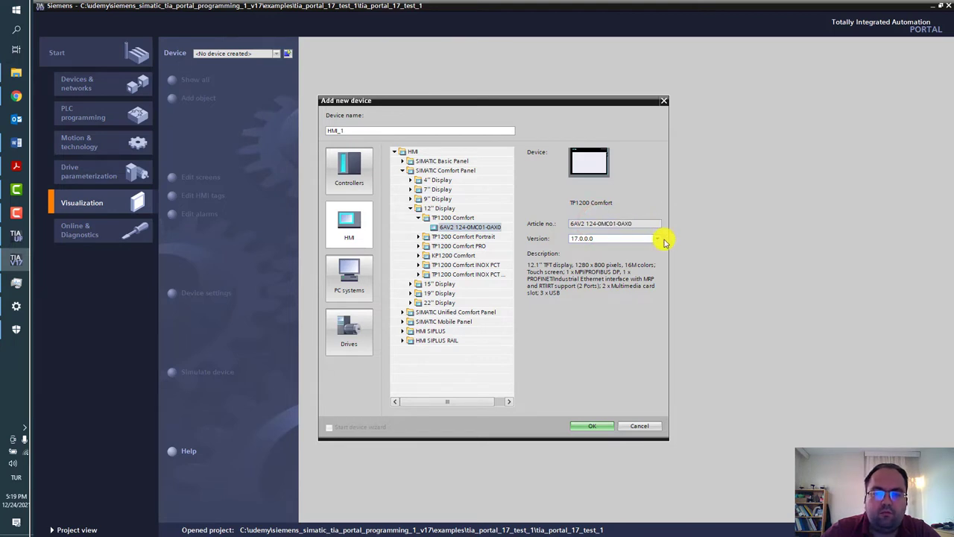
Add the TP1200 Comfort panel 6AV2 124-0MC01-0AX0, version 17.0.0.0, to the project as HMI_1
left_click(658, 238)
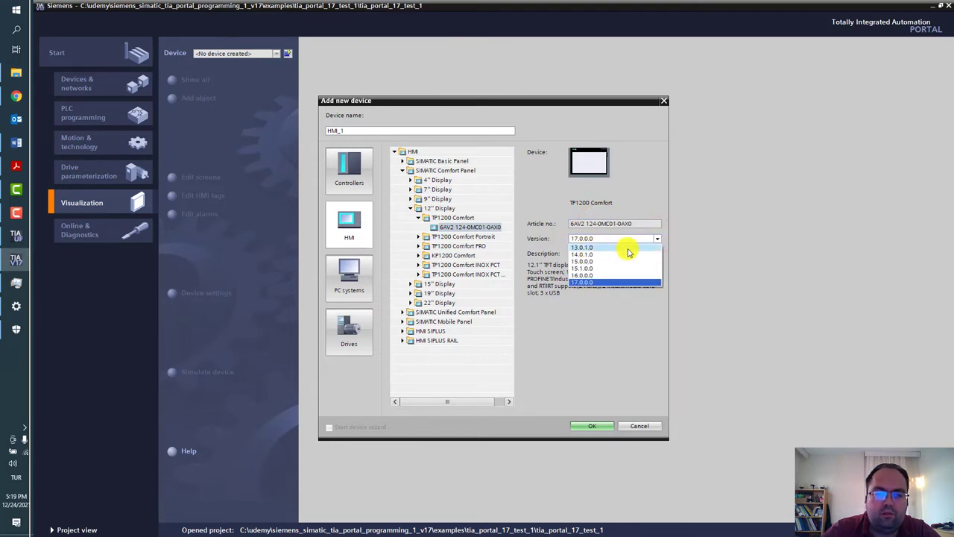
left_click(615, 345)
left_click(587, 427)
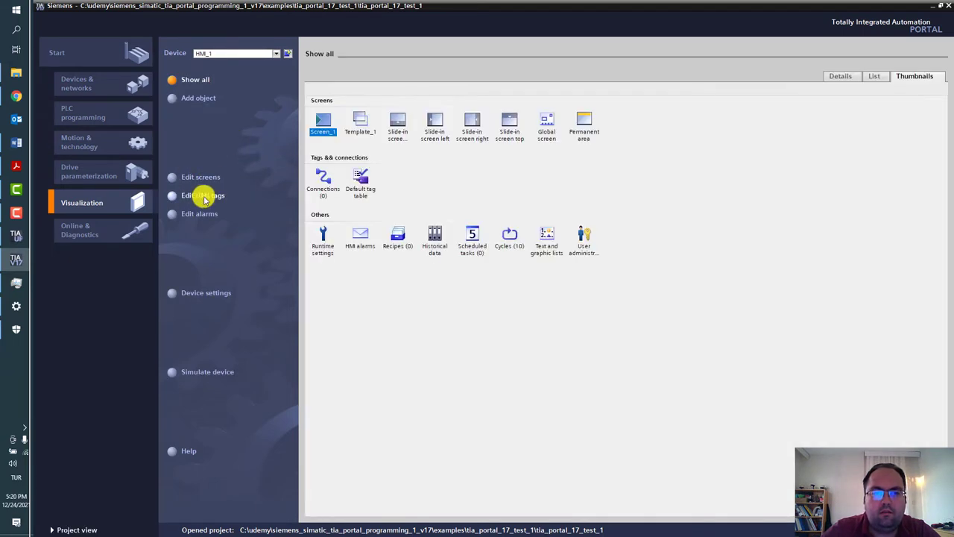
Open Screen_1 and the runtime settings of HMI_1 to inspect them, and return to the portal view's Visualization overview
double_click(336, 139)
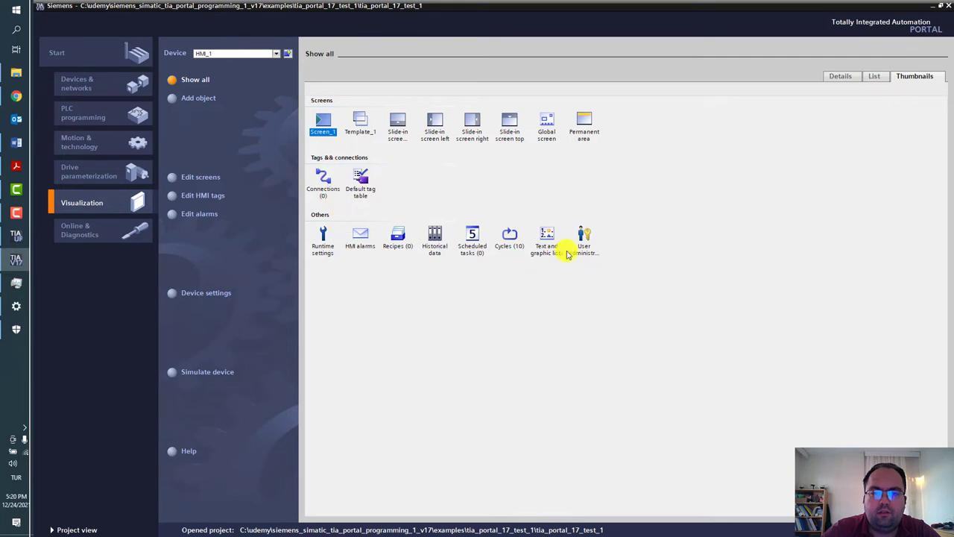
double_click(326, 237)
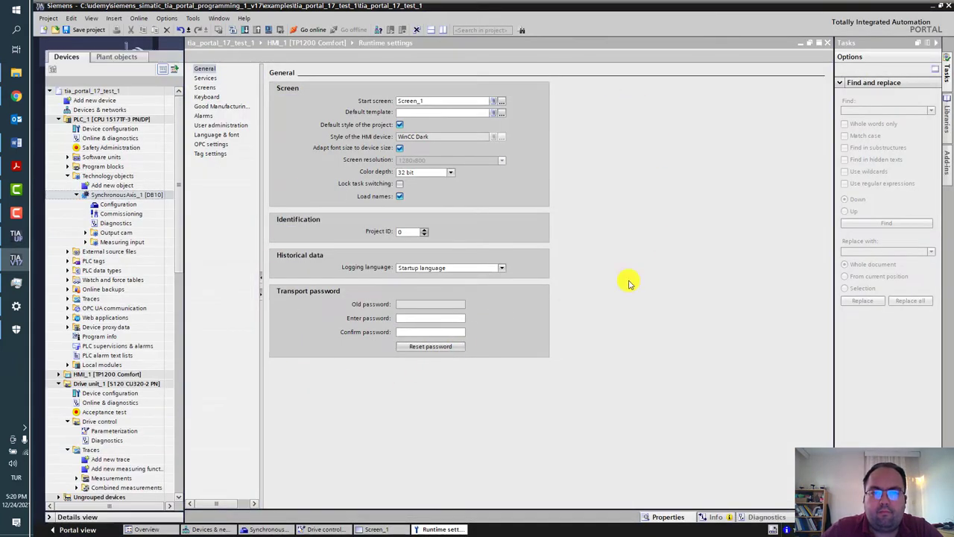
left_click(95, 530)
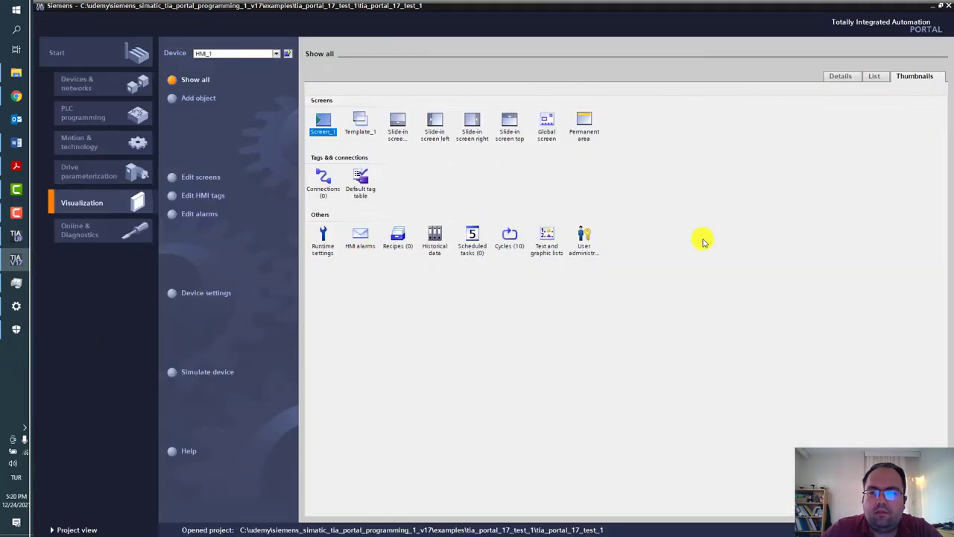
left_click(554, 350)
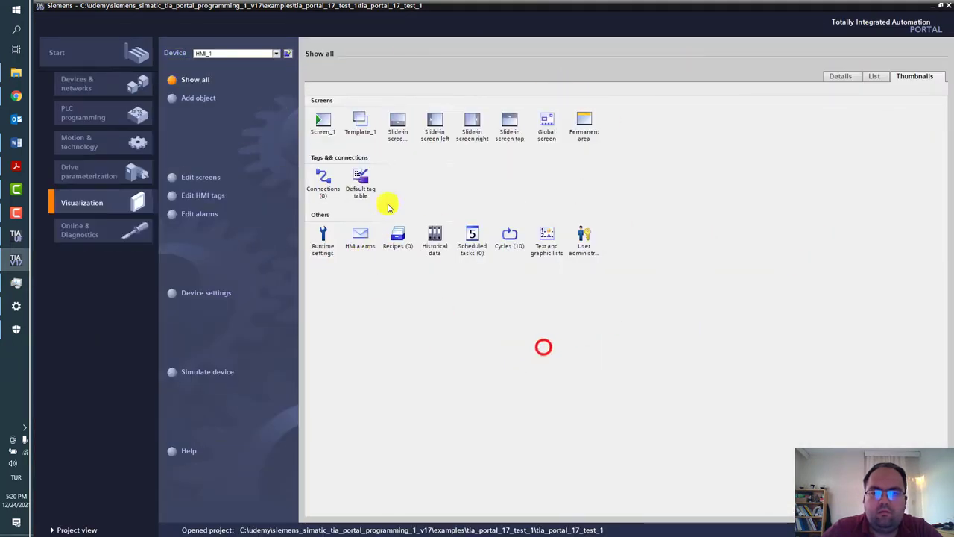
Search for accessible devices under Online & Diagnostics using interface type PN/IE and the Killer Wireless-n/a/ac 1535 network adapter
left_click(95, 231)
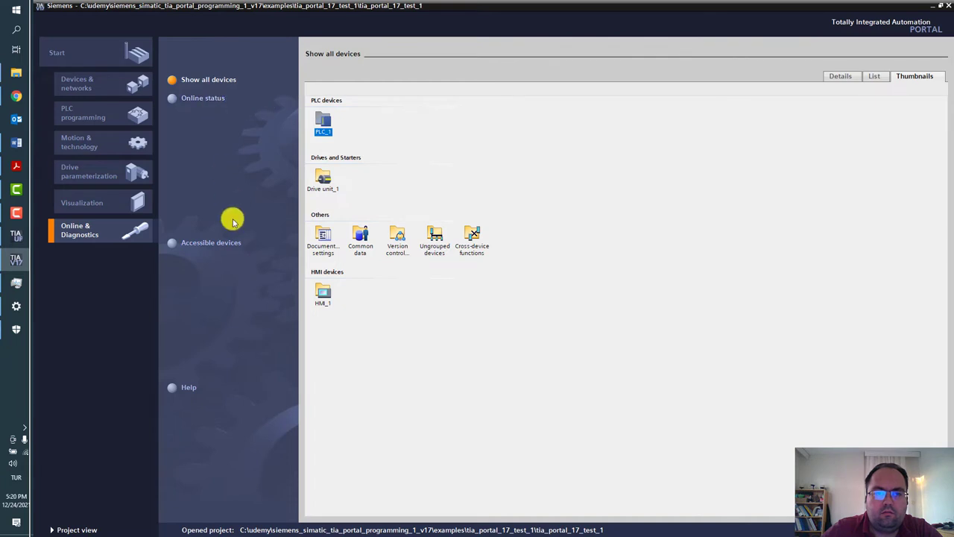
left_click(227, 244)
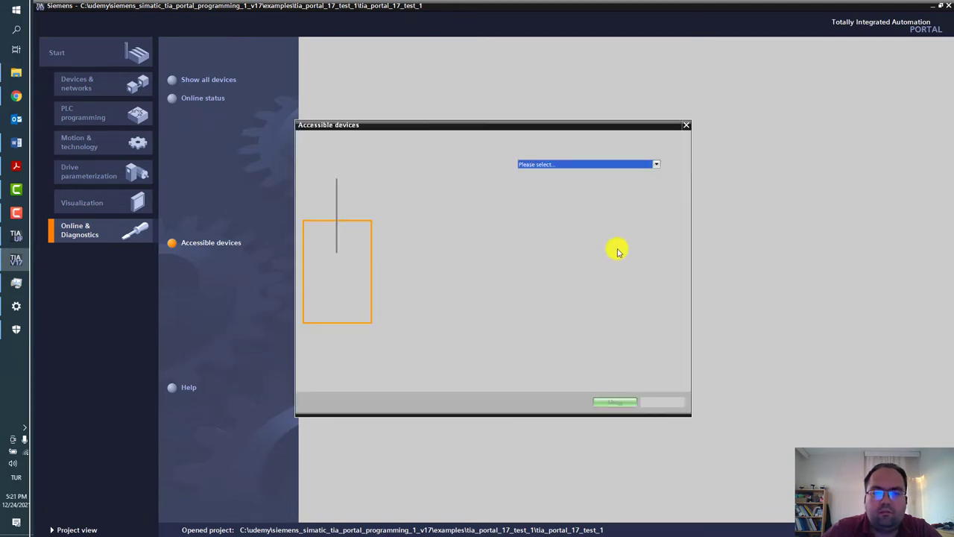
left_click(600, 166)
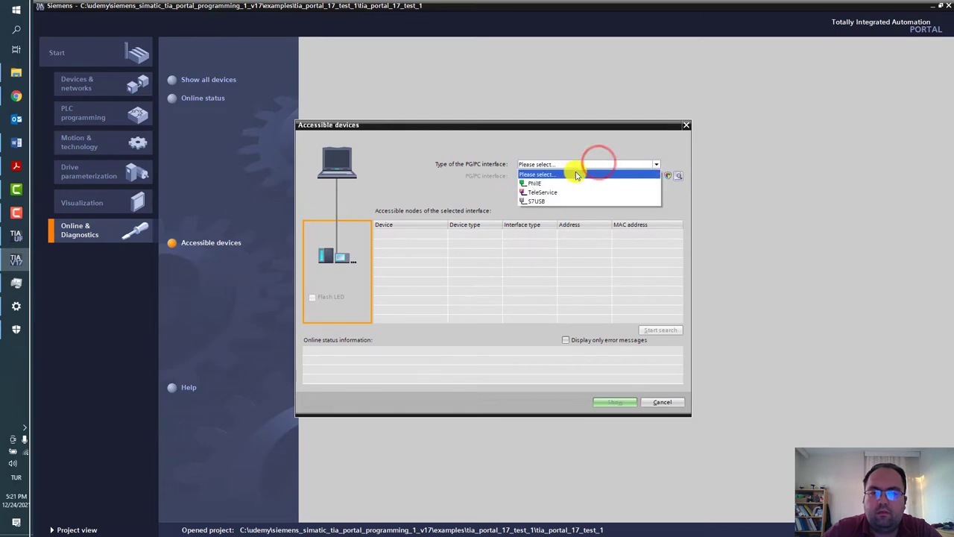
left_click(539, 183)
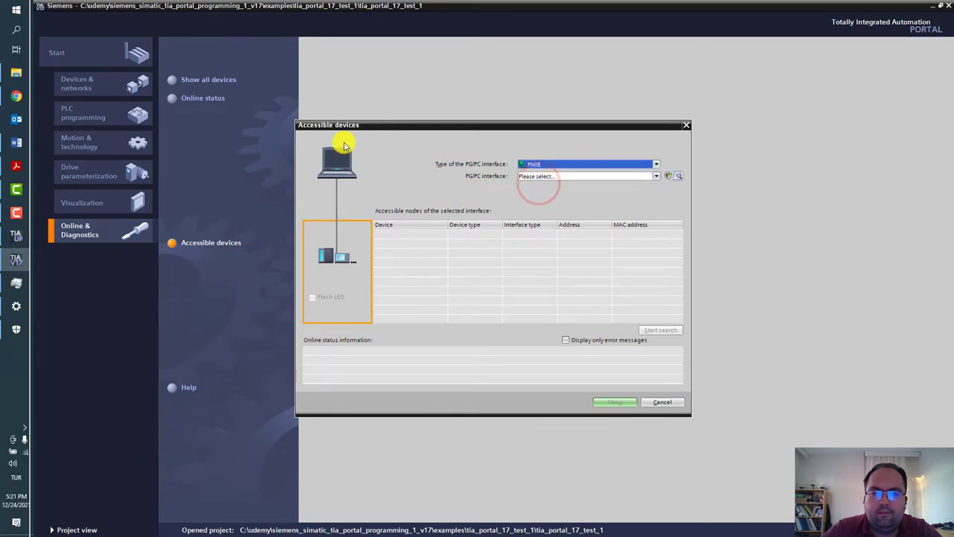
left_click(430, 125)
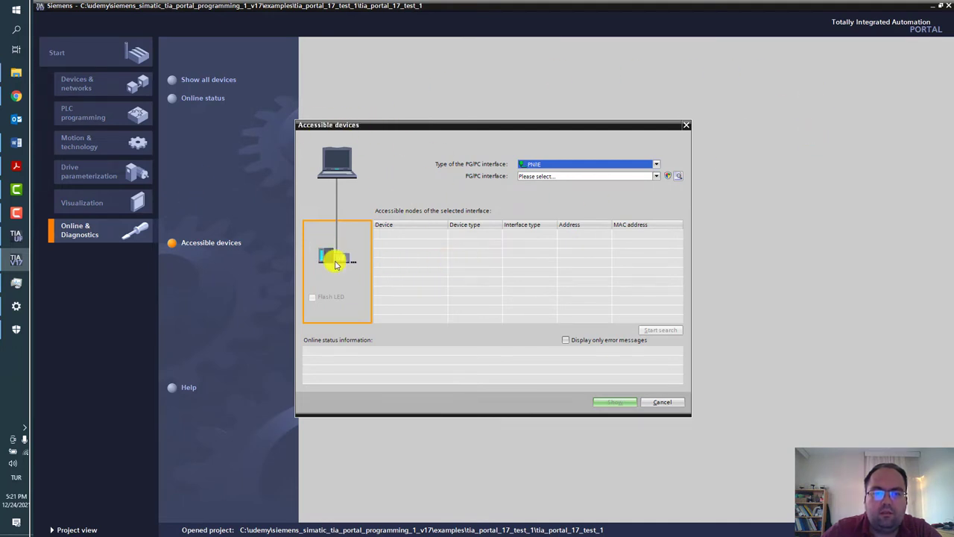
left_click(611, 176)
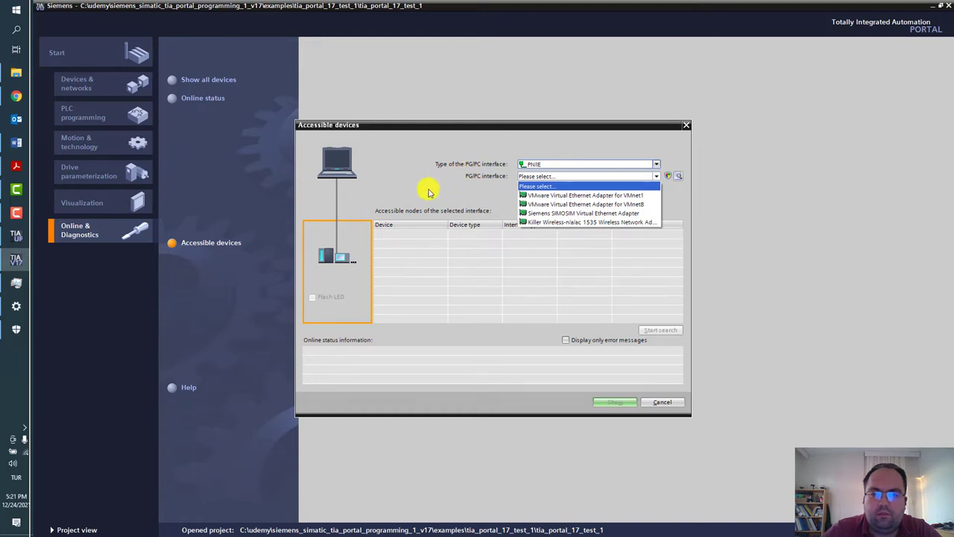
left_click(638, 223)
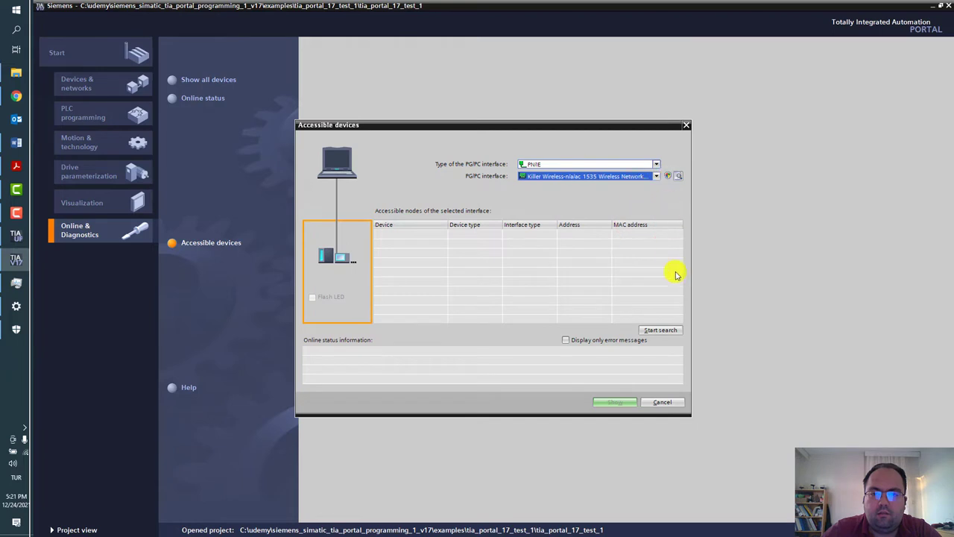
left_click(672, 332)
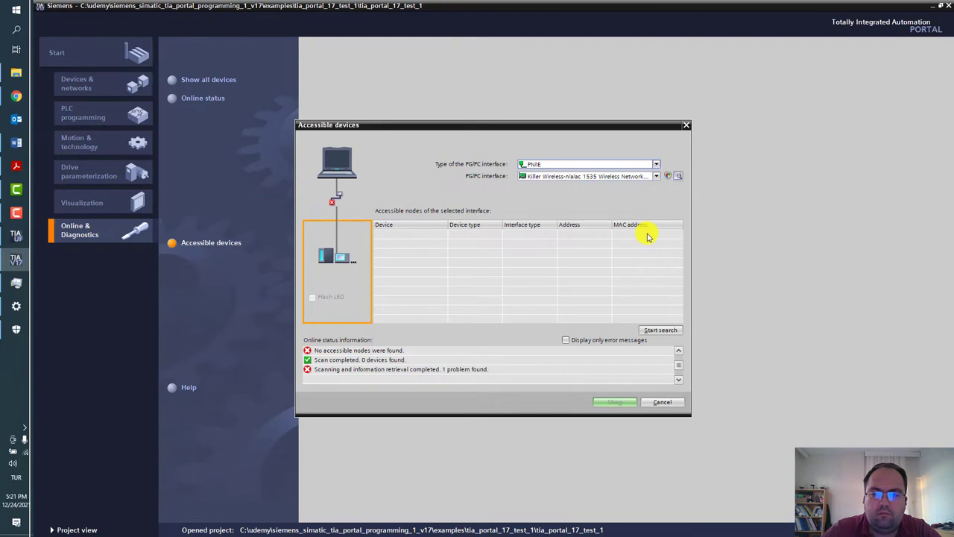
Read the scan's online status messages and close the accessible devices dialog
left_click(588, 267)
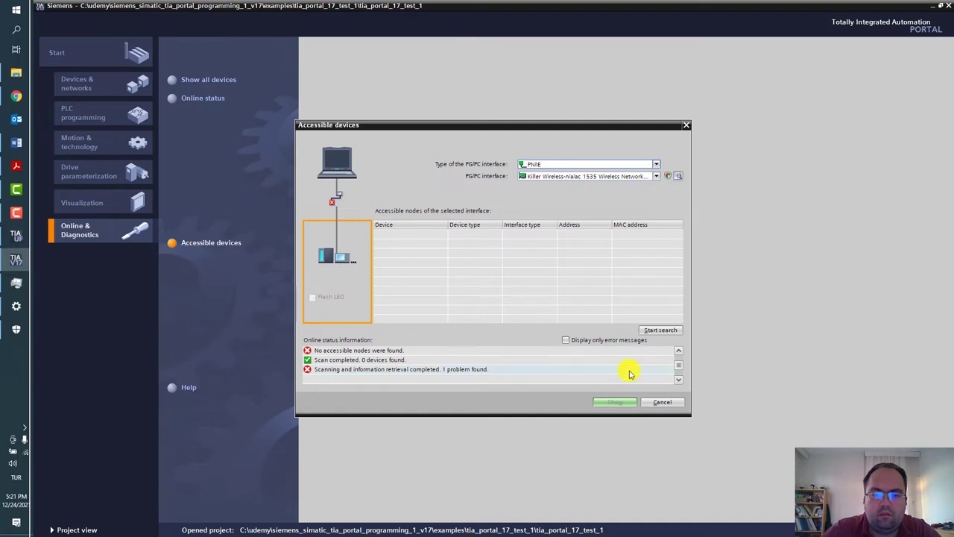
left_click(681, 380)
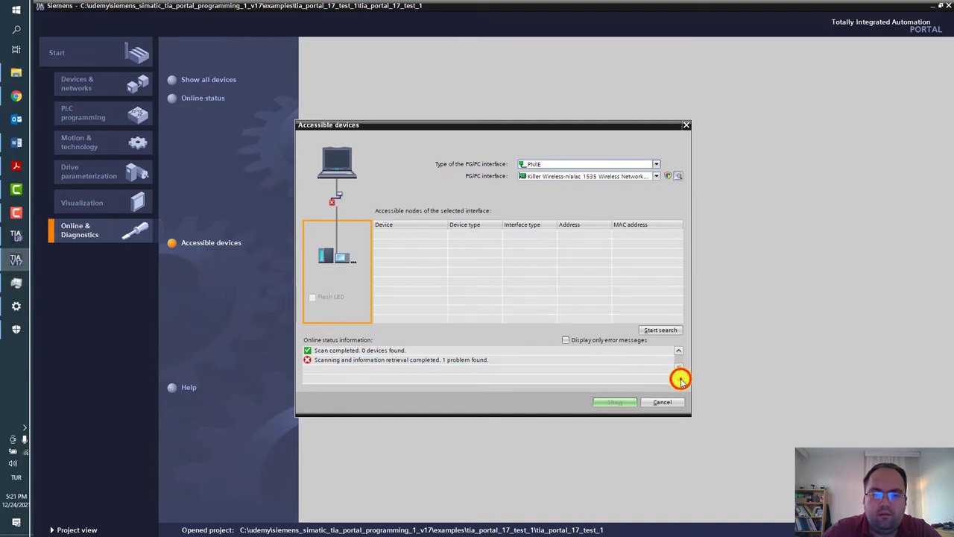
left_click(681, 380)
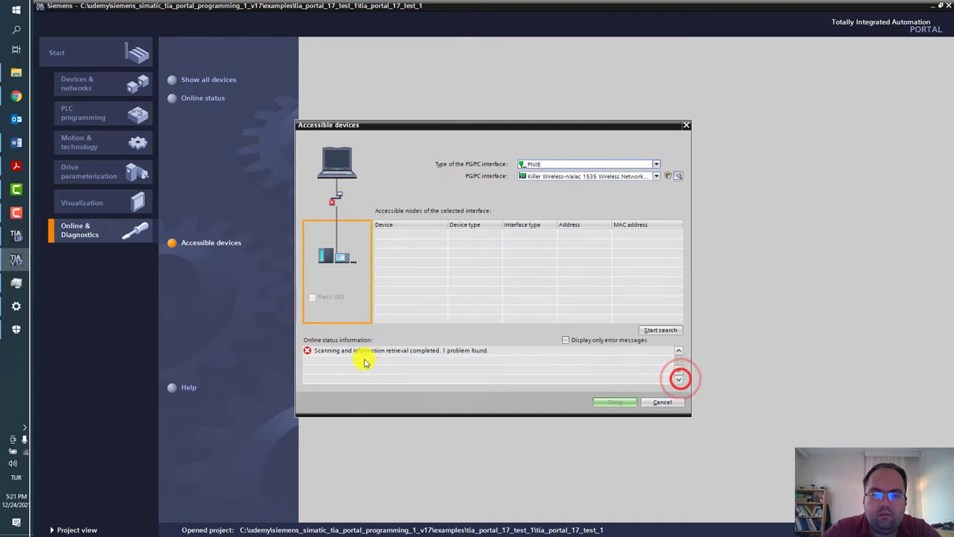
left_click(668, 397)
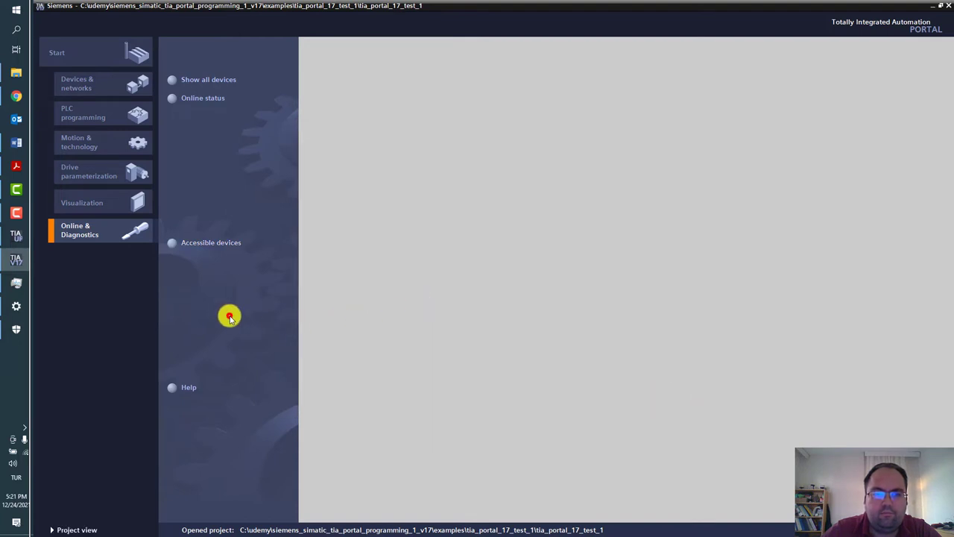
Go back to the Start portal and review the recently used projects that can be opened
left_click(59, 51)
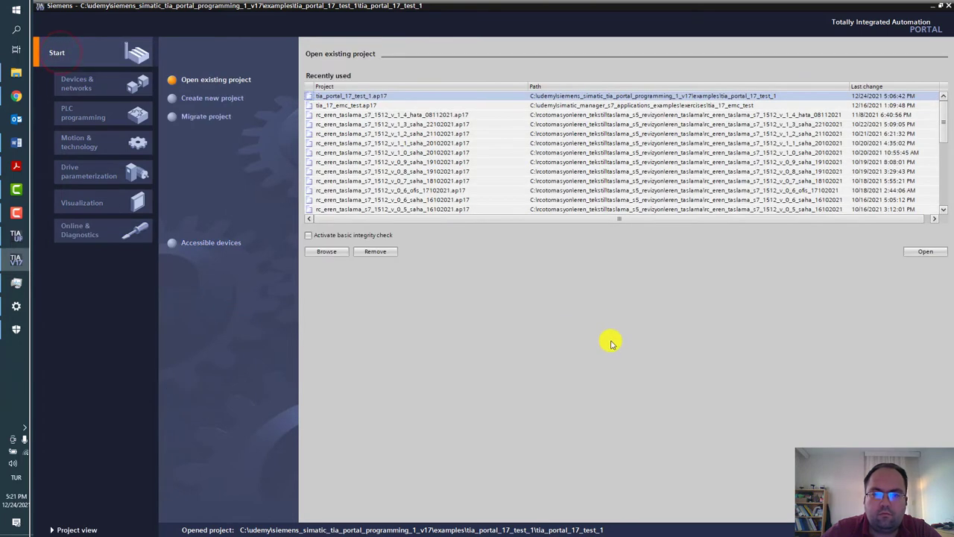
left_click(654, 354)
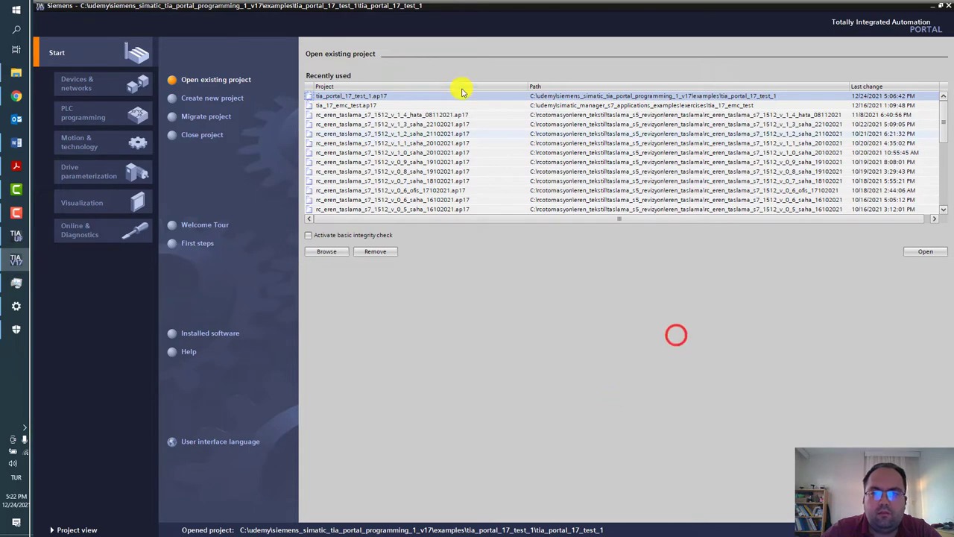
left_click_drag(945, 130, 946, 111)
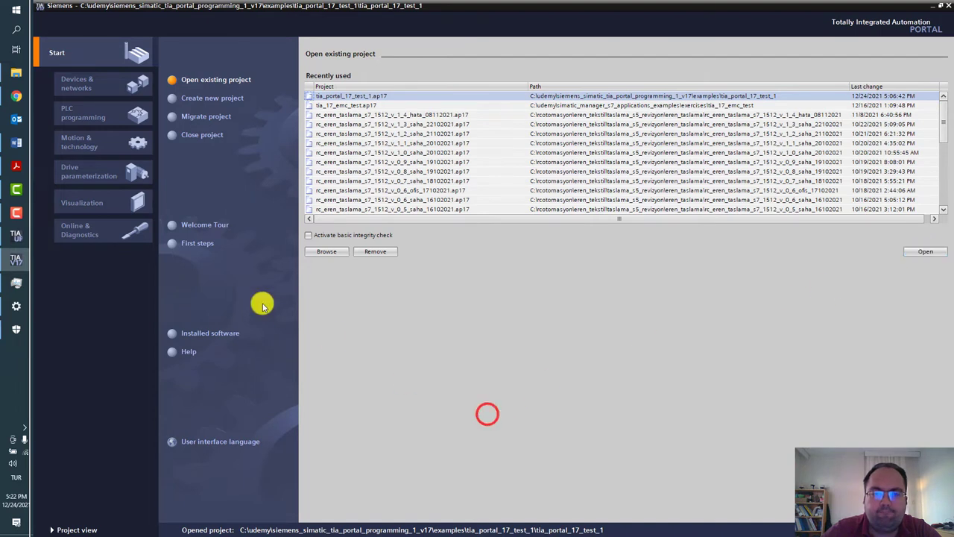
Examine the project migration page and the file types accepted as migration source, without selecting a project
left_click(214, 118)
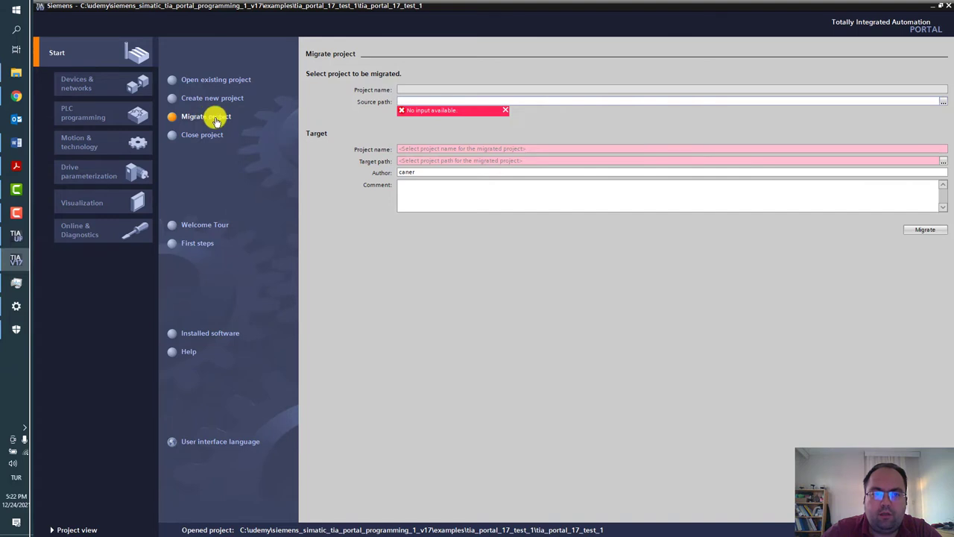
left_click(943, 100)
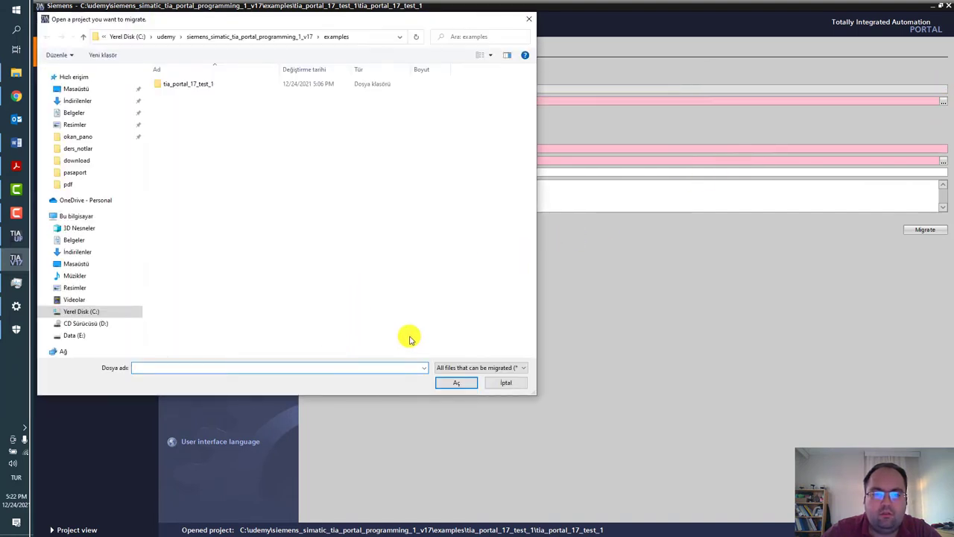
left_click(507, 368)
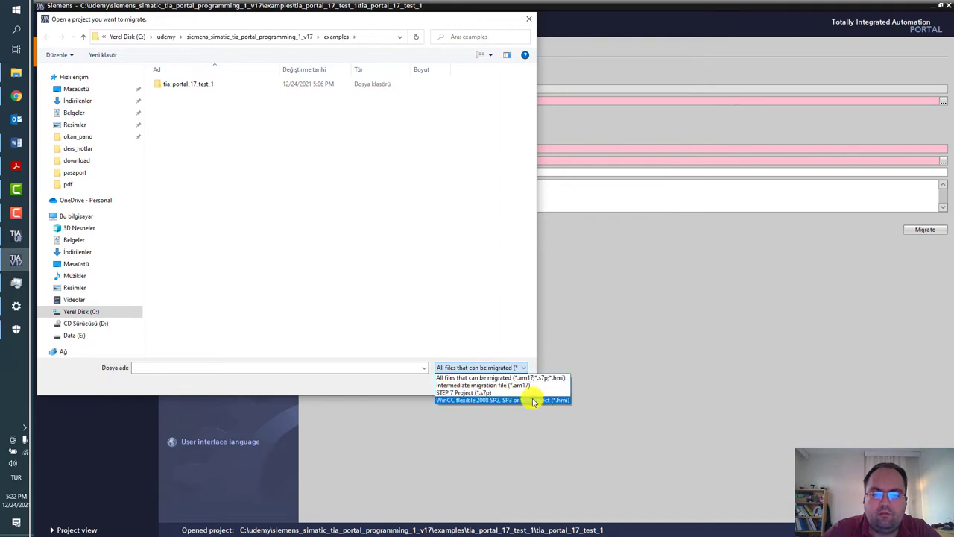
left_click(433, 254)
left_click(292, 261)
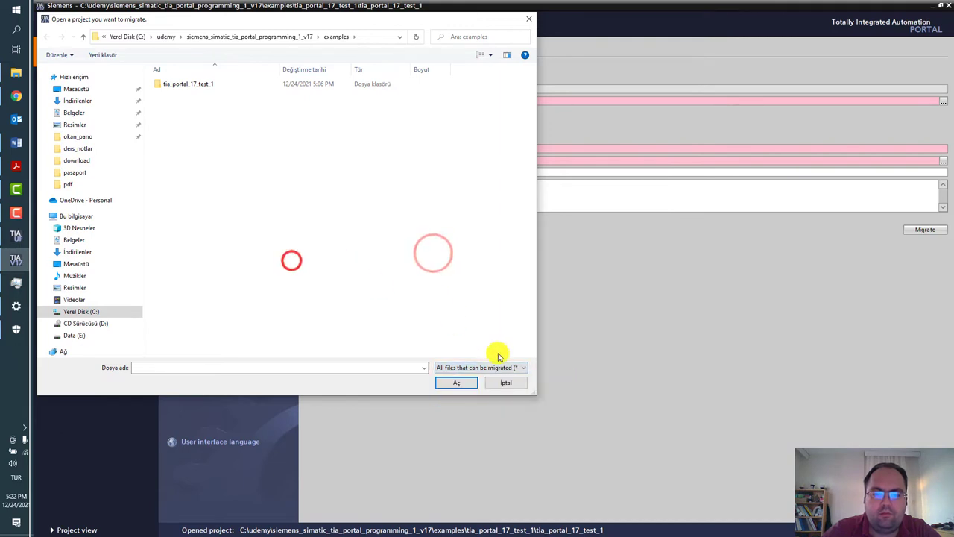
left_click(506, 382)
left_click(479, 264)
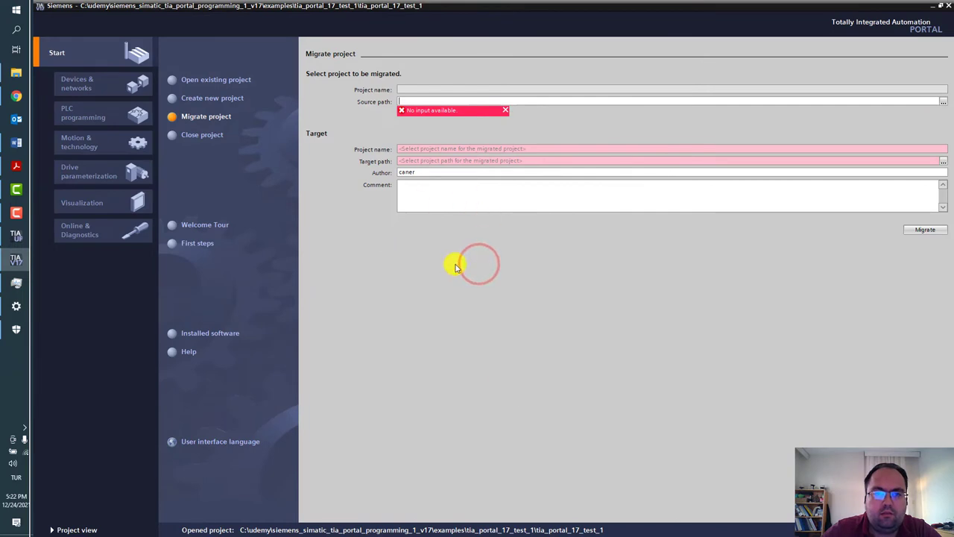
left_click(432, 302)
left_click(102, 400)
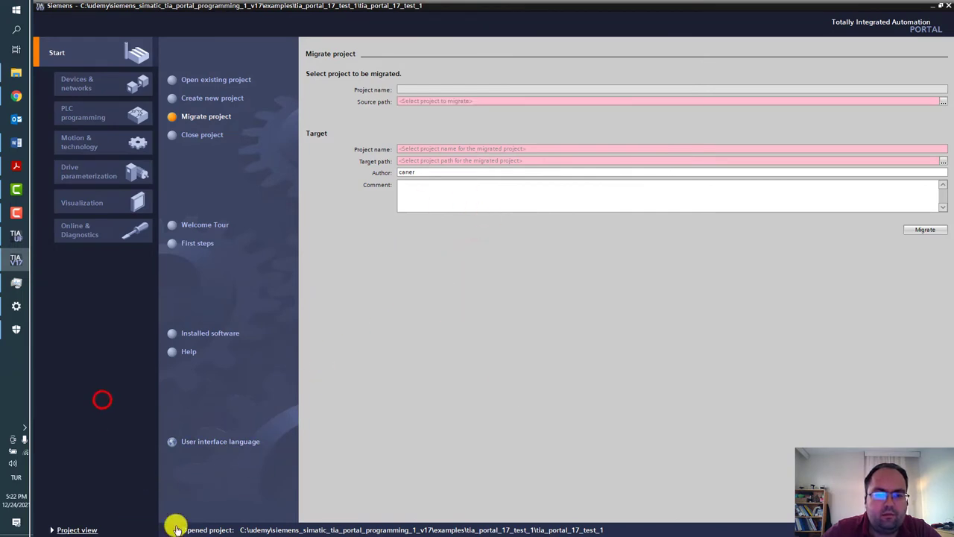
Switch to the project view and close all open editors
left_click(99, 530)
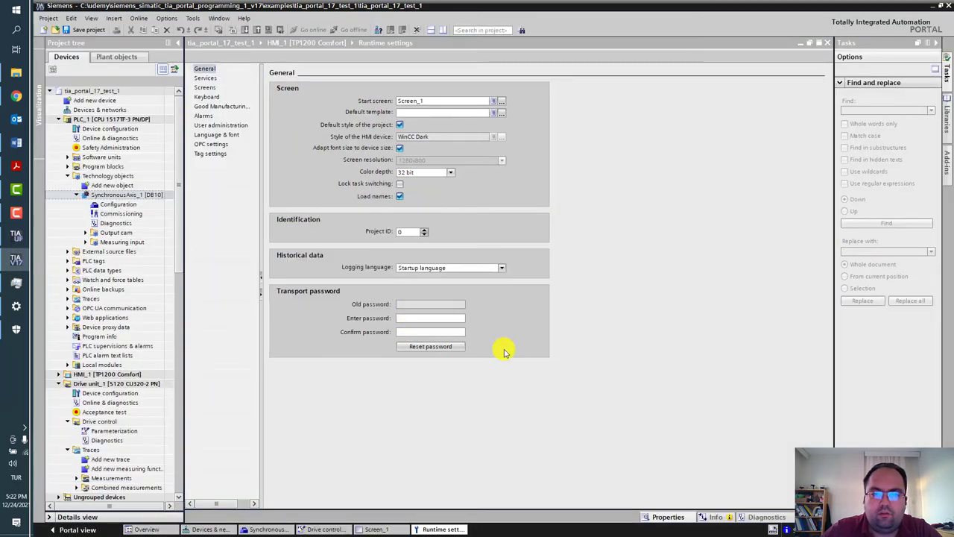
left_click(222, 18)
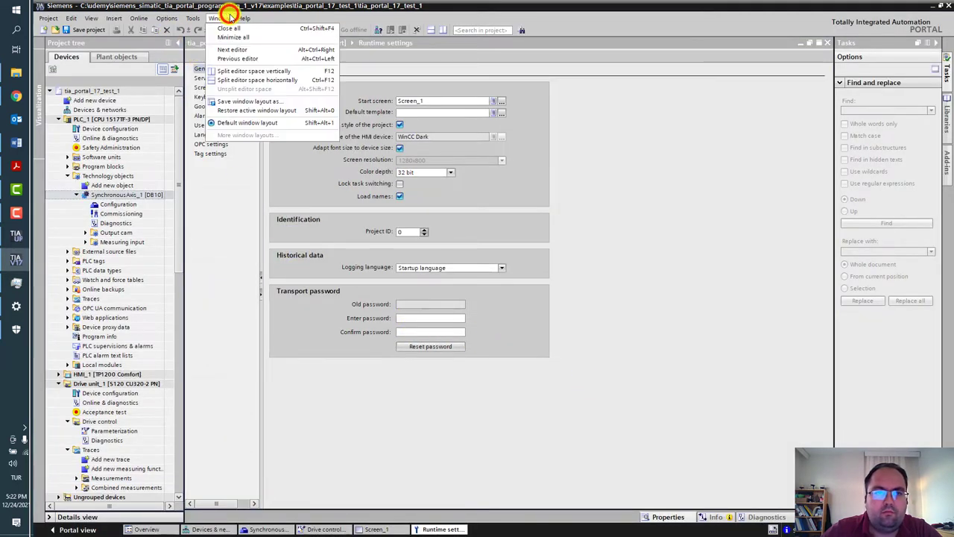
left_click(233, 29)
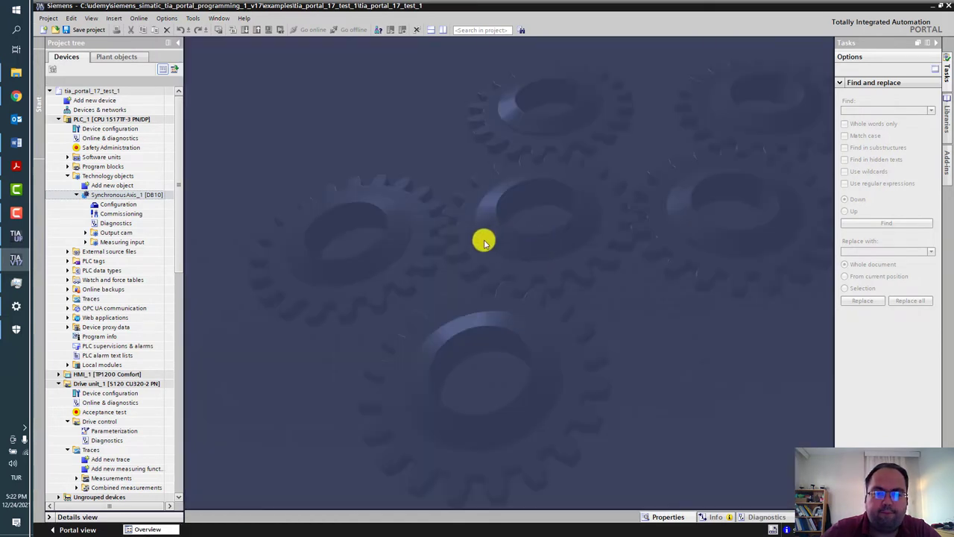
Widen the project tree and collapse PLC_1's Technology objects and the Drive unit_1 branch
left_click(445, 256)
left_click_drag(180, 199, 271, 195)
left_click(67, 176)
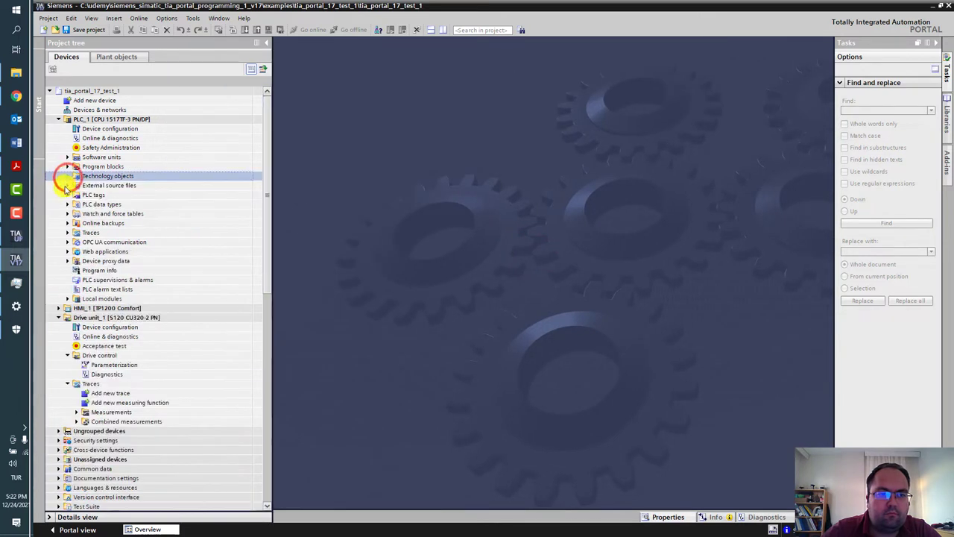
left_click(59, 317)
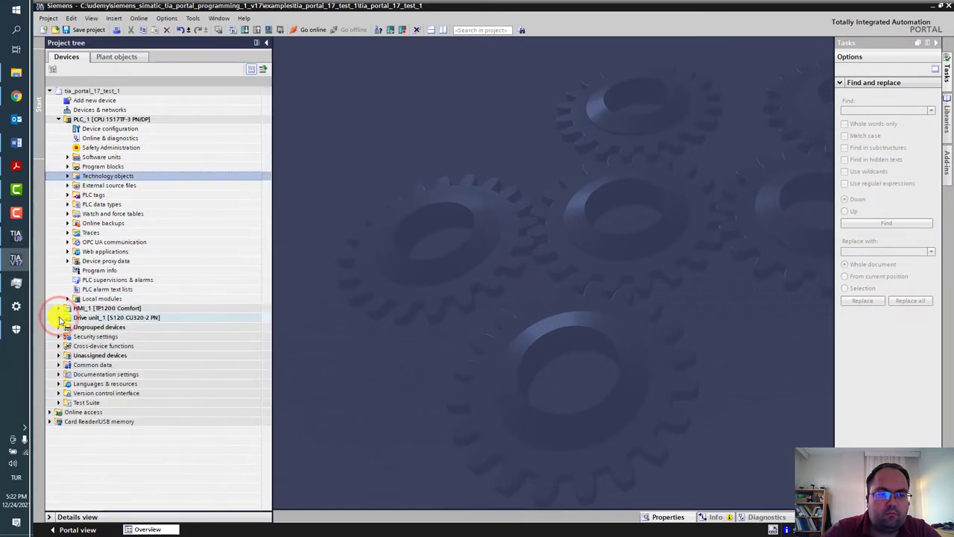
Check the plant objects of project tia_portal_17_test_1 and return to the device view of the project tree
left_click(95, 91)
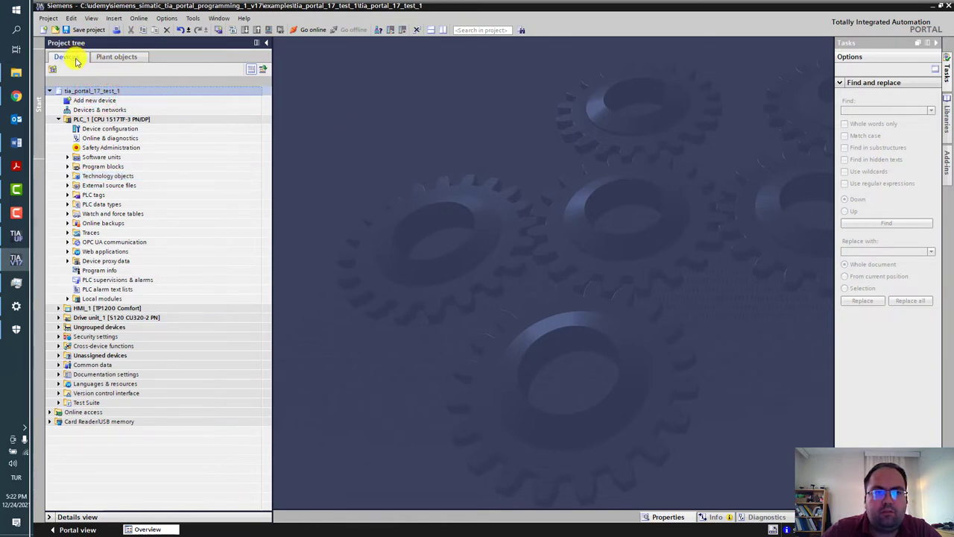
left_click(115, 57)
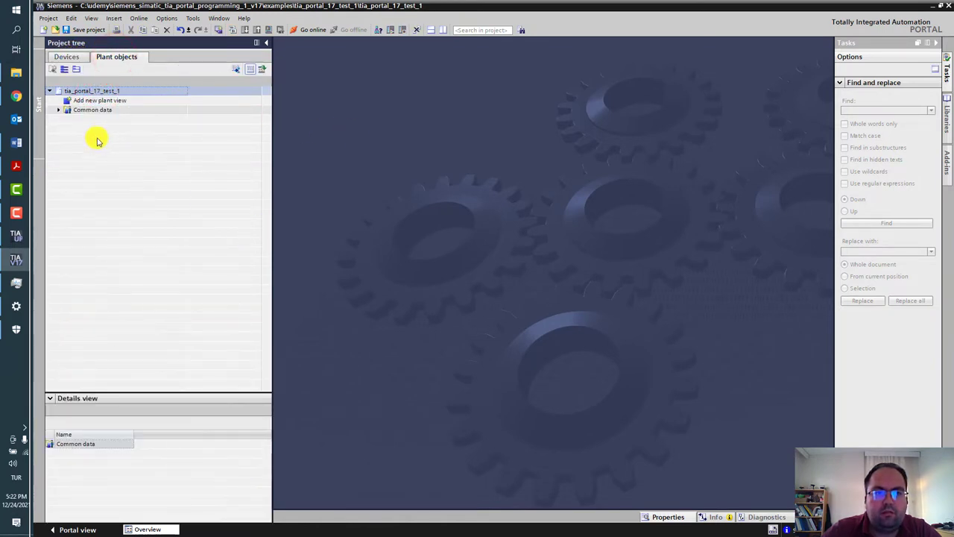
left_click(71, 56)
Open the project's properties and review its general data, project history, support packages and software products
right_click(116, 91)
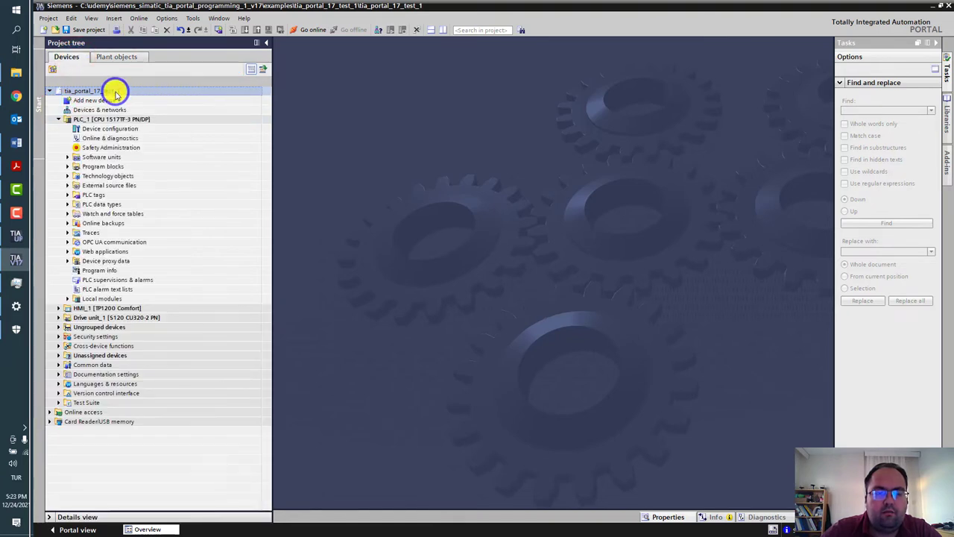
left_click(176, 256)
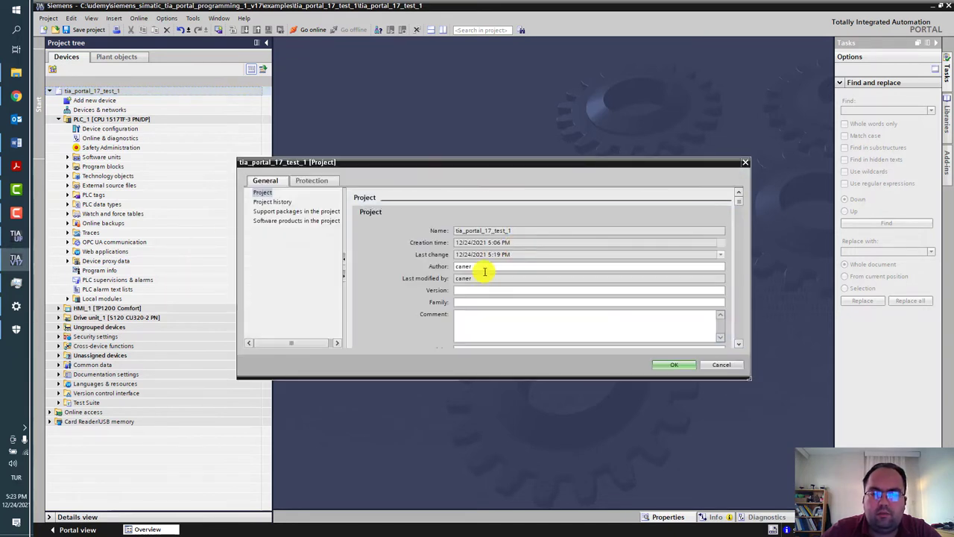
left_click(273, 202)
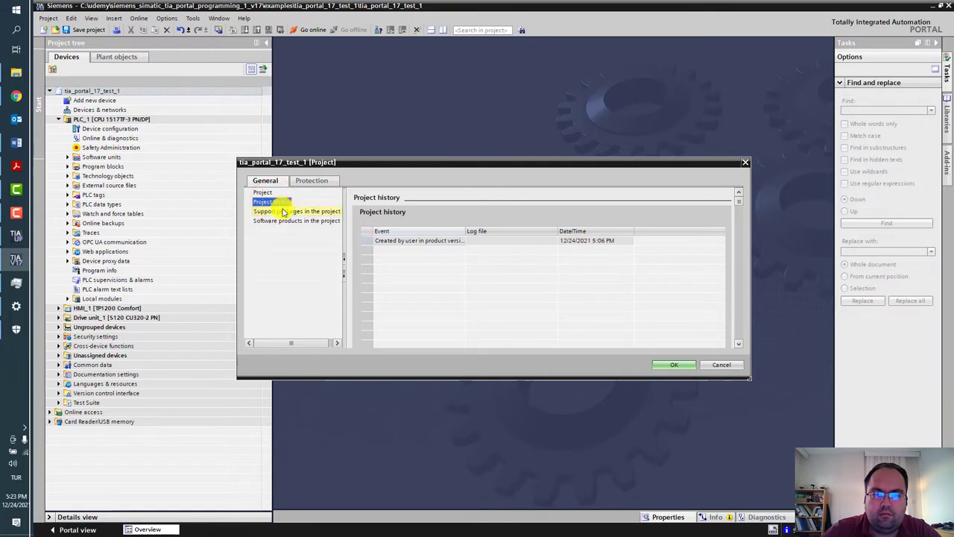
left_click(281, 212)
left_click_drag(422, 252, 490, 252)
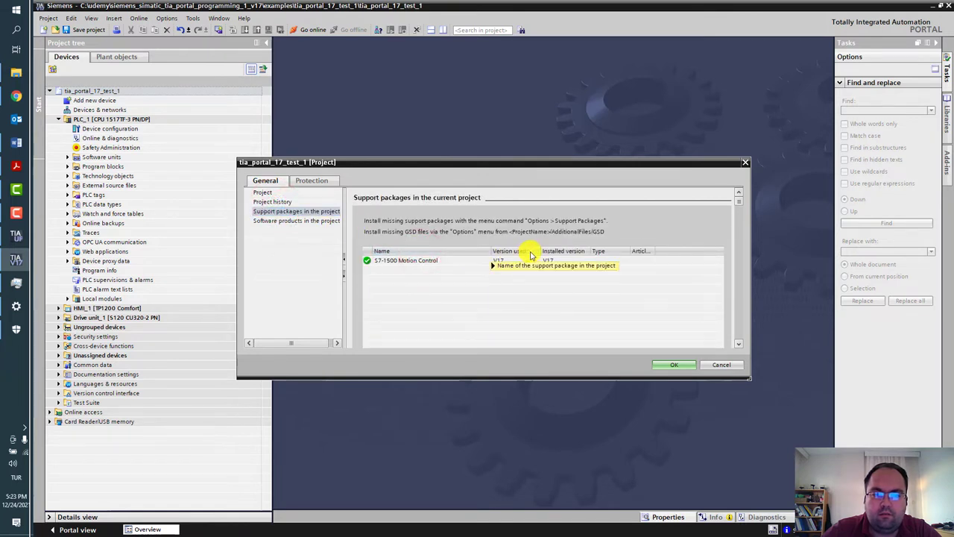
left_click(293, 221)
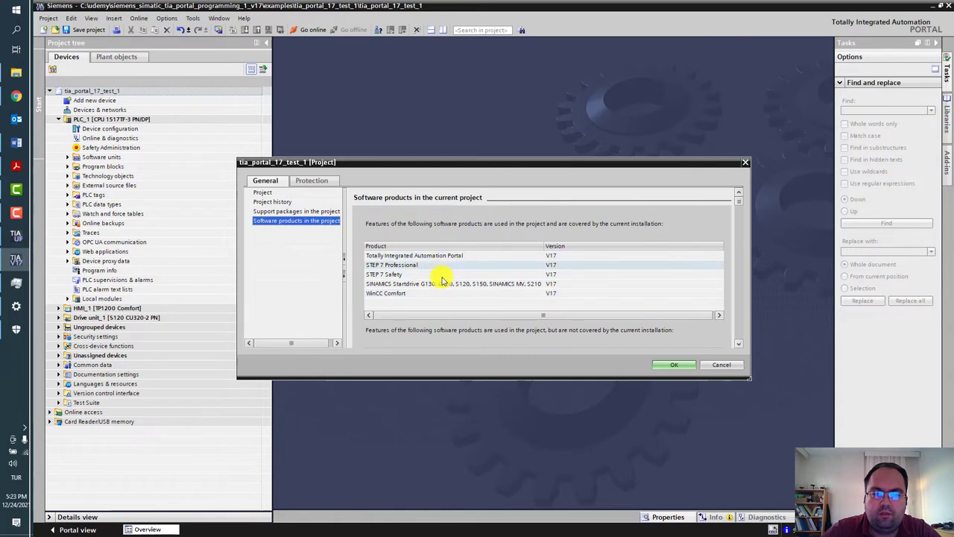
Enable simulation support during block compilation in the project's protection settings and save the project
left_click(317, 183)
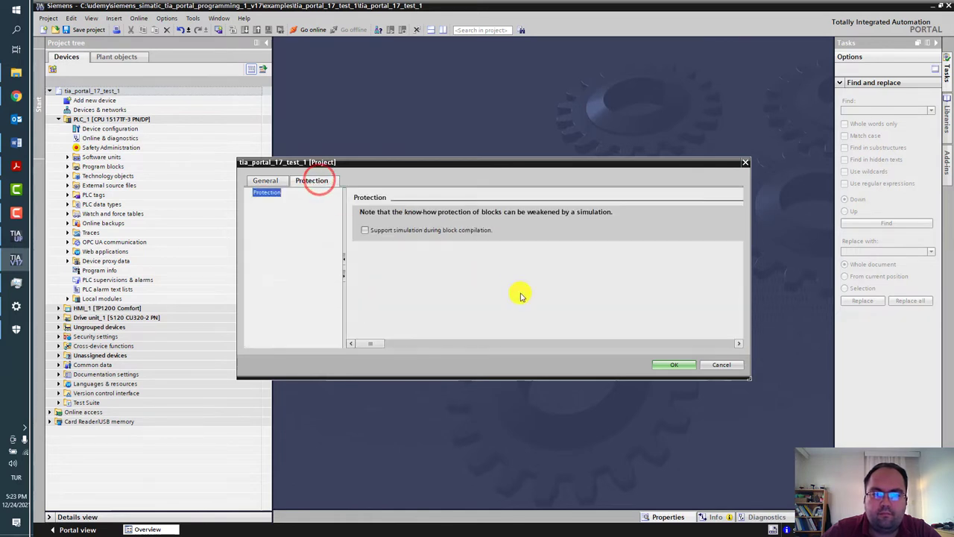
left_click(366, 231)
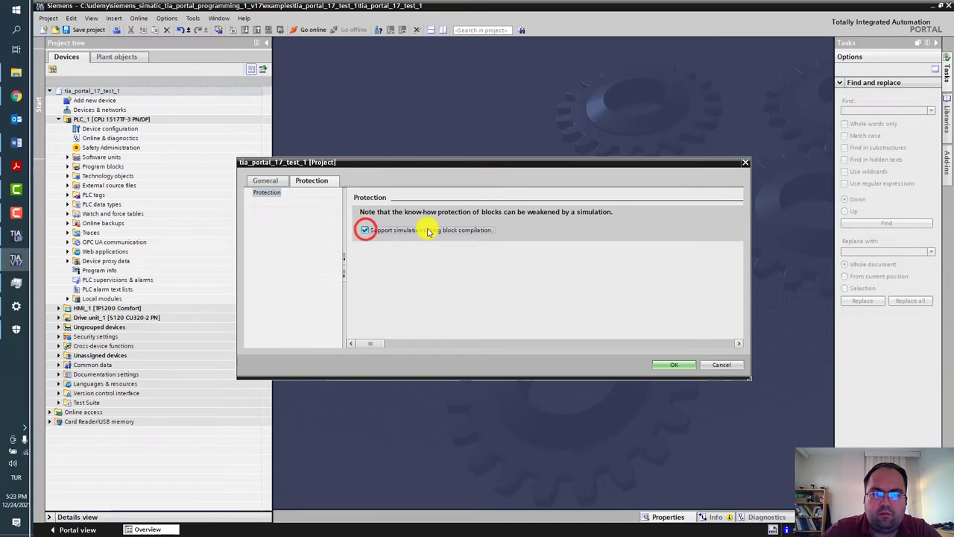
left_click(682, 364)
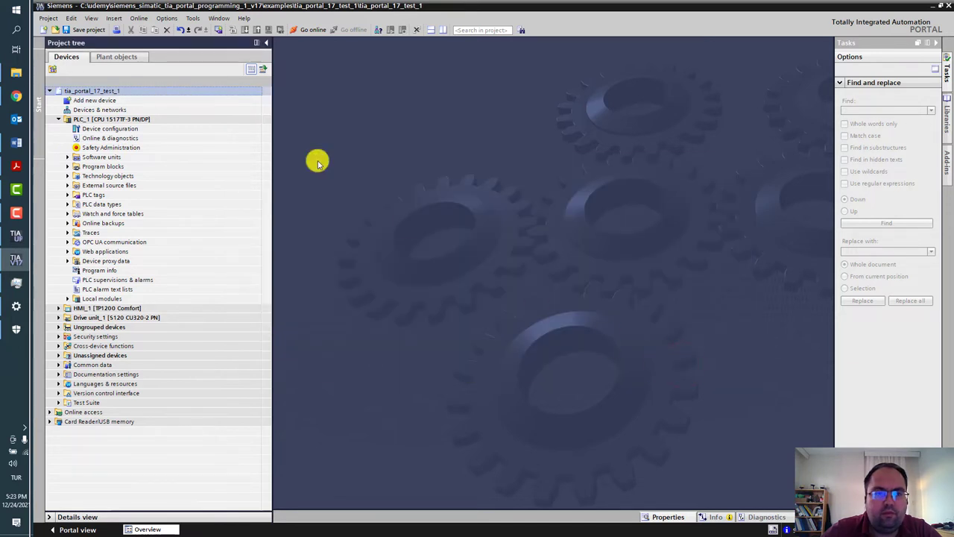
left_click(77, 28)
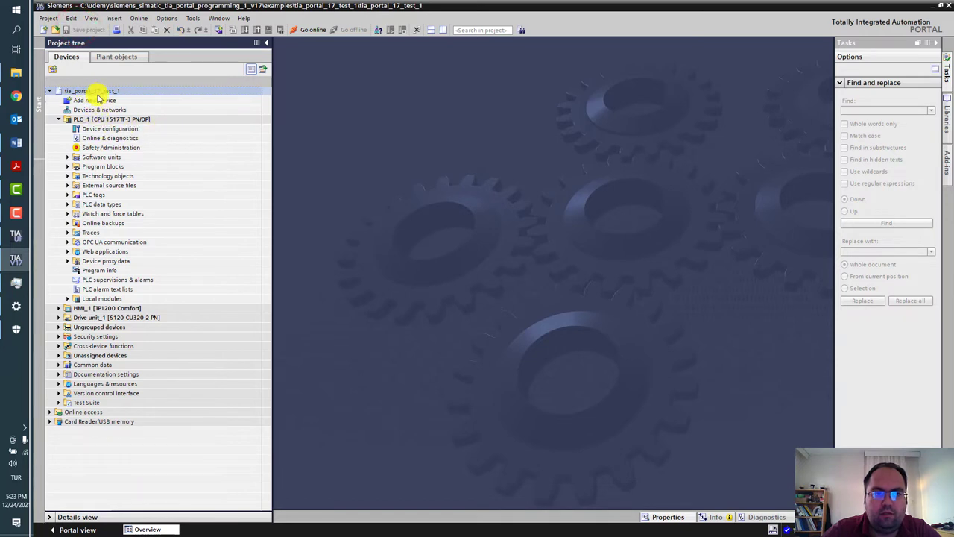
Start archiving the project and browse for a target location in C:\udemy\siemens_simatic_tia_portal_programming_1_v17
left_click(48, 18)
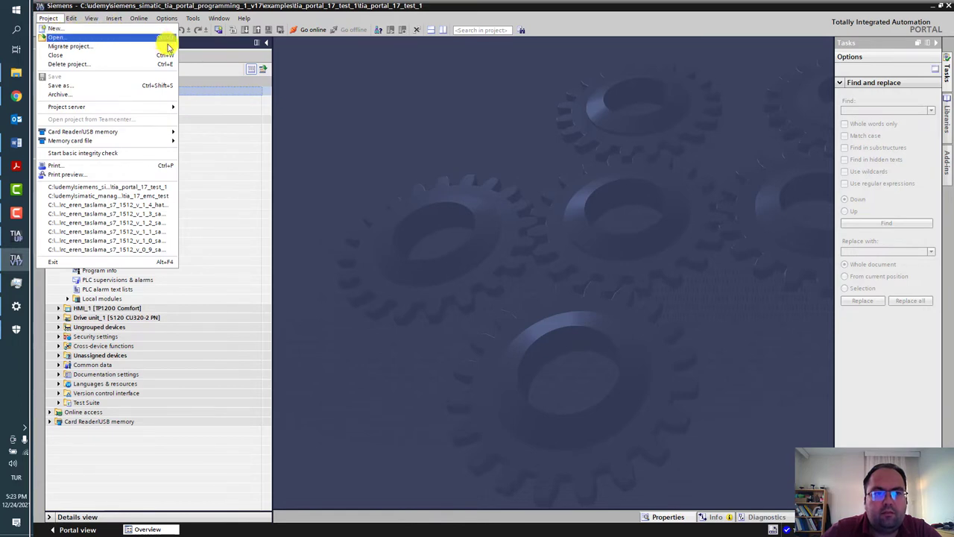
left_click(123, 93)
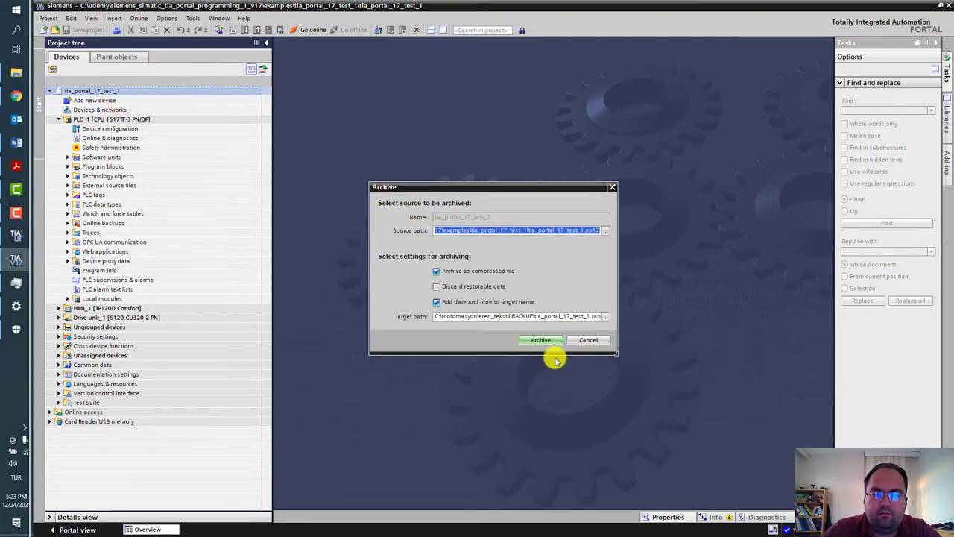
left_click(606, 317)
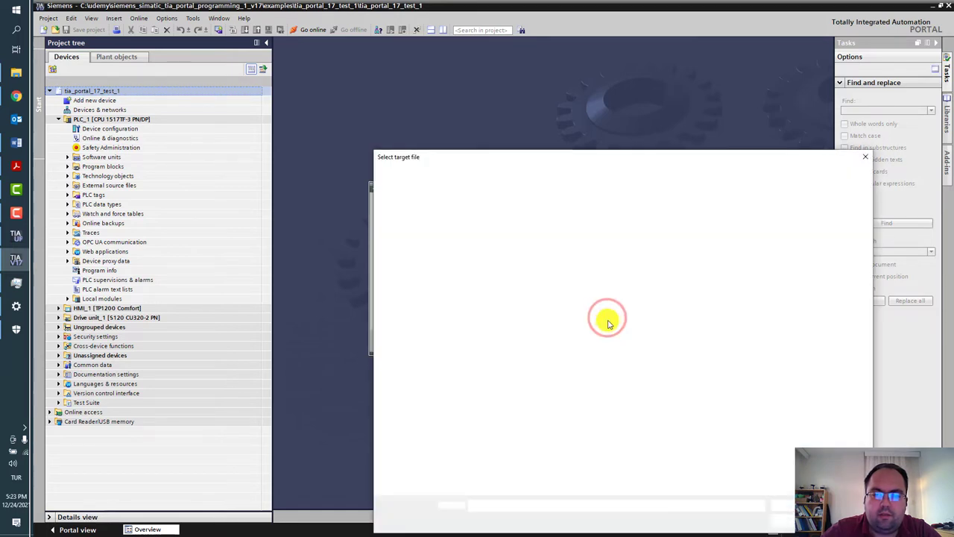
left_click(500, 172)
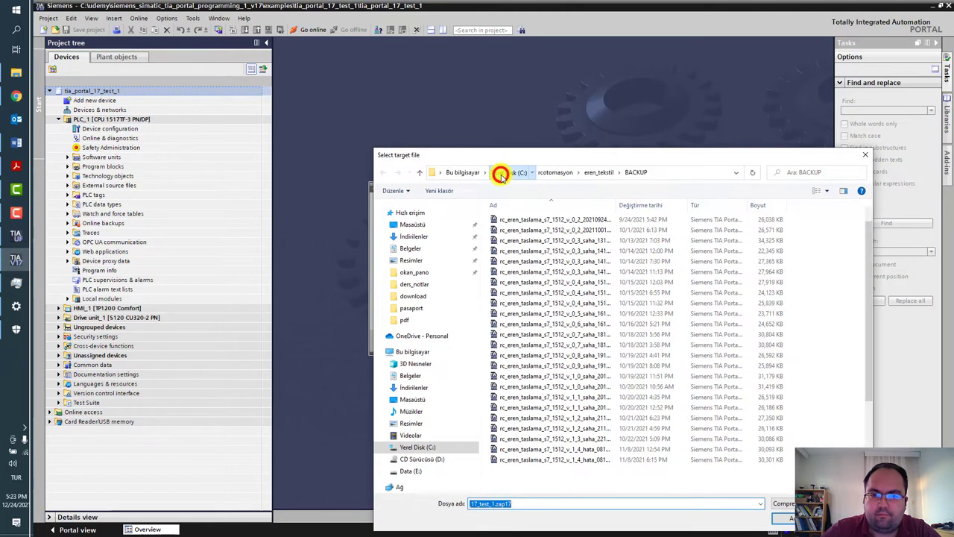
left_click(618, 383)
key("u")
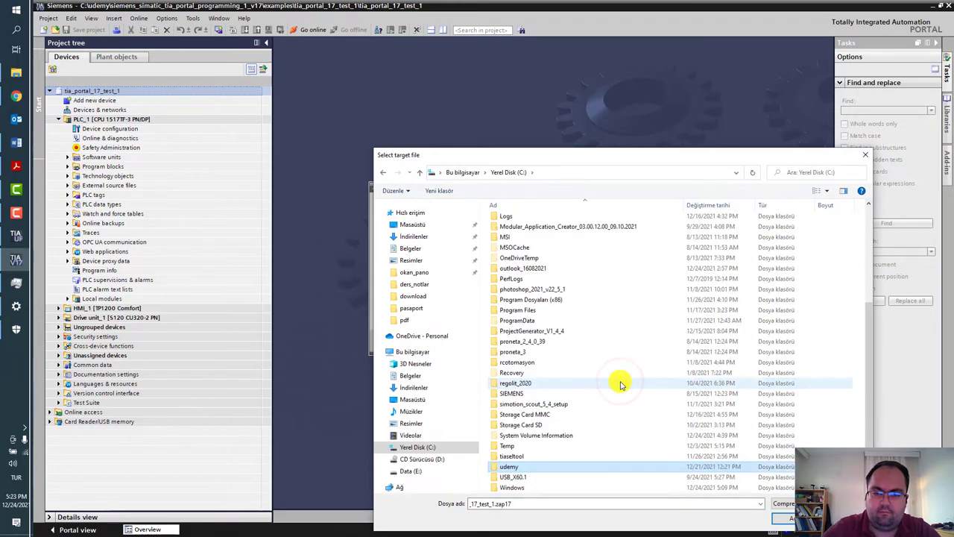
key("Return")
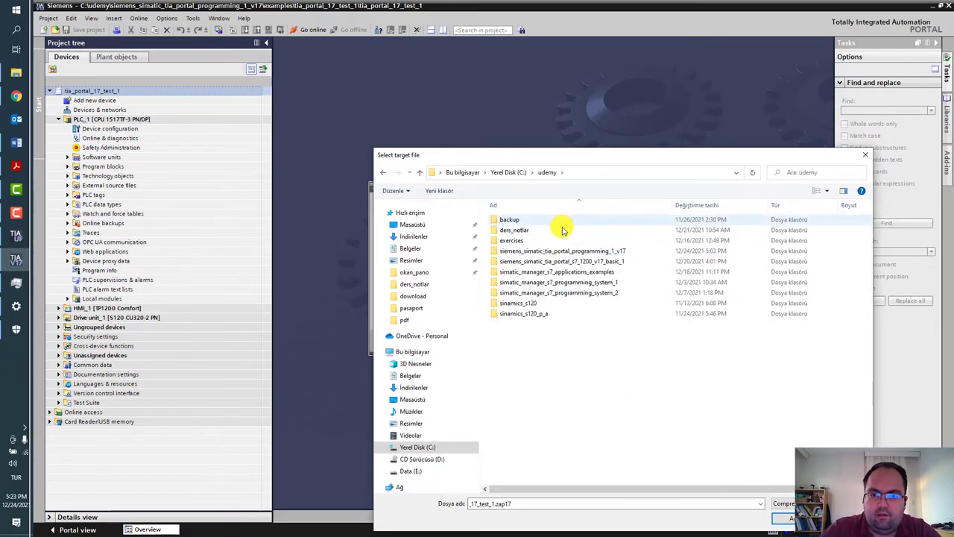
double_click(640, 253)
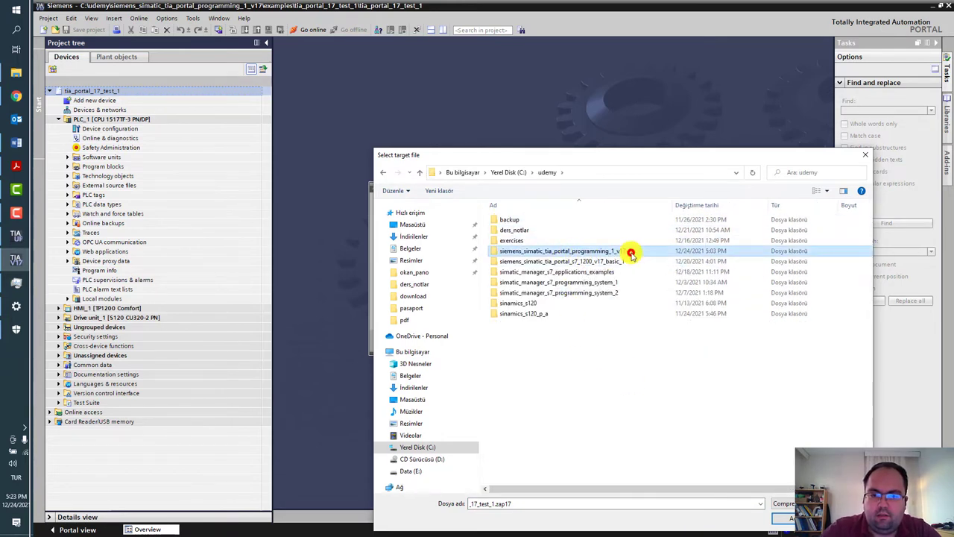
Create a folder named backup in the course directory and open it as the archive location
left_click(453, 190)
type("bka")
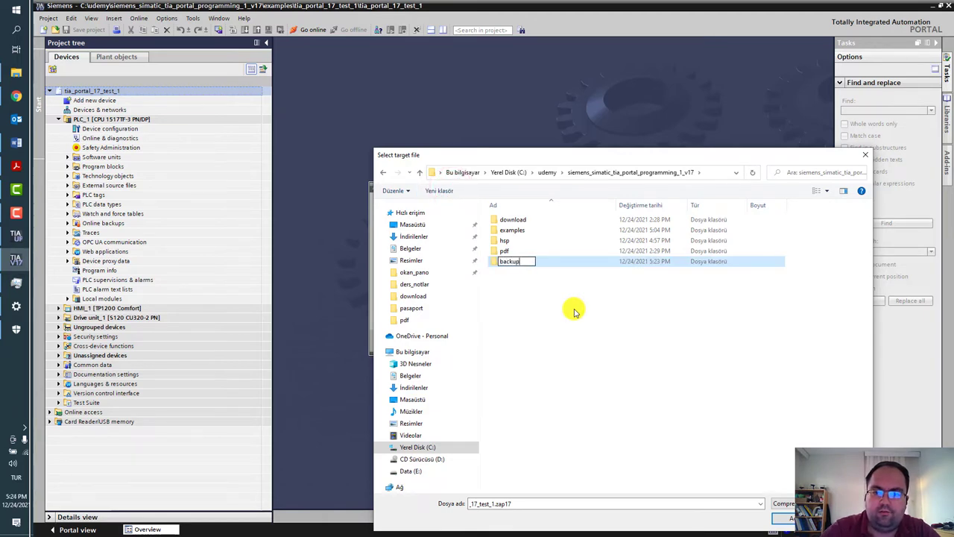
type("kup")
key("Return")
key("Return")
Accept the backup folder as target path and archive the project as a compressed file with date and time in its name
left_click(784, 505)
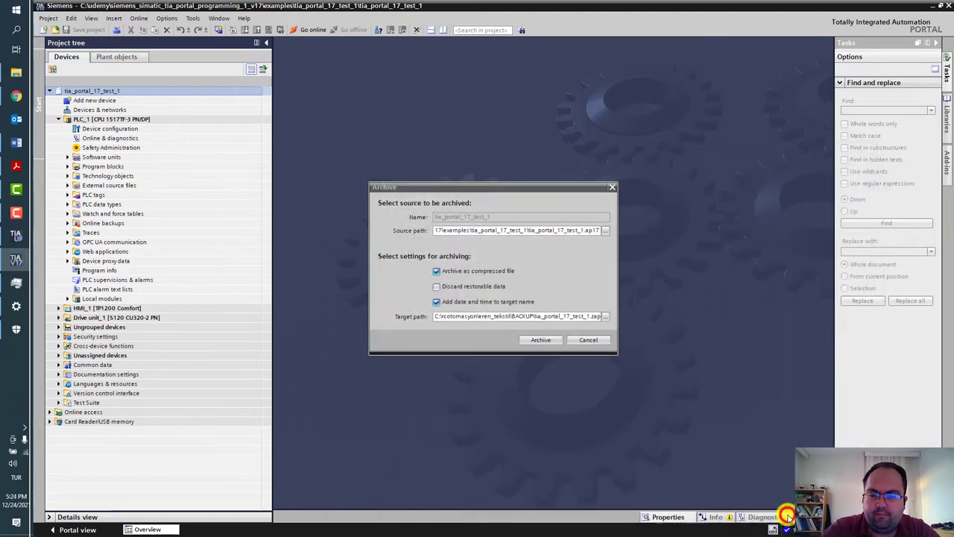
left_click(439, 302)
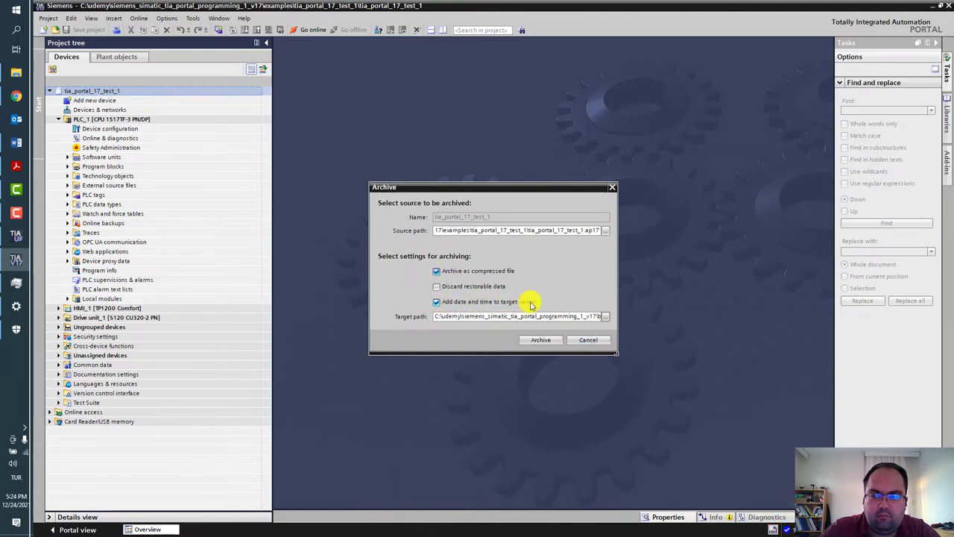
left_click(557, 342)
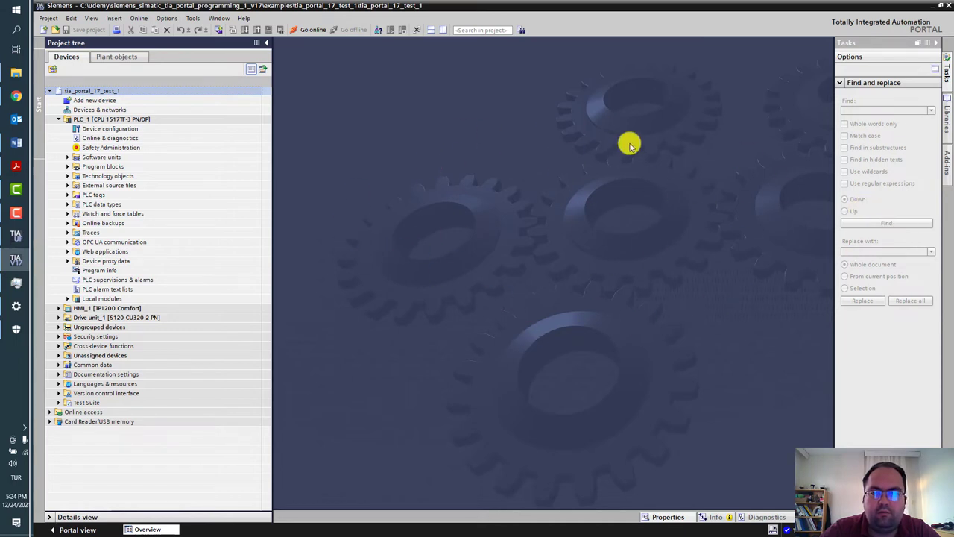
Look at the project server's dialog for managing server projects and close it without selecting a server
left_click(50, 18)
mouse_move(144, 108)
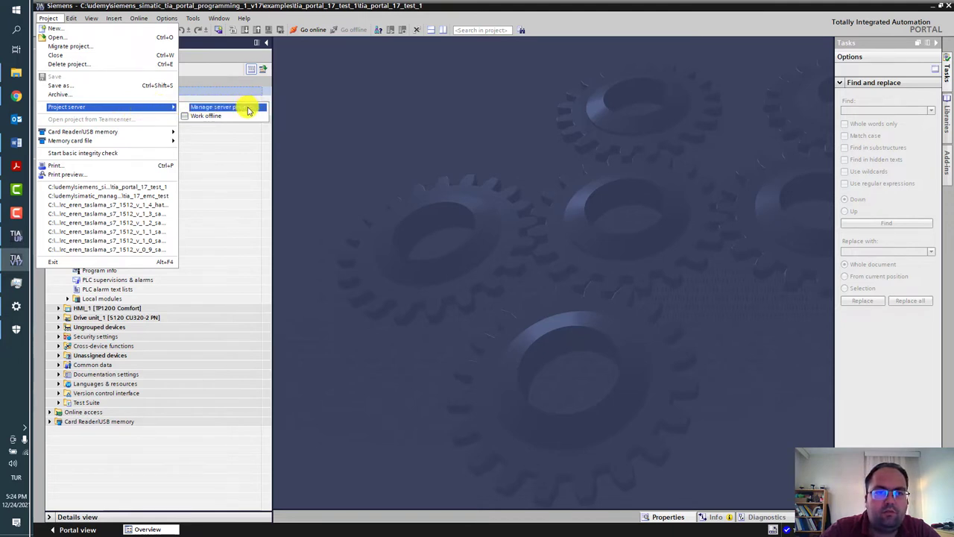
left_click(206, 107)
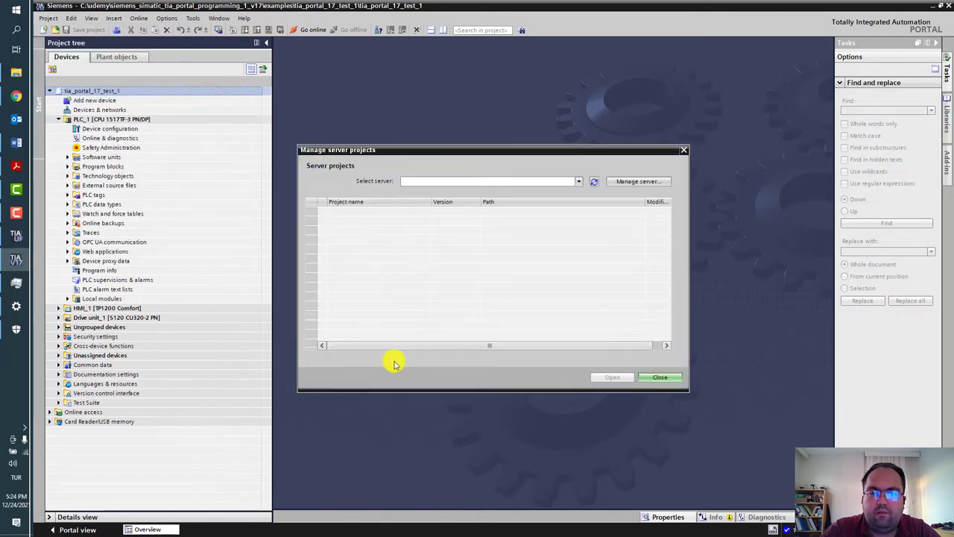
left_click(684, 150)
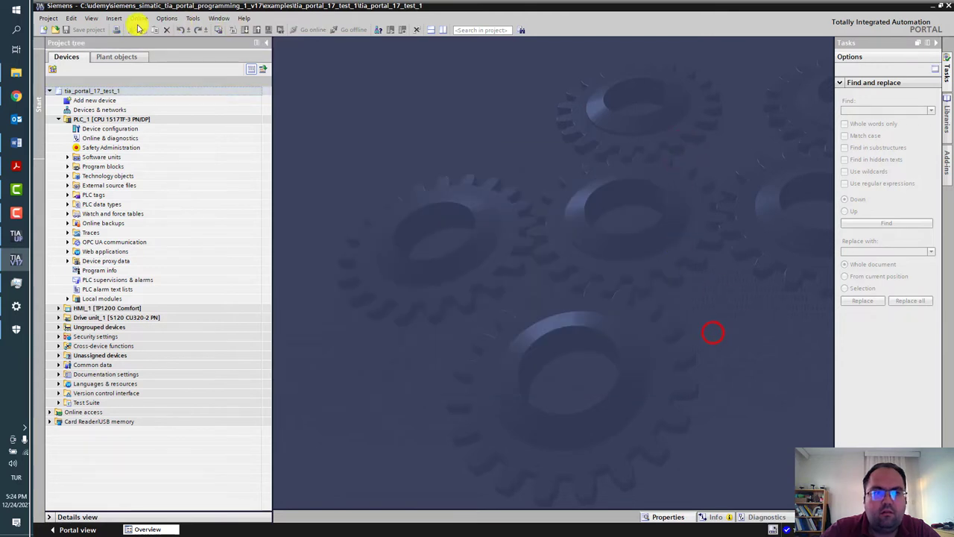
Show the Card Reader/USB memory entry in the project tree
left_click(51, 18)
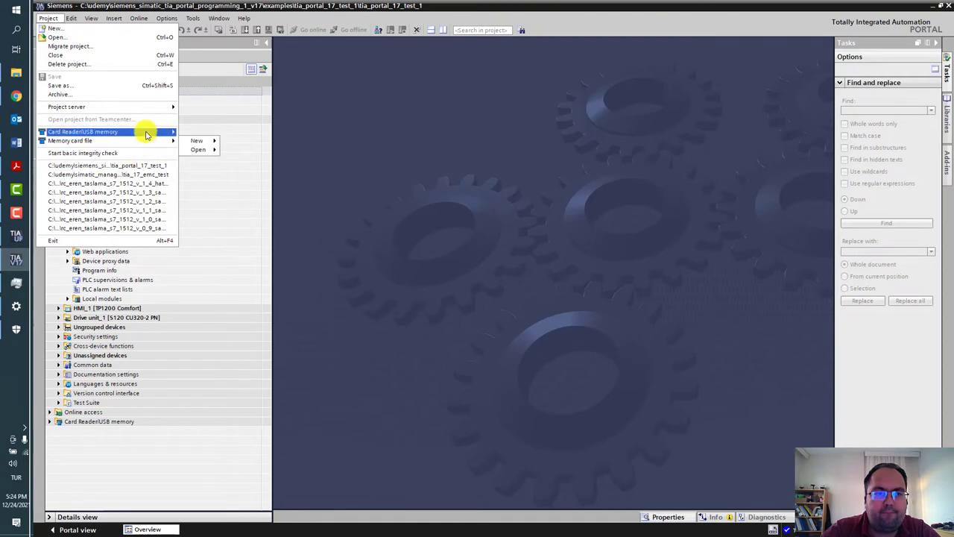
mouse_move(126, 131)
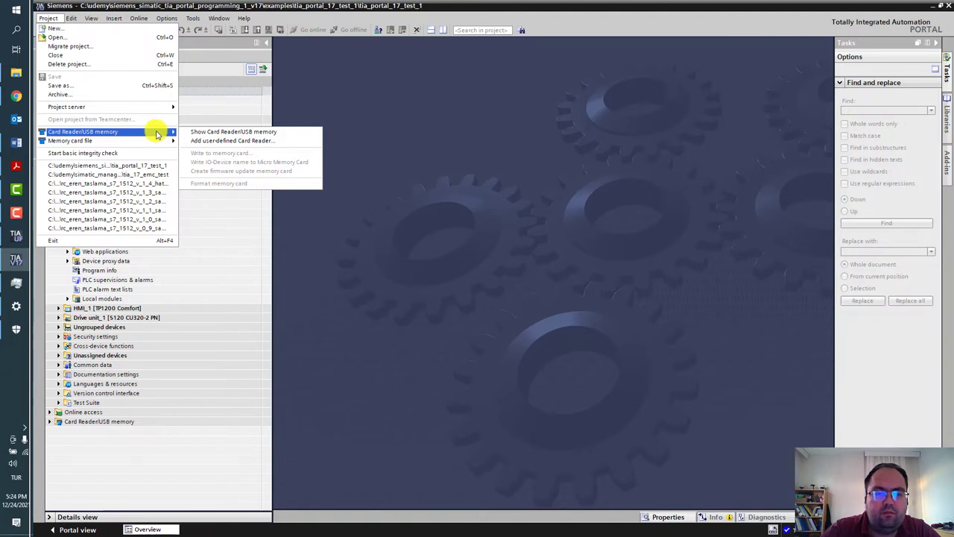
left_click(299, 133)
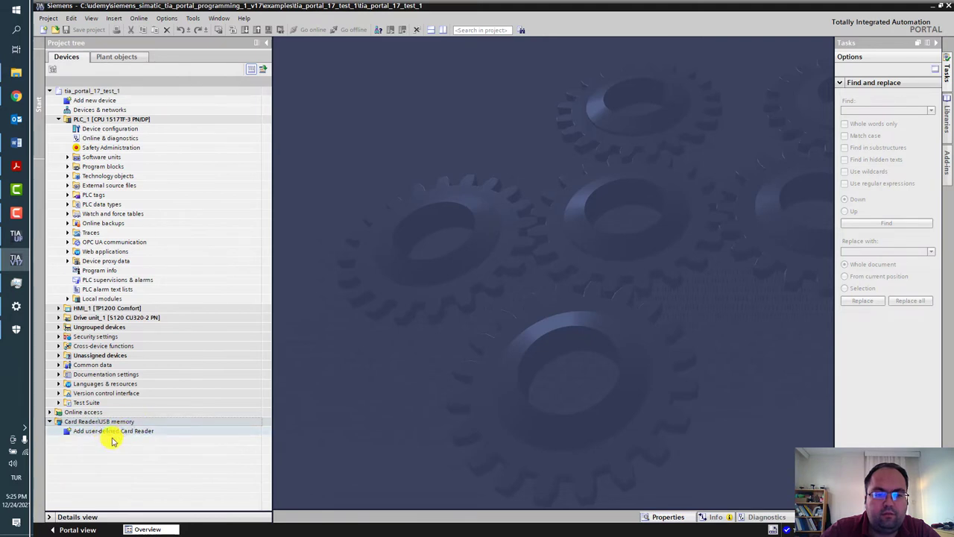
Review the project commands for memory card files and Card Reader/USB memory without running any of them
left_click(50, 16)
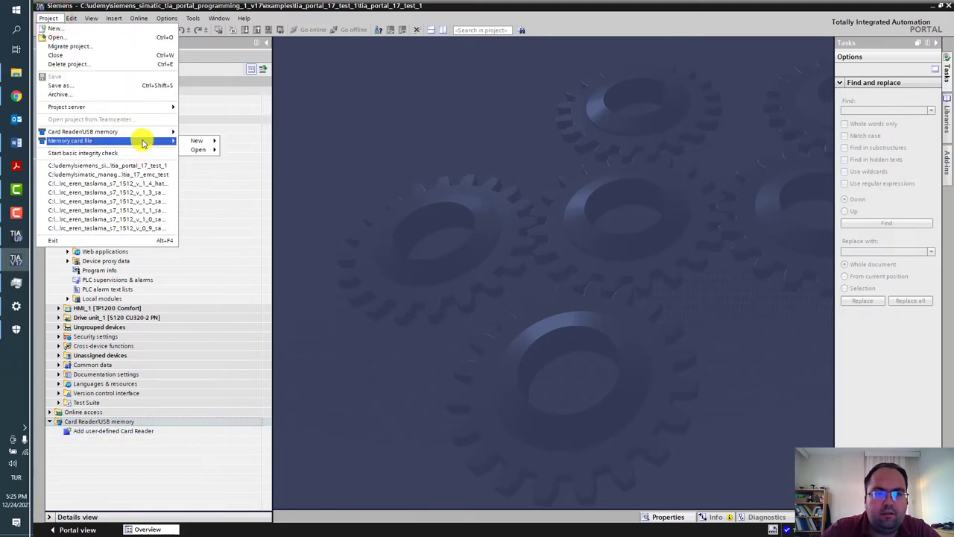
mouse_move(195, 143)
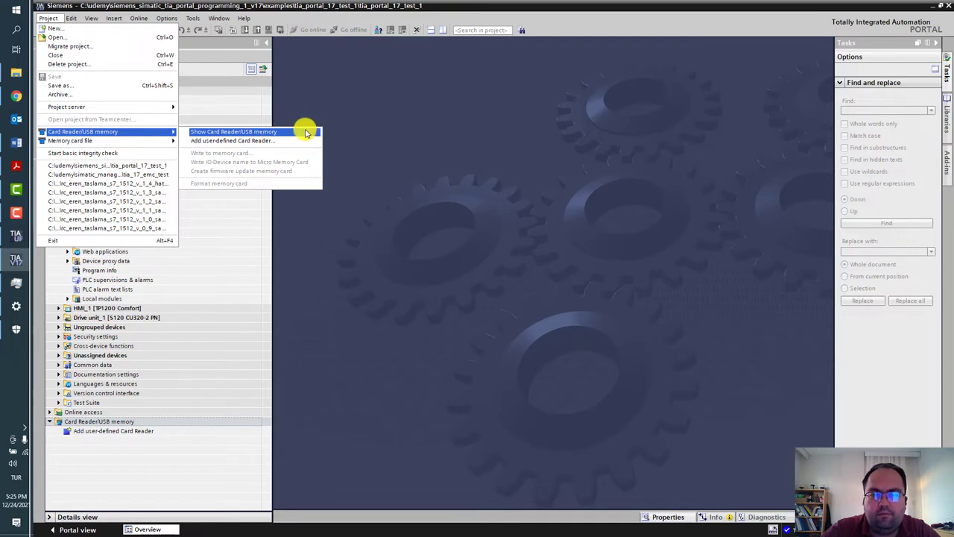
left_click(648, 165)
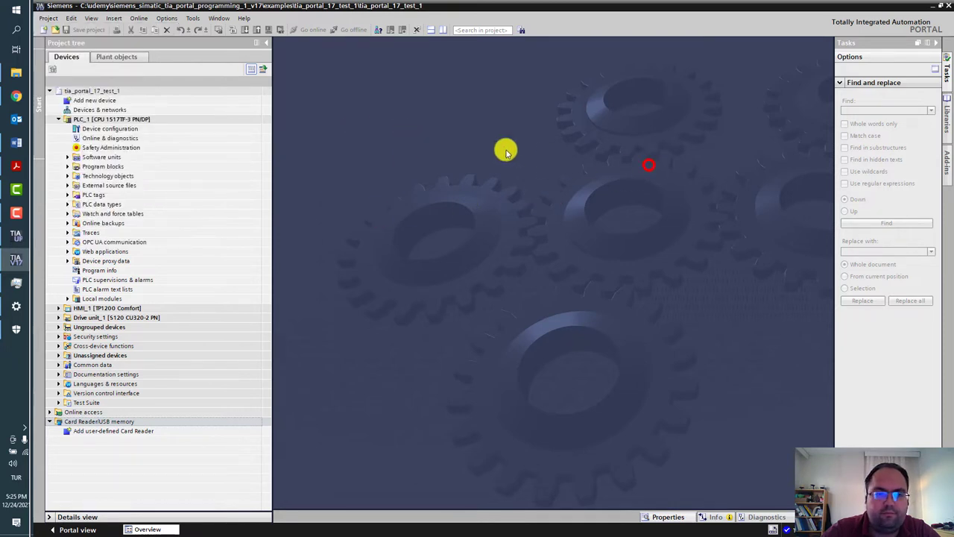
left_click(49, 18)
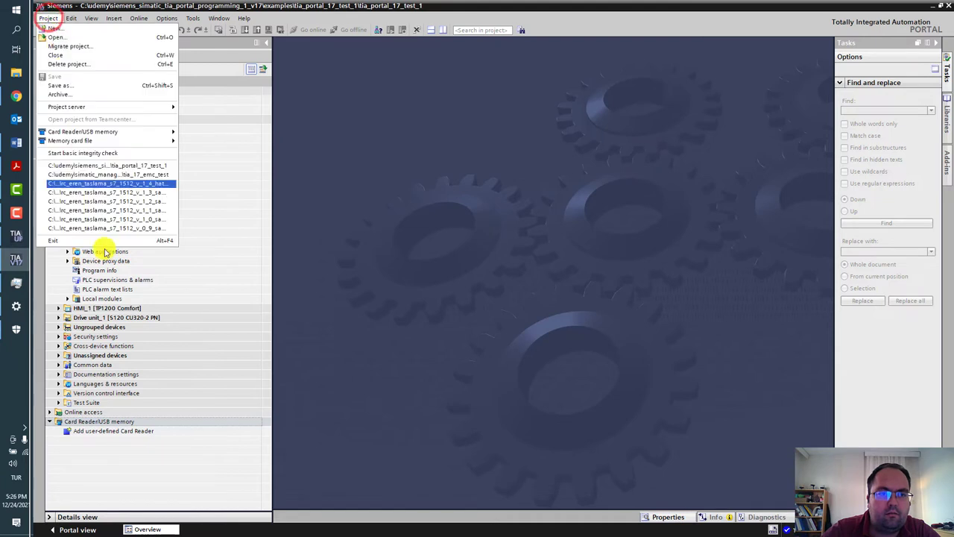
left_click(49, 18)
left_click(73, 18)
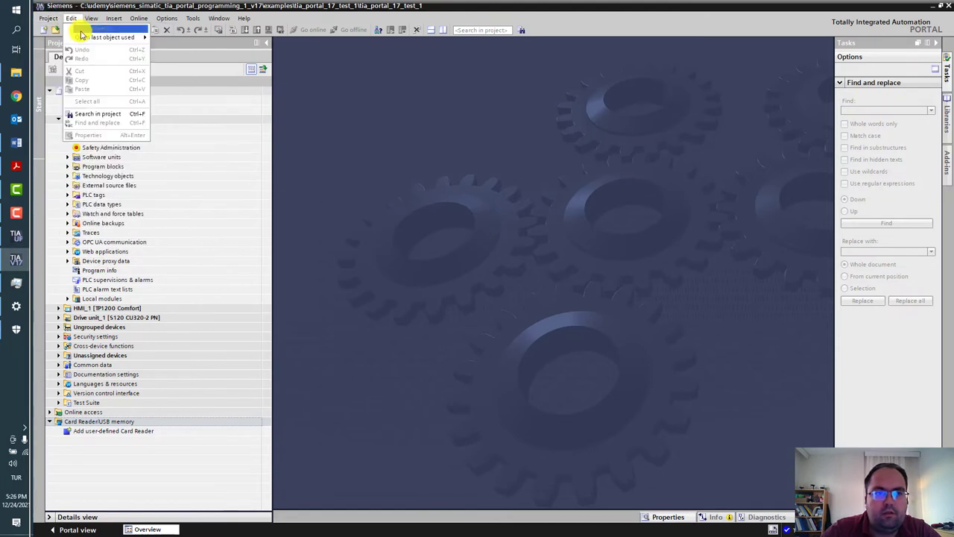
left_click(78, 18)
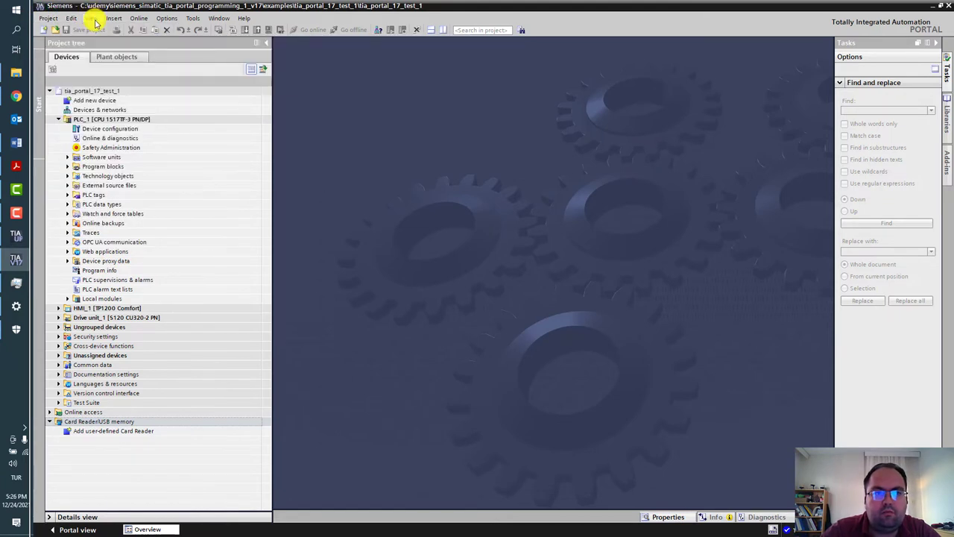
left_click(109, 21)
left_click(109, 20)
left_click(109, 20)
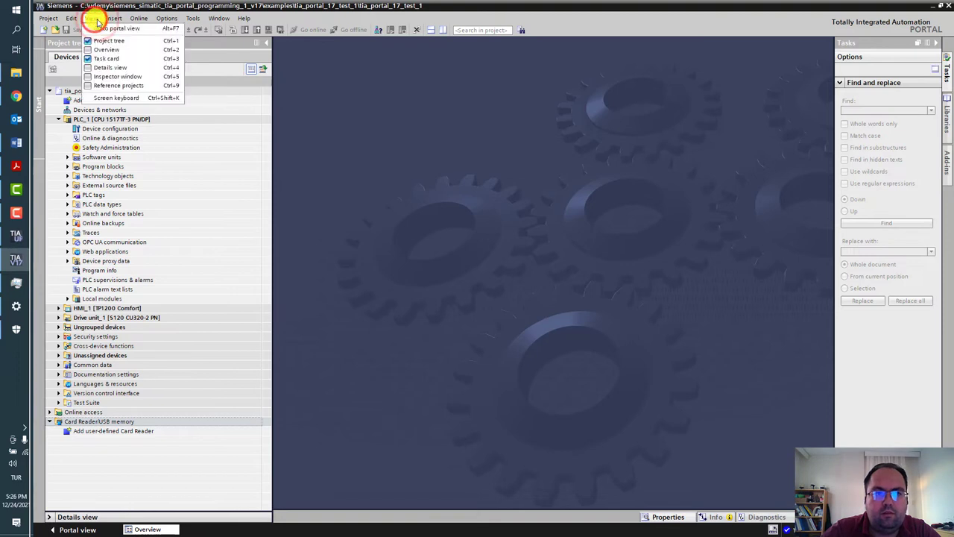
Review the available insert and online commands without running any of them
left_click(111, 21)
left_click(143, 21)
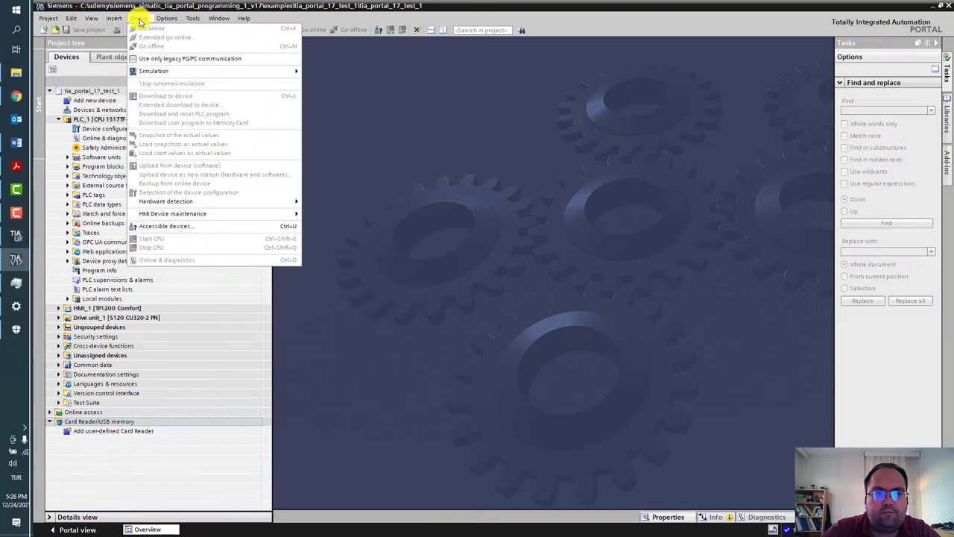
mouse_move(171, 70)
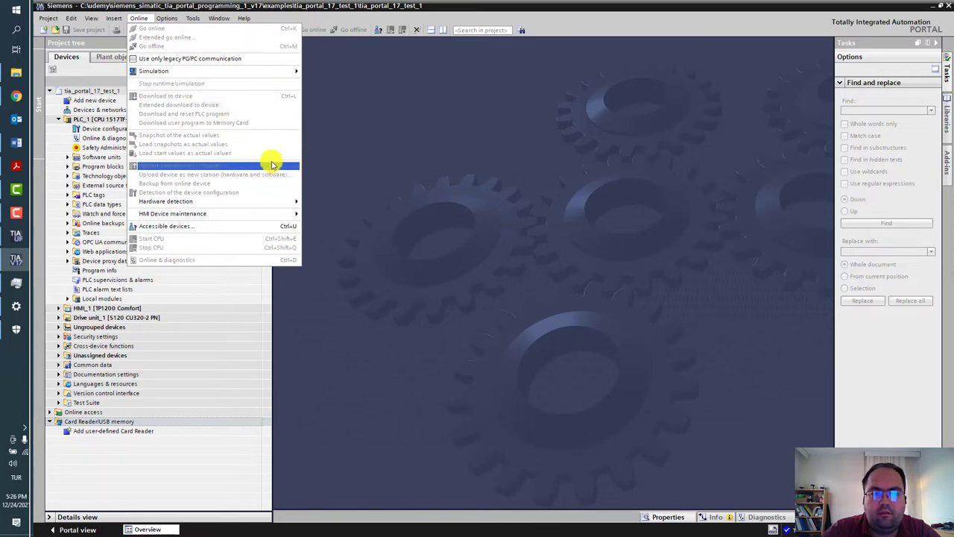
left_click(430, 137)
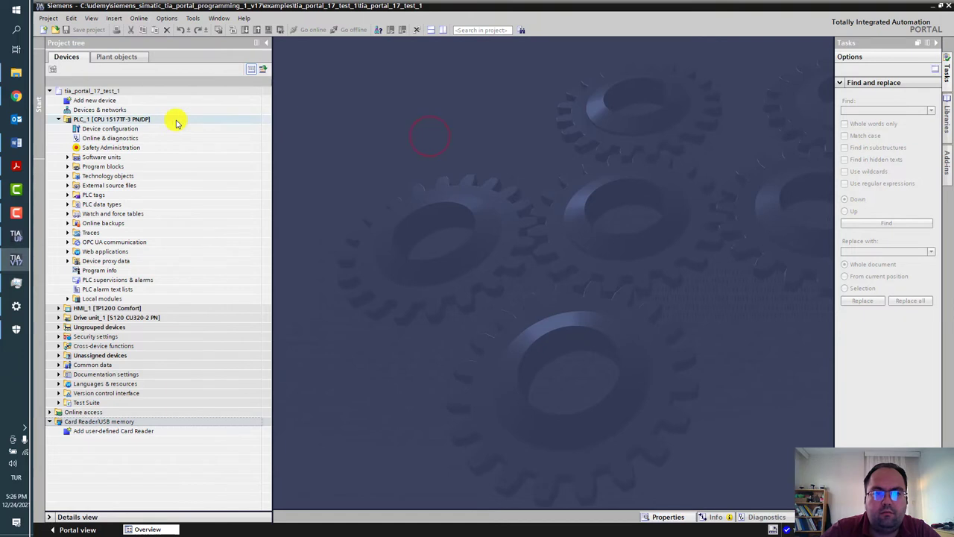
Open the extended go-online dialog for PLC_1 and close it without connecting
left_click(176, 121)
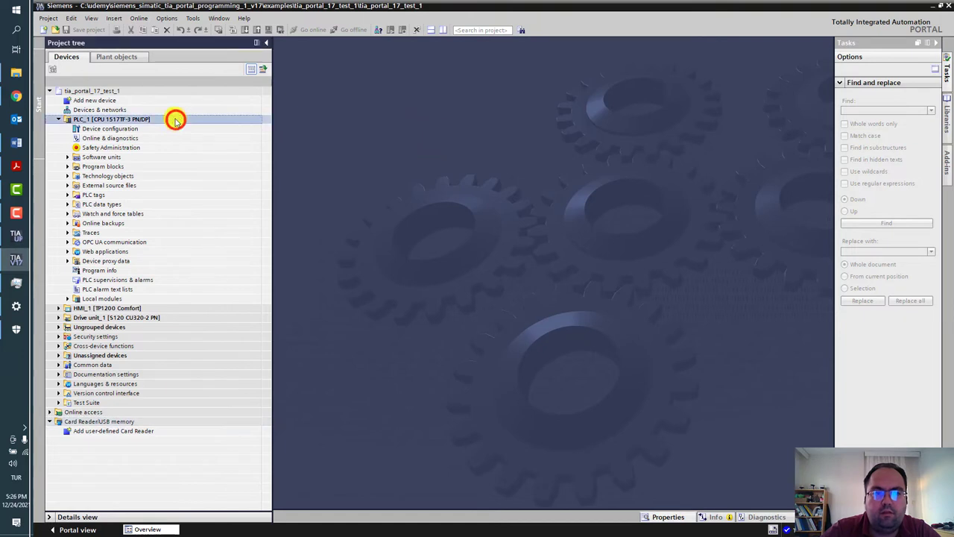
left_click(135, 21)
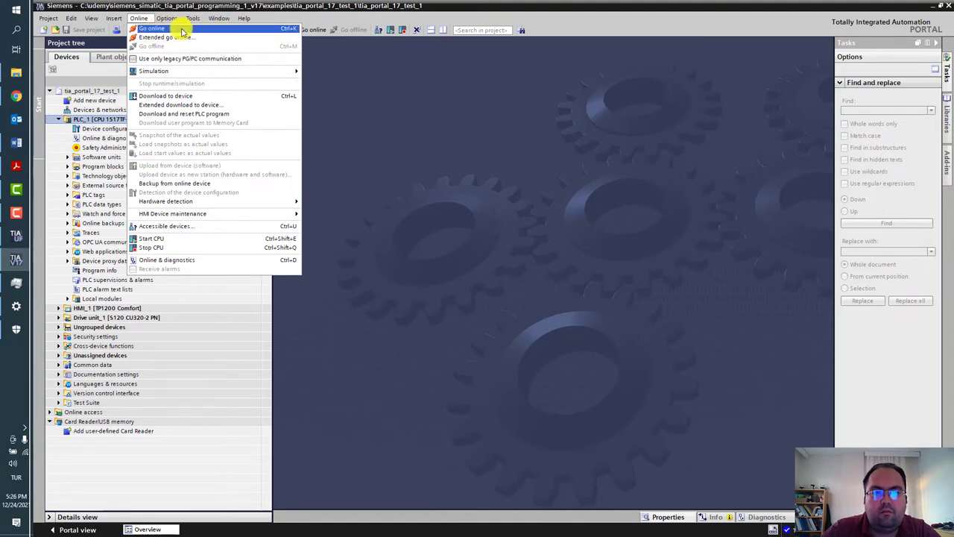
left_click(213, 39)
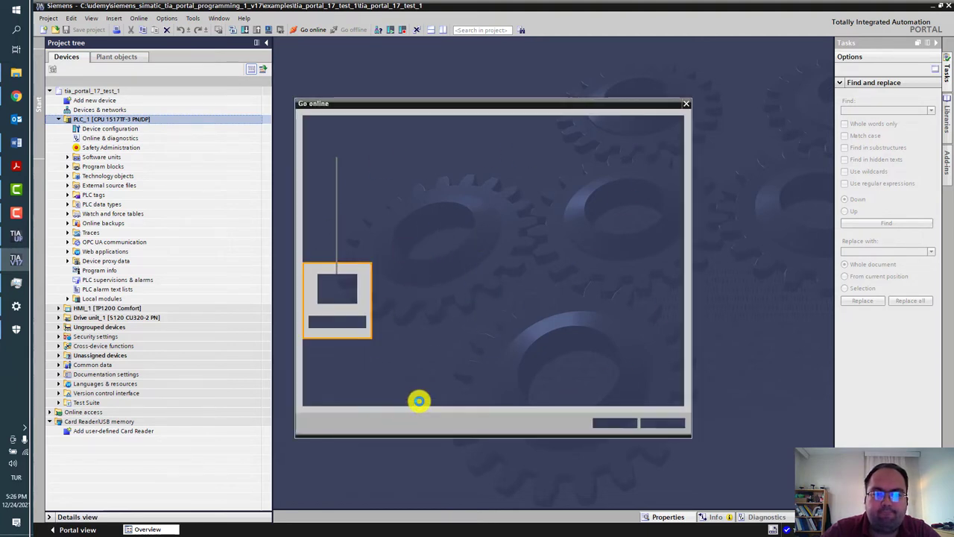
left_click(687, 105)
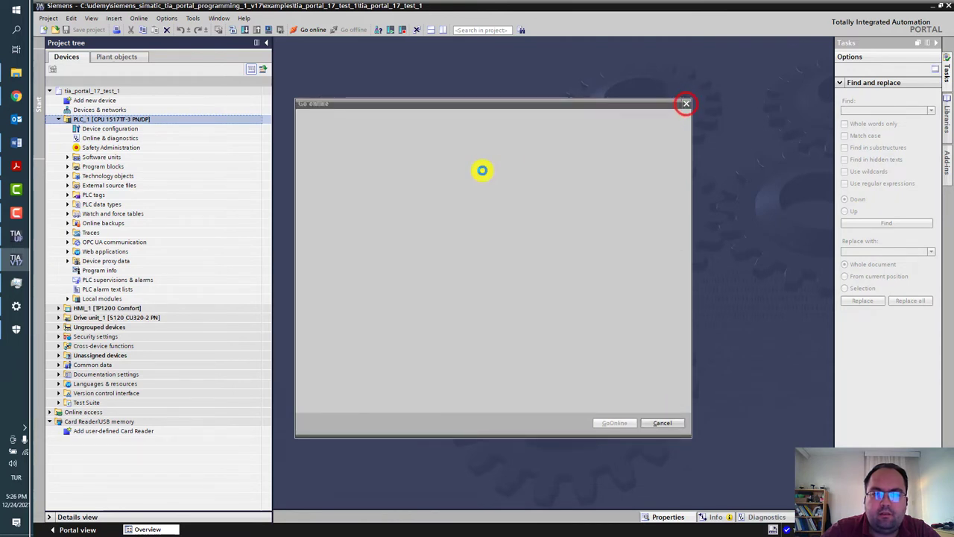
Open Online & diagnostics for PLC_1, show its Diagnostics and Functions entries, and narrow the project tree
left_click(118, 139)
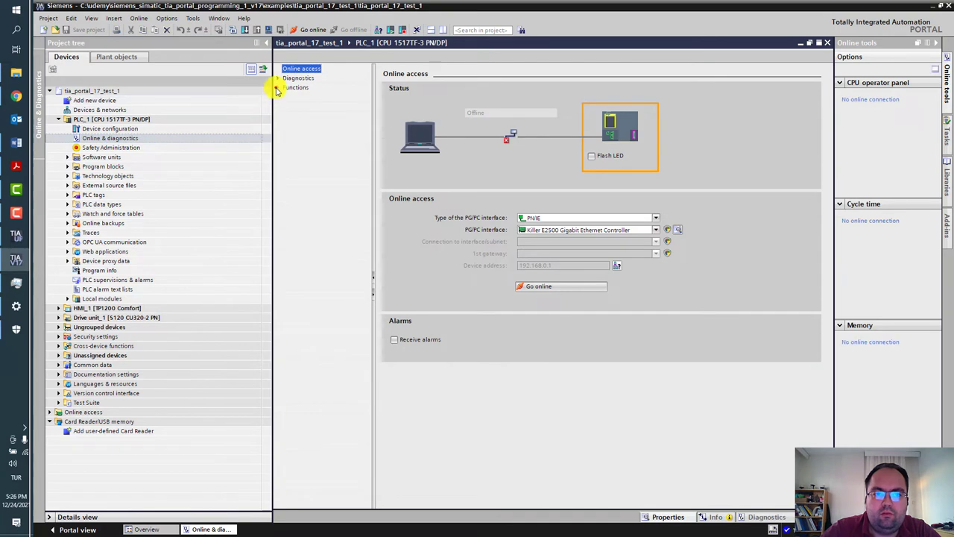
left_click(278, 87)
left_click(278, 78)
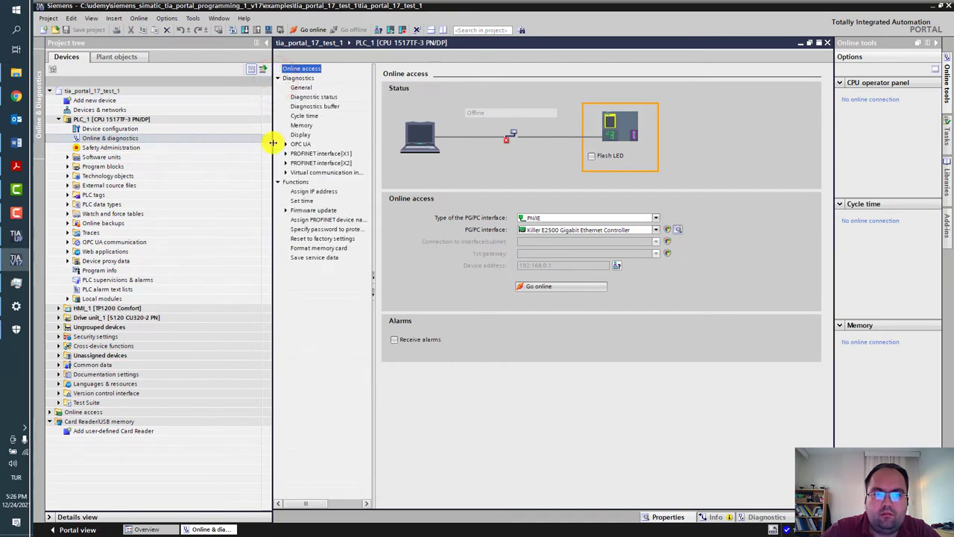
left_click_drag(271, 142, 227, 141)
left_click(673, 442)
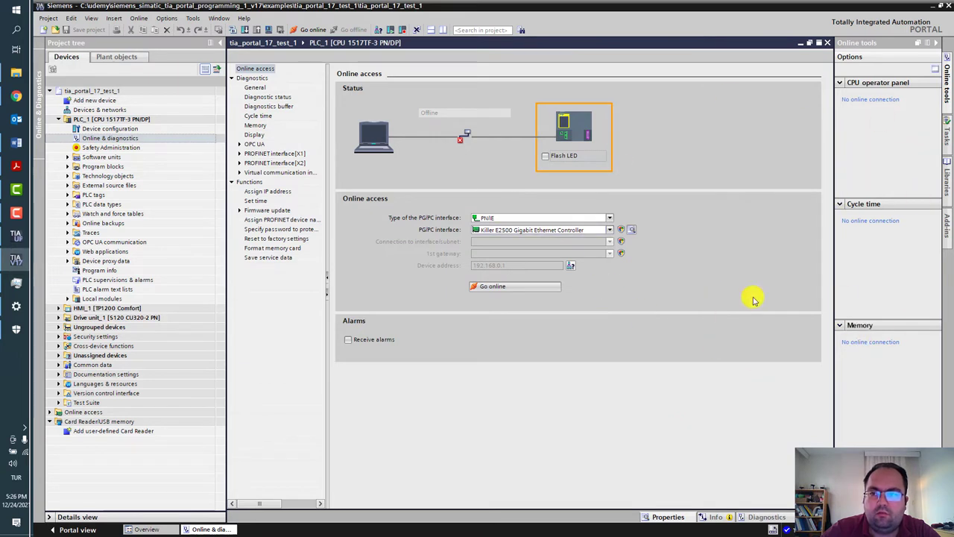
Review the online commands for PLC_1 and the project search field without running anything
left_click(139, 19)
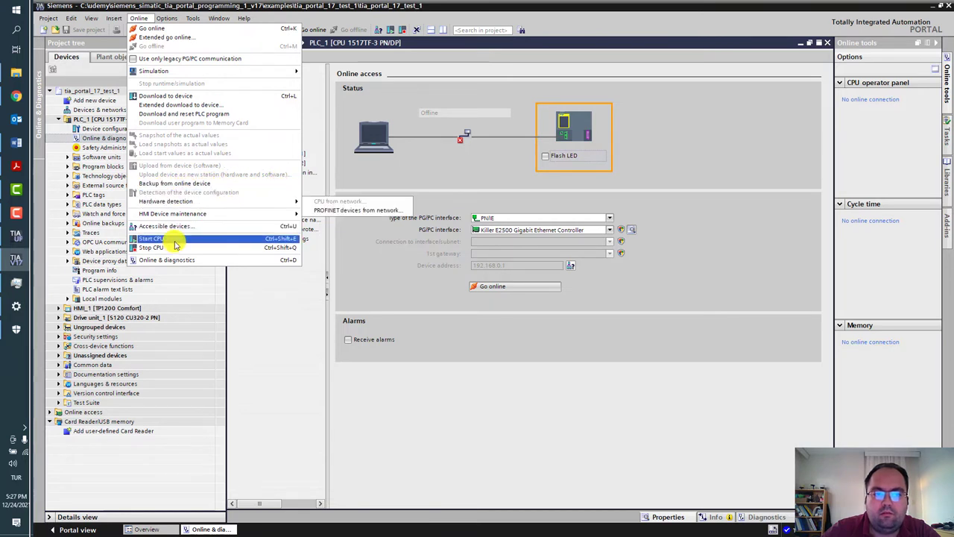
left_click(477, 423)
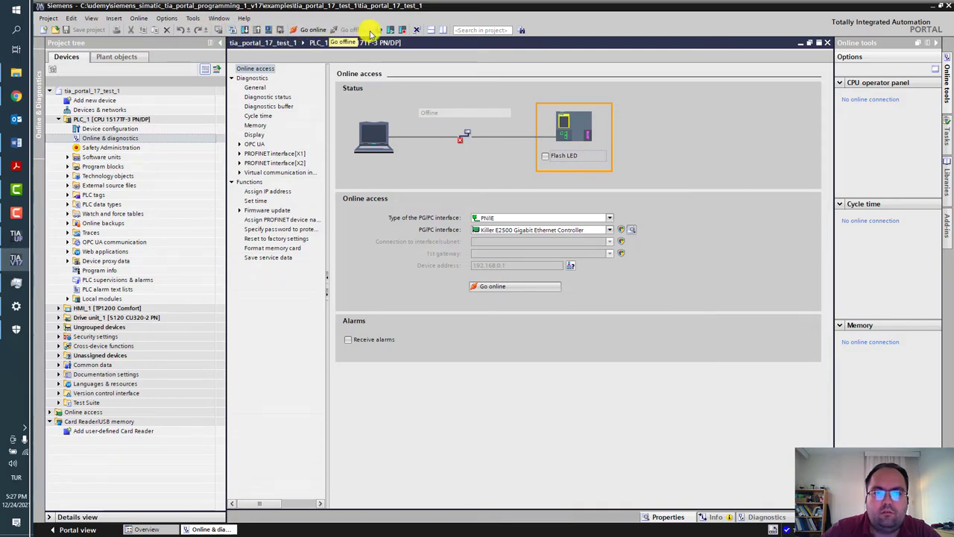
left_click(473, 29)
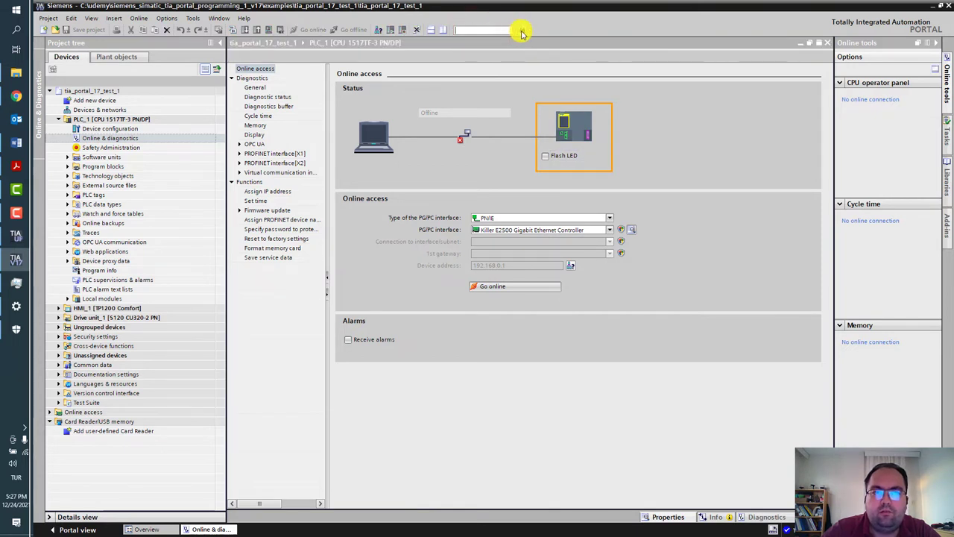
Open the program settings and read through the General page down to the user documentation options
left_click(161, 19)
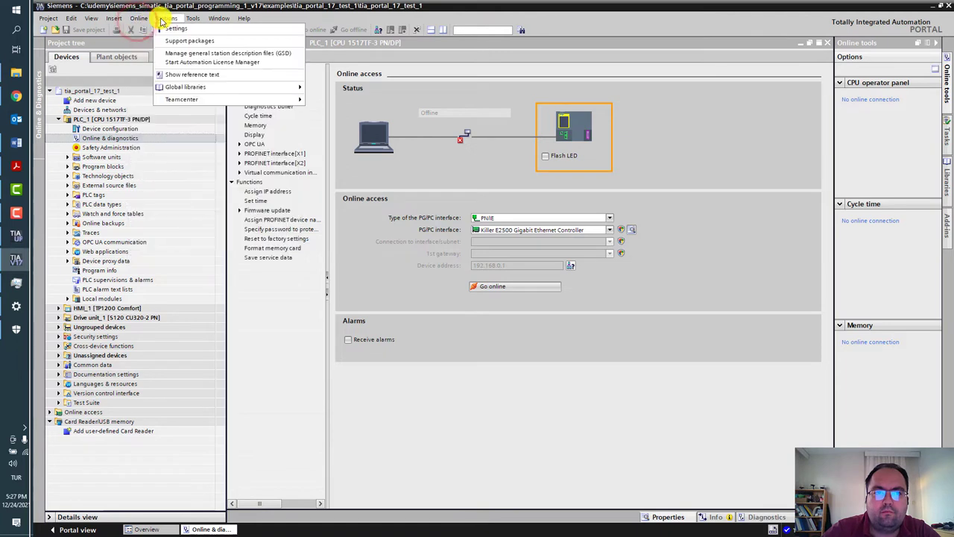
left_click(176, 28)
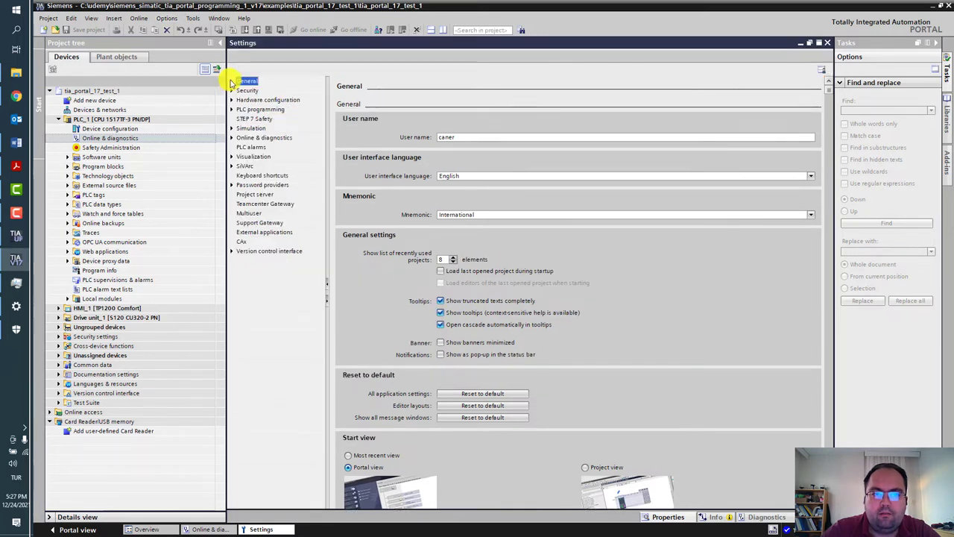
left_click(232, 80)
left_click(253, 89)
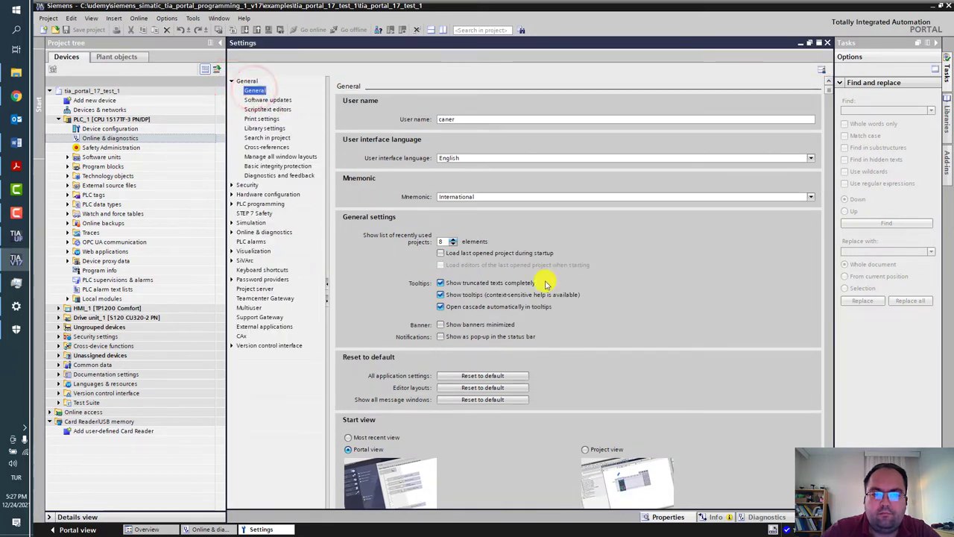
scroll(829, 300, "down", 5)
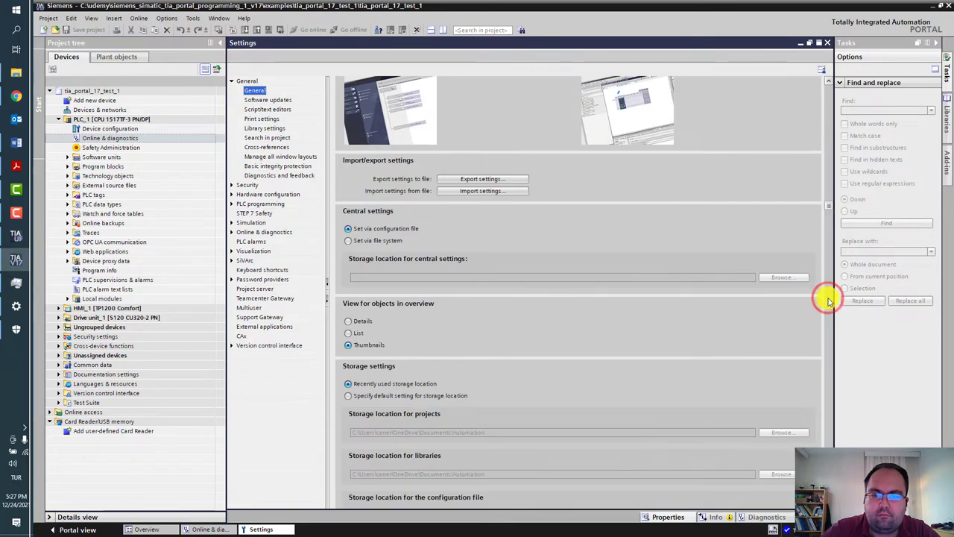
left_click(828, 370)
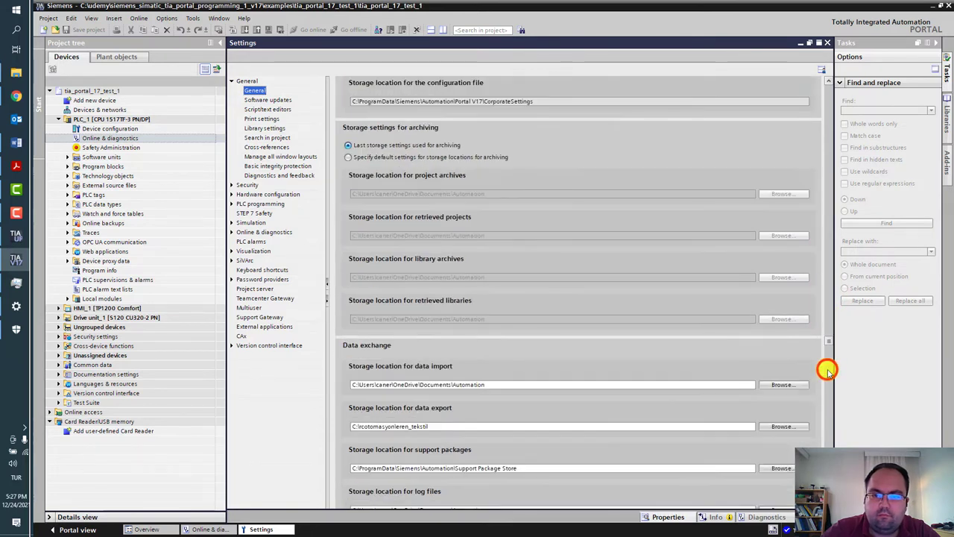
left_click(832, 424)
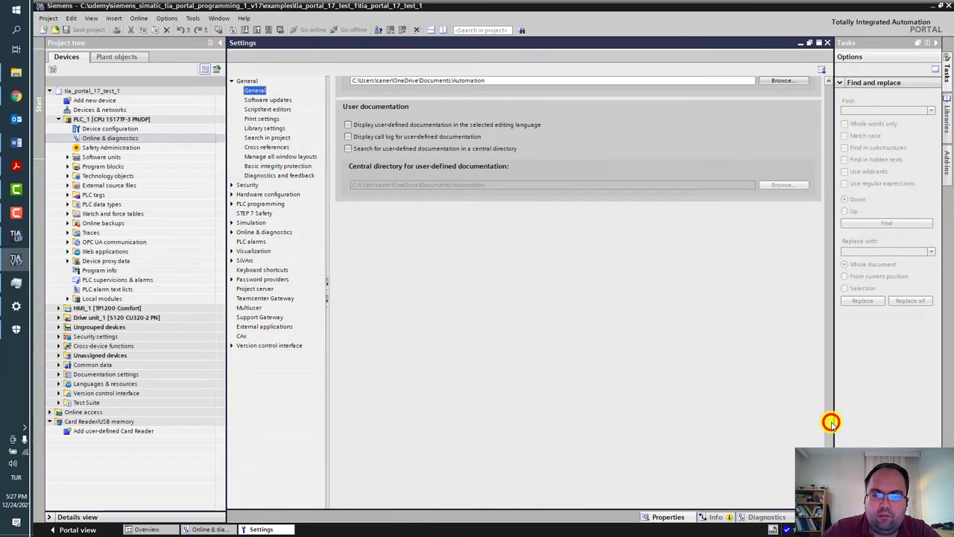
Check for TIA Portal updates from the software update settings and look over the available software updates
left_click(280, 102)
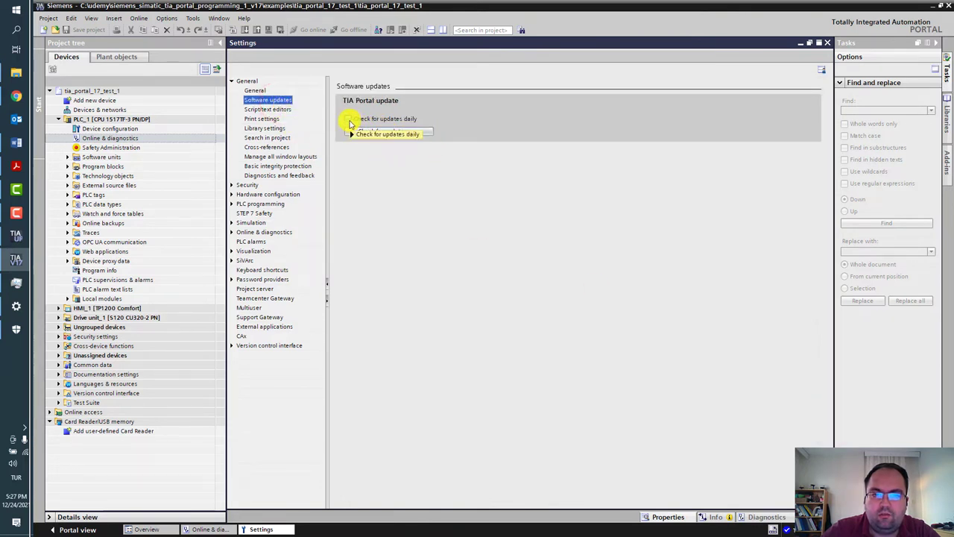
left_click(425, 132)
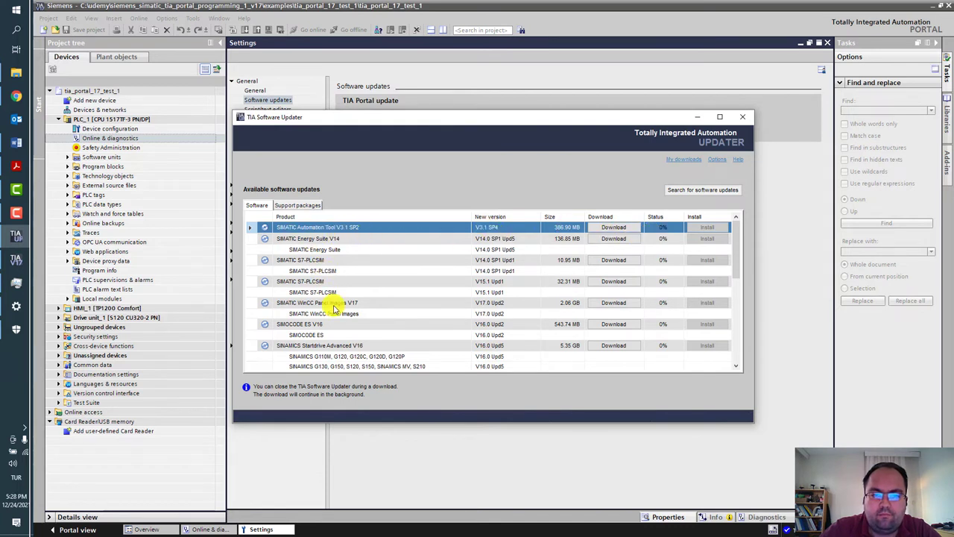
mouse_move(735, 240)
left_mouse_down()
mouse_move(751, 338)
mouse_move(735, 234)
left_mouse_up()
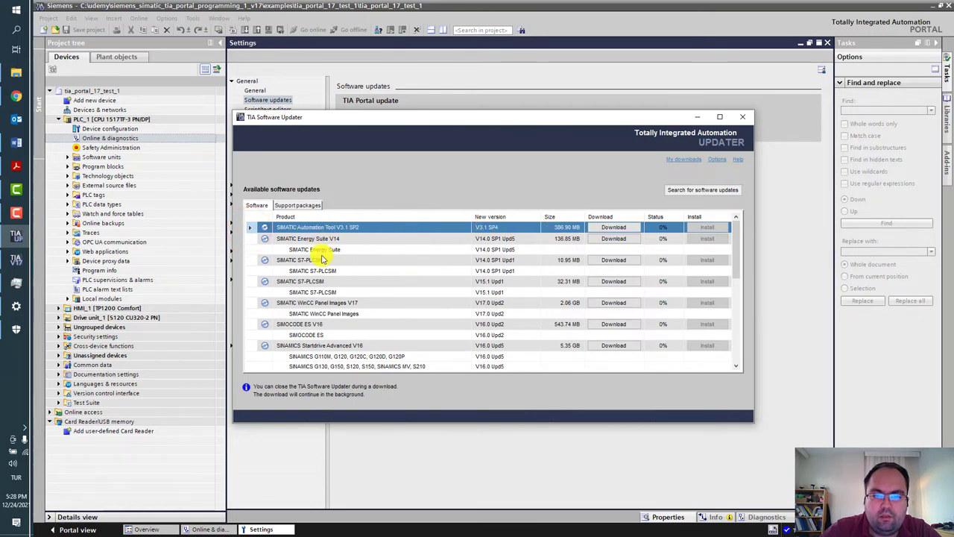
Start the update downloads for SIMATIC Automation Tool V3.1 SP2, SIMATIC Energy Suite V14 and SIMATIC S7-PLCSIM V14.0 SP1 Upd1 and V15.1 Upd1
left_click(626, 228)
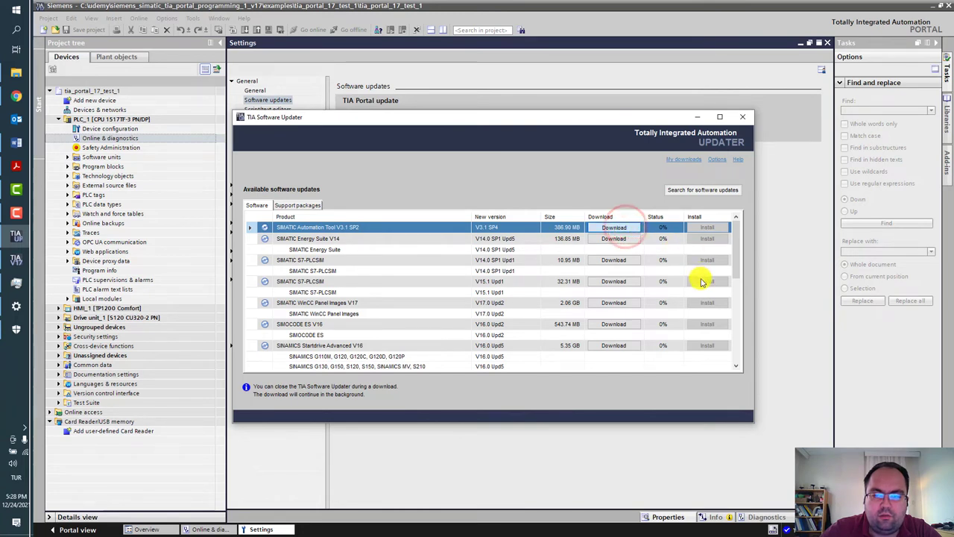
left_click(609, 240)
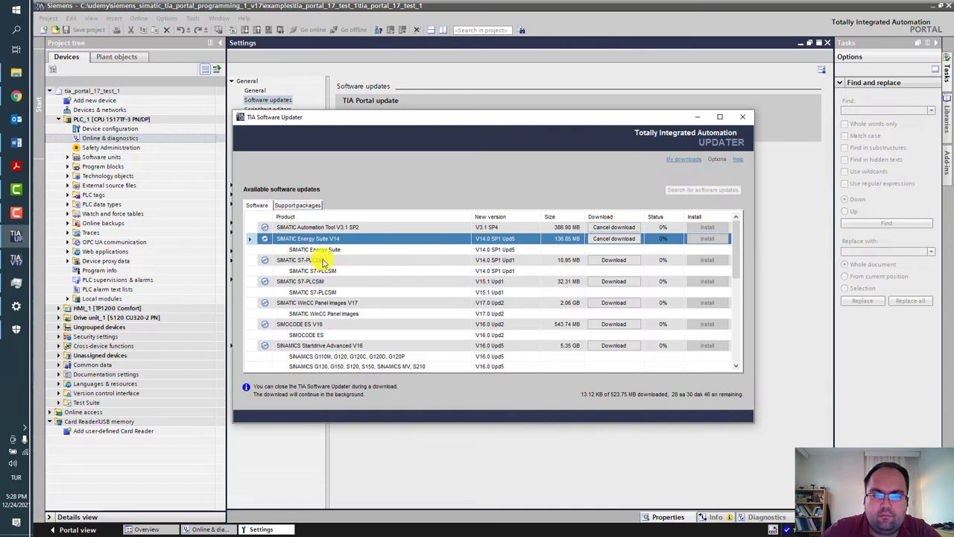
left_click(612, 261)
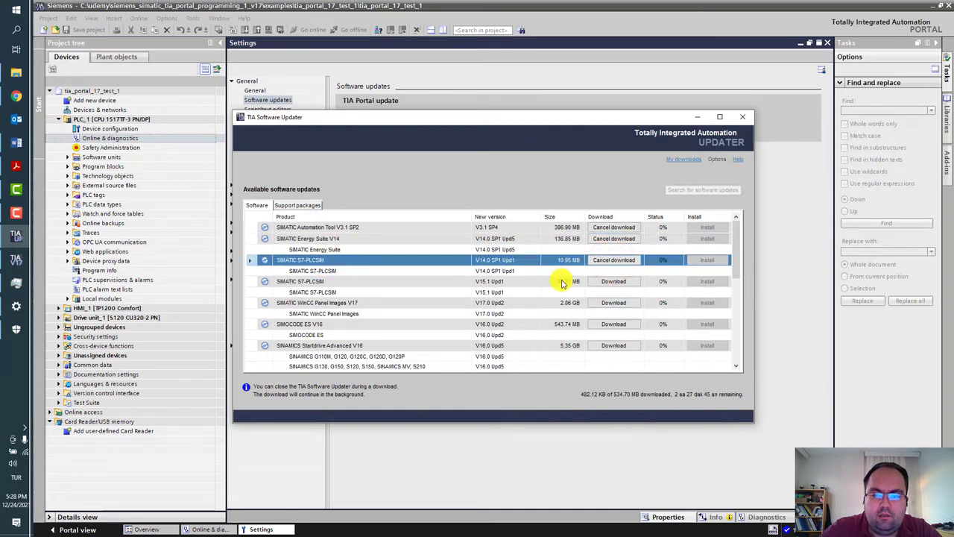
left_click(613, 281)
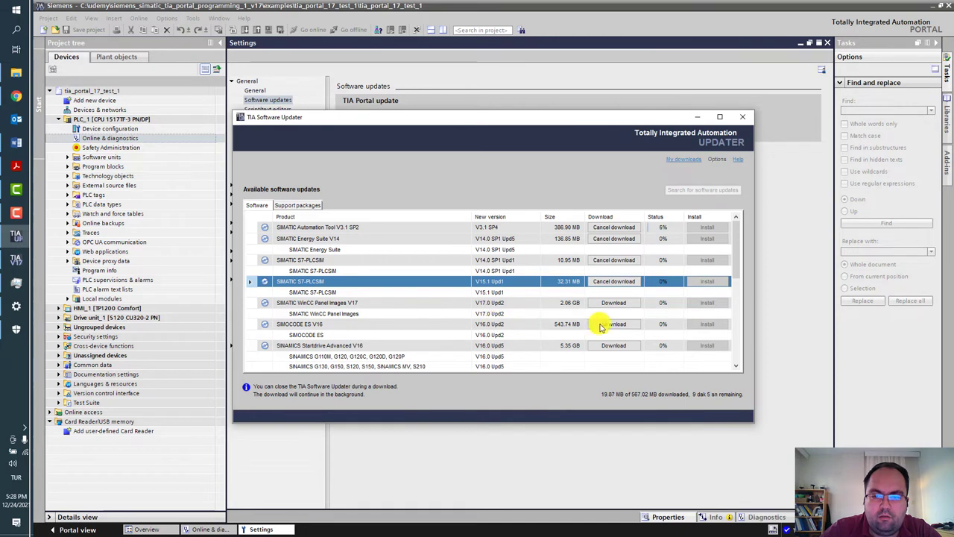
Start the update downloads for SIMOCODE ES V16 and SINAMICS Startdrive Advanced V16, Advanced V17, Optional V13 and V14
left_click(608, 326)
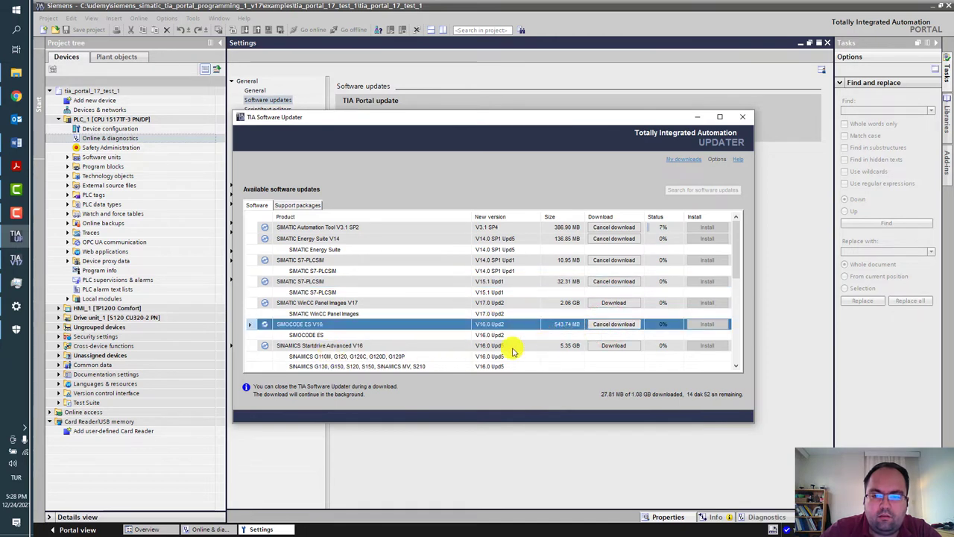
left_click(623, 347)
left_click(627, 348)
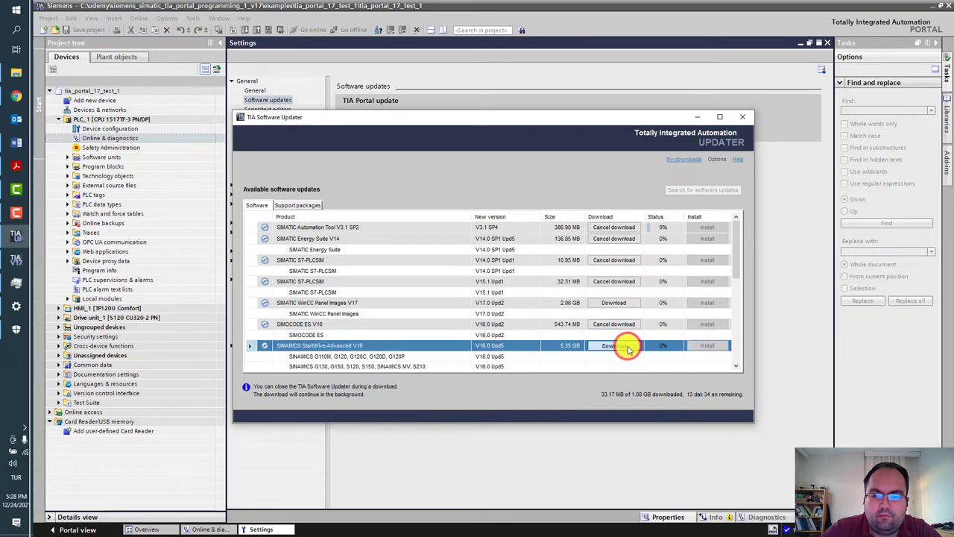
left_click_drag(739, 270, 741, 314)
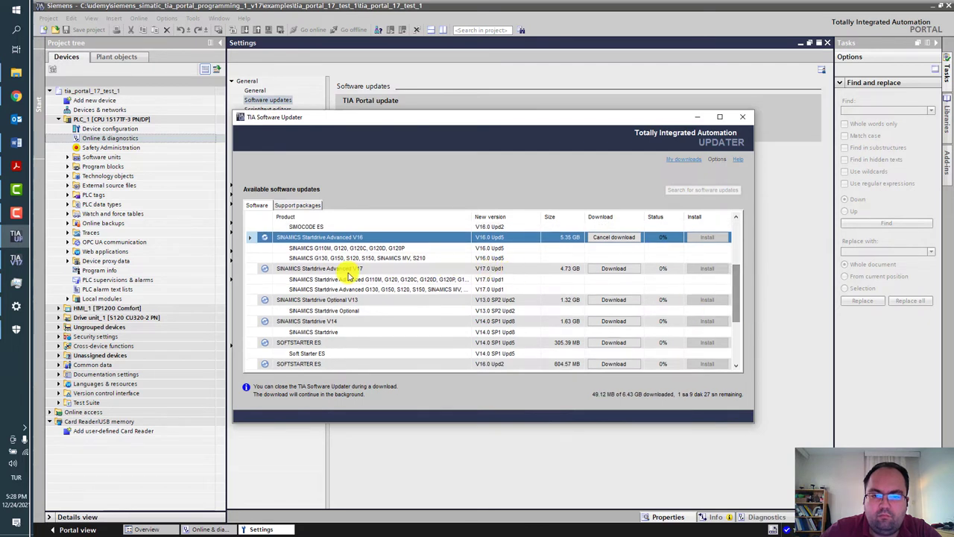
left_click(615, 269)
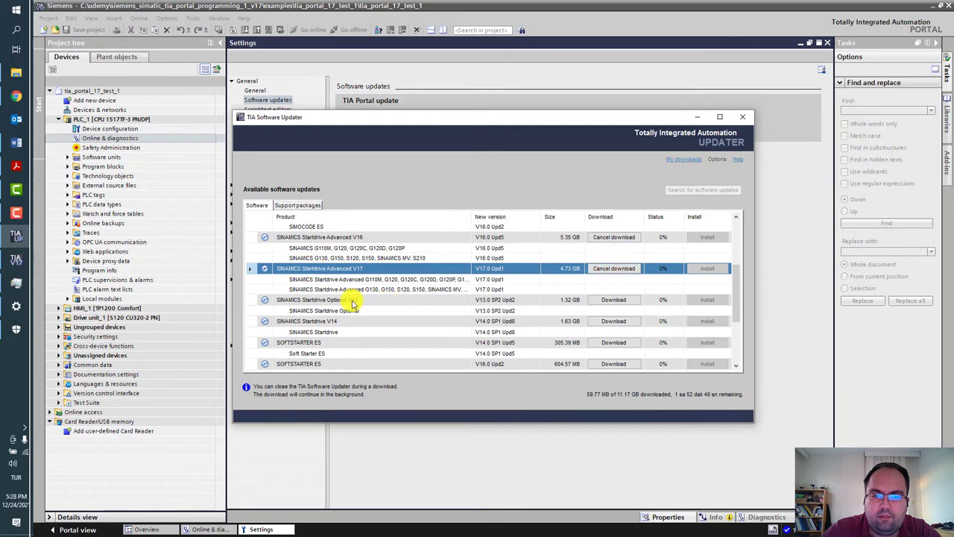
left_click(612, 300)
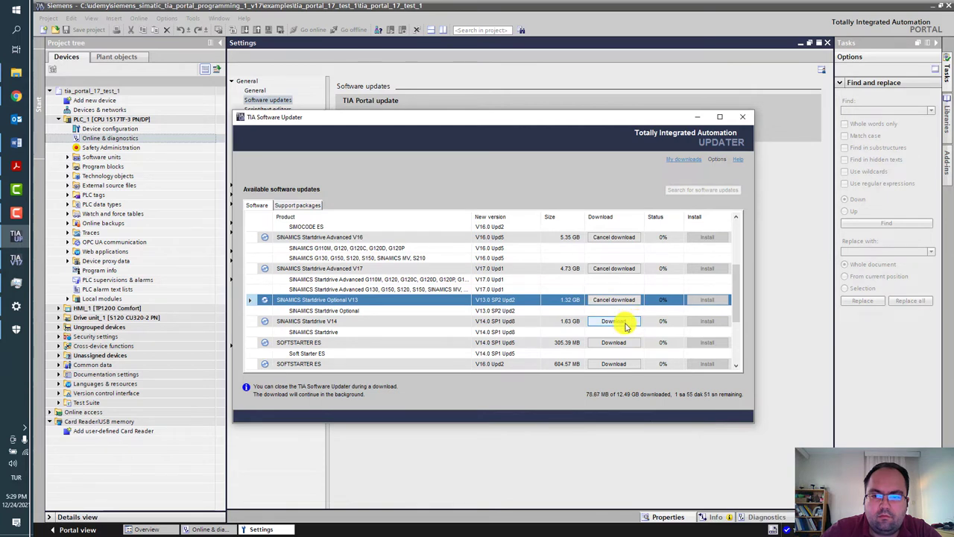
left_click(625, 322)
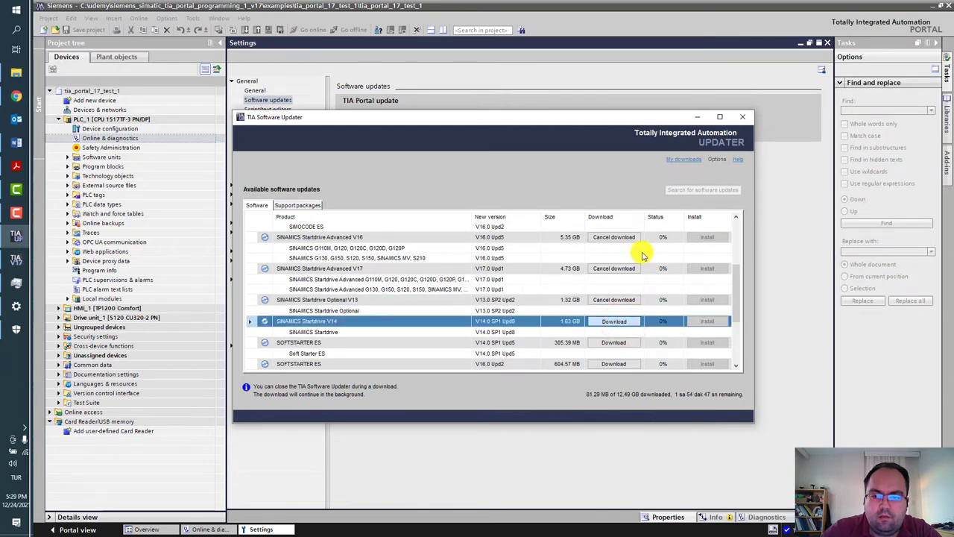
Start the downloads for both SOFTSTARTER ES updates, TIA Portal Project Server V17, Totally Integrated Automation Portal V17 and WinCC Runtime Advanced V17
left_click_drag(735, 313, 739, 347)
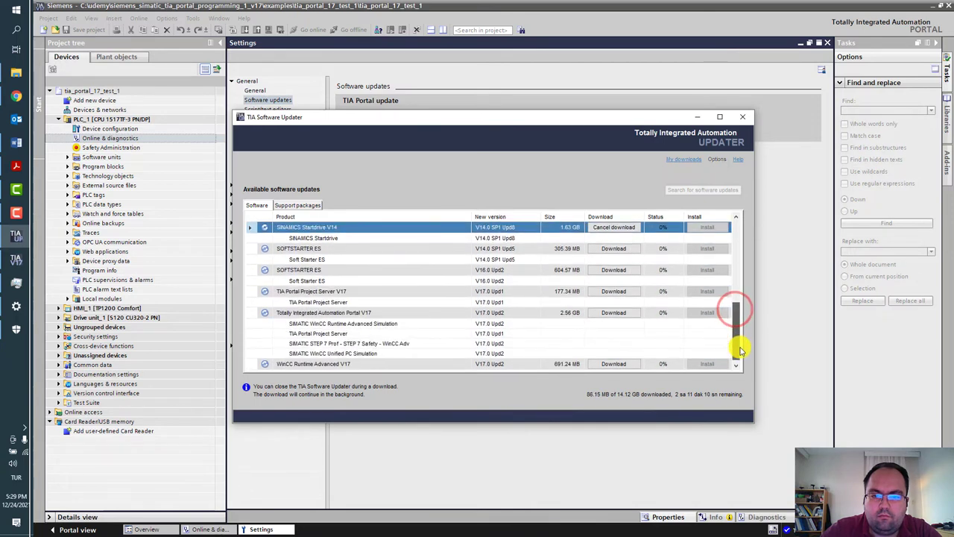
left_click(614, 249)
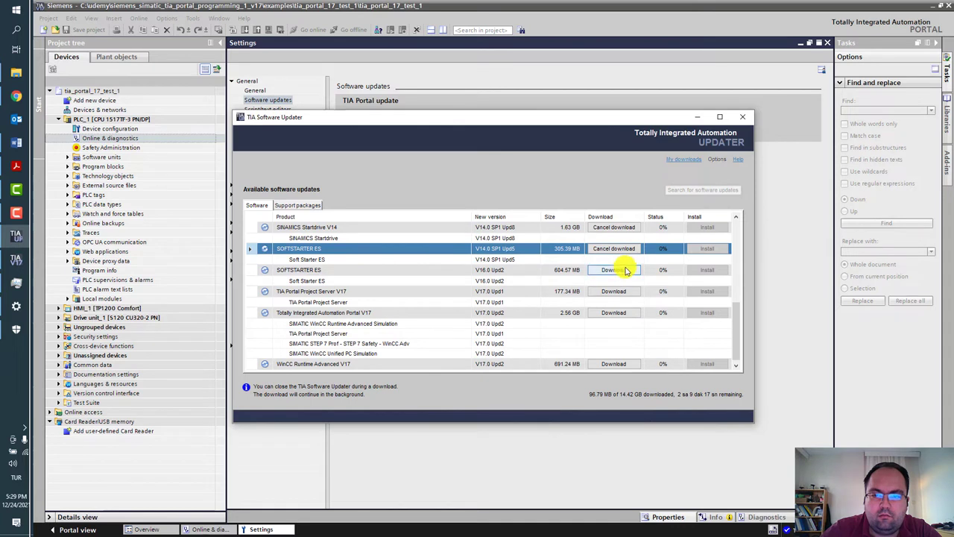
left_click(623, 269)
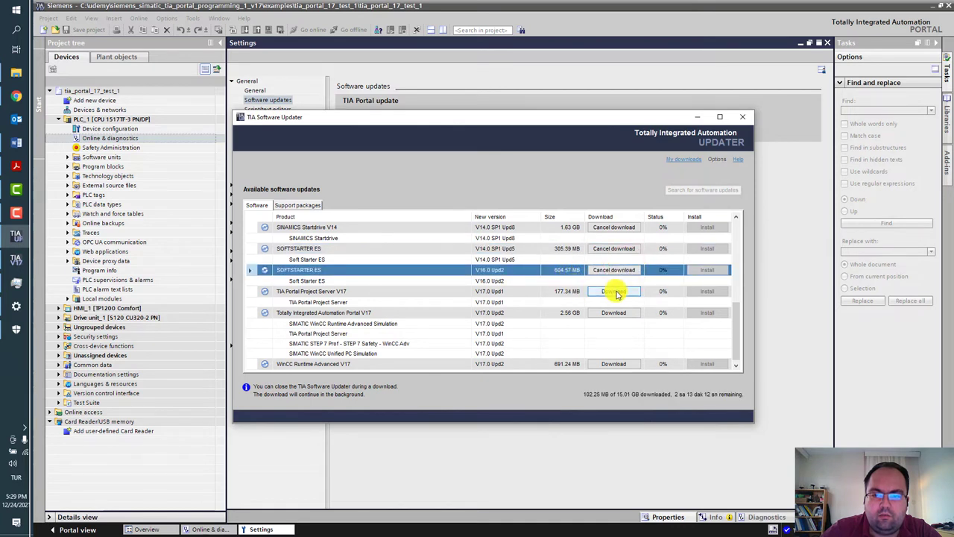
left_click(615, 291)
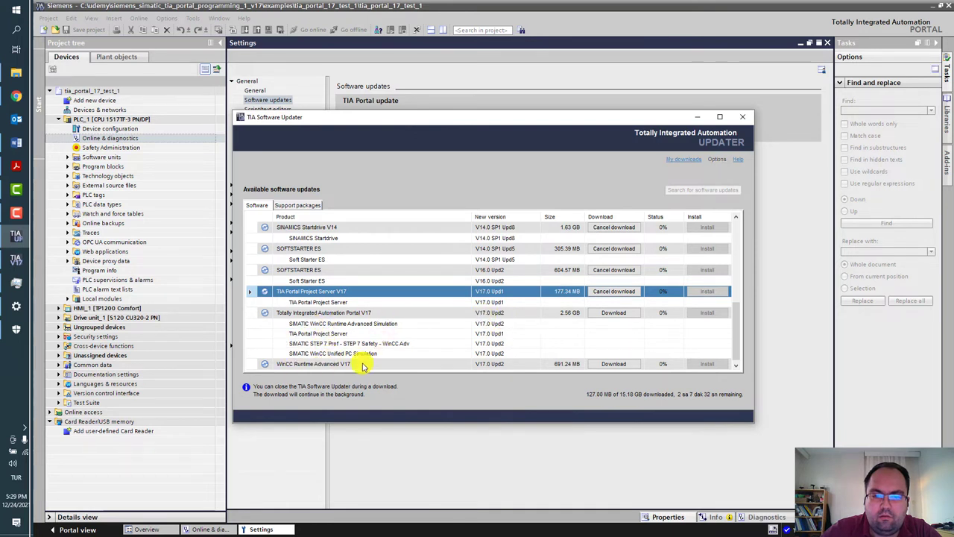
left_click(600, 313)
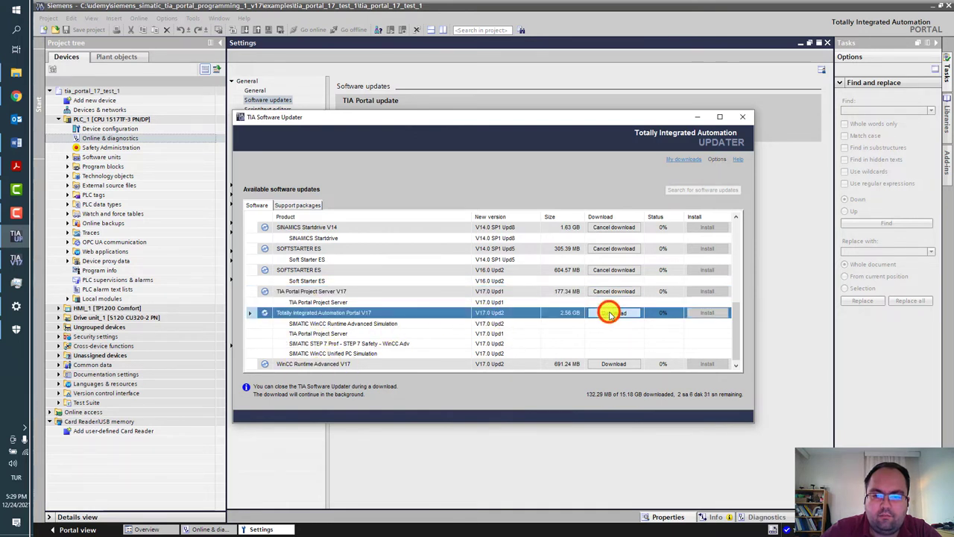
left_click_drag(738, 338, 736, 341)
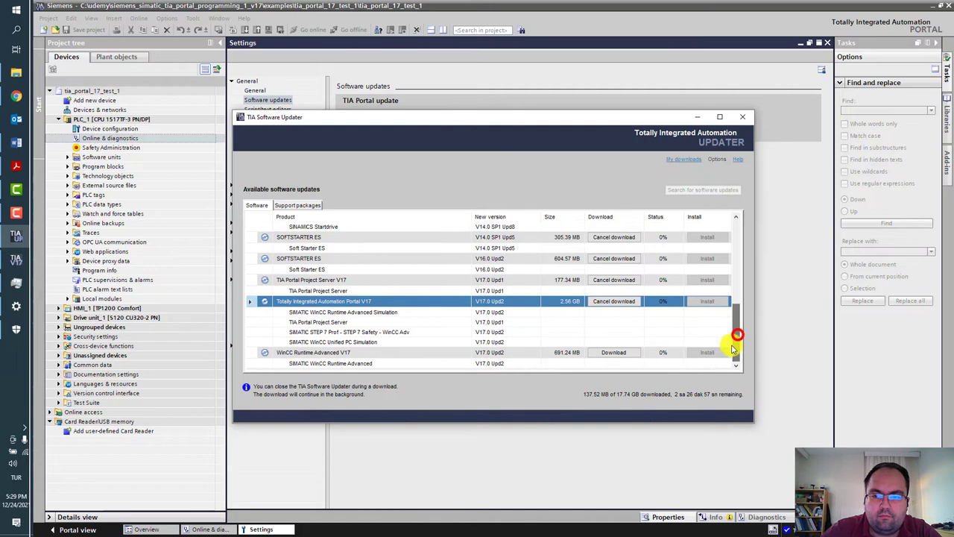
left_click(614, 353)
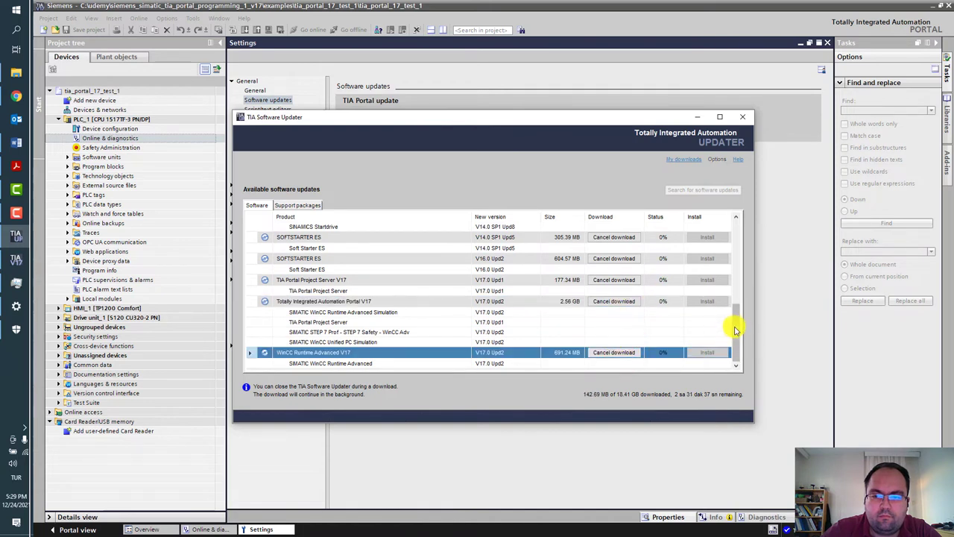
left_click_drag(736, 325, 732, 224)
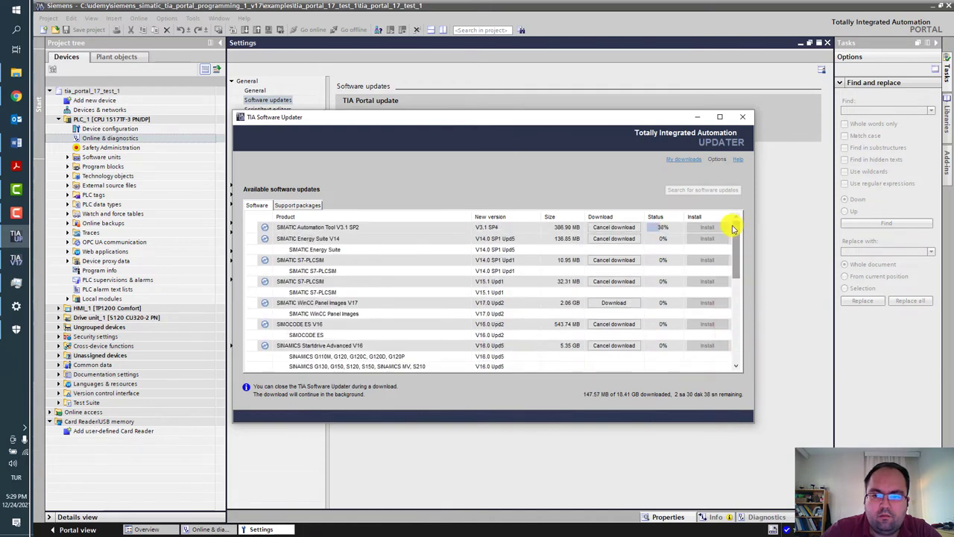
Open the updater's download location, examine the simatic/tiaportal/SEBU-TIAPORTALUPDATE folder, and return to the TIA Software Updater
left_click(683, 161)
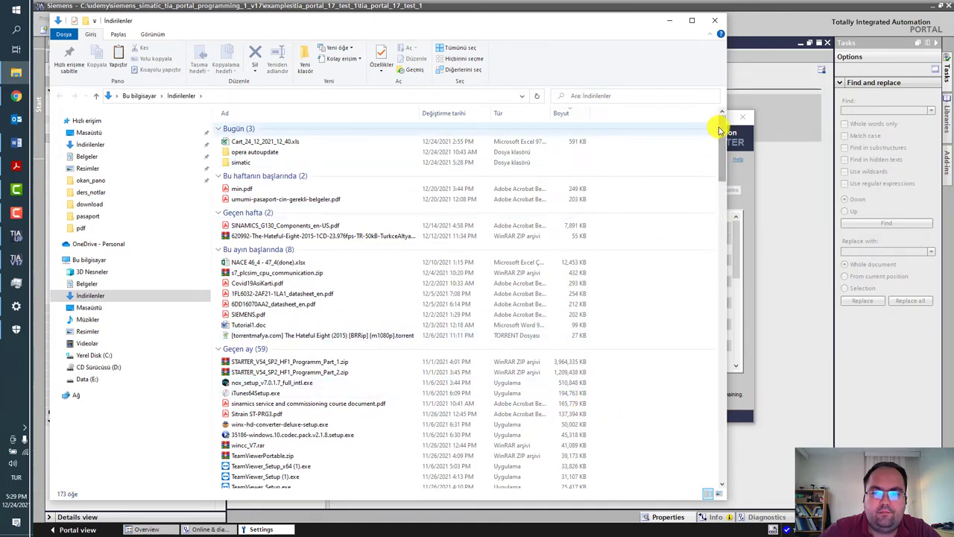
left_click(448, 114)
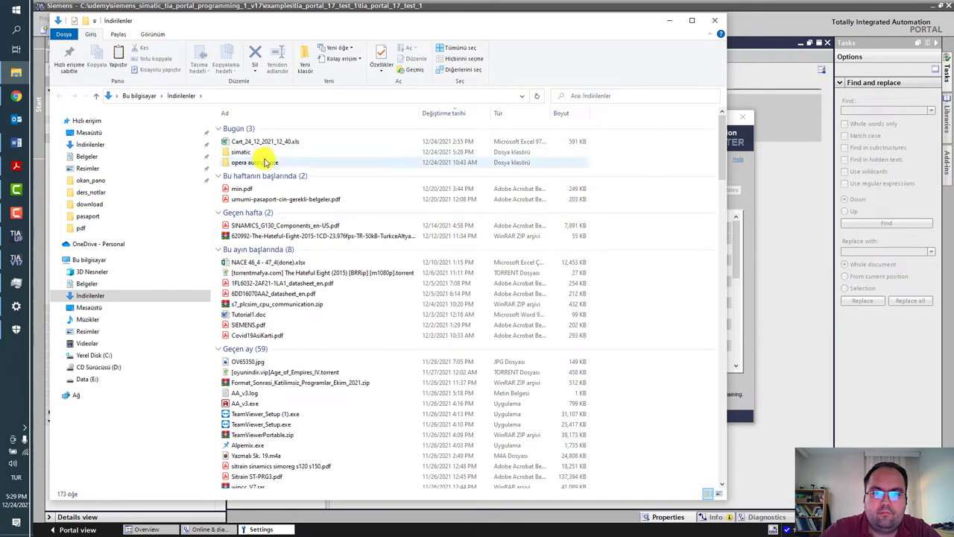
double_click(265, 152)
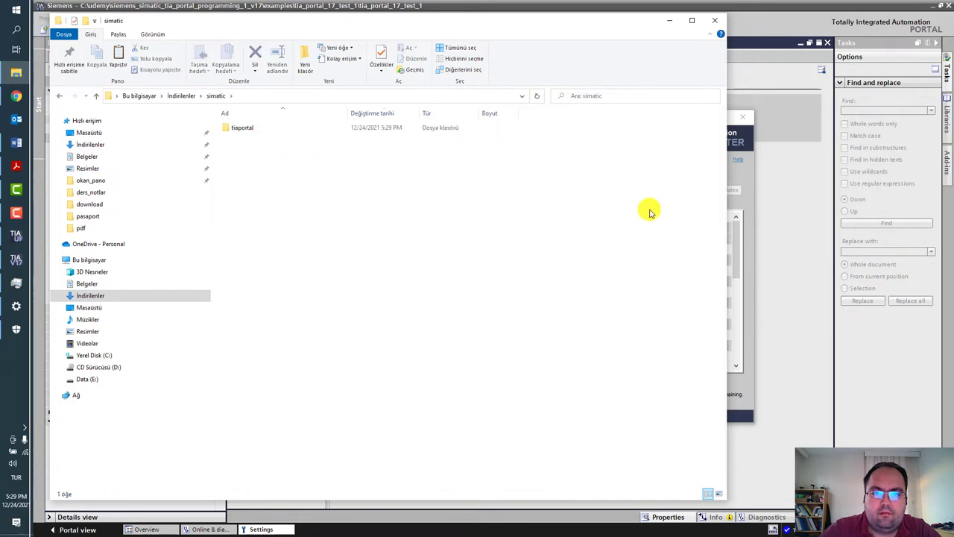
double_click(287, 127)
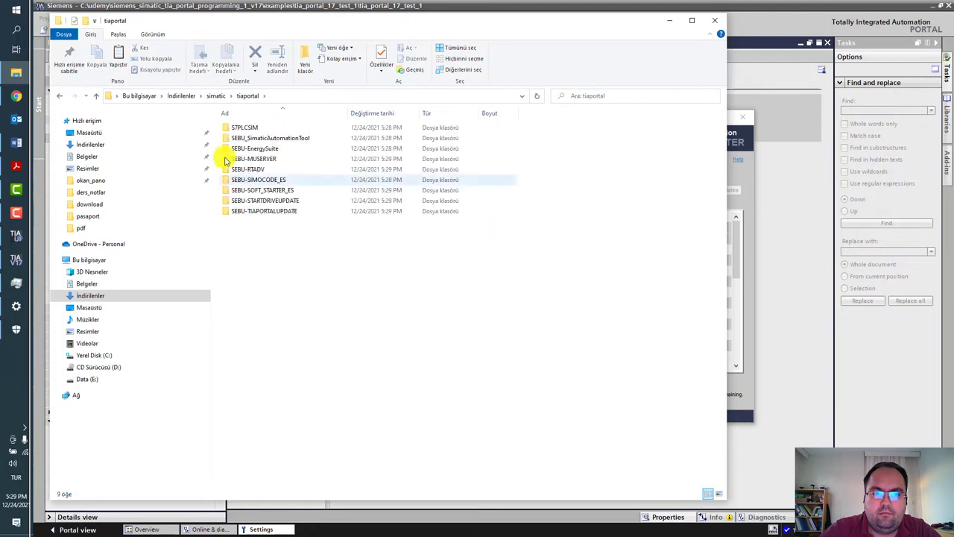
double_click(297, 211)
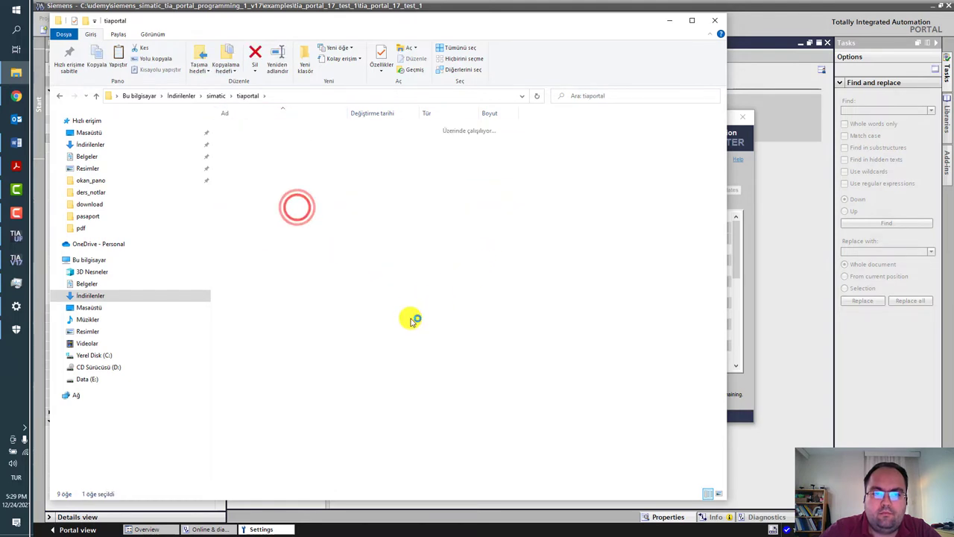
double_click(258, 131)
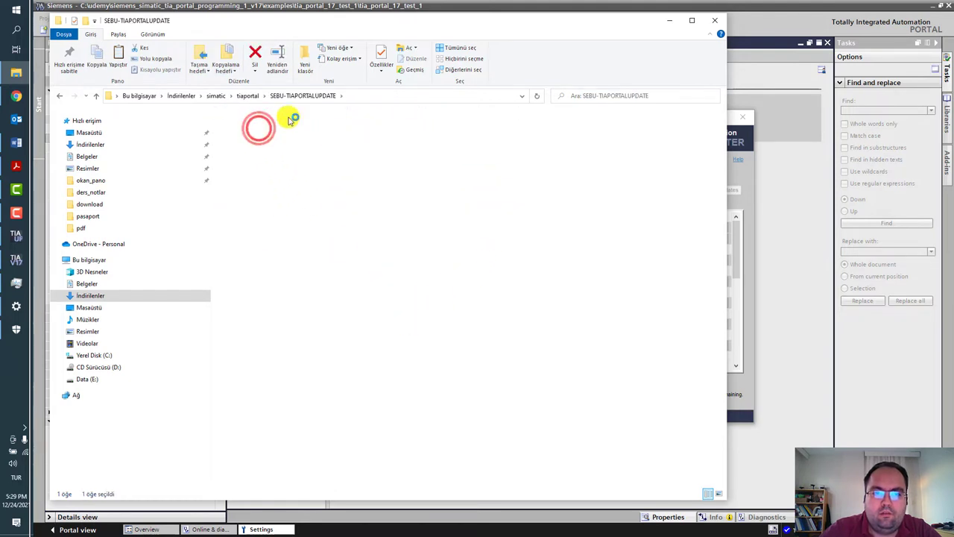
left_click(530, 234)
left_click(669, 21)
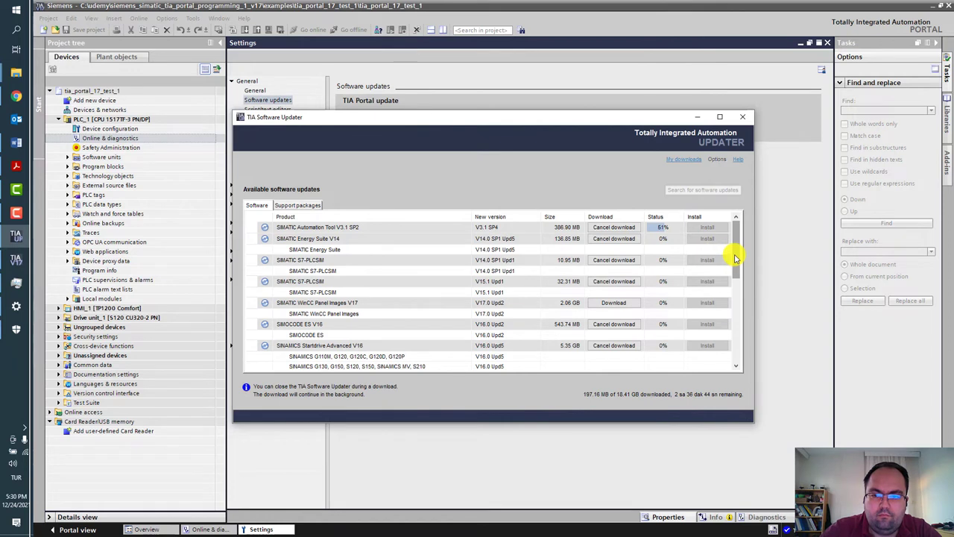
Start downloading the V17.0 Upd2 update for SIMATIC WinCC Panel Images V17
left_click(630, 304)
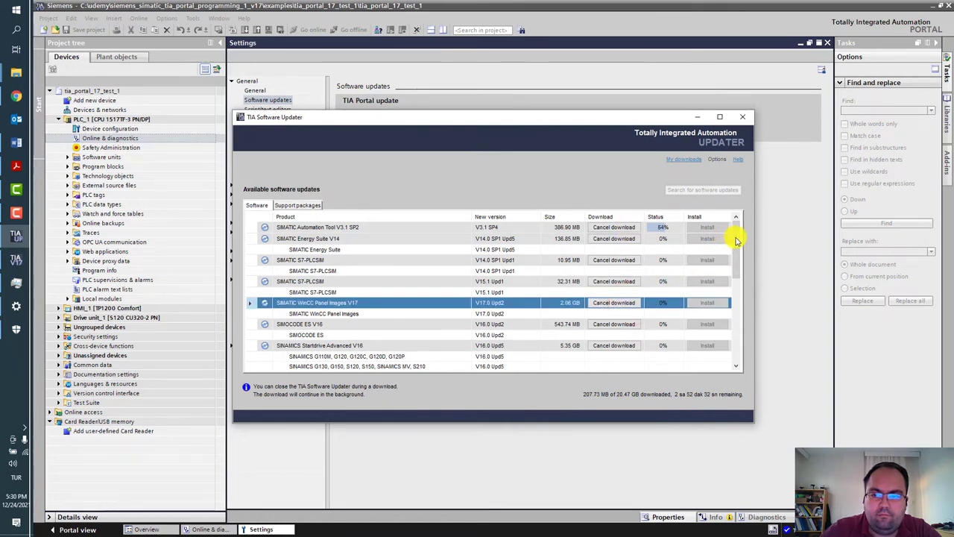
left_click_drag(736, 239, 750, 292)
scroll(743, 229, "down", 3)
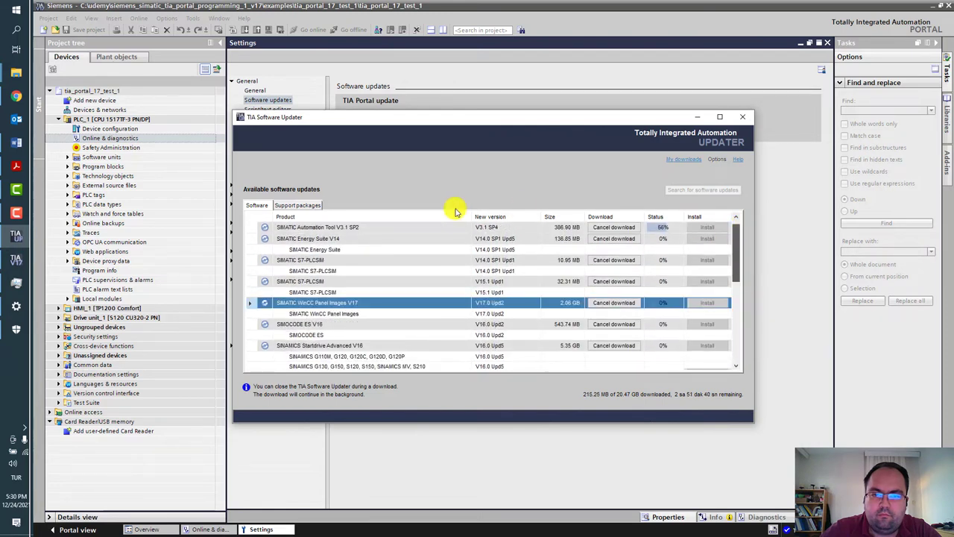
Check the available support packages in the updater, then return to the TIA Portal software update settings
left_click(309, 204)
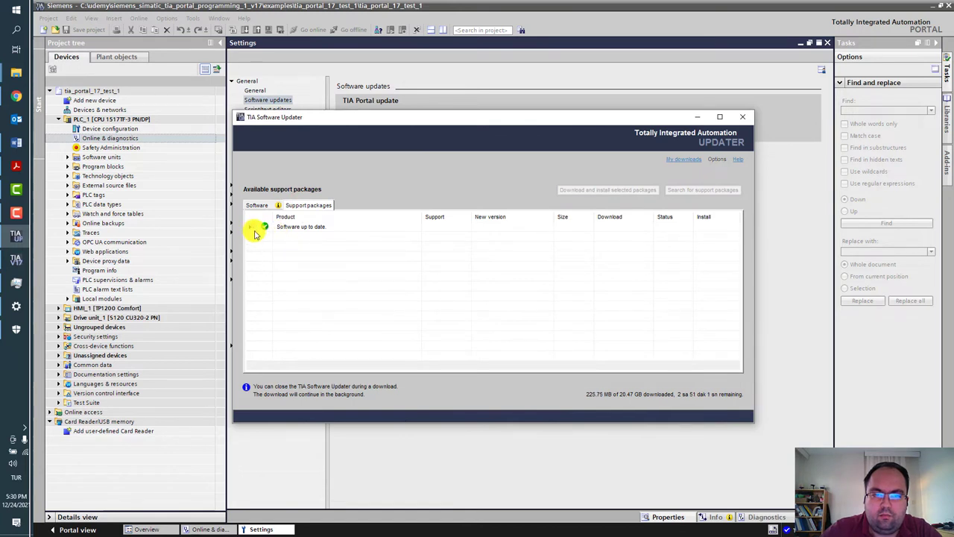
left_click(262, 207)
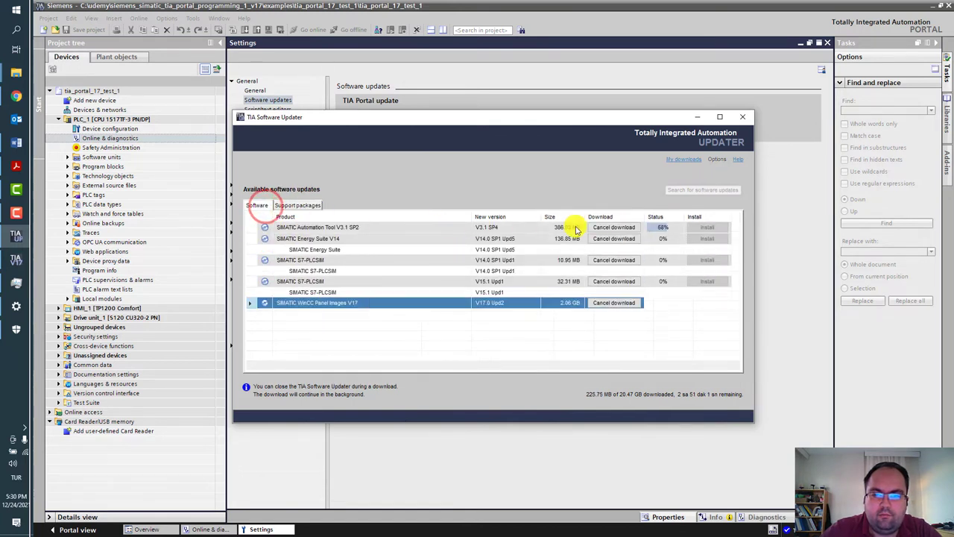
left_click(596, 6)
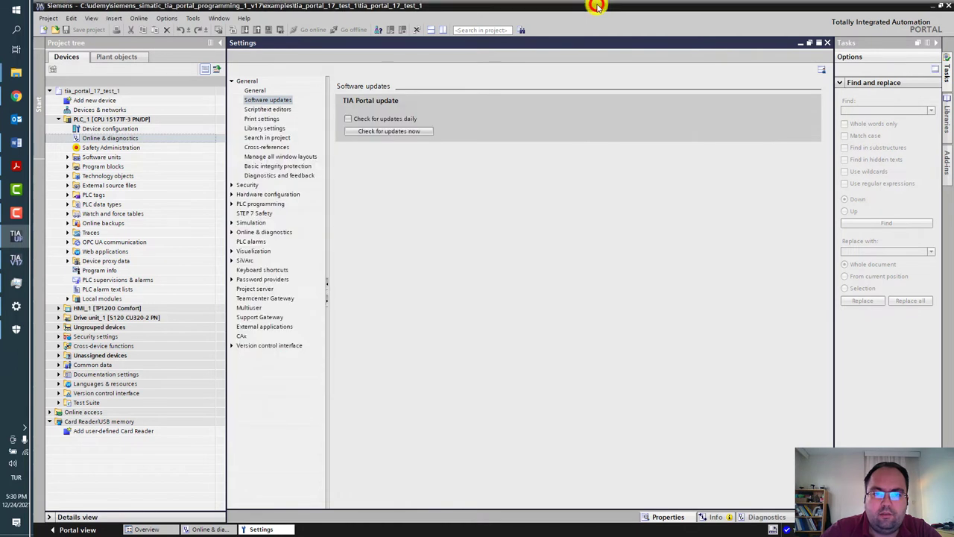
left_click(356, 135)
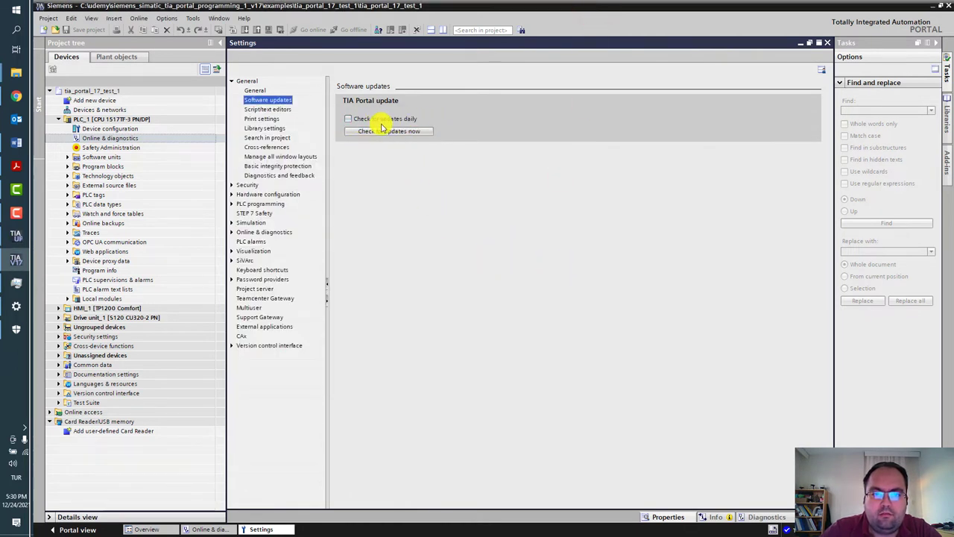
Review the script/text editor settings through to the end and open the print settings
left_click(283, 112)
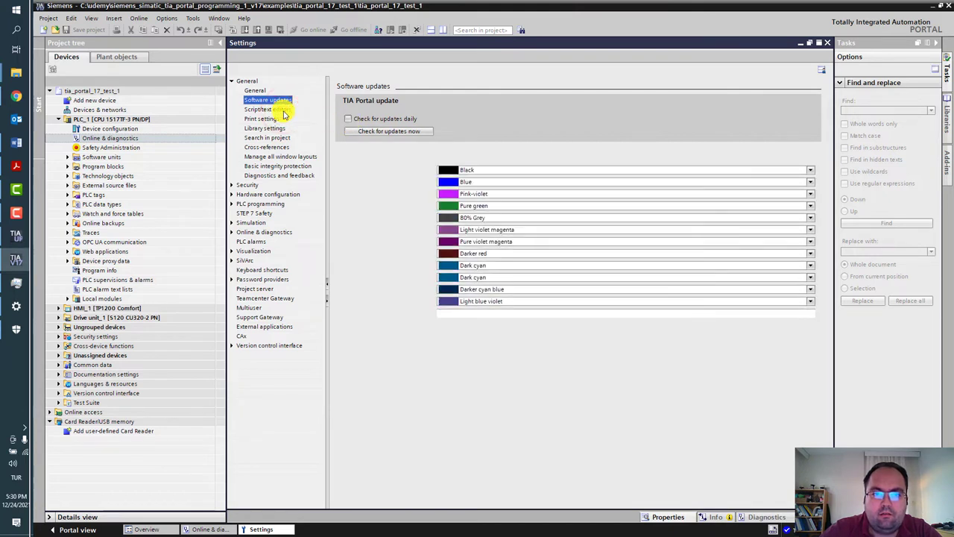
left_click(830, 320)
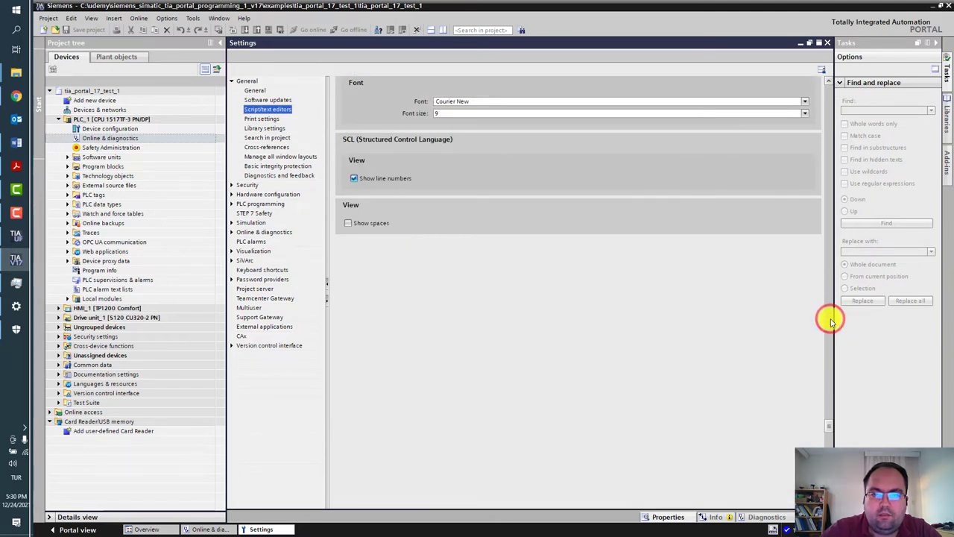
left_click(269, 120)
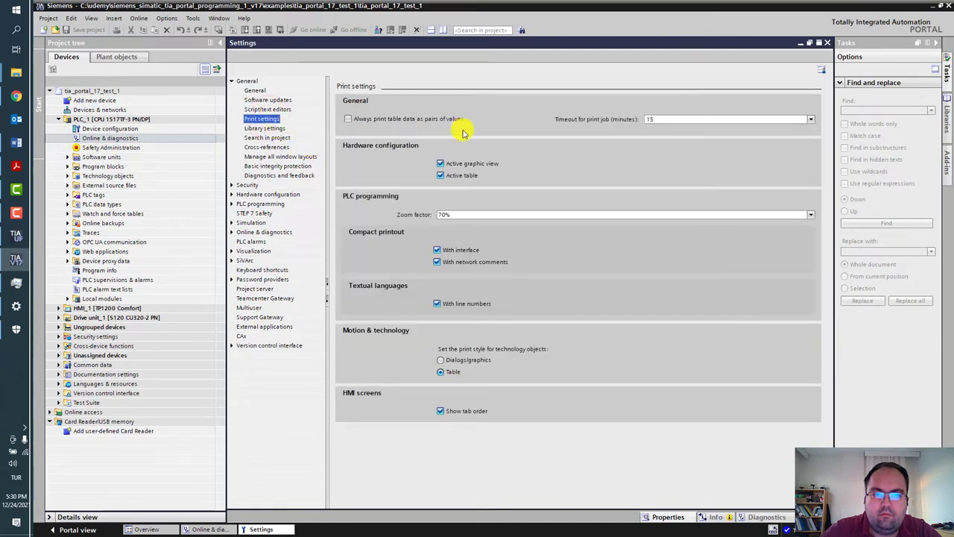
Review the hardware configuration settings for product support information, topology overview, compile & download, and profiles
left_click(231, 184)
left_click(231, 213)
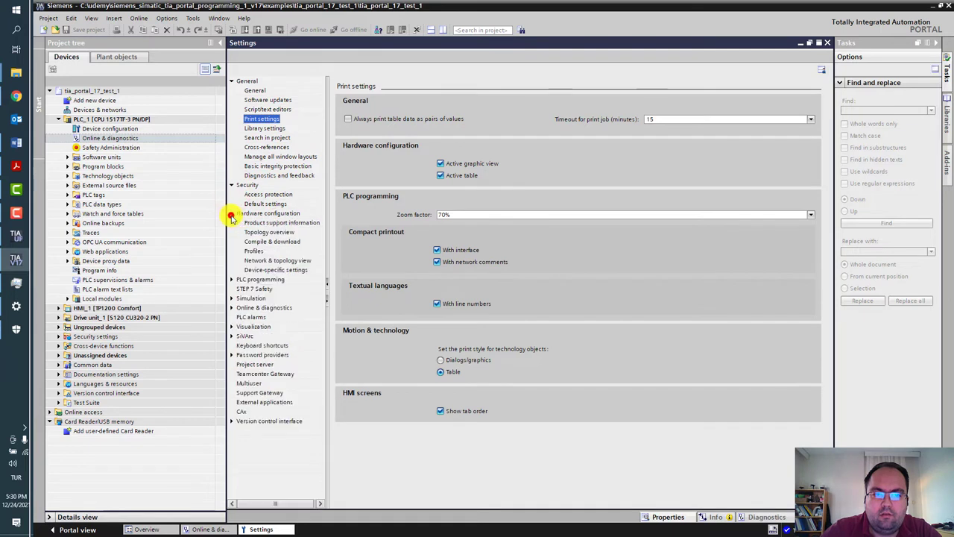
left_click(280, 223)
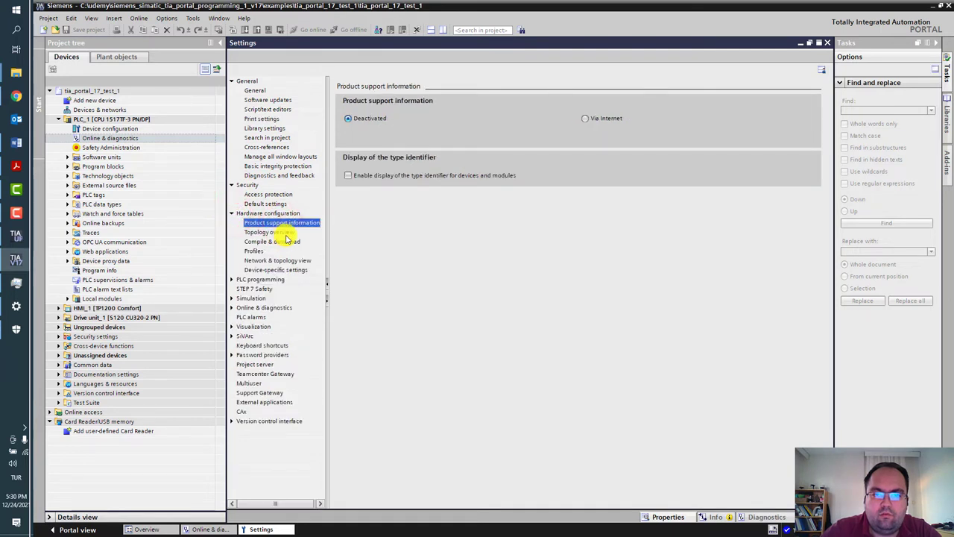
left_click(286, 233)
left_click(286, 242)
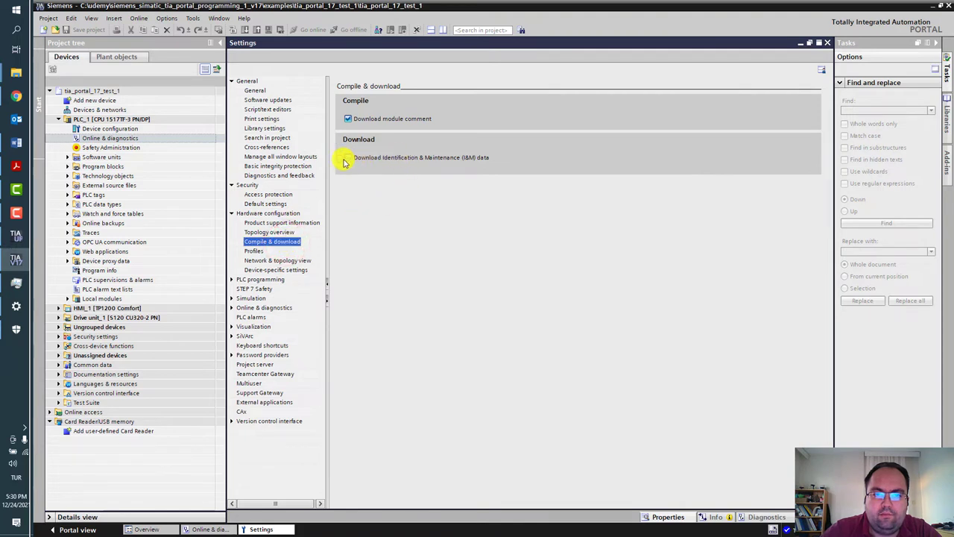
left_click(254, 250)
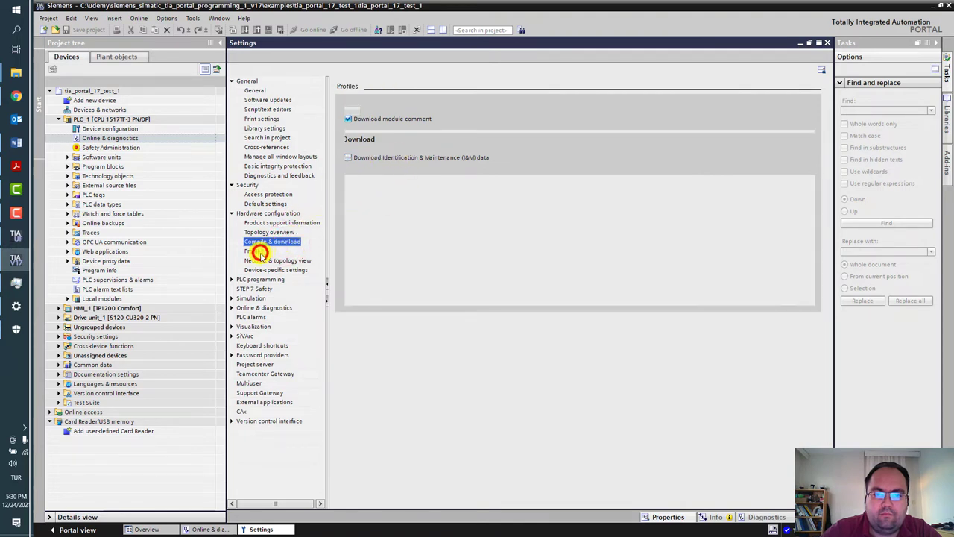
Review the General and GRAPH settings for PLC programming
left_click(232, 280)
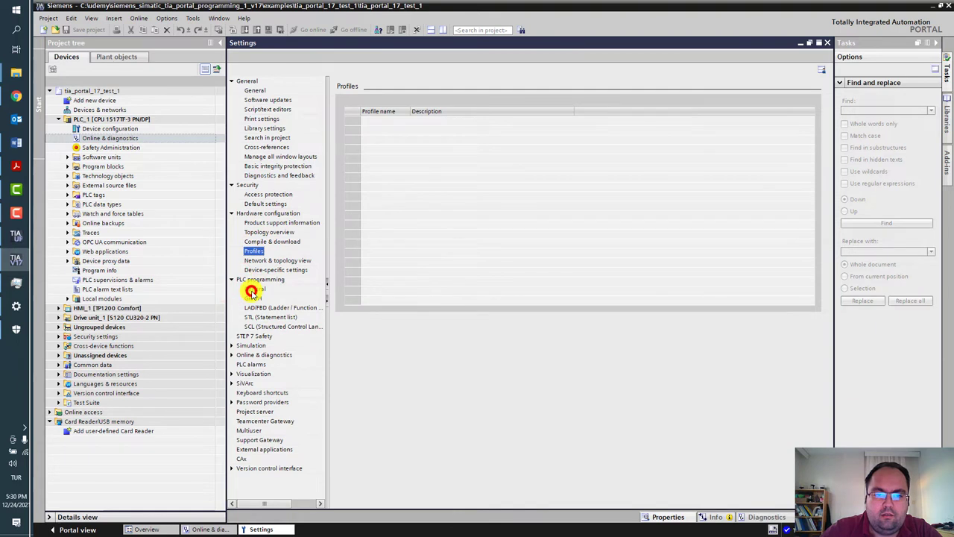
left_click(252, 290)
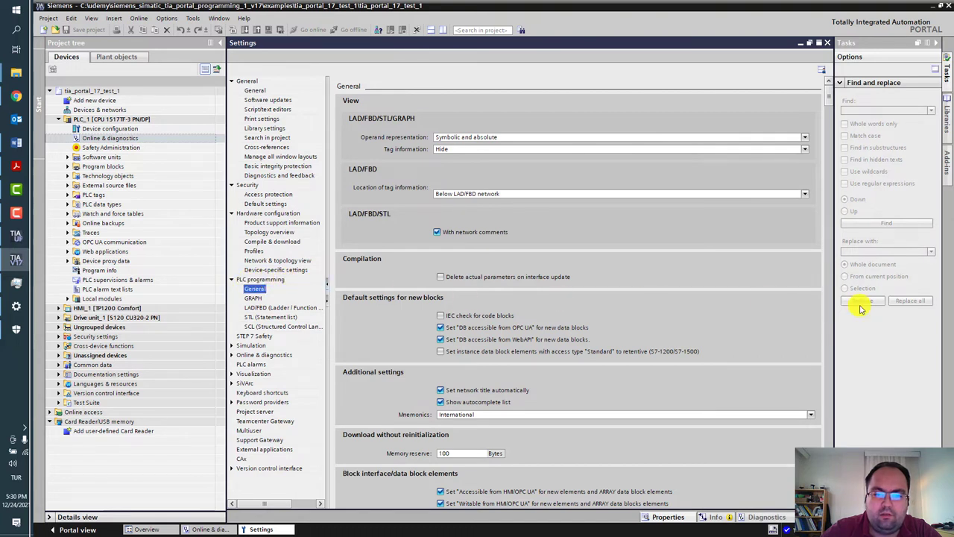
left_click(828, 308)
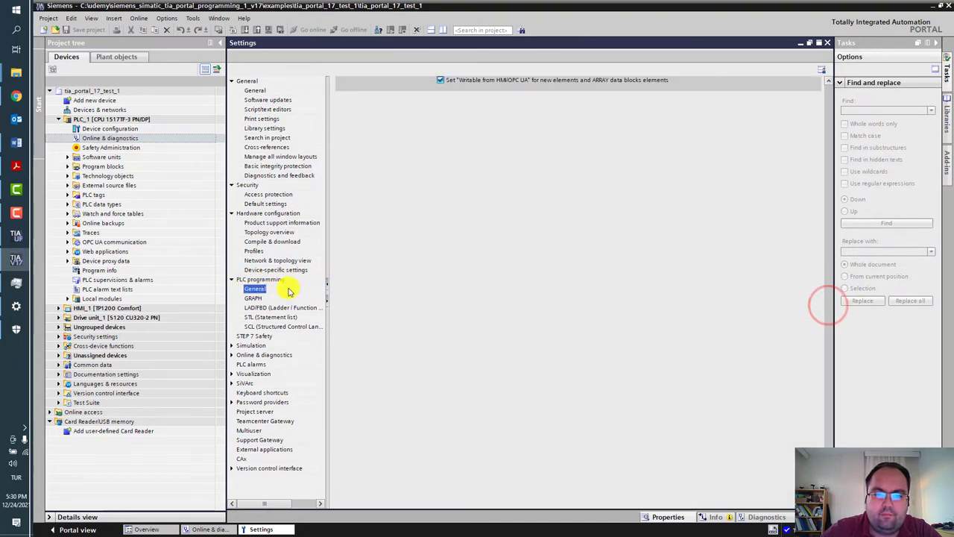
left_click(256, 298)
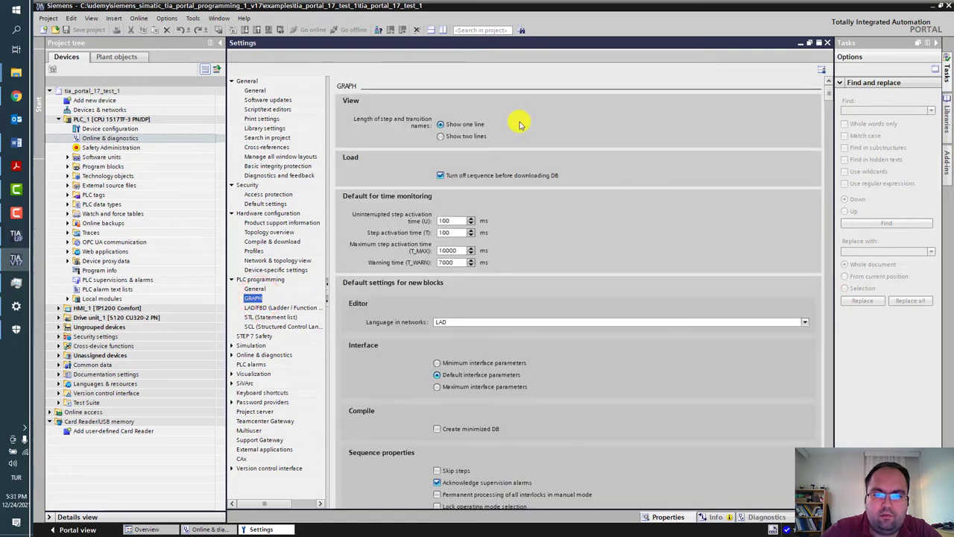
left_click(829, 320)
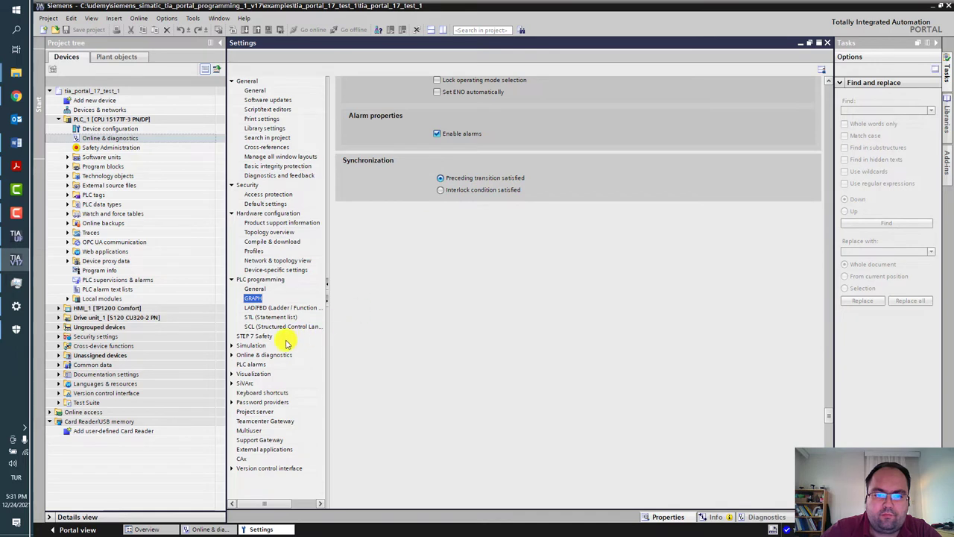
Review the PLC and HMI simulation settings and the default connection path for online access
left_click(233, 346)
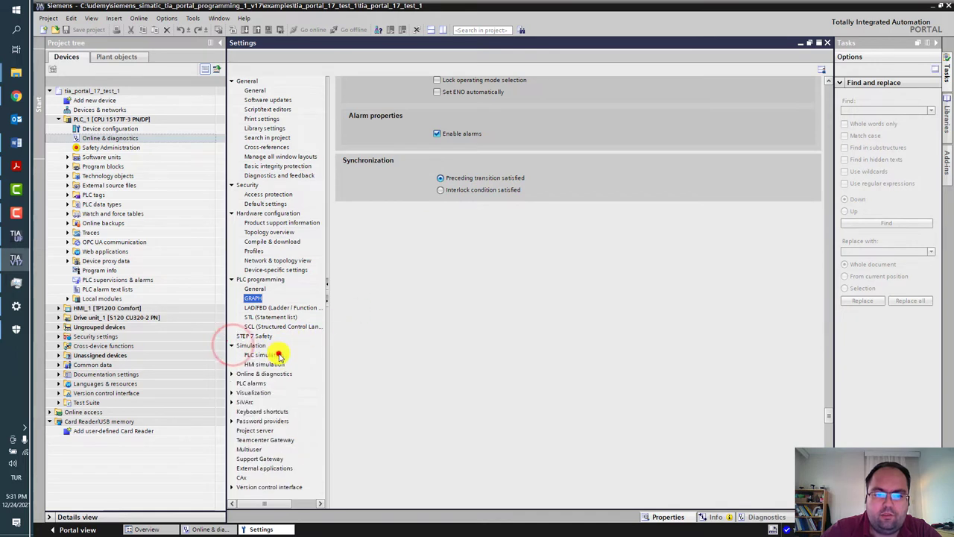
left_click(272, 354)
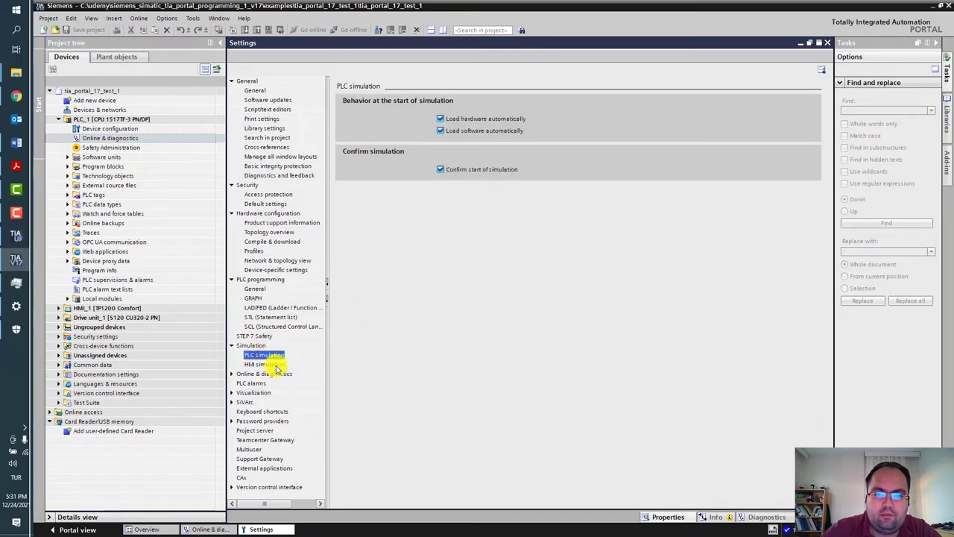
left_click(273, 365)
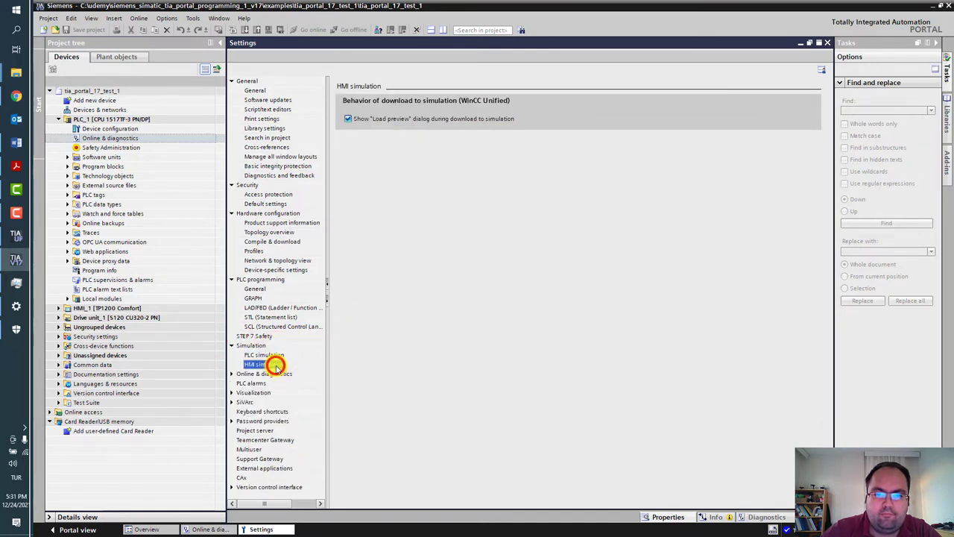
left_click(232, 374)
left_click(271, 383)
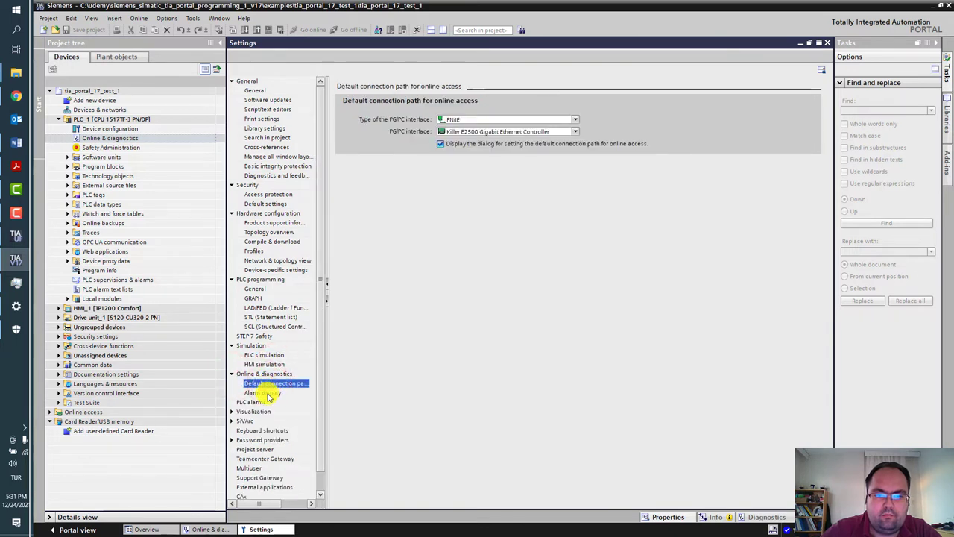
Review the visualization settings for screens, screen resizing, HMI tags and runtime scripting, followed by the SiVArc settings
left_click(321, 400)
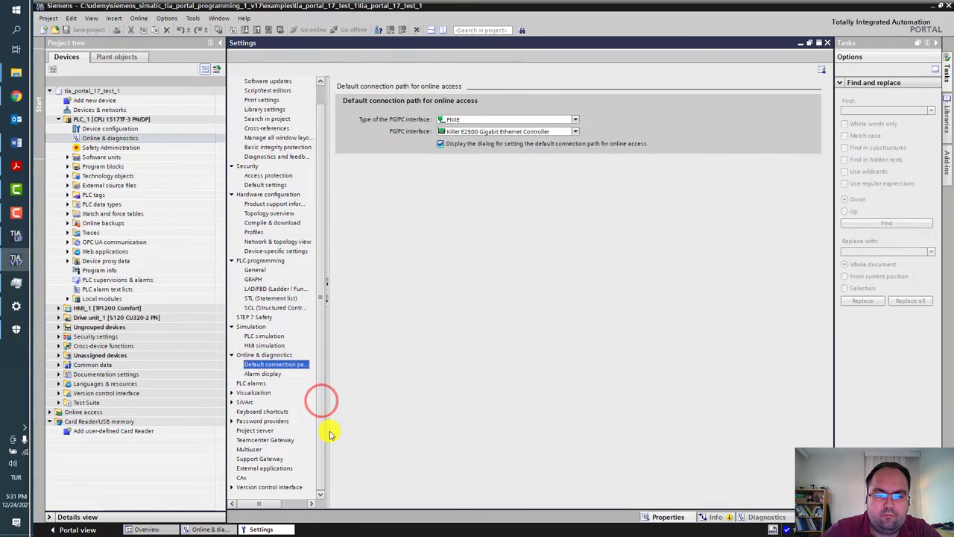
left_click(232, 393)
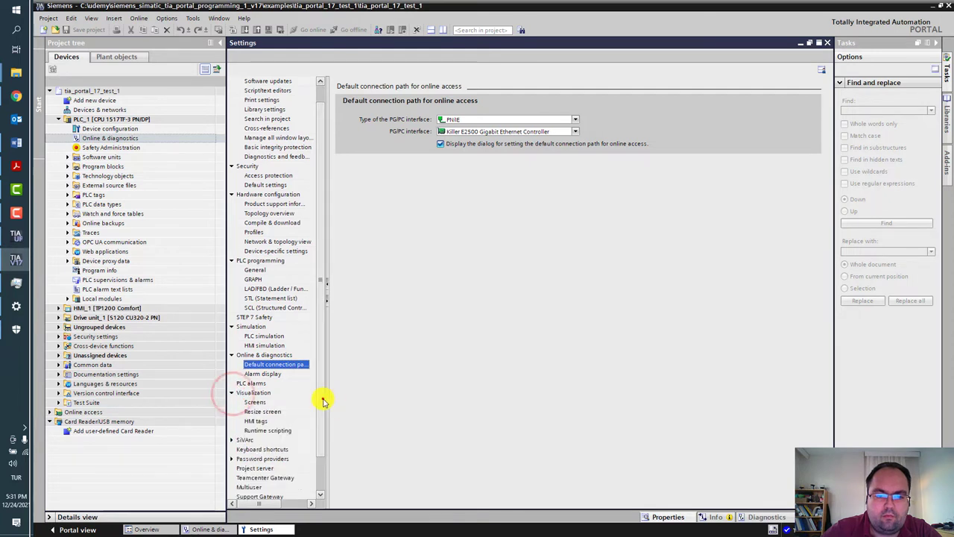
left_click(322, 399)
left_click(255, 364)
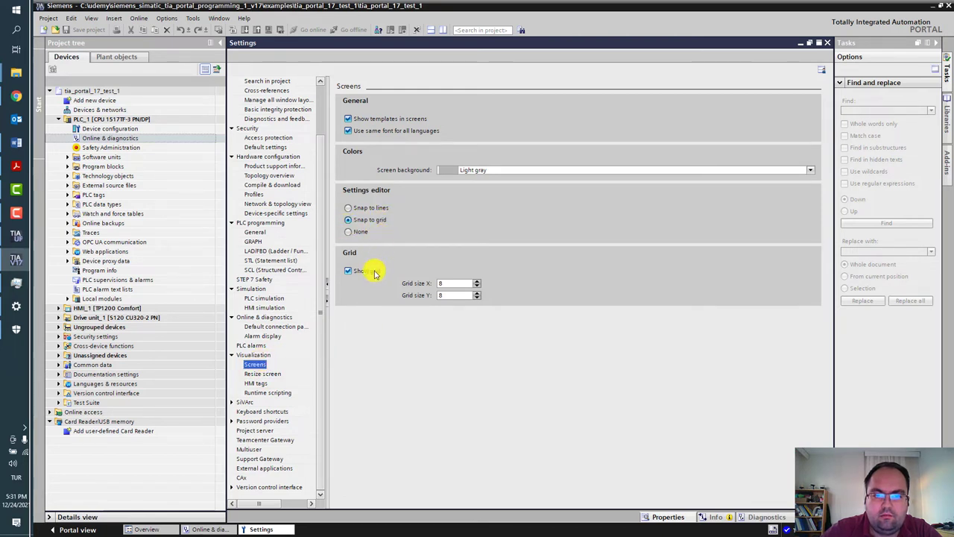
left_click(257, 374)
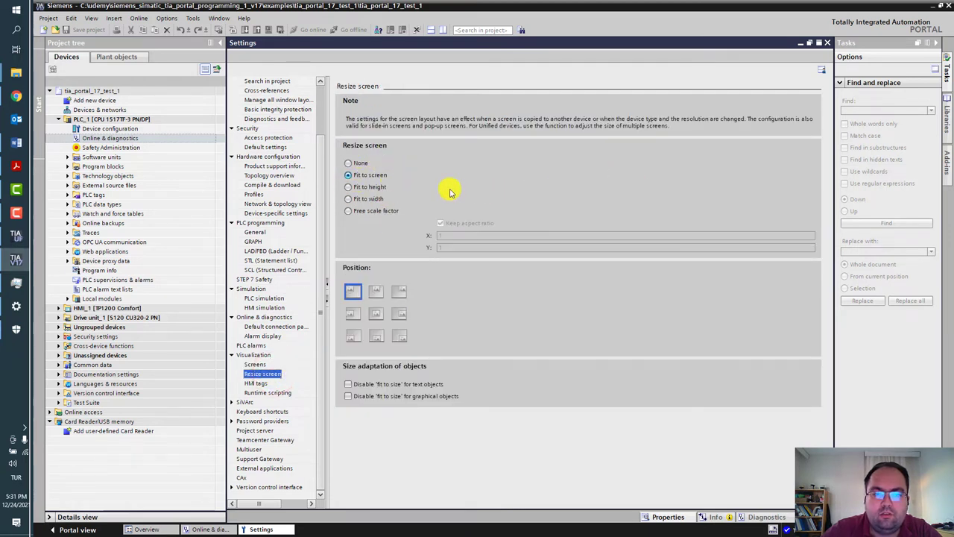
left_click(256, 384)
left_click(285, 392)
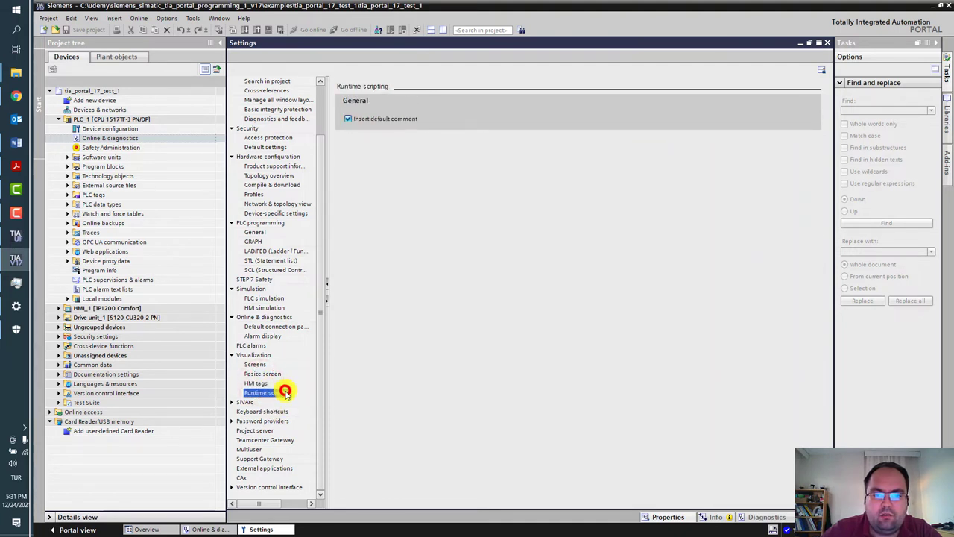
left_click(233, 405)
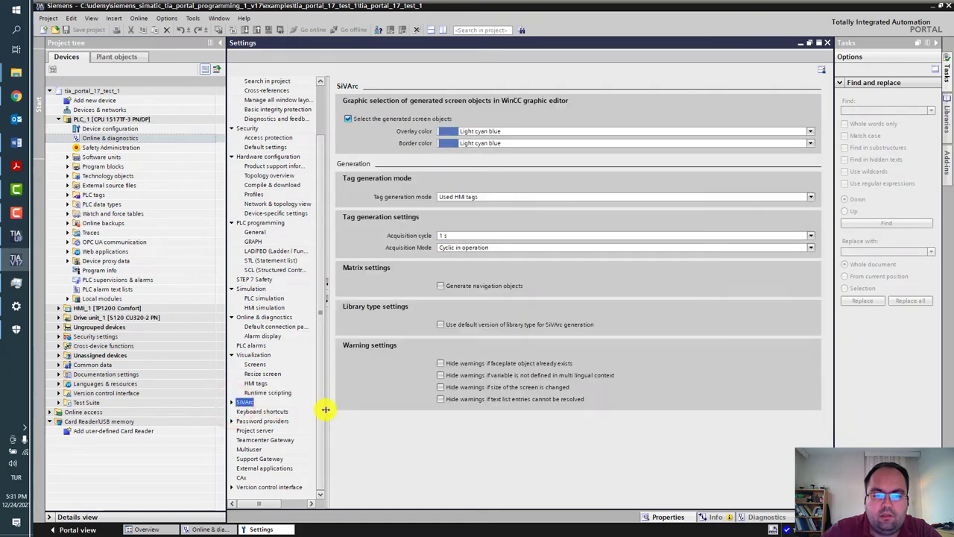
Review the SiVArc generation settings, followed by the Multiuser and Project server settings
left_click(231, 402)
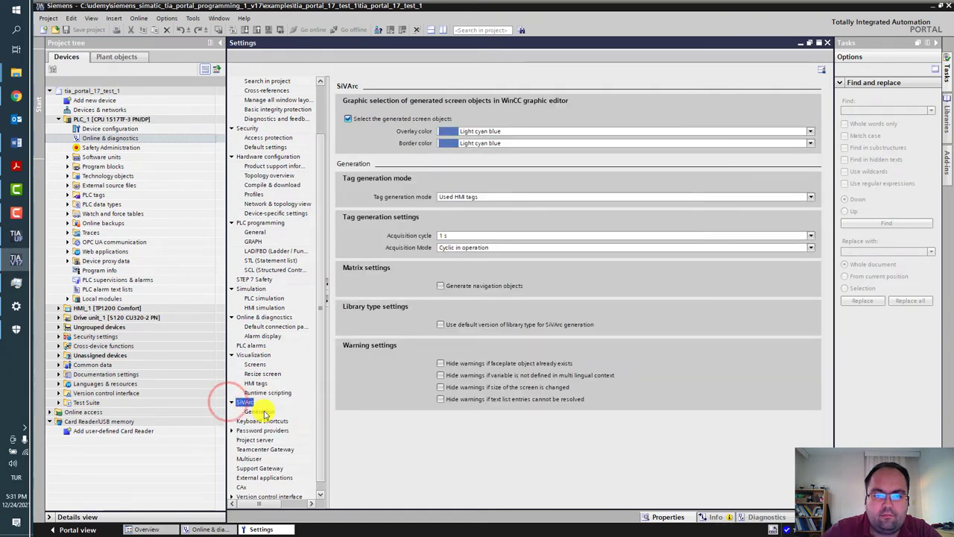
left_click(263, 411)
left_click(322, 410)
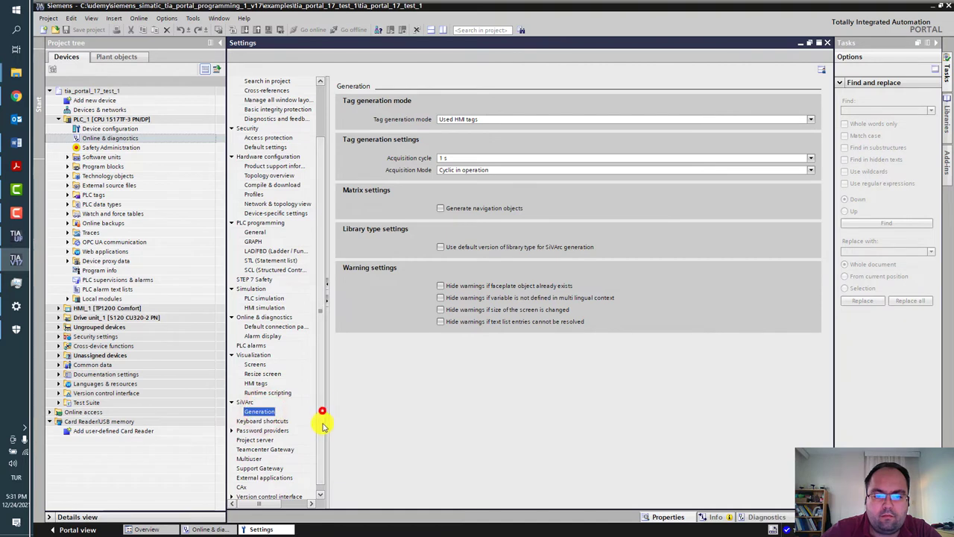
left_click(253, 449)
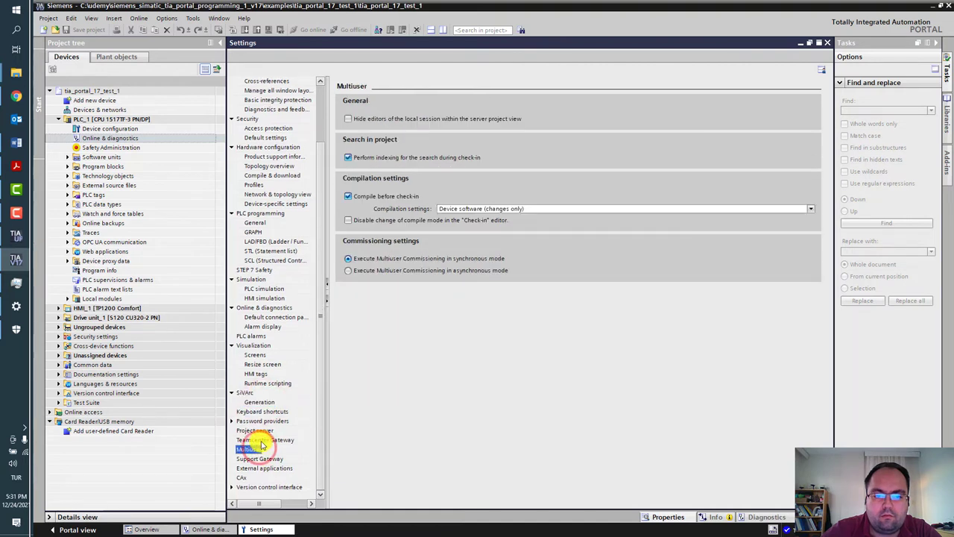
left_click(265, 433)
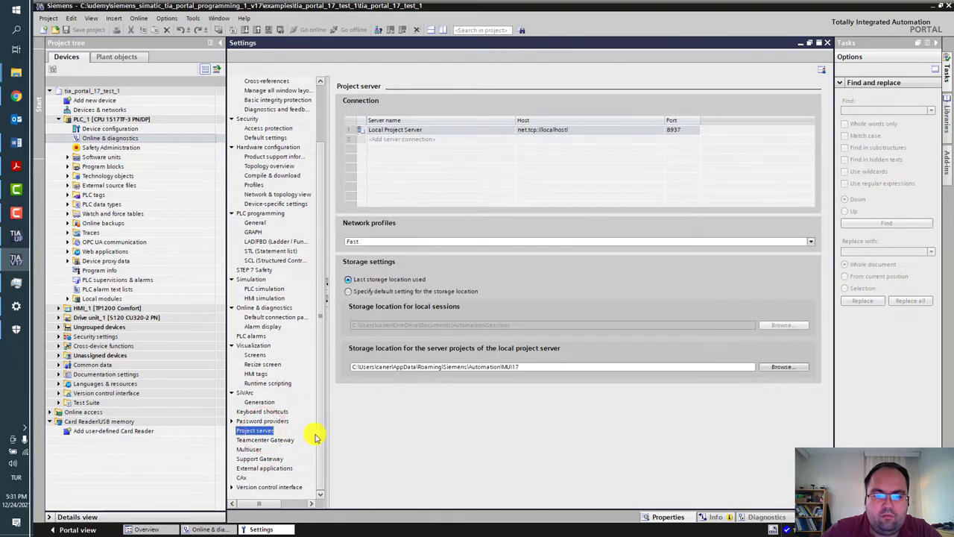
scroll(321, 434, "up", 2)
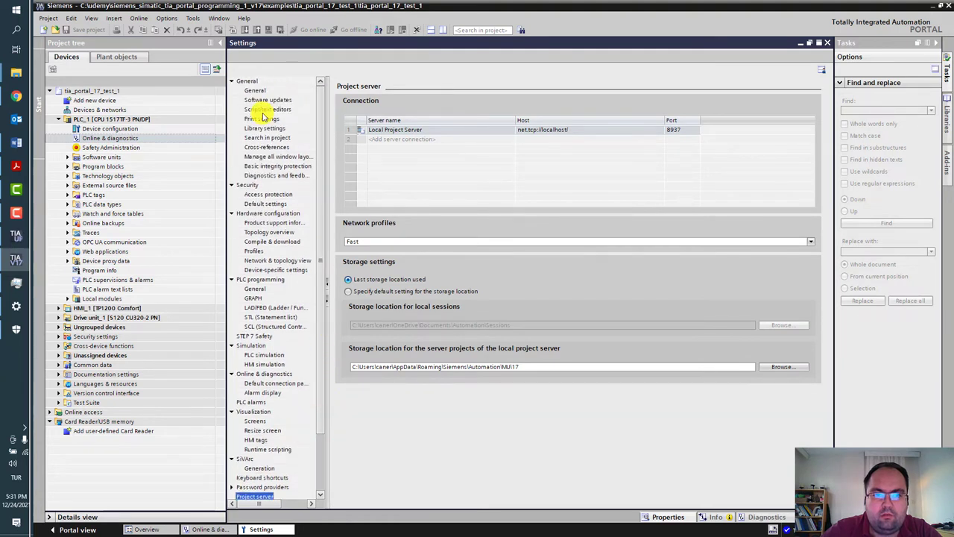
Examine the list of locally available support packages and close it
left_click(167, 18)
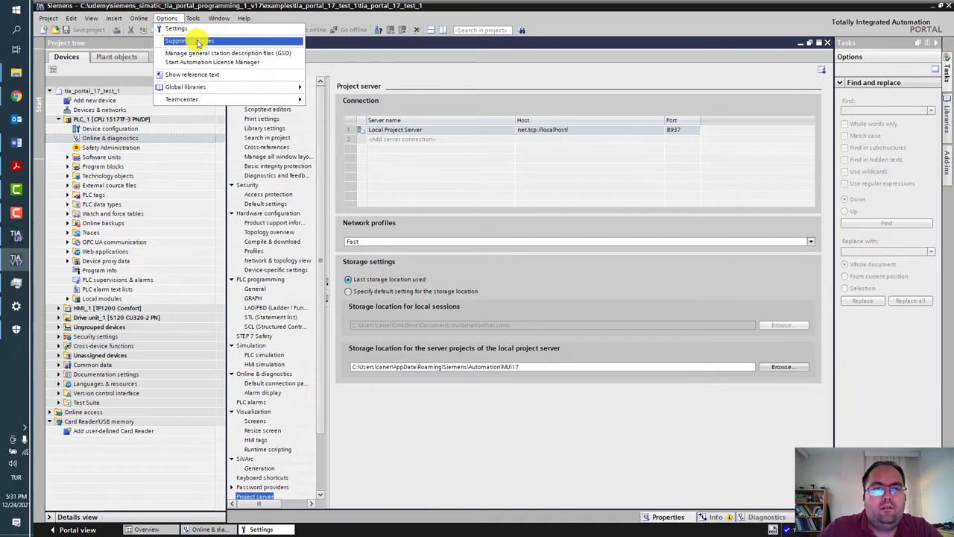
left_click(198, 40)
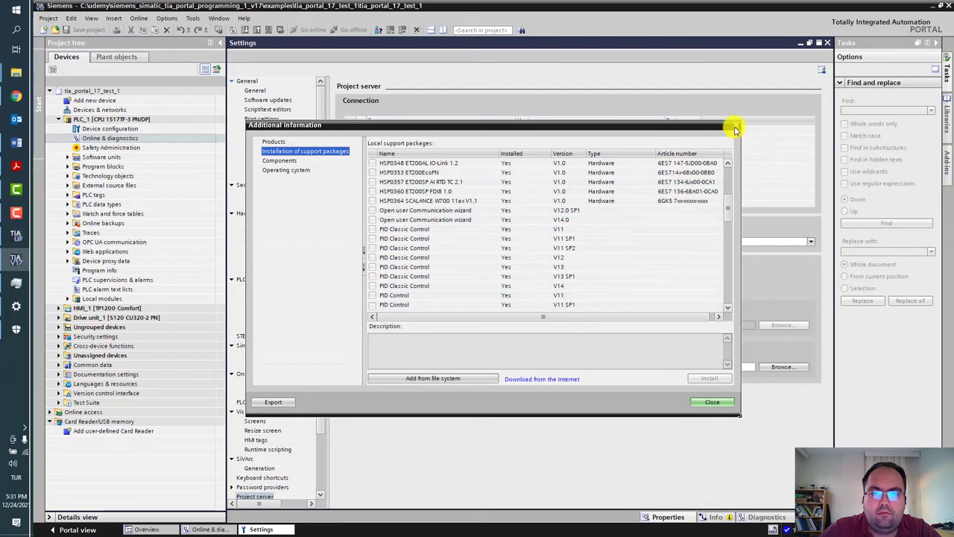
left_click(735, 127)
Review the installed general station description files and the page for unused GSDs in the project, closing the manager when done
left_click(171, 18)
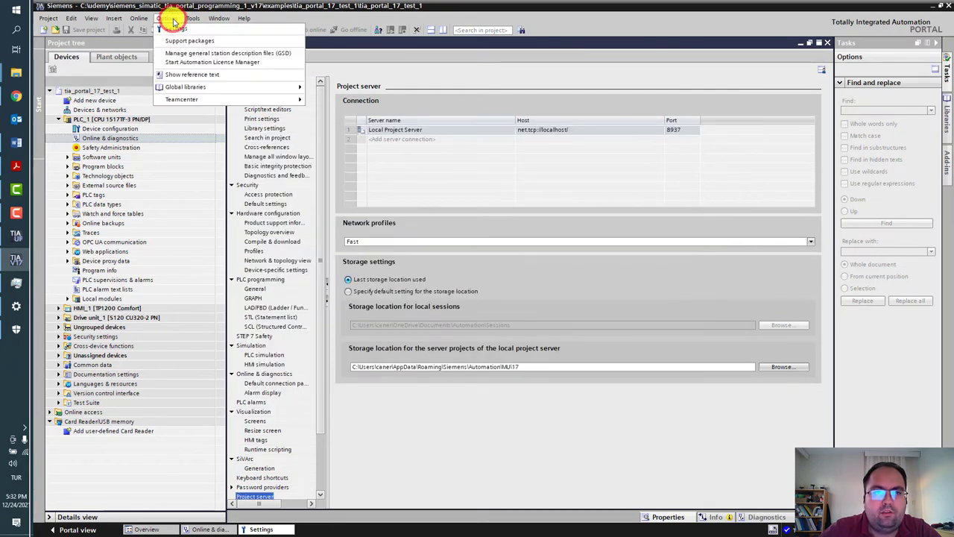
left_click(238, 53)
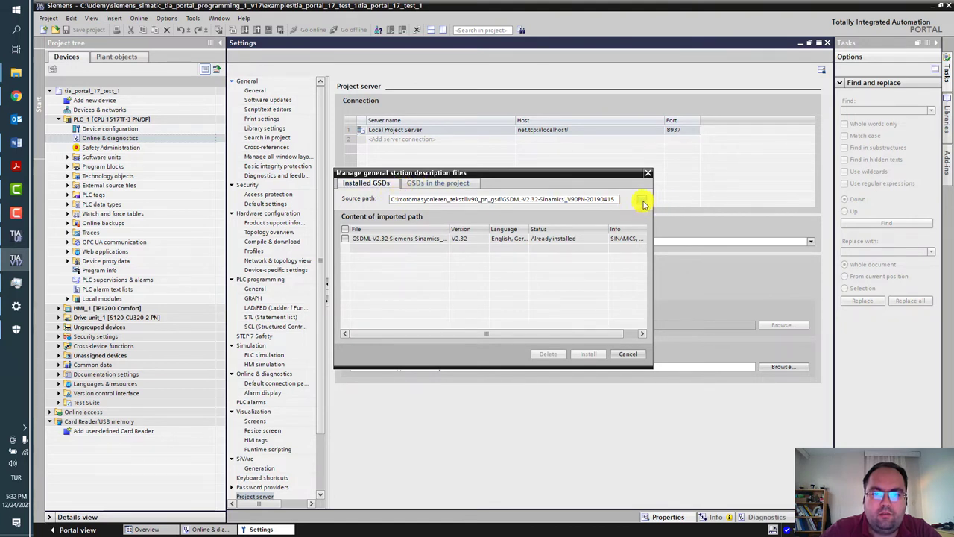
left_click(458, 184)
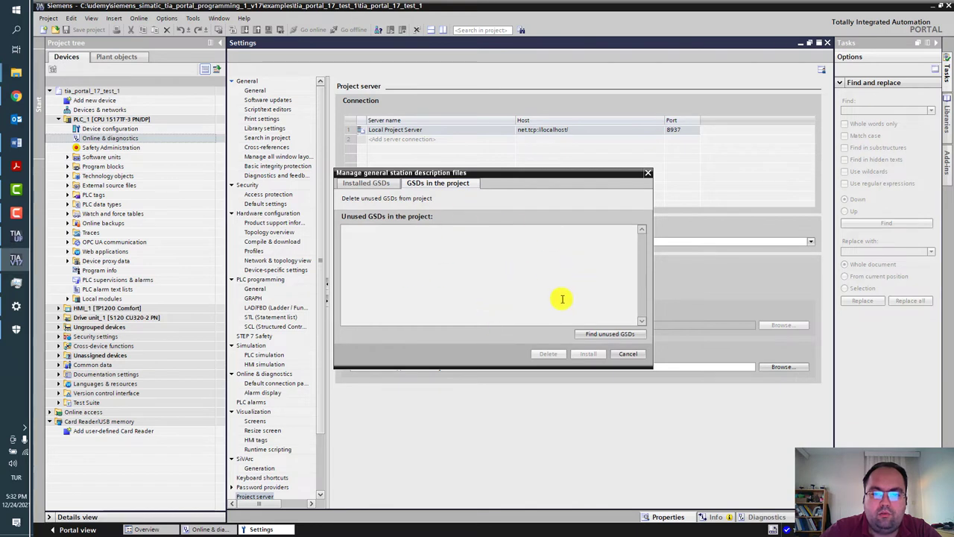
left_click(647, 174)
Look over the available commands for global libraries and the Teamcenter connection
left_click(166, 18)
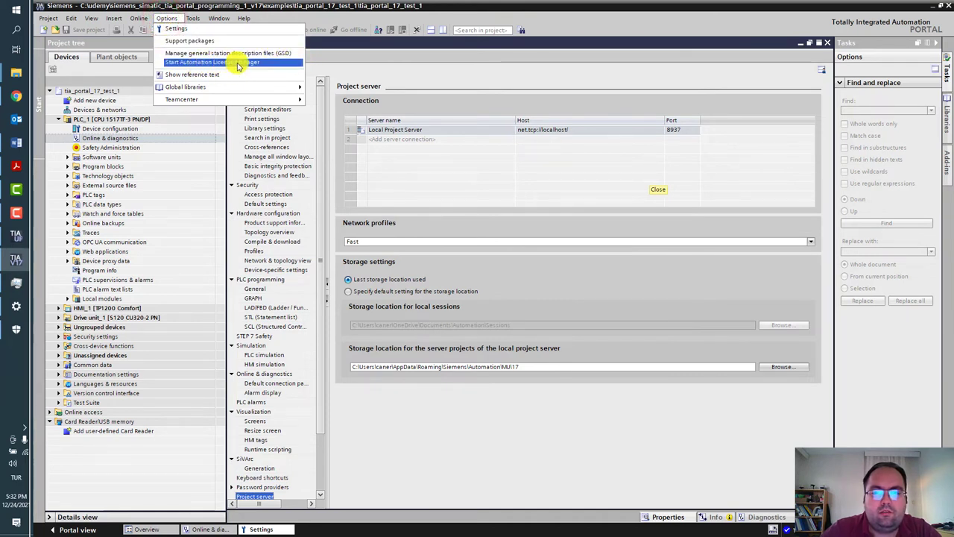
mouse_move(251, 90)
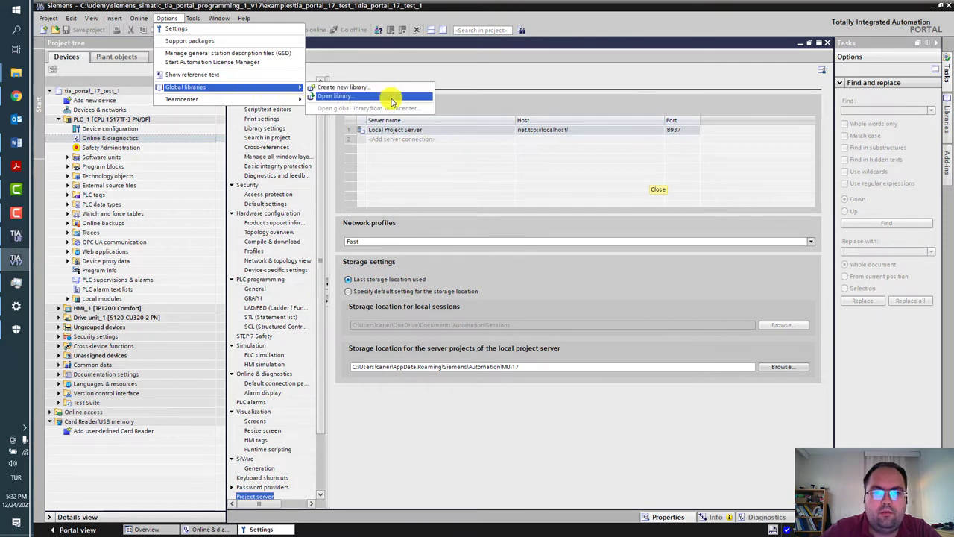
mouse_move(294, 101)
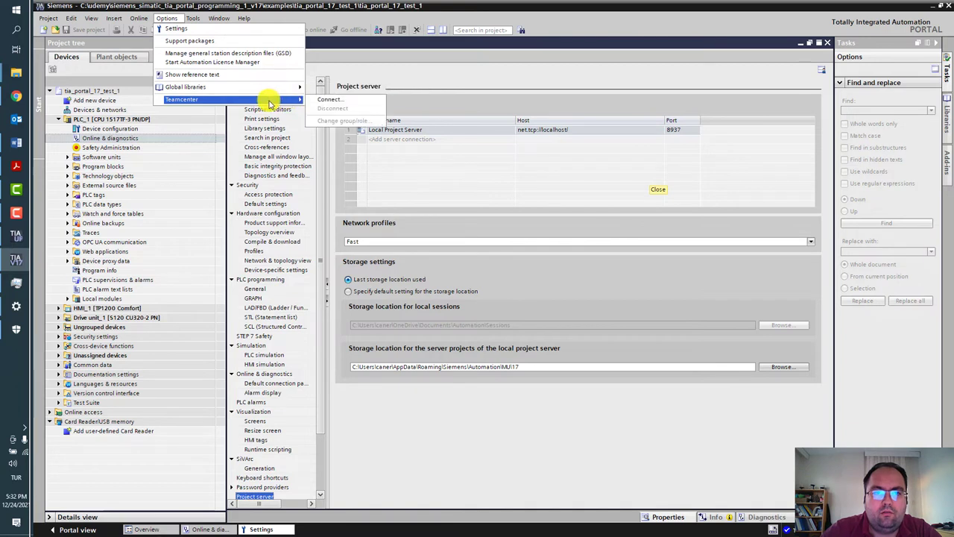
Look over the CAx data export and import commands and view the external applications configuration
left_click(196, 18)
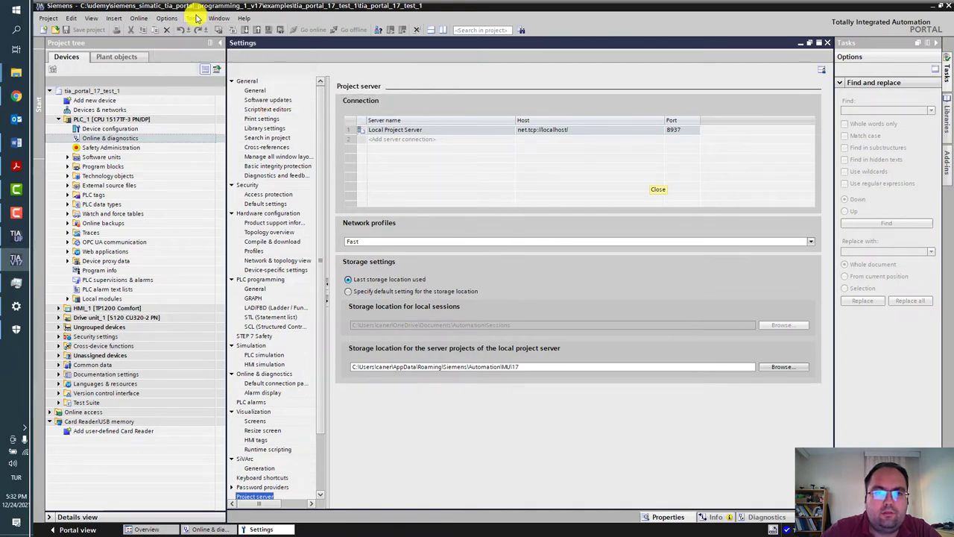
left_click(197, 19)
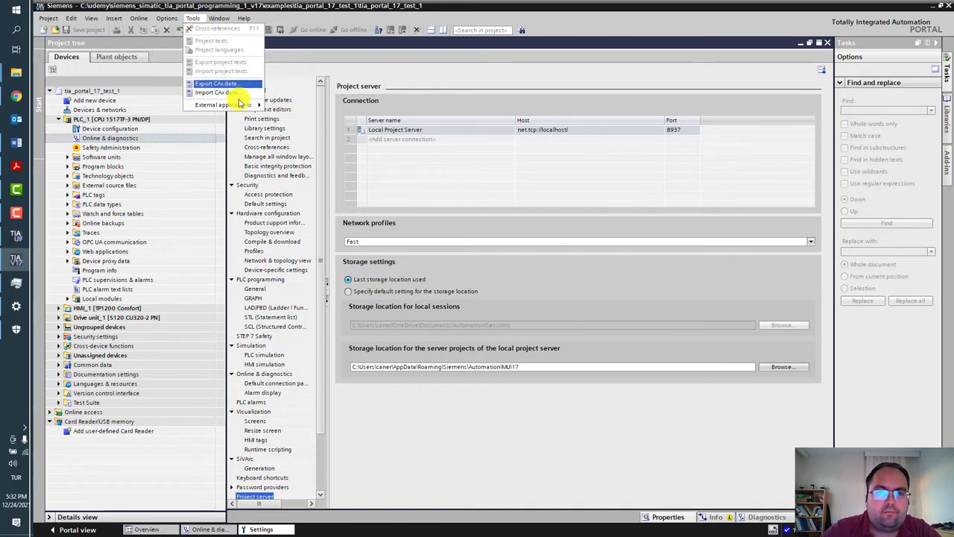
mouse_move(244, 108)
left_click(282, 105)
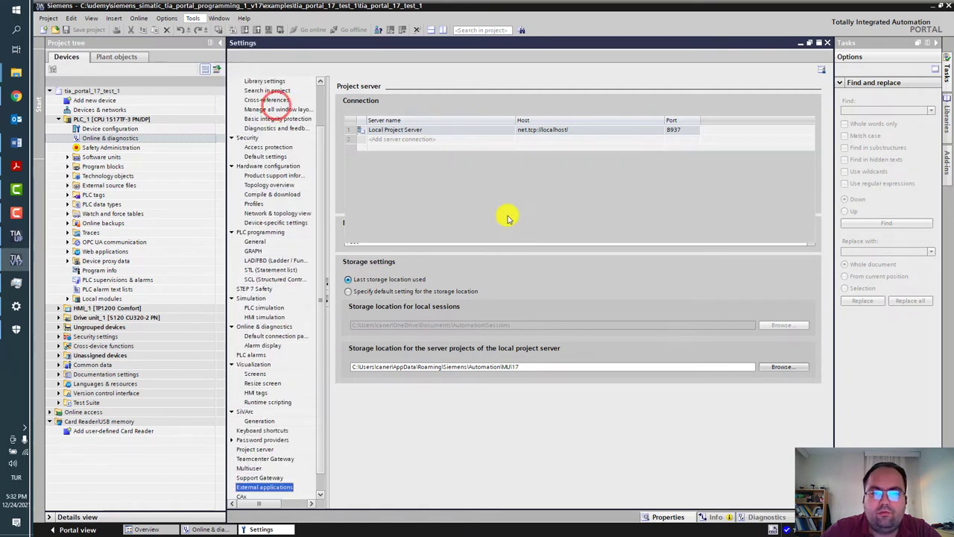
left_click(324, 472)
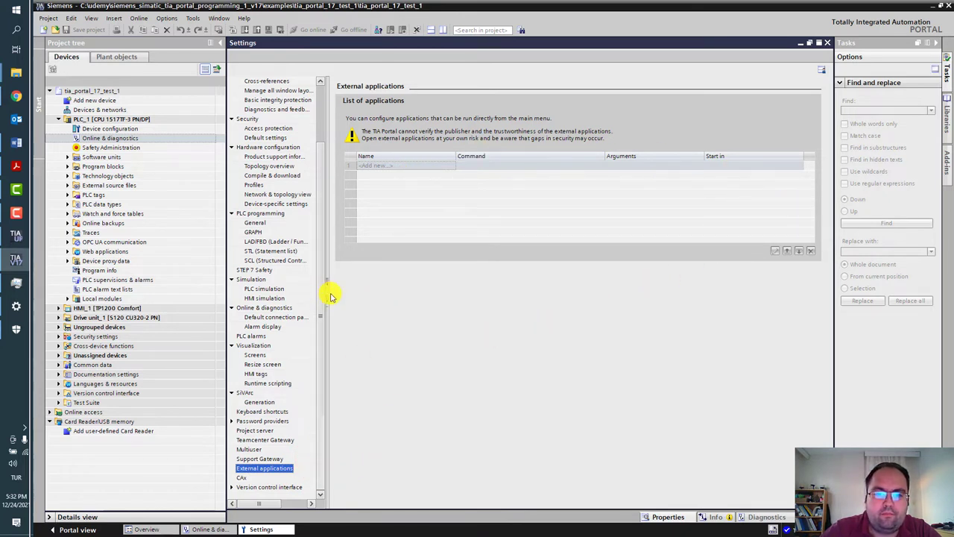
Review the installed Siemens software and its versions, closing the overview when done
left_click(197, 17)
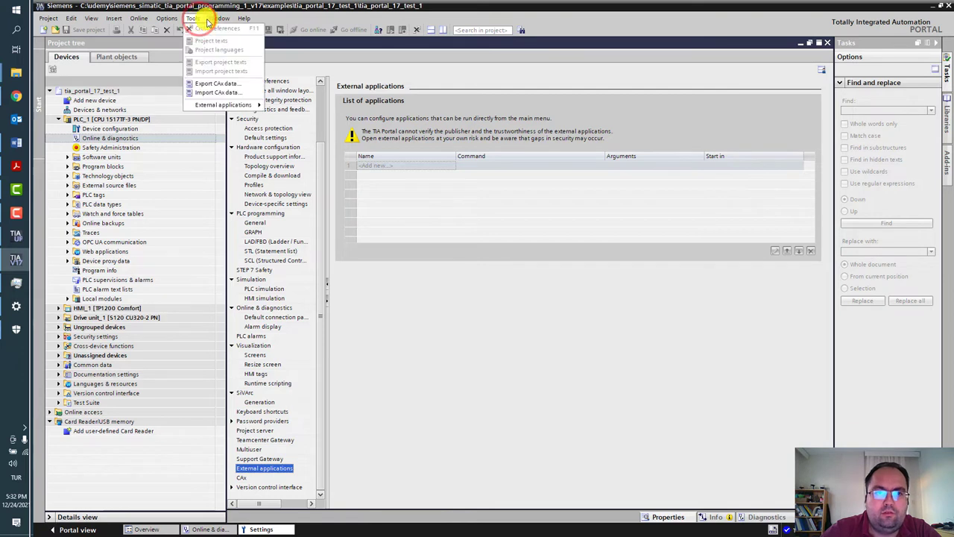
mouse_move(218, 20)
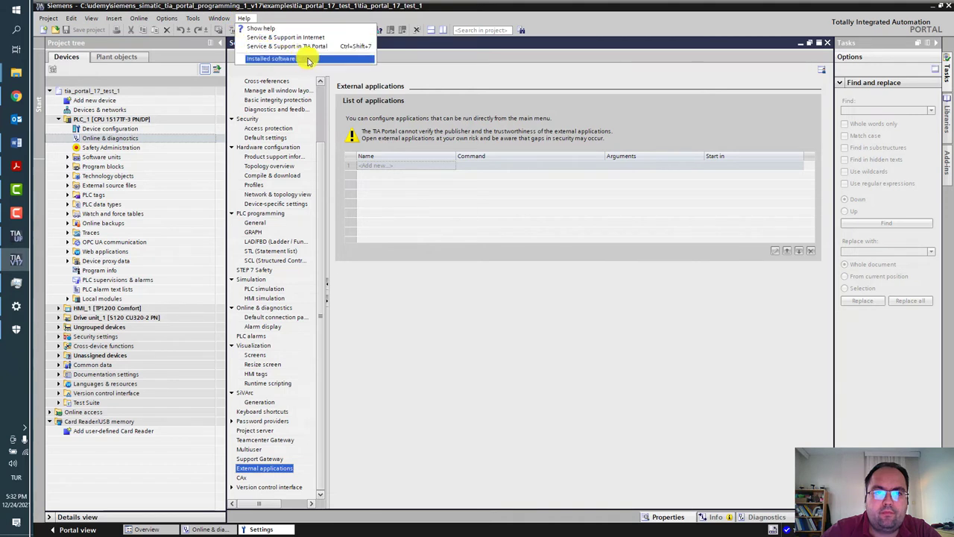
left_click(334, 56)
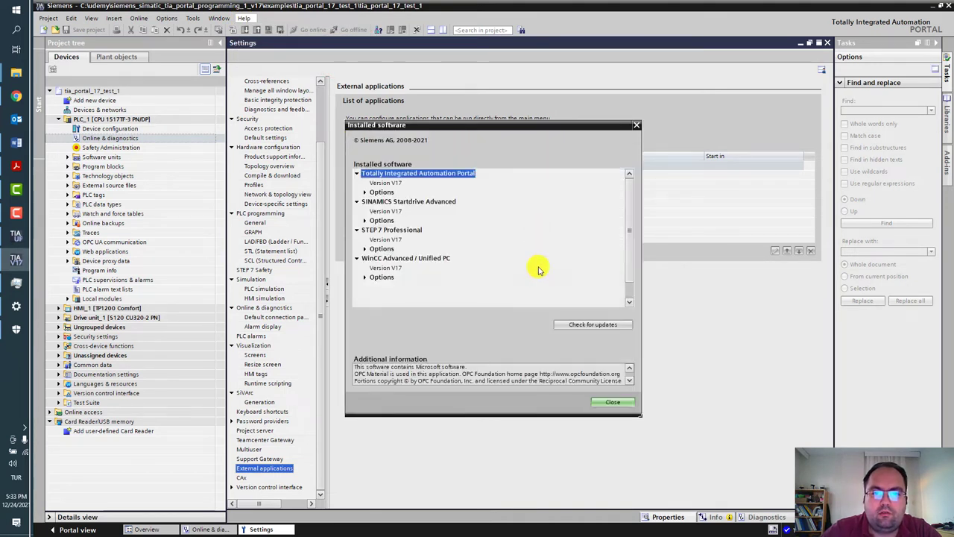
left_click(636, 126)
View the contents of the help information system and return to the project
left_click(243, 17)
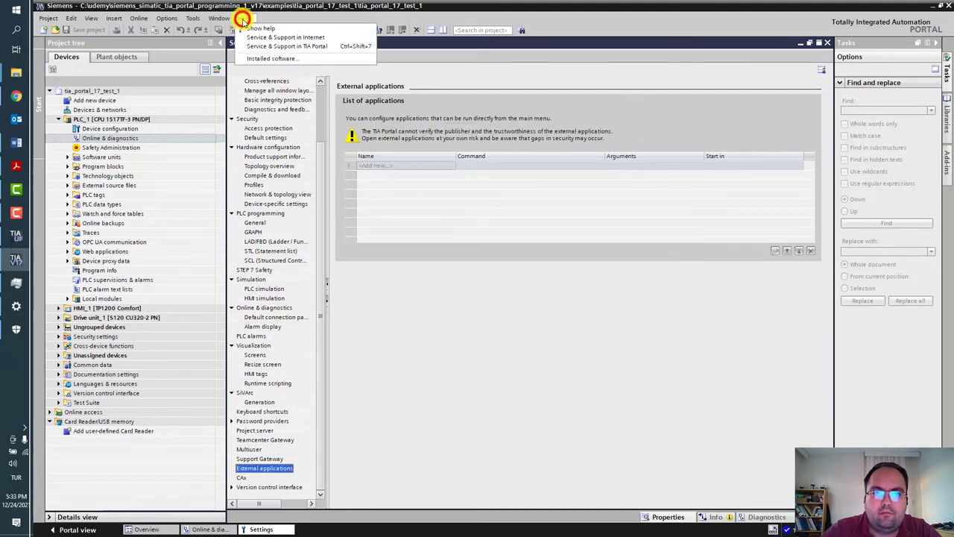
left_click(280, 28)
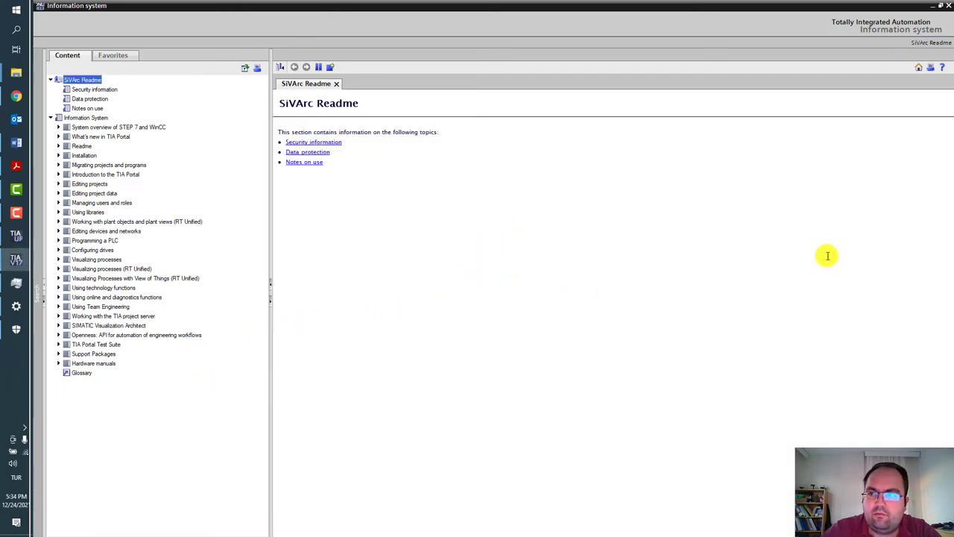
left_click(934, 7)
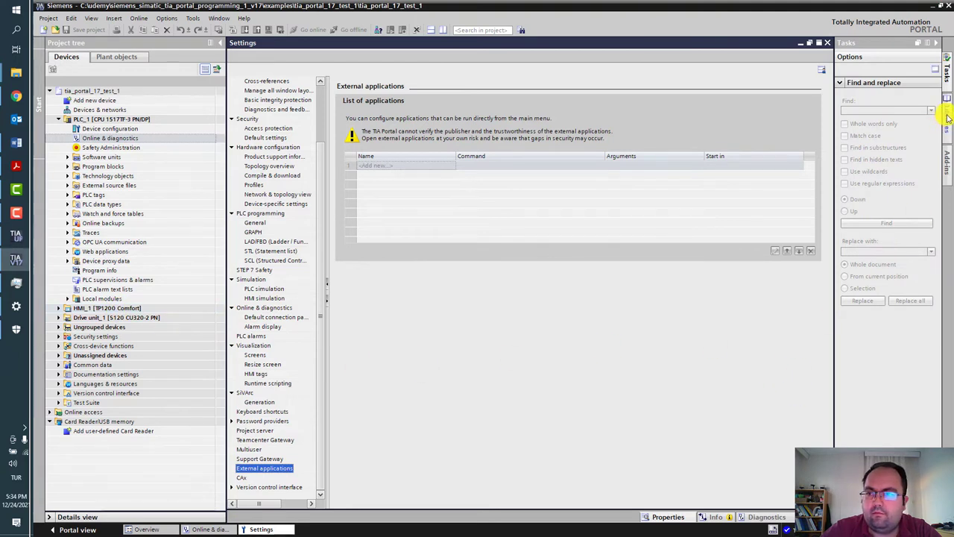
Close all open editor windows in the work area
left_click(219, 18)
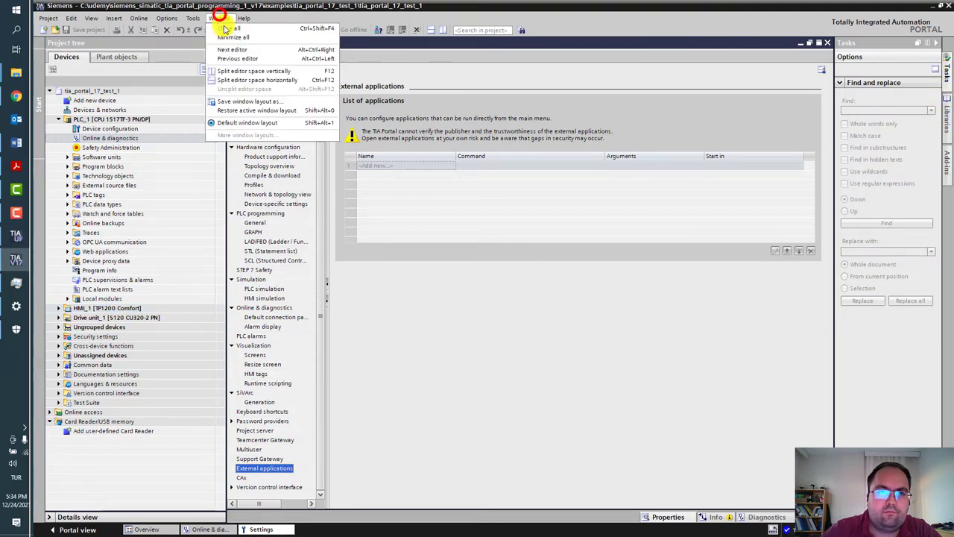
left_click(246, 29)
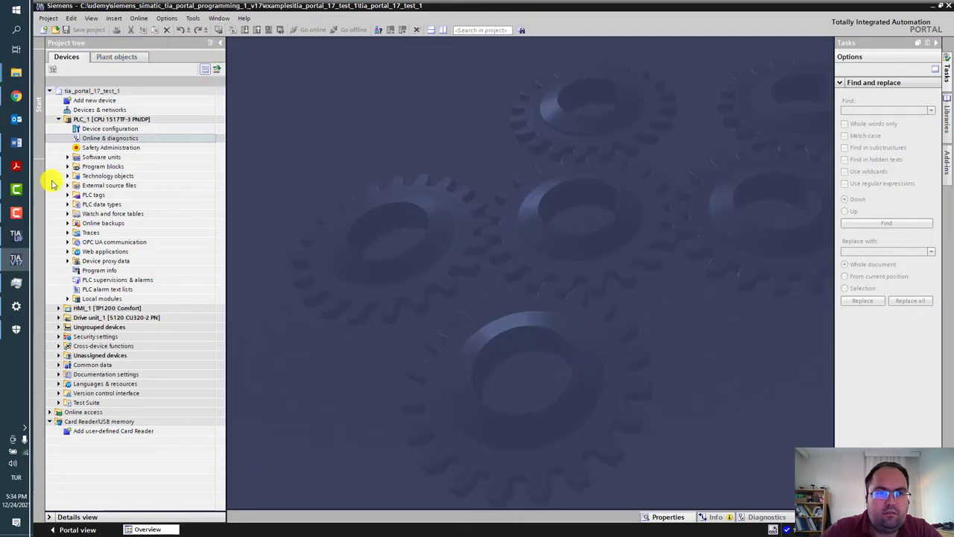
Show PLC_1's contents in the details view with its tree node collapsed, and enlarge the inspector window below the work area
left_click(52, 514)
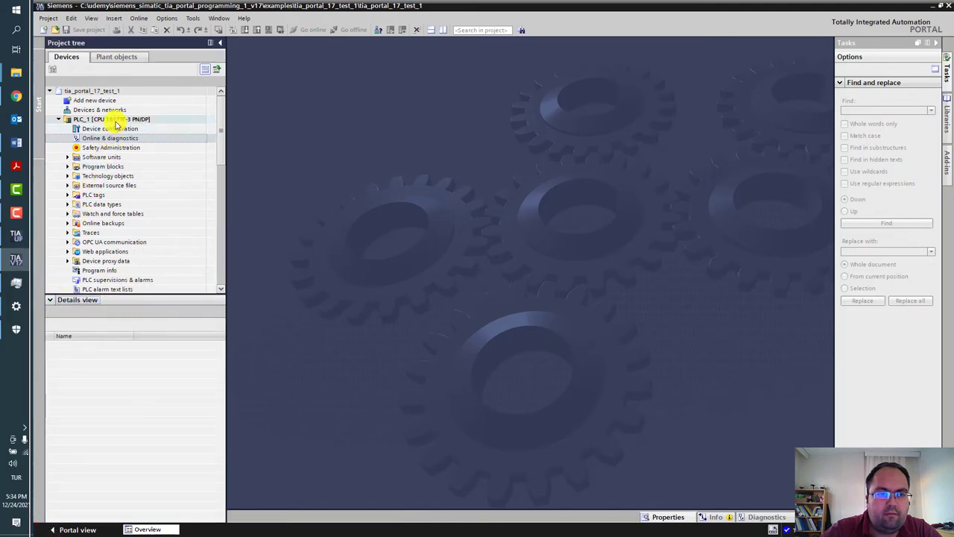
left_click(59, 119)
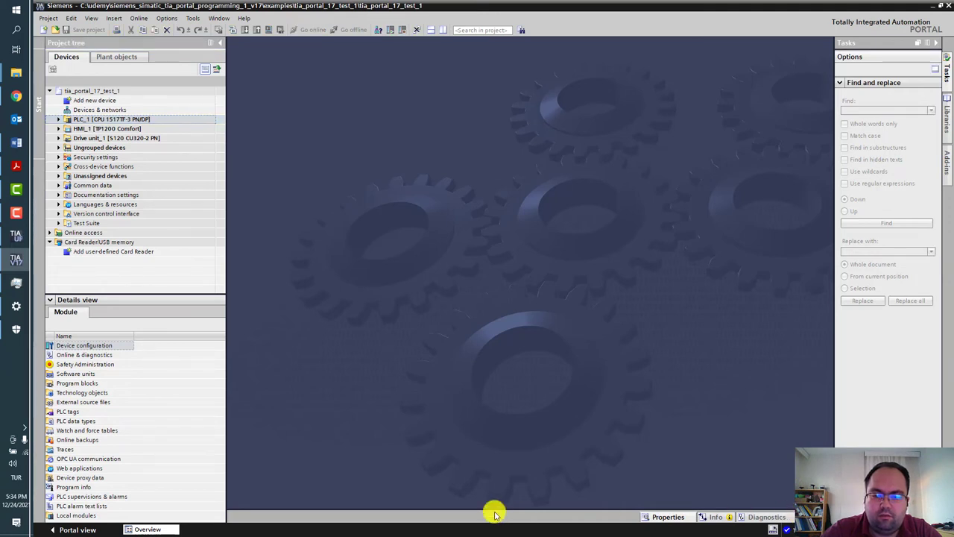
left_click_drag(493, 510, 504, 347)
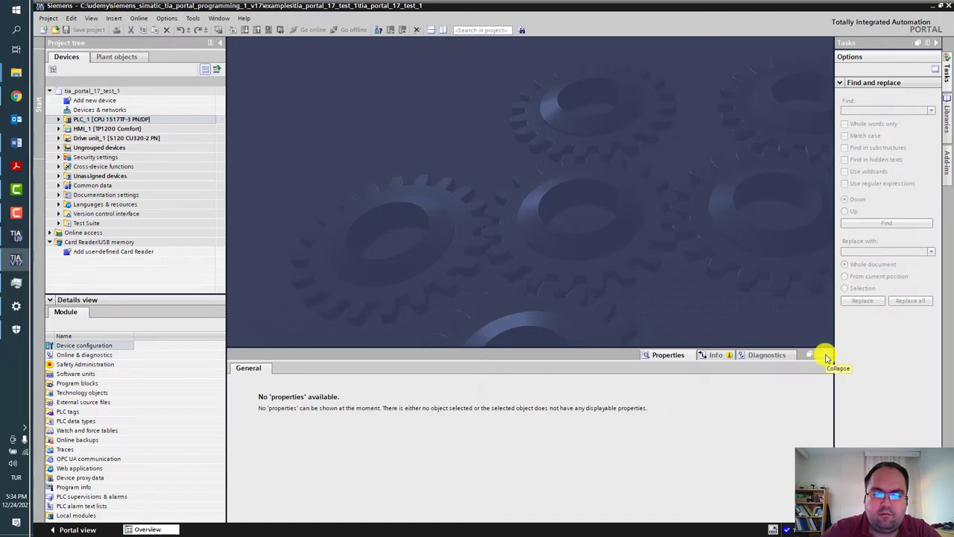
Set the project tree and the Tasks pane to collapse automatically when the work area gets the focus
left_click(211, 43)
left_click(35, 78)
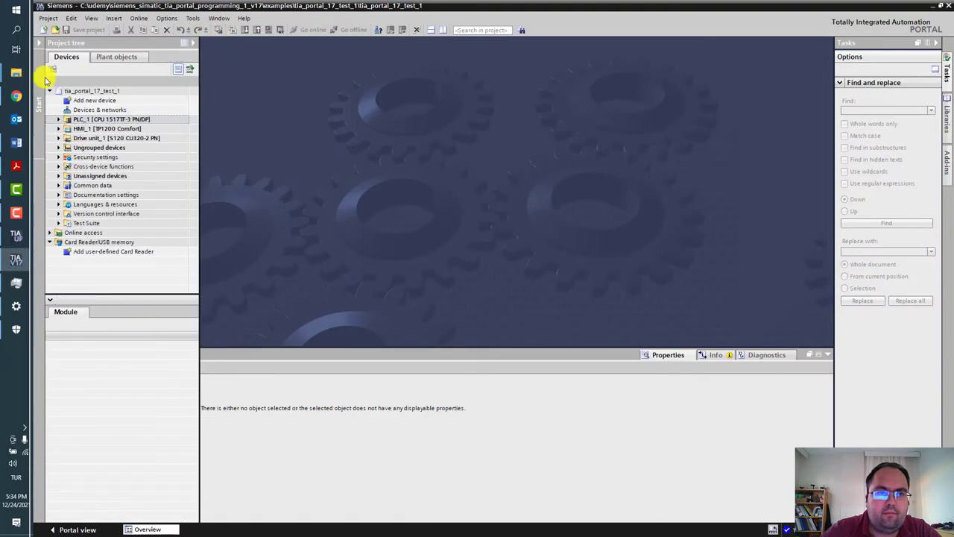
left_click(930, 46)
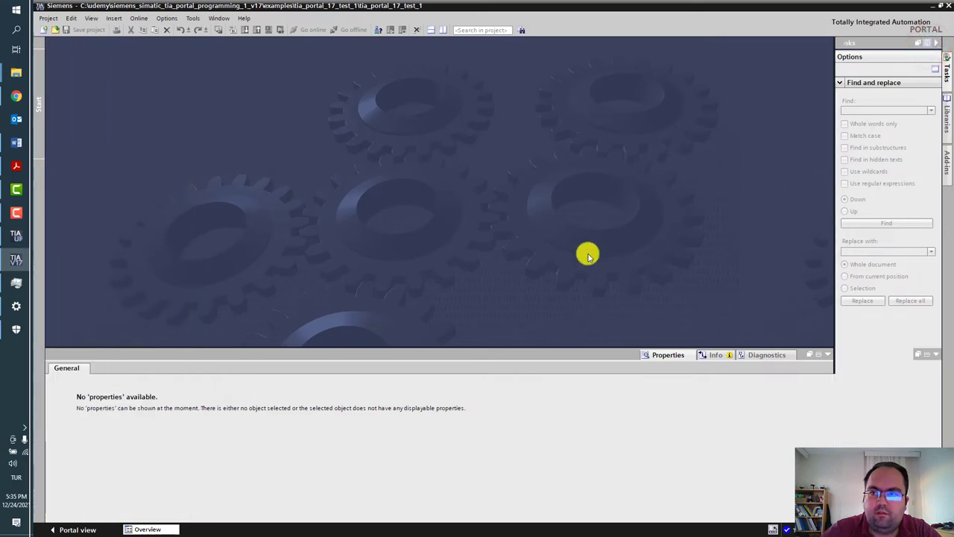
key("ctrl+f")
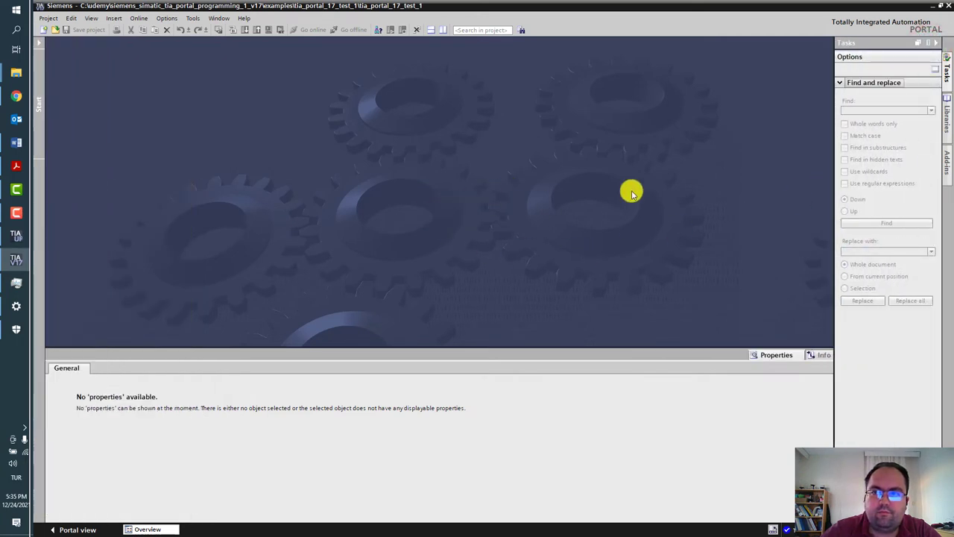
left_click(523, 176)
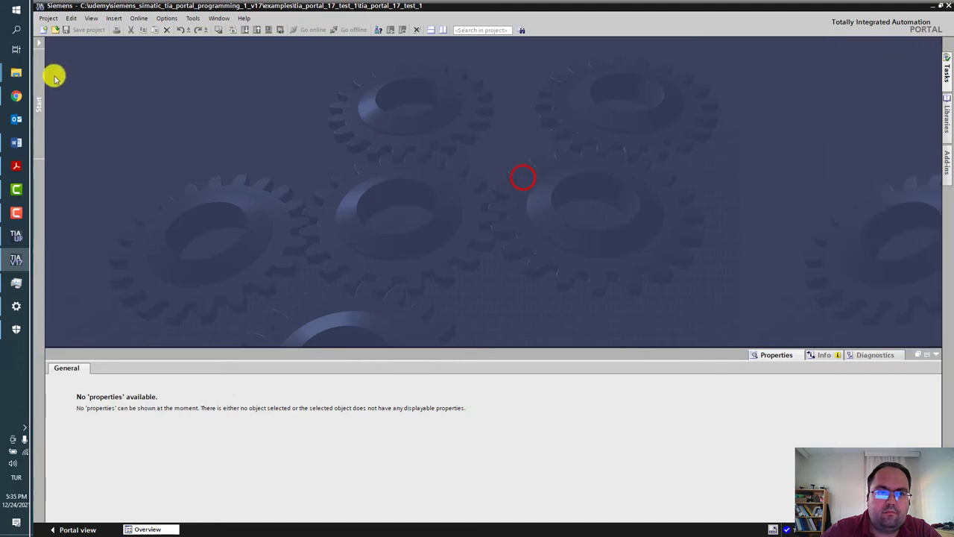
Reopen the project tree and turn off its automatic collapsing so it stays permanently expanded
left_click(39, 78)
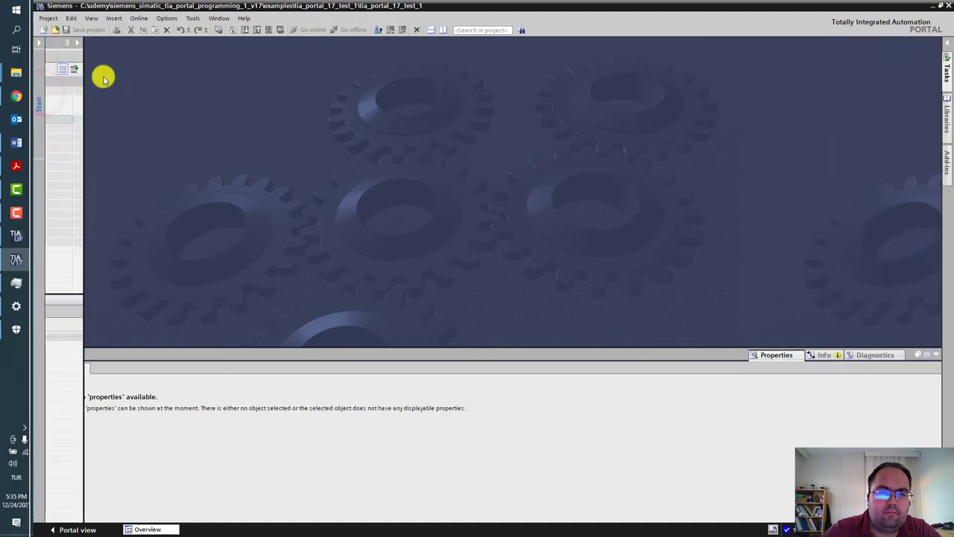
left_click(184, 42)
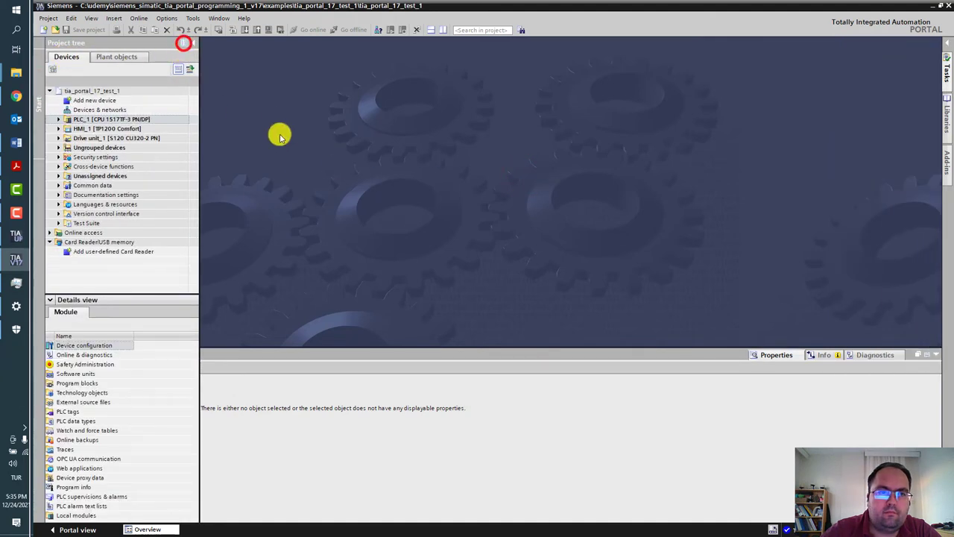
left_click(433, 168)
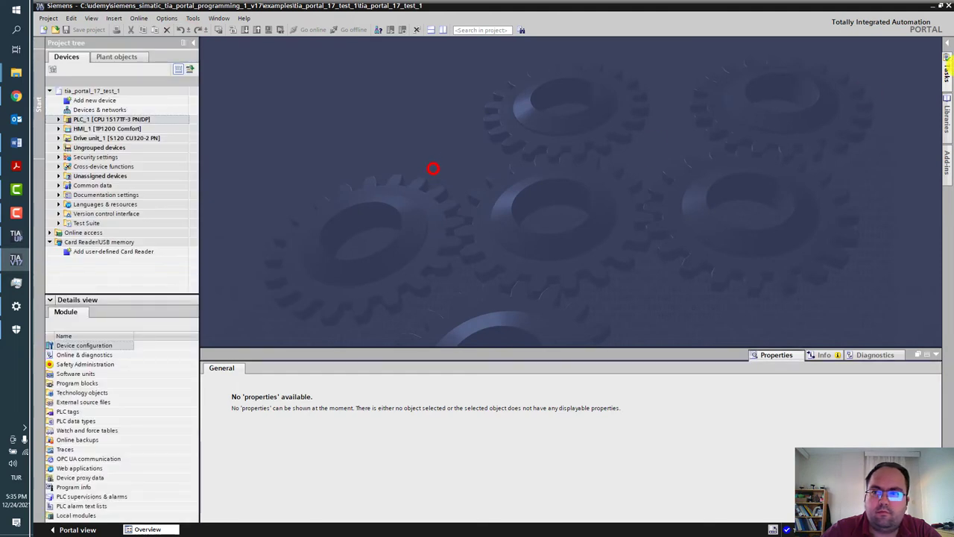
Reopen the Tasks pane and turn off its automatic collapsing so it stays permanently expanded
left_click(949, 47)
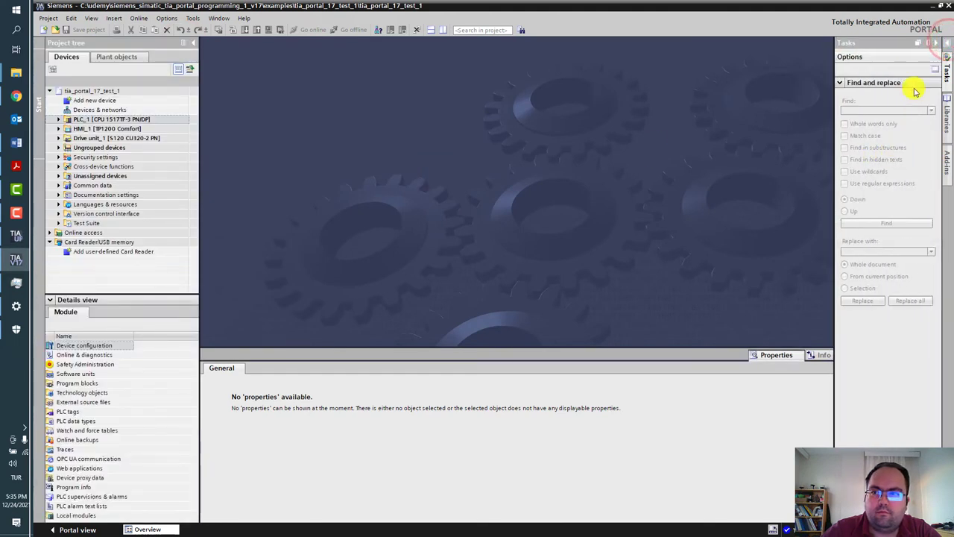
left_click(925, 46)
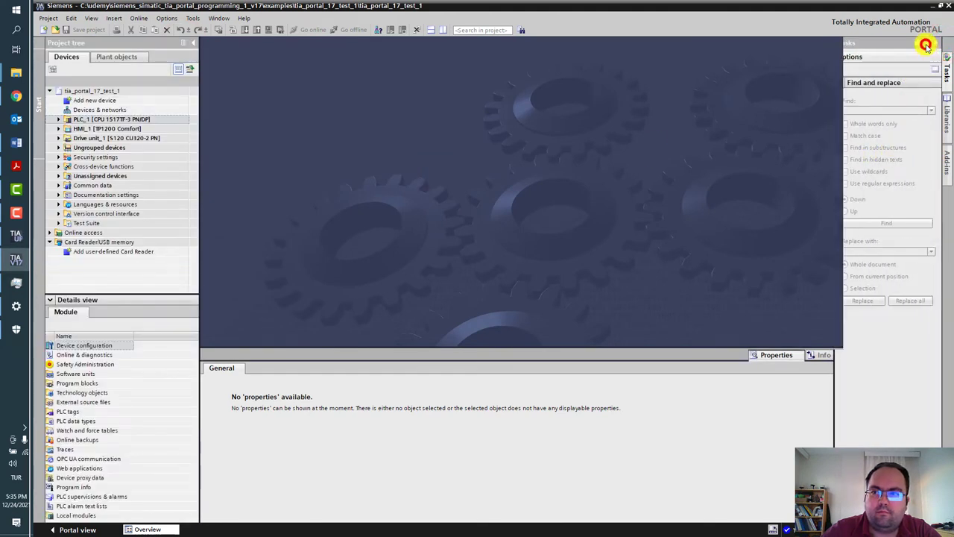
left_click(628, 194)
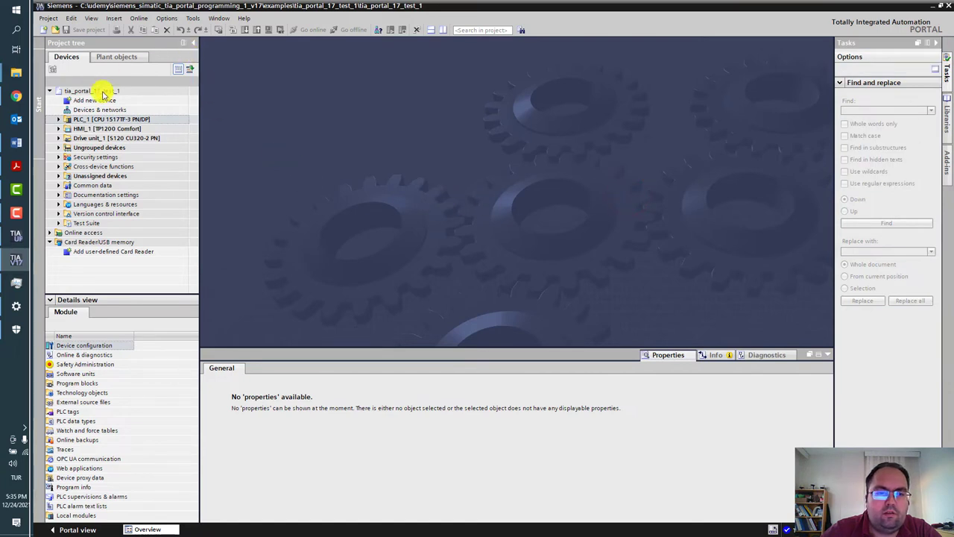
left_click(741, 266)
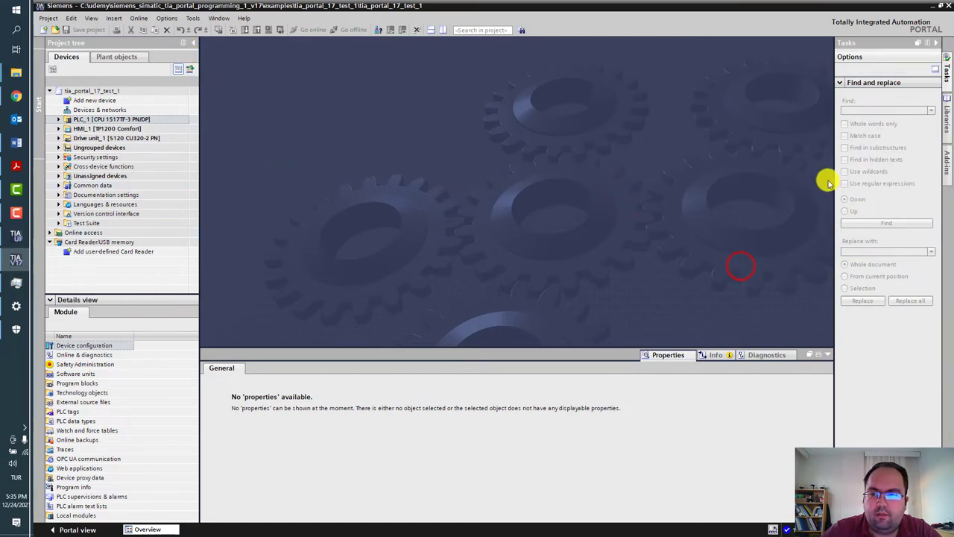
Try resizing the Tasks pane, and show the Libraries pane widened enough to fit its Status and Version columns
left_click_drag(835, 183, 641, 187)
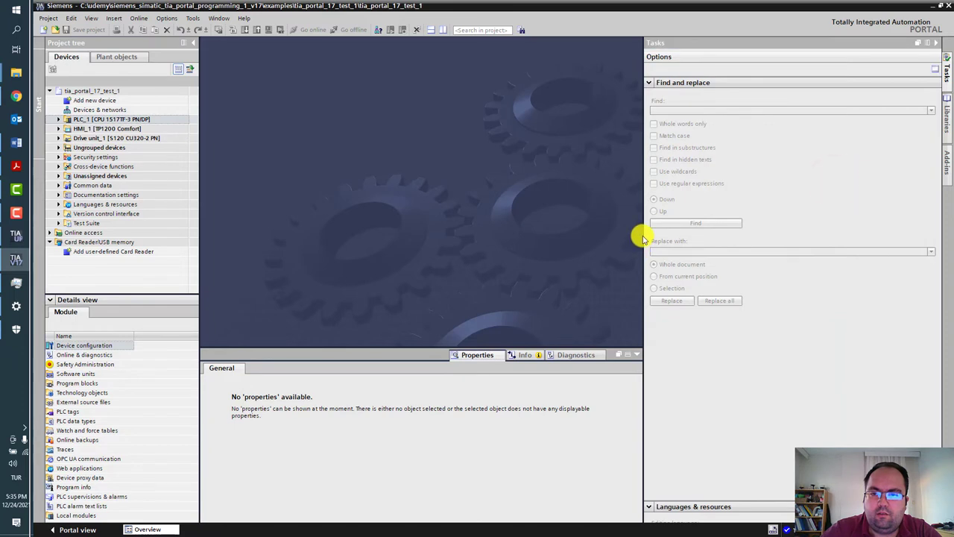
left_click_drag(642, 236, 830, 236)
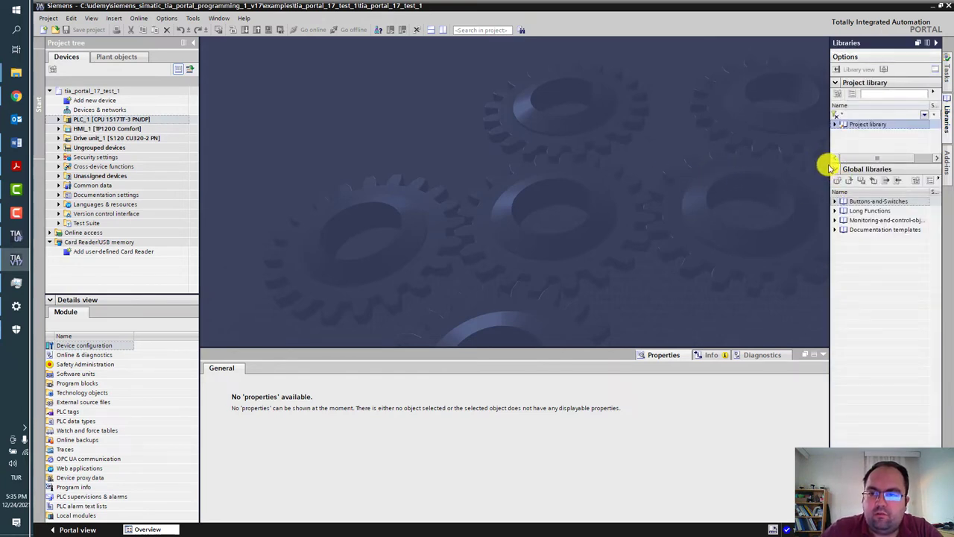
left_click_drag(828, 155, 803, 157)
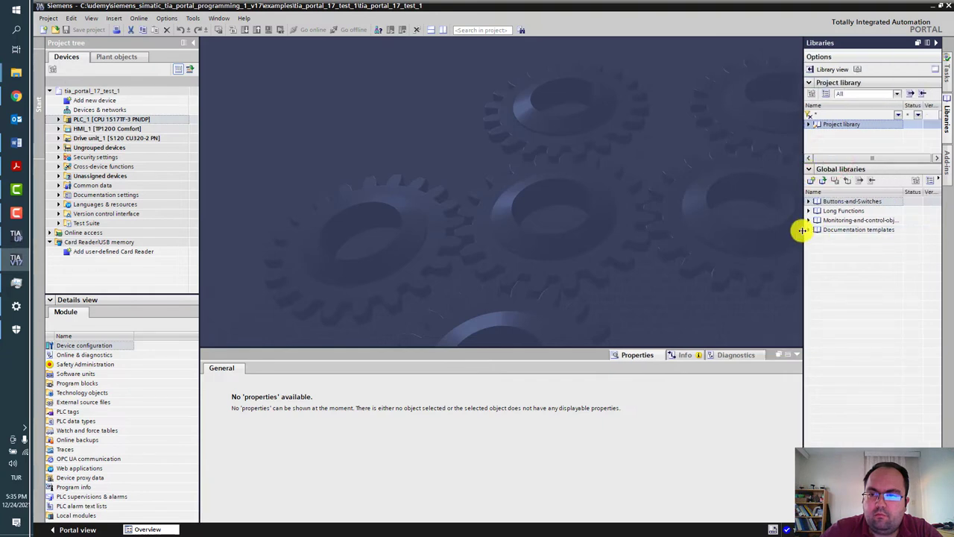
left_click_drag(802, 230, 777, 229)
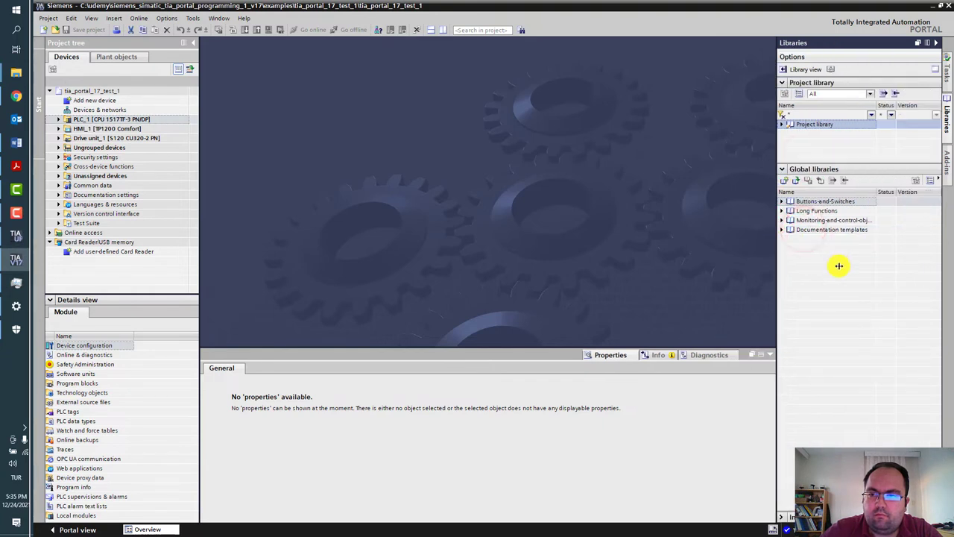
left_click(838, 265)
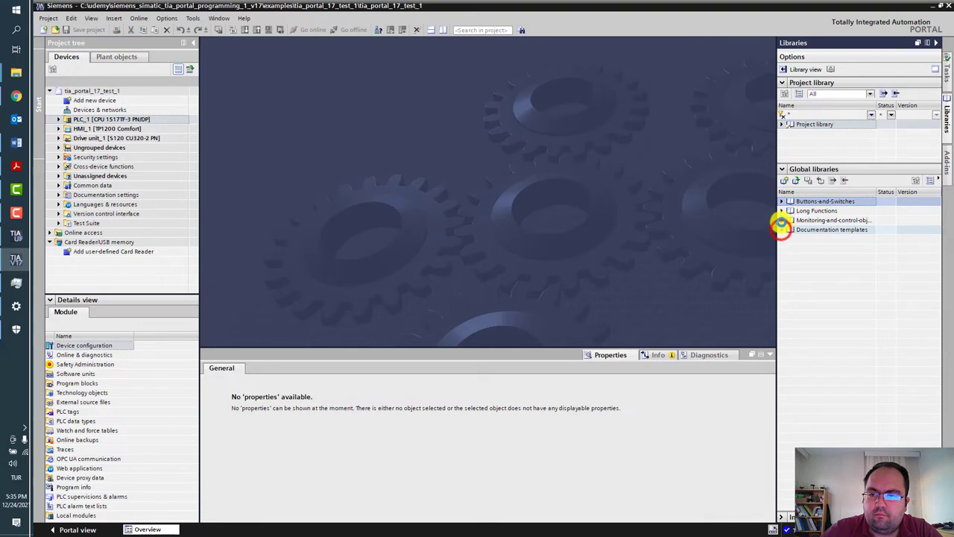
Expand the project library, Documentation templates and Monitoring-and-control-objects library, checking the TIA Software Updater window while the last one loads
left_click(781, 228)
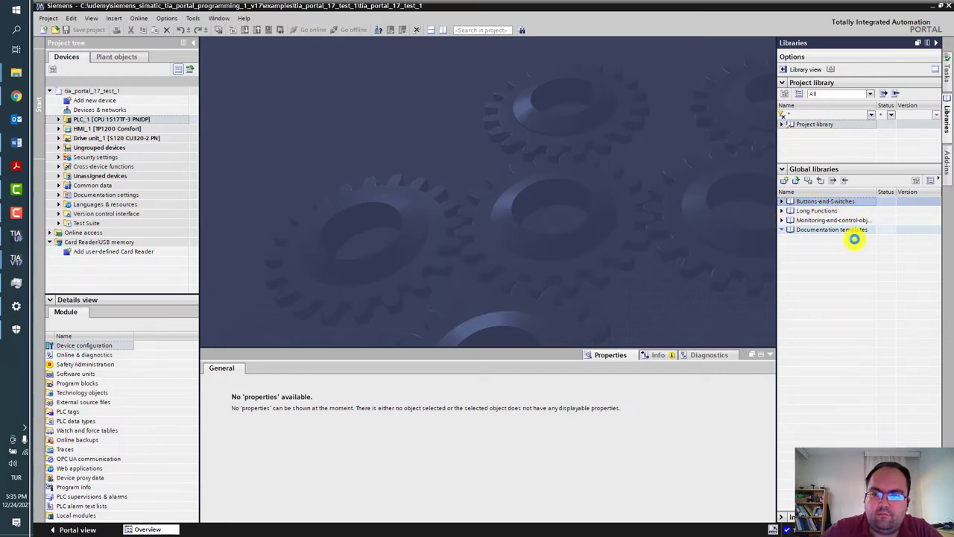
left_click(781, 124)
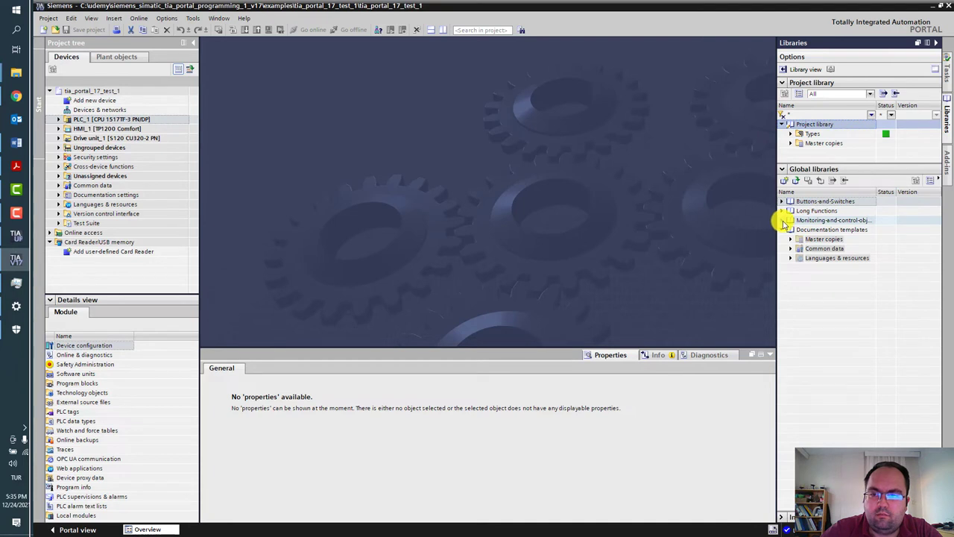
left_click(783, 219)
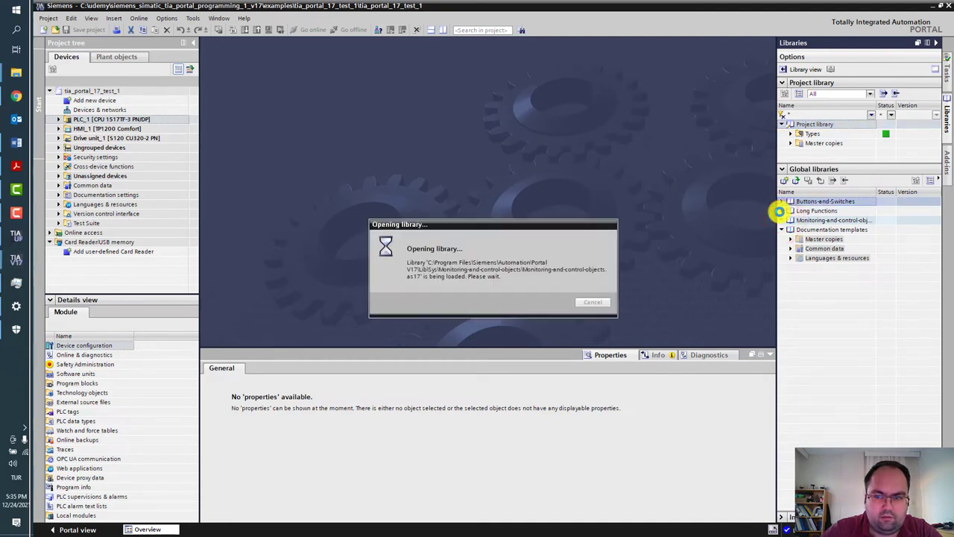
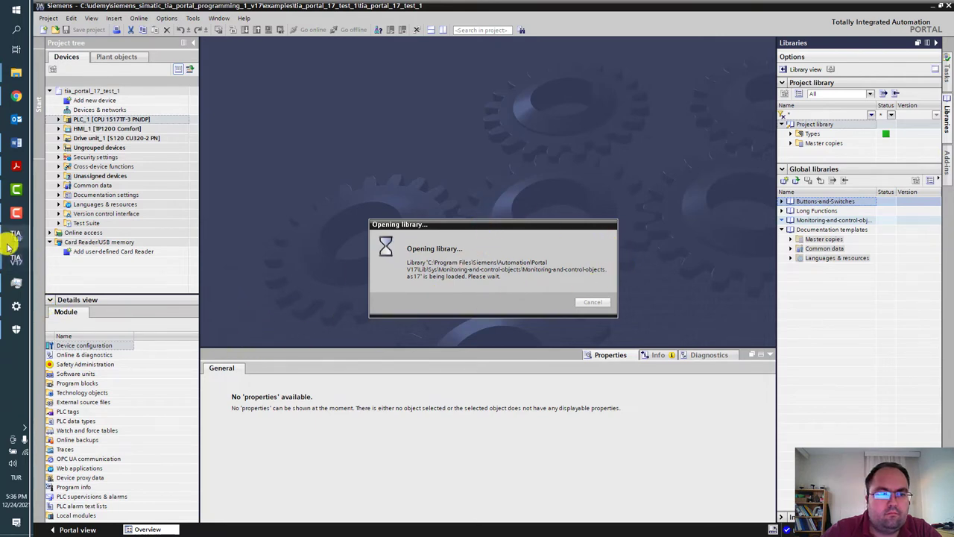
mouse_move(9, 246)
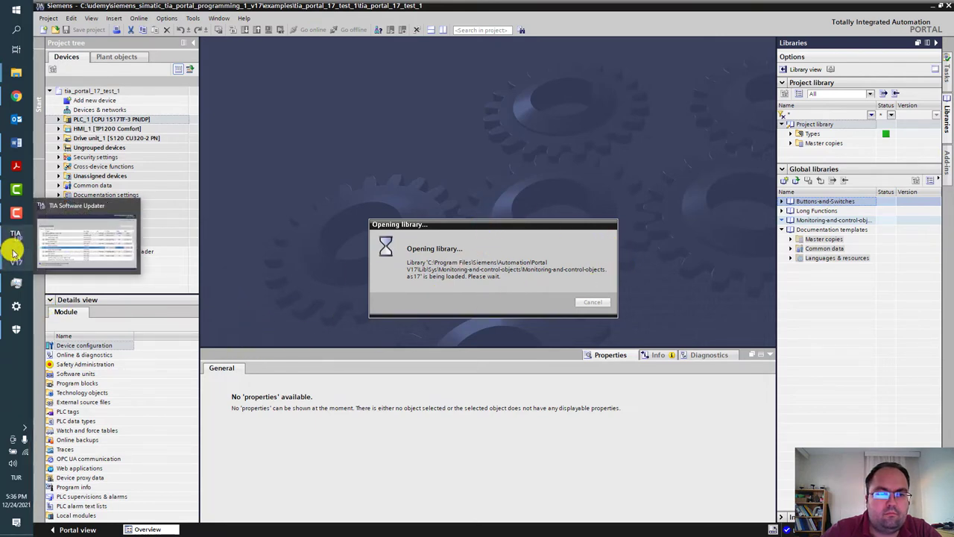
left_click(10, 240)
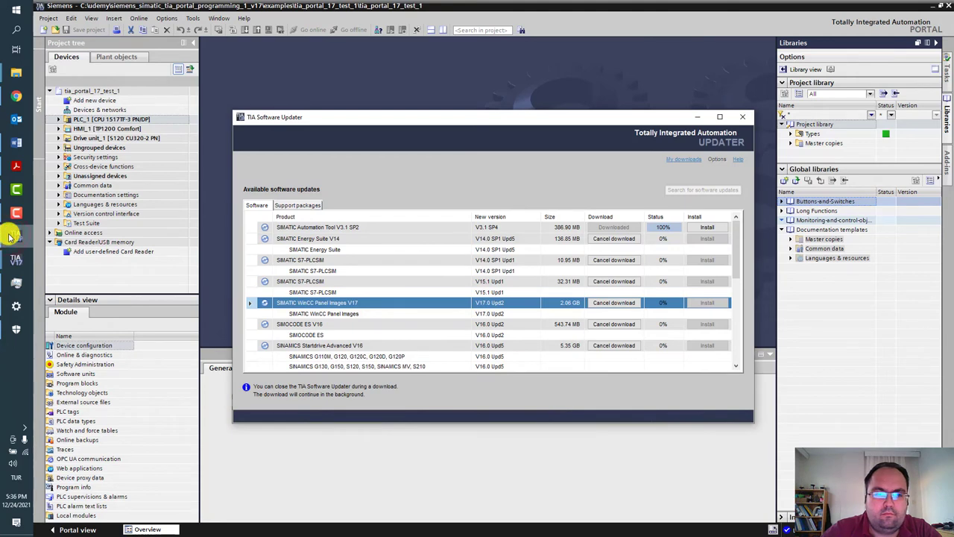
left_click(10, 237)
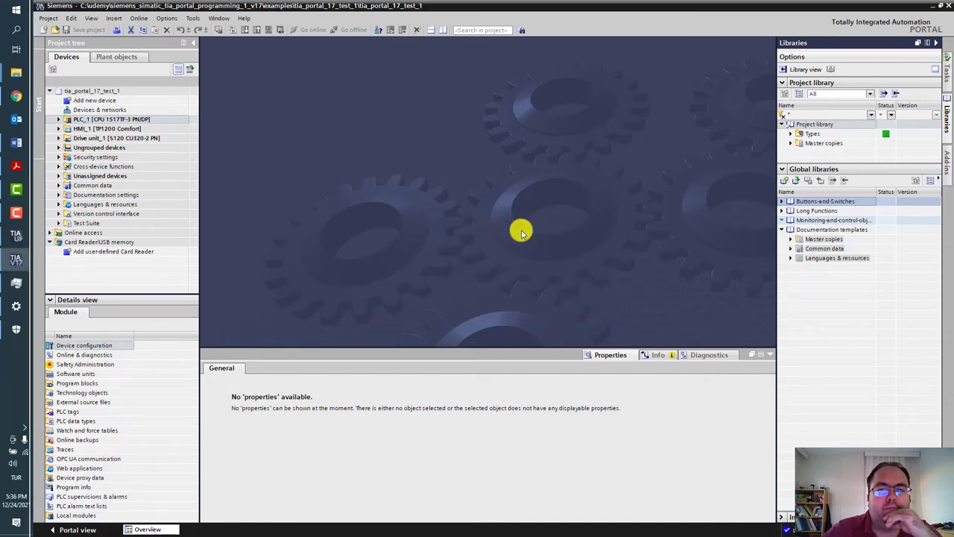
left_click(782, 220)
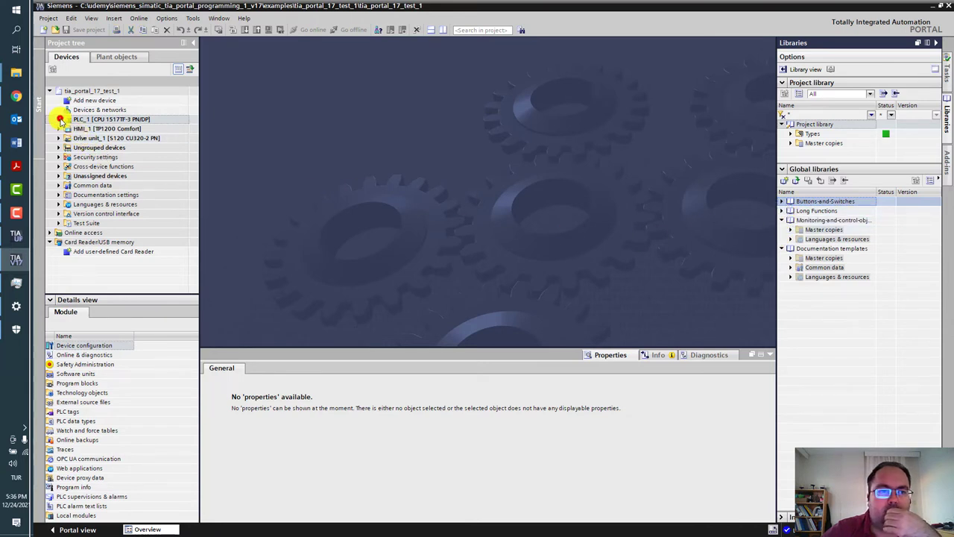
Expand PLC_1 in the project tree and open Devices & networks with a widened graphical area in the network view
left_click(60, 121)
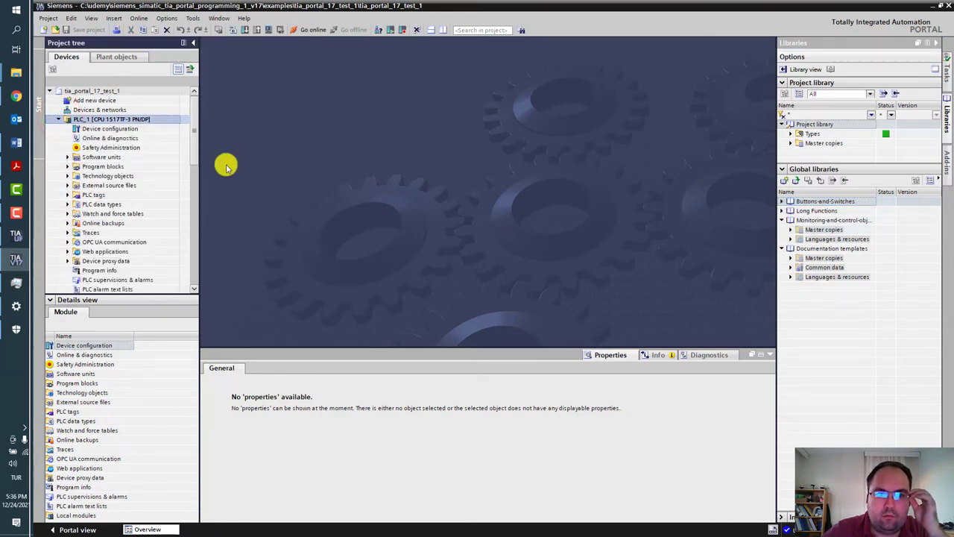
left_click(131, 110)
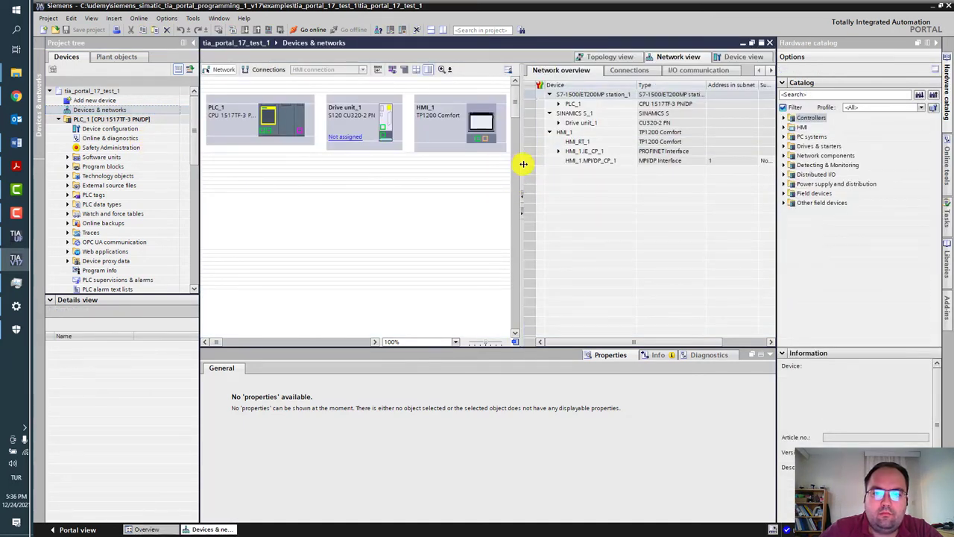
left_click_drag(524, 164, 594, 166)
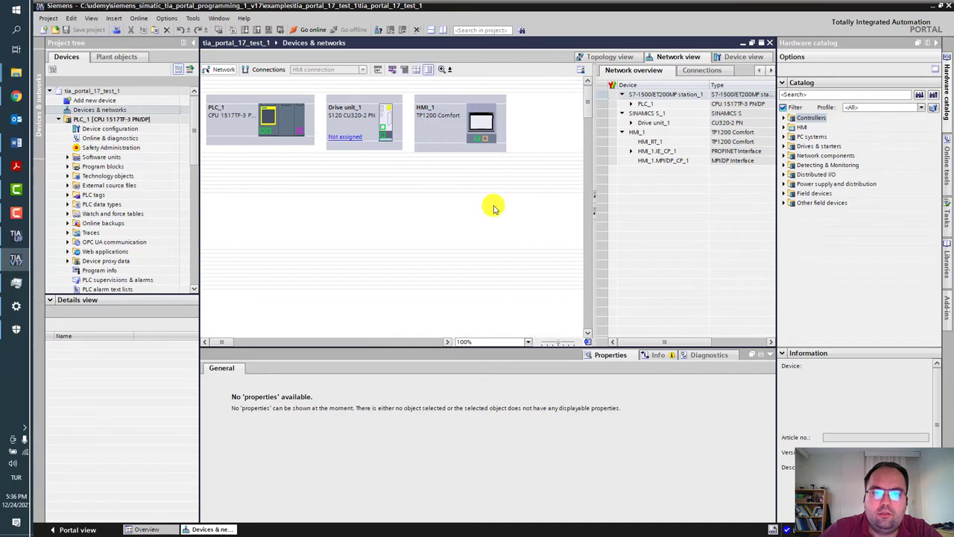
left_click(492, 205)
left_click(492, 202)
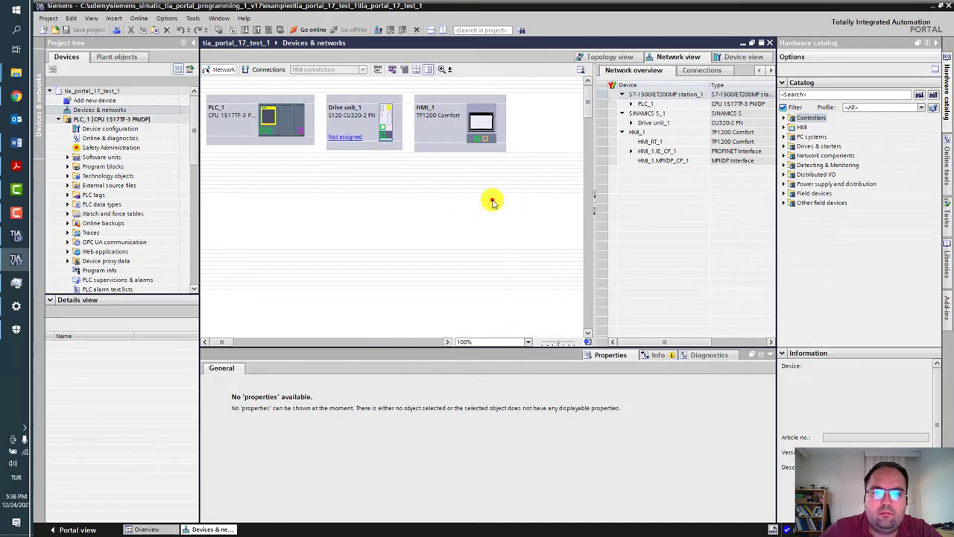
Connect PLC_1's PROFINET interface to HMI_1's PROFINET interface with a subnet in the network view
left_click(269, 128)
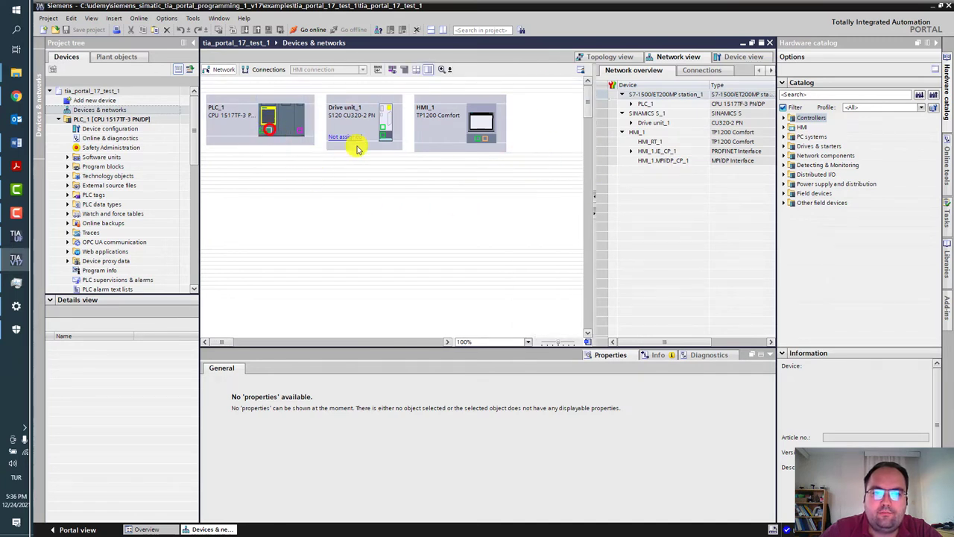
left_click_drag(356, 149, 478, 138)
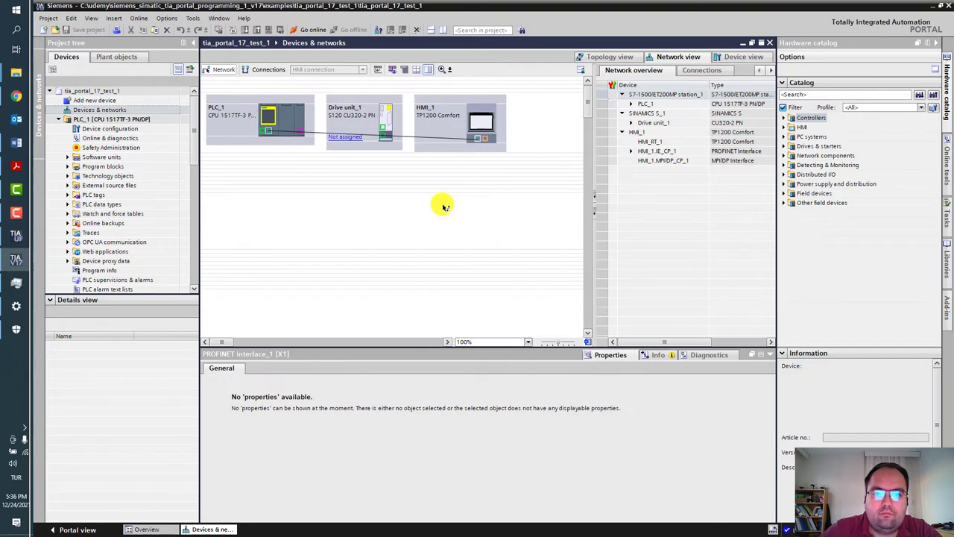
left_click(478, 138)
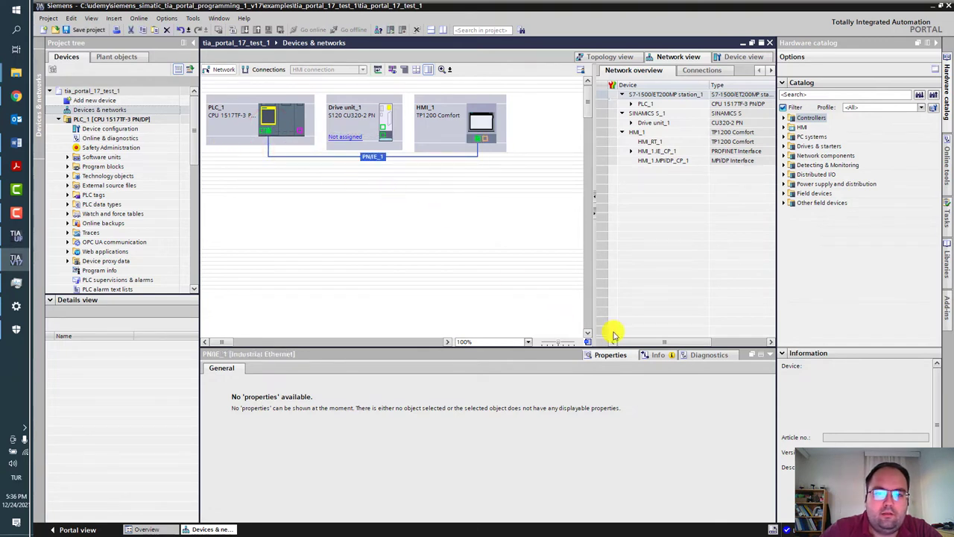
left_click(428, 219)
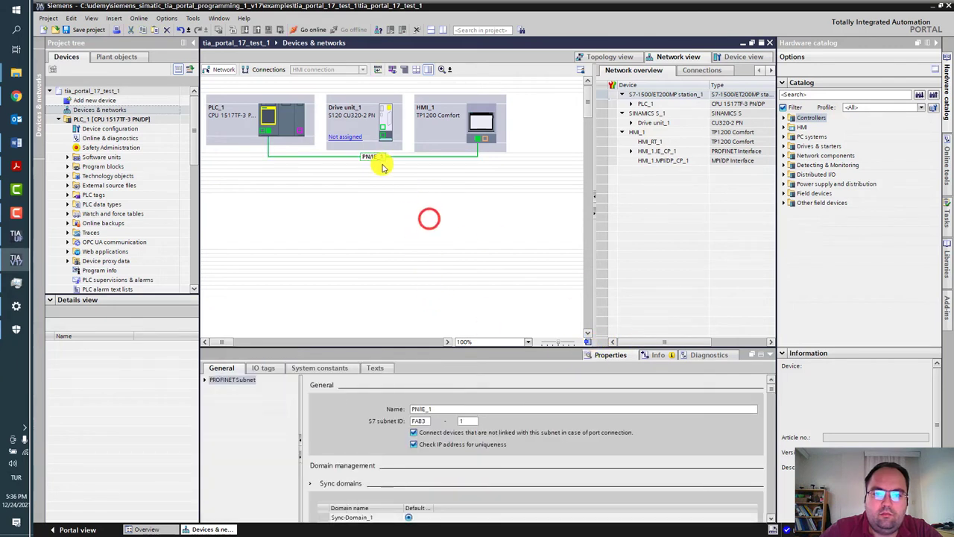
Enlarge the inspector window and view the general and domain management properties of the PN/IE_1 subnet
left_click(373, 159)
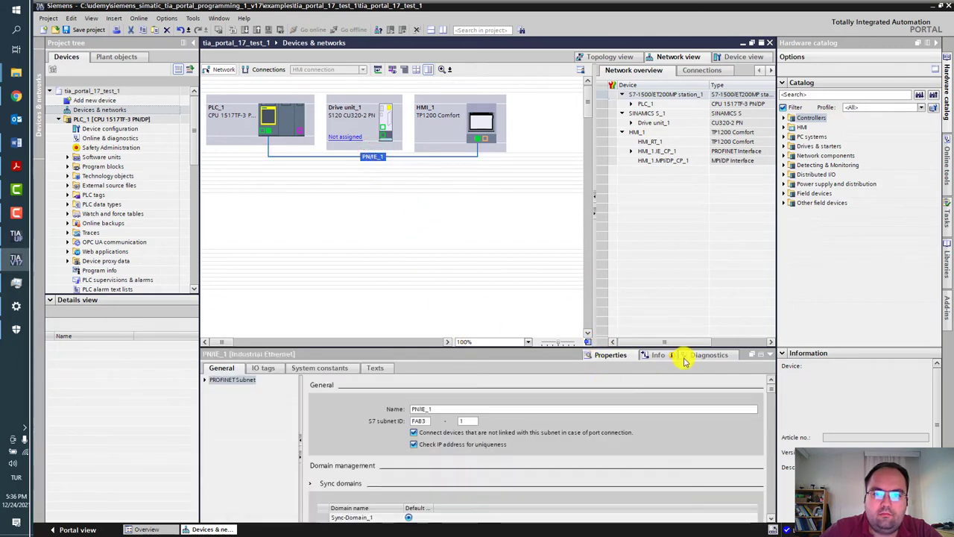
left_click_drag(398, 347, 396, 283)
left_click(205, 316)
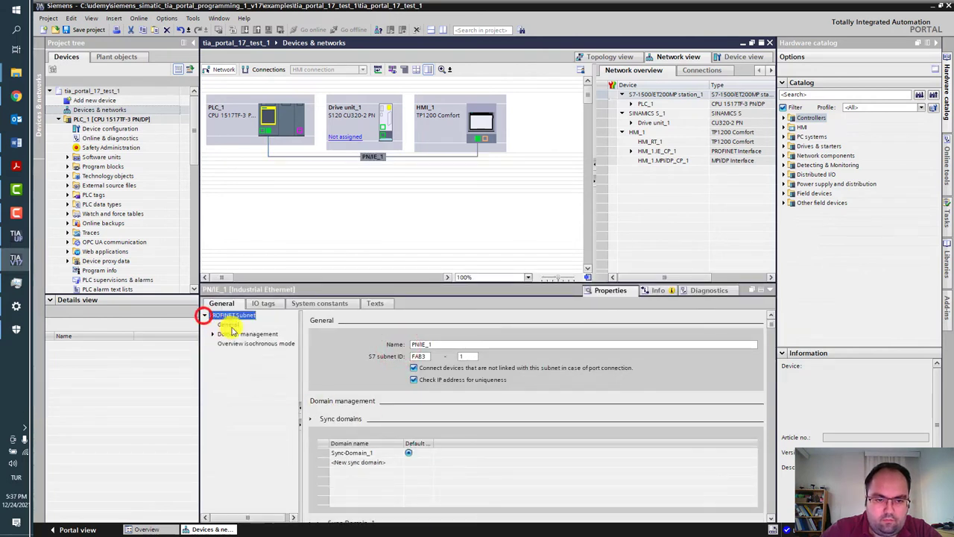
left_click(212, 331)
left_click(223, 325)
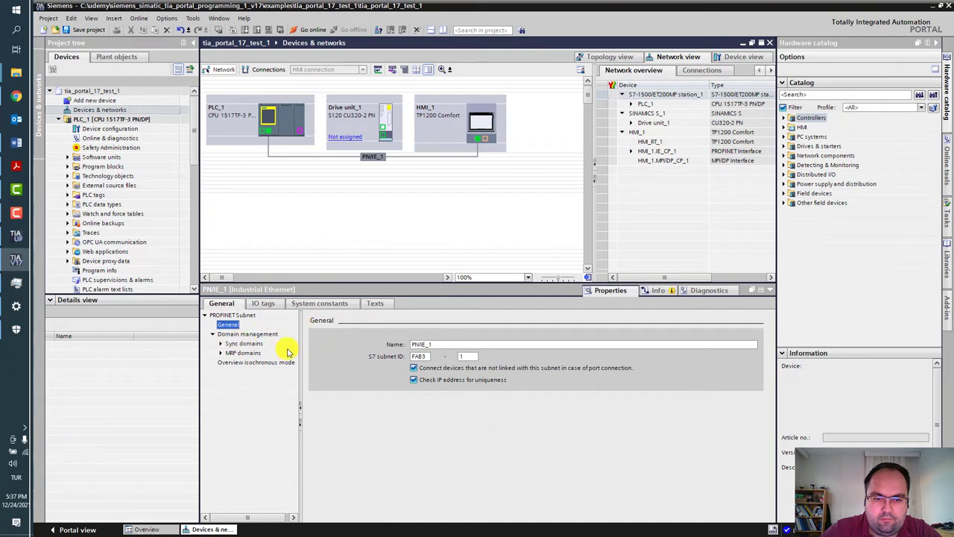
left_click(340, 228)
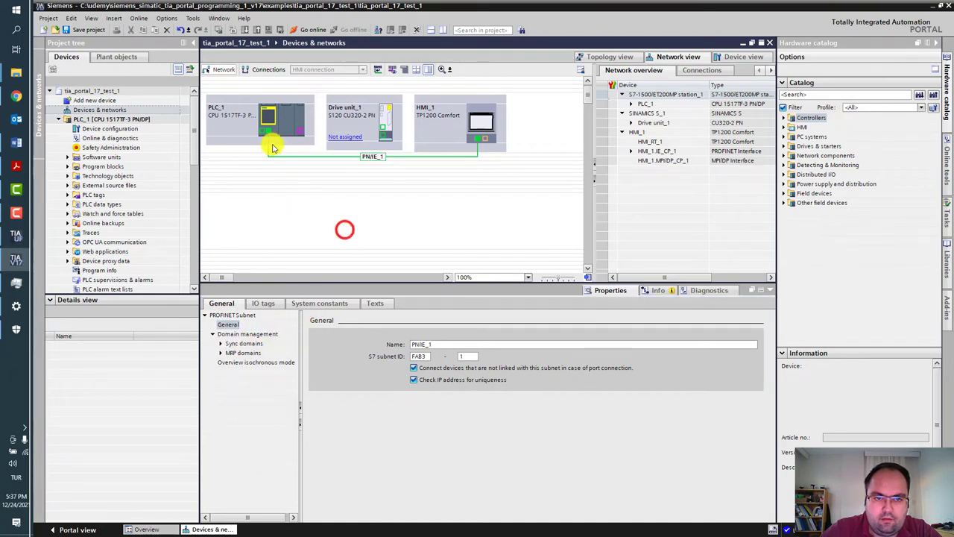
Examine PLC_1's PROFINET interface properties: F-parameters, Ethernet addresses, operating mode and the interface options under the advanced options
left_click(266, 130)
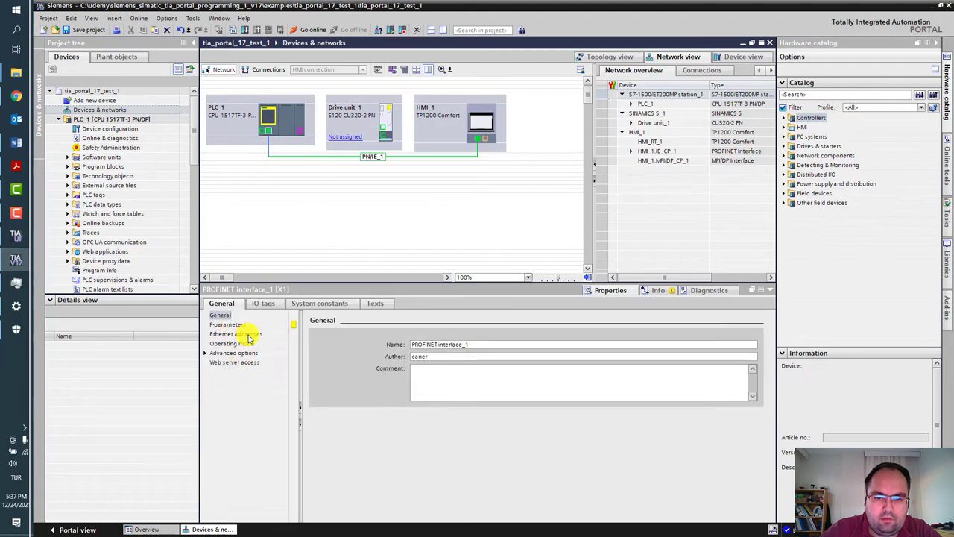
left_click(236, 326)
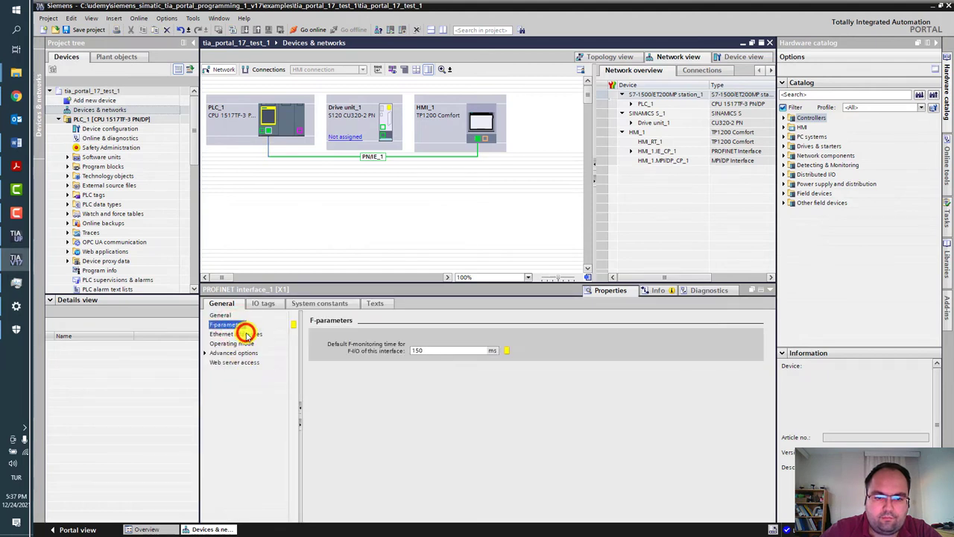
scroll(548, 377, "down", 2)
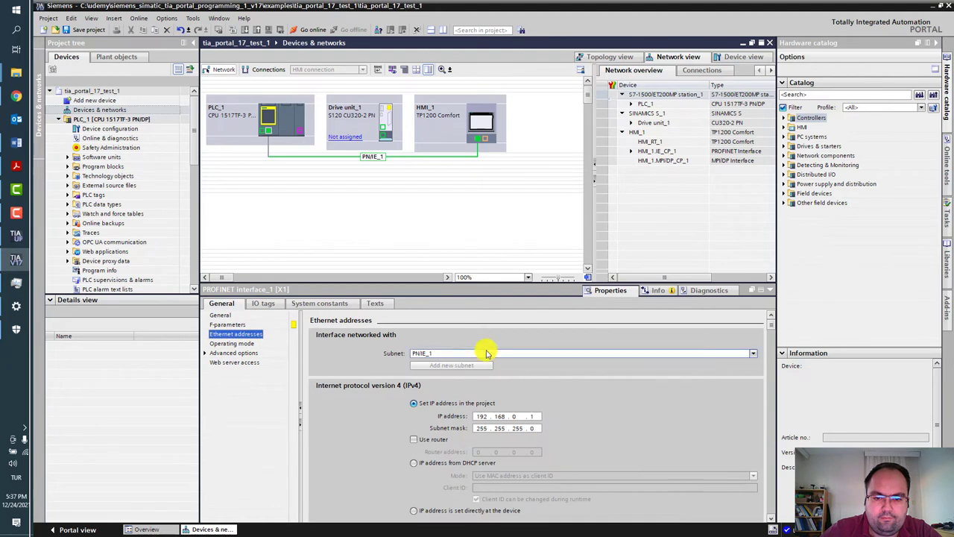
left_click(528, 416)
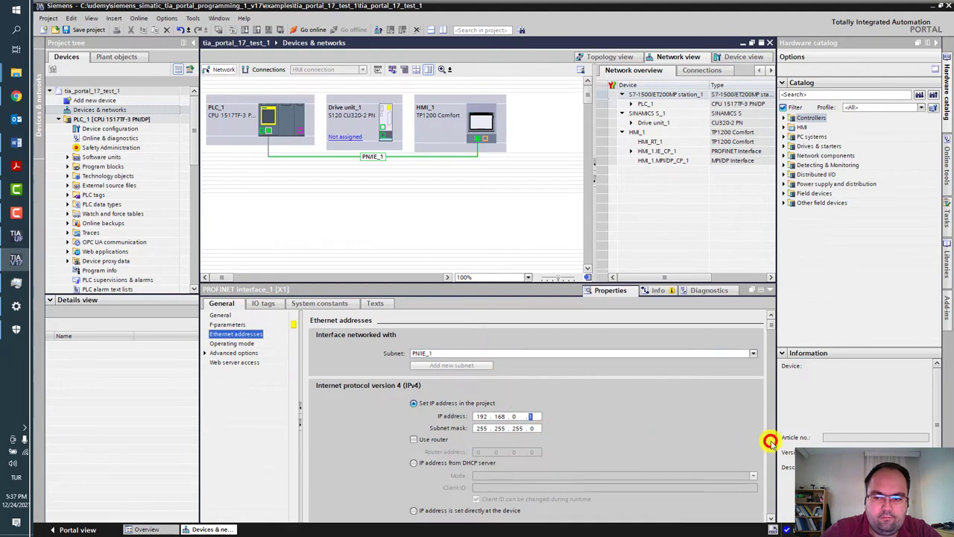
left_click(770, 442)
left_click(240, 343)
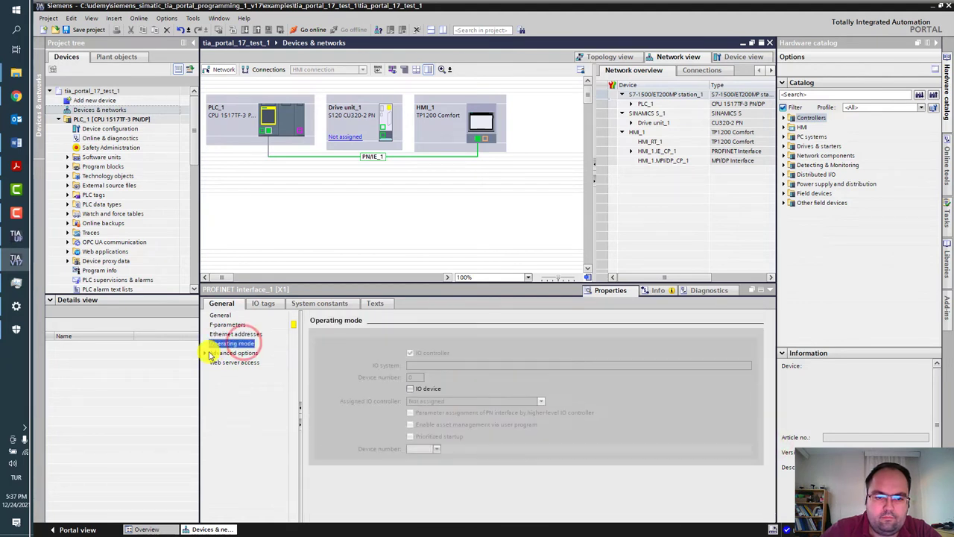
left_click(205, 353)
left_click(239, 362)
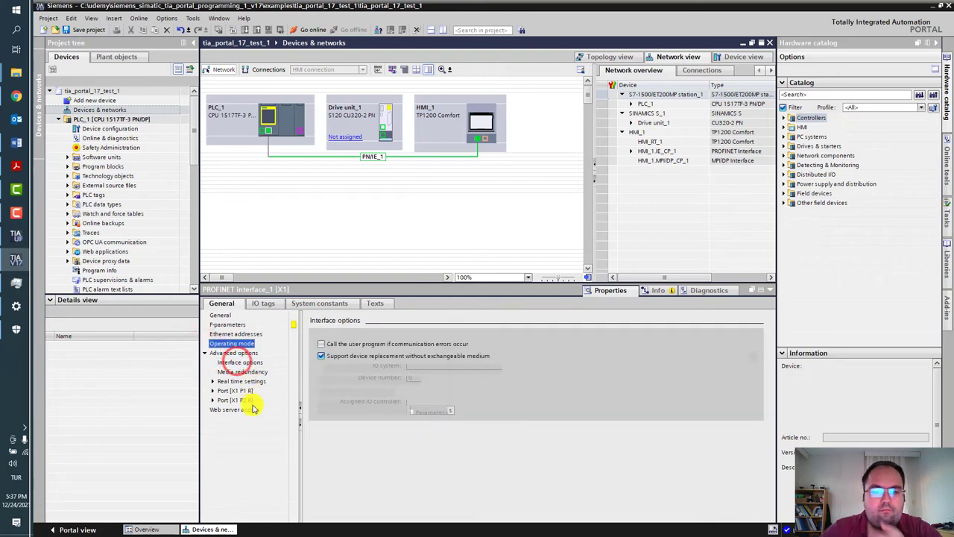
Enable the web server via the IP address of PLC_1's PROFINET interface_1 in its web server access settings
left_click(250, 410)
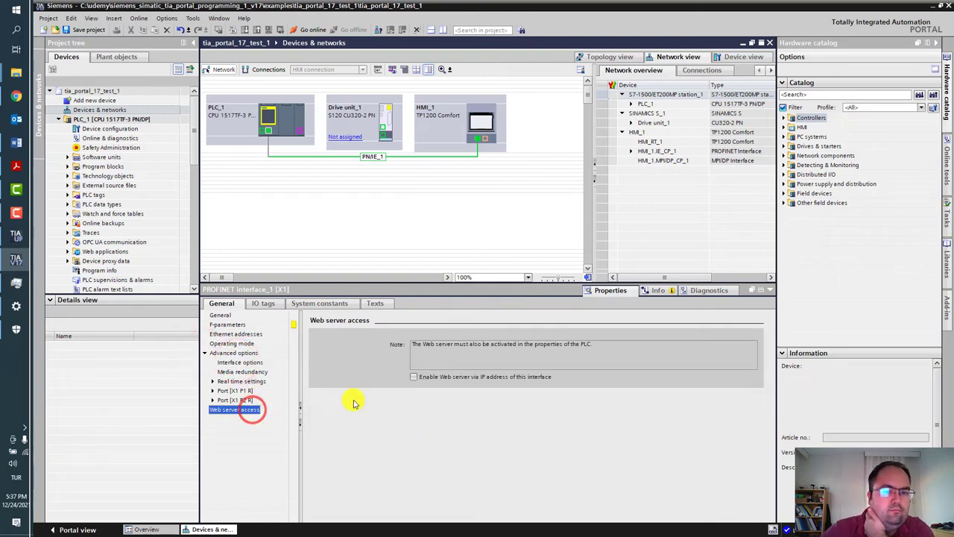
left_click(416, 377)
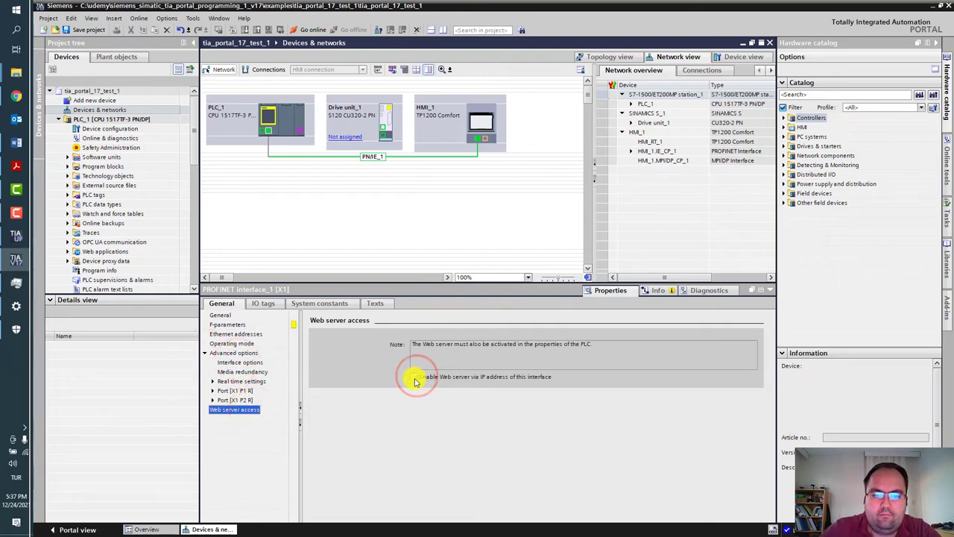
left_click(466, 199)
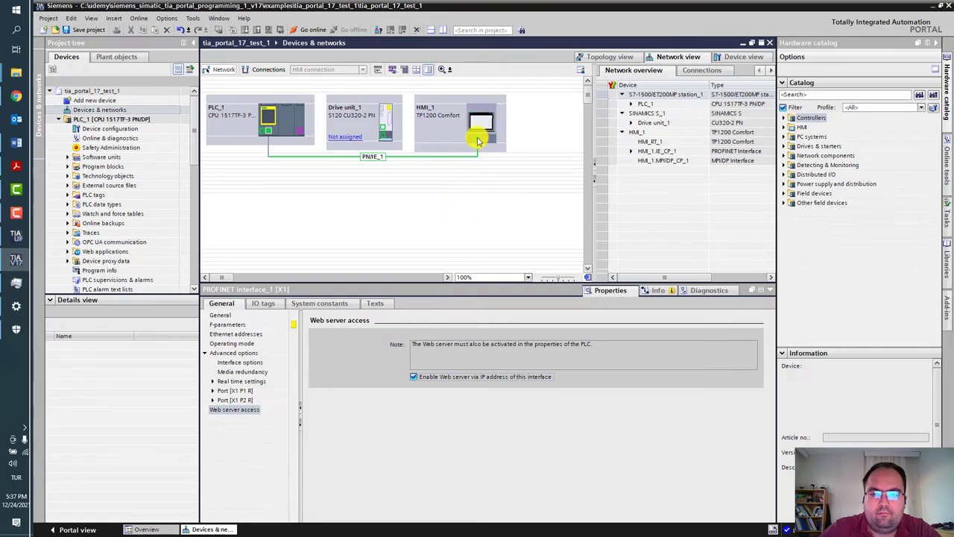
View the Ethernet addresses, operating mode and advanced options of HMI_1's PROFINET interface
left_click(477, 137)
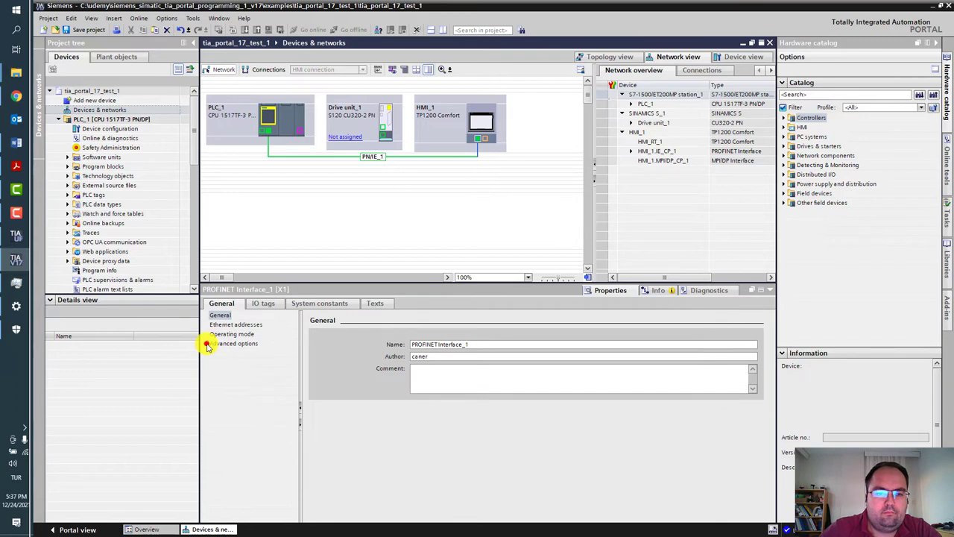
left_click(206, 345)
left_click(225, 326)
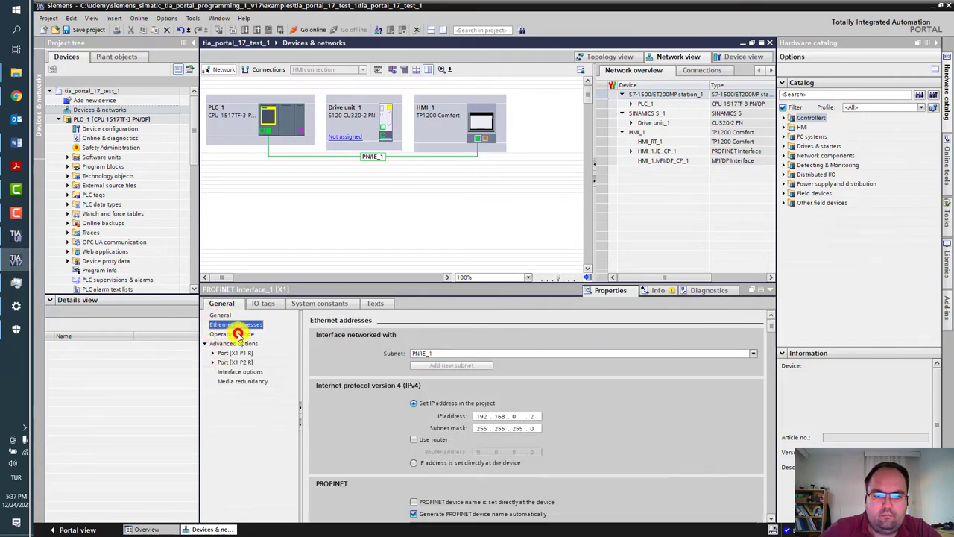
left_click(237, 334)
left_click(456, 236)
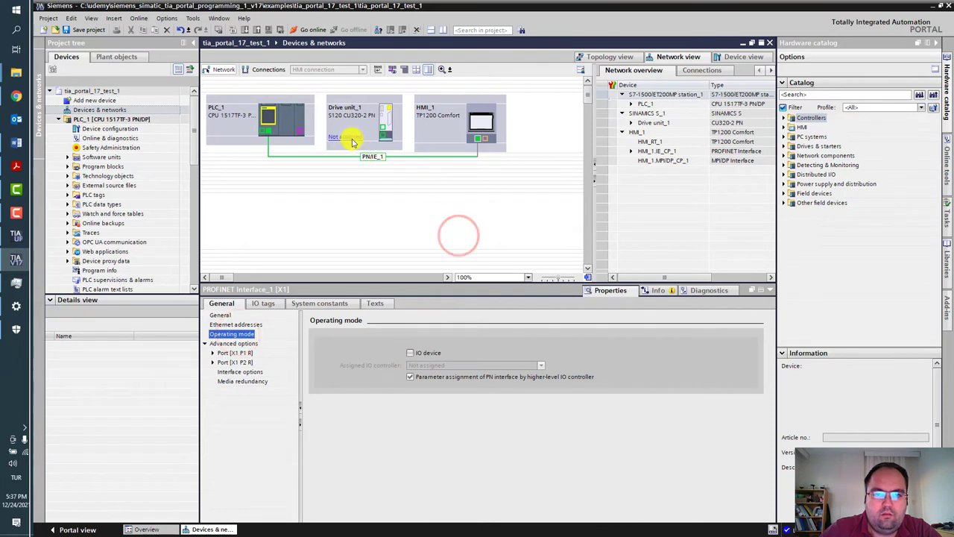
Assign Drive unit_1 to the IO controller PLC_1.PROFINET interface_1 in the network view
left_click(351, 140)
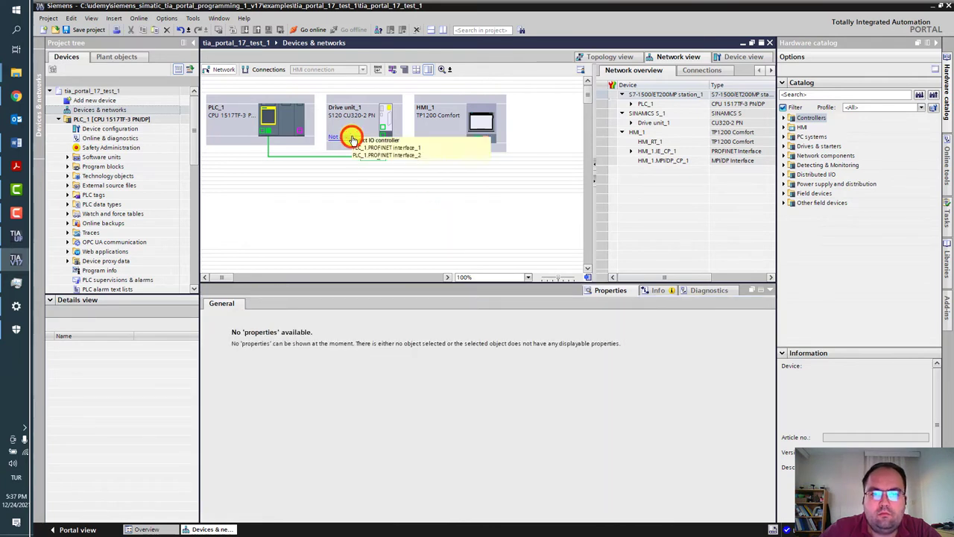
left_click(406, 213)
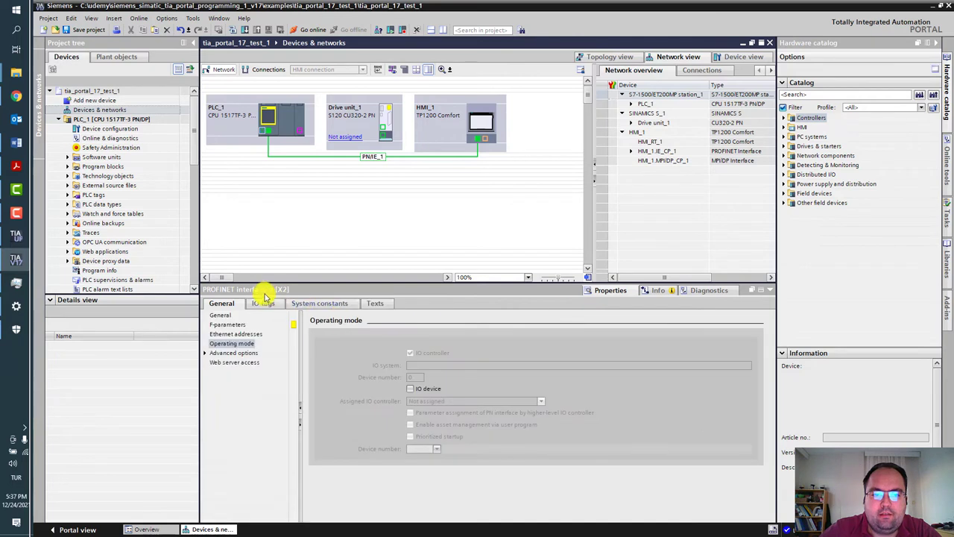
left_click(267, 210)
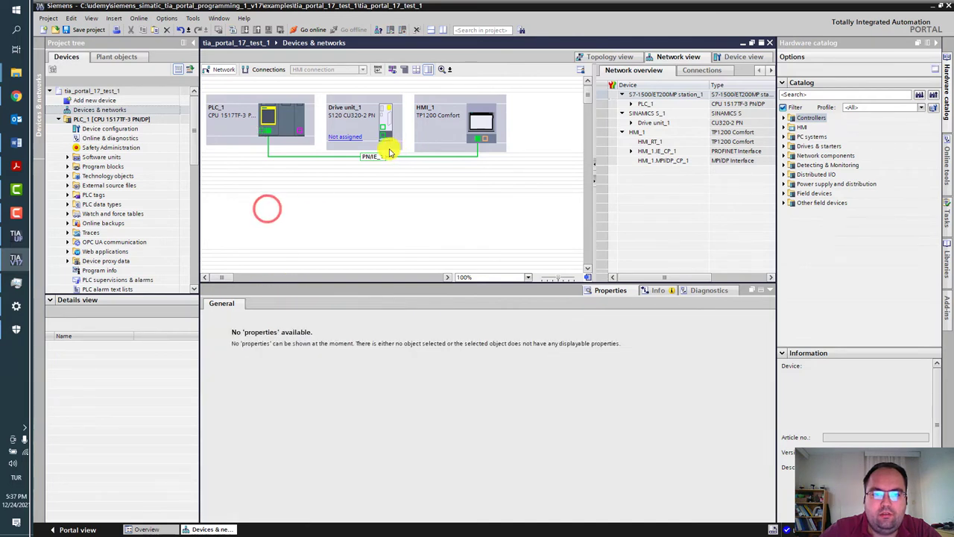
left_click(347, 136)
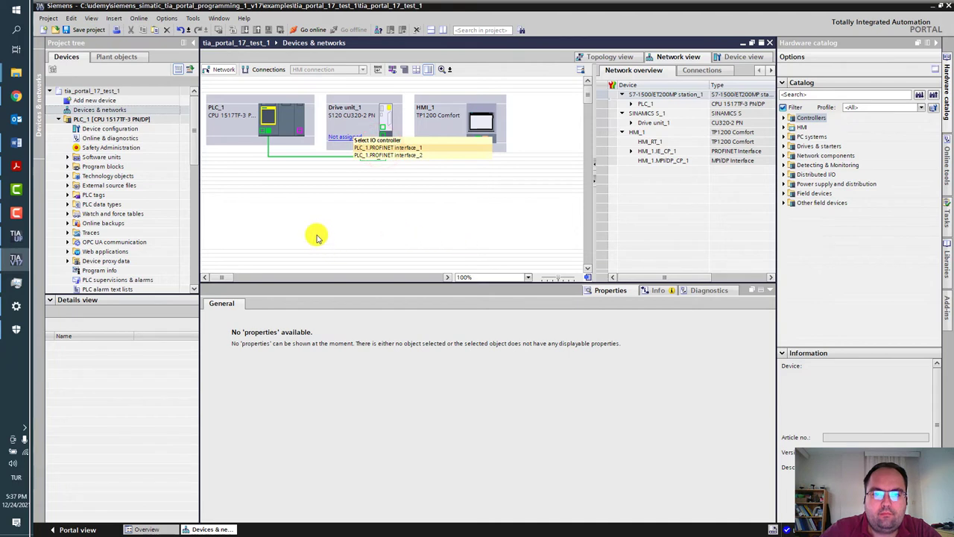
left_click(415, 149)
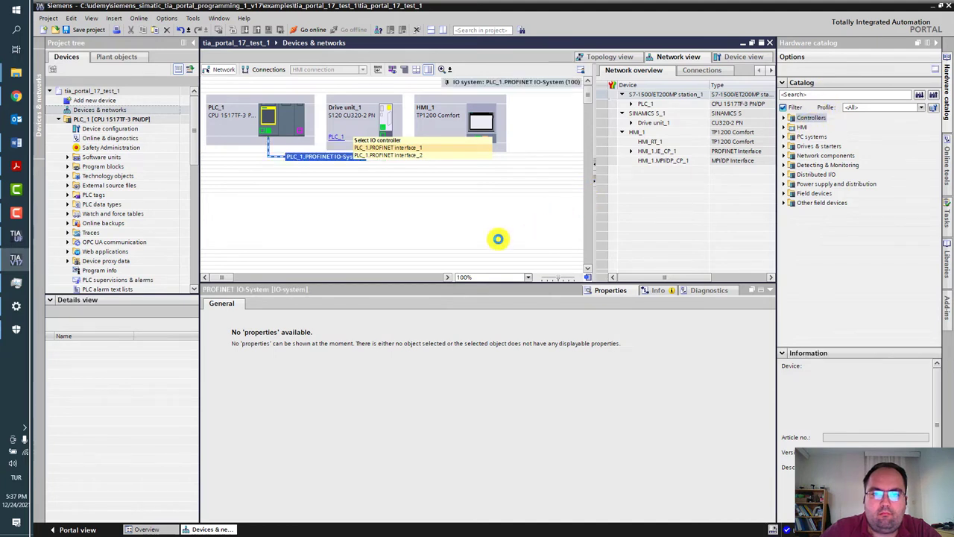
left_click(545, 234)
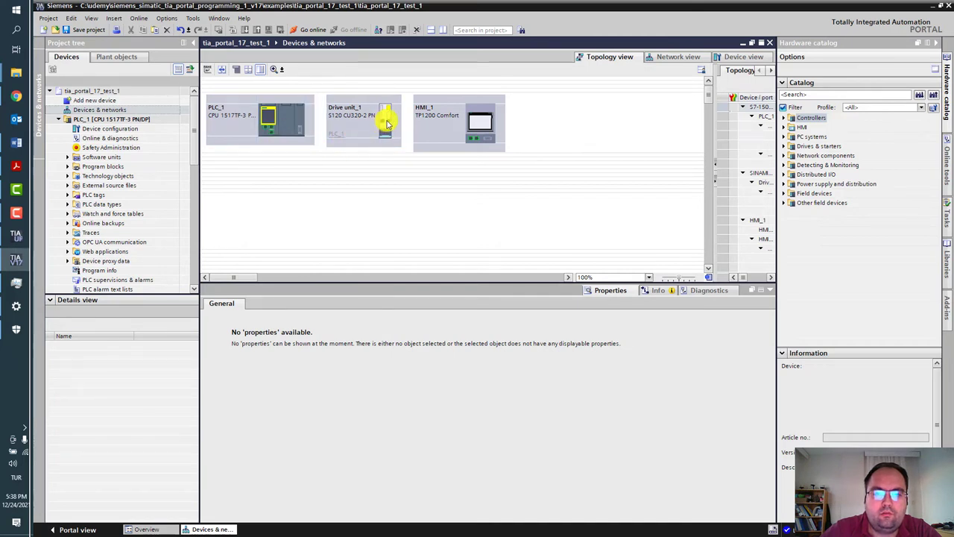
In the topology view, interconnect a PLC_1 port with Drive unit_1 and the drive's other port with HMI_1
left_click_drag(271, 131, 384, 124)
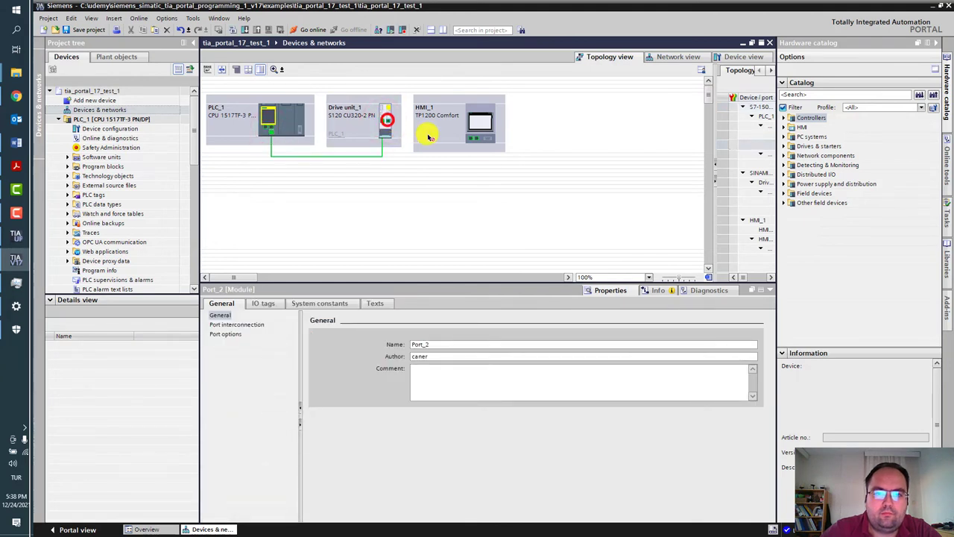
left_click(472, 149)
left_click(471, 190)
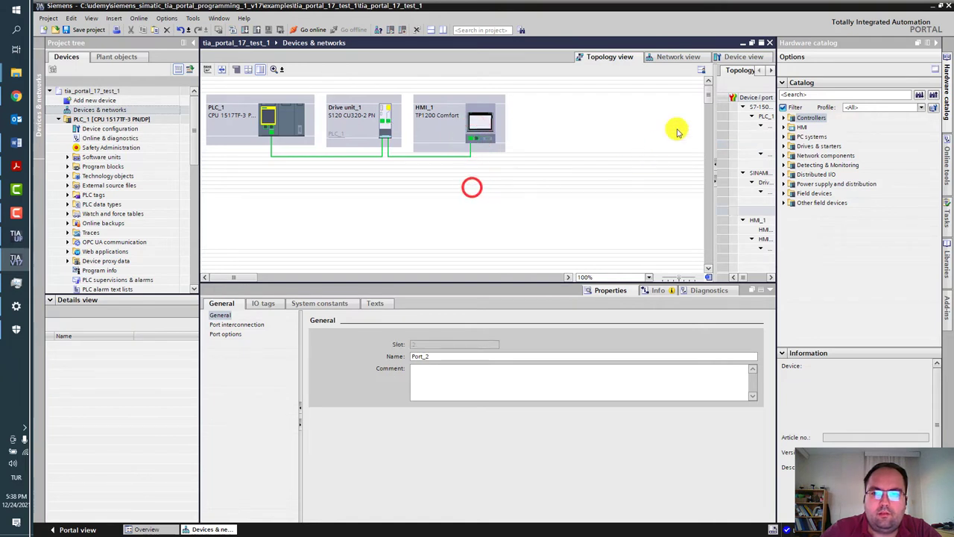
Return to the network view and create an HMI connection between the PROFINET interfaces of PLC_1 and HMI_1
left_click(678, 59)
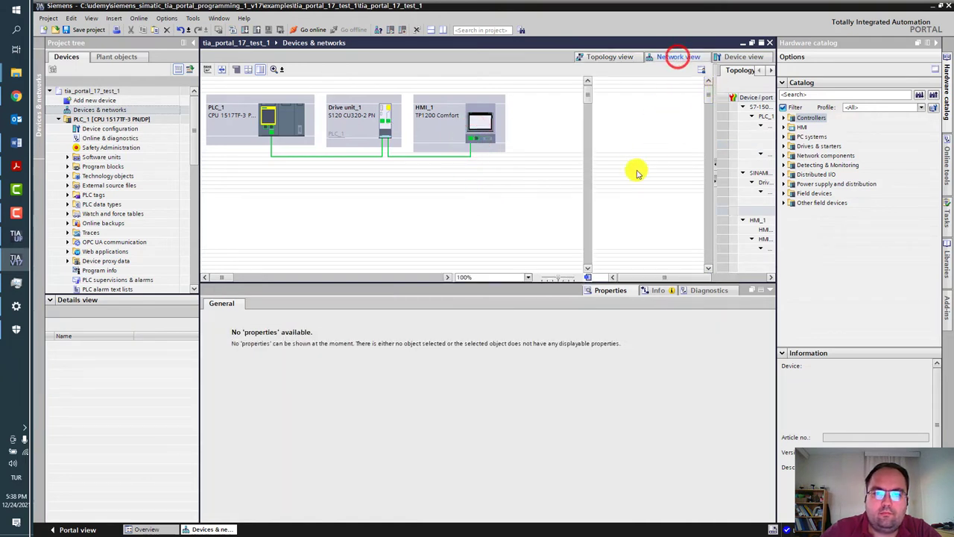
left_click(468, 213)
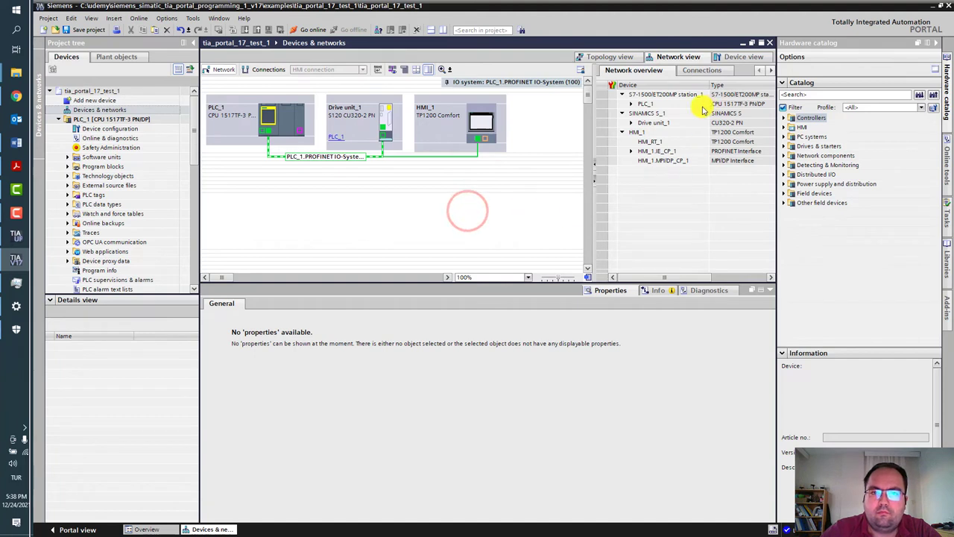
left_click(269, 71)
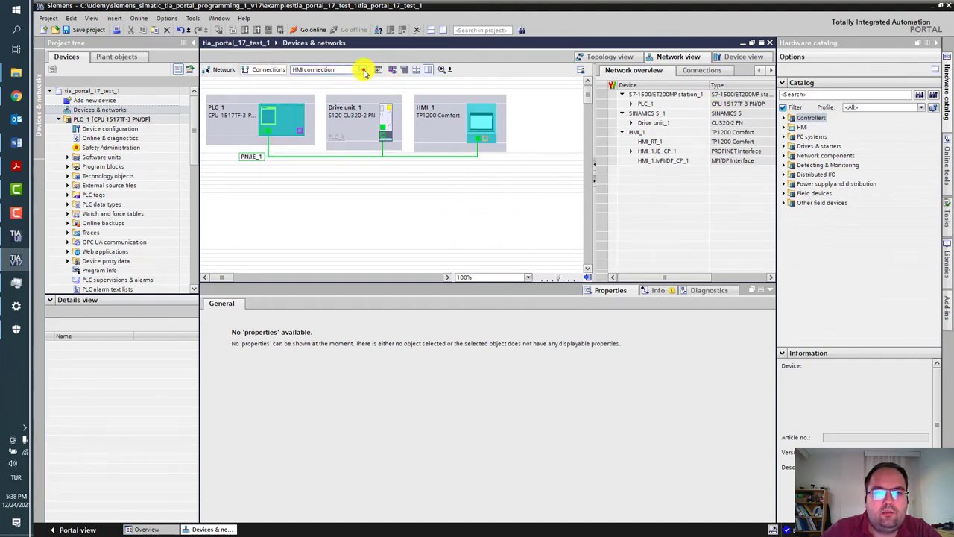
left_click(365, 71)
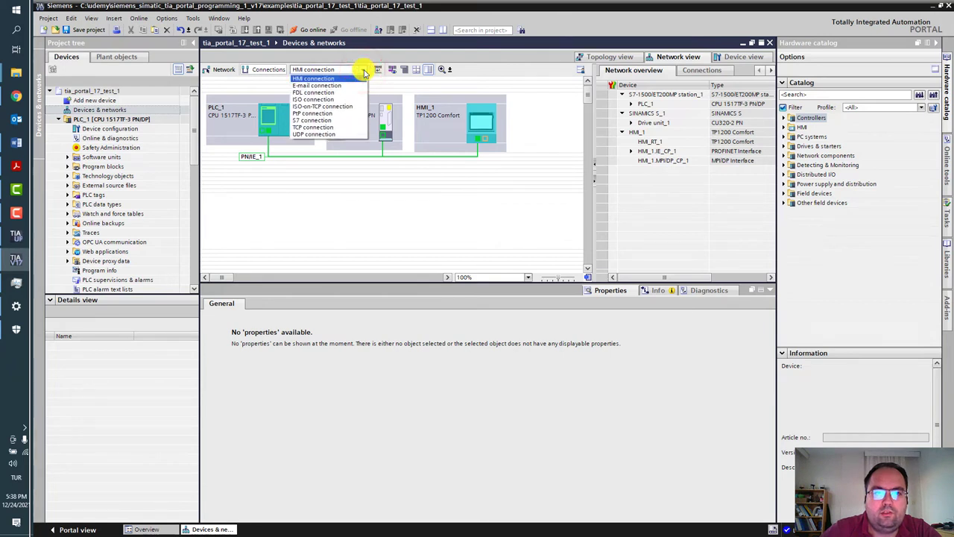
left_click(363, 70)
left_click_drag(268, 129, 480, 143)
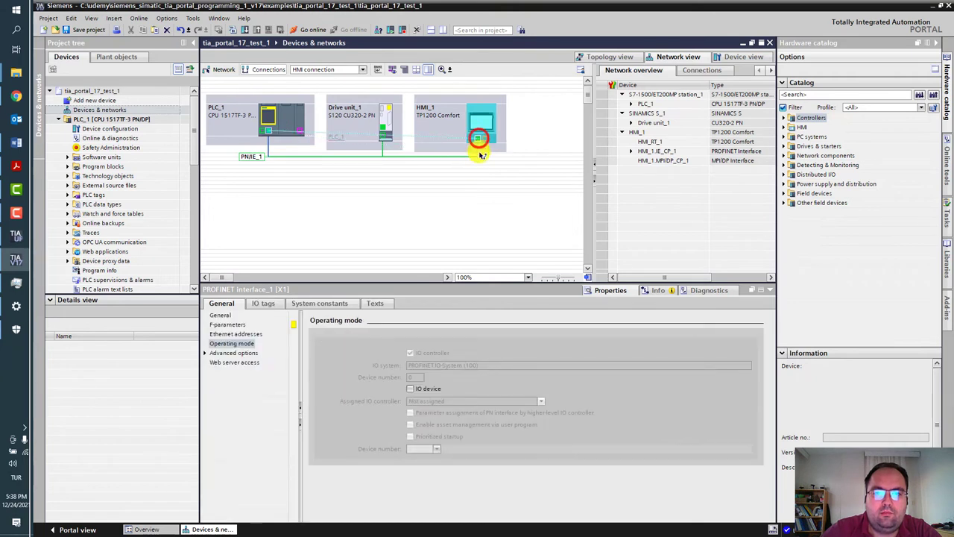
left_click(416, 207)
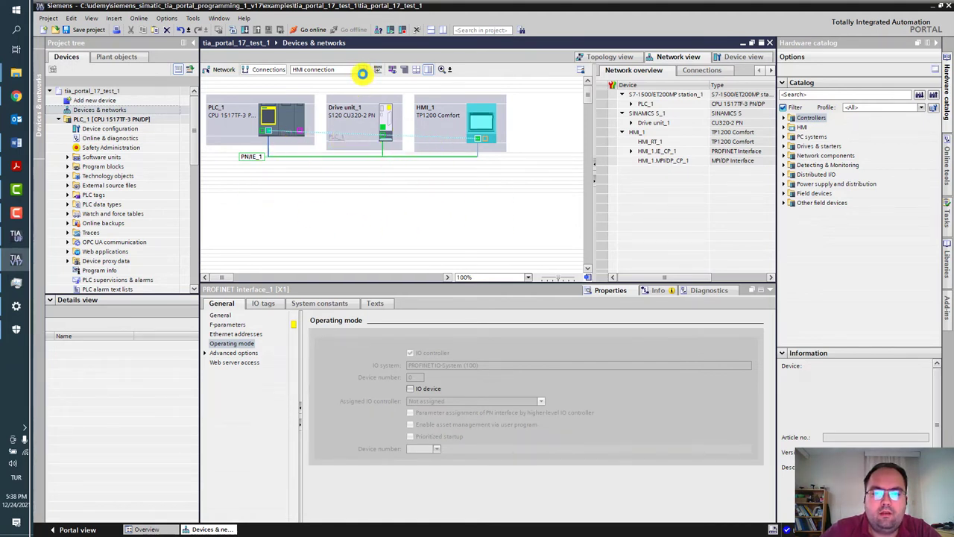
left_click(359, 162)
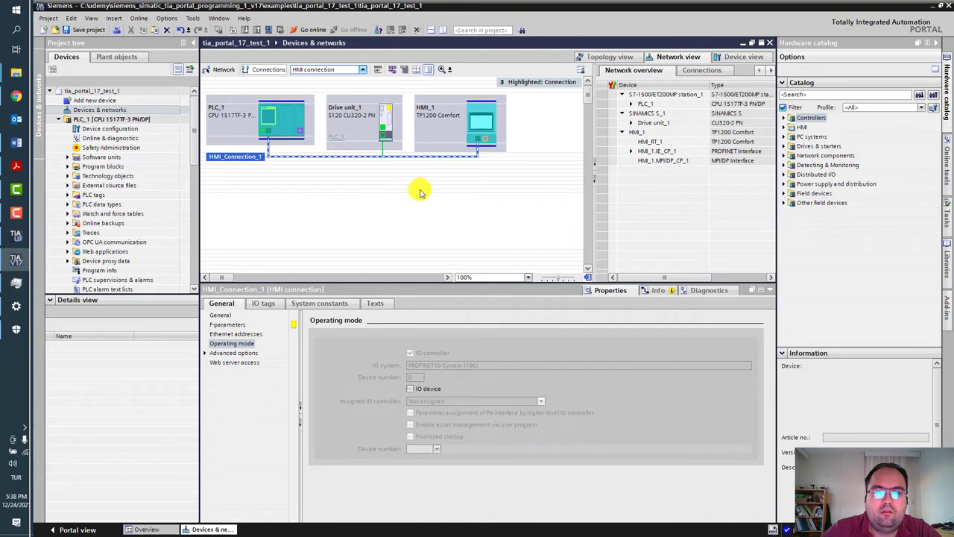
Widen the tabular area, list the project's connections, and examine the general and access point properties of HMI_Connection_1
left_click(362, 69)
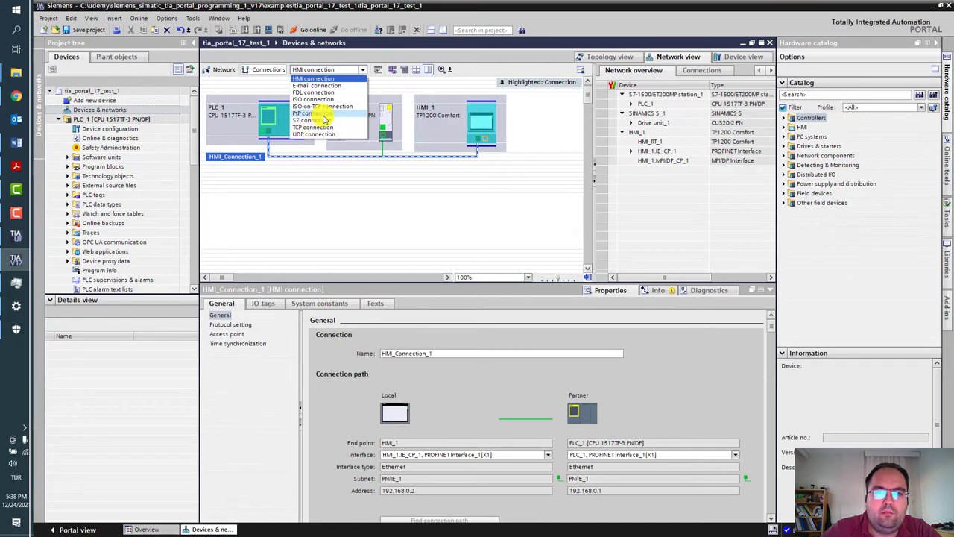
left_click(397, 188)
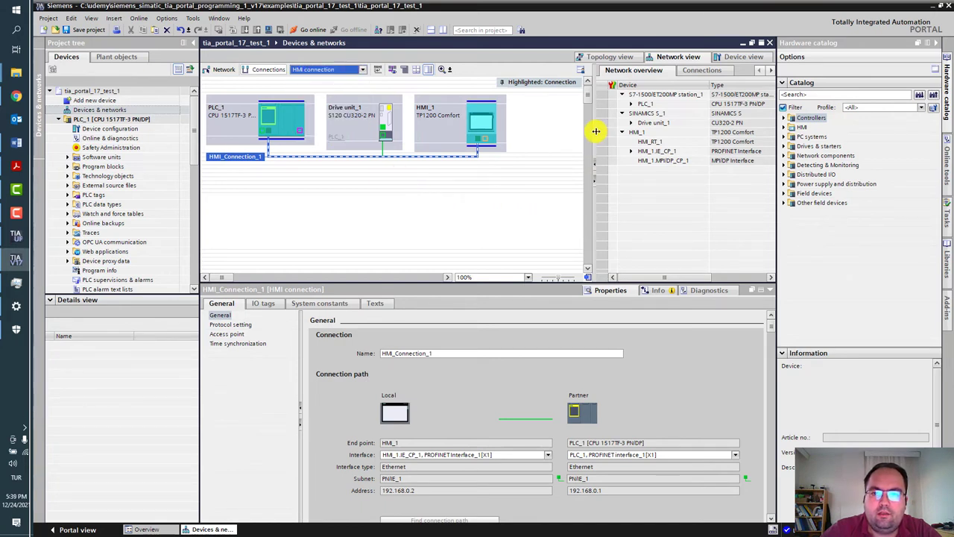
left_click_drag(596, 131, 515, 132)
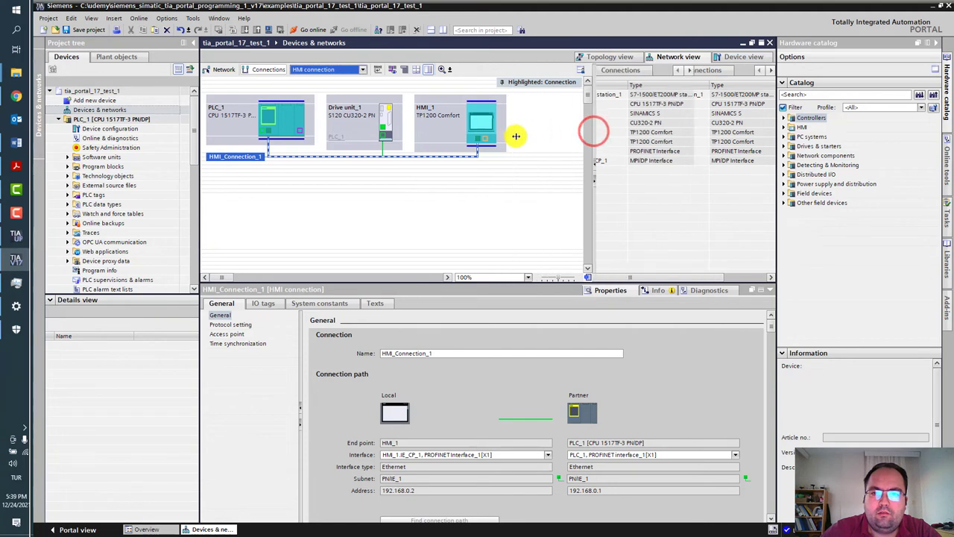
left_click(635, 72)
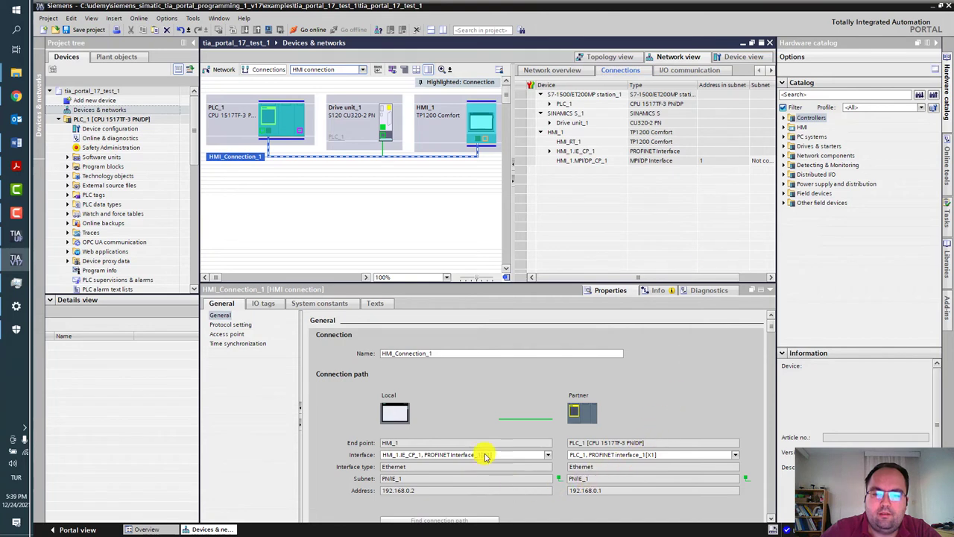
left_click(510, 418)
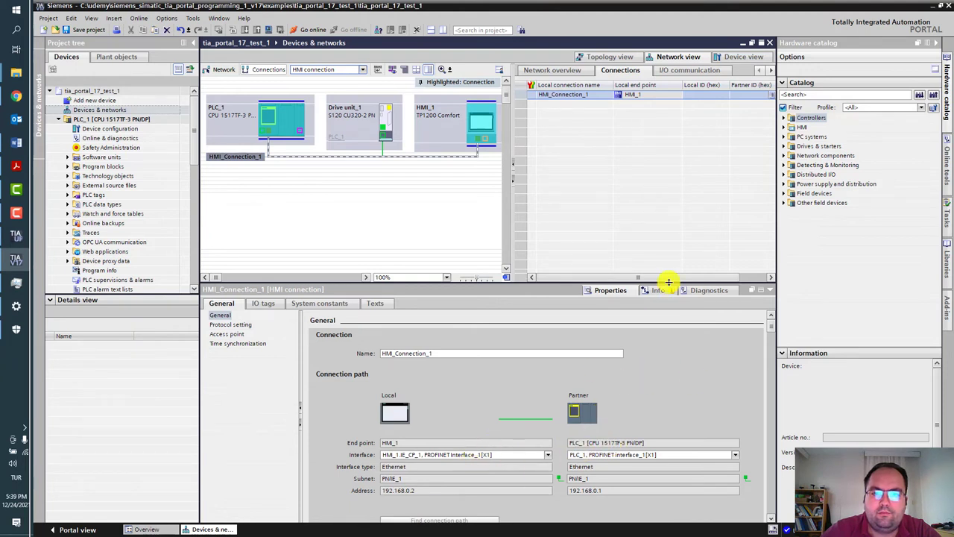
left_click(768, 409)
left_click(230, 333)
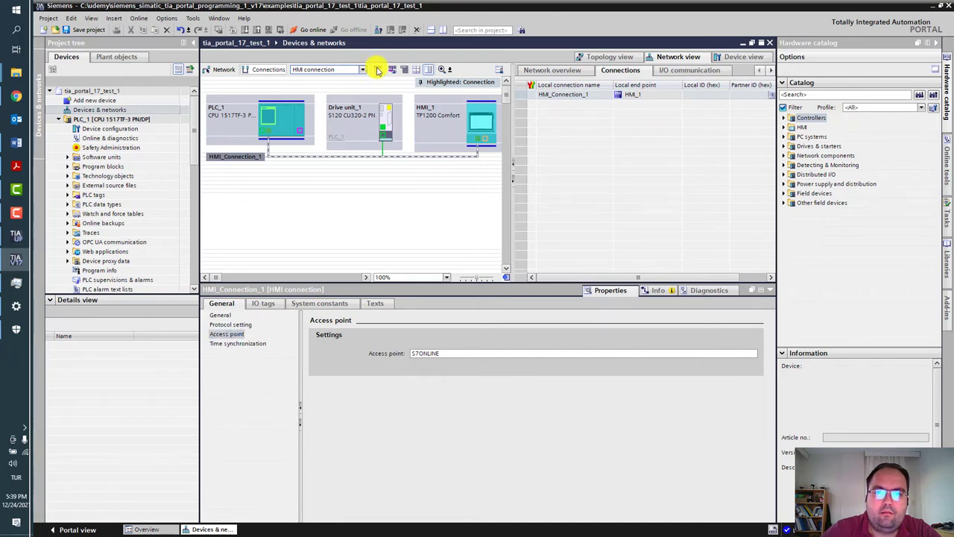
Show the interface address labels in the network view, hide them again and deselect the HMI connection
left_click(377, 70)
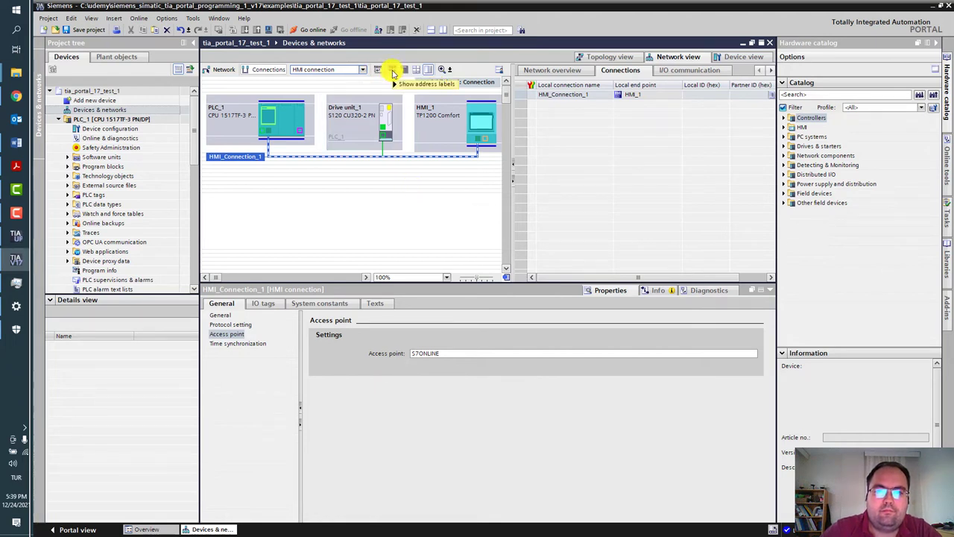
left_click(391, 70)
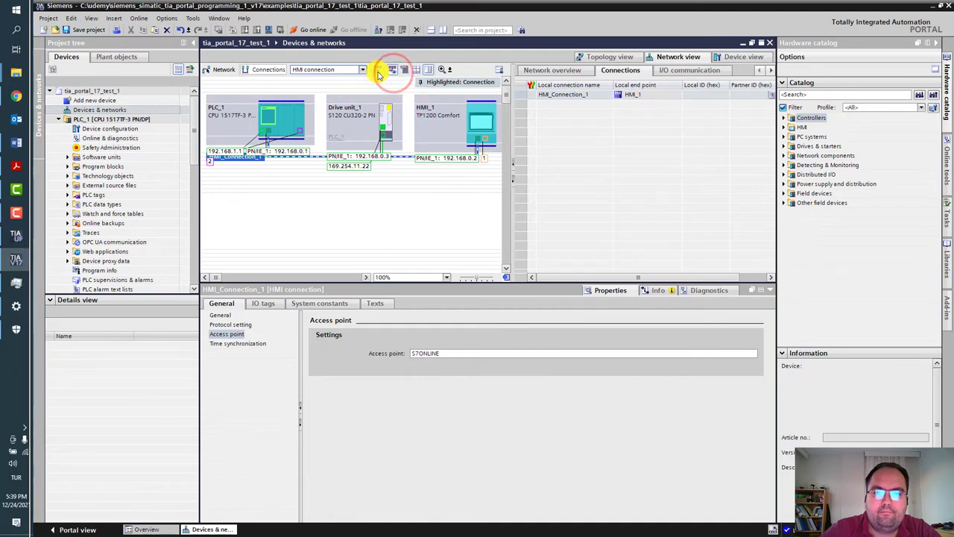
left_click(378, 69)
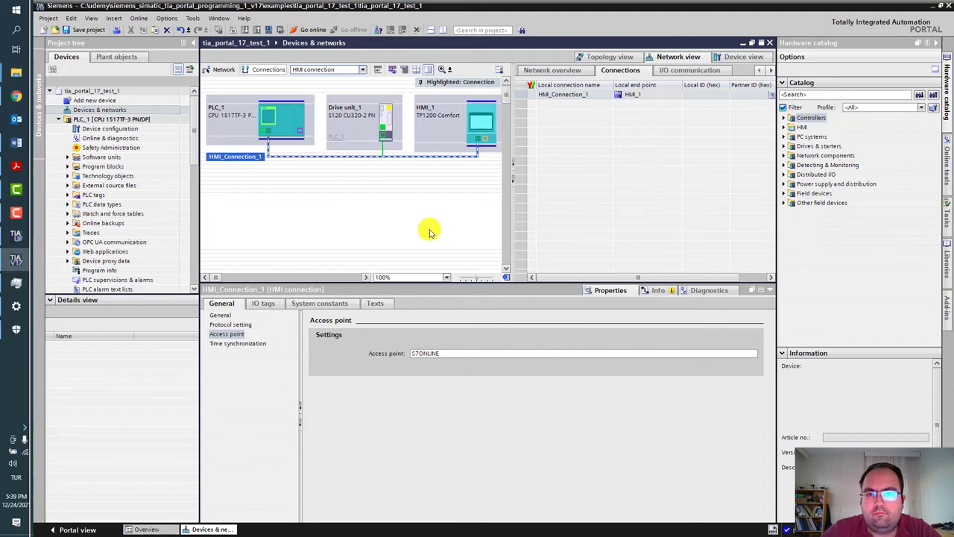
left_click(414, 196)
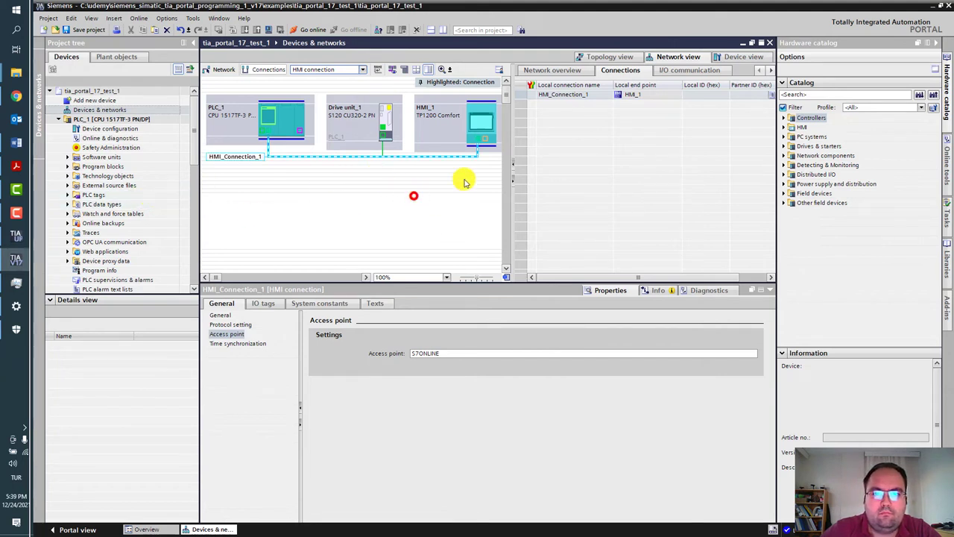
Open the device view and display PLC_1 [CPU 1517TF-3 PN/DP] with its rack and device overview
left_click(743, 57)
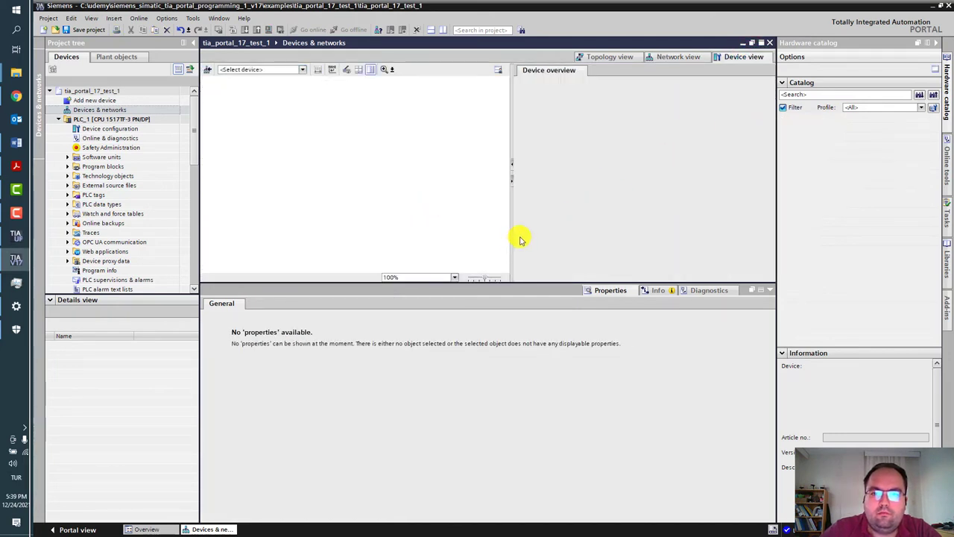
left_click(302, 70)
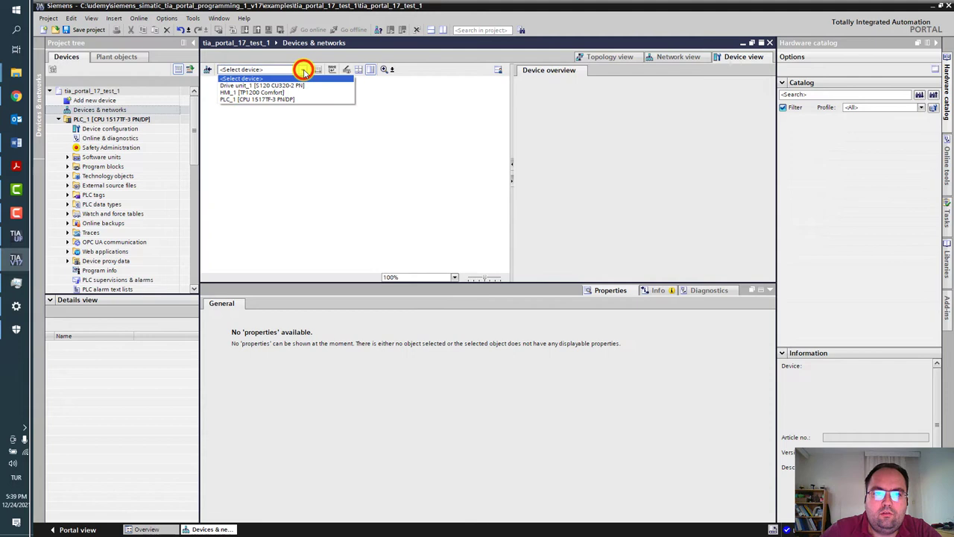
left_click(245, 99)
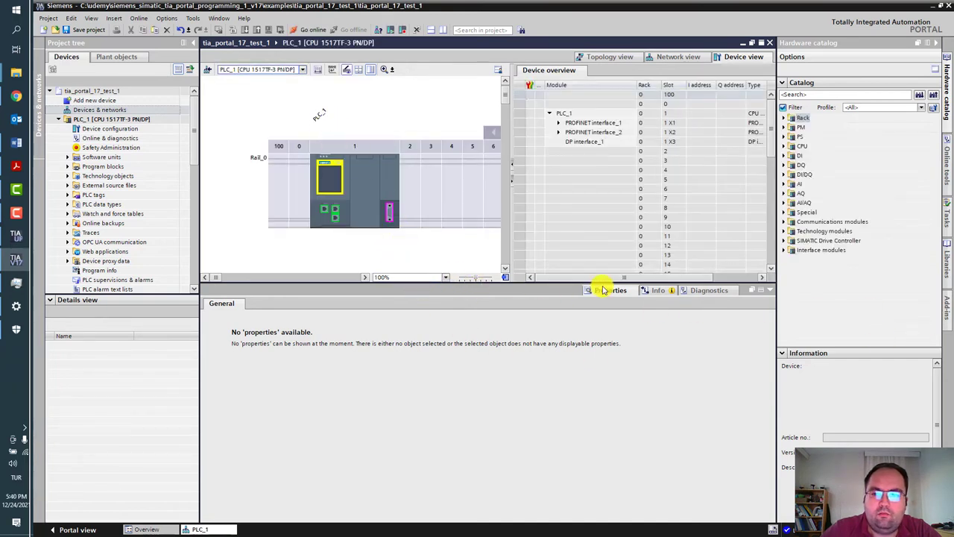
left_click_drag(594, 286, 596, 368)
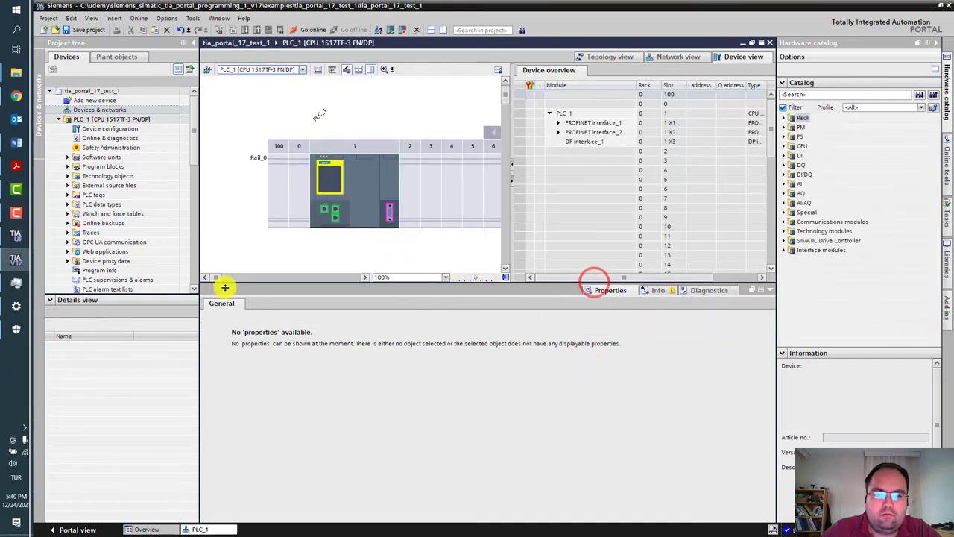
Widen the device view's working area, select the PLC_1 CPU in slot 1, and enlarge the area showing its properties
left_click_drag(199, 259, 168, 258)
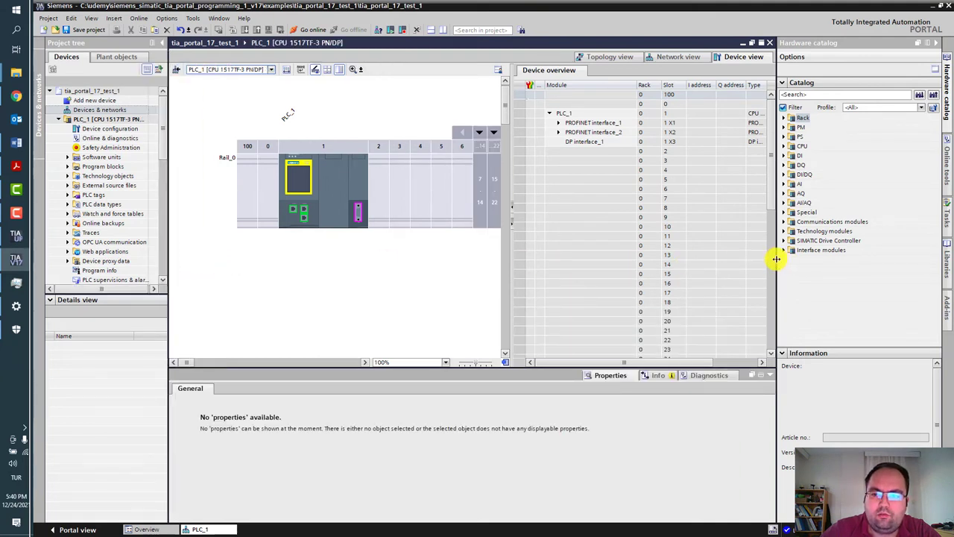
left_click_drag(781, 259, 820, 259)
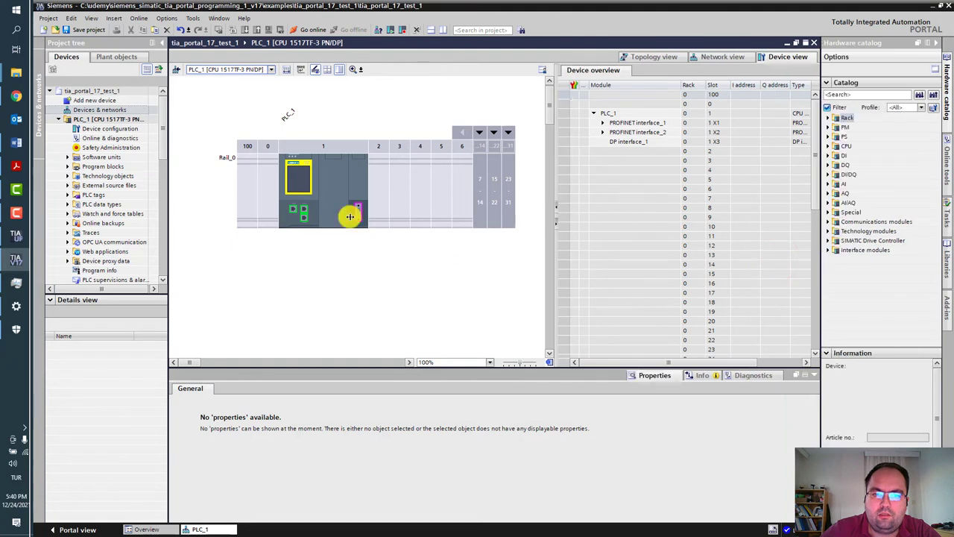
left_click(298, 173)
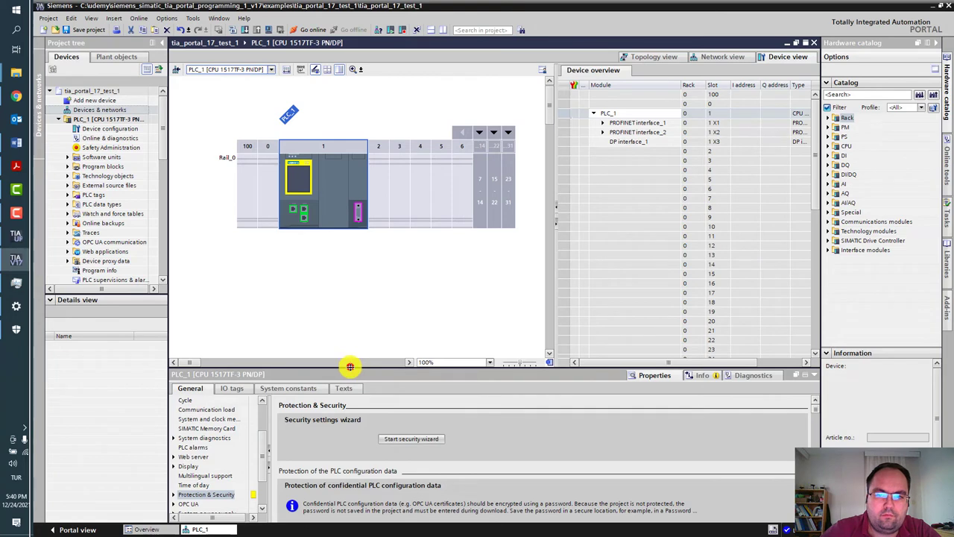
left_click_drag(350, 366, 392, 189)
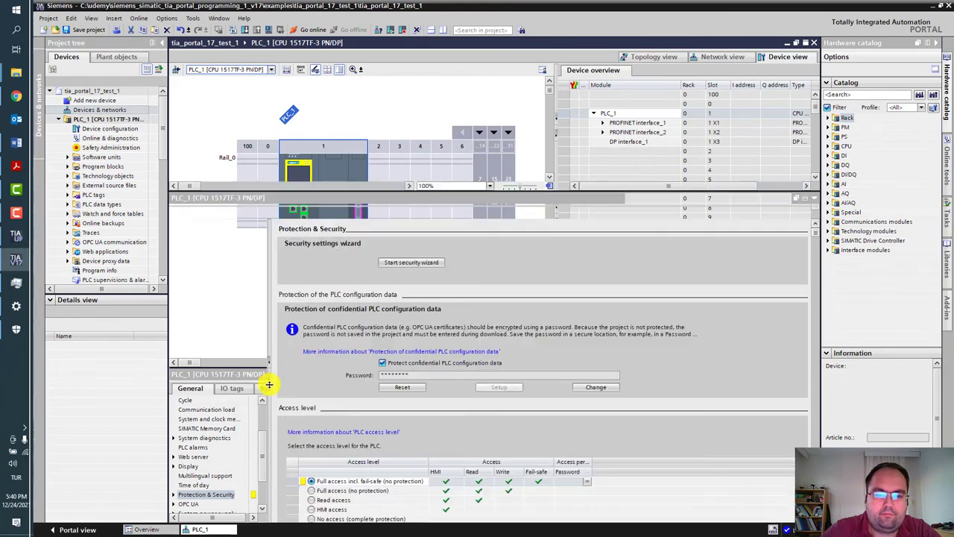
Examine PLC_1's project information, F-activation, and the general properties of PROFINET interface [X1] and DP interface [X3]
left_click(172, 224)
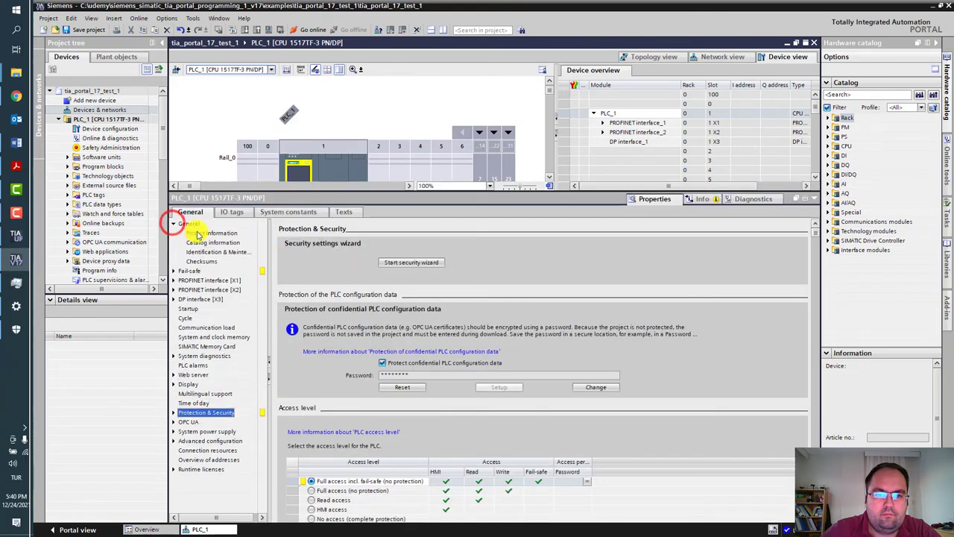
left_click(200, 234)
left_click(173, 271)
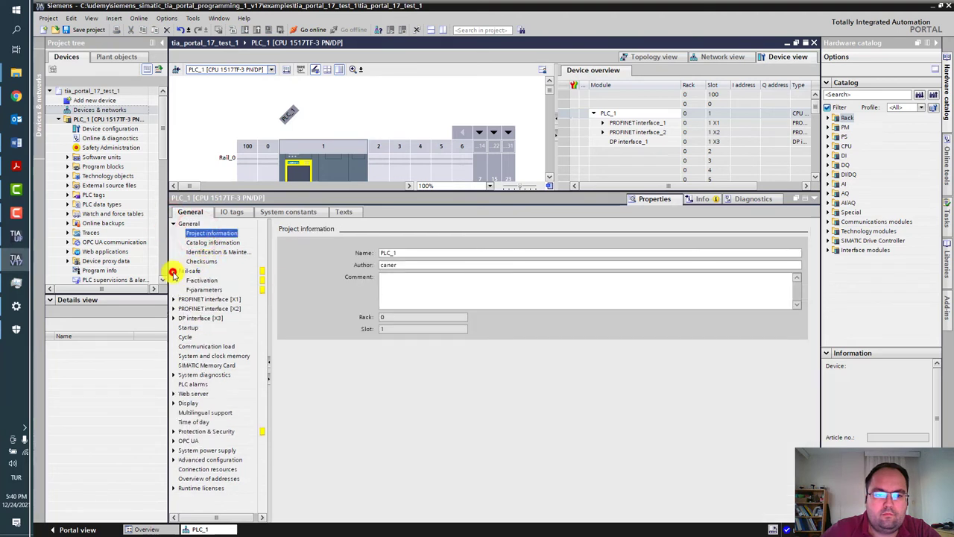
left_click(195, 279)
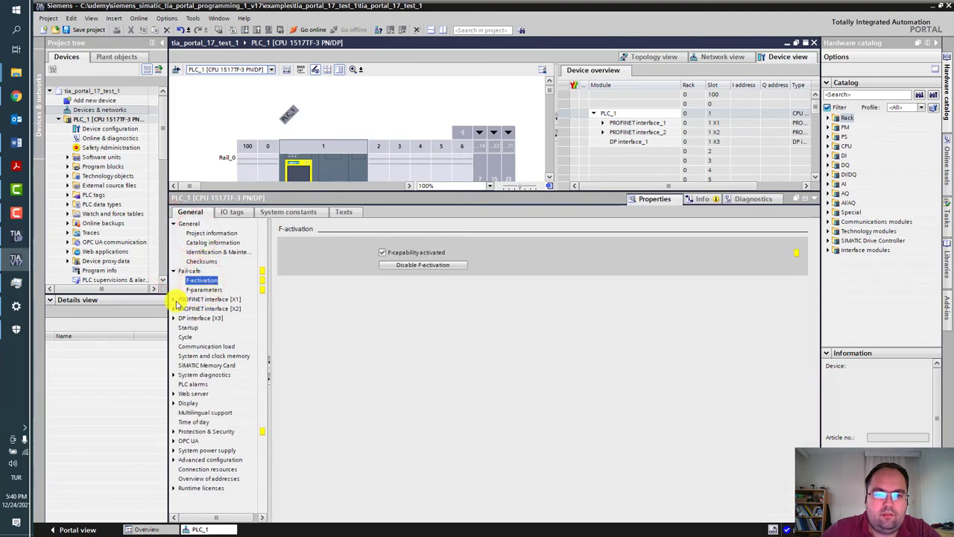
left_click(174, 300)
left_click(192, 309)
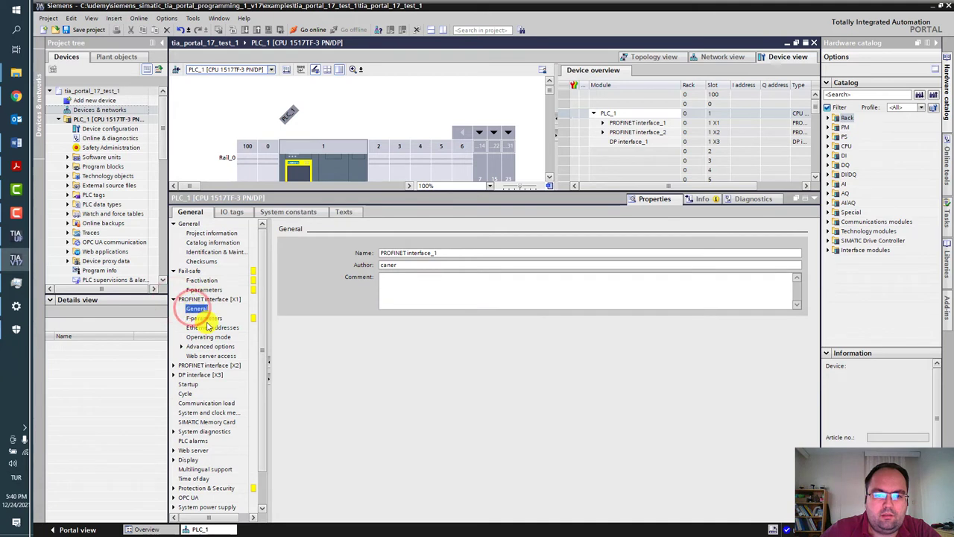
left_click(174, 374)
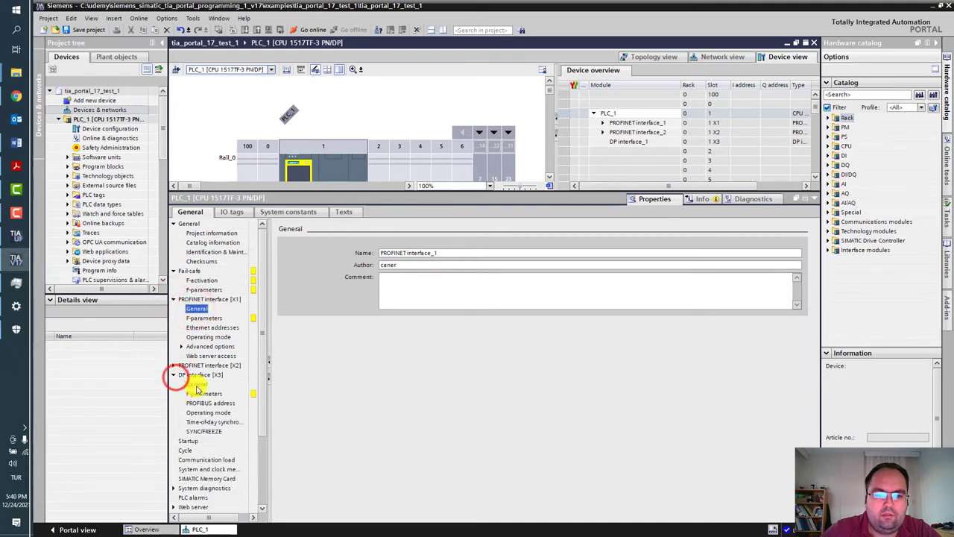
left_click(196, 384)
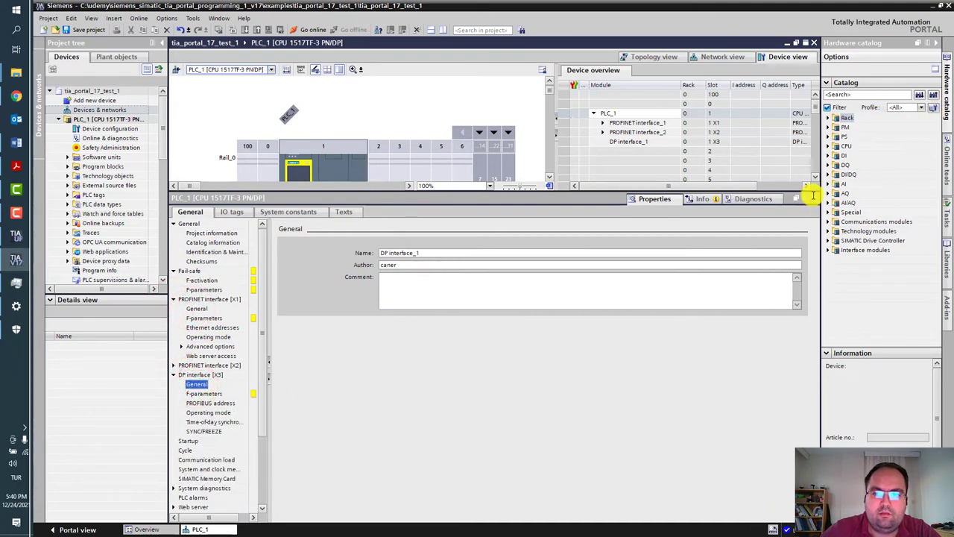
Network PLC_1's DP interface [X3] with a new PROFIBUS subnet and check the choices for its PROFIBUS address
left_click(814, 177)
left_click(815, 177)
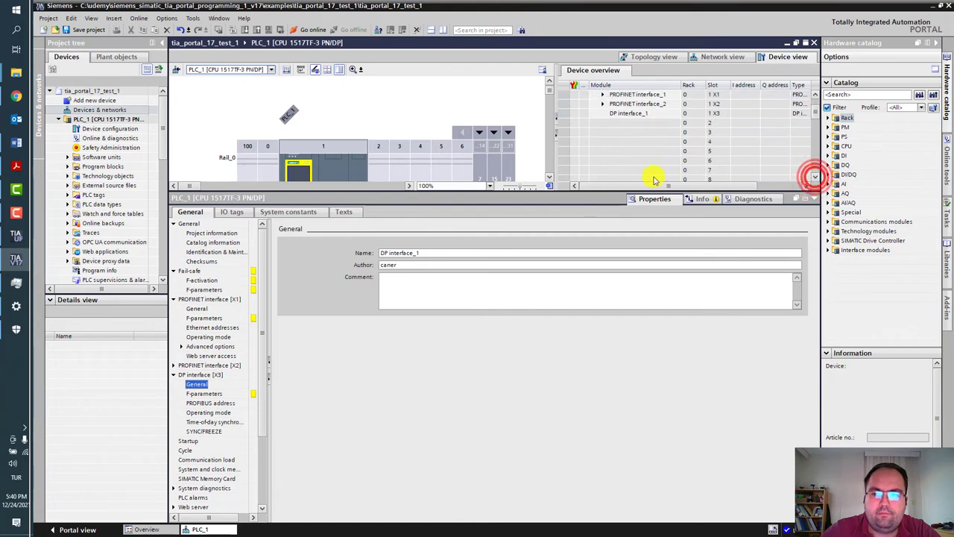
left_click(814, 177)
left_click(552, 122)
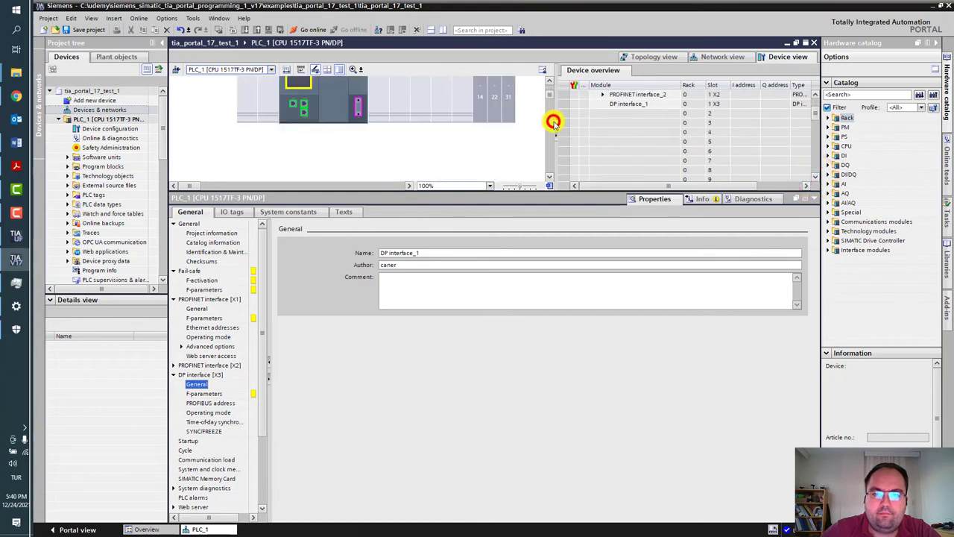
left_click(211, 404)
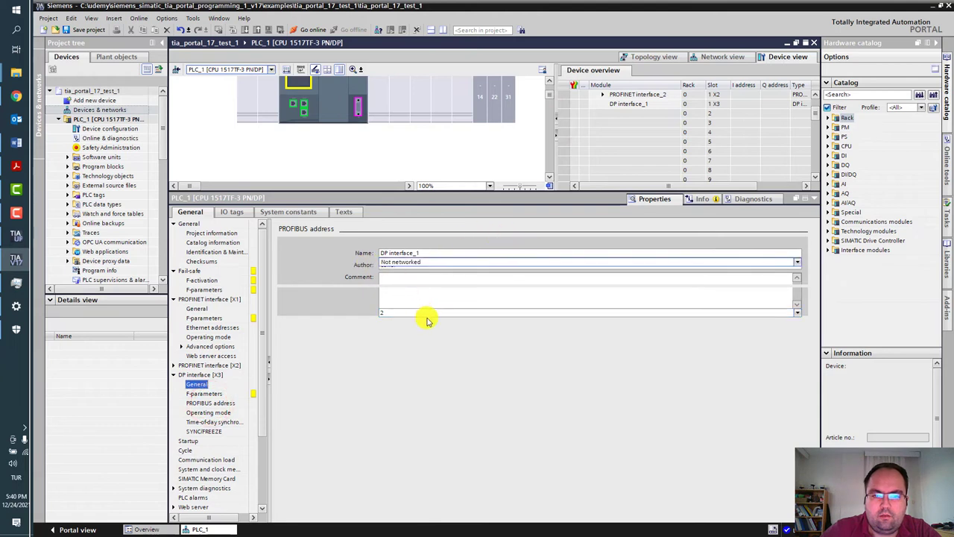
left_click(462, 266)
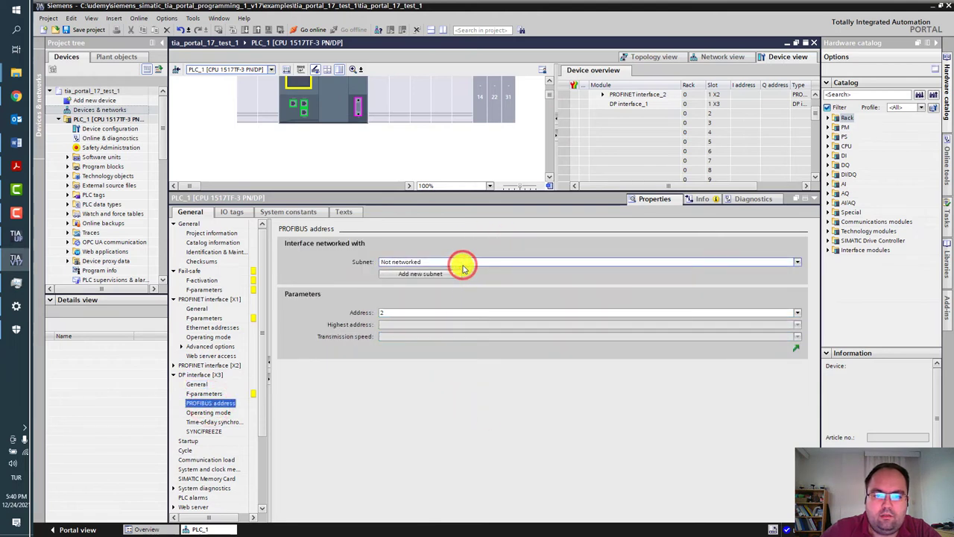
left_click(462, 267)
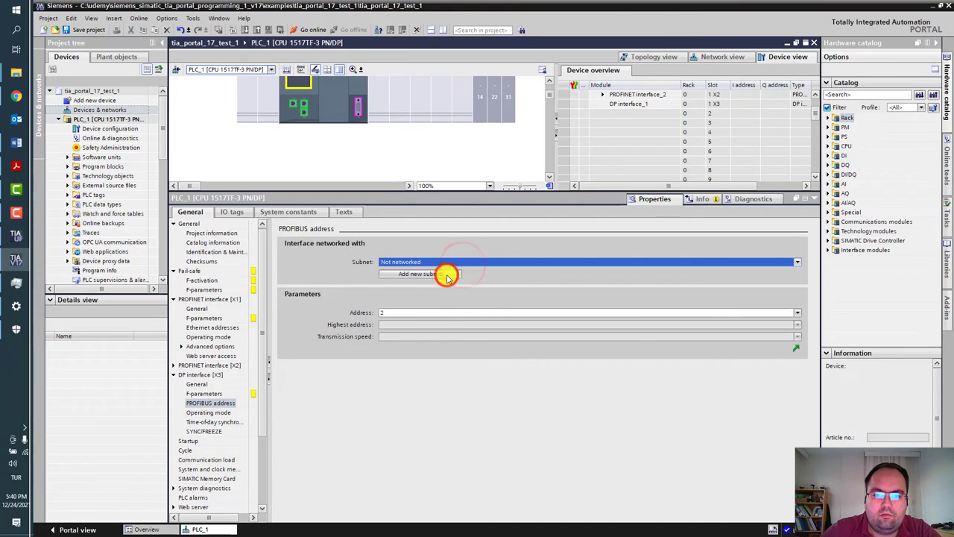
left_click(447, 276)
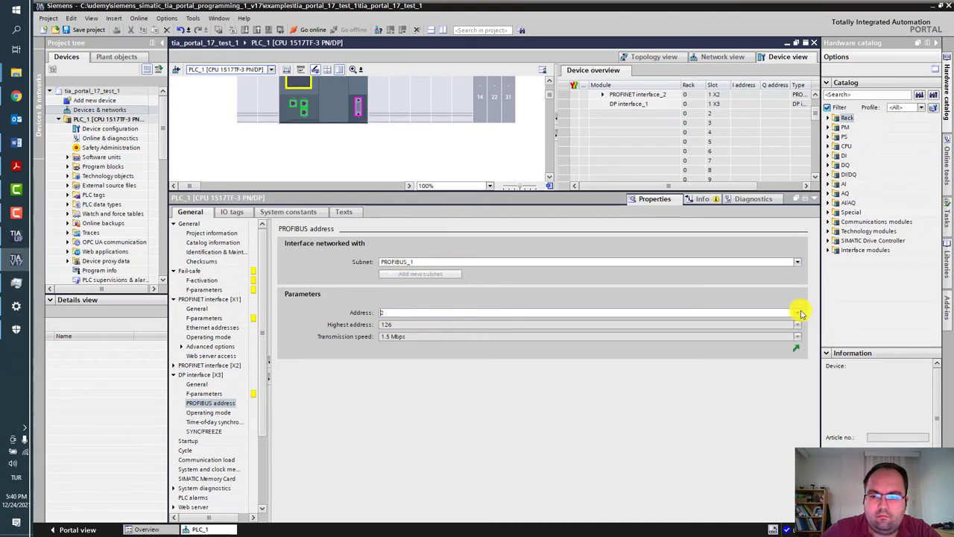
left_click(799, 313)
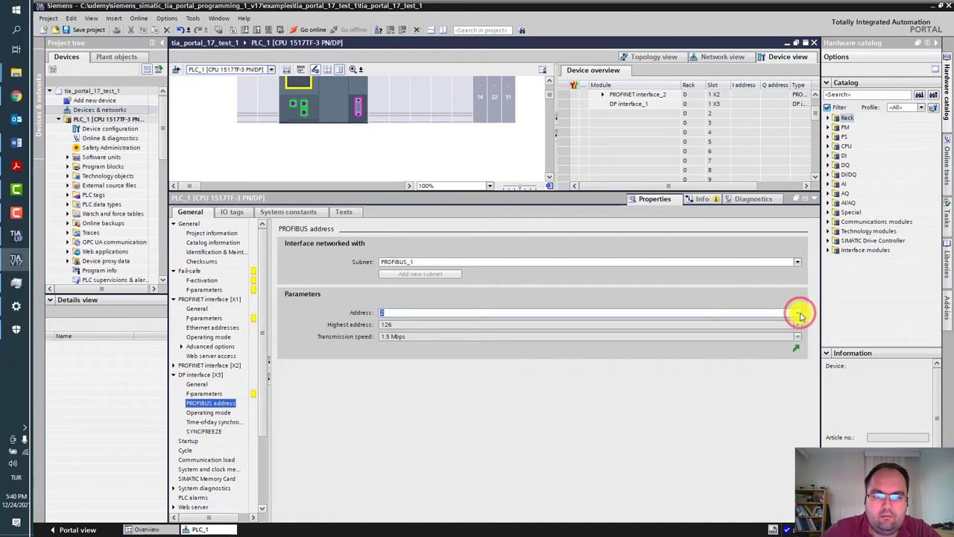
left_click(799, 313)
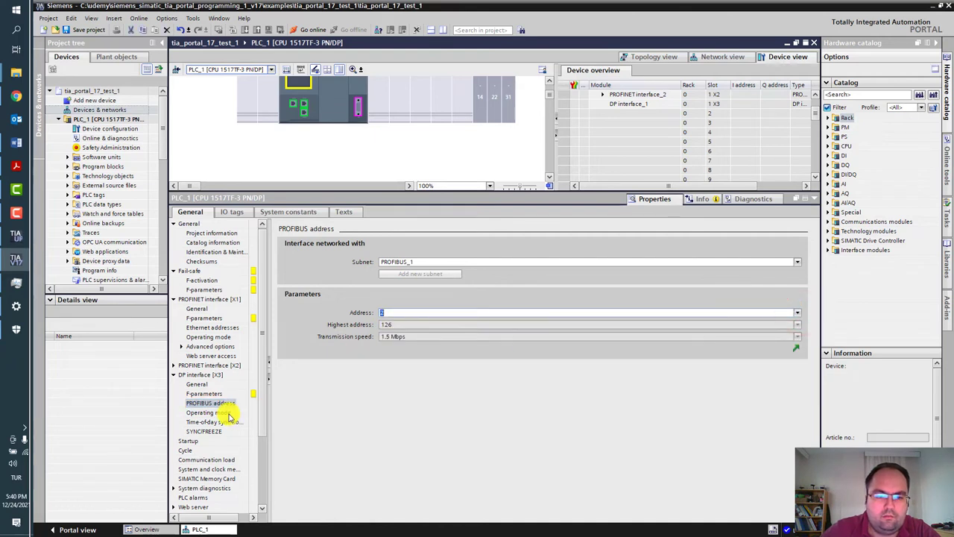
View the DP interface's operating mode, and set PLC_1's Startup after POWER ON to Warm restart - RUN
left_click(205, 412)
left_click(189, 439)
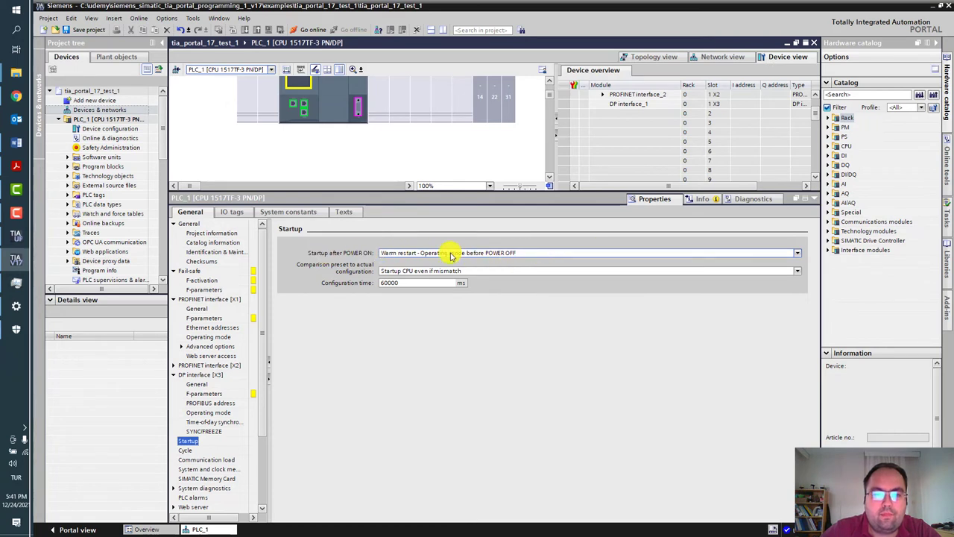
left_click(492, 254)
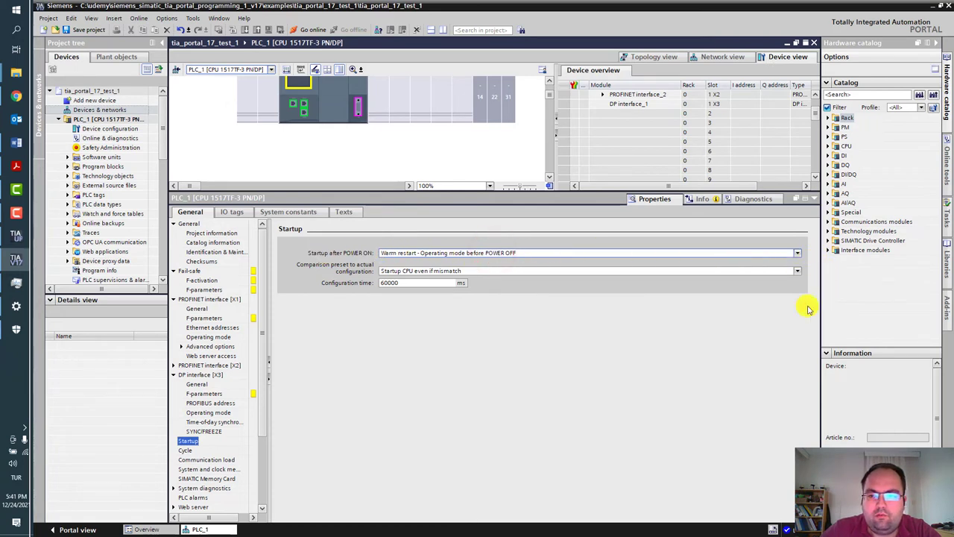
left_click(468, 253)
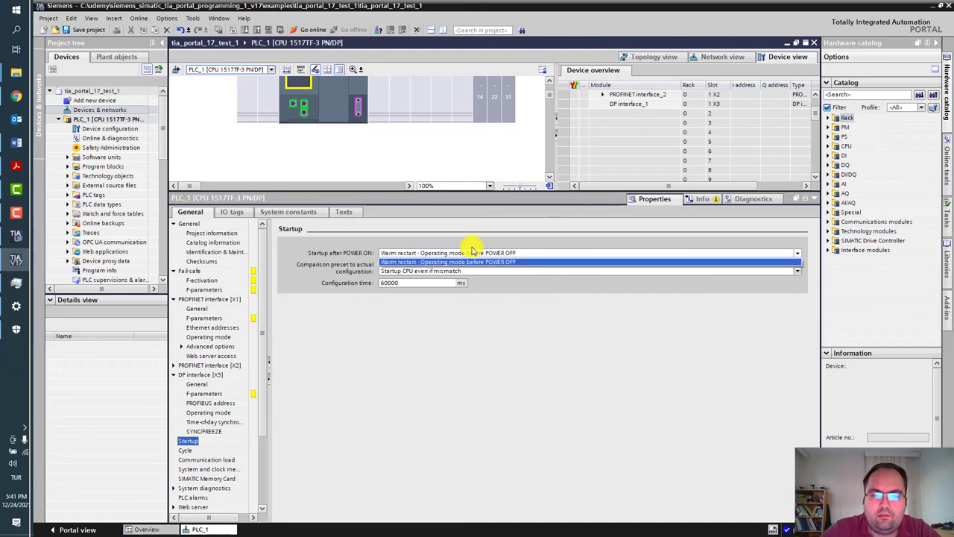
left_click(395, 269)
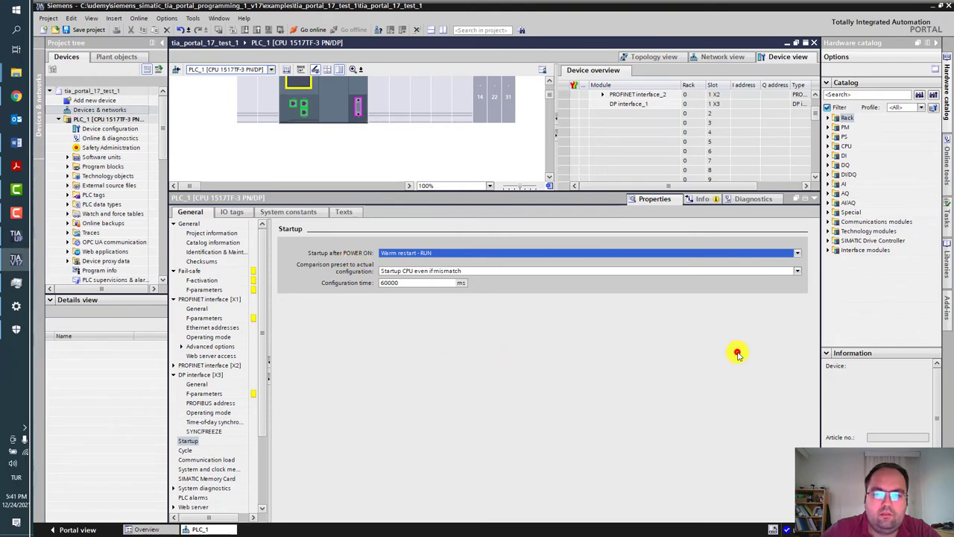
Review the startup options for comparing the preset with the actual configuration, keeping Startup CPU even if mismatch
left_click(787, 272)
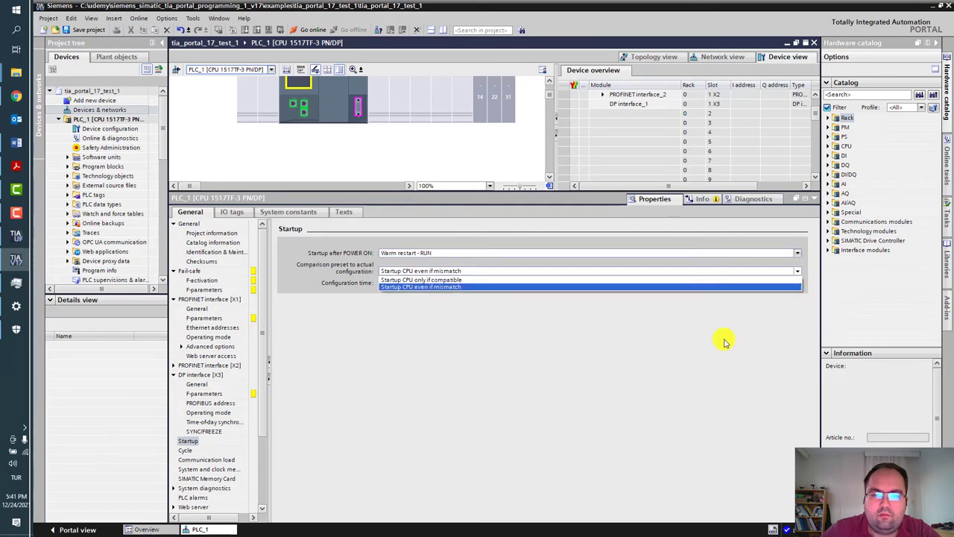
left_click(404, 354)
left_click(641, 366)
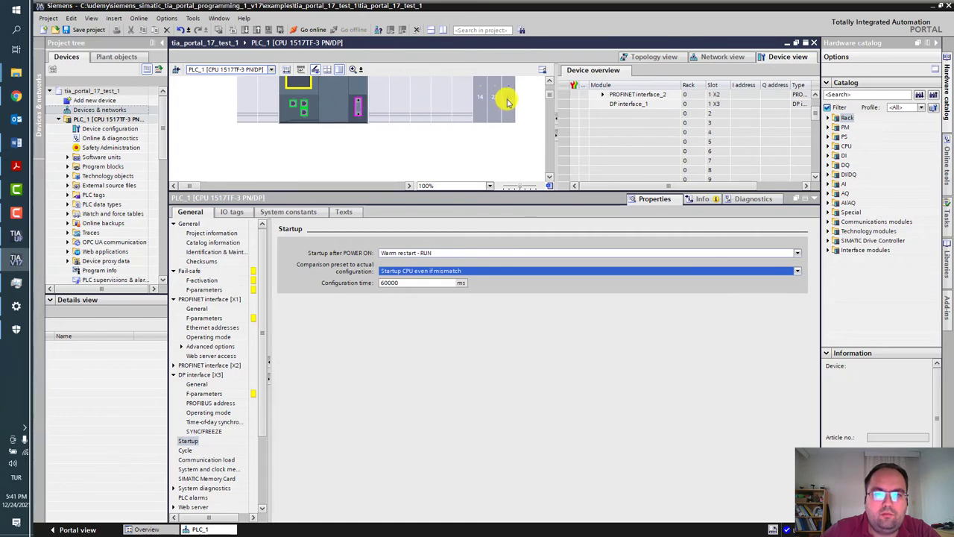
Set the configuration time in PLC_1's startup properties to 10000 ms
left_click(385, 282)
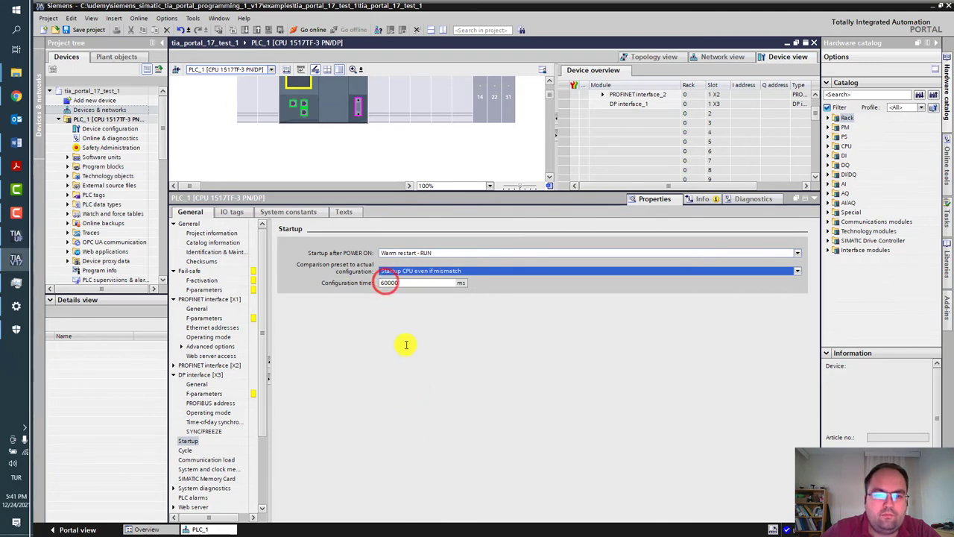
left_click(385, 282)
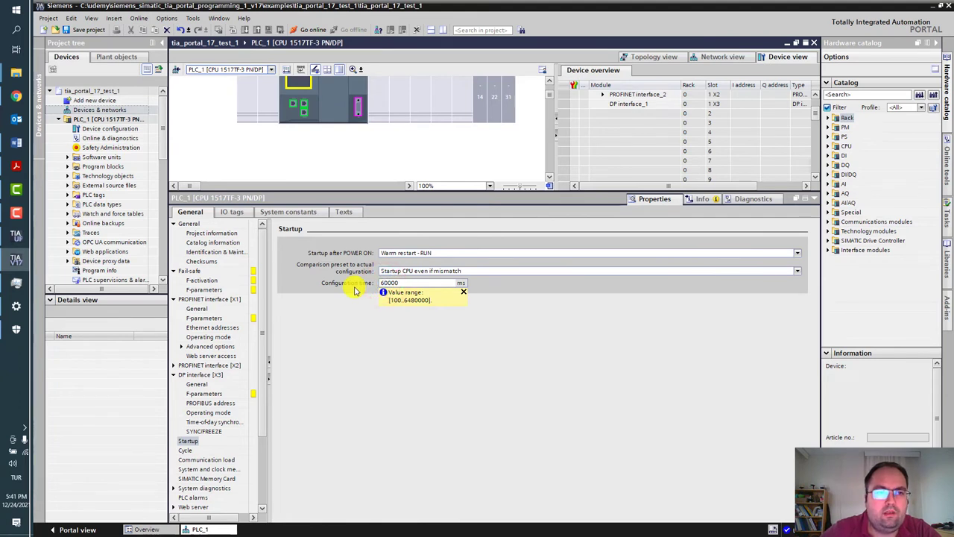
key("Return")
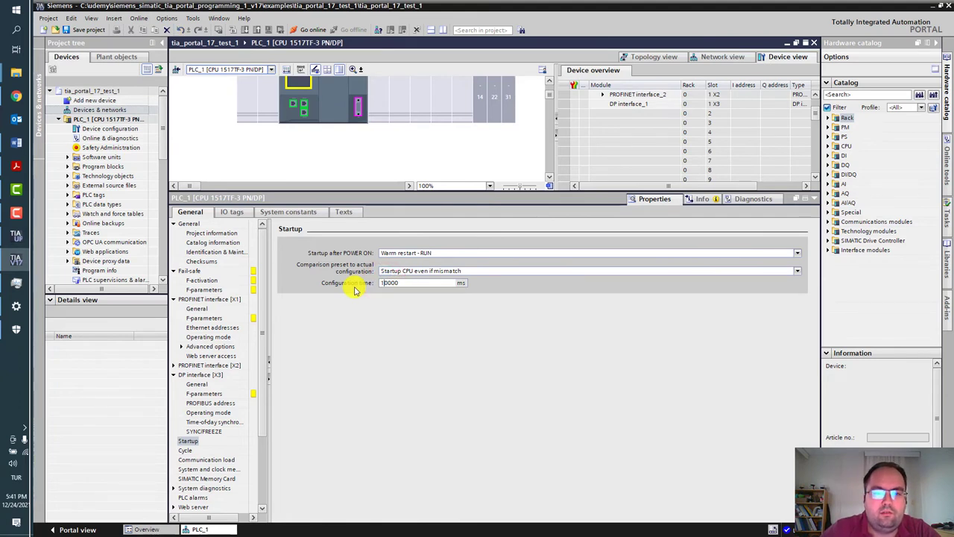
left_click(420, 279)
left_click(430, 281)
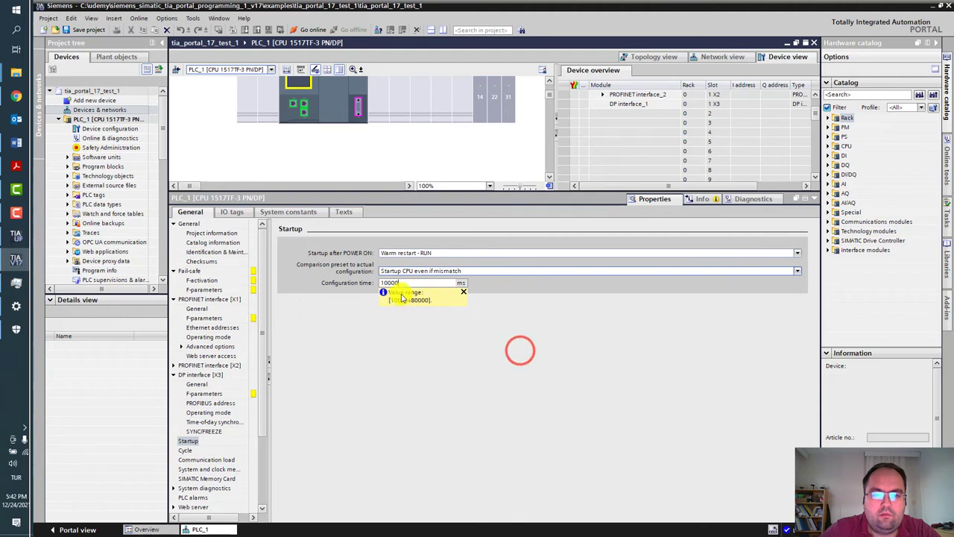
type("10000")
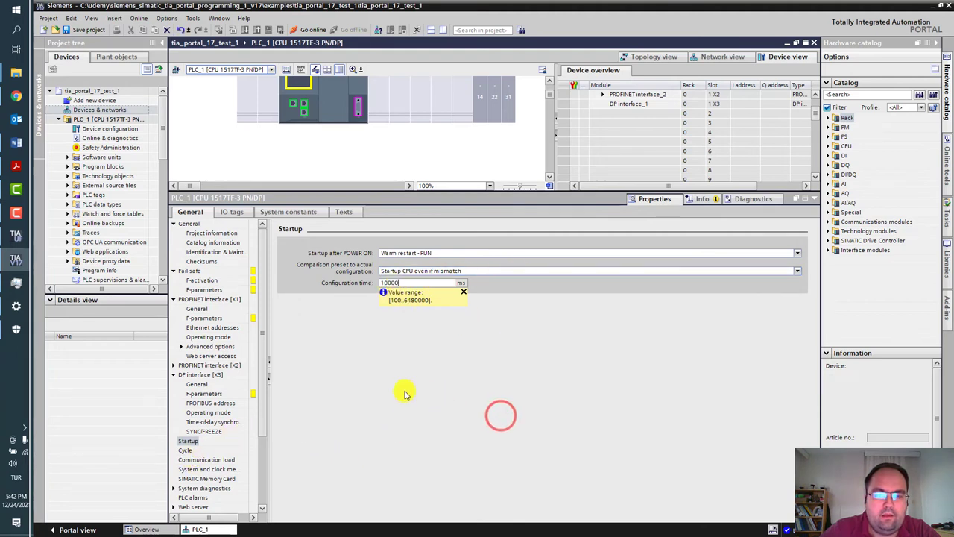
Bring PLC_1 back into view in the device overview and rack, and review the Startup after POWER ON options, keeping Warm restart - RUN
left_click(815, 95)
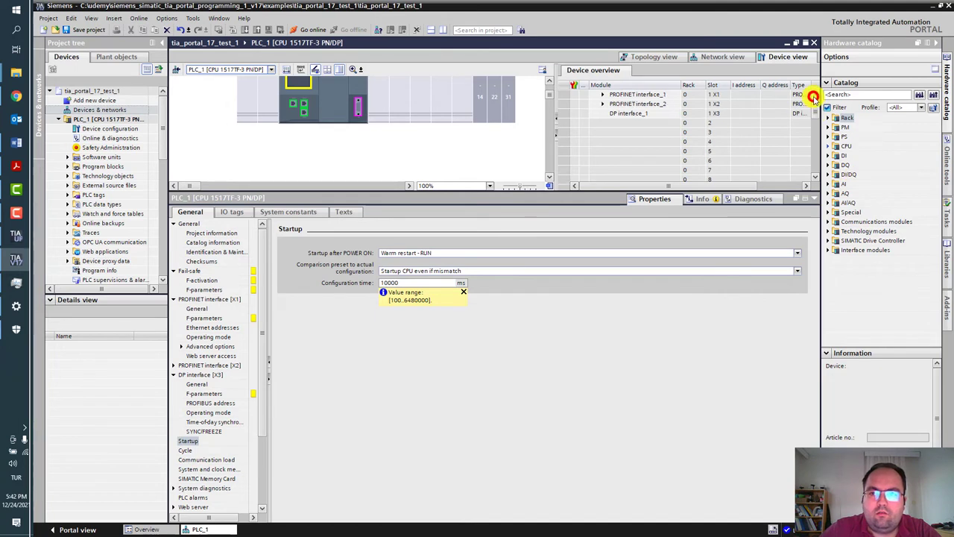
left_click(815, 96)
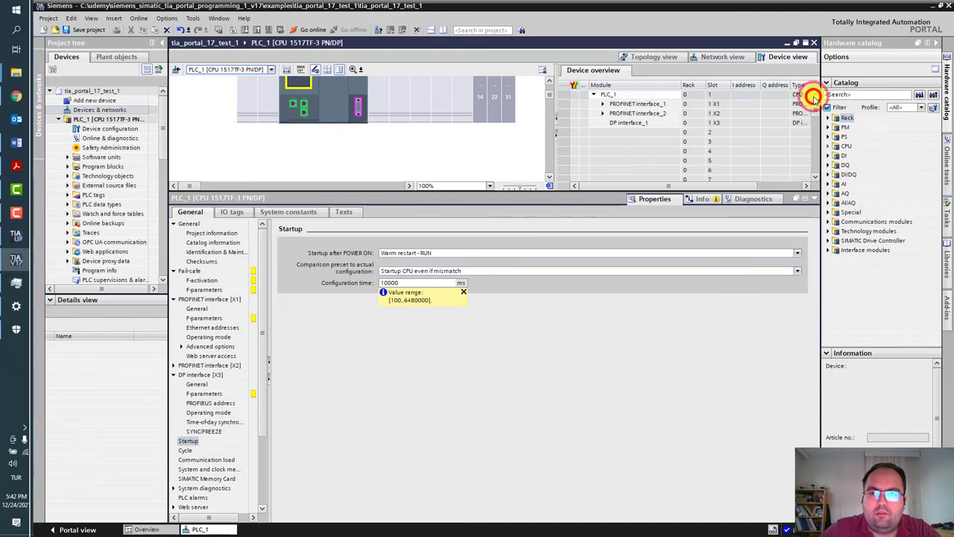
left_click(549, 88)
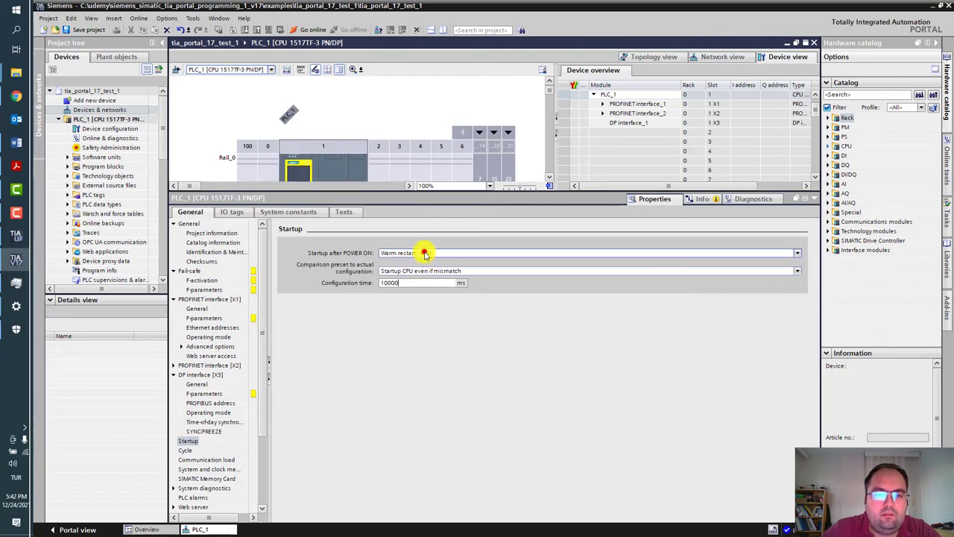
left_click(797, 255)
left_click(796, 254)
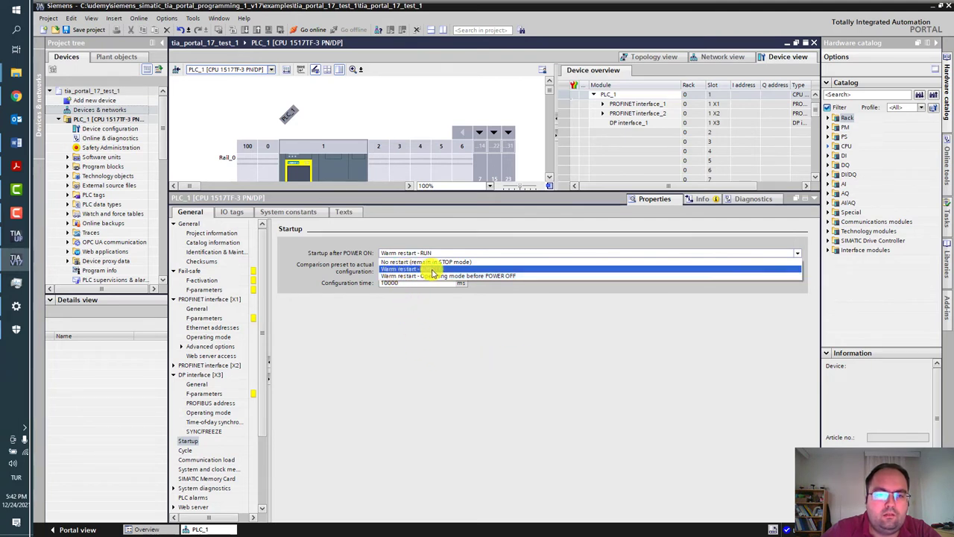
left_click(554, 369)
left_click(500, 416)
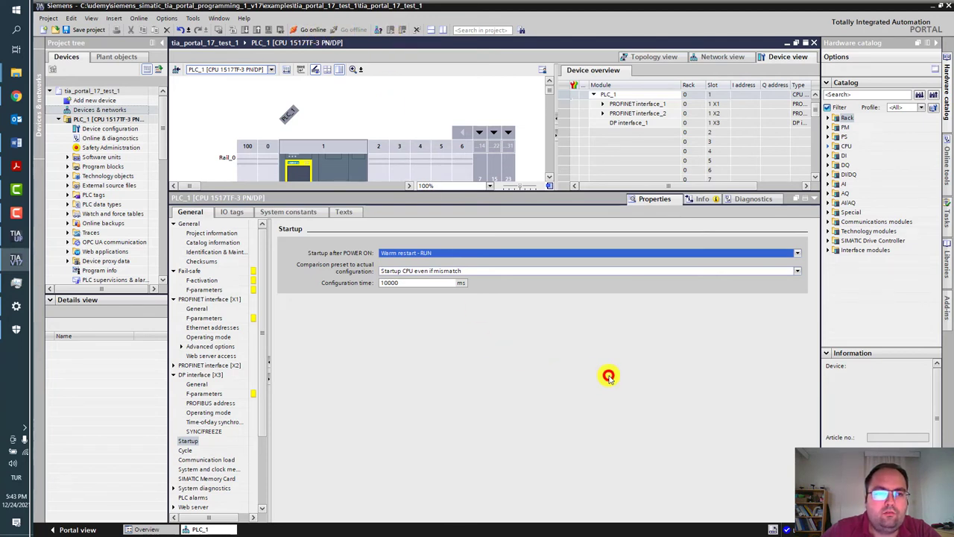
Switch to Chrome, search Google for "automation tool" and skim the results
left_click(16, 95)
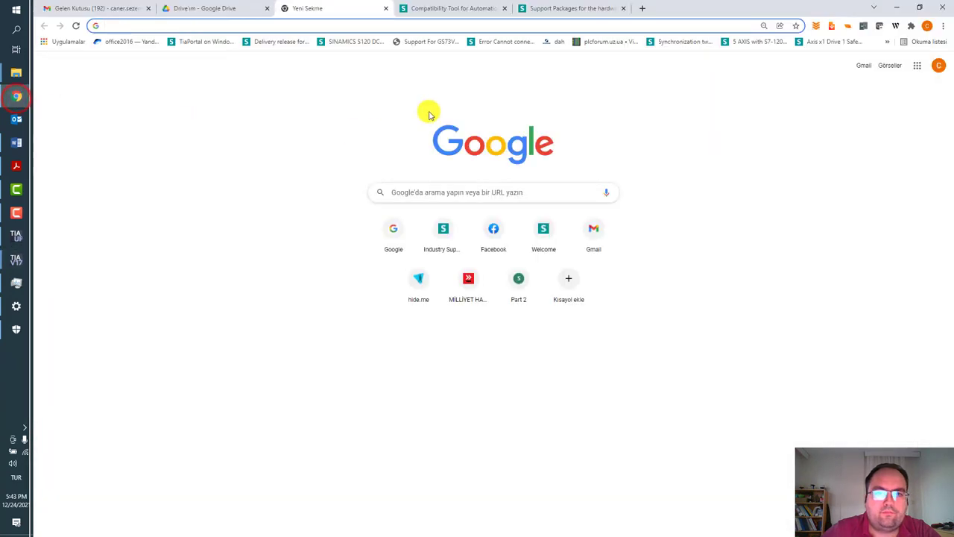
left_click(473, 192)
type("auto")
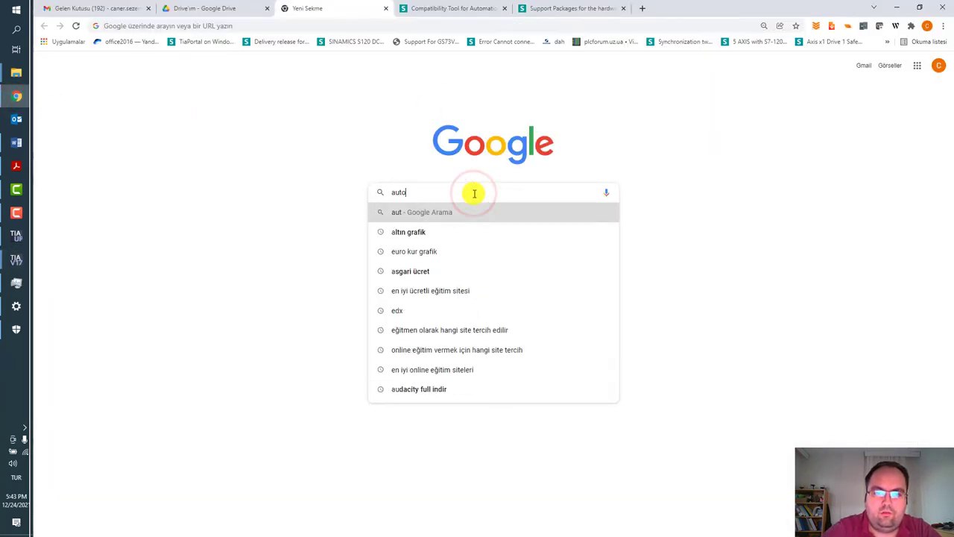
type("mation tool")
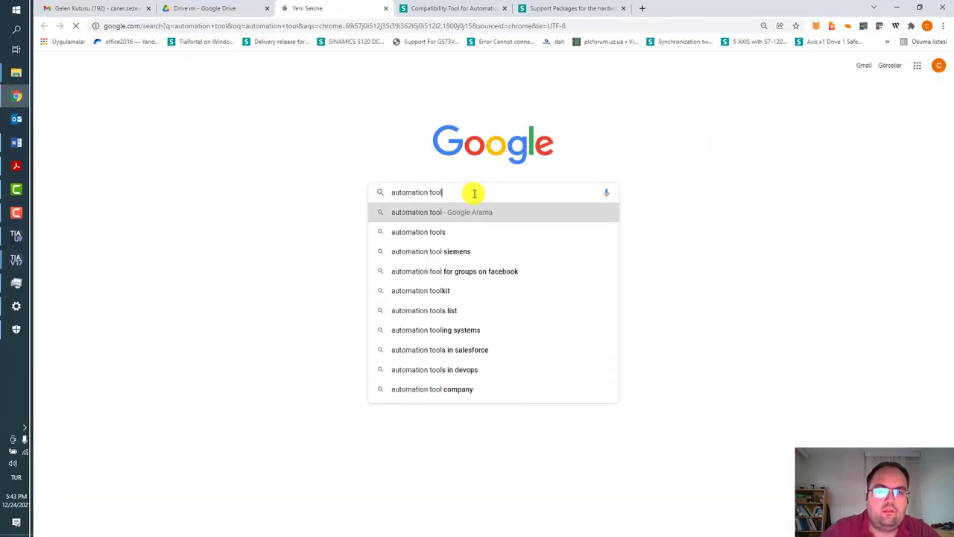
key("Return")
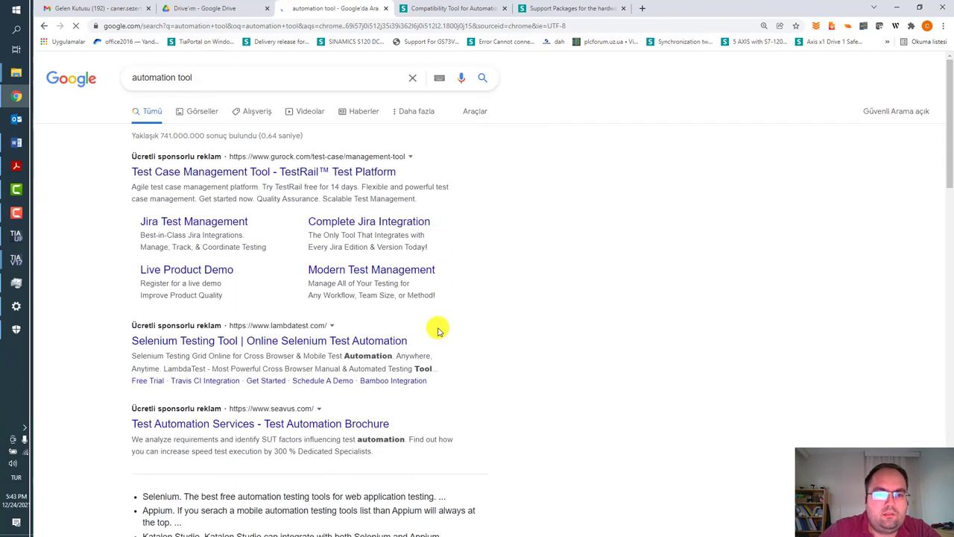
scroll(439, 330, "down", 1)
scroll(438, 331, "down", 10)
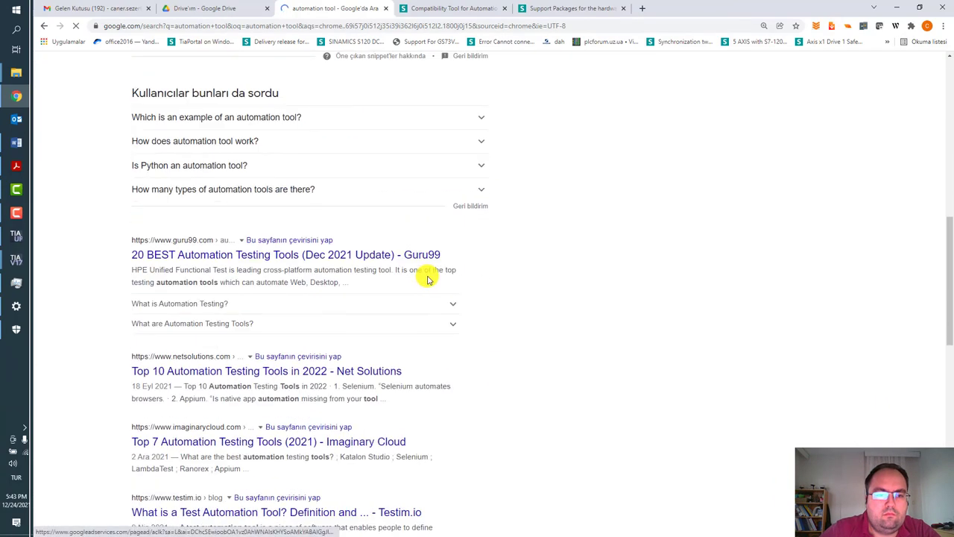
scroll(428, 279, "up", 10)
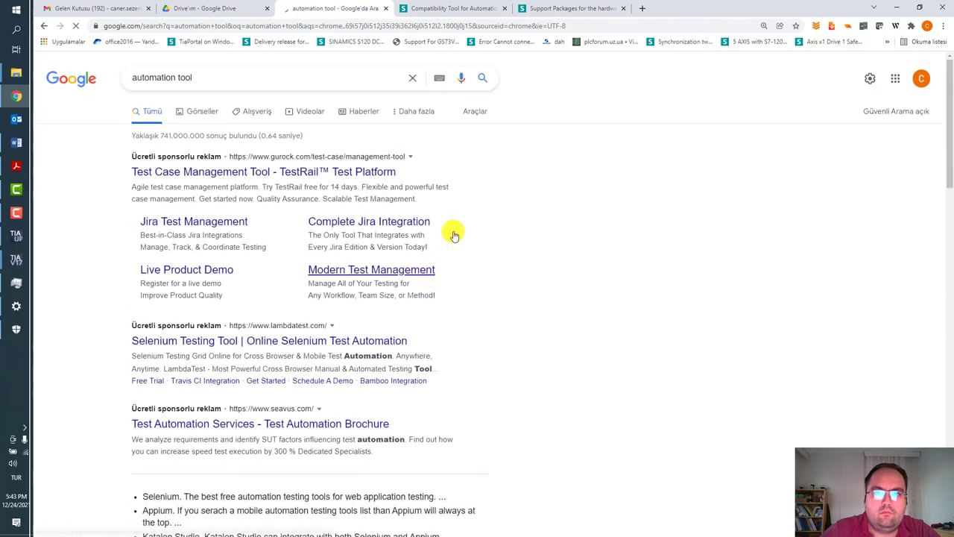
Search Siemens Industry Online Support for "automation tool" from the already open hardware support packages page
left_click(588, 7)
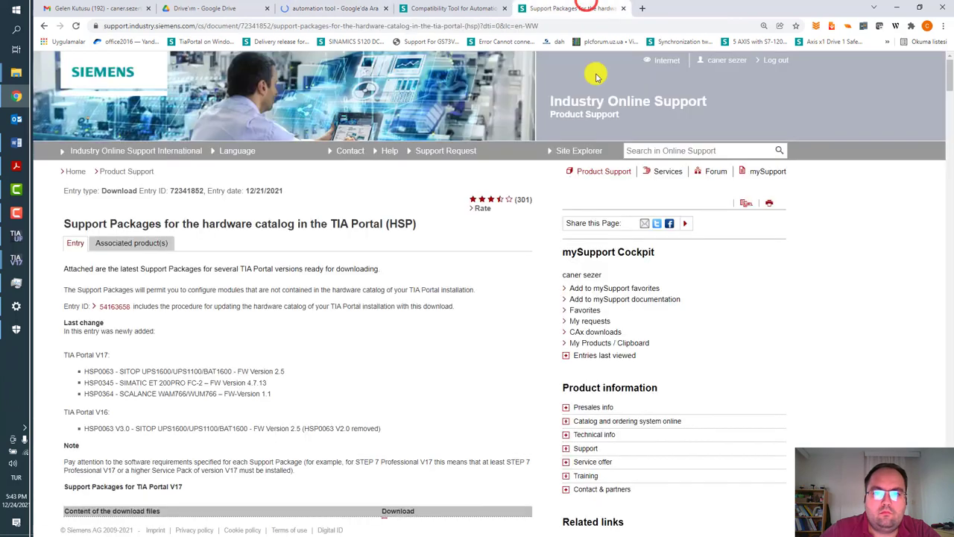
left_click(659, 151)
type("autom")
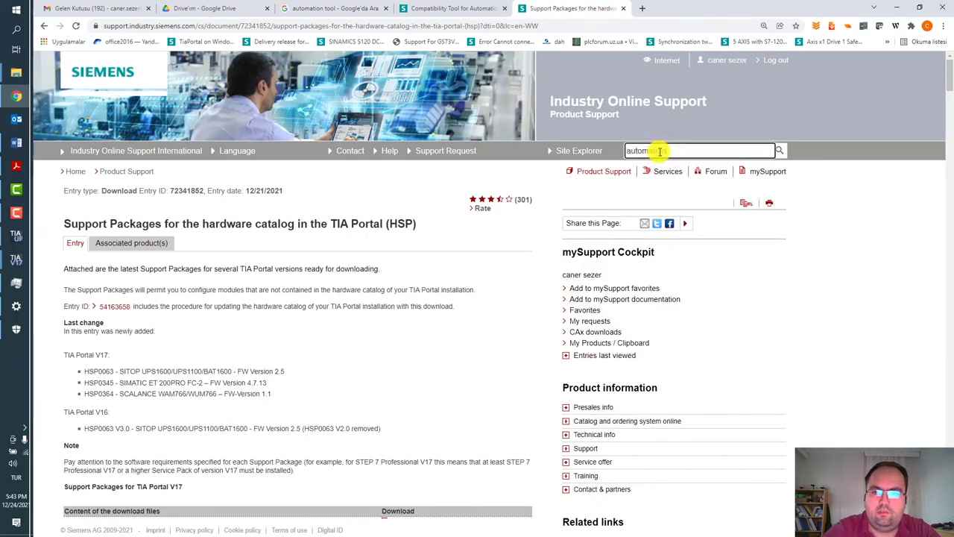
type("ation tool")
key("Return")
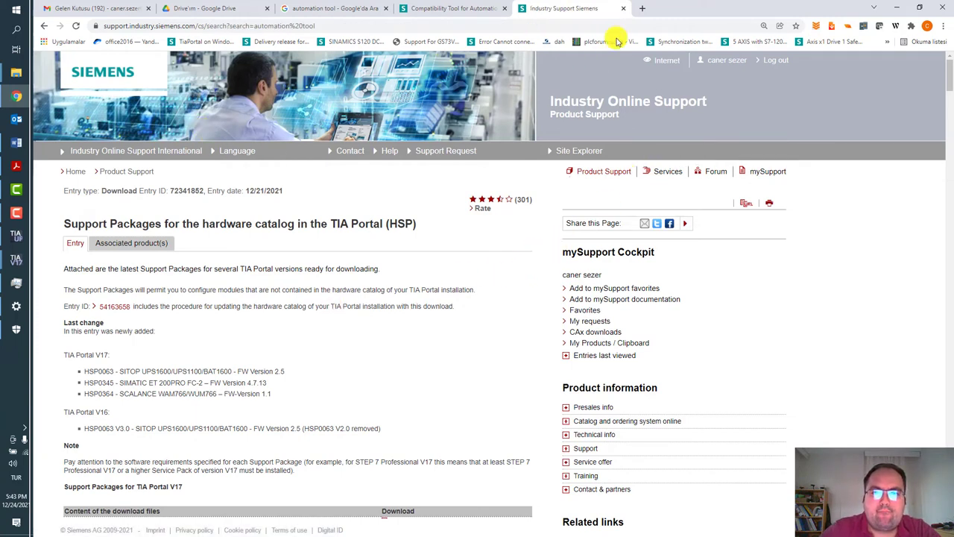
Refine the Google search to "automation tool siemens" and move its page behind the Siemens support pages
left_click(641, 8)
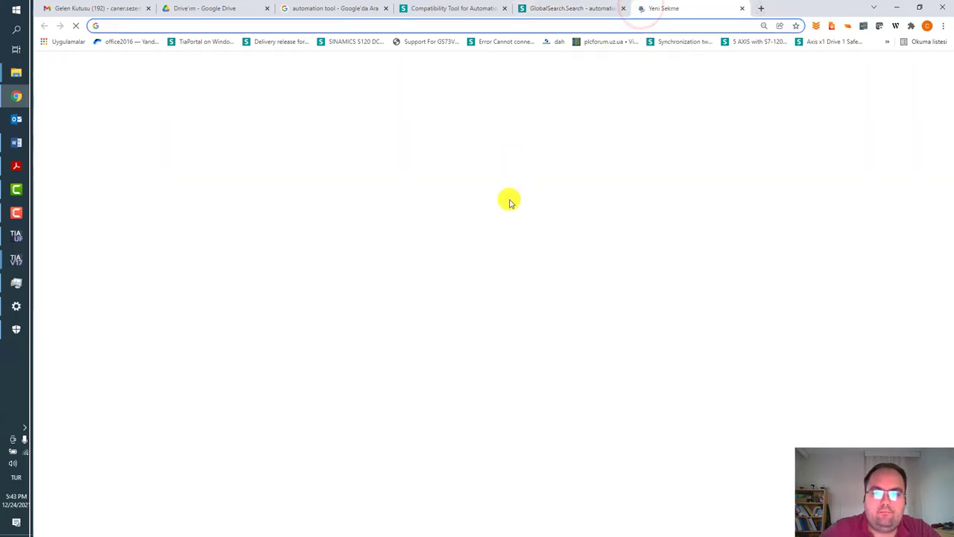
left_click(363, 9)
type("siemens")
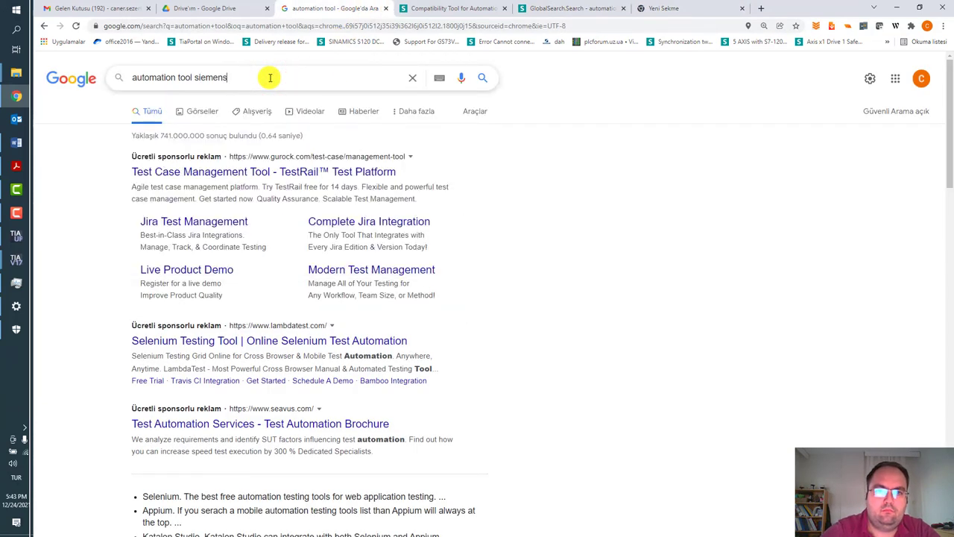
key("Return")
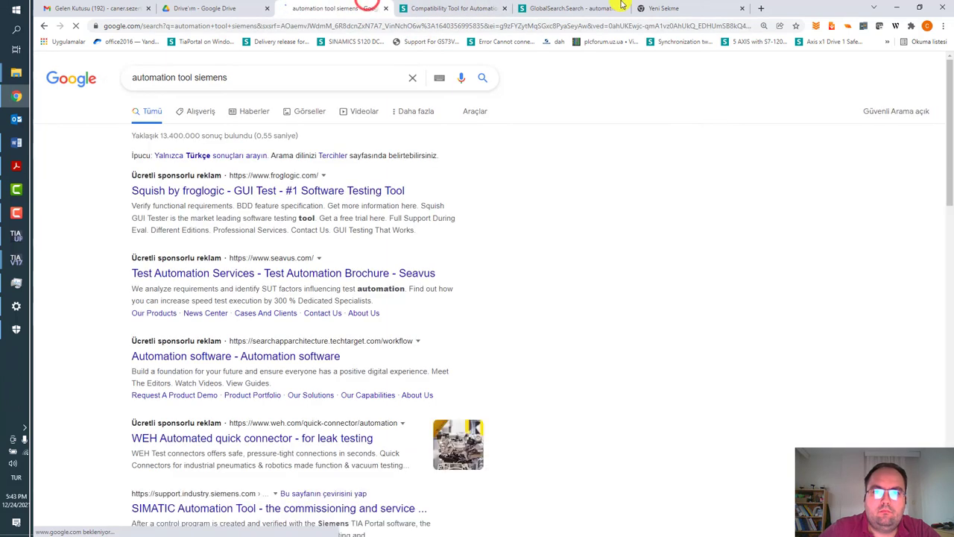
left_click_drag(366, 7, 491, 3)
From the Siemens support search results, open the SIMATIC Automation Tool download entry on a separate page and bring it up
left_click(490, 4)
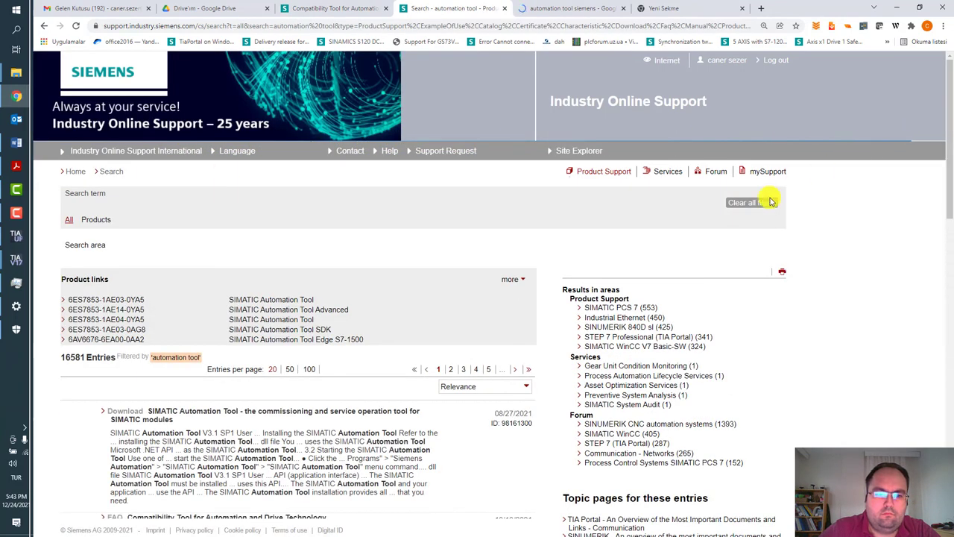
scroll(438, 425, "down", 2)
scroll(436, 425, "down", 1)
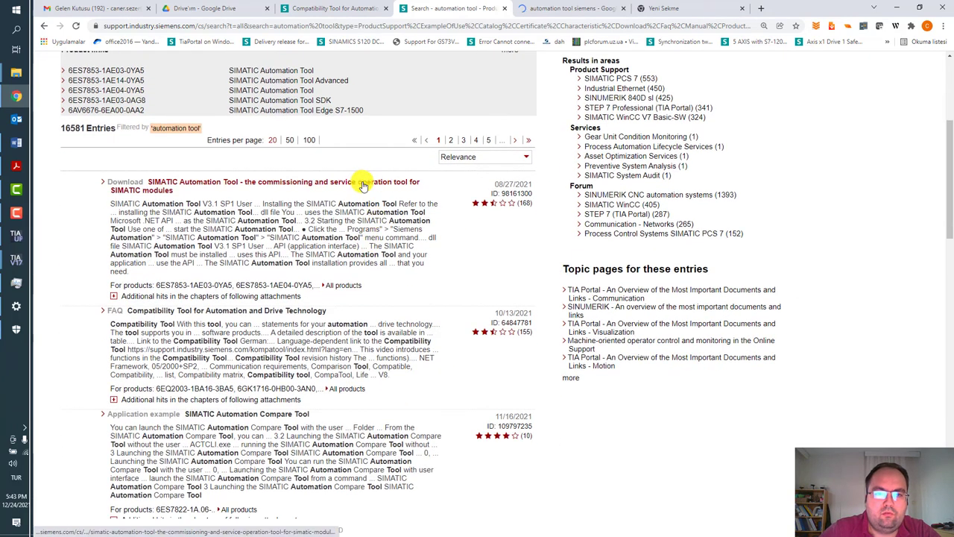
middle_click(361, 183)
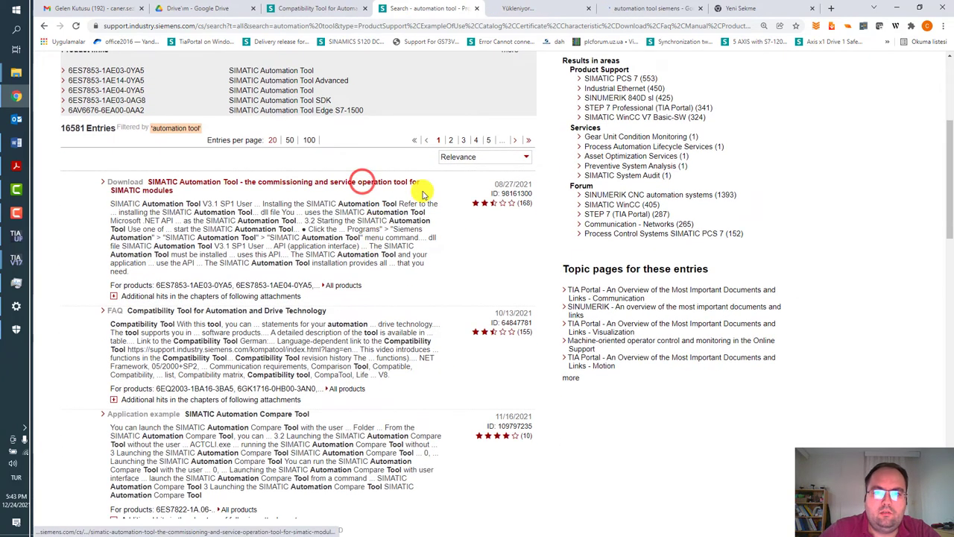
left_click(520, 8)
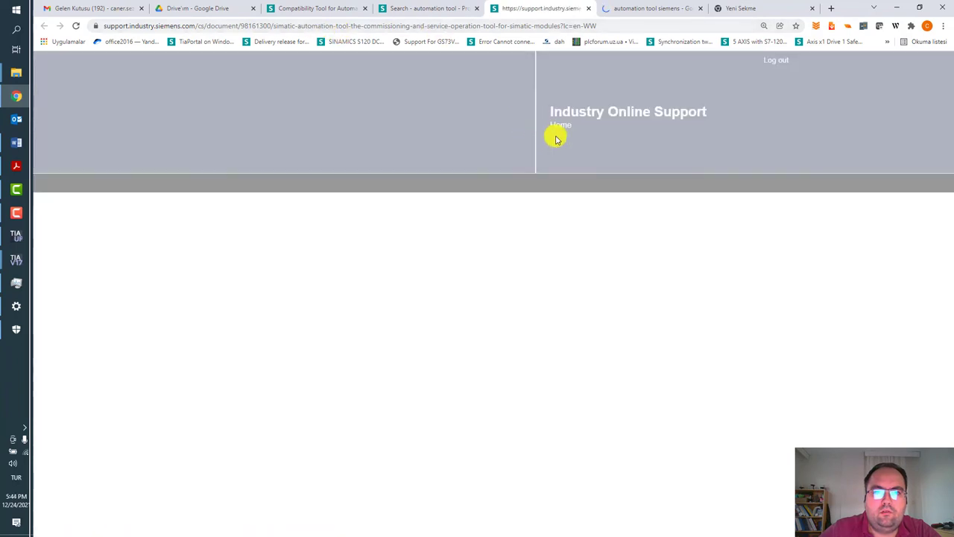
left_click(440, 9)
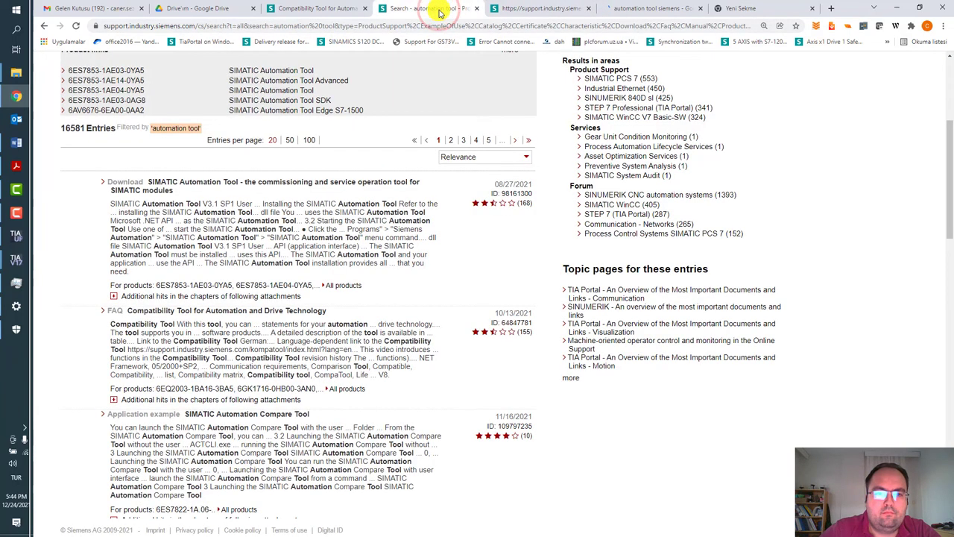
left_click(505, 6)
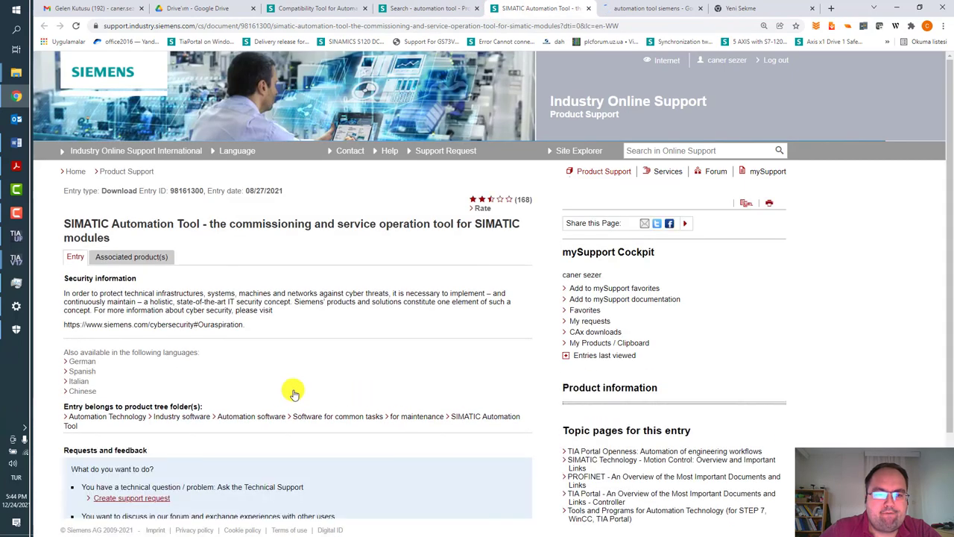
Review the SIMATIC Automation Tool entry's operations list, product table, setup files and entry ID
scroll(216, 365, "down", 4)
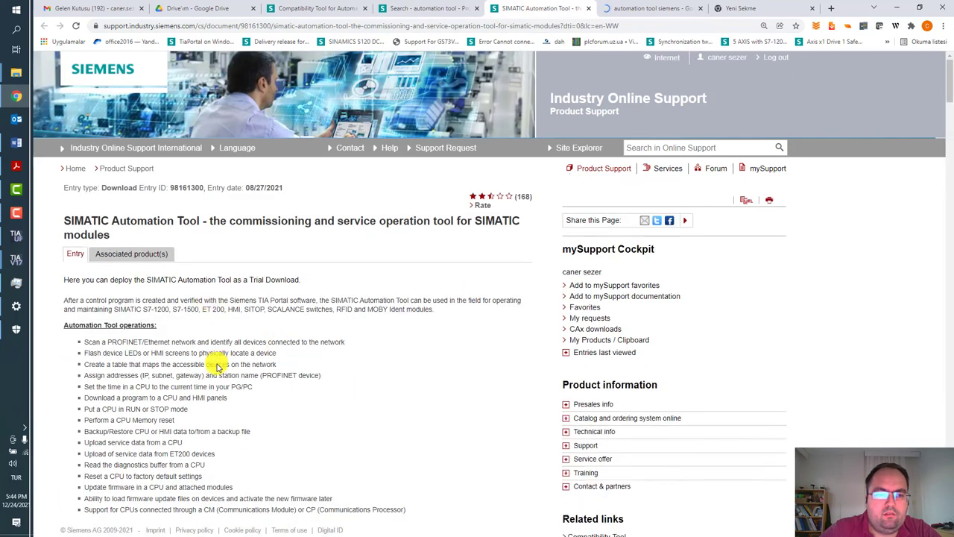
scroll(216, 365, "down", 4)
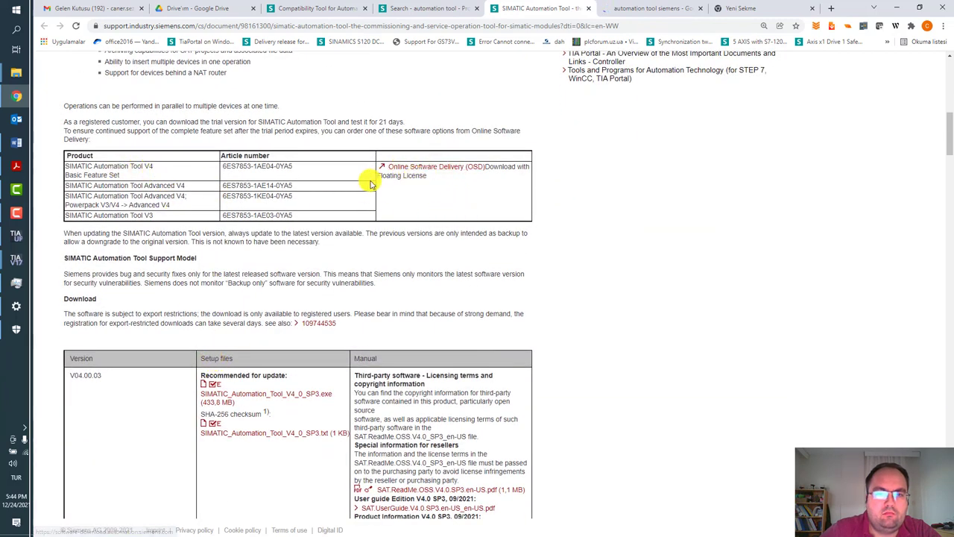
scroll(469, 249, "down", 3)
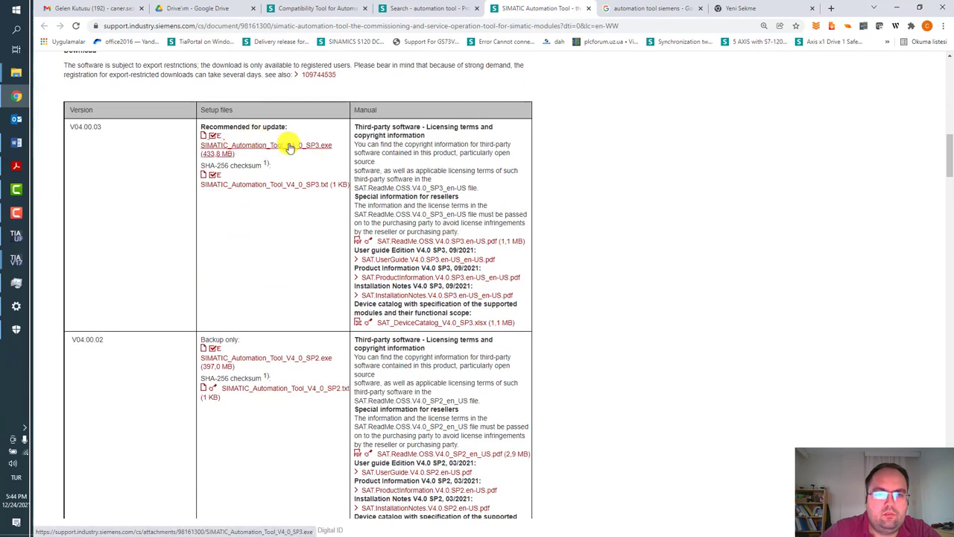
scroll(336, 268, "up", 15)
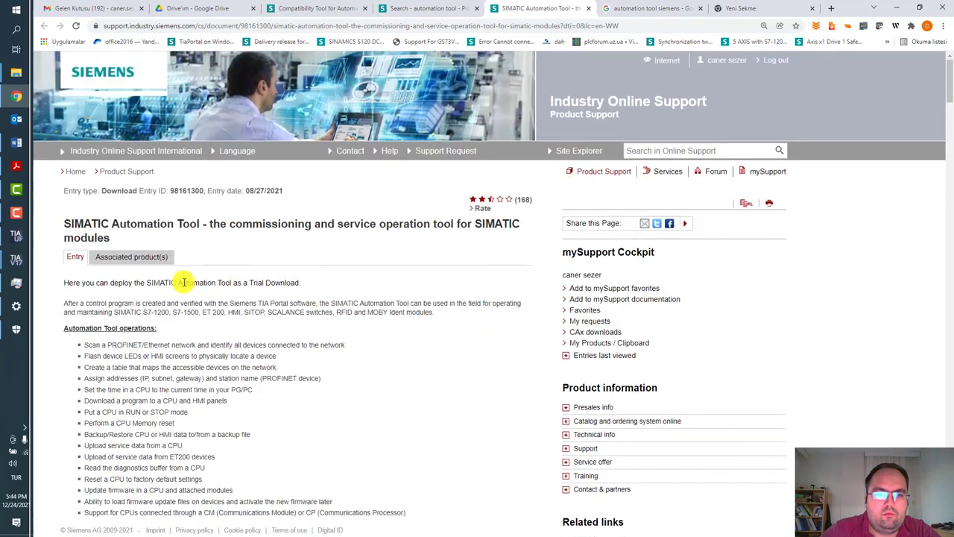
double_click(175, 191)
left_click(271, 261)
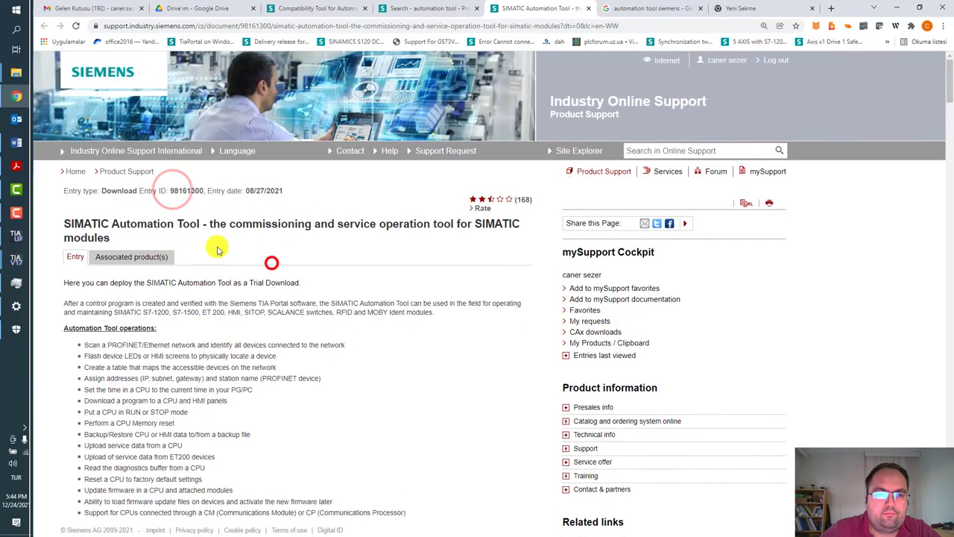
Show the Windows desktop and launch SIMATIC Automation Tool
left_click(6, 528)
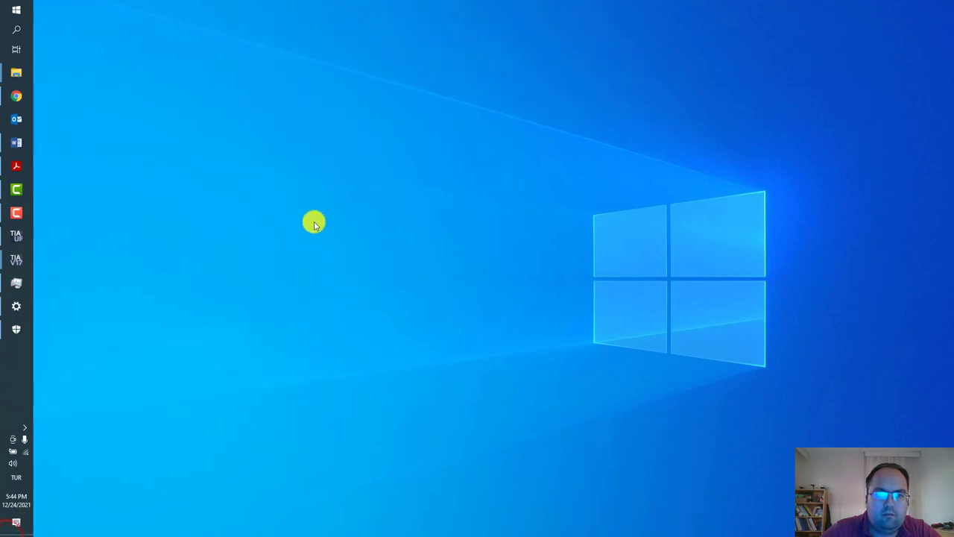
left_click(497, 225)
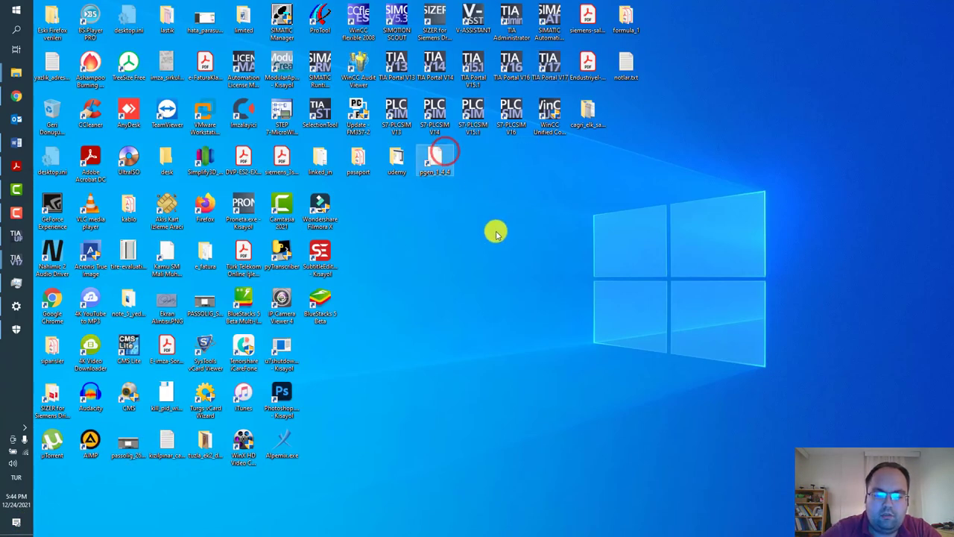
type("au")
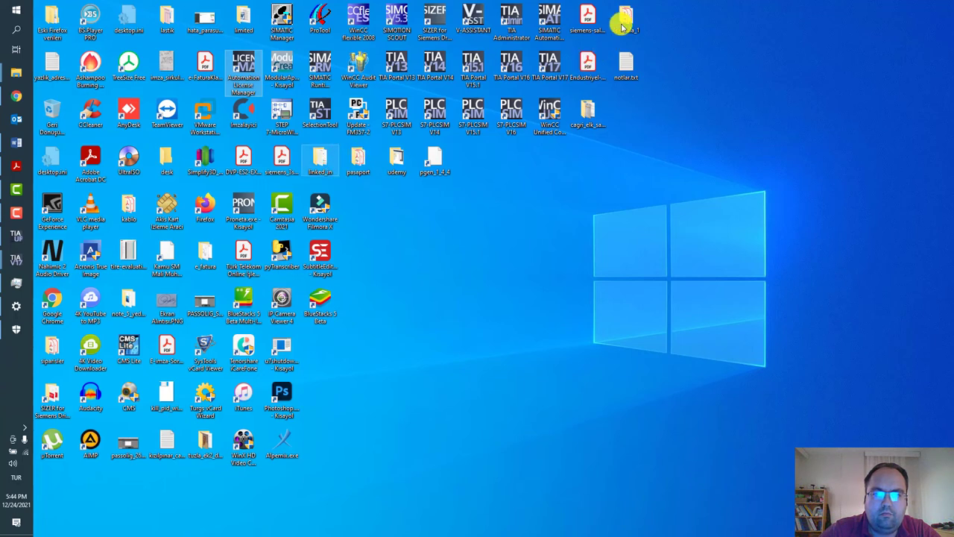
left_click(553, 19)
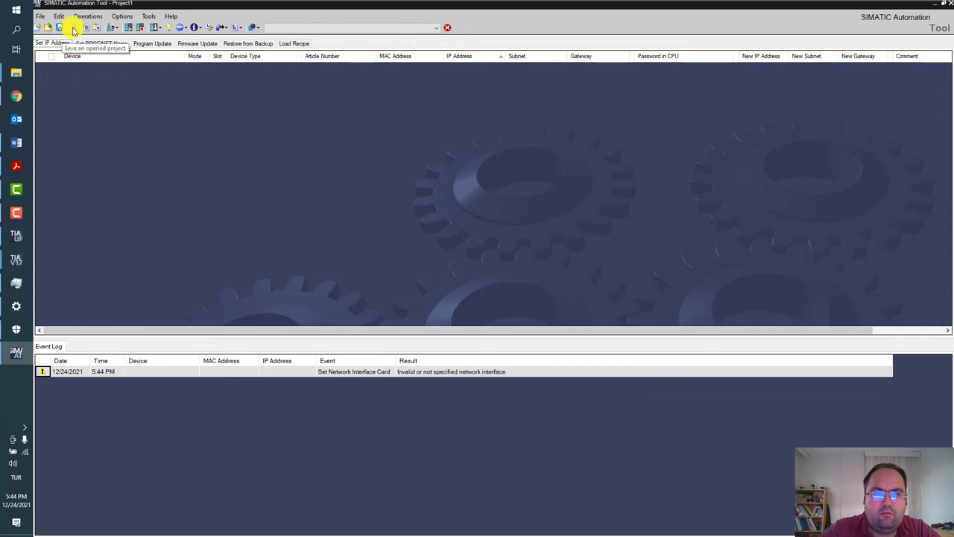
Examine the device view choices and firmware update commands, and view the Set PROFINET Name and Restore from Backup device tables
left_click(161, 29)
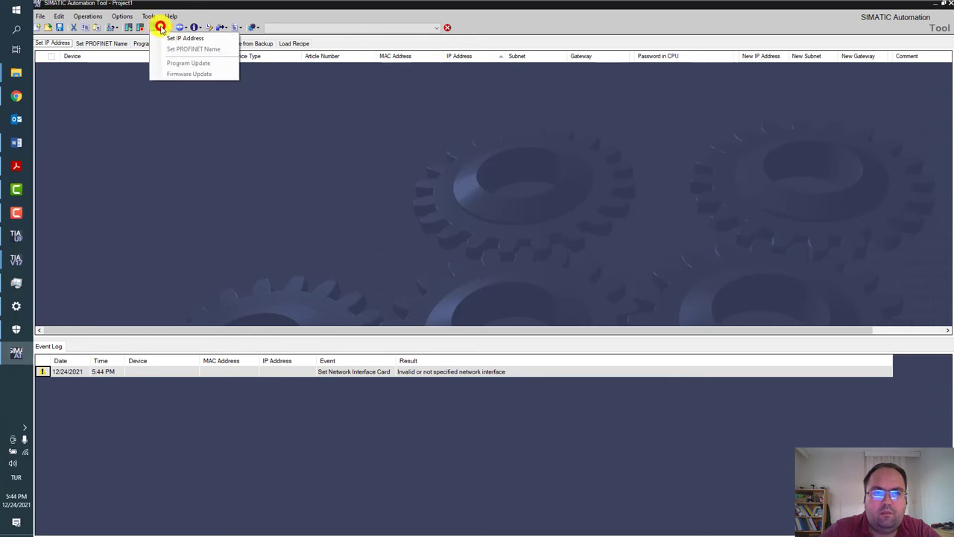
left_click(219, 11)
left_click(255, 28)
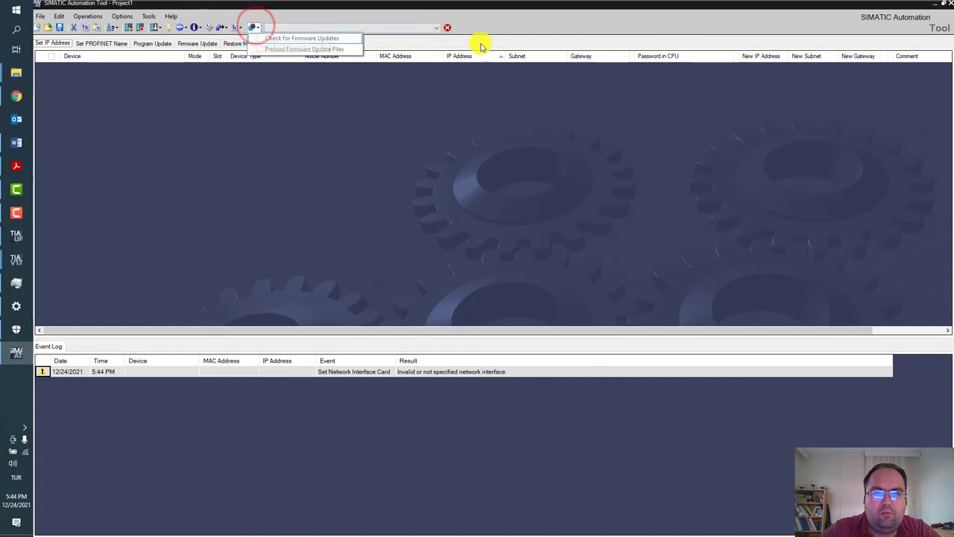
left_click(571, 26)
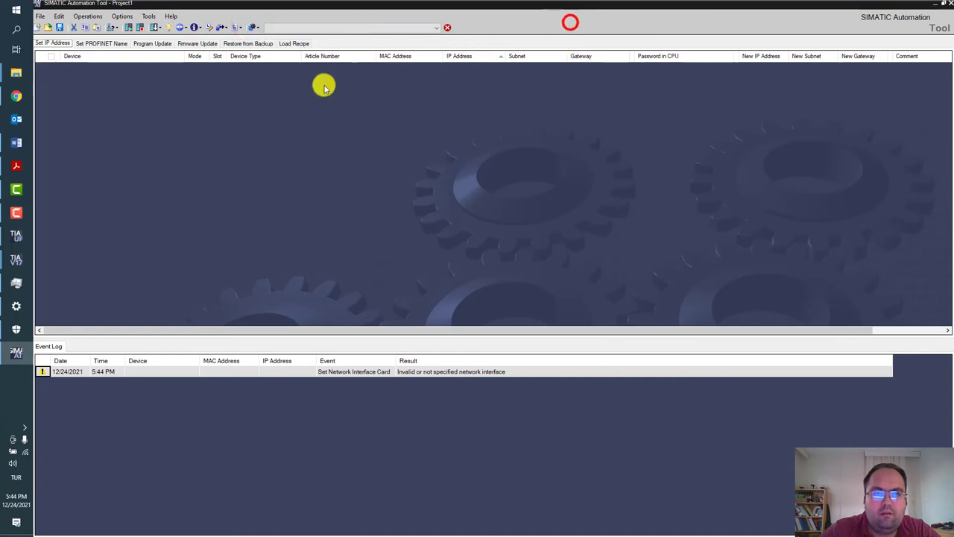
left_click(99, 43)
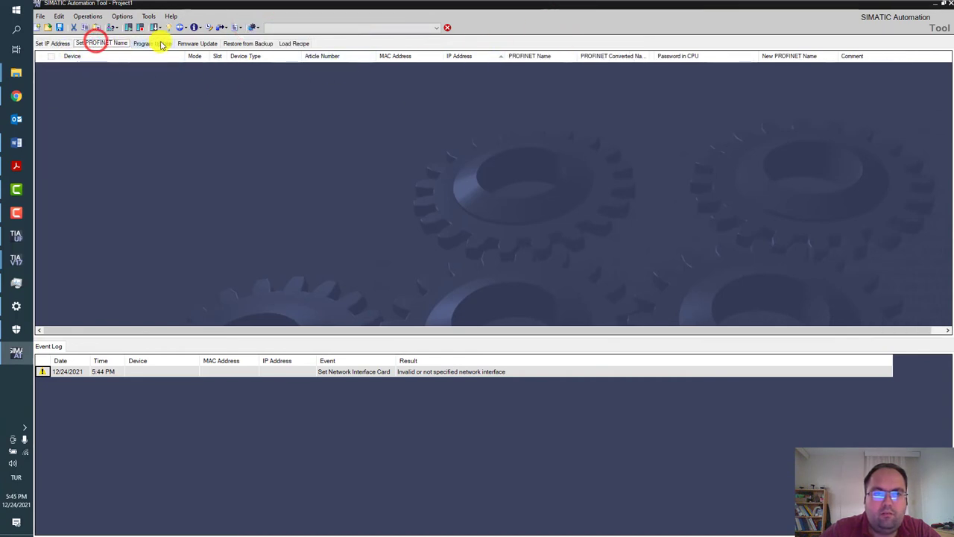
left_click(260, 43)
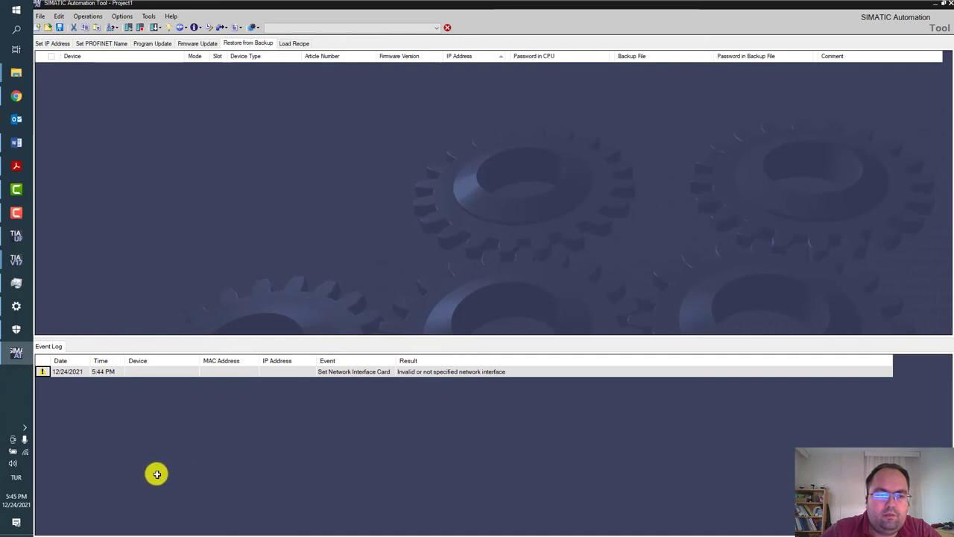
View the version and licence information of SIMATIC Automation Tool and close it
left_click(186, 171)
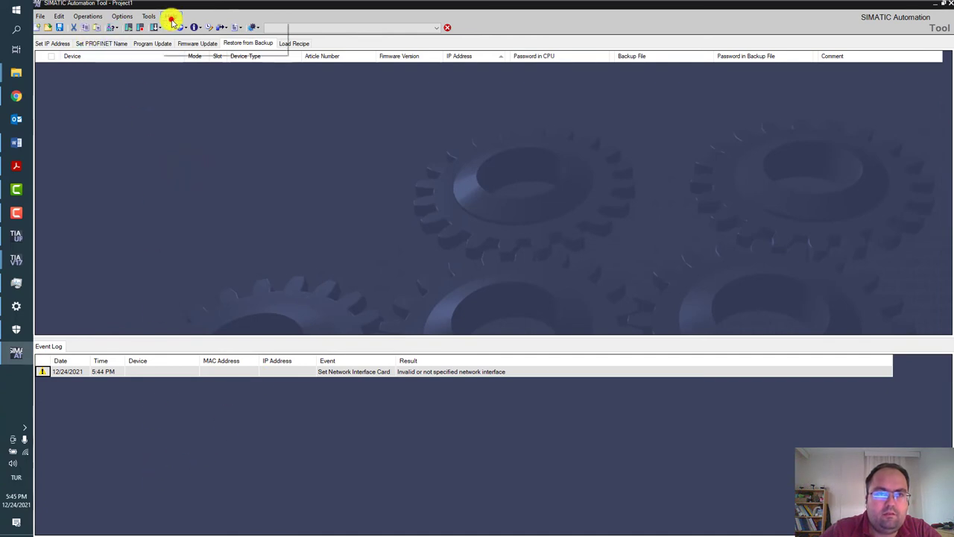
left_click(197, 48)
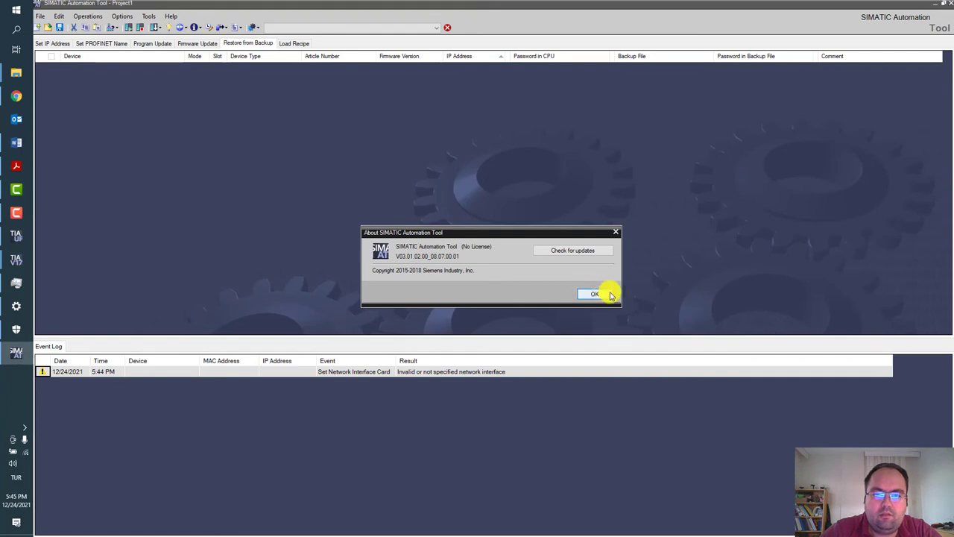
left_click(616, 230)
left_click(351, 207)
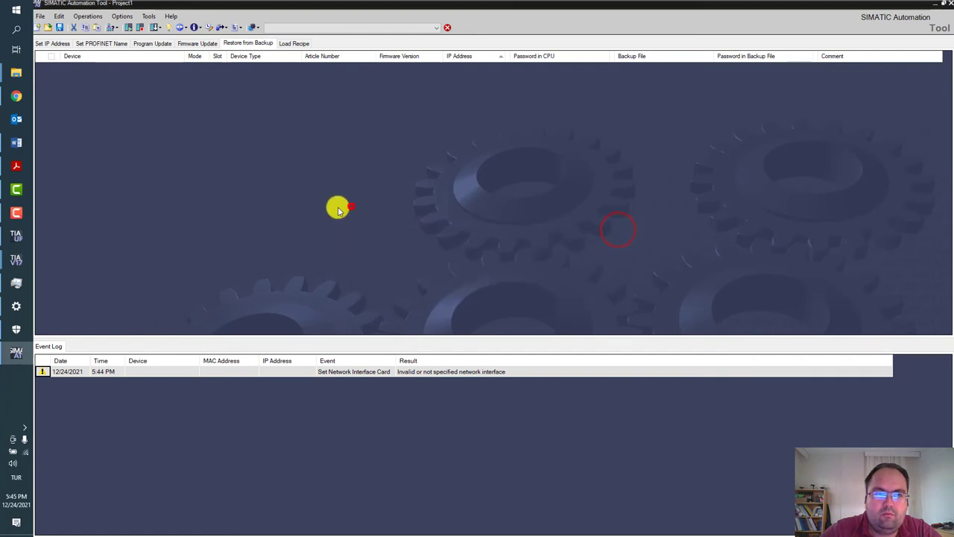
Switch to Chrome and examine the Automation Tool operations list on the SIMATIC Automation Tool support page
left_click(950, 6)
left_click(544, 229)
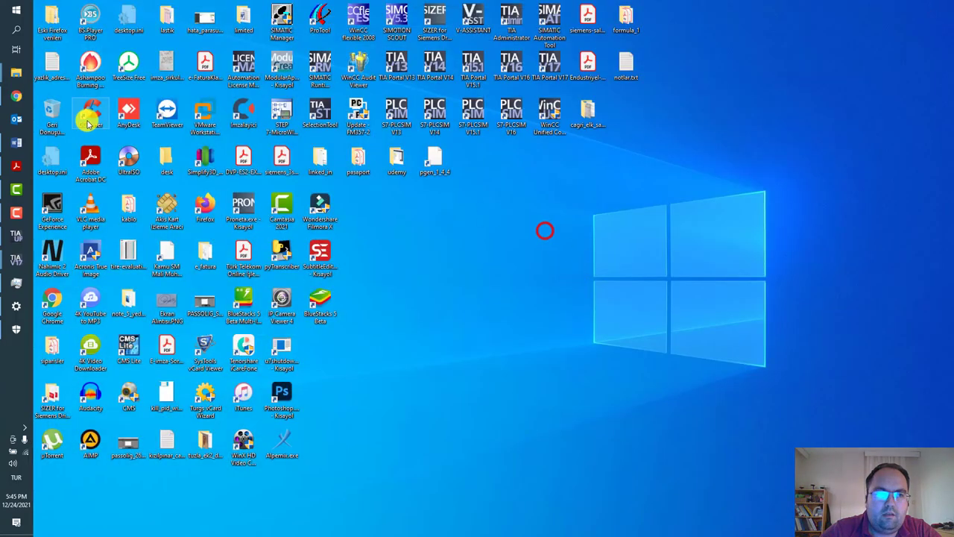
left_click(16, 97)
left_click(368, 341)
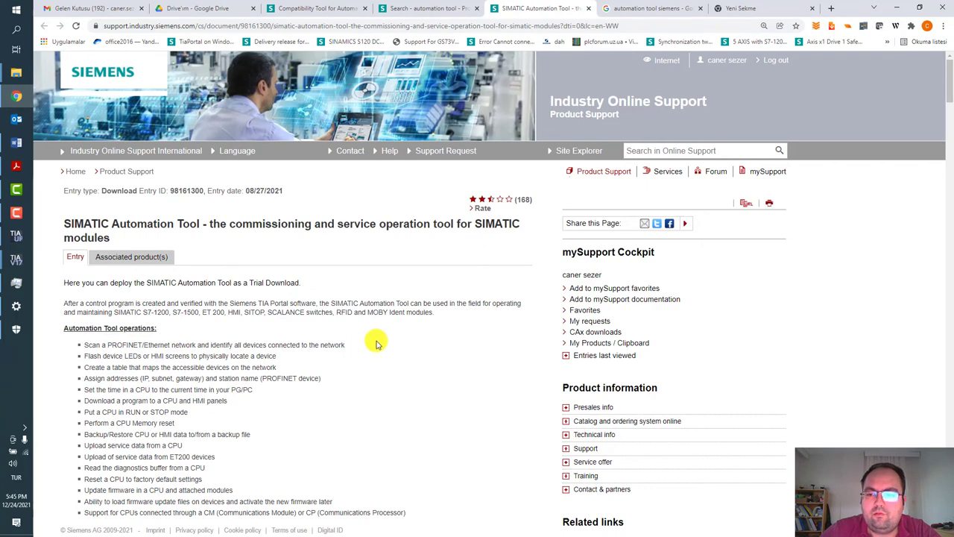
scroll(362, 340, "down", 2)
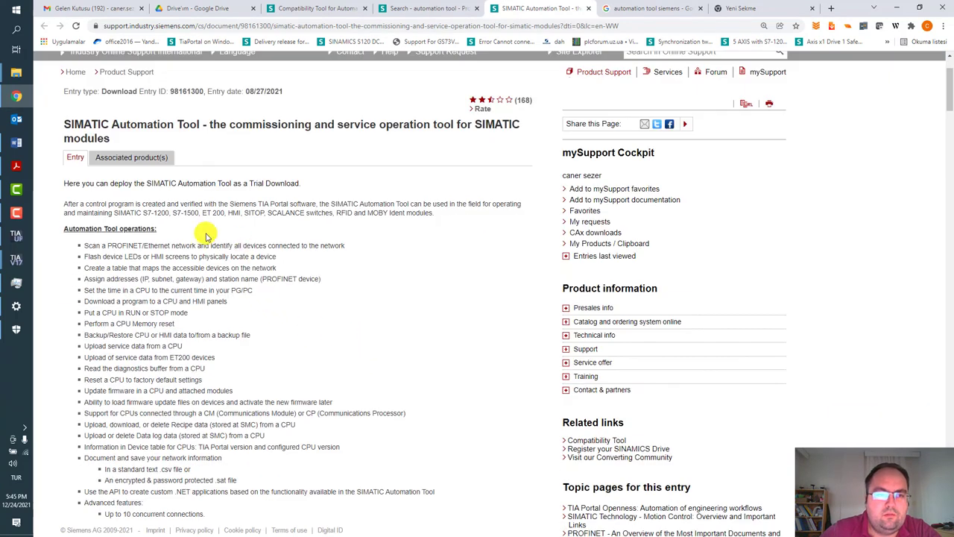
scroll(272, 244, "down", 2)
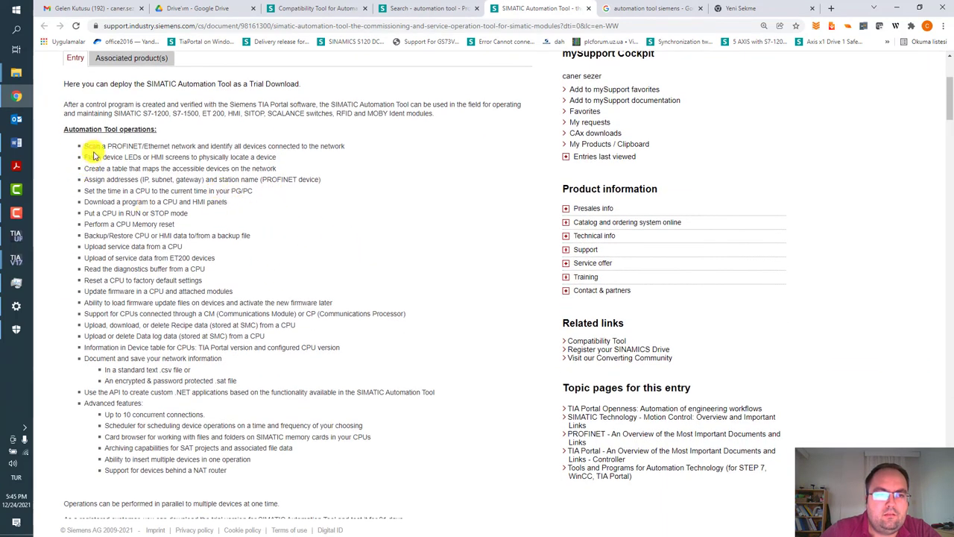
left_click_drag(95, 146, 380, 474)
left_click(377, 240)
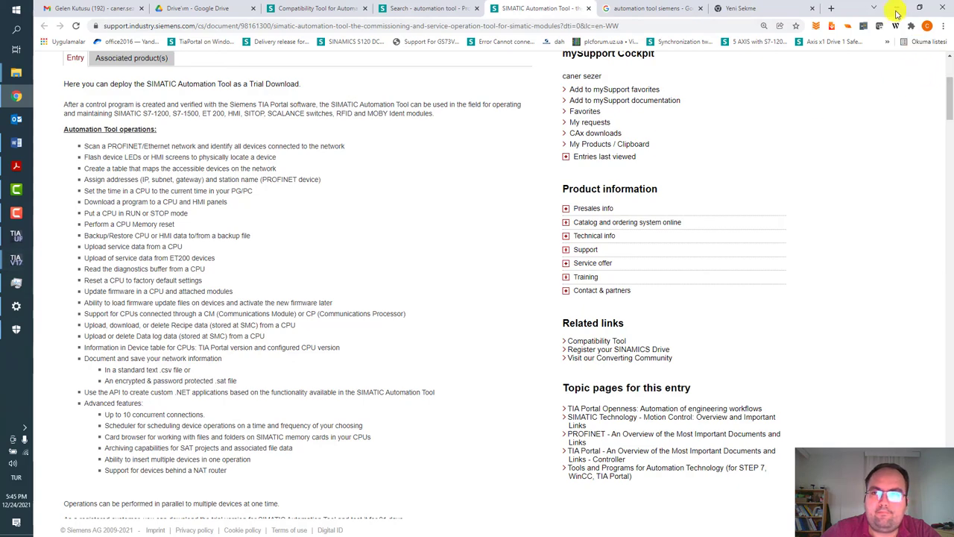
Switch back to the TIA Portal V17 project and view PLC_1's Cycle and Communication load properties
left_click(22, 260)
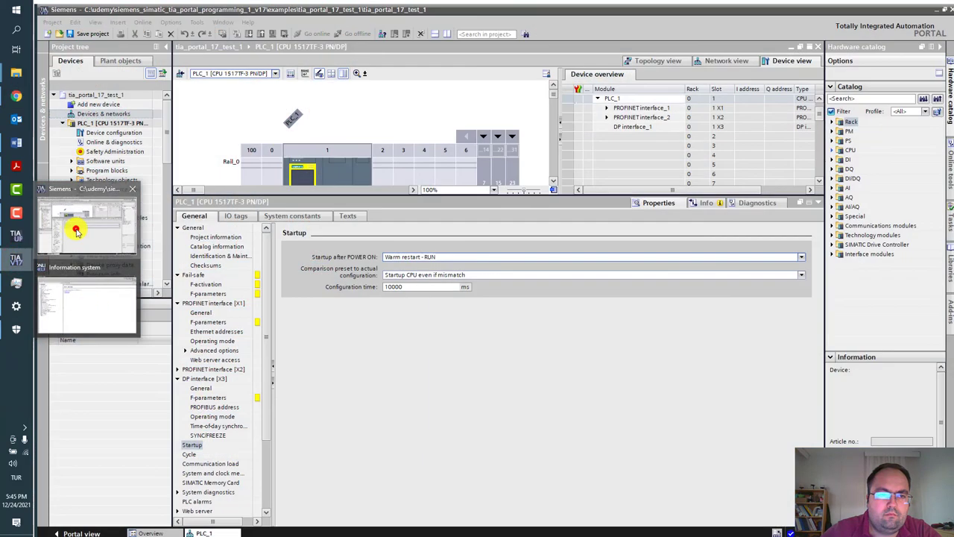
left_click(74, 228)
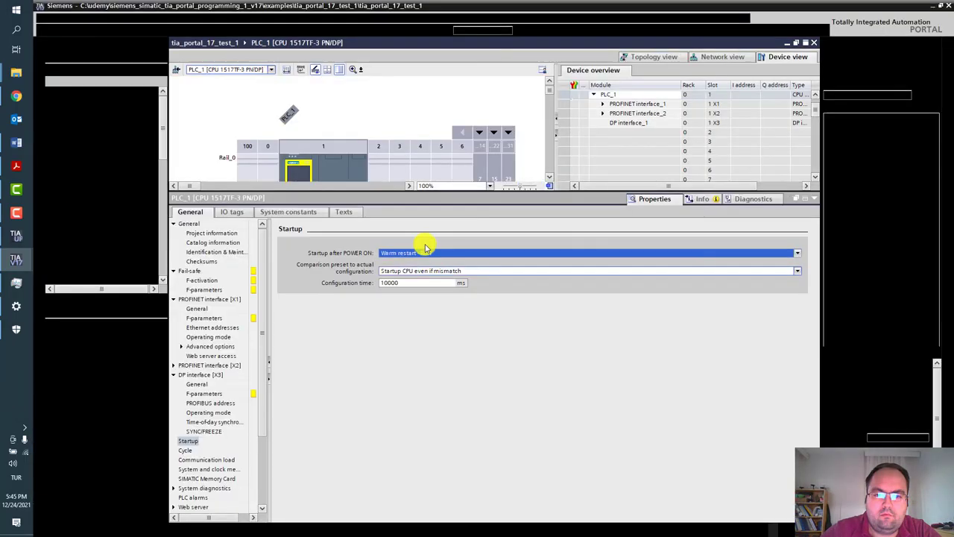
left_click(186, 451)
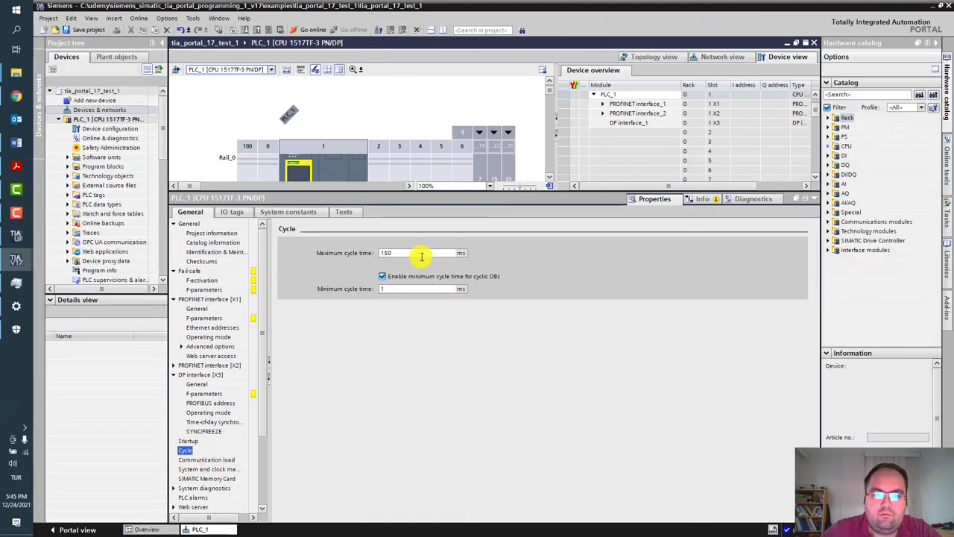
left_click(212, 460)
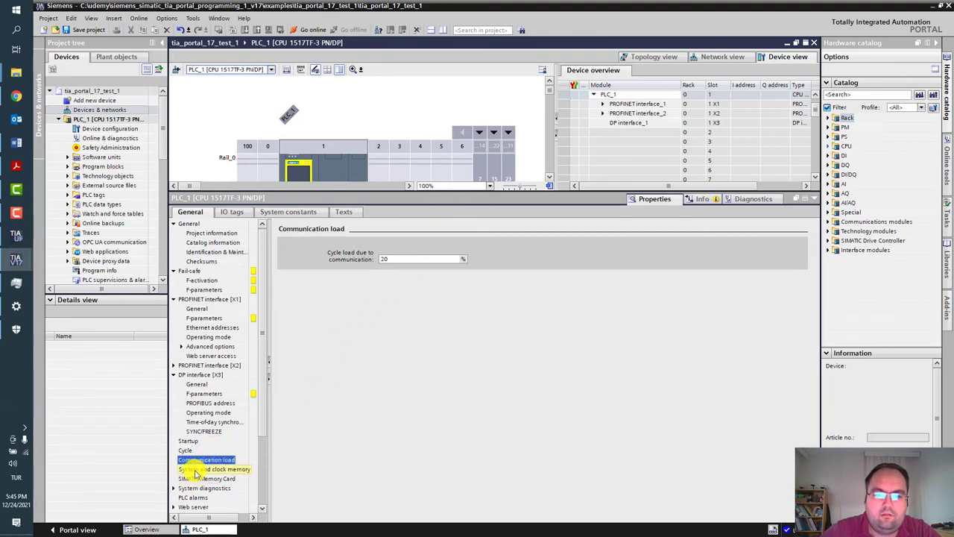
Enable the system memory byte for PLC_1 at address 1
left_click(197, 470)
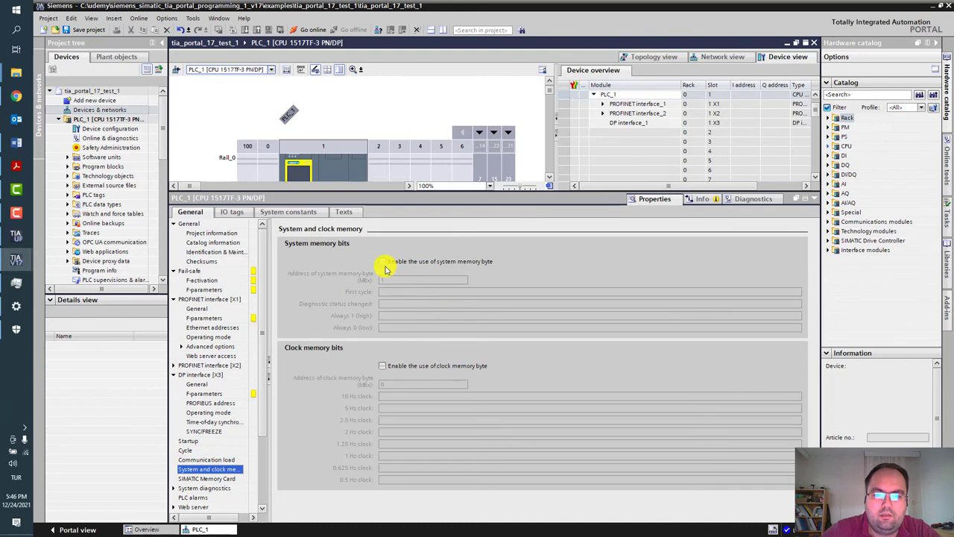
left_click(381, 262)
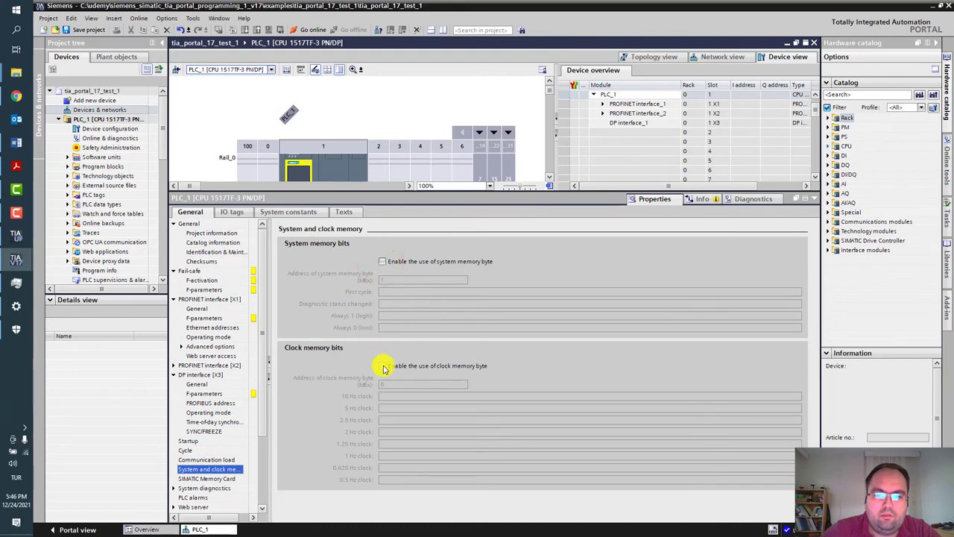
left_click(380, 367)
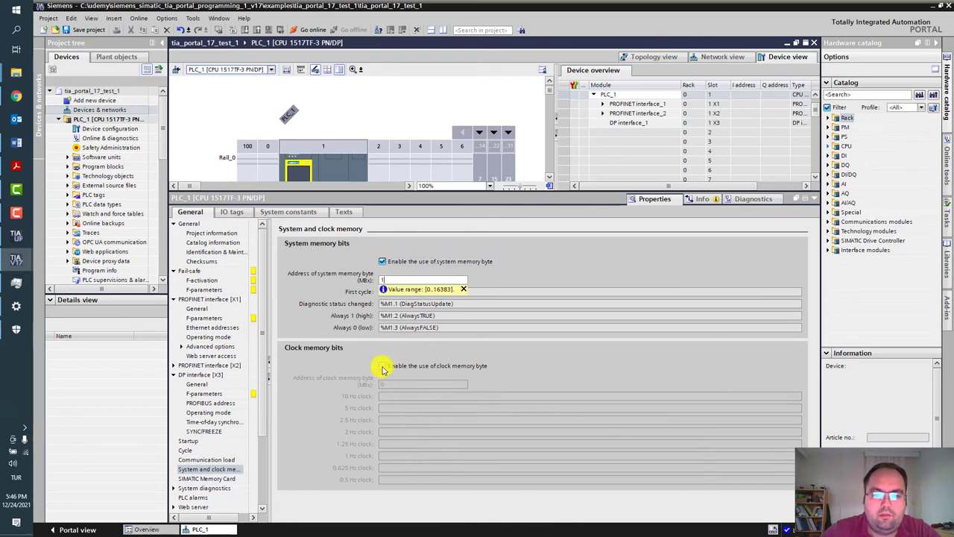
left_click(580, 327)
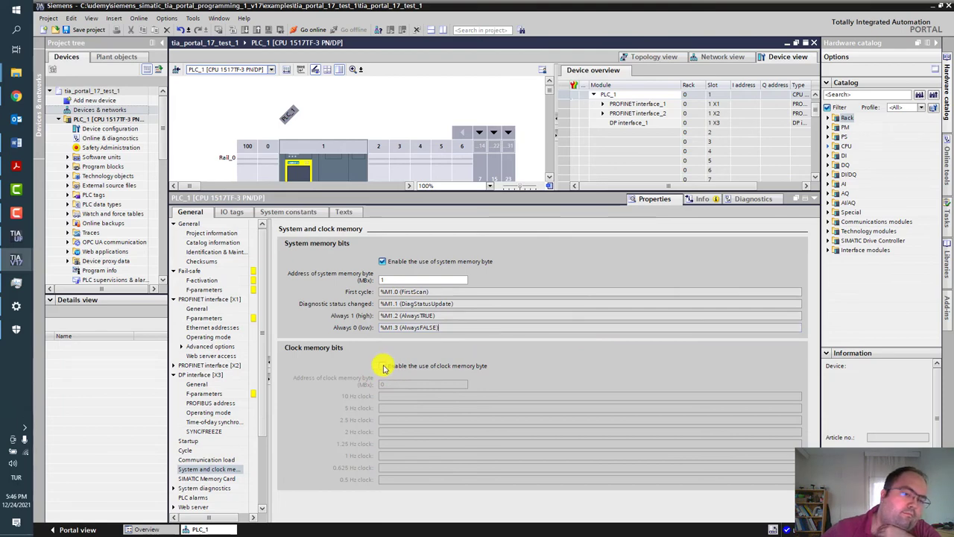
Switch to TIA Software Updater and review its list of available software updates
left_click(19, 237)
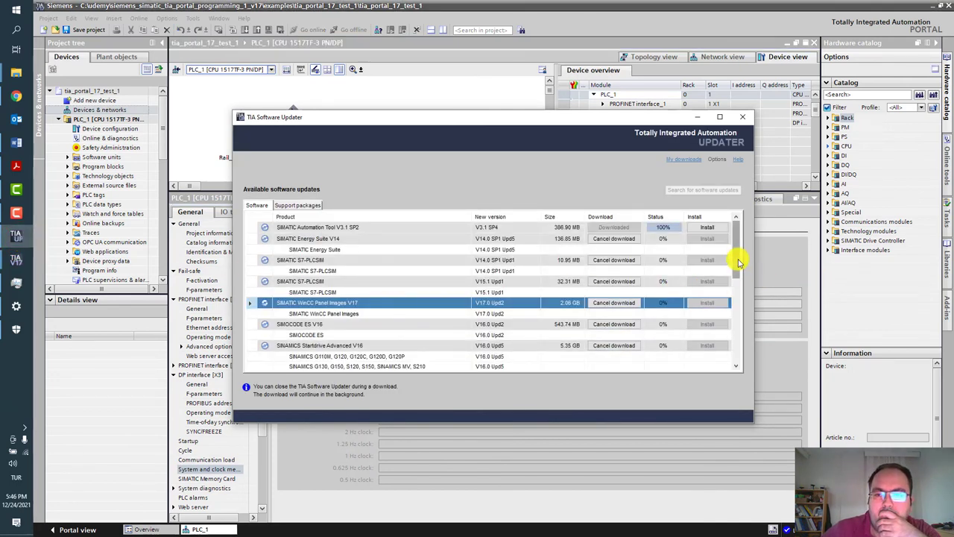
left_click_drag(738, 261, 735, 237)
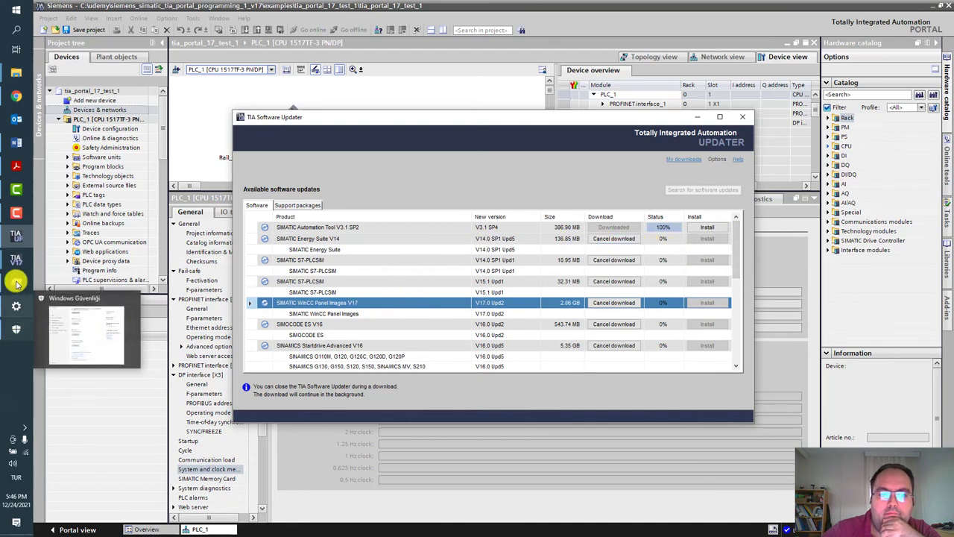
Switch to the TIA Information System and browse its contents under TIA Portal introduction, project data, and devices and networks
mouse_move(13, 259)
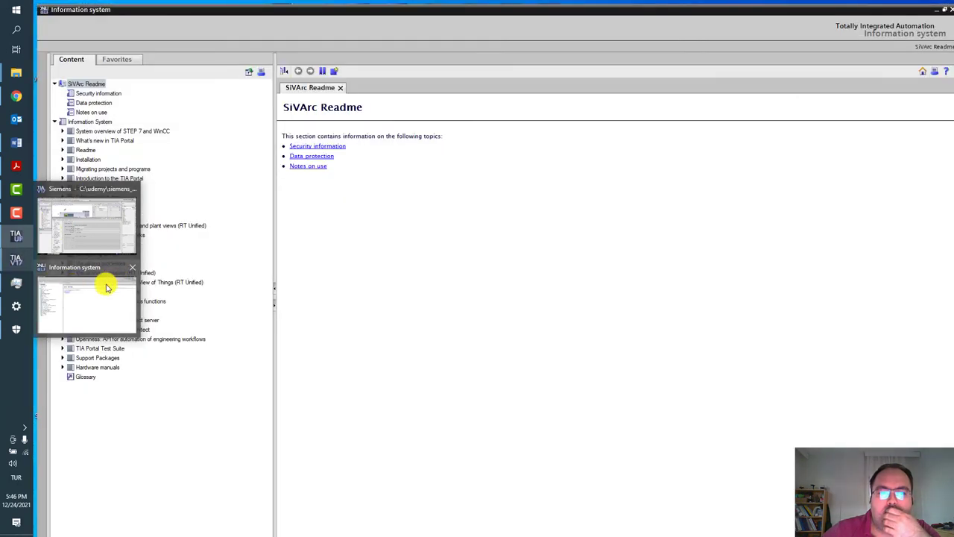
left_click(103, 282)
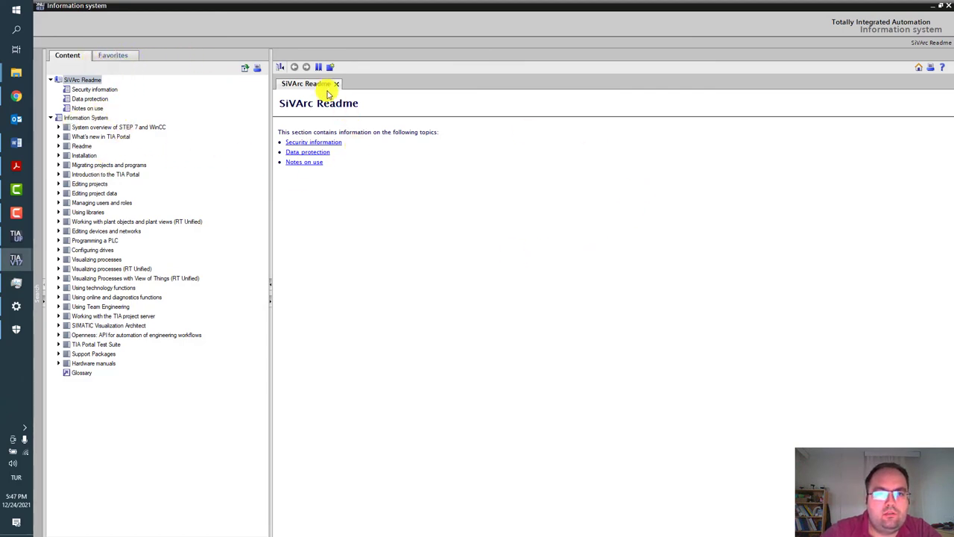
left_click(58, 175)
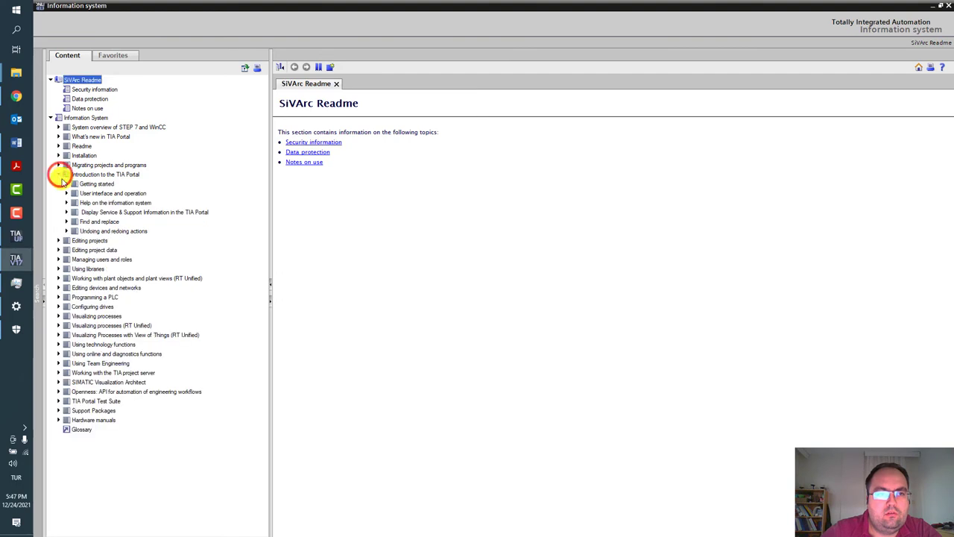
left_click(59, 250)
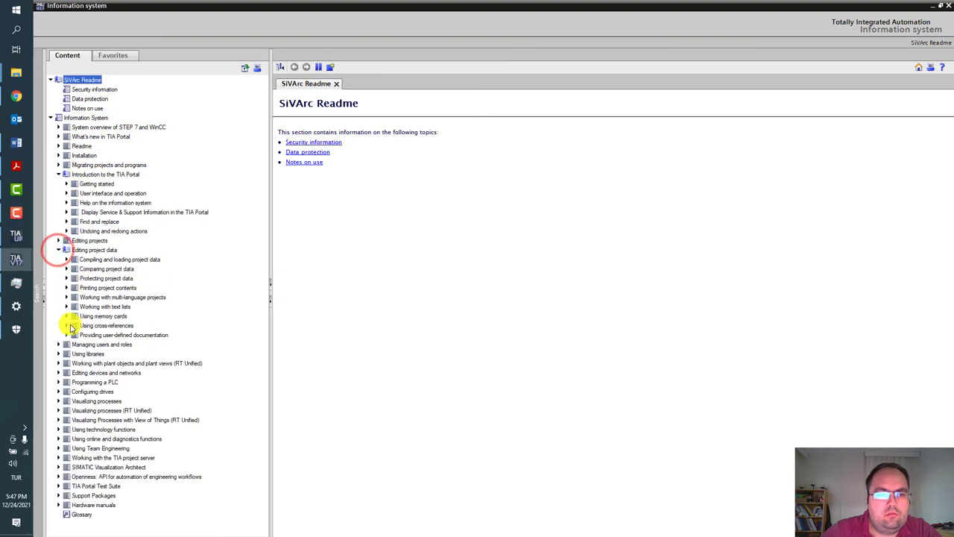
left_click(58, 373)
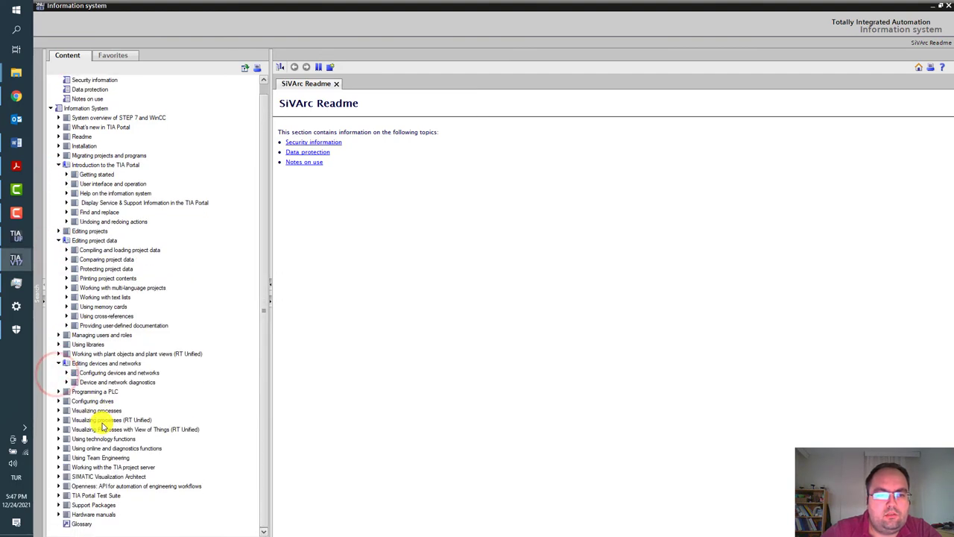
left_click(59, 401)
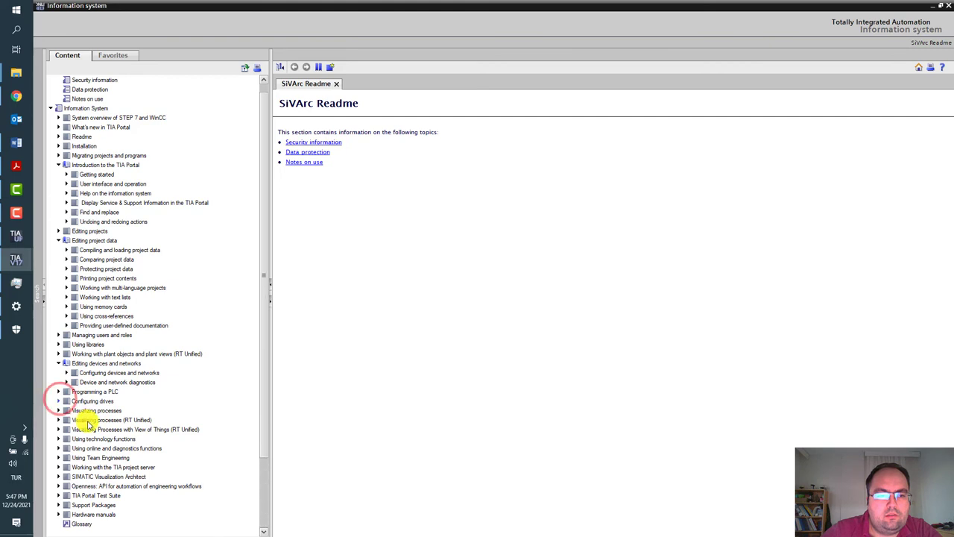
scroll(165, 403, "down", 5)
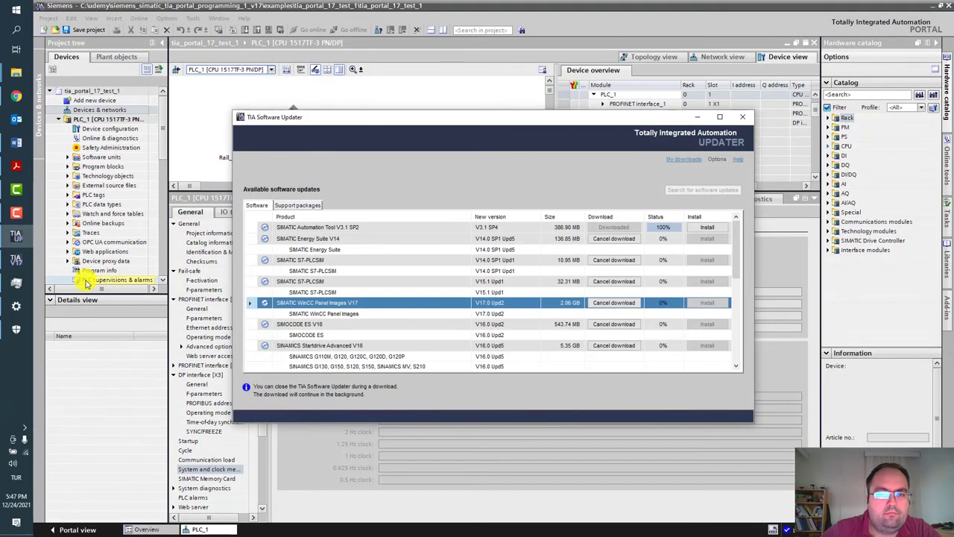
Minimize TIA Software Updater and view PLC_1's Communication load and System and clock memory properties
left_click(427, 6)
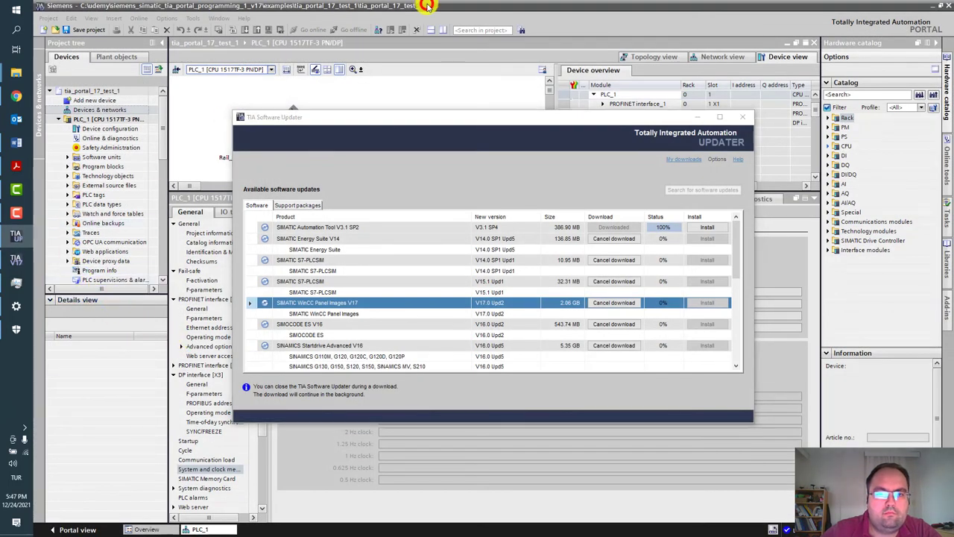
left_click(698, 117)
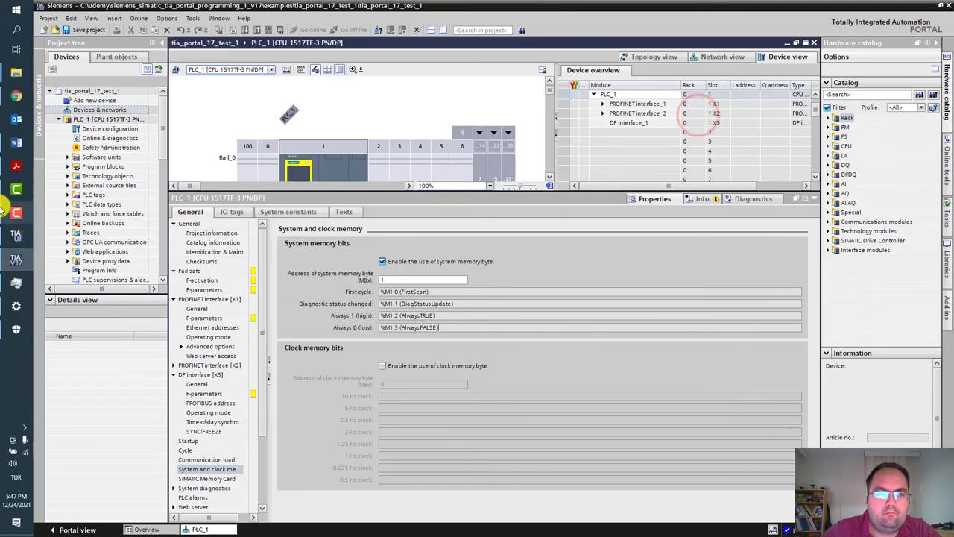
left_click(211, 459)
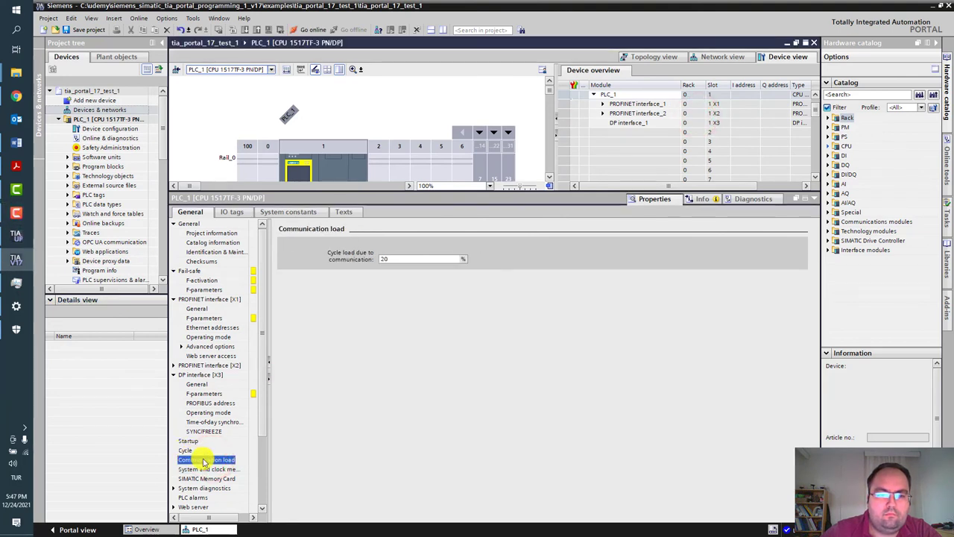
left_click(211, 469)
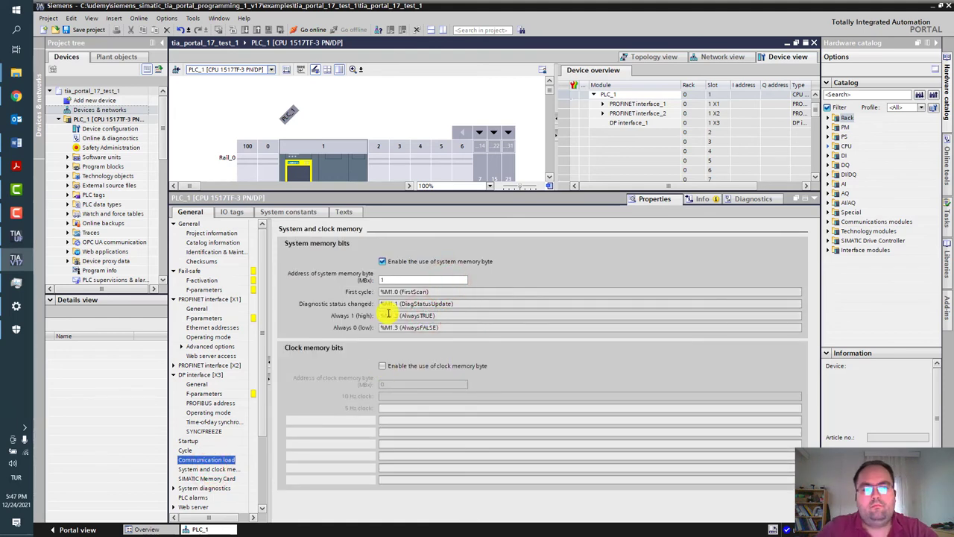
Check the running processes' resource usage in Windows Task Manager, expanding the topmost service host entry, and return to TIA Portal
left_click(18, 286)
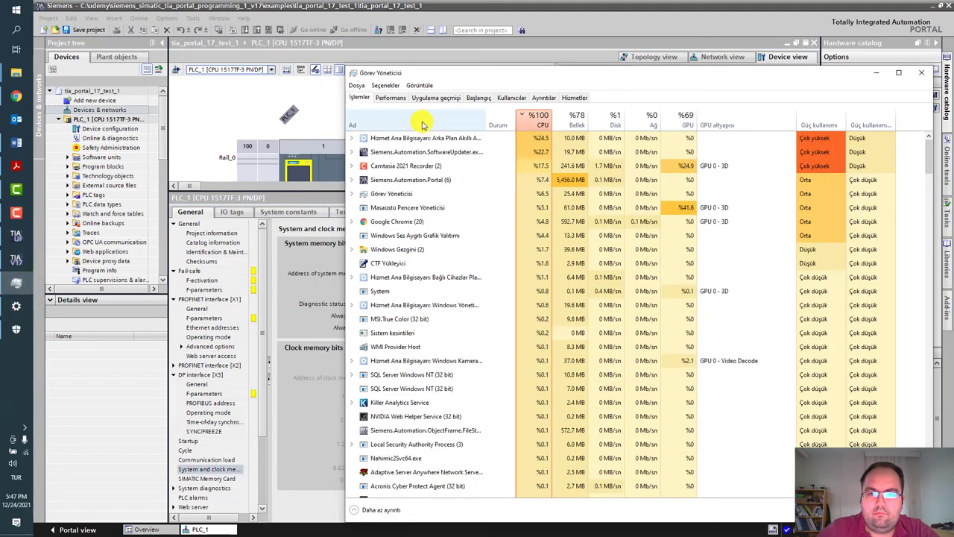
left_click(350, 138)
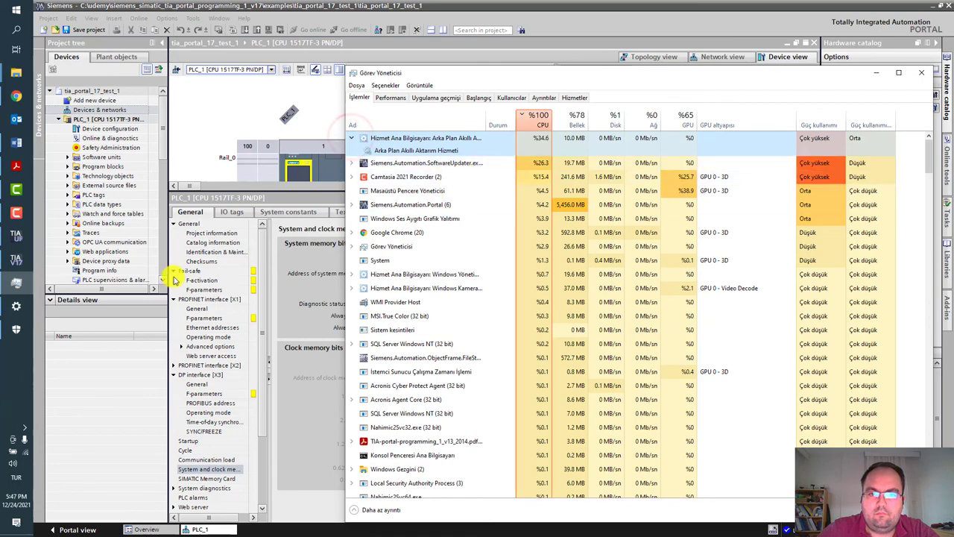
left_click(17, 285)
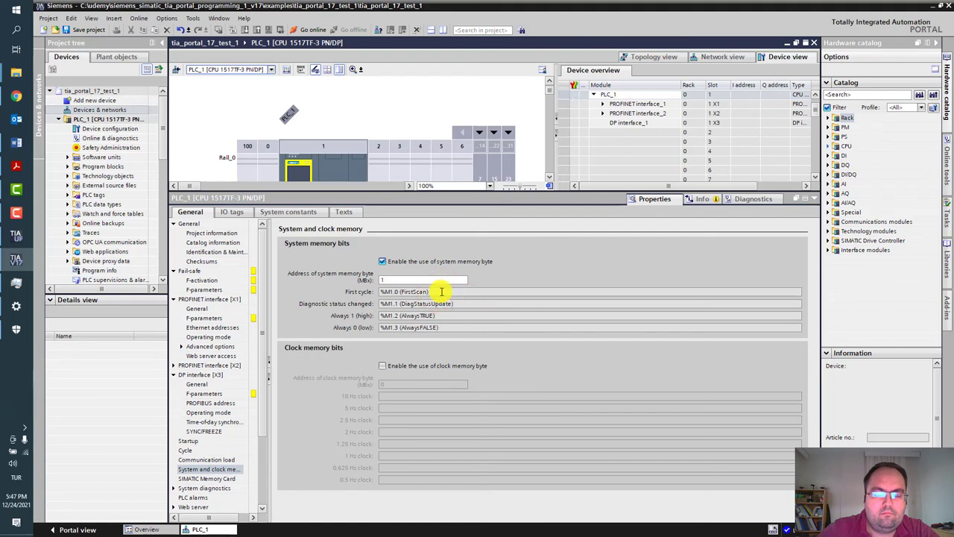
Enable the clock memory byte for PLC_1 at address 0
left_click(381, 366)
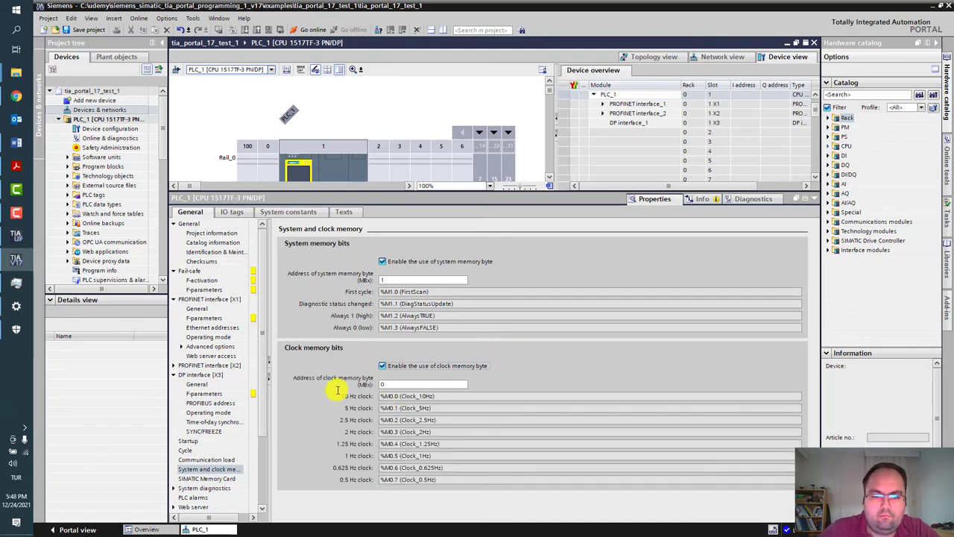
left_click(401, 384)
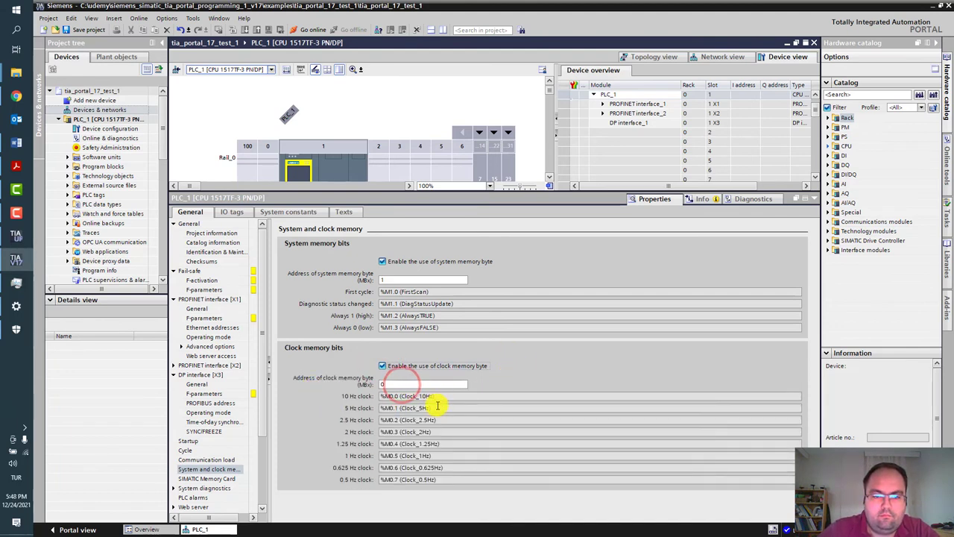
left_click(447, 443)
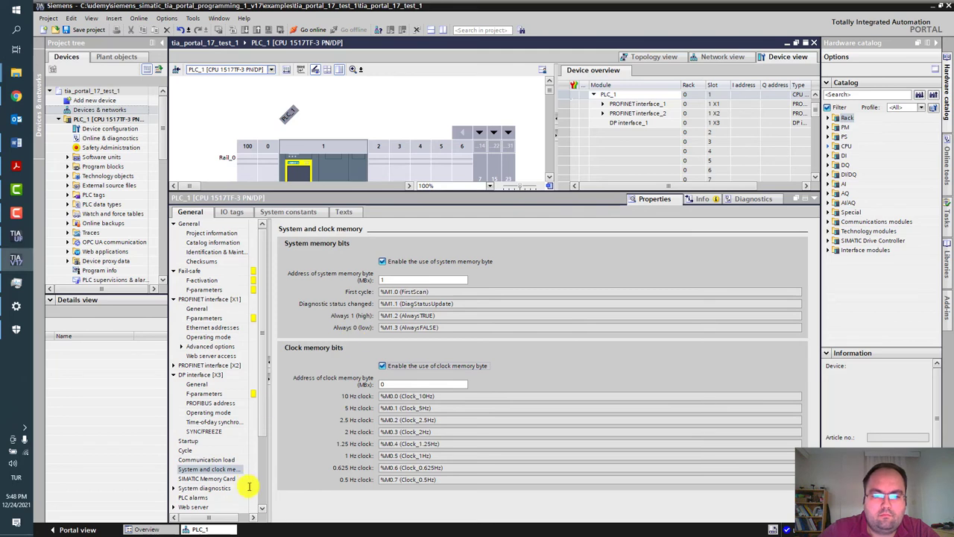
View PLC_1's SIMATIC Memory Card, System diagnostics general and PLC alarms properties
left_click(262, 510)
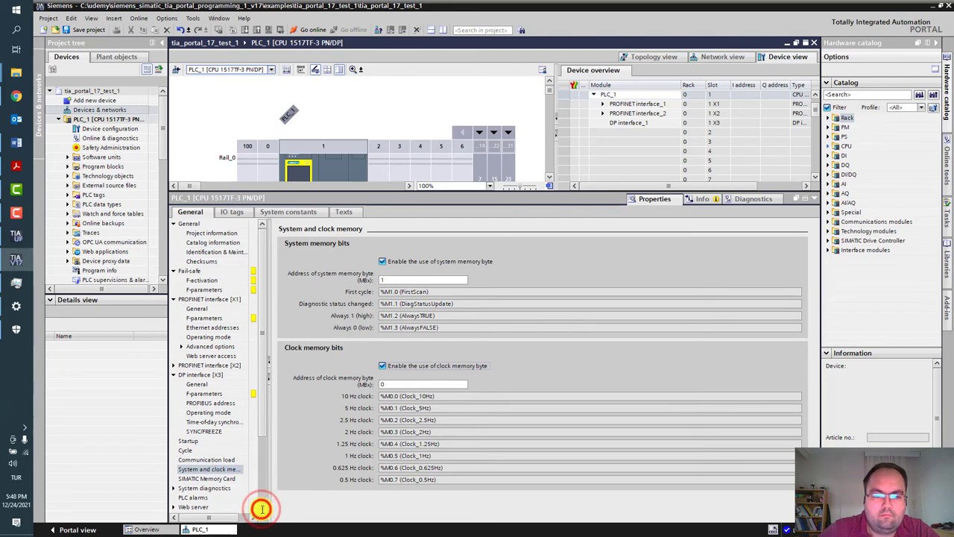
left_click(262, 509)
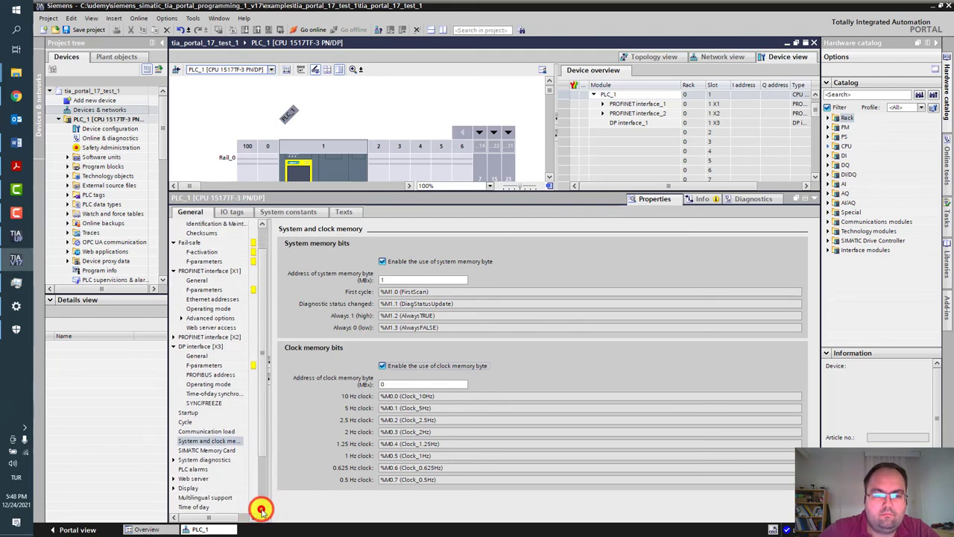
left_click(262, 509)
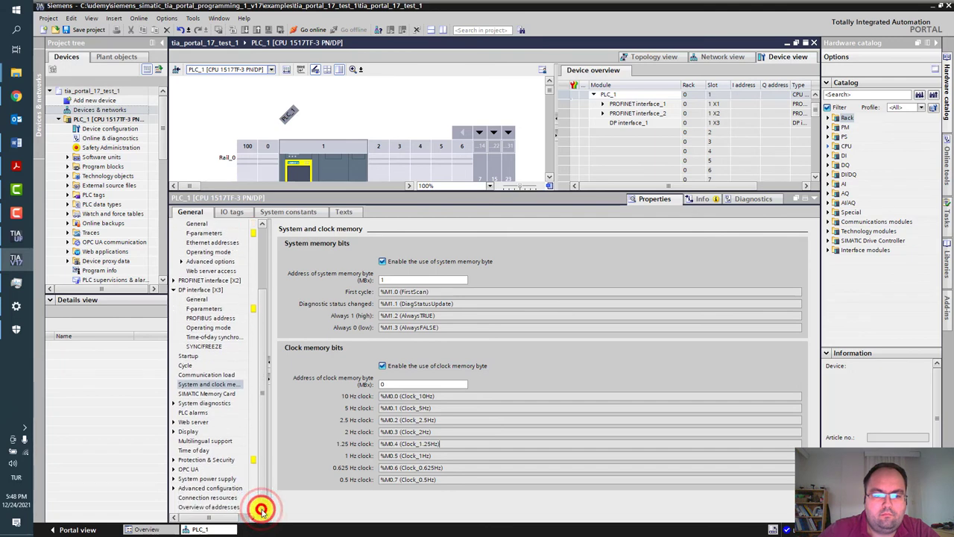
left_click(227, 383)
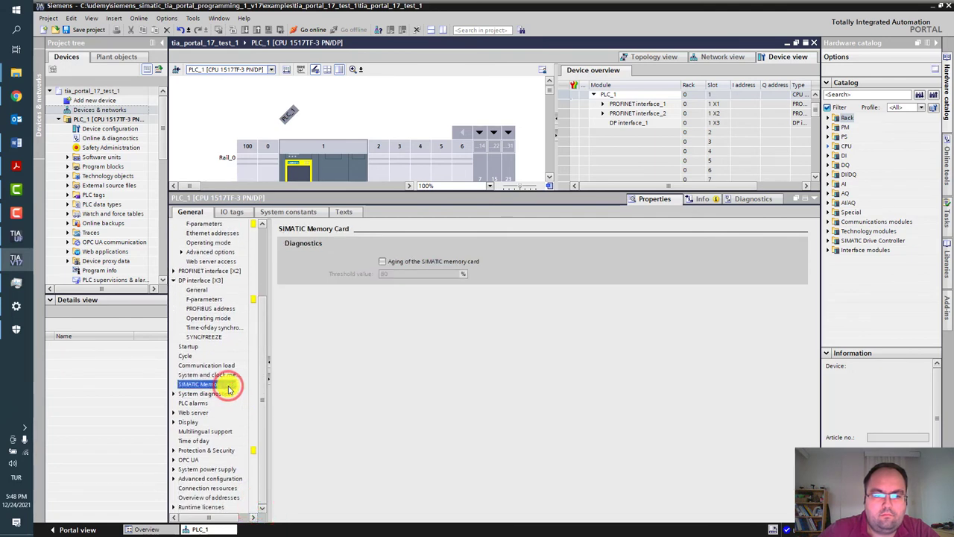
left_click(173, 393)
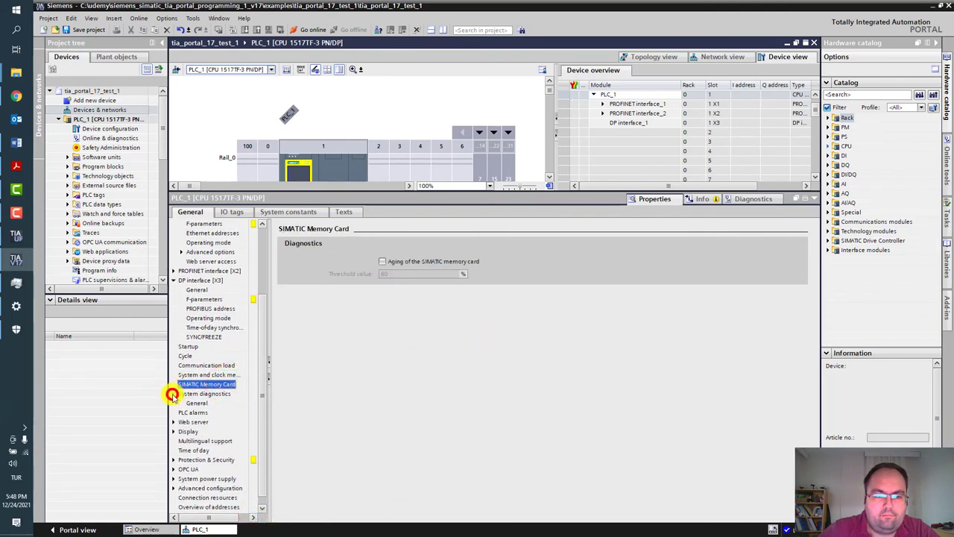
left_click(197, 403)
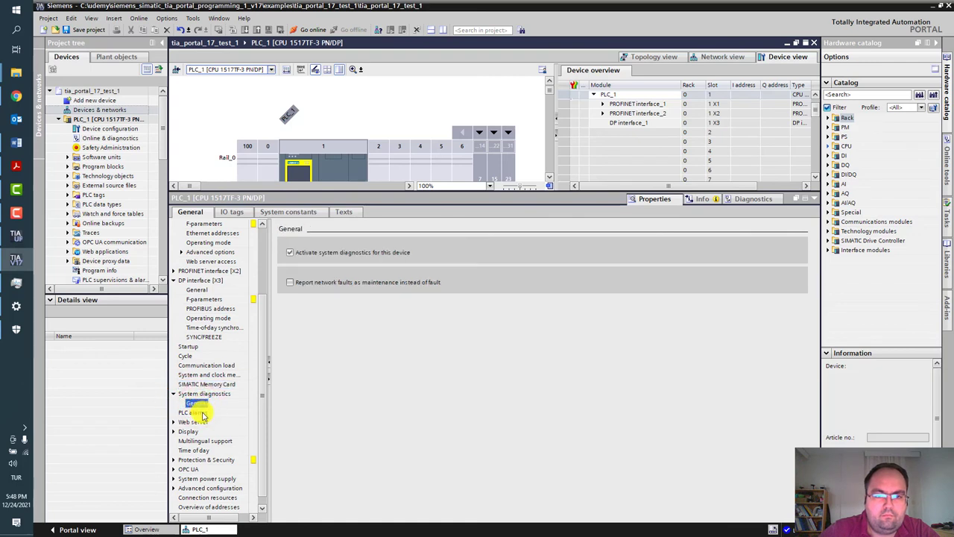
left_click(202, 413)
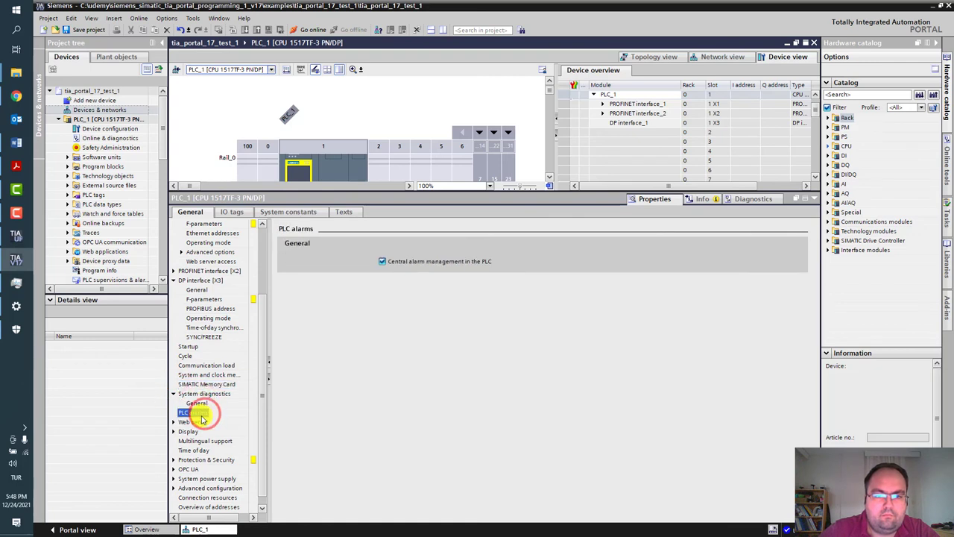
Activate the web server on PLC_1, acknowledge the security note and turn off the restriction to HTTPS-only access
left_click(174, 422)
left_click(197, 431)
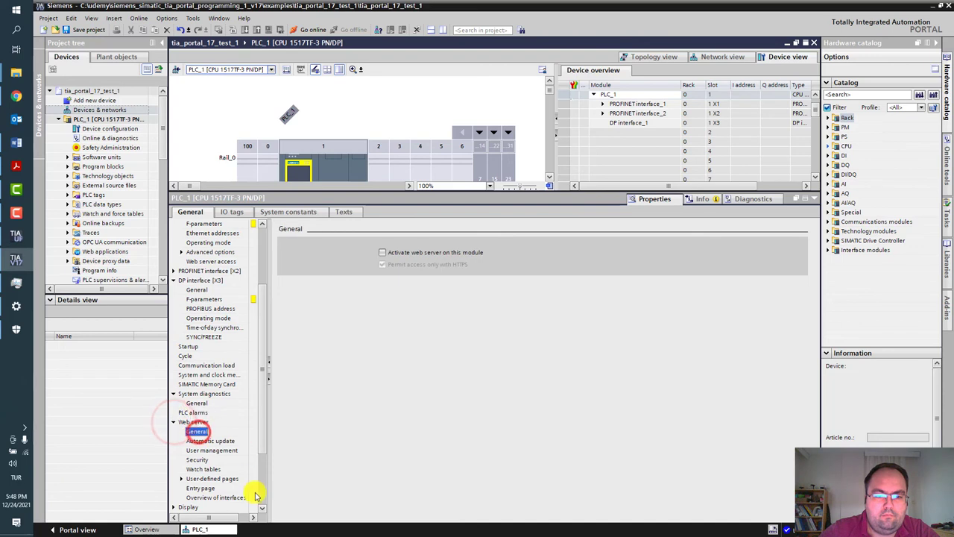
left_click(261, 507)
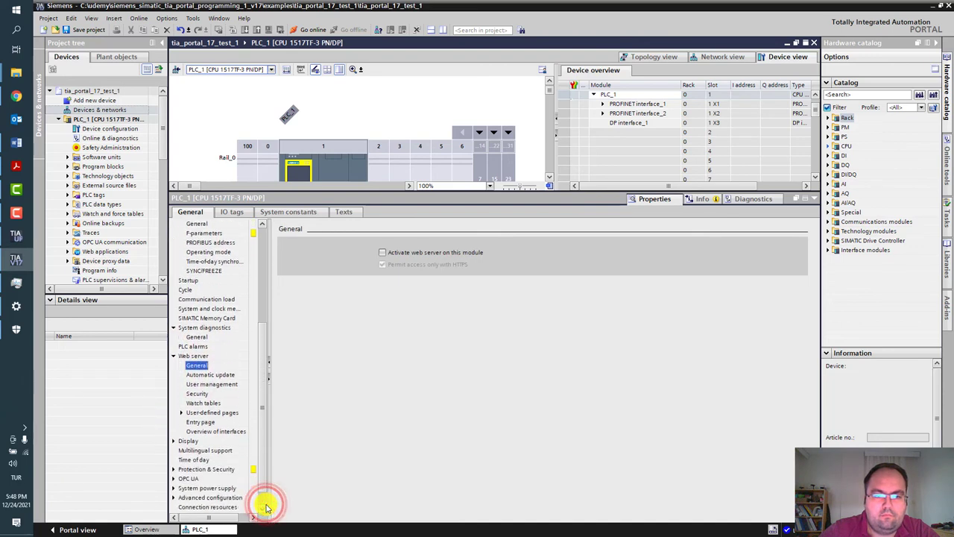
left_click(263, 507)
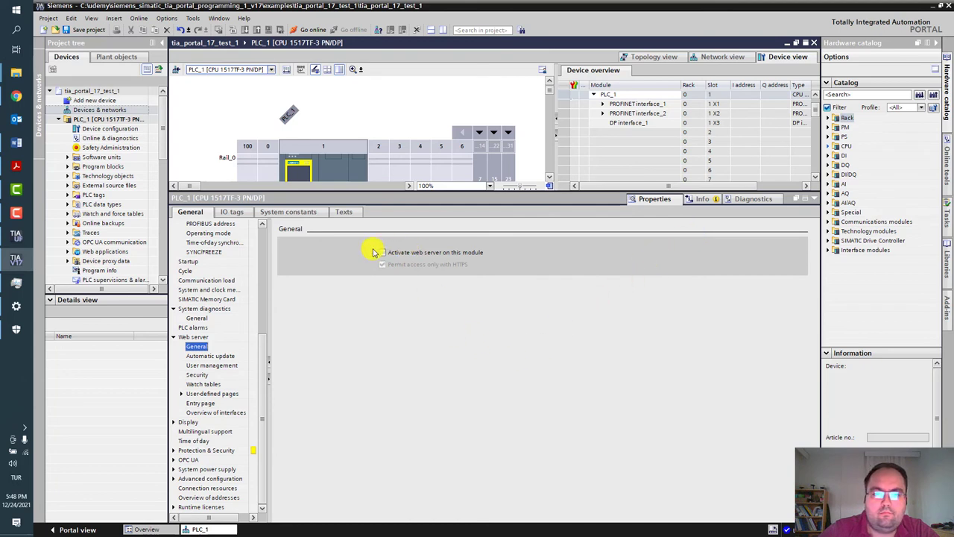
left_click(262, 224)
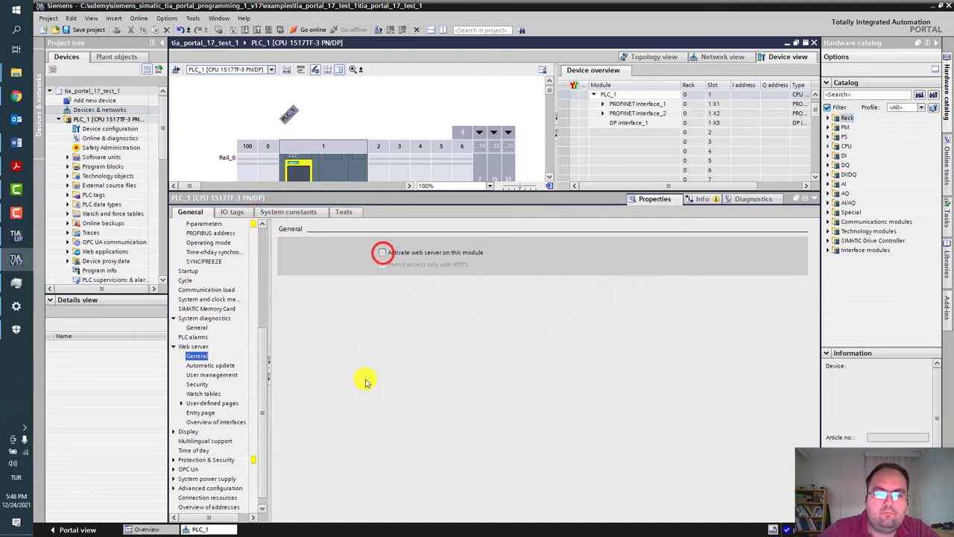
left_click(263, 510)
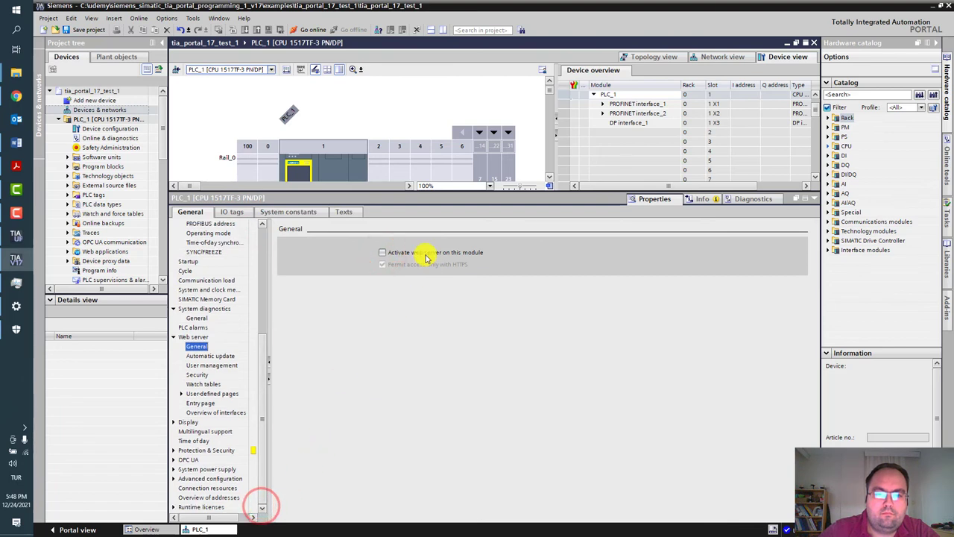
left_click(382, 253)
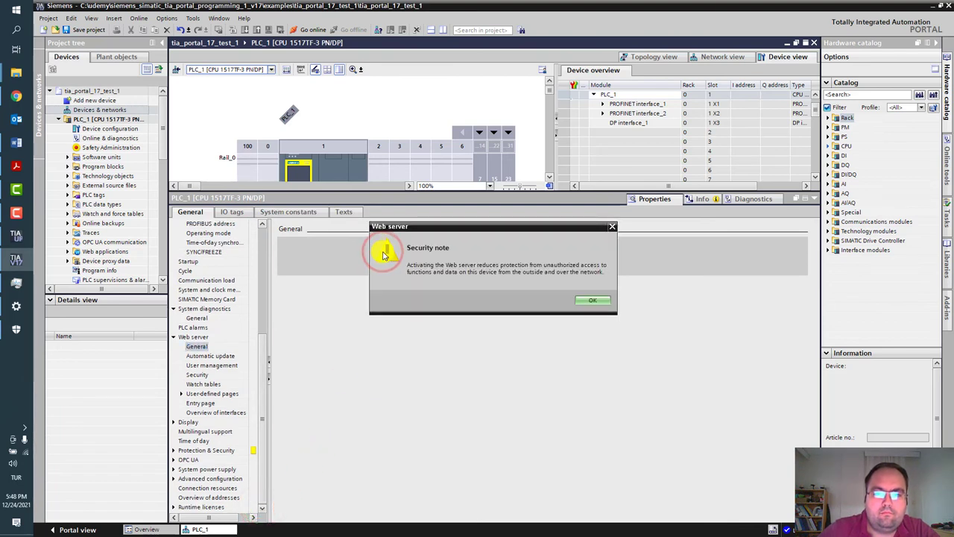
left_click(589, 301)
left_click(384, 265)
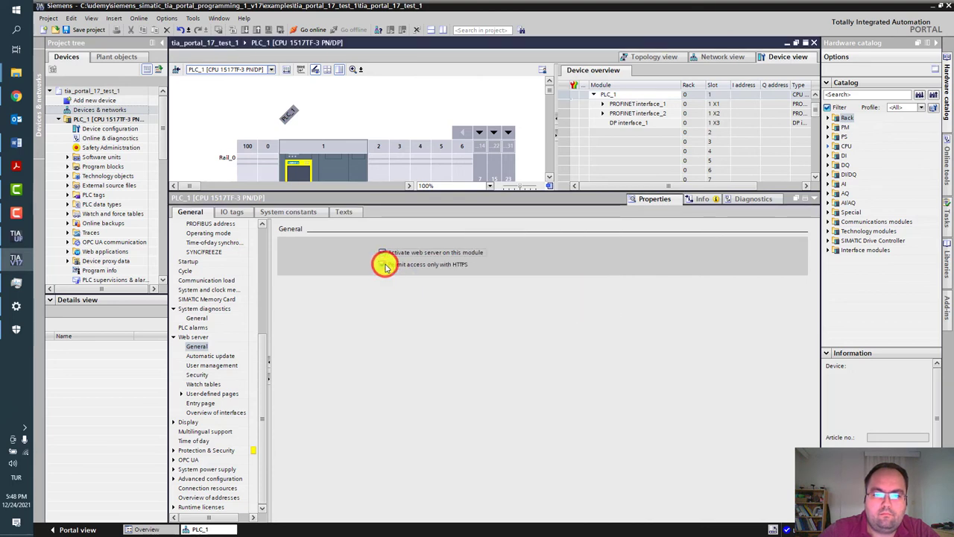
Grant the Everybody web server user all available access rights, from CPU diagnostics through Filebrowser access, in User management
left_click(216, 355)
left_click(218, 365)
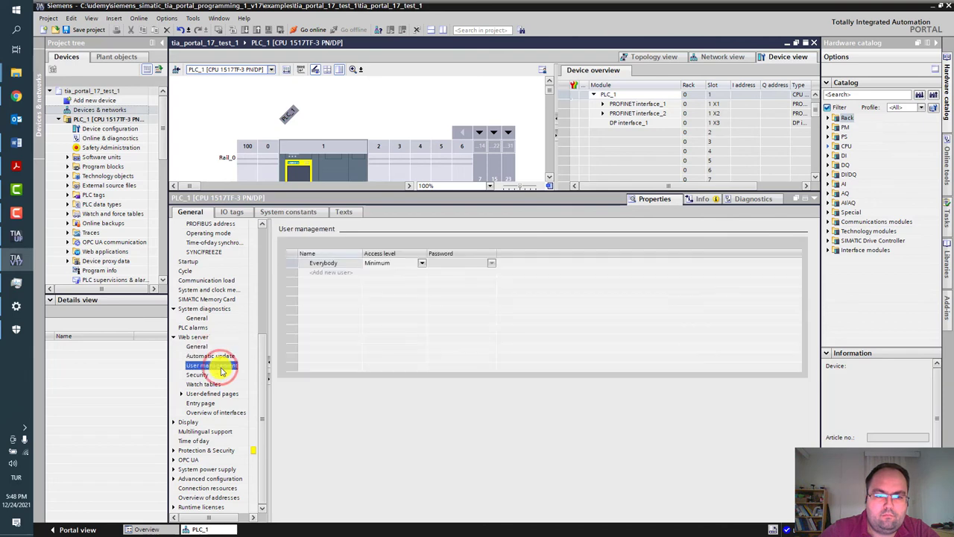
left_click(424, 263)
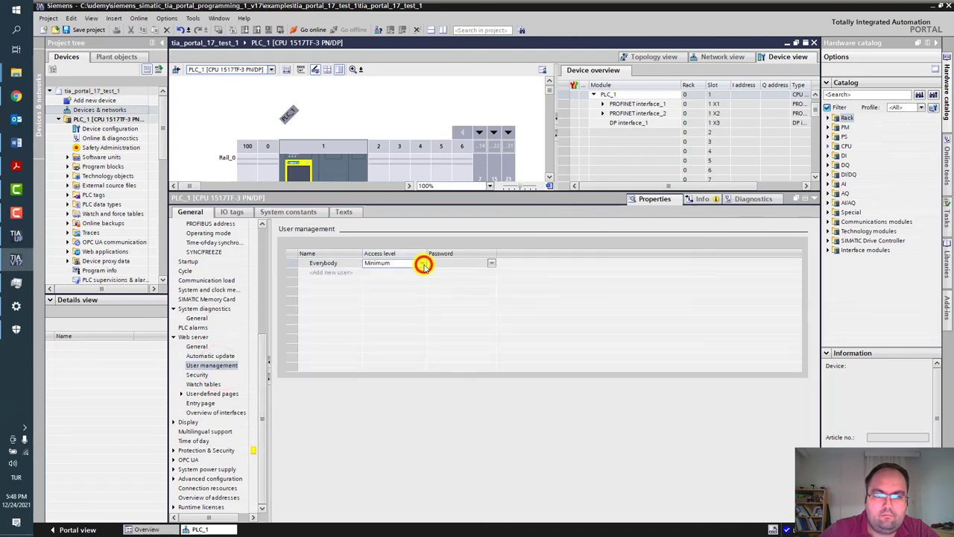
left_click(422, 263)
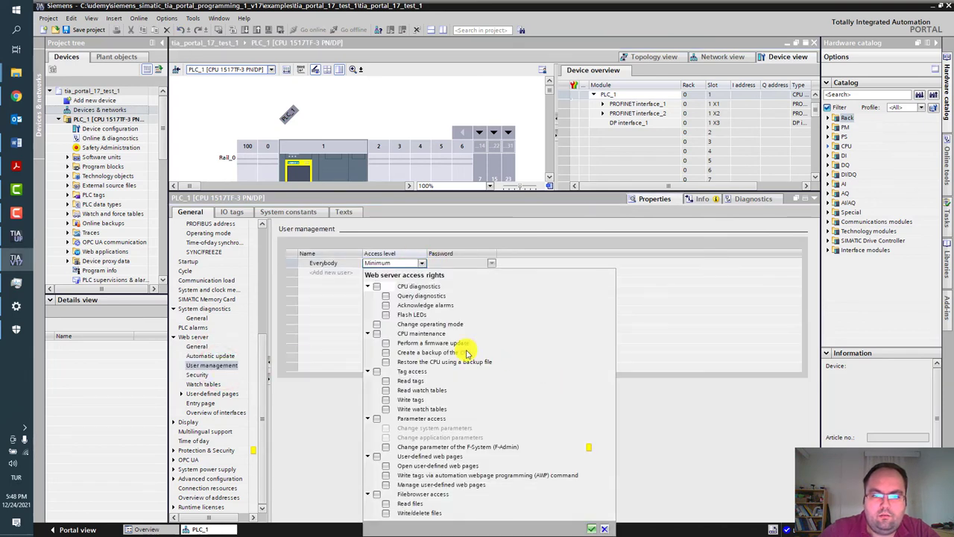
left_click(376, 285)
left_click(377, 324)
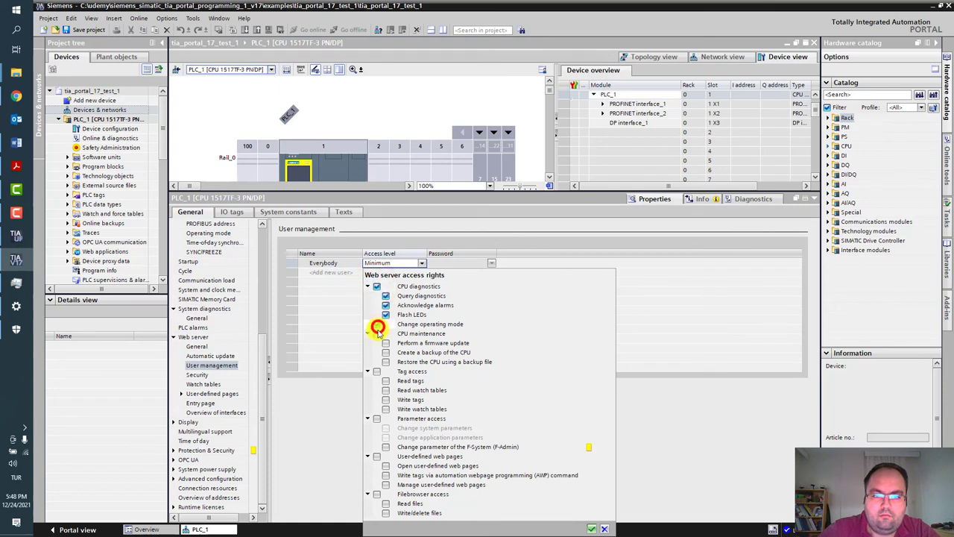
left_click(376, 334)
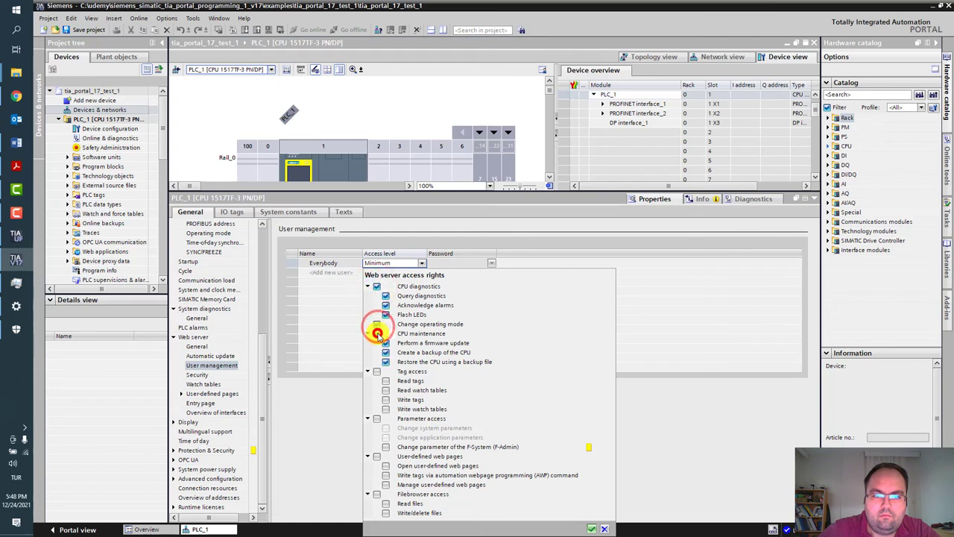
left_click(377, 418)
left_click(376, 455)
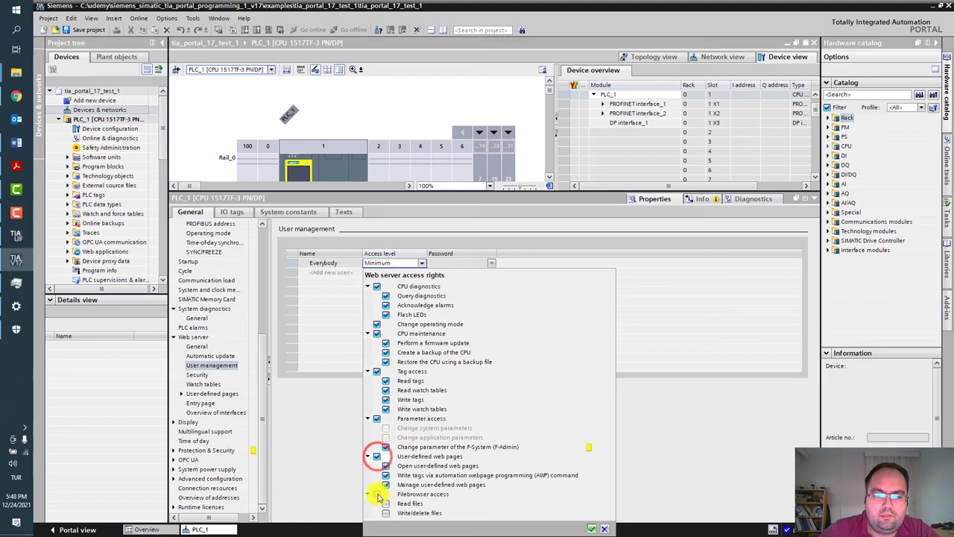
left_click(376, 493)
left_click(592, 529)
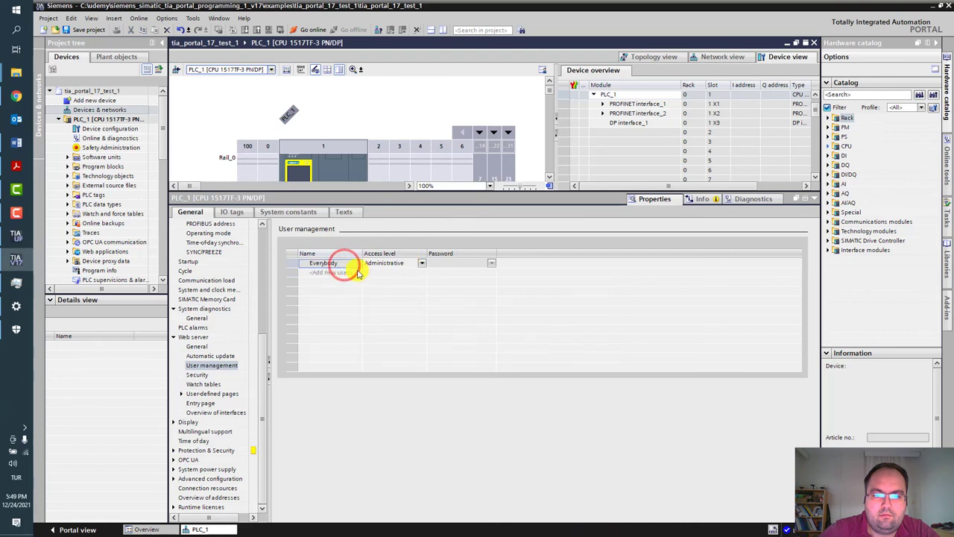
Add a web server user named administrator and enter and confirm the account password
left_click(348, 272)
left_click(330, 272)
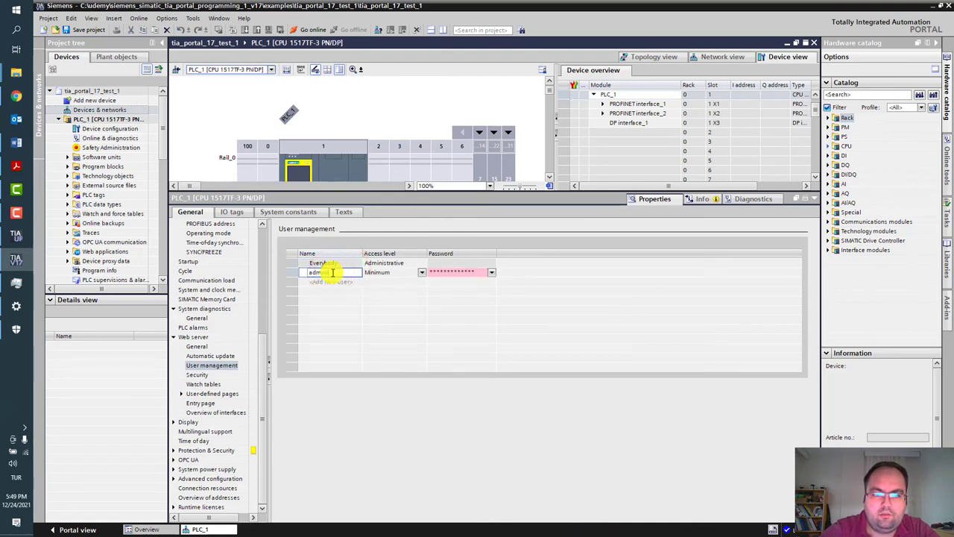
key("Return")
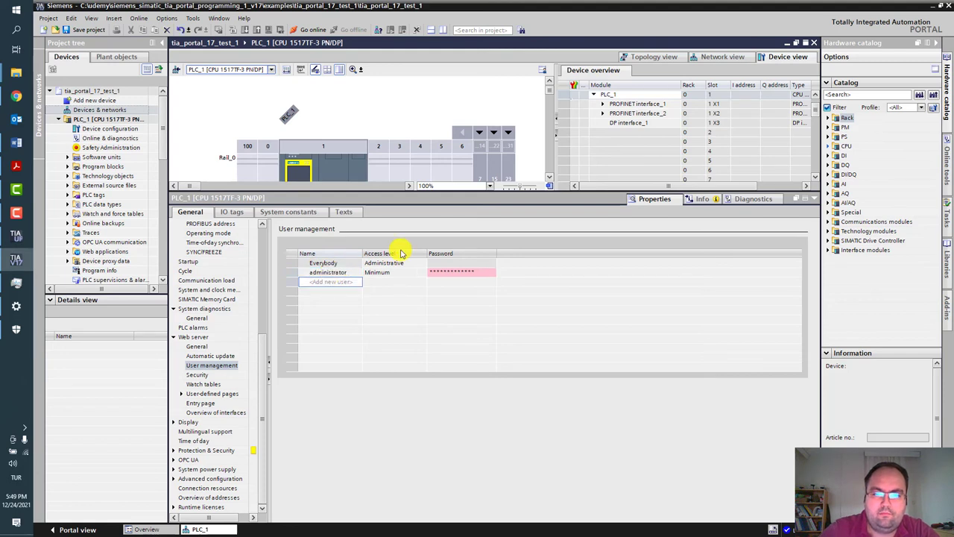
left_click(449, 274)
left_click(492, 273)
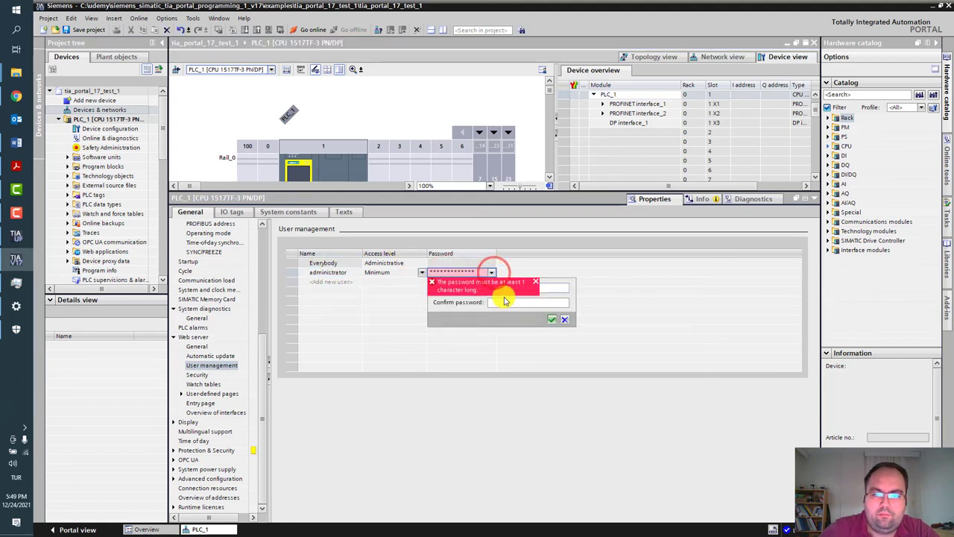
left_click(545, 290)
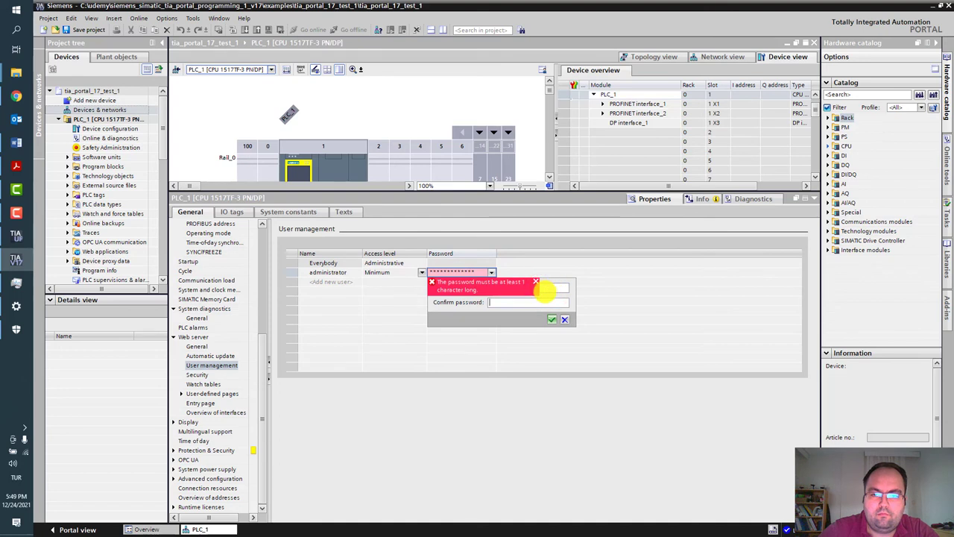
left_click(552, 319)
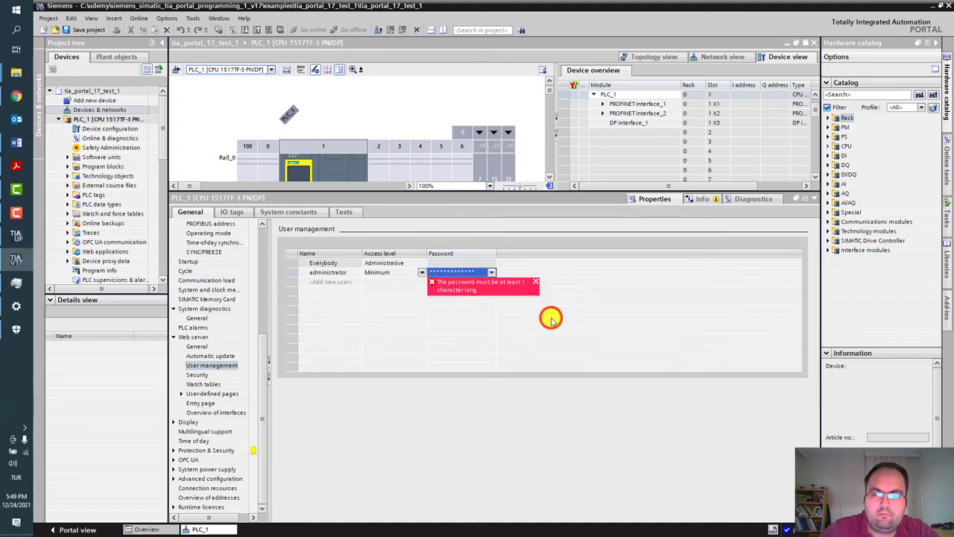
Grant the administrator user all available web server access rights, from CPU diagnostics through Filebrowser access
left_click(423, 273)
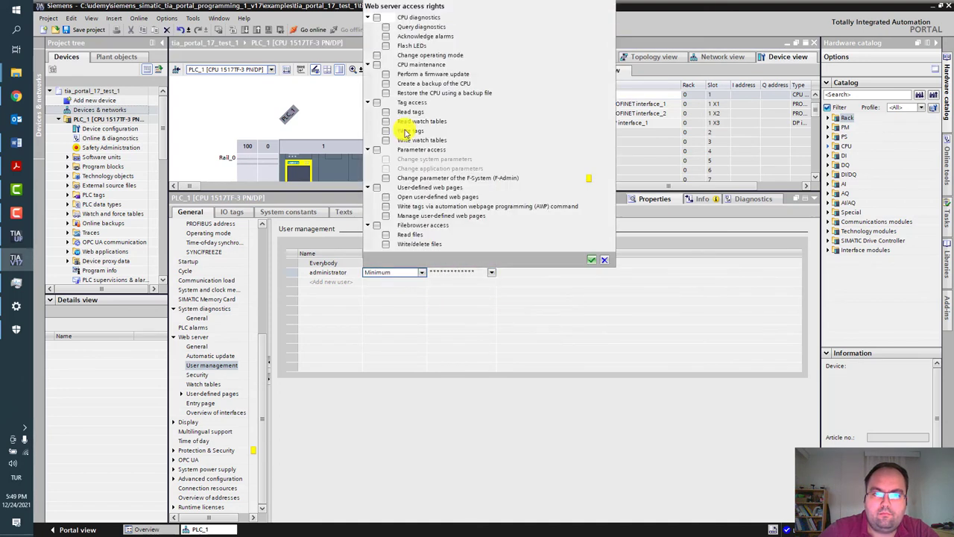
left_click(376, 17)
left_click(377, 55)
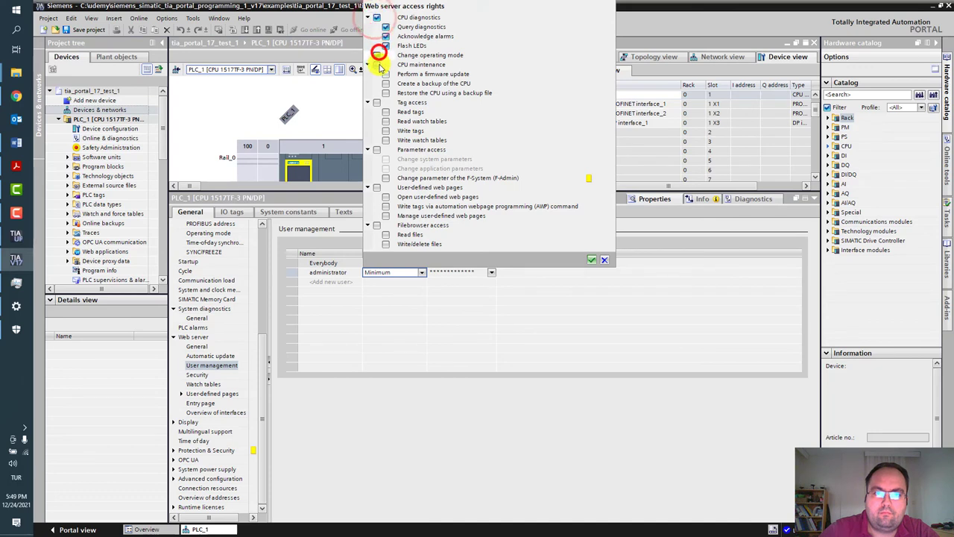
left_click(377, 64)
left_click(377, 102)
left_click(376, 149)
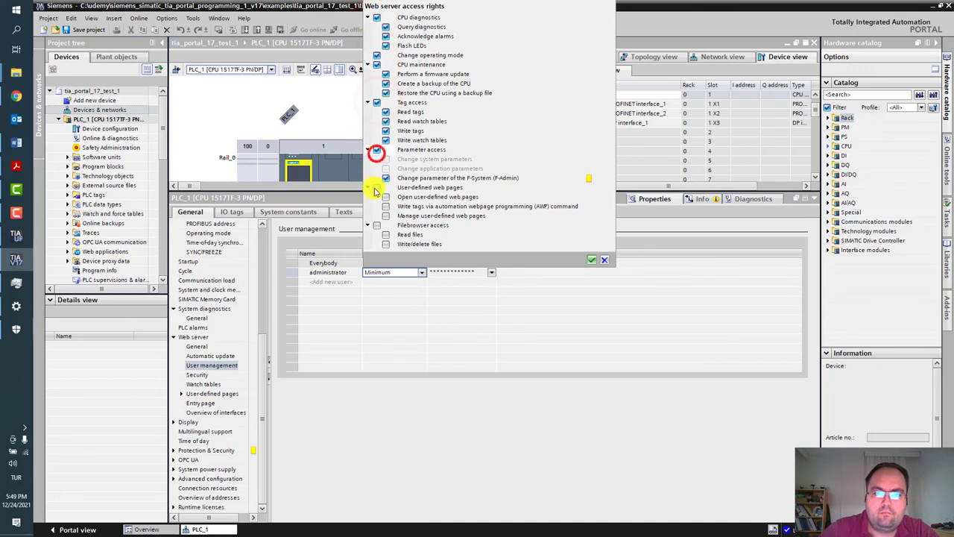
left_click(376, 187)
left_click(376, 225)
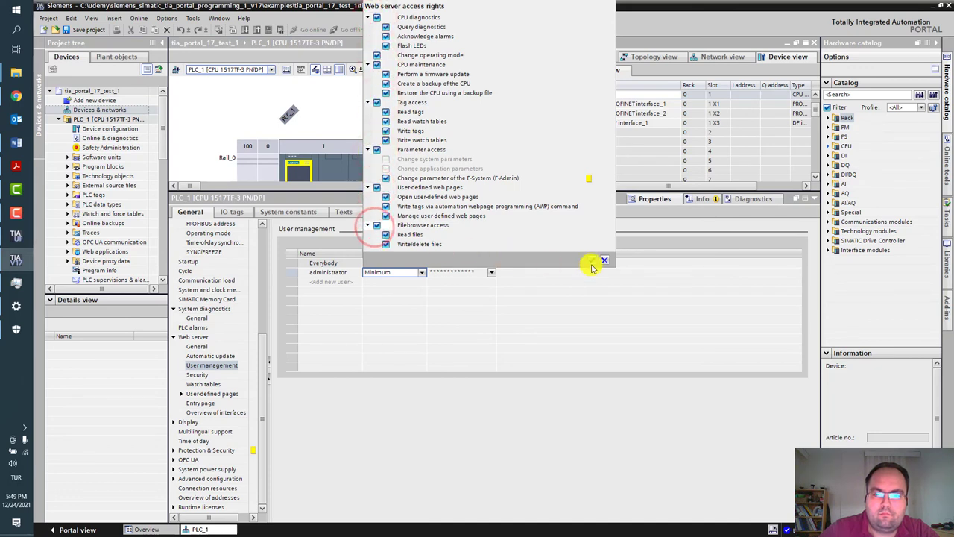
left_click(591, 261)
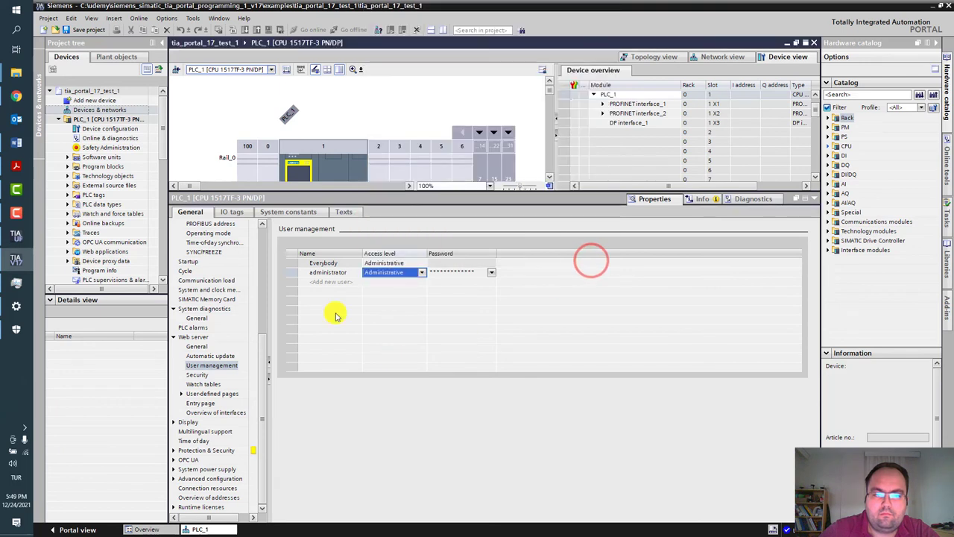
View the web server's Security, Watch tables, User-defined pages, Entry page and Overview of interfaces properties
left_click(199, 375)
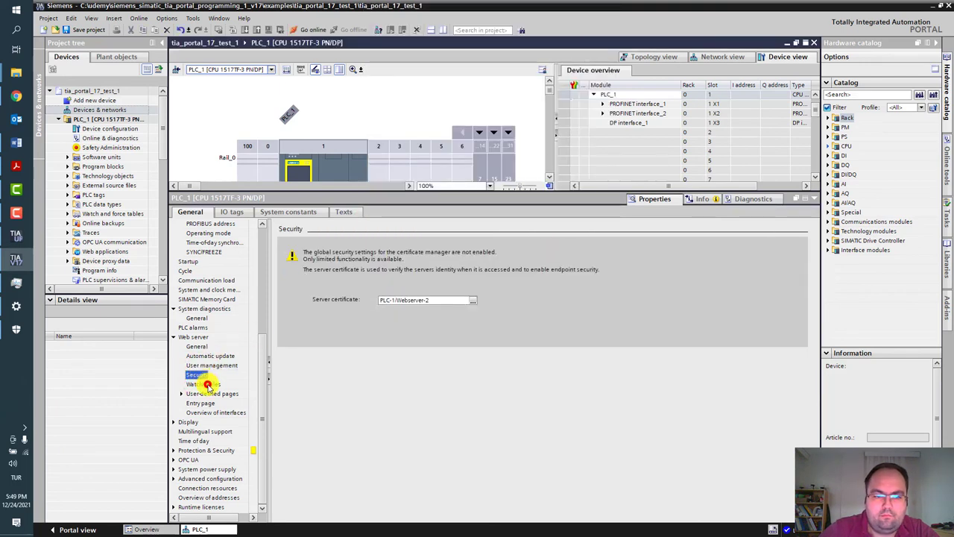
left_click(203, 384)
left_click(214, 394)
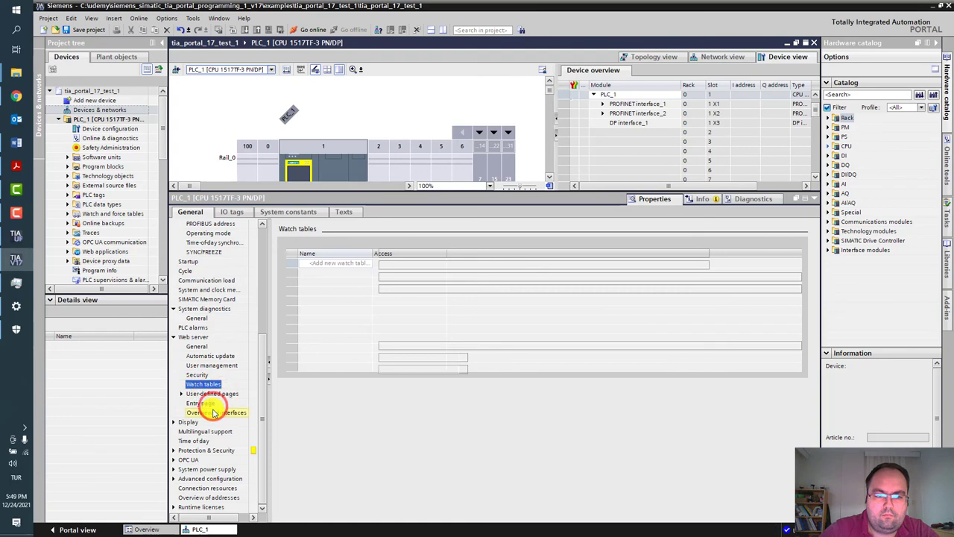
left_click(211, 404)
left_click(213, 413)
View the general settings of PLC_1's display, covering standby mode, energy saving mode and display language
left_click(173, 422)
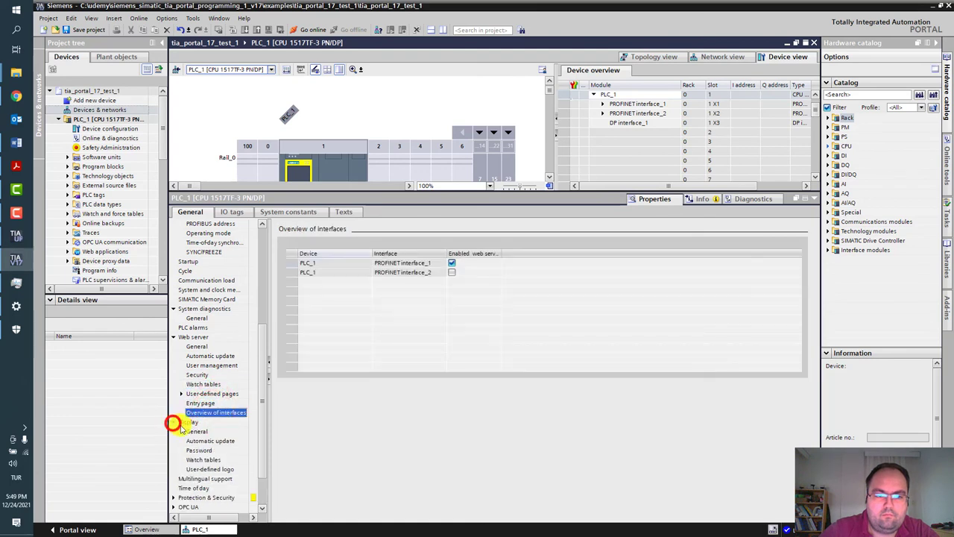
left_click(194, 431)
left_click_drag(260, 388, 264, 442)
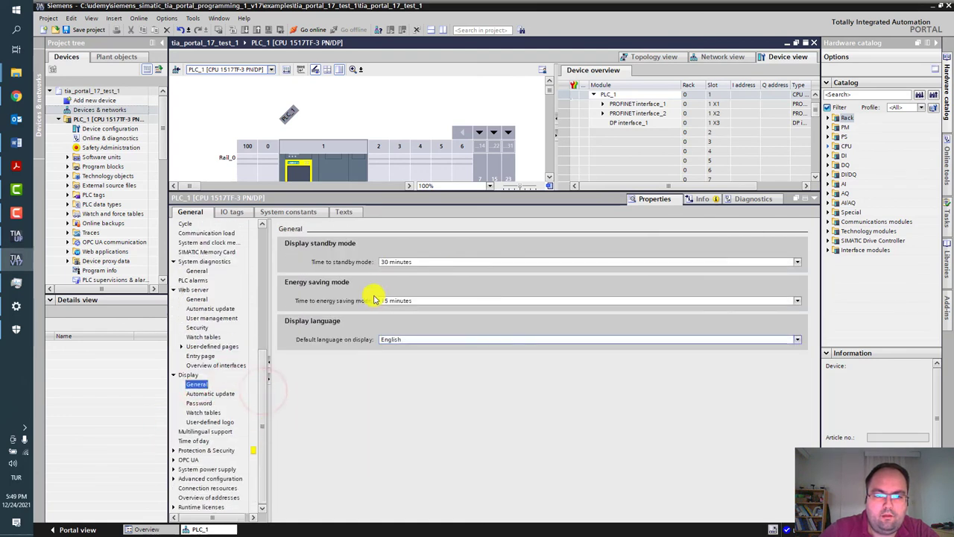
View the languages offered for the default language of PLC_1's display and keep English selected
left_click(815, 177)
left_click(815, 177)
left_click(815, 177)
left_click(815, 177)
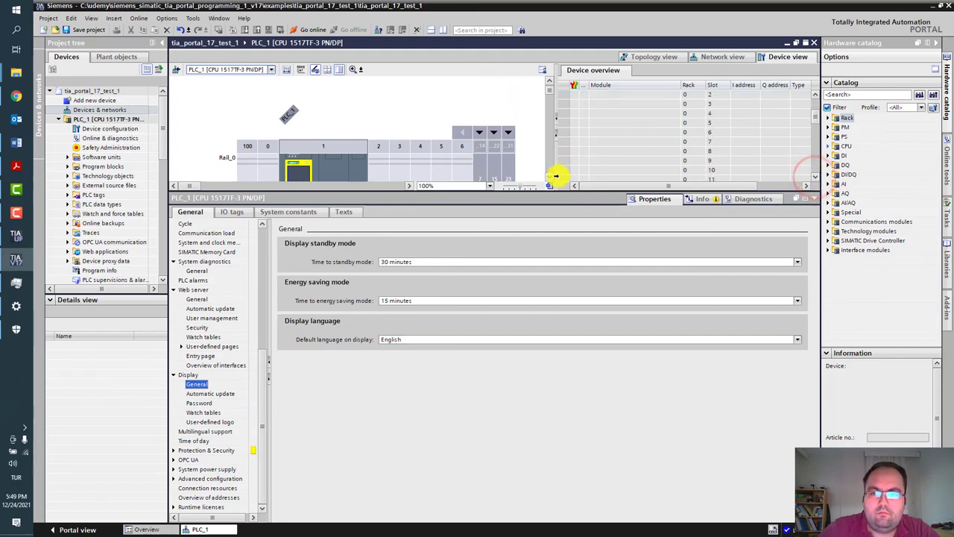
left_click(550, 179)
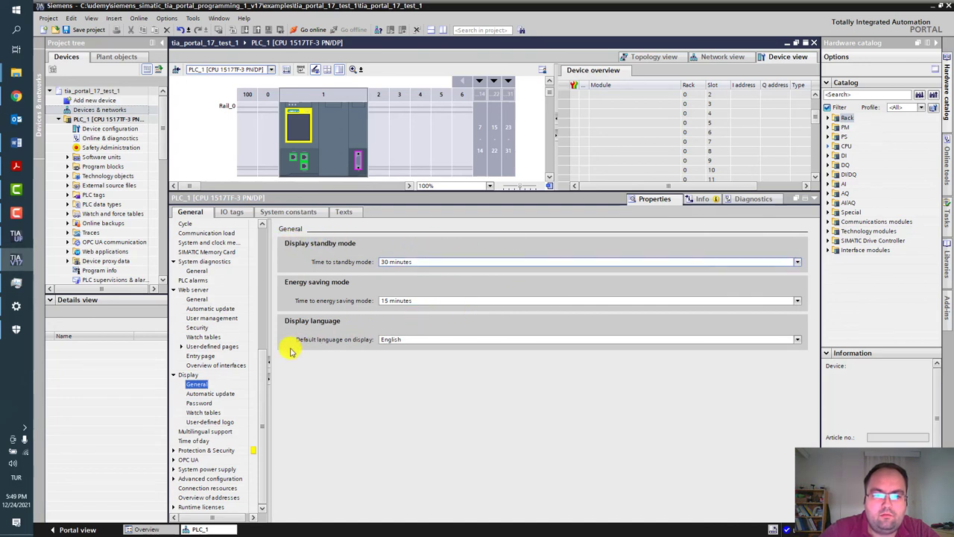
left_click(788, 336)
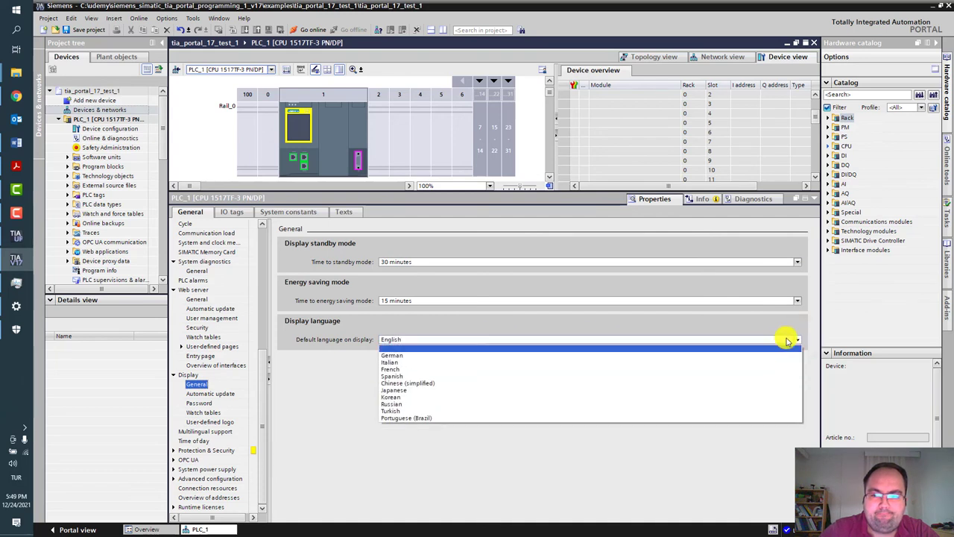
left_click(393, 356)
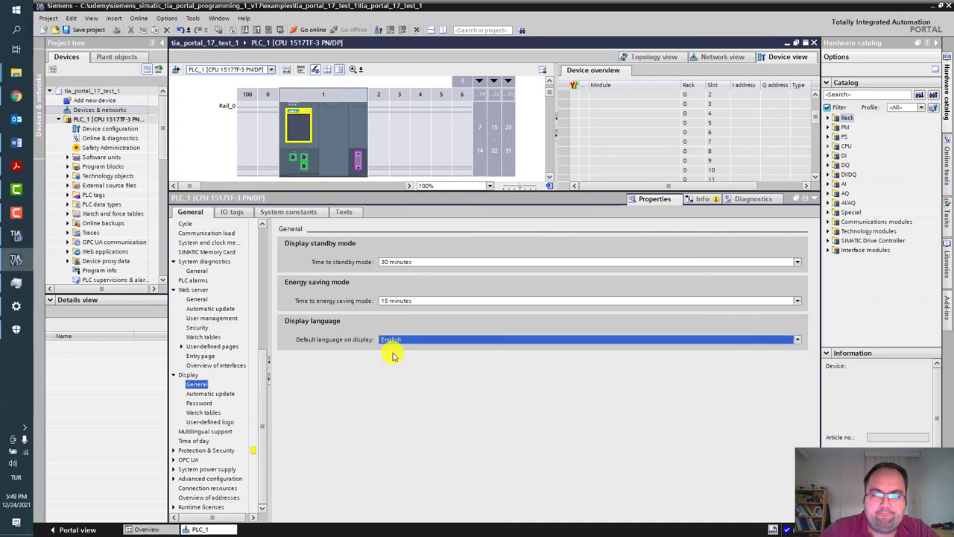
left_click(798, 340)
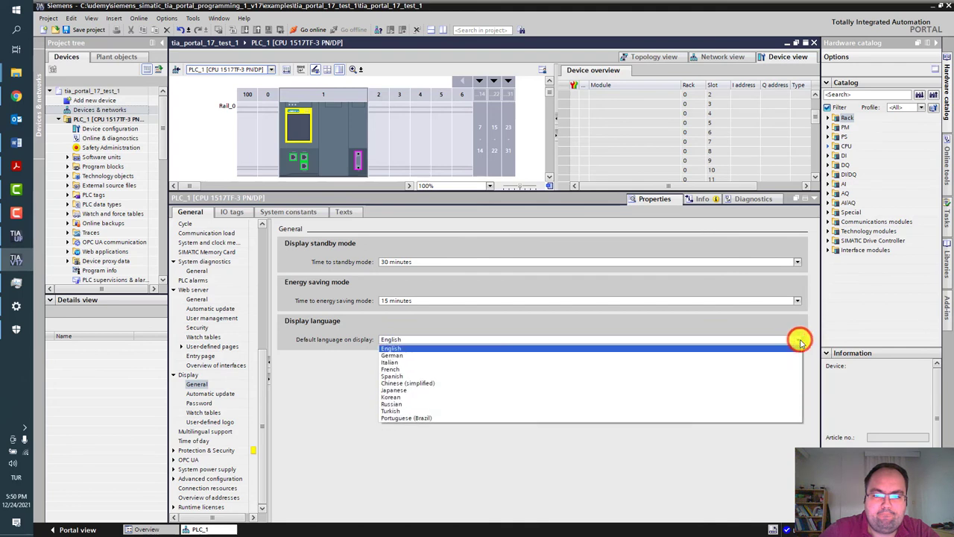
left_click(347, 379)
View the display's Automatic update, Password, Watch tables and User-defined logo settings, plus PLC_1's Multilingual support and Time of day properties
left_click(219, 394)
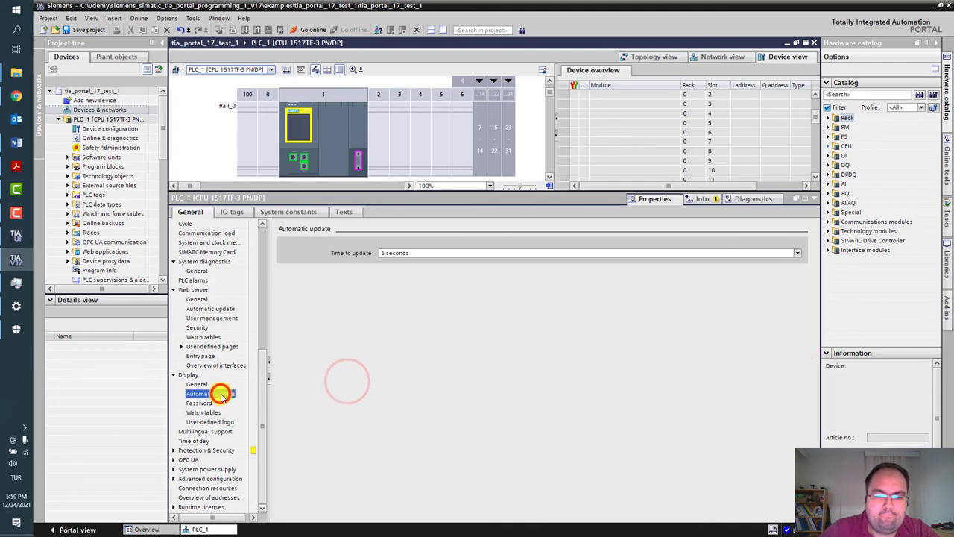
left_click(200, 403)
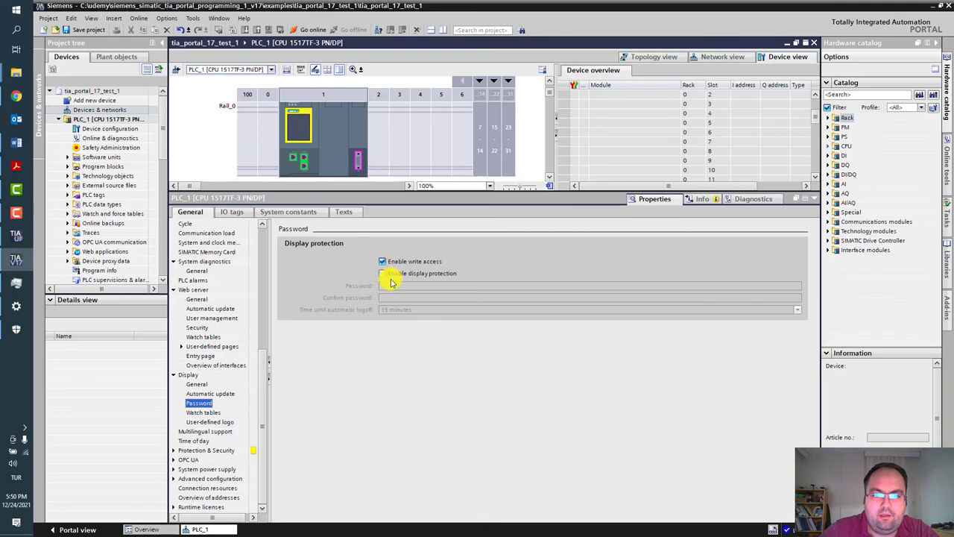
left_click(214, 422)
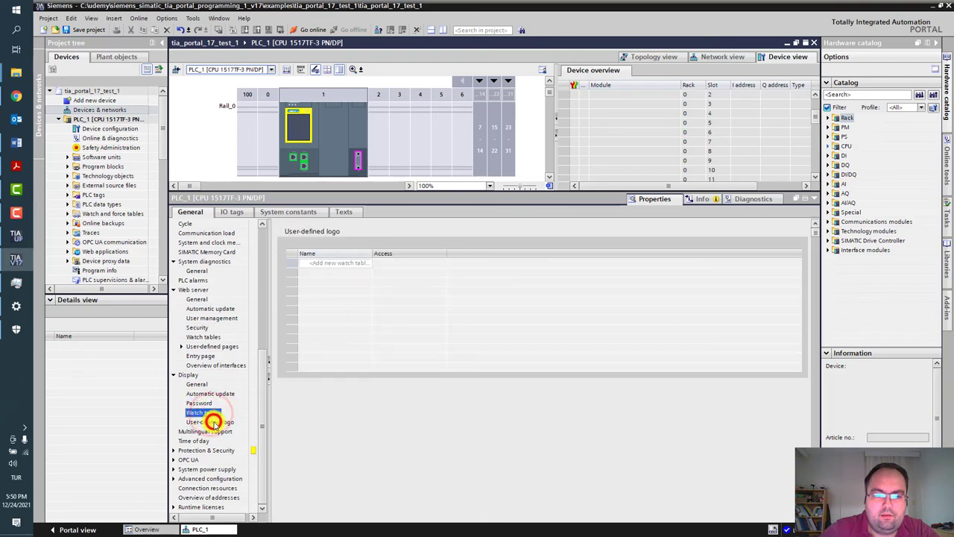
left_click(817, 341)
left_click(196, 431)
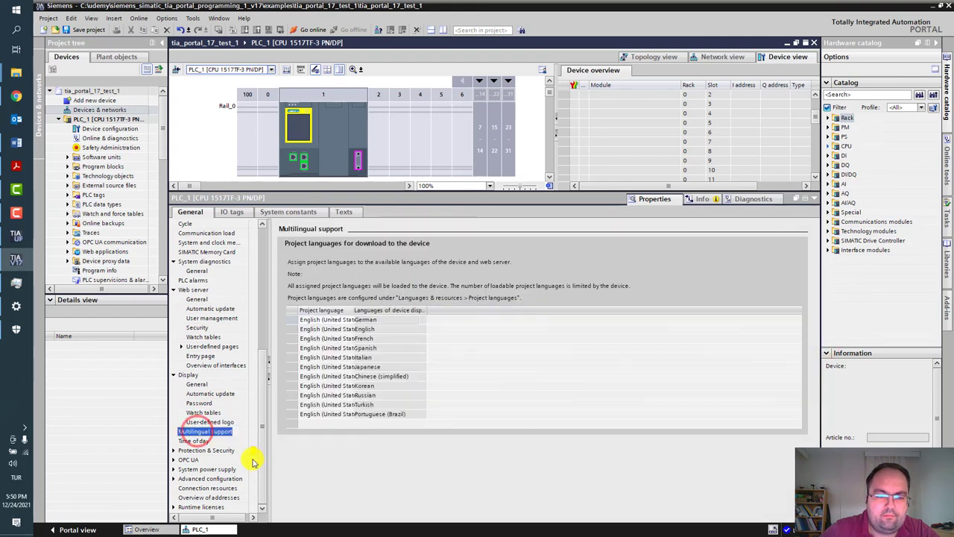
left_click(200, 442)
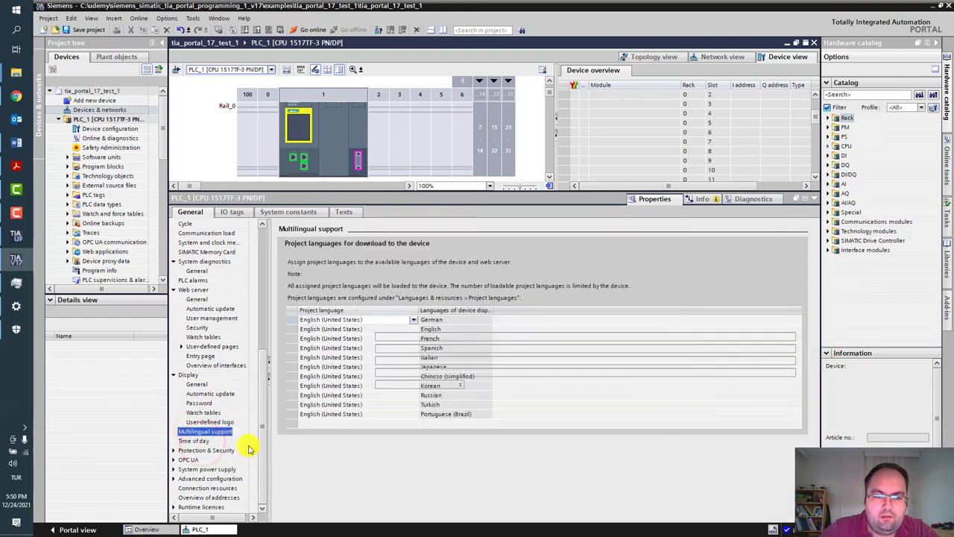
View the settings for protection of the PLC configuration data and the general OPC UA settings
left_click(173, 450)
left_click(204, 460)
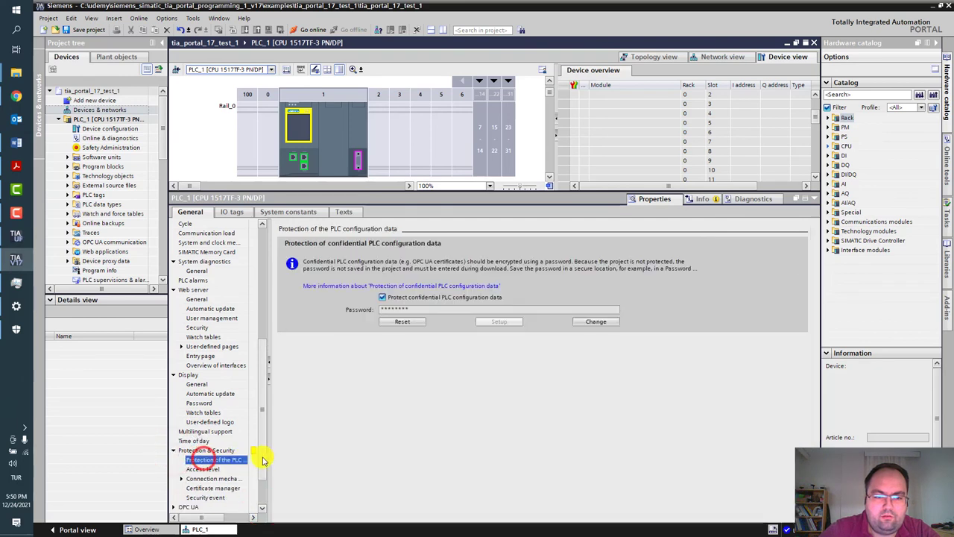
left_click(261, 455)
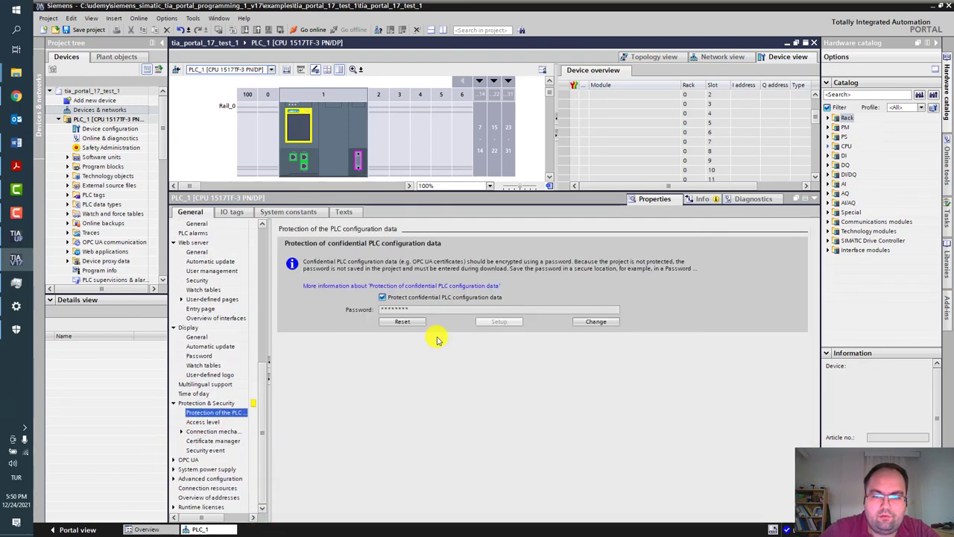
left_click(177, 460)
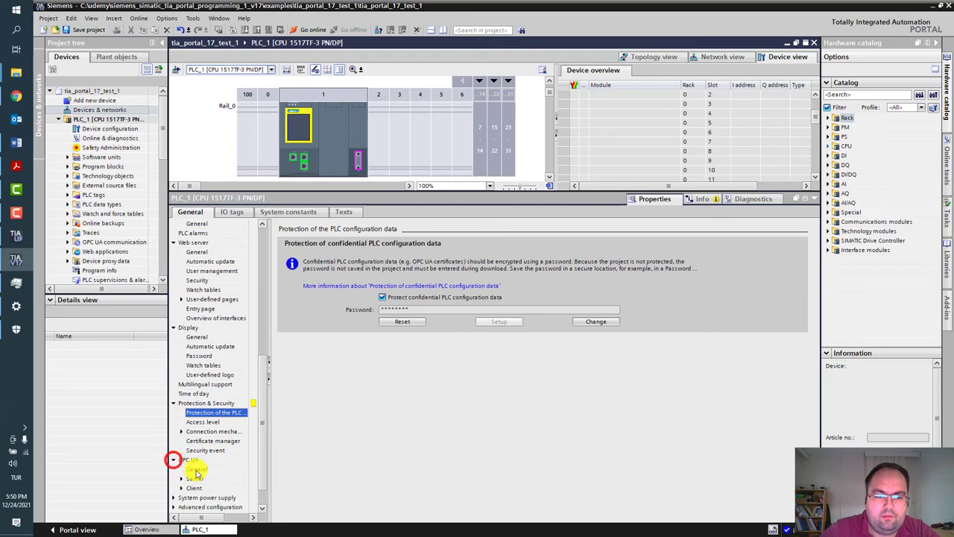
left_click(263, 464)
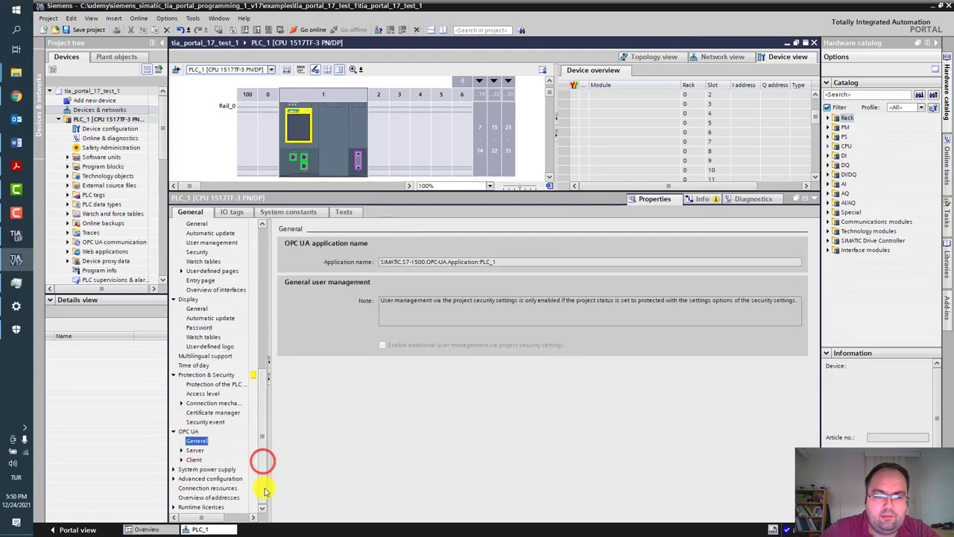
scroll(172, 480, "down", 2)
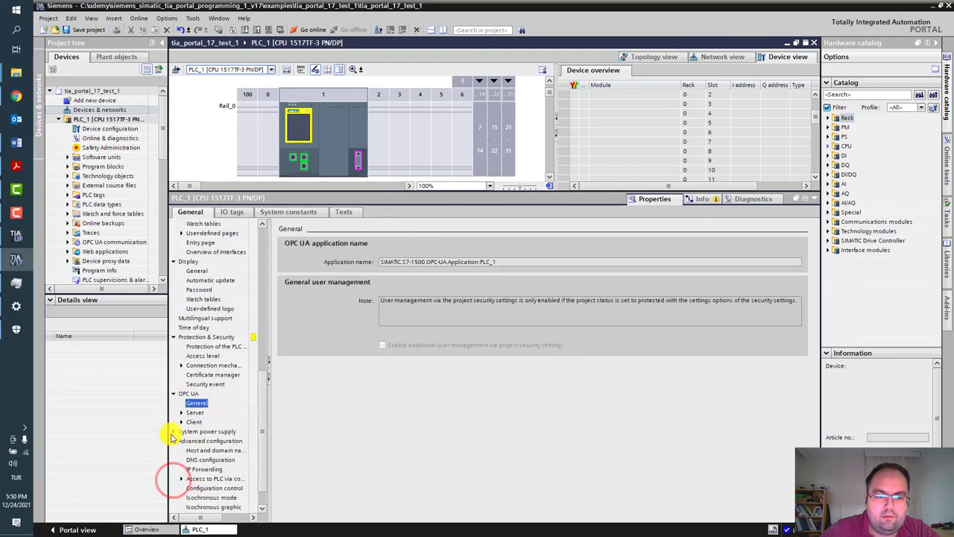
View the System power supply properties and the host and domain name, DNS configuration and IP Forwarding settings under Advanced configuration
left_click(173, 431)
left_click(197, 441)
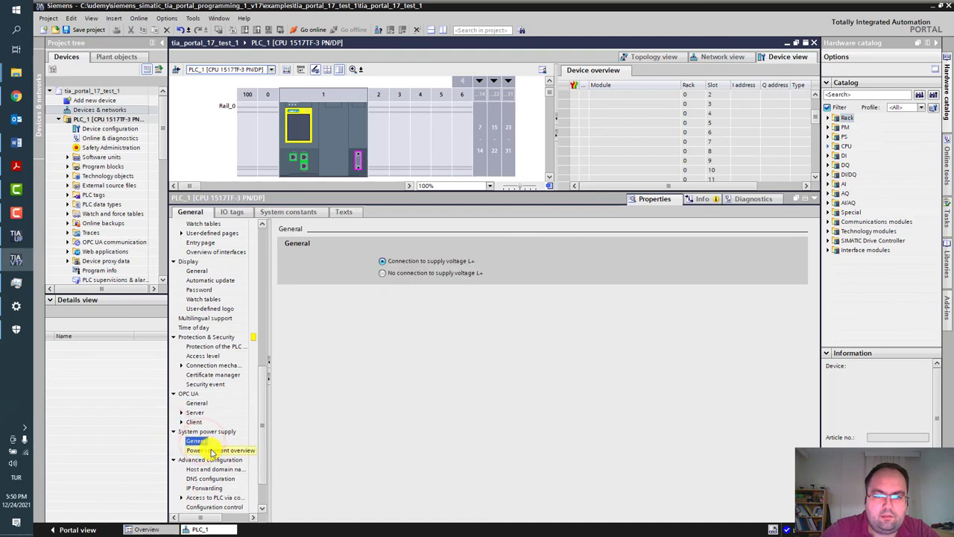
left_click(213, 451)
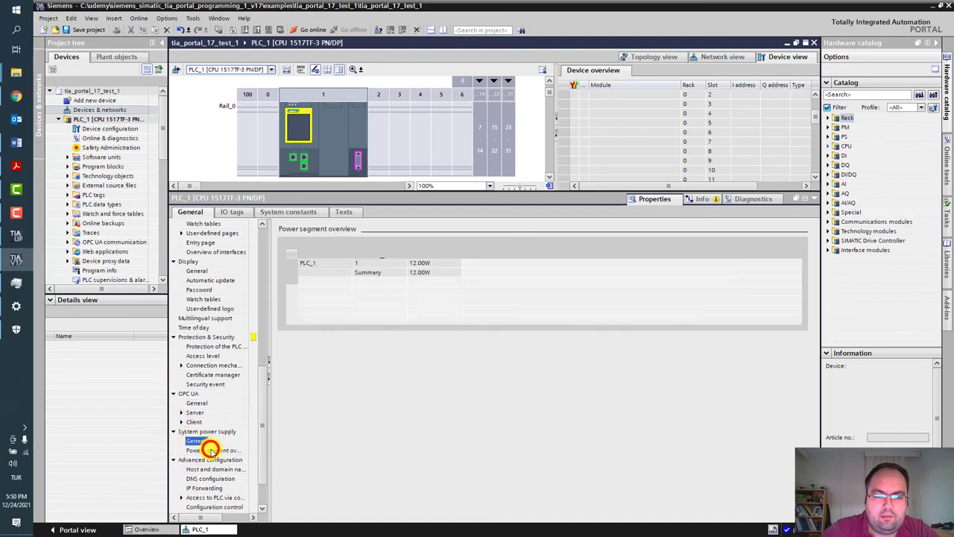
left_click(264, 447)
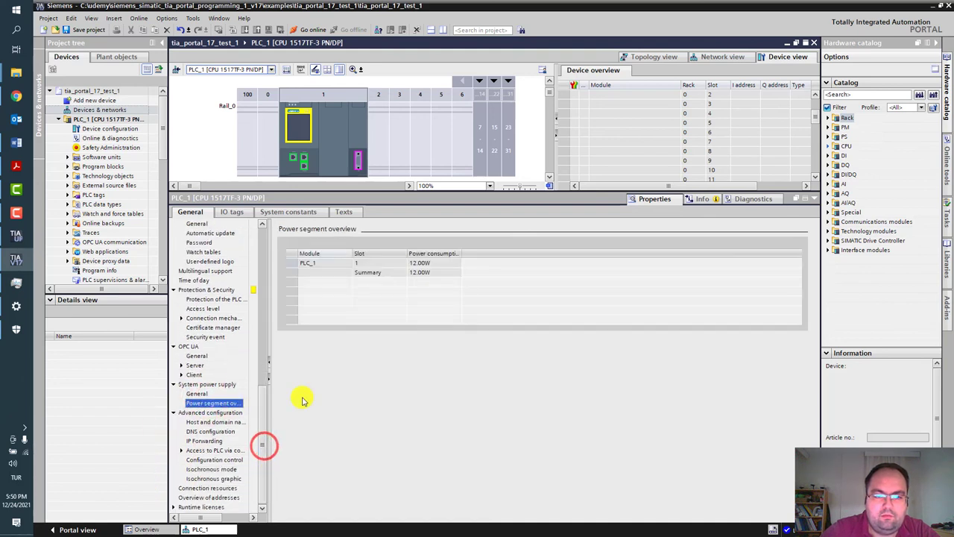
left_click(231, 422)
left_click(214, 431)
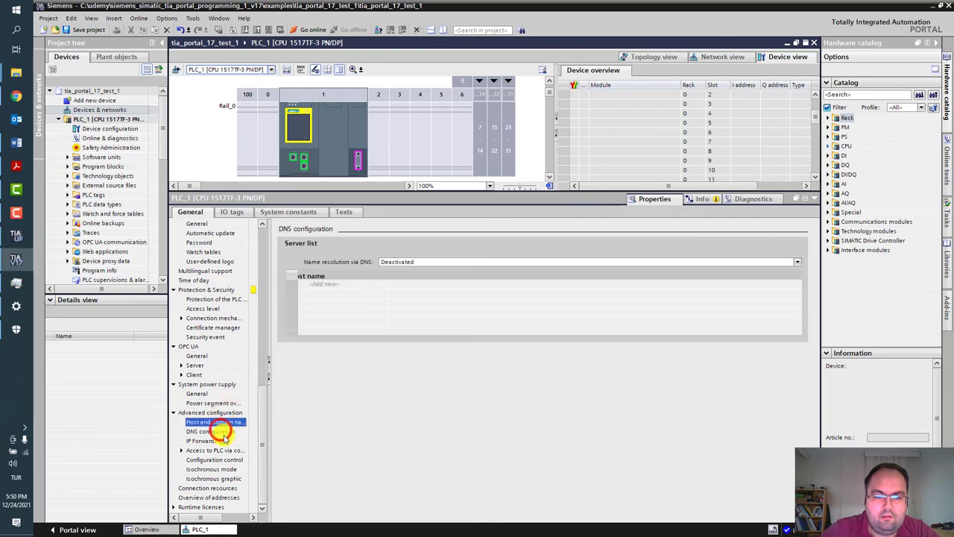
left_click(215, 442)
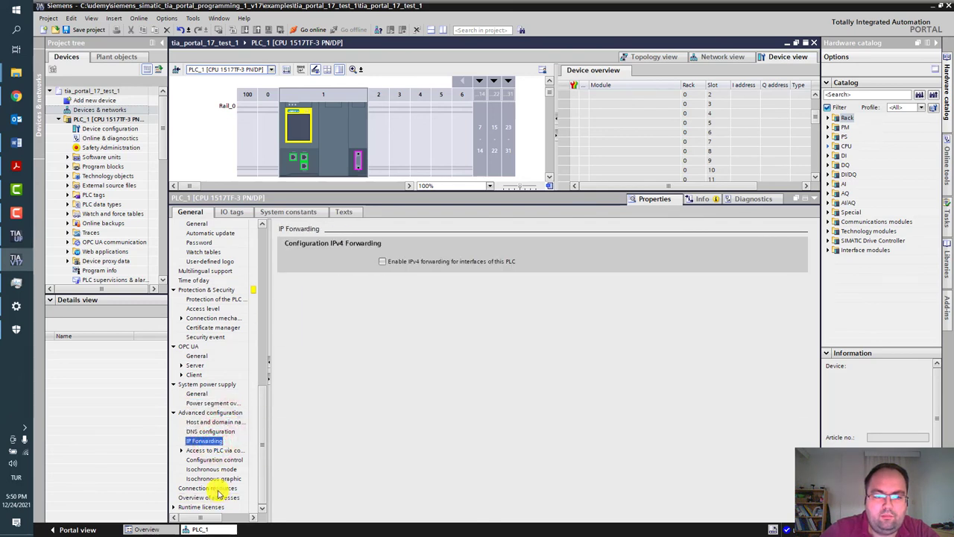
View Connection resources, Overview of addresses and the Runtime licenses for OPC UA, ProDiag, Energy Suite and MAC
left_click(217, 488)
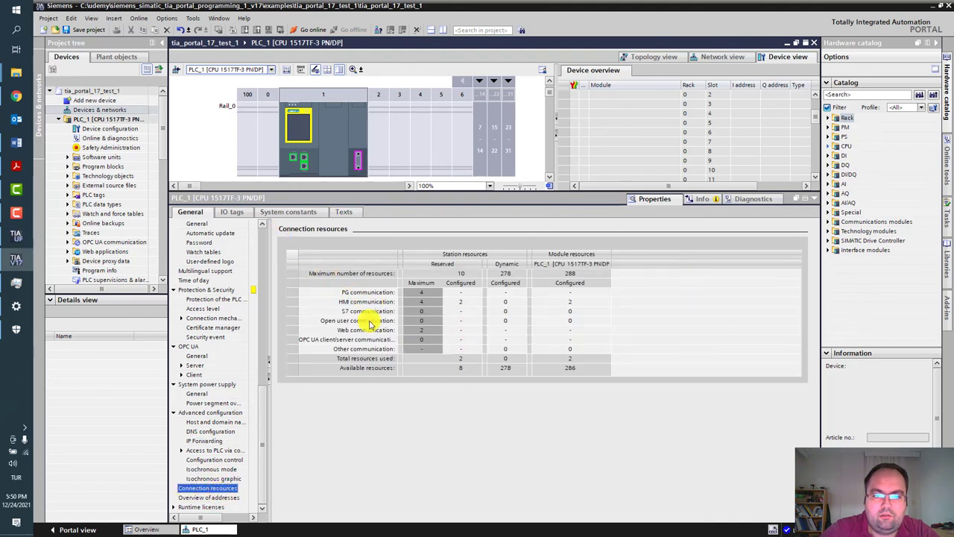
left_click(188, 497)
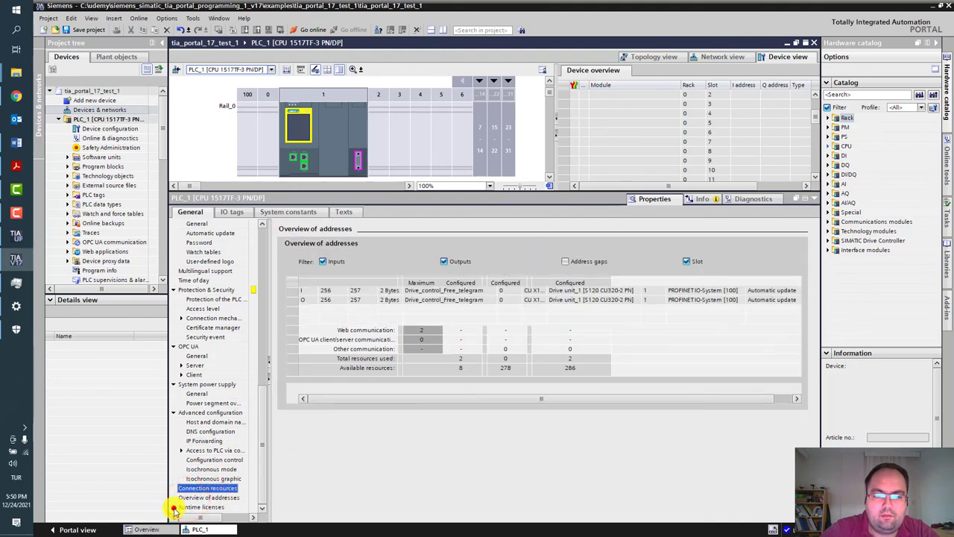
left_click(173, 507)
left_click(198, 481)
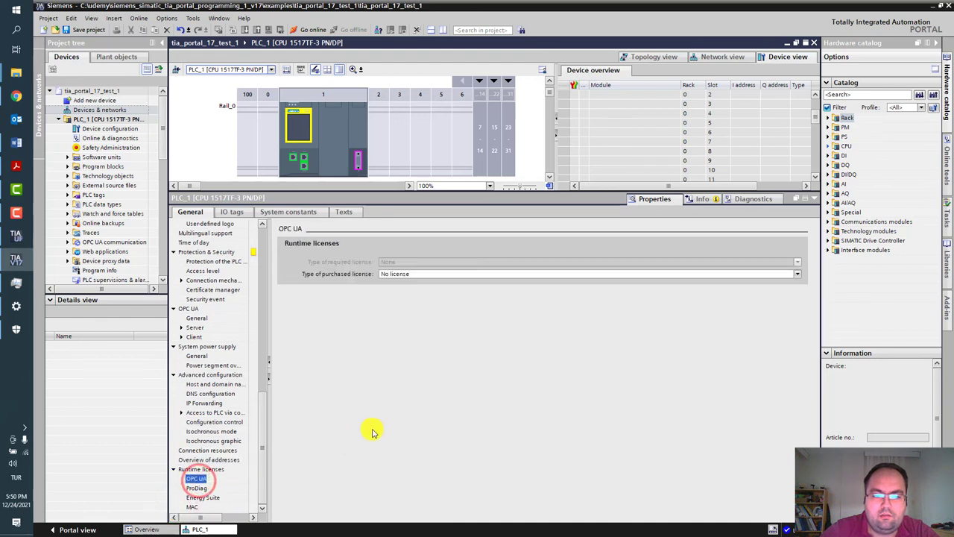
left_click(199, 489)
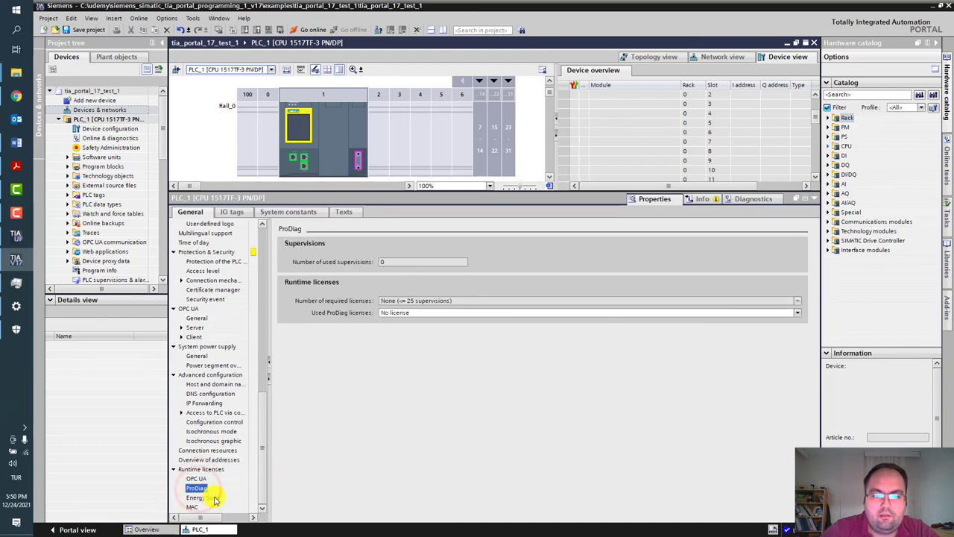
left_click(211, 498)
left_click(193, 506)
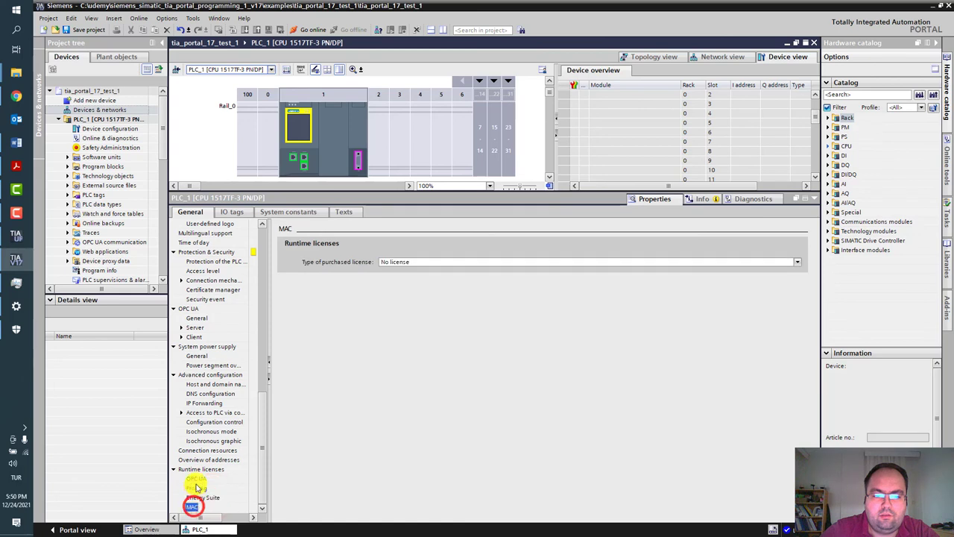
View the purchased license types available for the OPC UA runtime license and keep No license selected
left_click(196, 478)
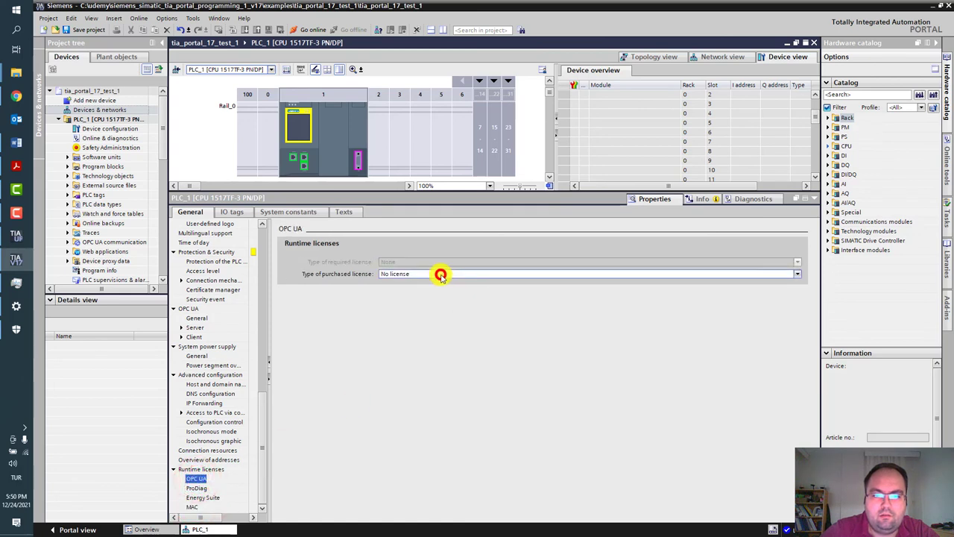
left_click(797, 274)
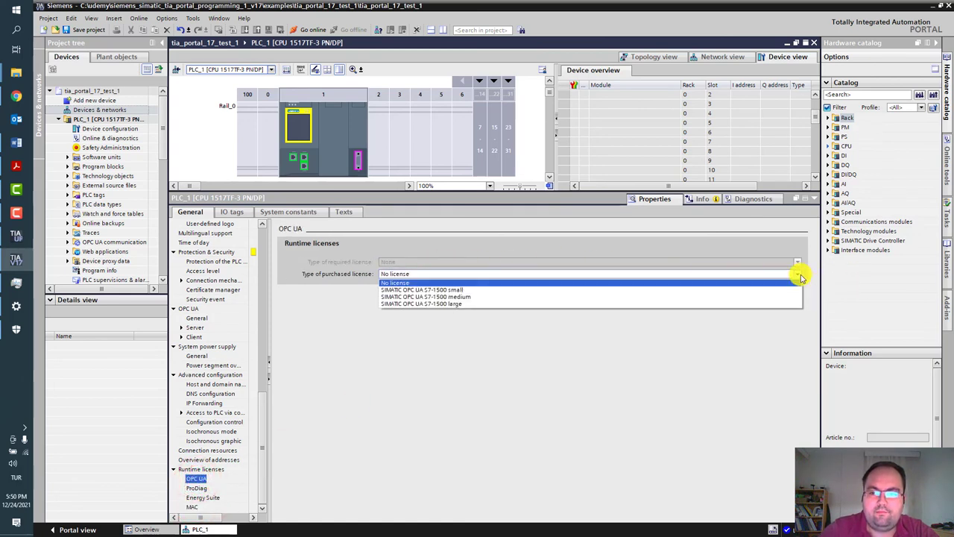
left_click(434, 377)
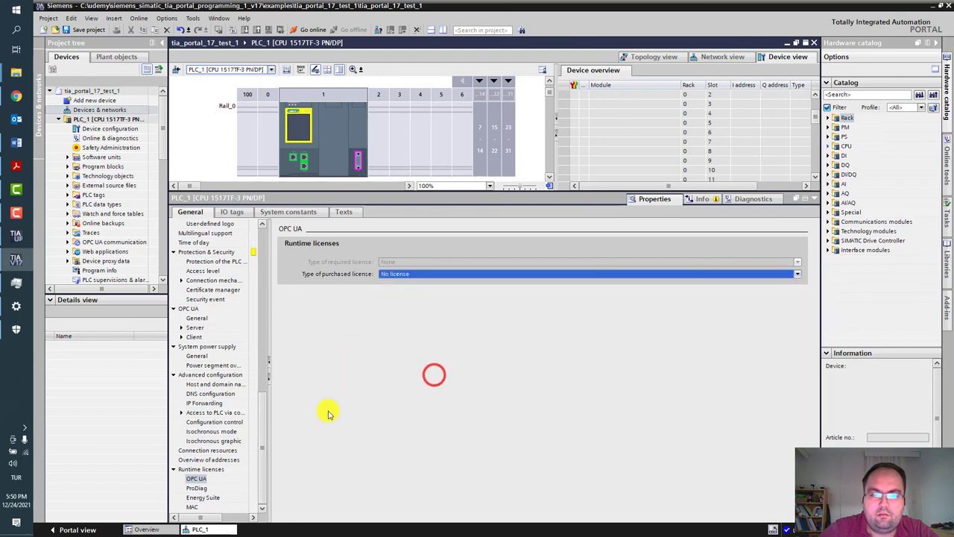
left_click(340, 437)
Save the project and collapse PLC_1's properties area
left_click(174, 468)
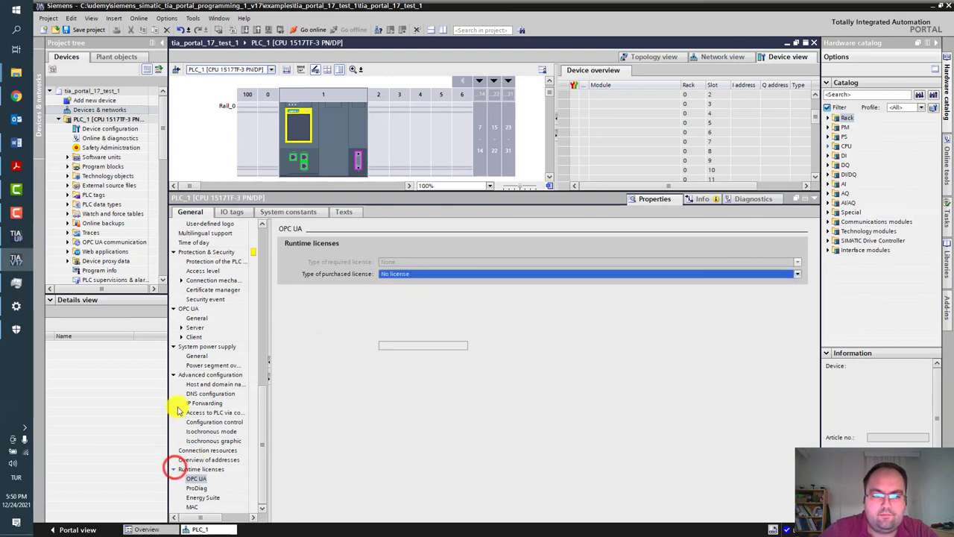
scroll(175, 395, "up", 1)
left_click(179, 375)
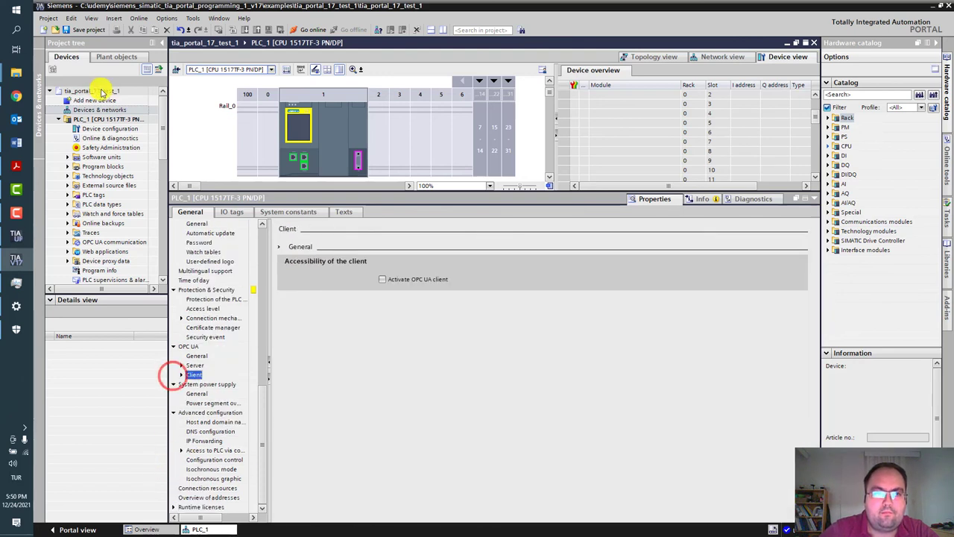
left_click(86, 33)
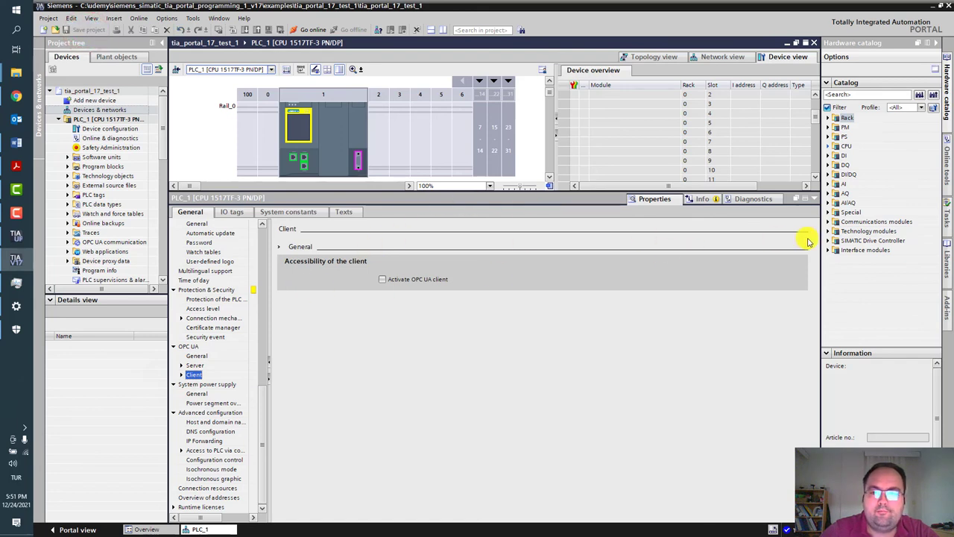
left_click(817, 198)
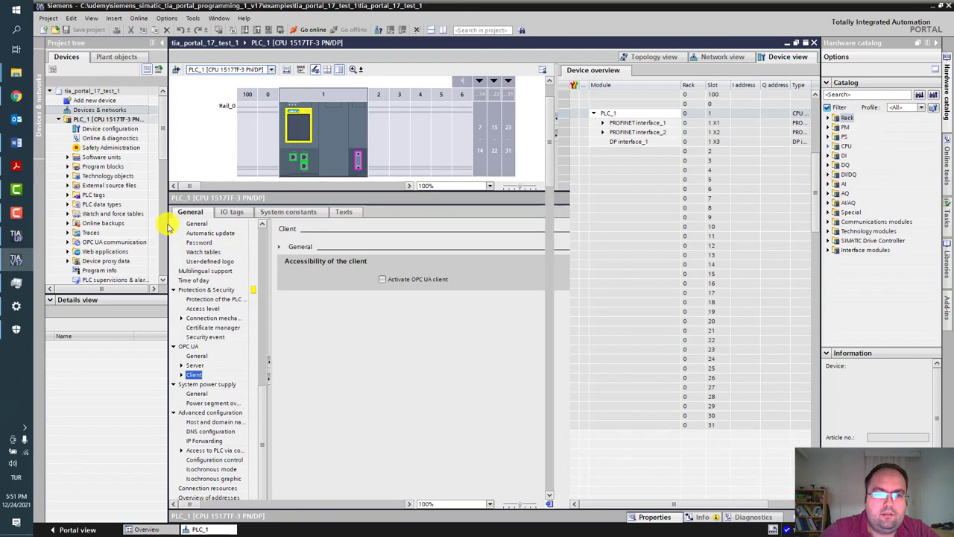
Show HMI_1 [TP1200 Comfort] in the device view and expand the properties area
left_click(271, 69)
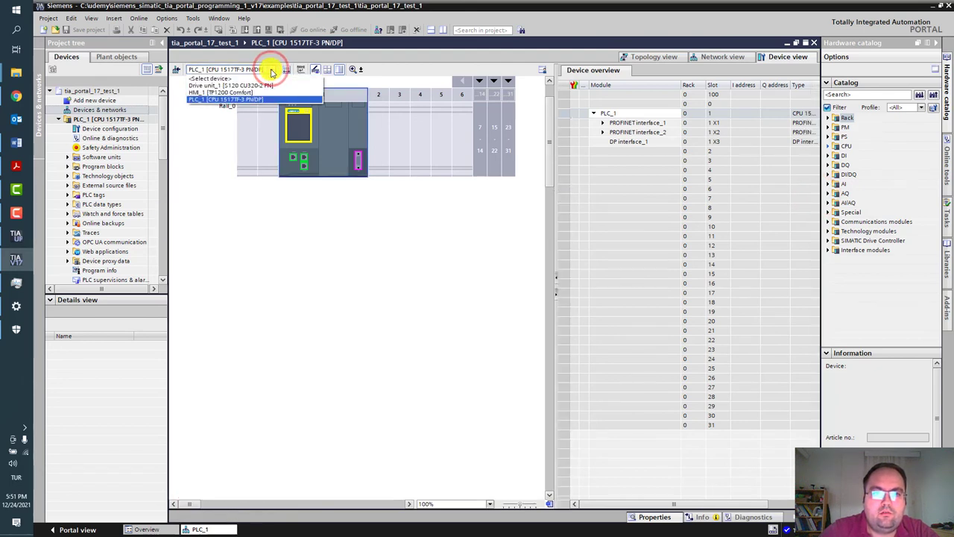
left_click(209, 92)
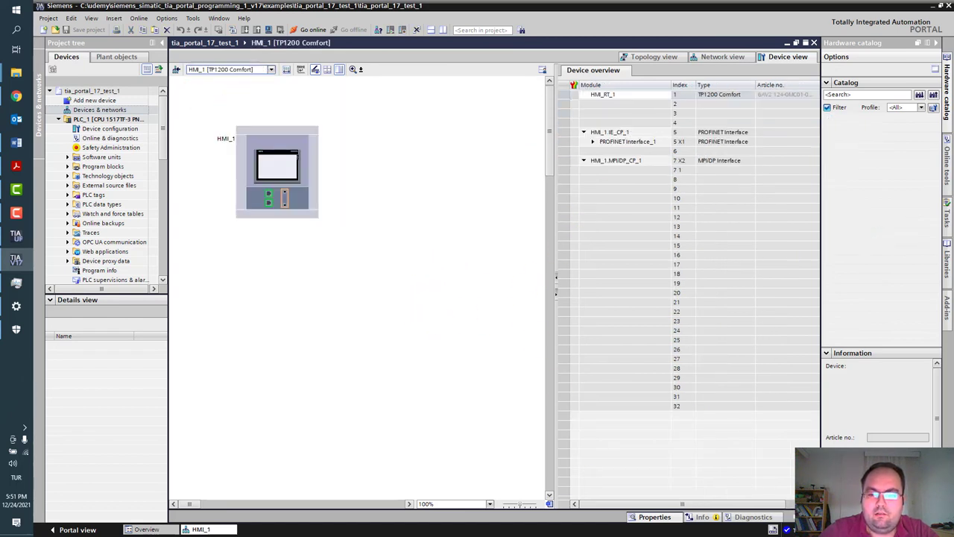
left_click(654, 517)
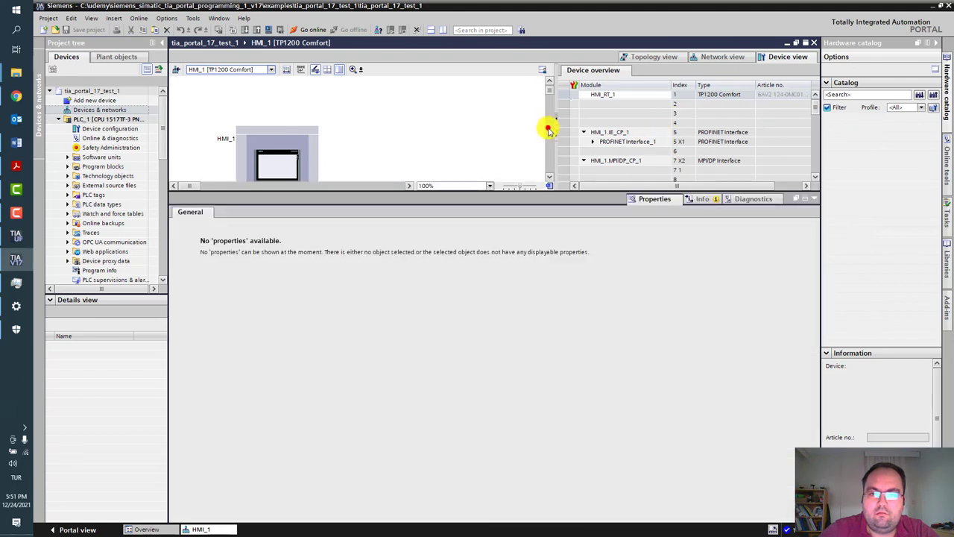
View HMI_1's general, PROFINET Interface [X1] and MPI/DP Interface [X2] properties, expand Advanced options, and show Catalog information
left_click(548, 129)
left_click(340, 142)
left_click(253, 93)
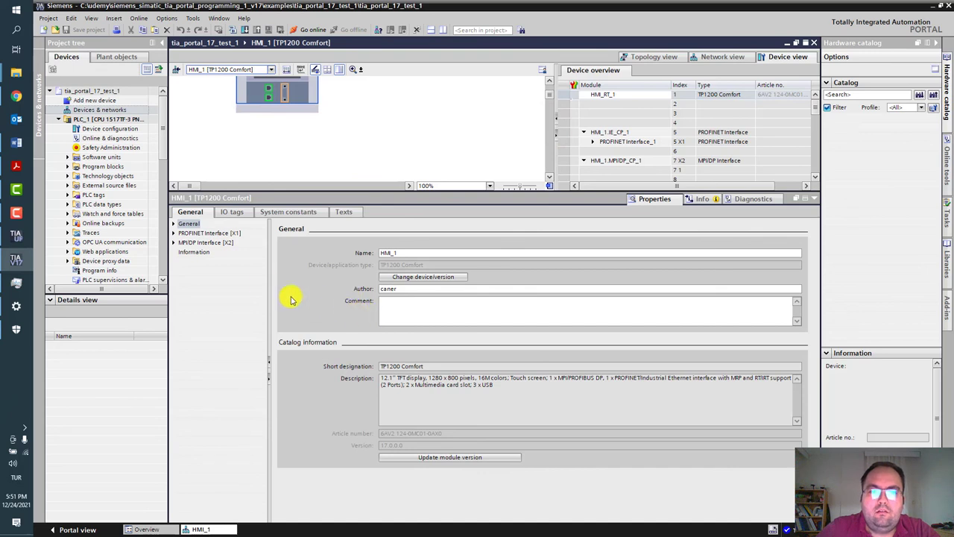
left_click(173, 243)
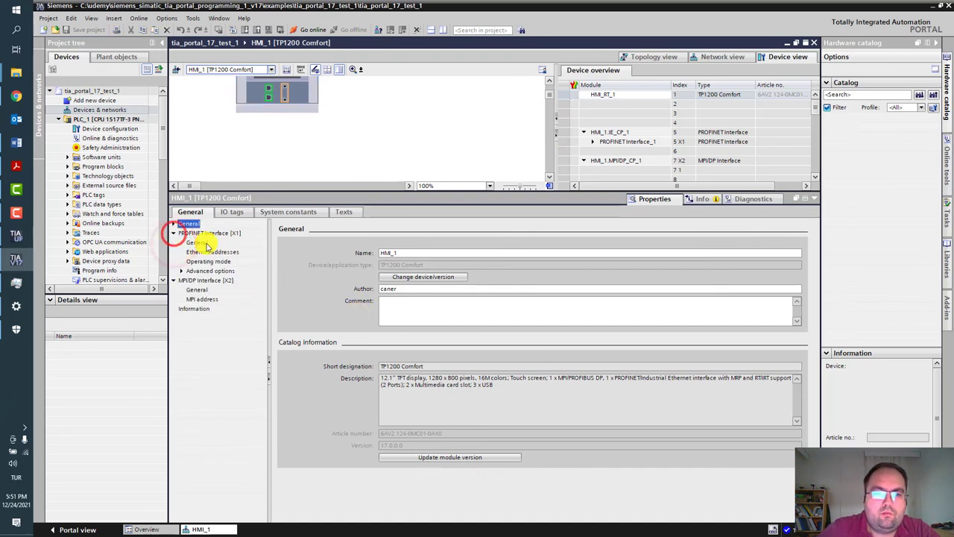
left_click(201, 244)
left_click(181, 271)
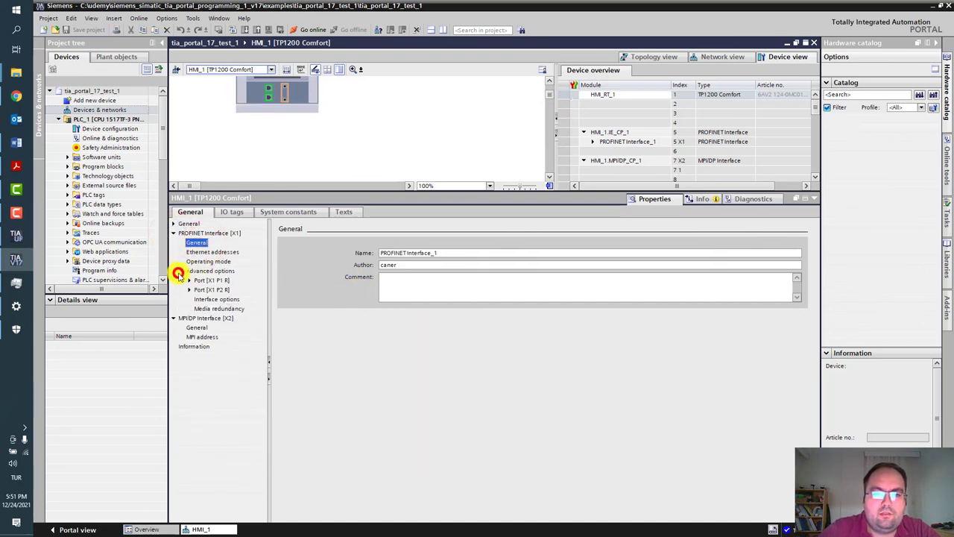
left_click(196, 328)
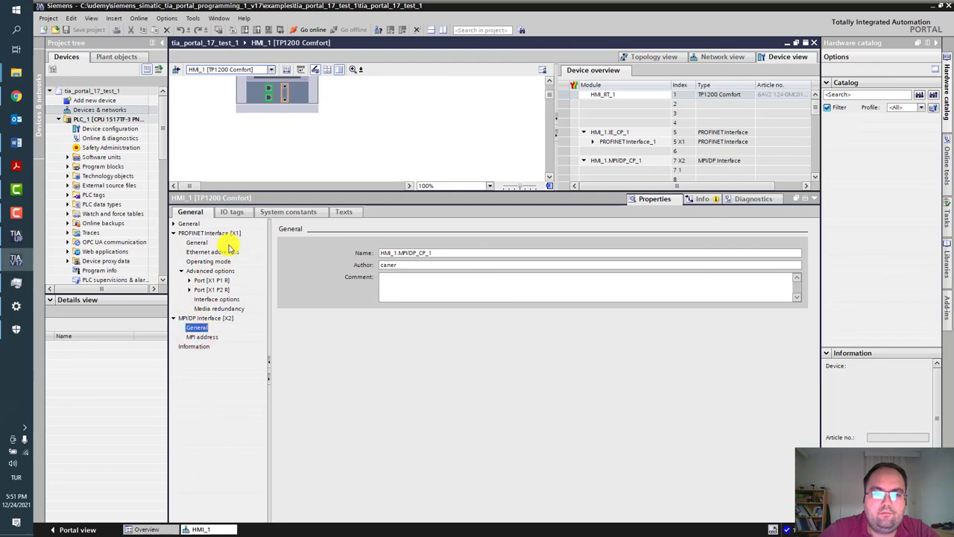
left_click(174, 223)
left_click(208, 232)
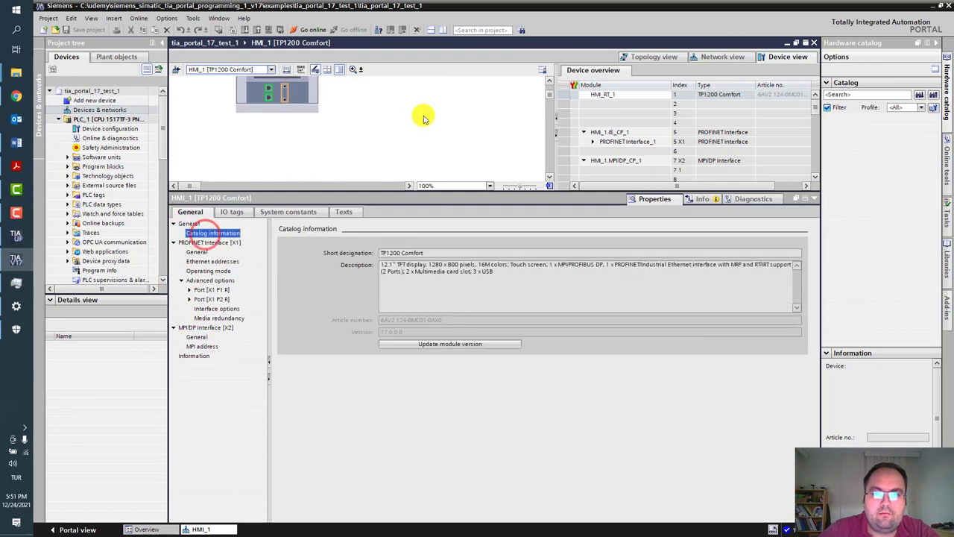
left_click(423, 116)
Show Drive unit_1 [S120 CU320-2 PN] in the device view, enlarge the graphic area and look over the drive's component slots
left_click(271, 69)
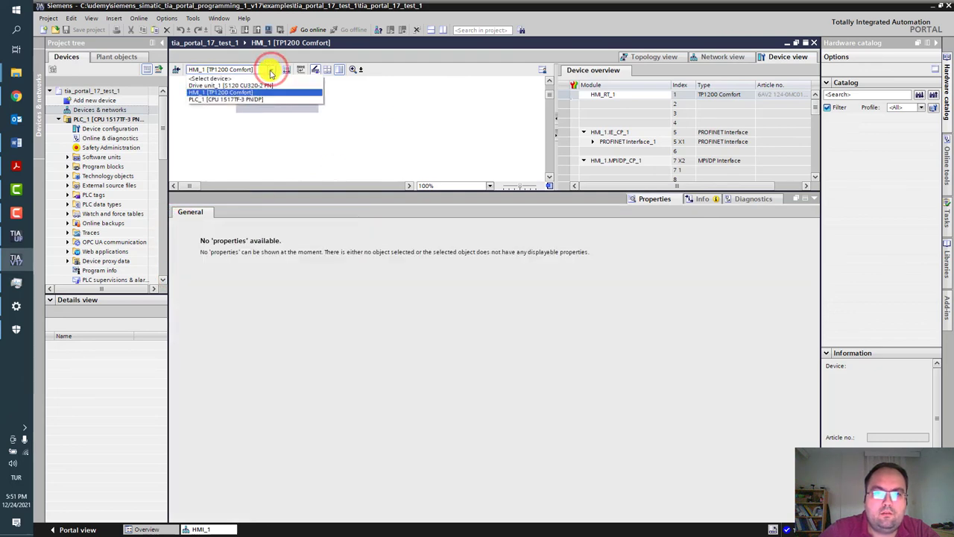
left_click(220, 85)
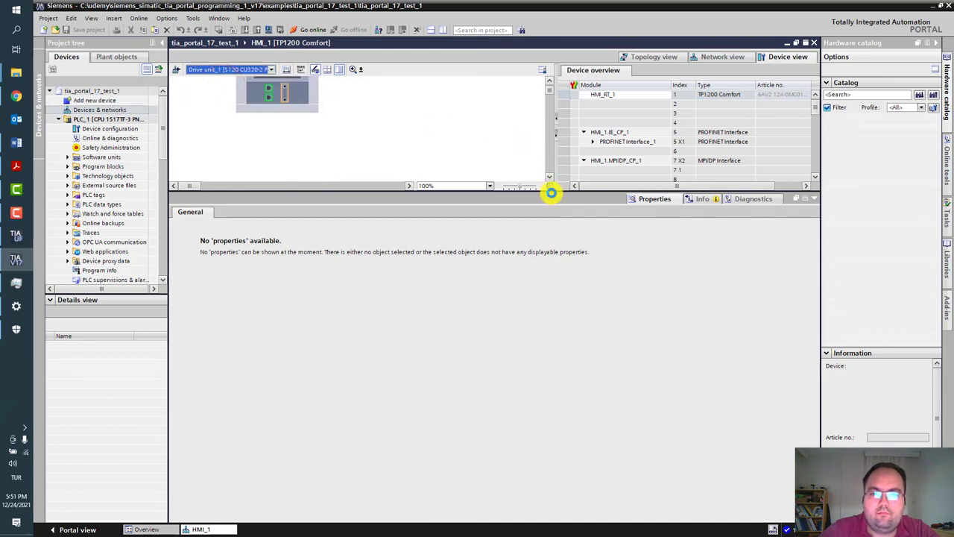
left_click(550, 188)
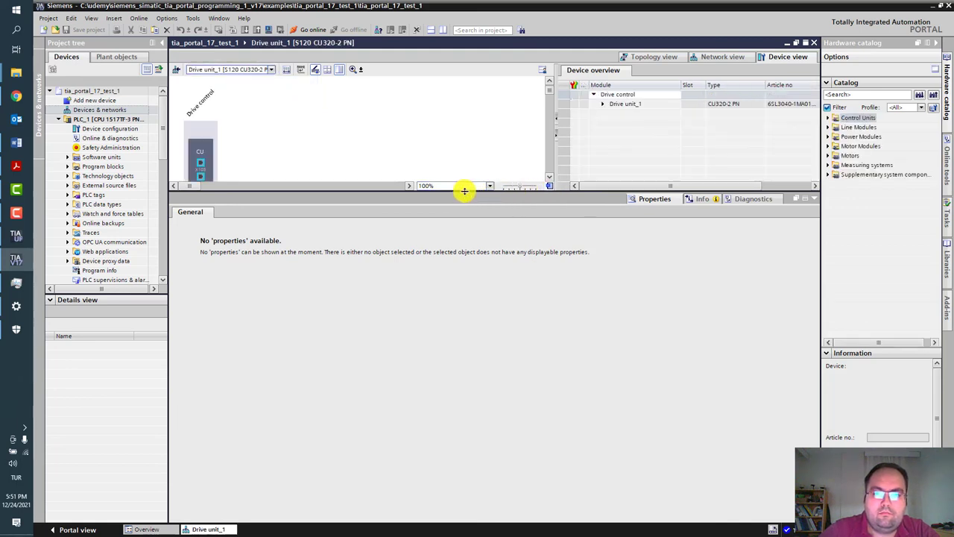
left_click_drag(464, 191, 477, 273)
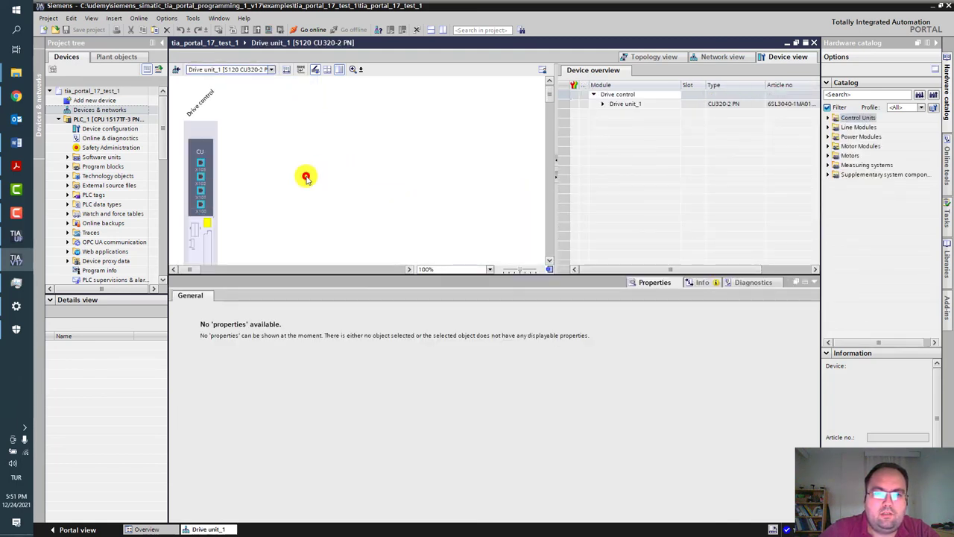
scroll(306, 178, "down", 2)
scroll(271, 216, "up", 3)
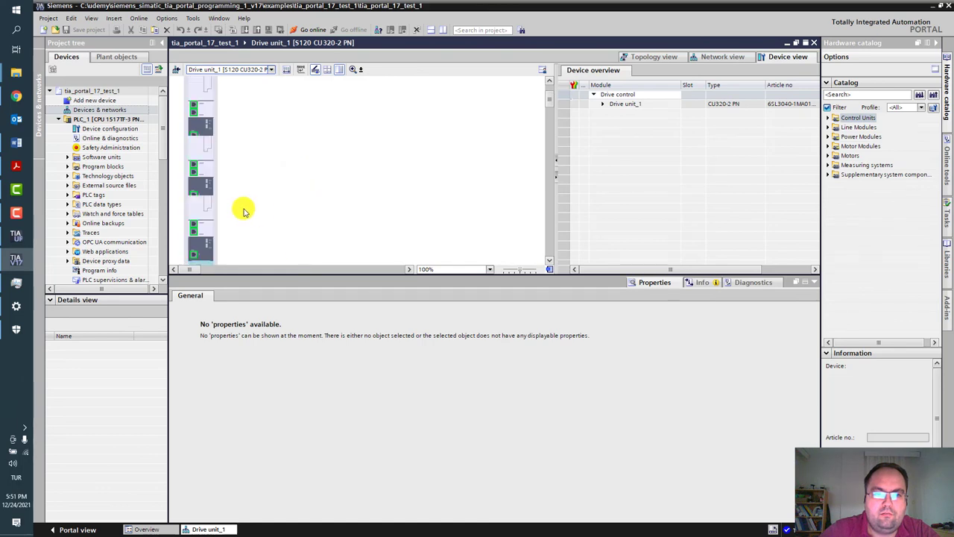
left_click(255, 185)
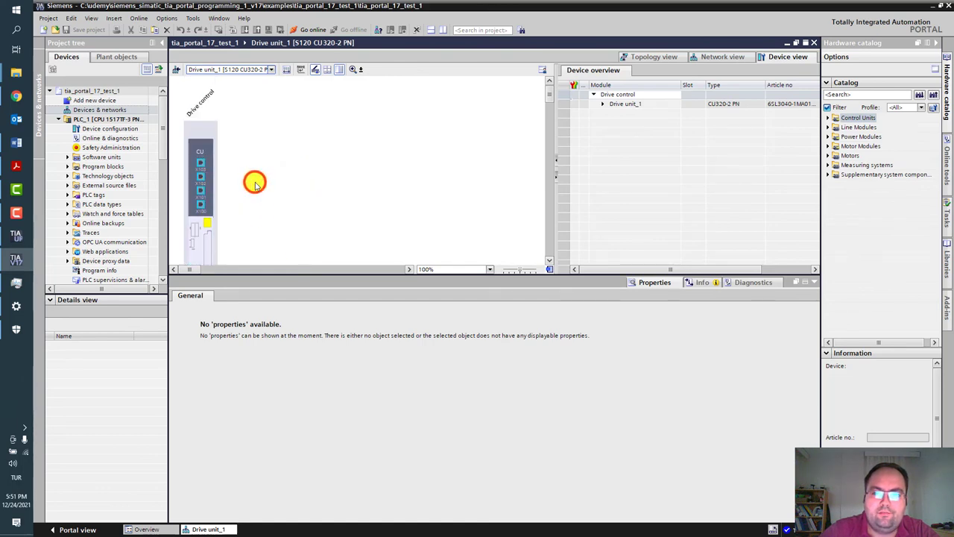
scroll(254, 183, "down", 3)
Expand all main drive component folders in the hardware catalog, from Supplementary system components up to Control Units, and widen the catalog
left_click(828, 175)
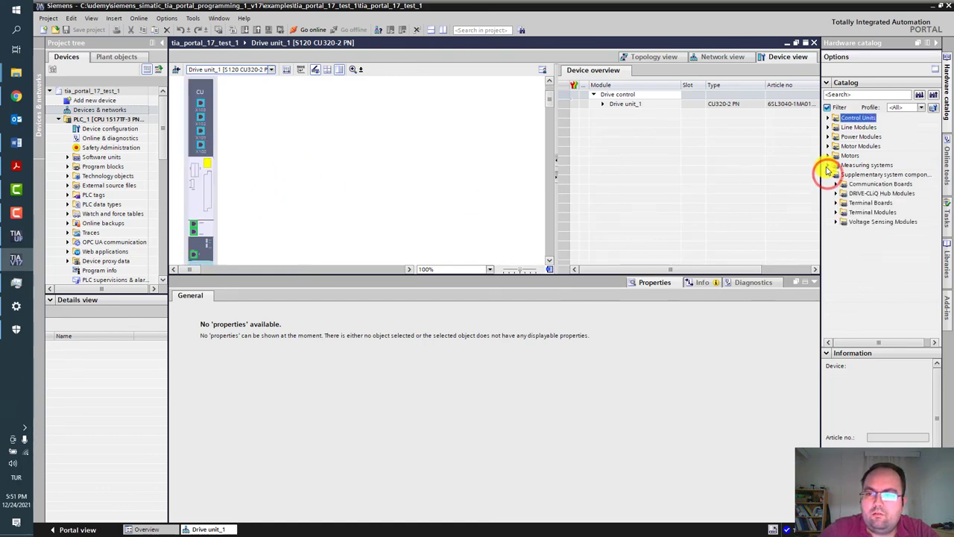
left_click(827, 165)
left_click(827, 155)
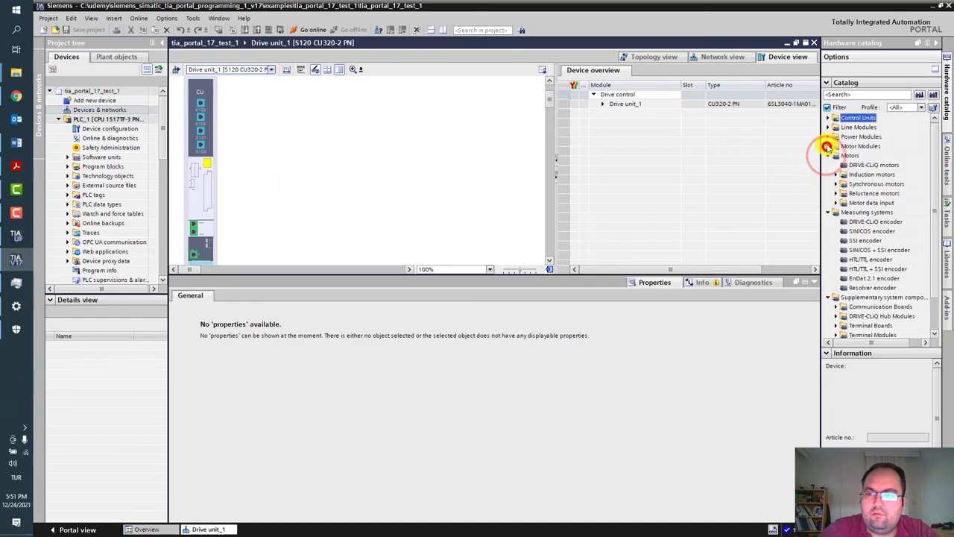
left_click(827, 146)
left_click(824, 136)
left_click_drag(823, 131, 758, 145)
left_click(767, 127)
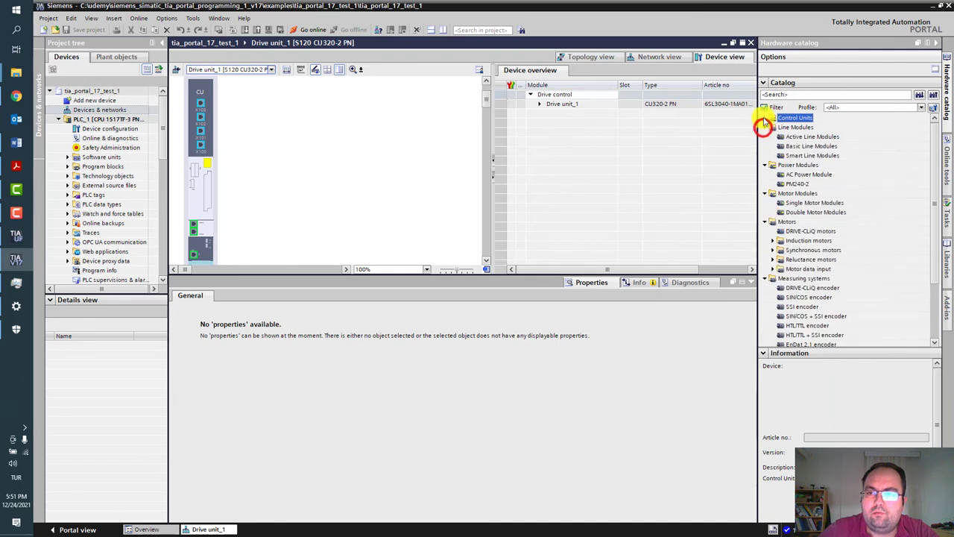
left_click(765, 117)
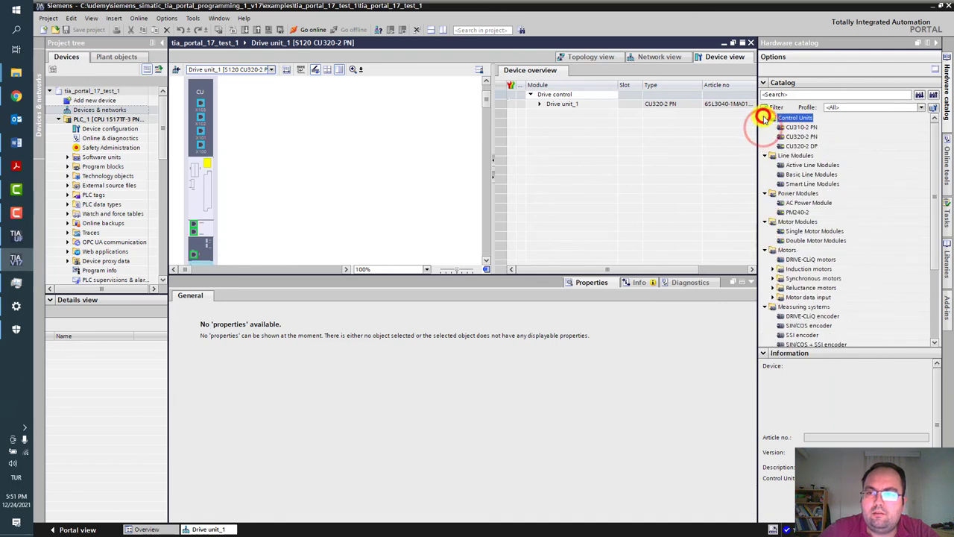
Look through the Line Modules and Motor Modules groups and expand Terminal Modules and Terminal Boards under Supplementary system components
left_click(801, 155)
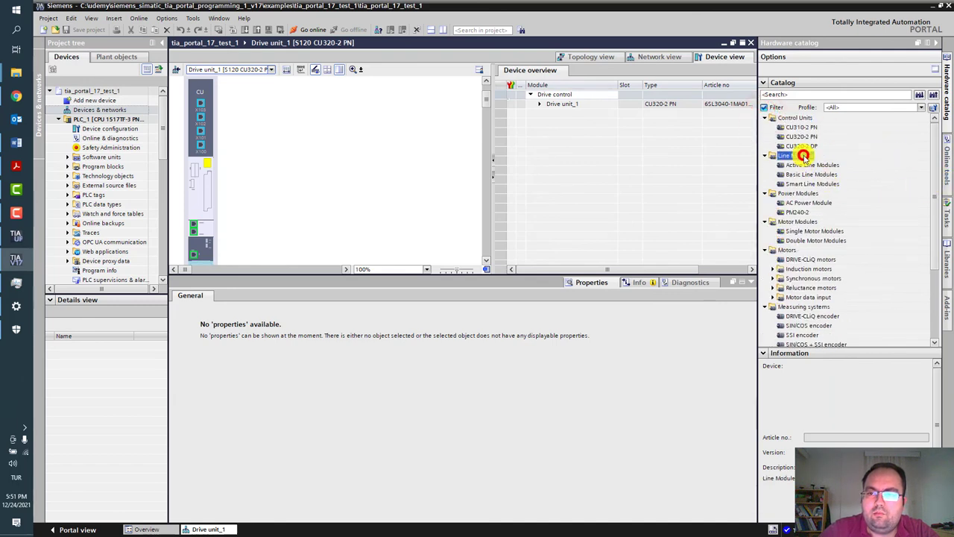
left_click(814, 221)
left_click_drag(934, 258, 939, 335)
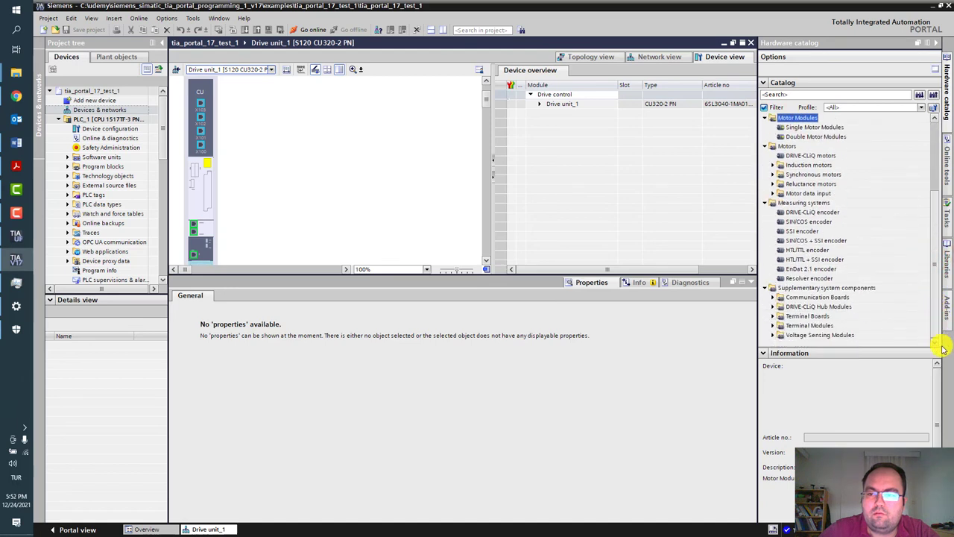
left_click(773, 325)
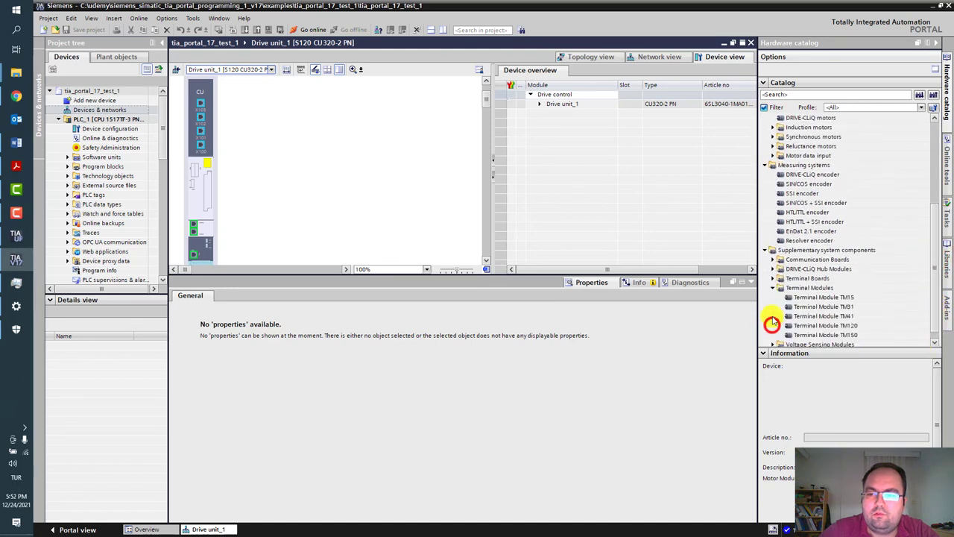
left_click(773, 272)
scroll(842, 292, "up", 6)
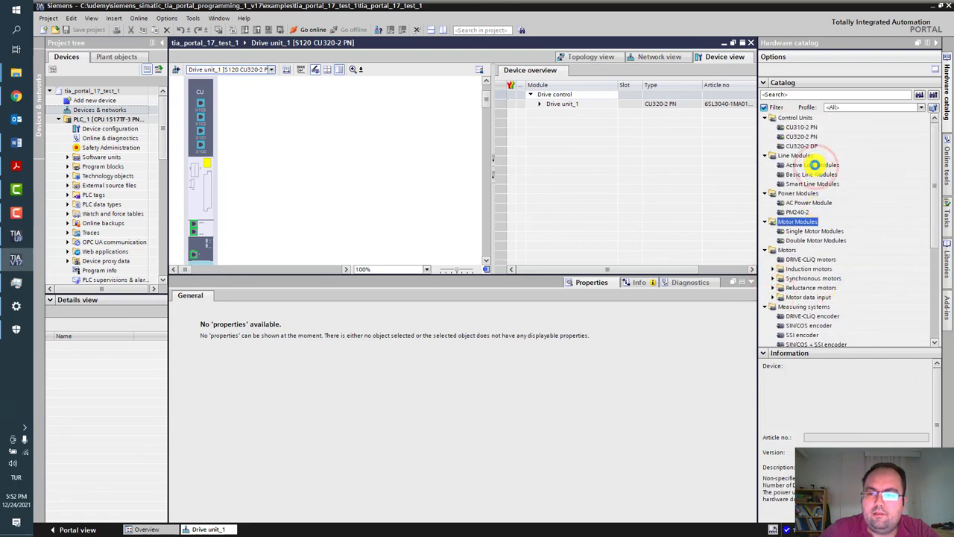
View the catalog information for Active Line Modules, Single Motor Modules, SSI encoder and Terminal Module TM41
left_click(819, 165)
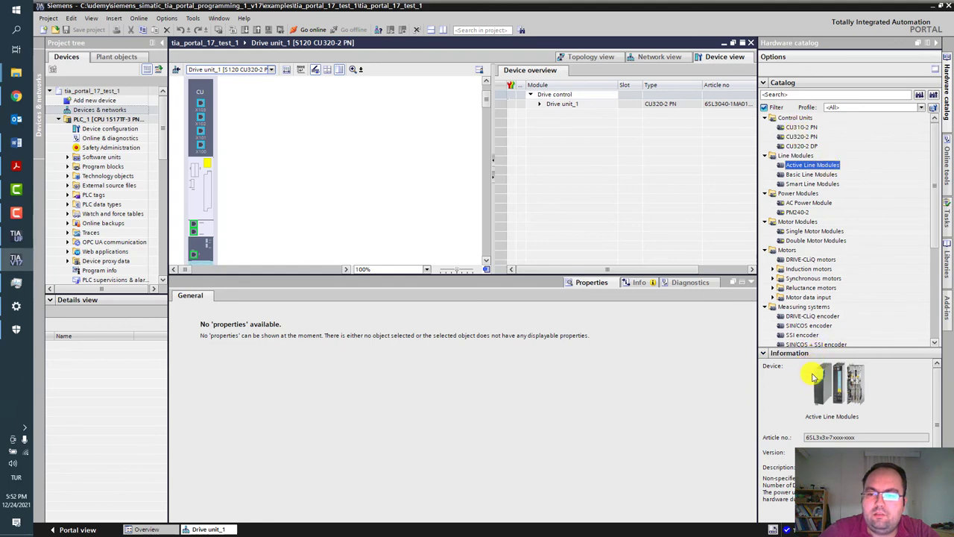
left_click(836, 237)
left_click(835, 231)
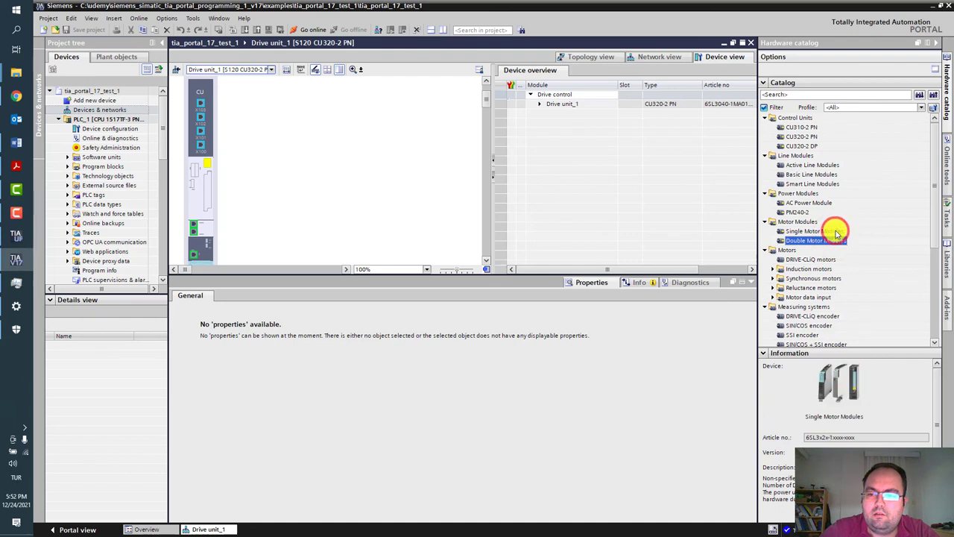
scroll(830, 273, "down", 5)
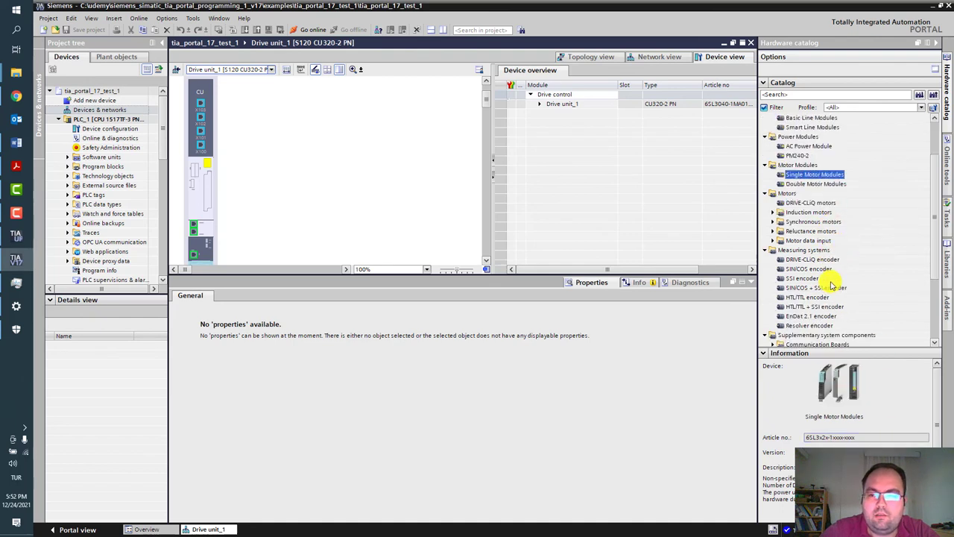
left_click(800, 193)
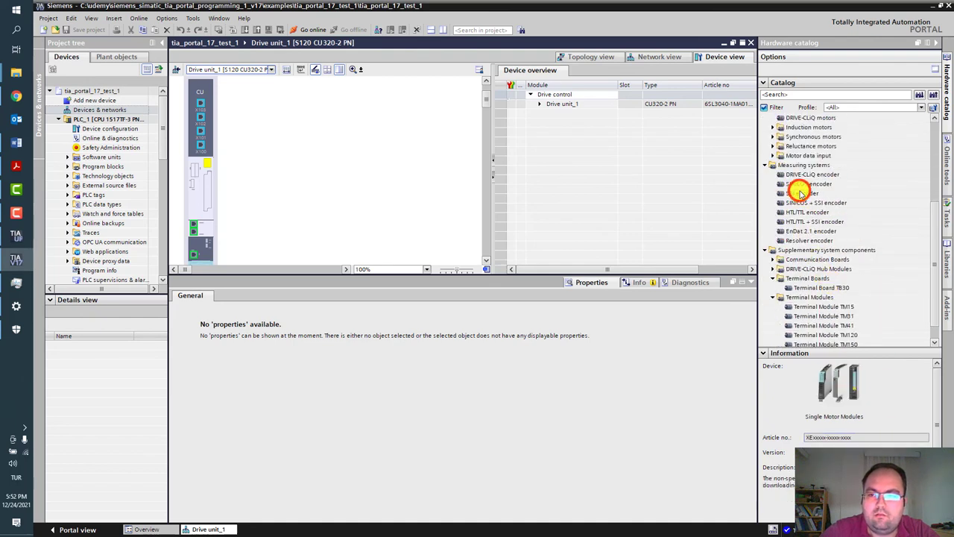
scroll(835, 312, "down", 1)
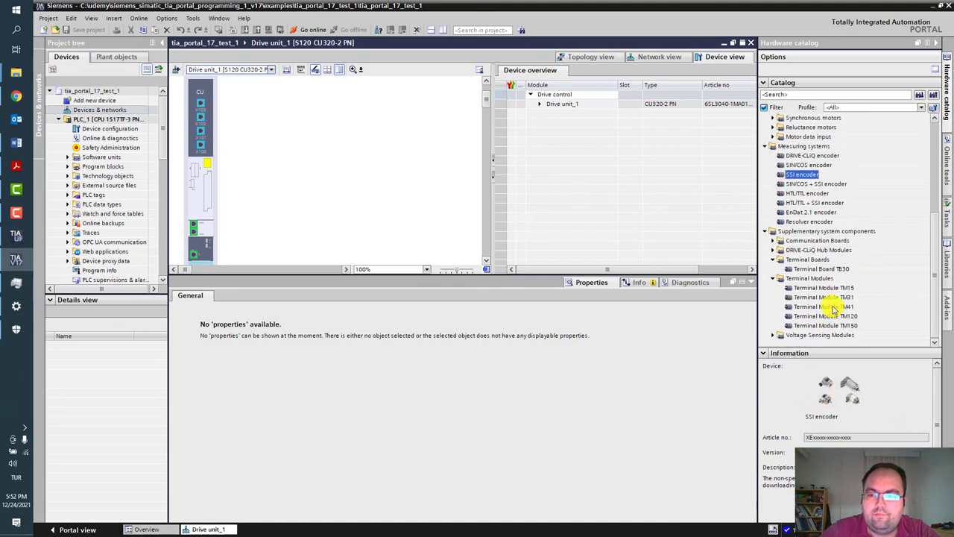
left_click(832, 306)
left_click(404, 201)
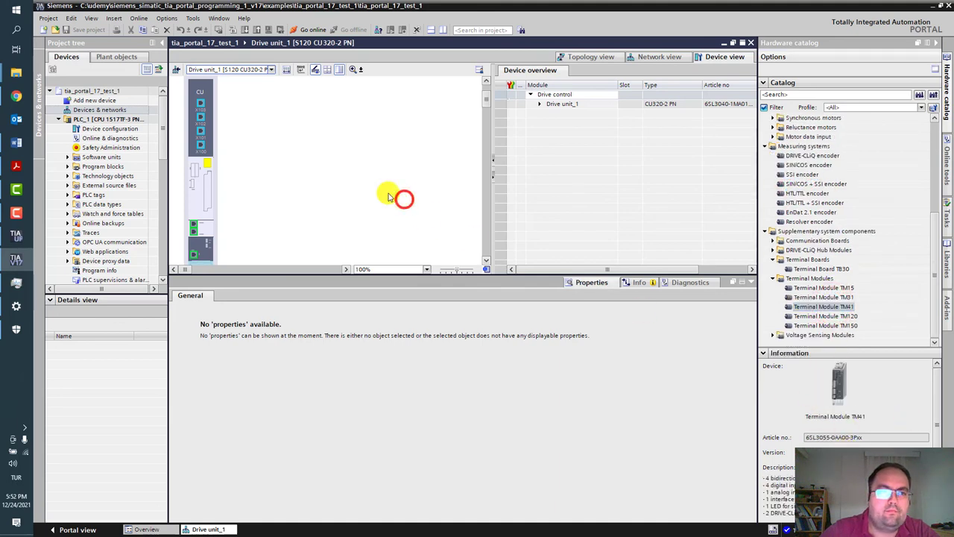
Return to the network view and expand Other field devices and Field devices in the hardware catalog
left_click(122, 109)
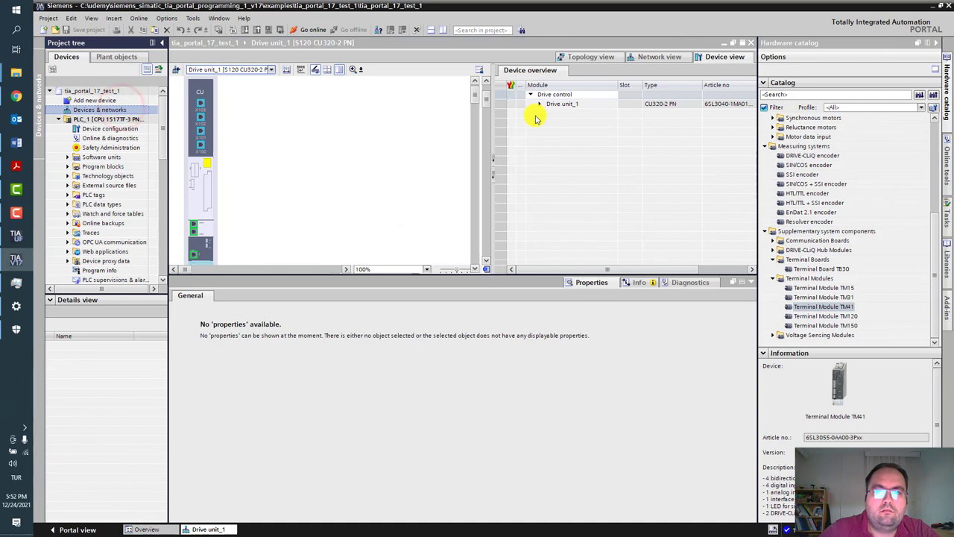
left_click(658, 58)
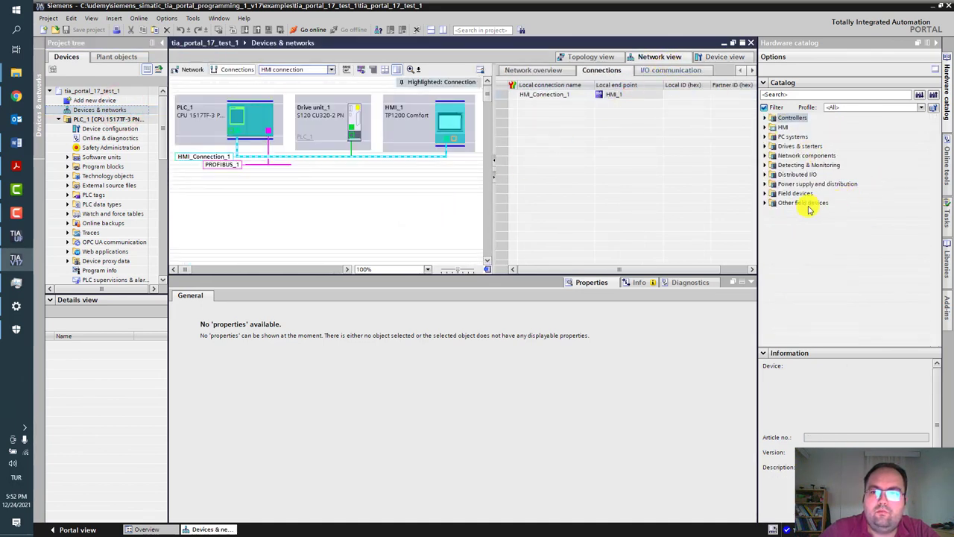
left_click(766, 203)
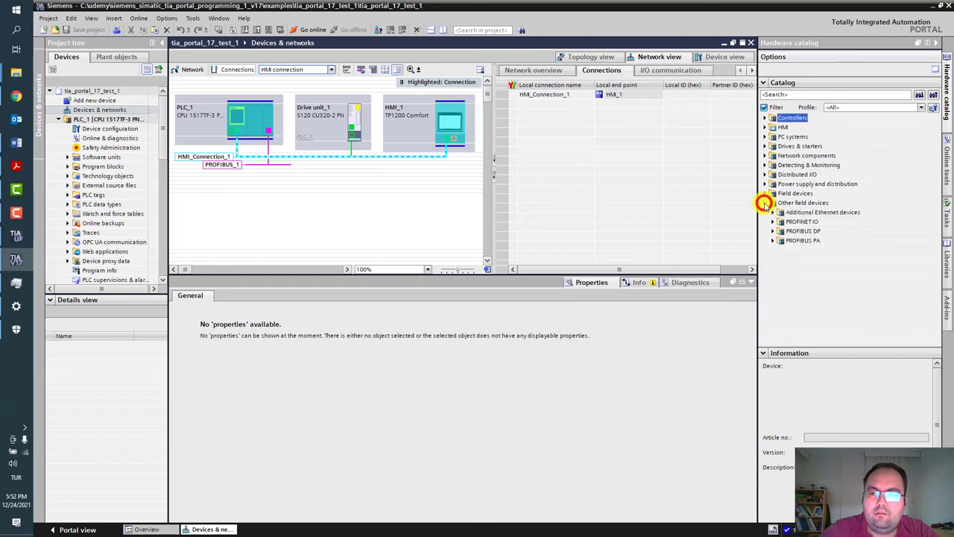
left_click(767, 193)
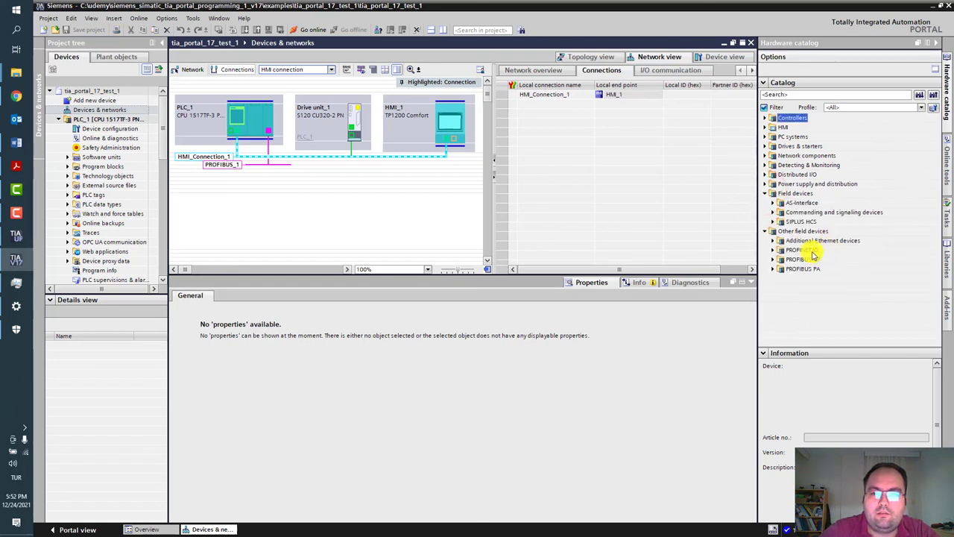
Expand Distributed I/O > ET 200SP > Interface modules > PROFINET > IM 155-6 PN HF in the hardware catalog, including the Communications modules group
left_click(766, 175)
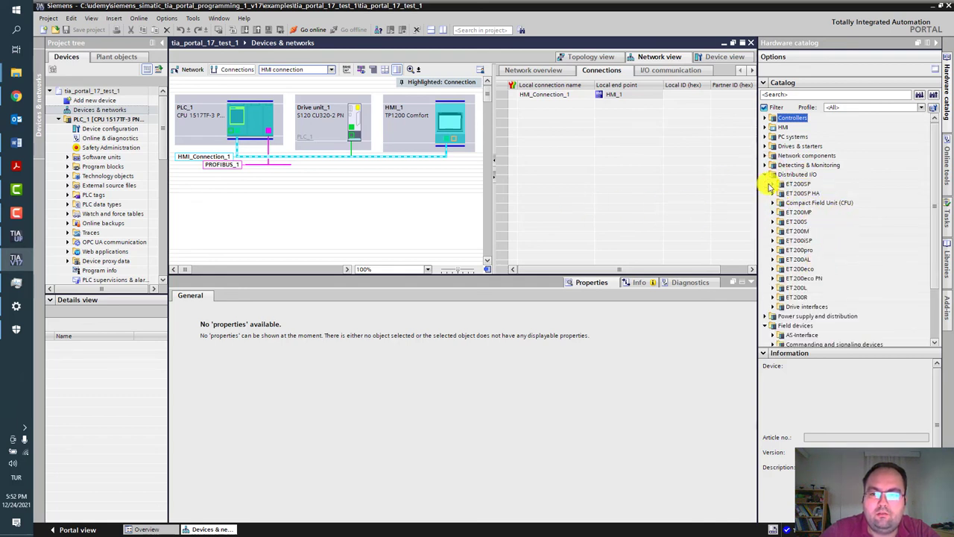
left_click(773, 184)
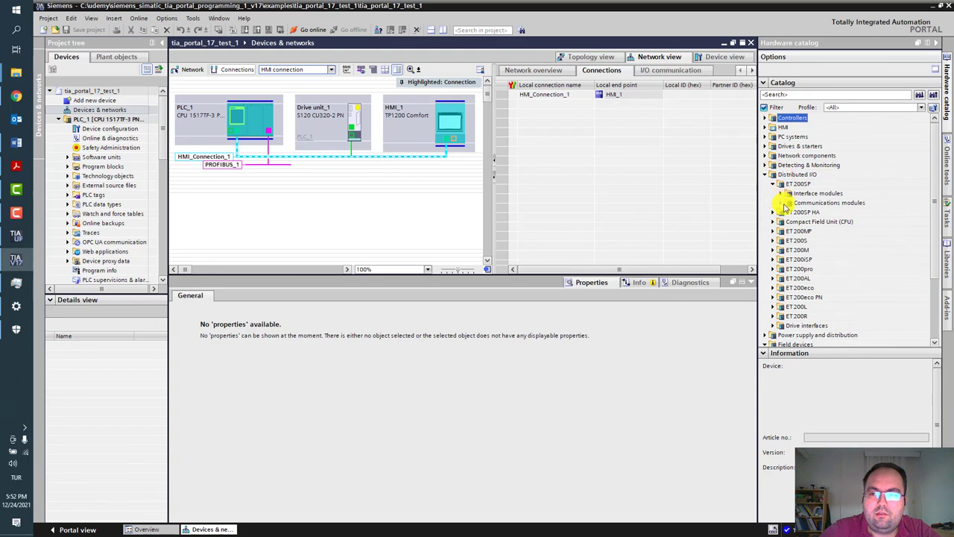
left_click(787, 203)
left_click(788, 193)
left_click(788, 203)
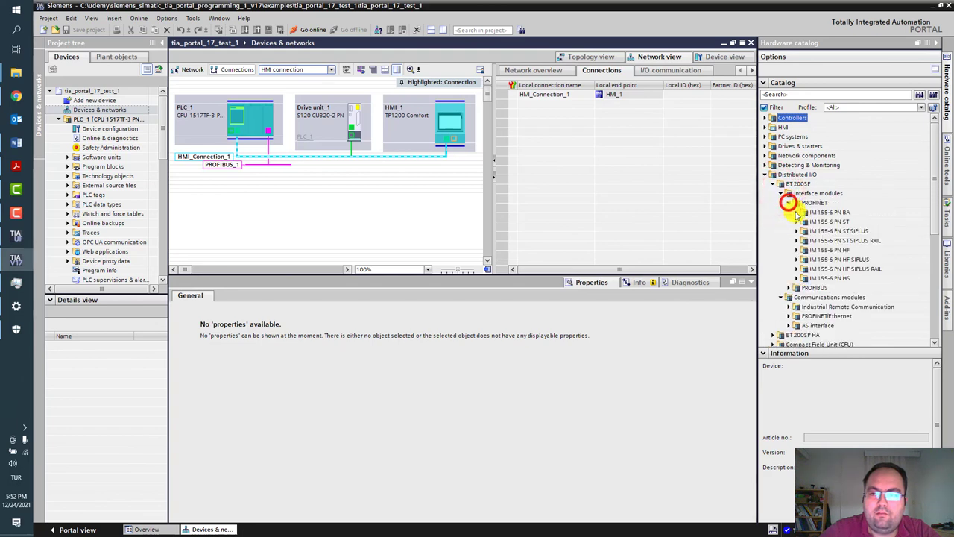
left_click(822, 249)
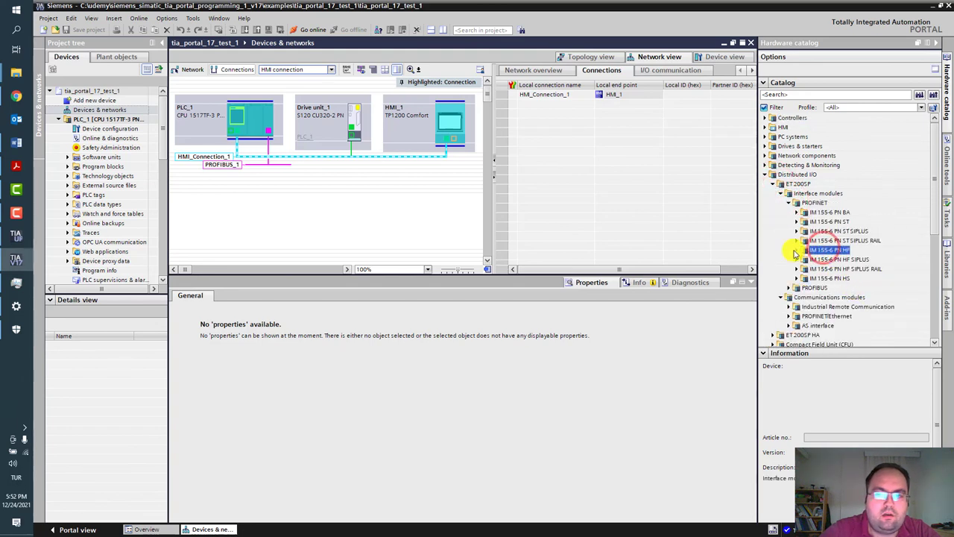
left_click(795, 253)
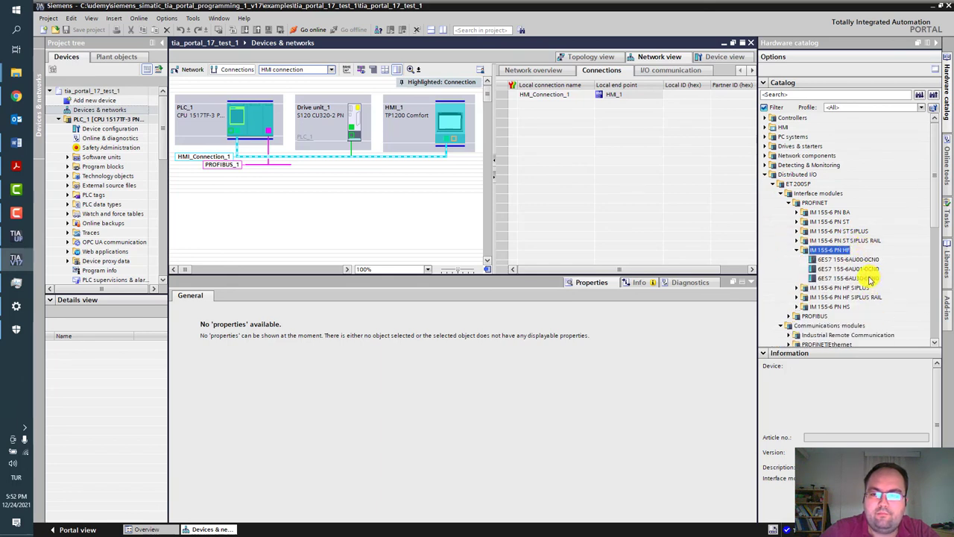
Compare the IM 155-6 PN HF article variants and add 6ES7 155-6AU00-0CN0 to the network view
left_click(868, 260)
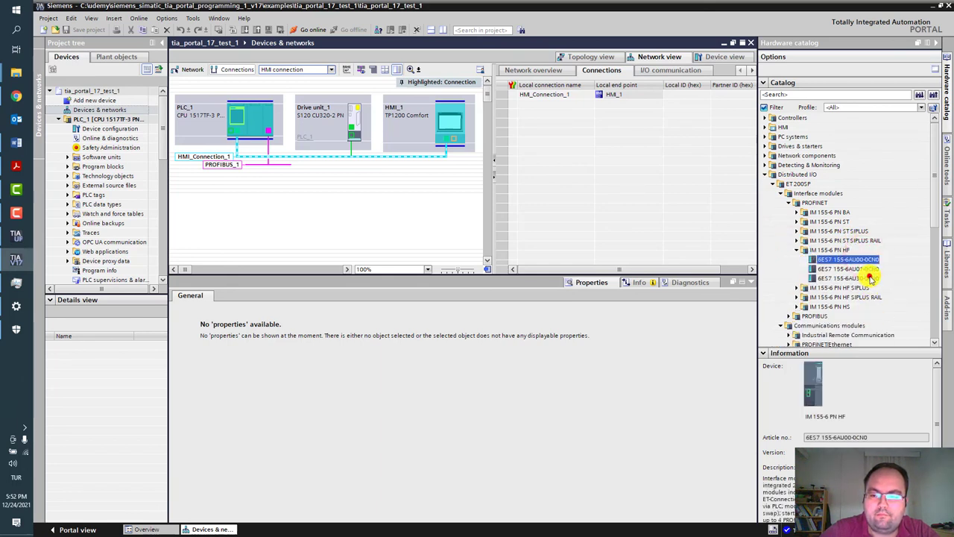
left_click(871, 278)
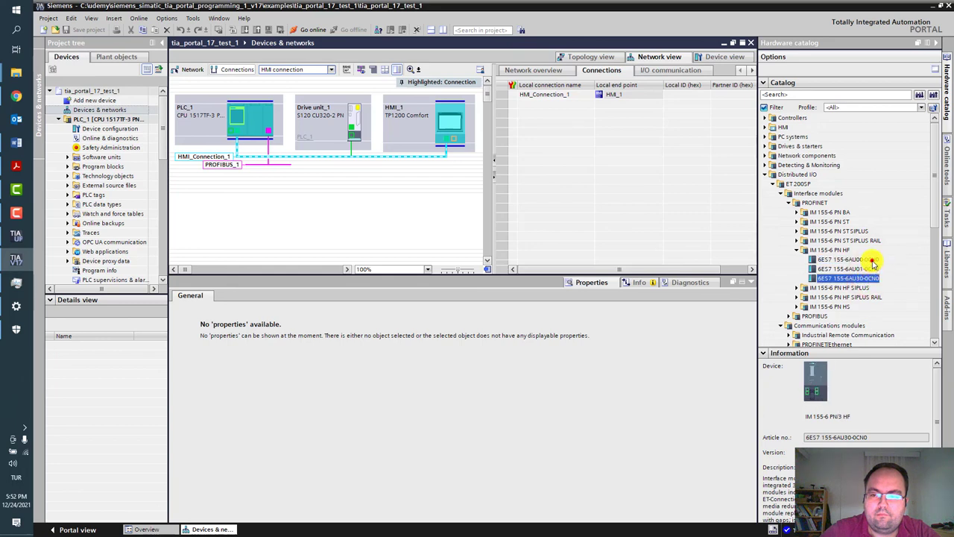
left_click(871, 260)
left_click_drag(863, 264, 221, 219)
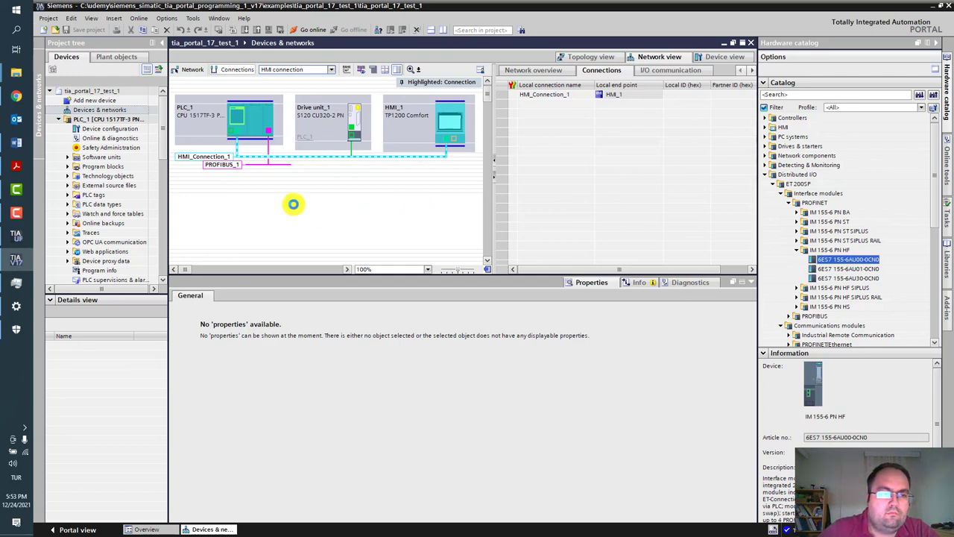
Switch to TIA Software Updater, look over the available software updates and minimize it
left_click(16, 241)
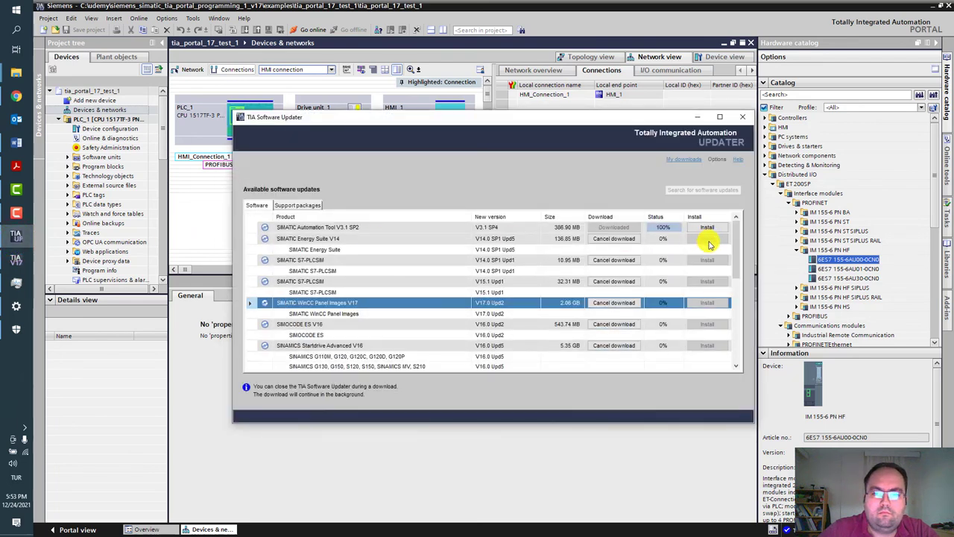
left_click(330, 240)
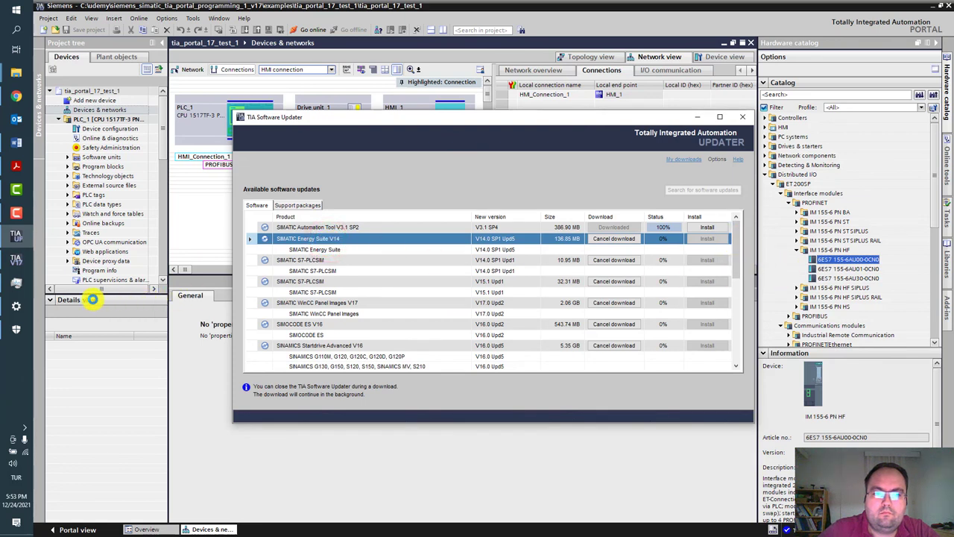
mouse_move(733, 269)
left_mouse_down()
mouse_move(744, 360)
mouse_move(733, 273)
left_mouse_up()
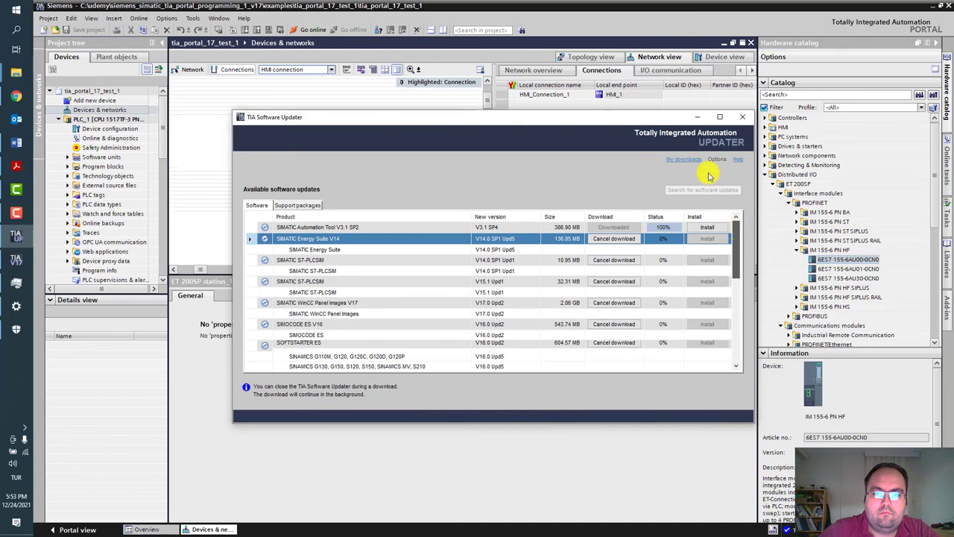
left_click(699, 117)
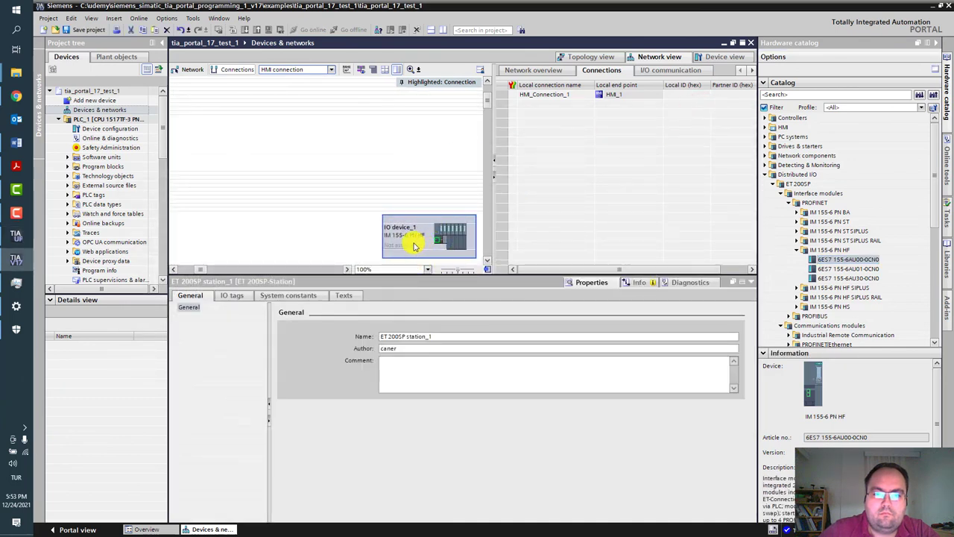
Check the newly placed IO device_1 and enlarge the network drawing area by shrinking the properties area and hiding the network data table
left_click(337, 247)
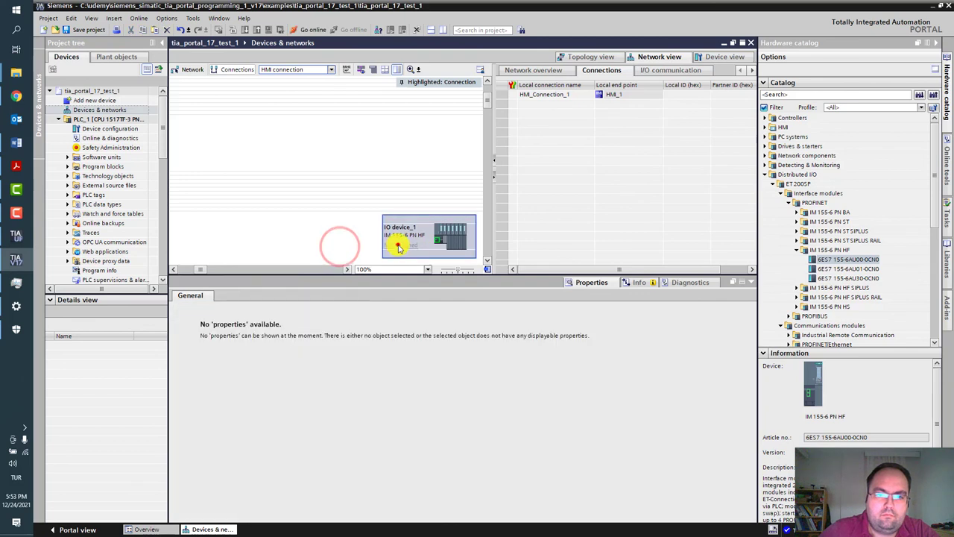
left_click(398, 245)
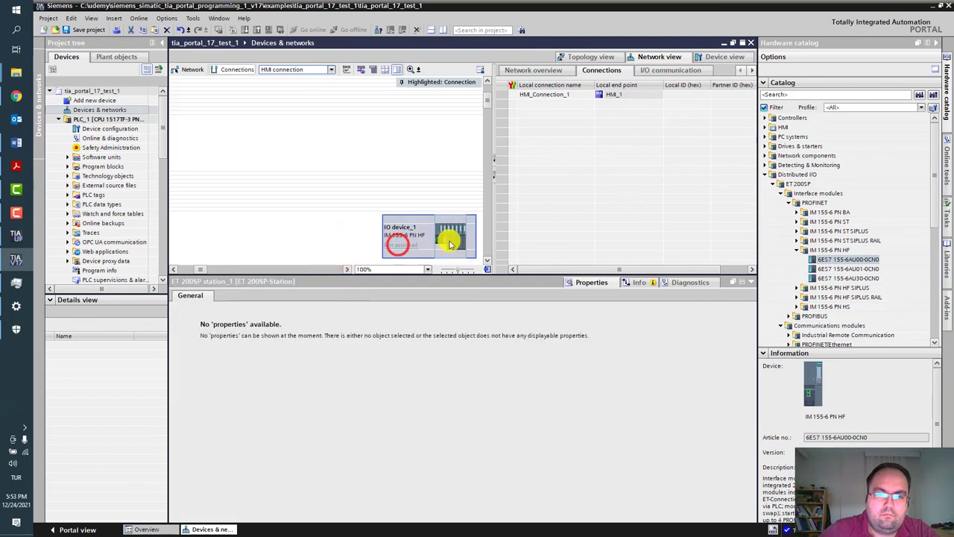
left_click(569, 275)
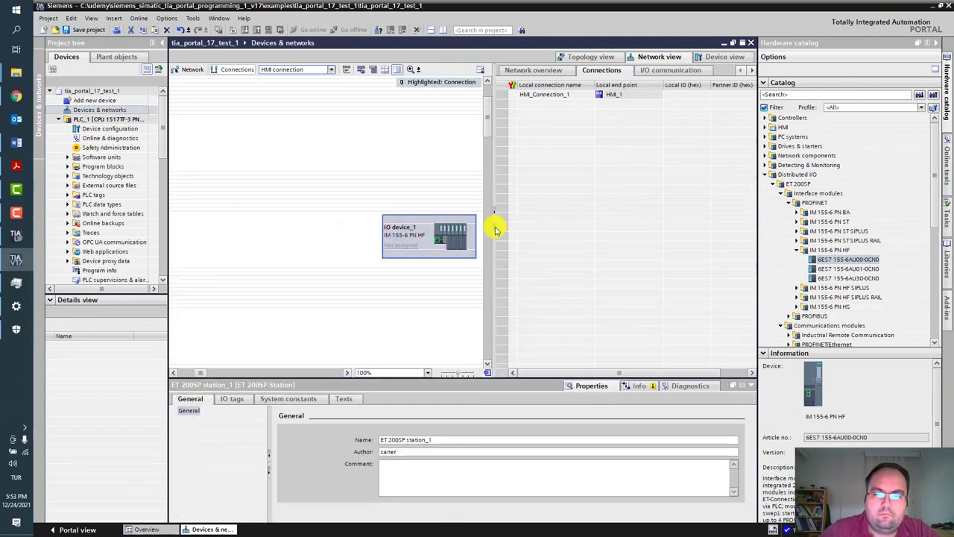
left_click(495, 227)
left_click(474, 179)
scroll(492, 217, "up", 2)
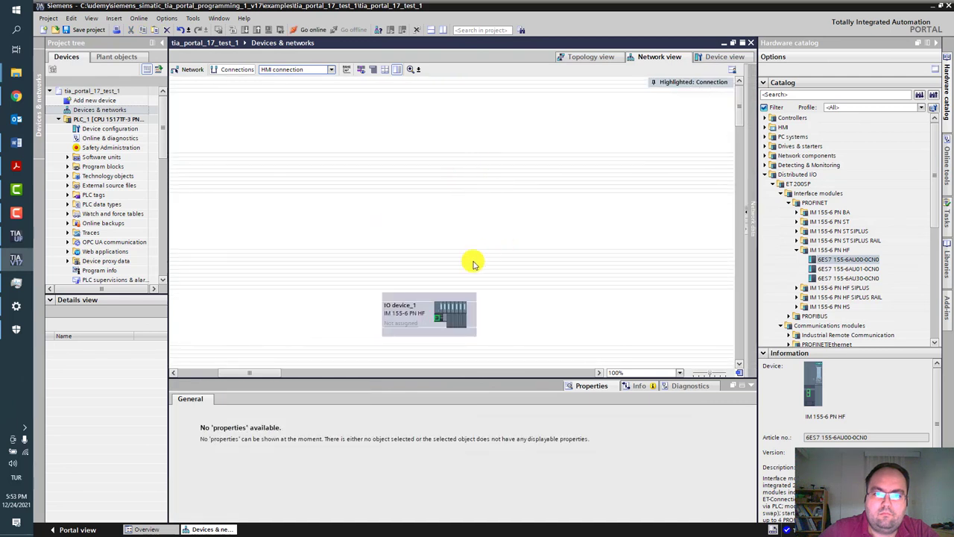
Move IO device_1 close beneath PLC_1 in the network view, working at 25% zoom
left_click_drag(247, 378, 220, 376)
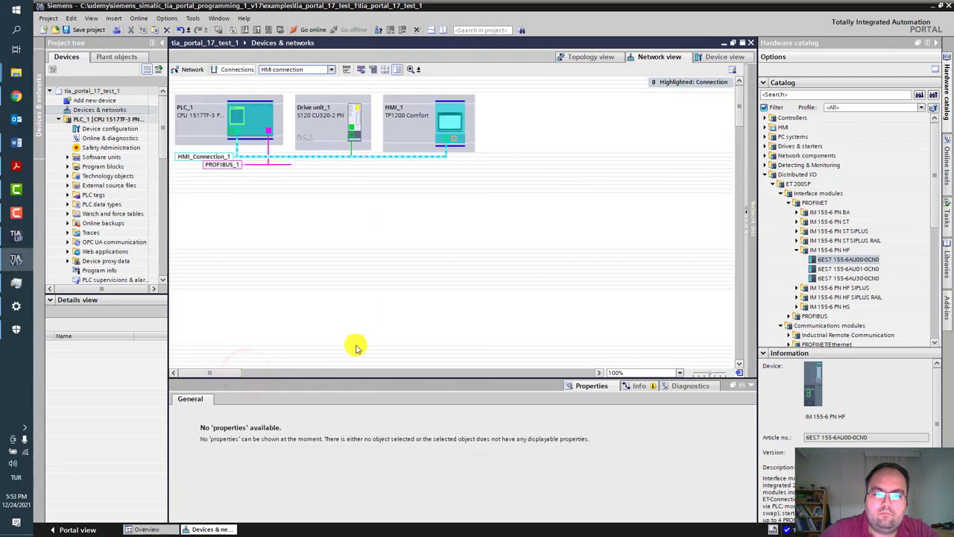
left_click(677, 370)
left_click(650, 378)
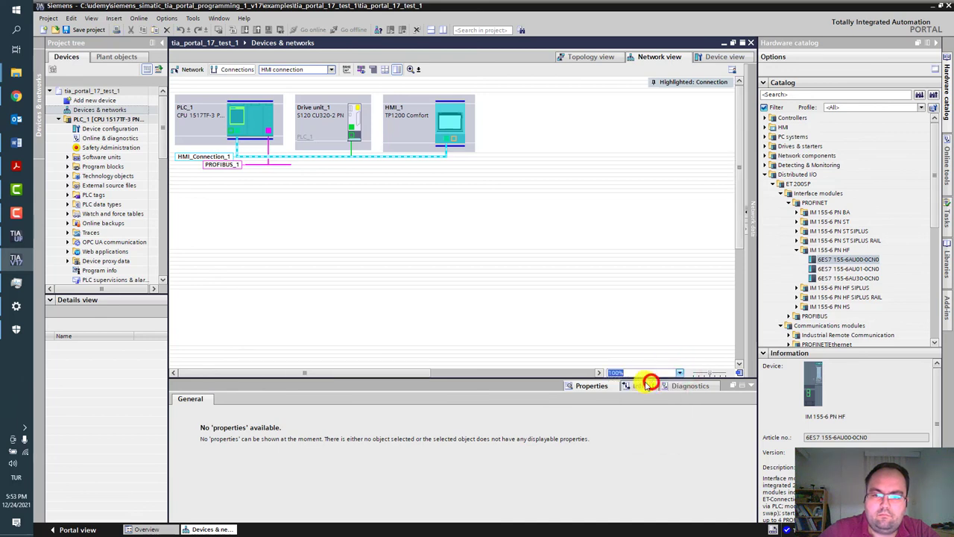
left_click(454, 241)
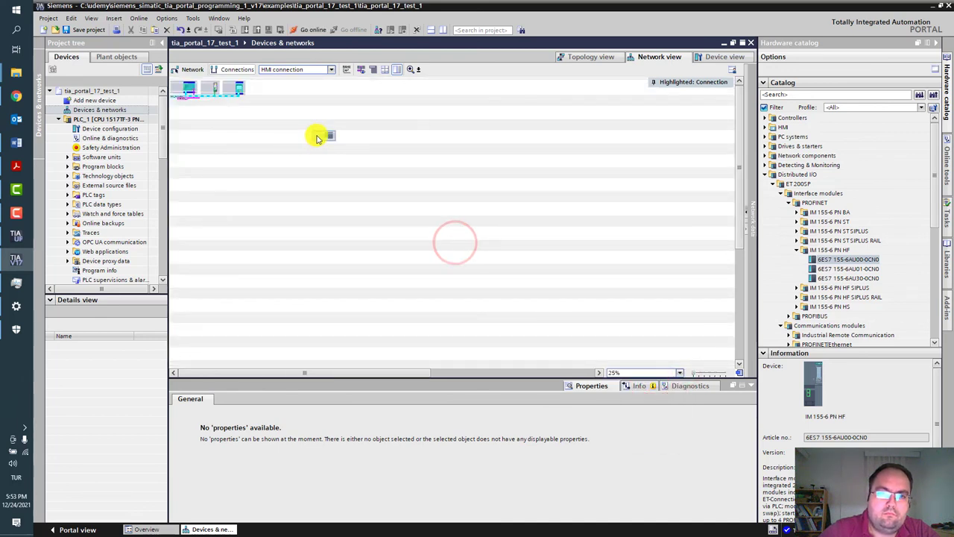
left_click_drag(317, 135, 186, 117)
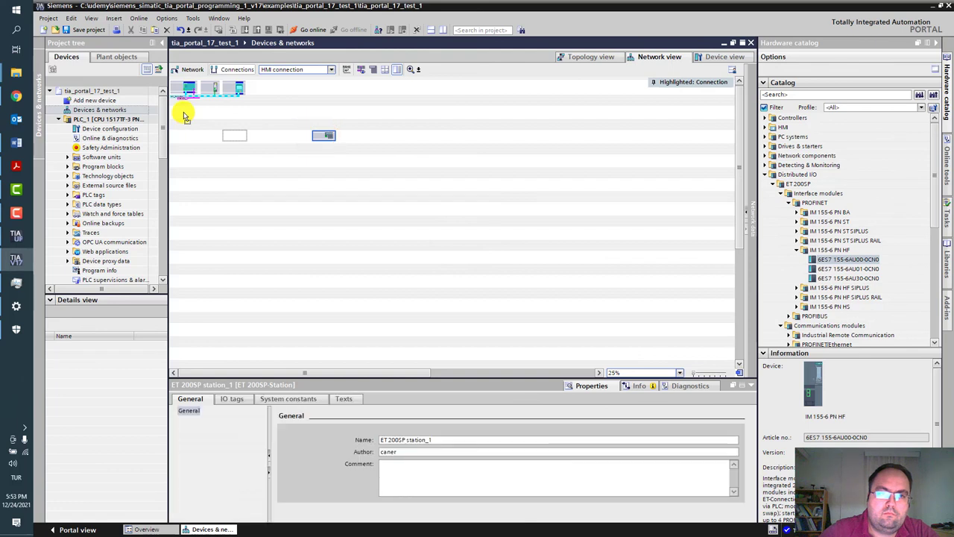
left_click(249, 130)
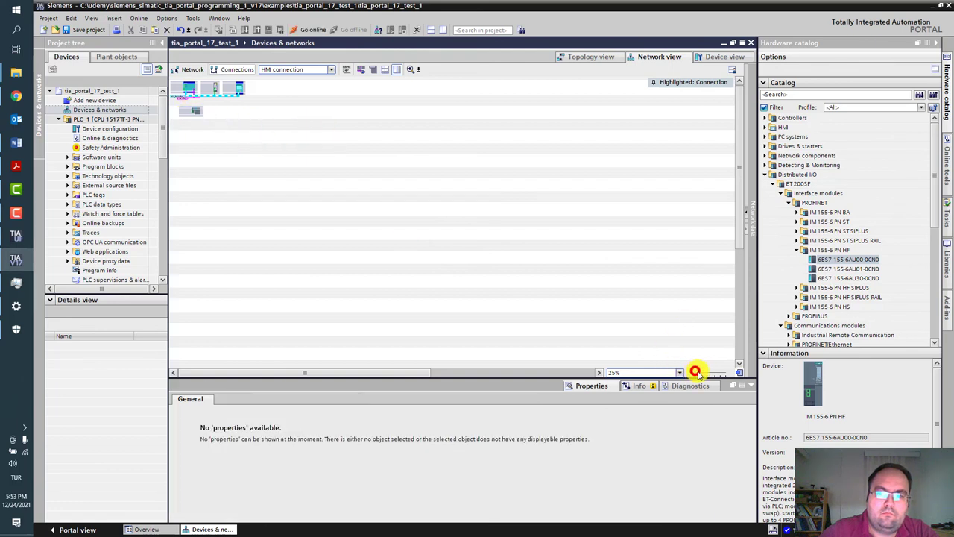
Change the network view from connections to Network mode and assign IO device_1 to the PLC_1 PROFINET IO system
left_click_drag(695, 371, 709, 373)
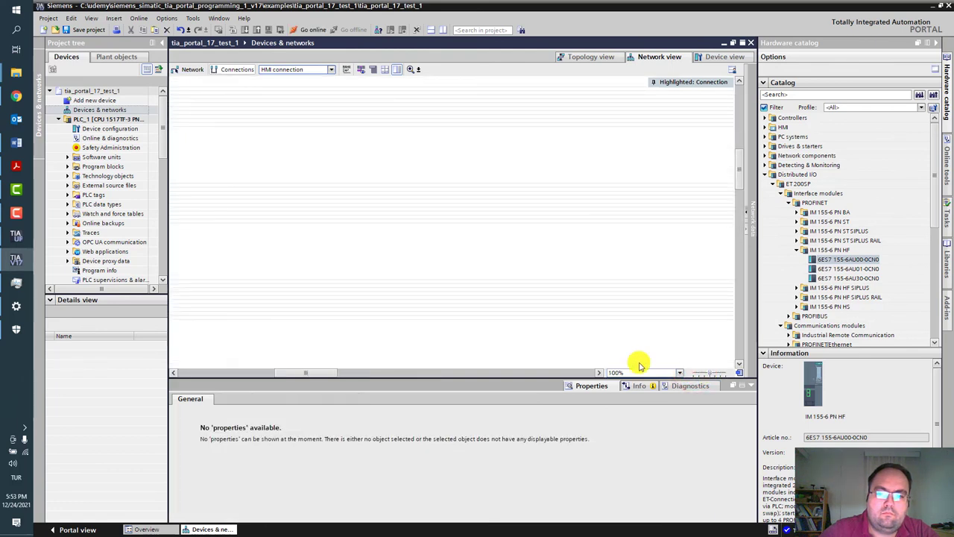
left_click_drag(229, 375, 192, 373)
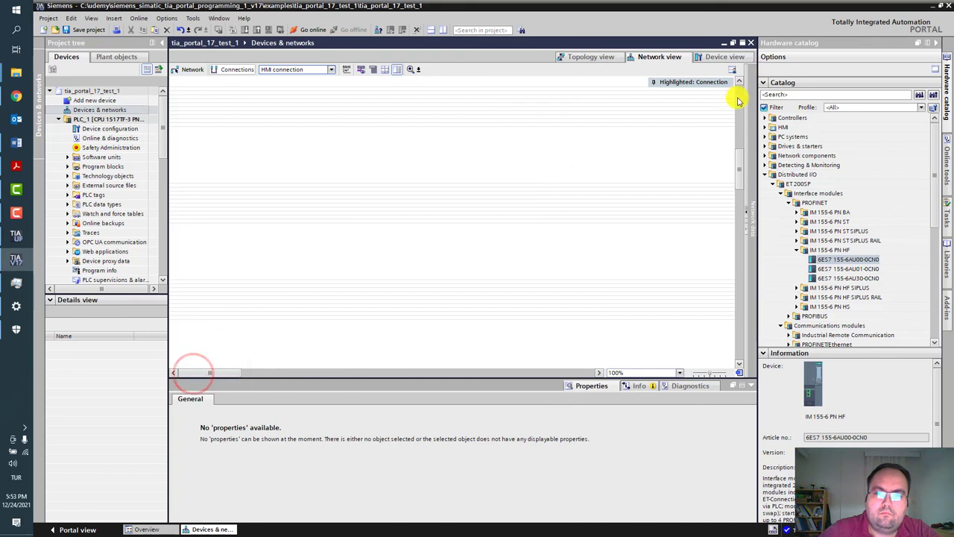
left_click_drag(738, 101, 737, 96)
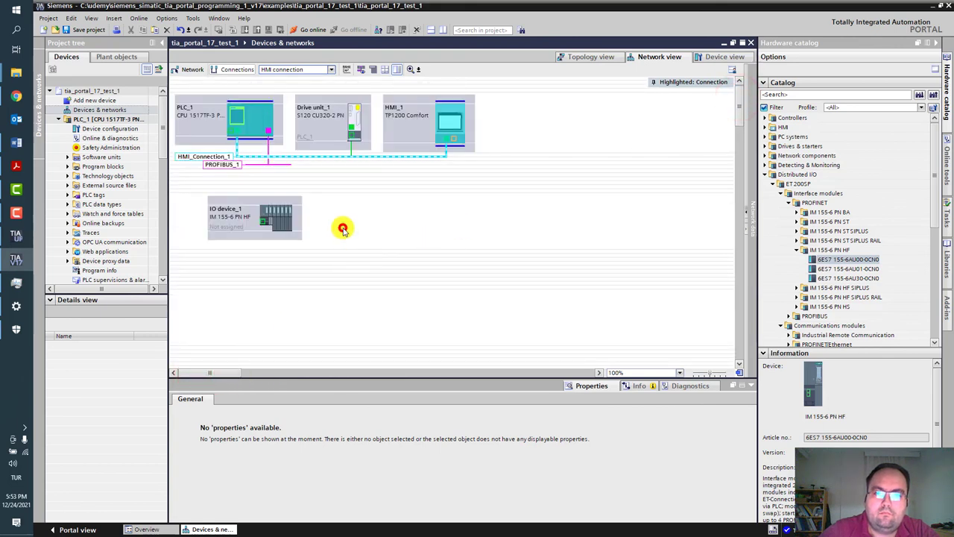
left_click(263, 225)
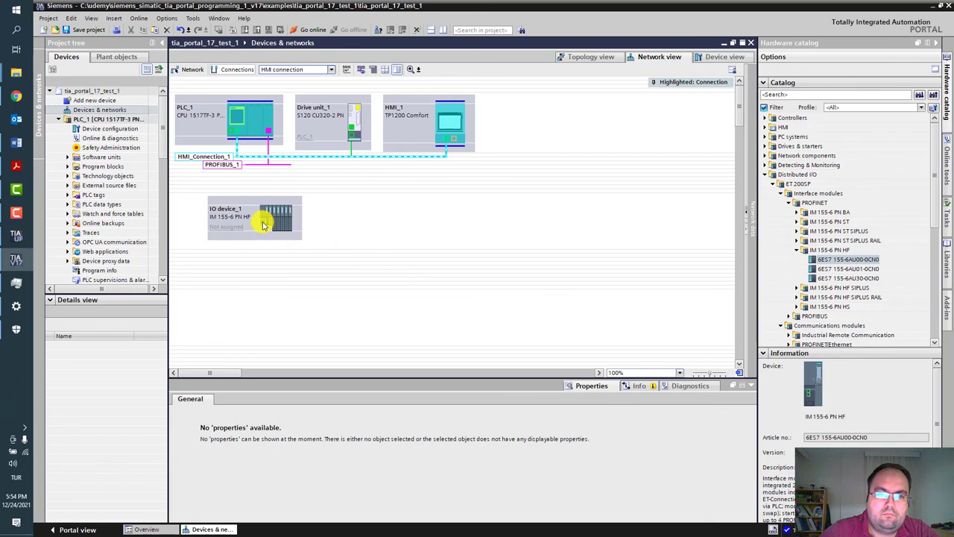
left_click(352, 135)
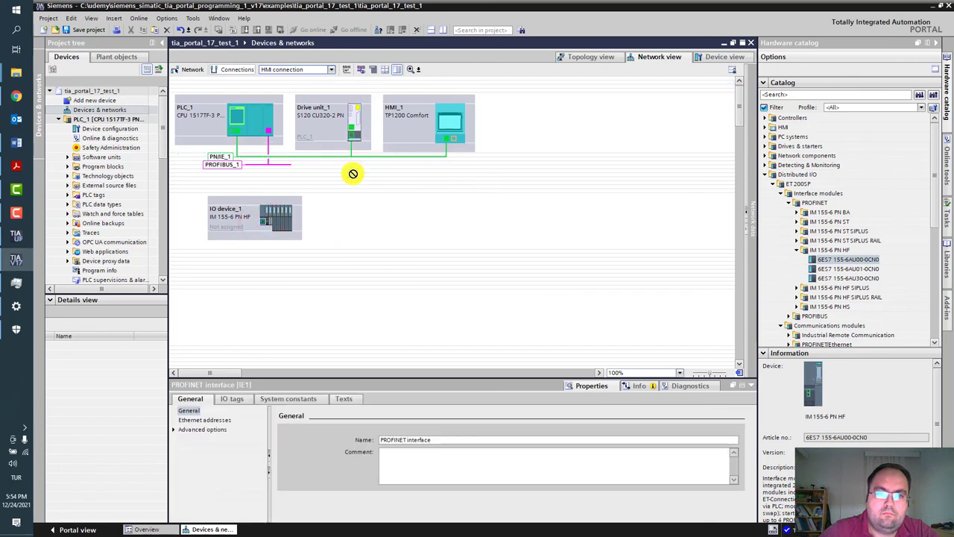
left_click(190, 70)
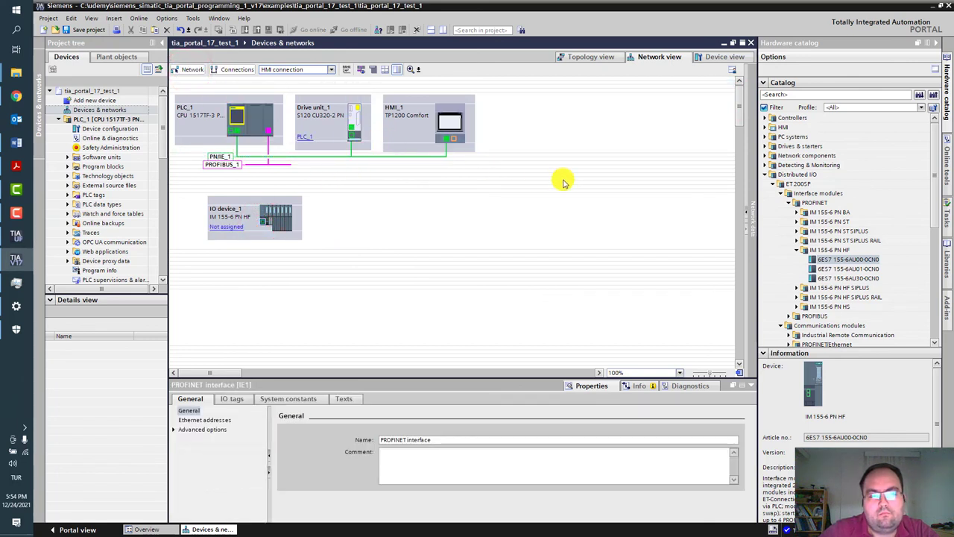
left_click(223, 226)
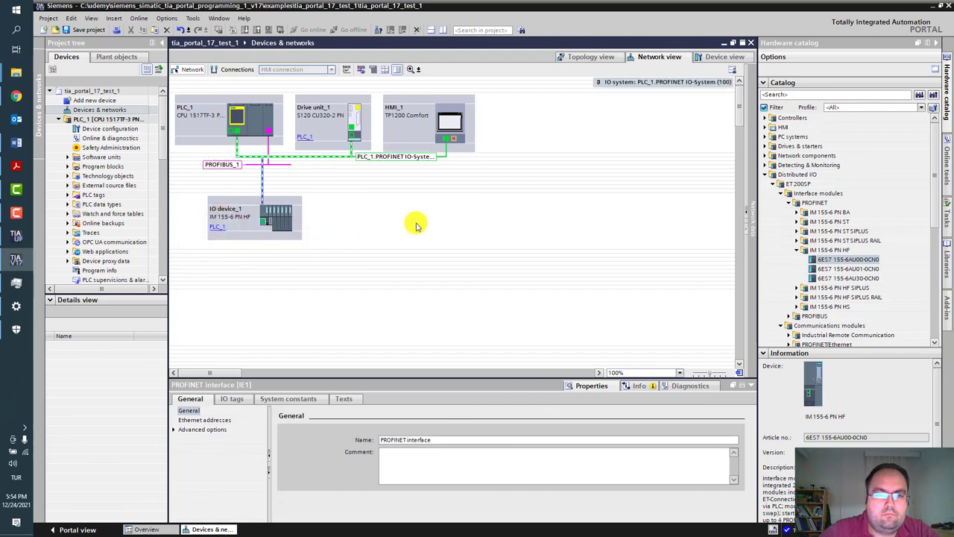
Open IO device_1 in the device view, expand the Interface modules catalog group and select slot 1 of the rack
left_click(271, 220)
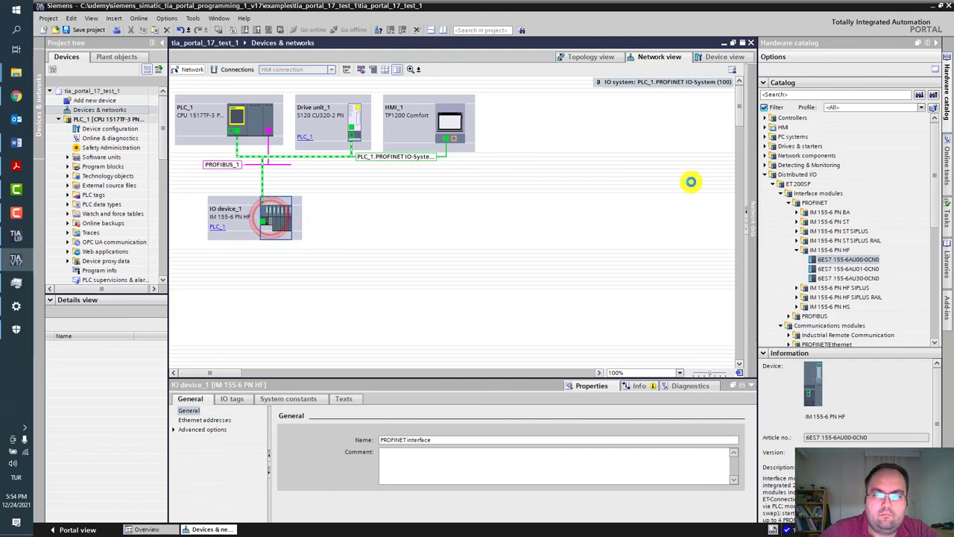
left_click(373, 218)
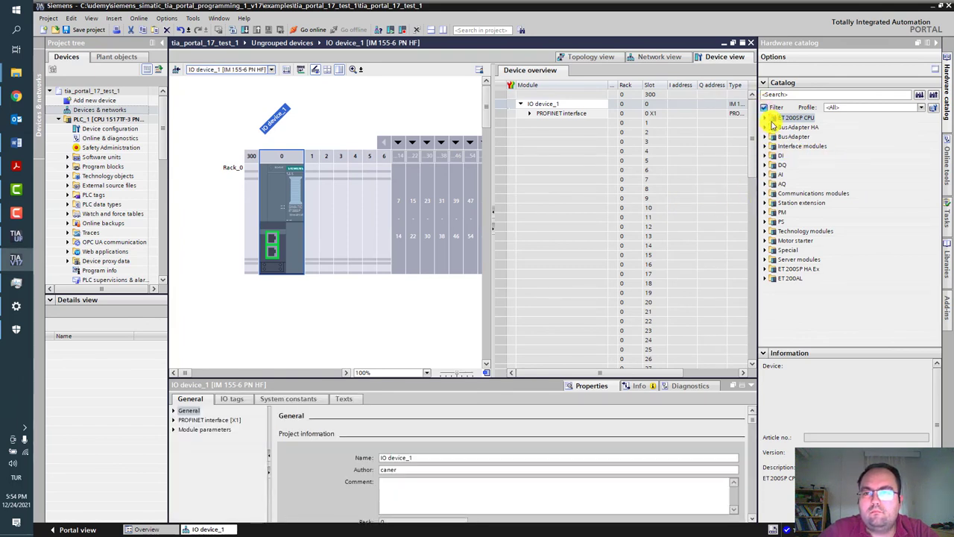
left_click(768, 146)
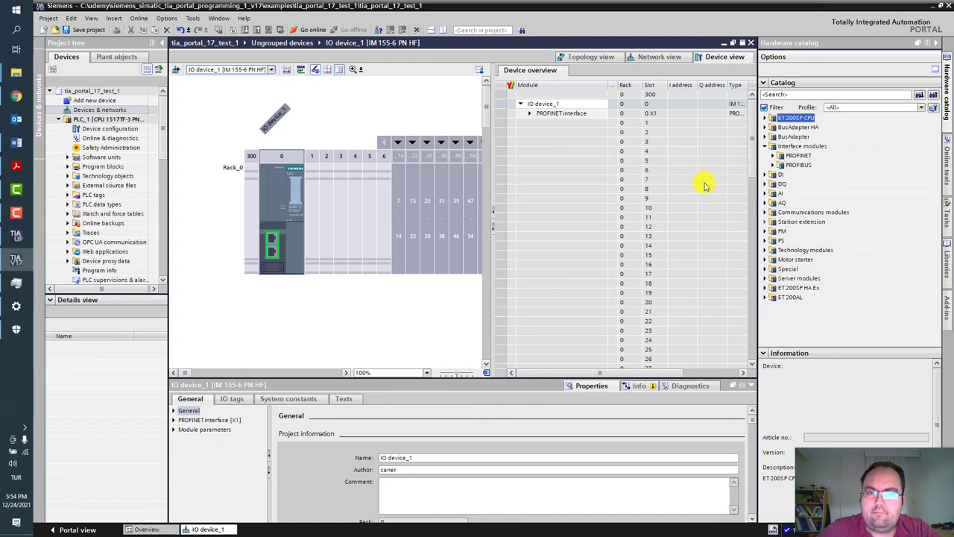
left_click(315, 214)
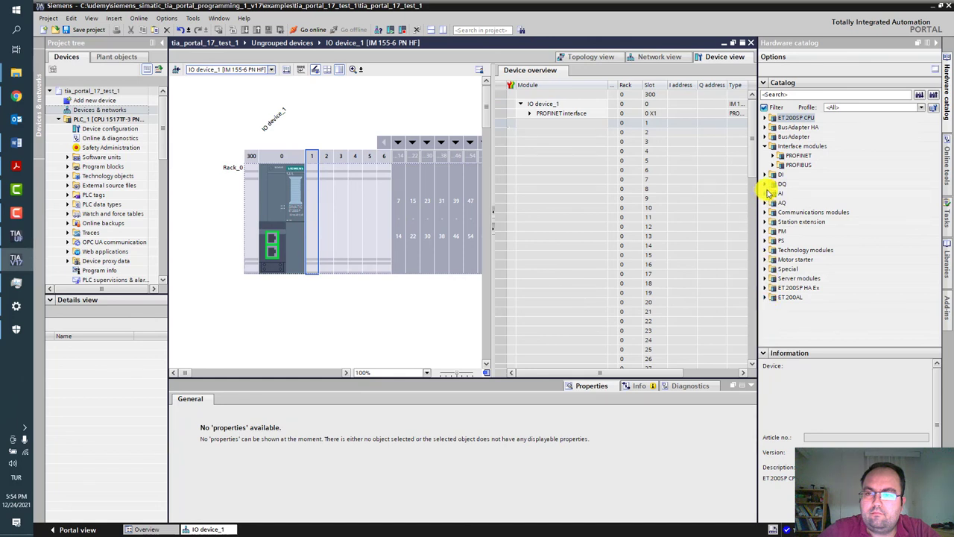
Check the hardware catalog's profile choice and turn off the catalog filter
left_click(920, 106)
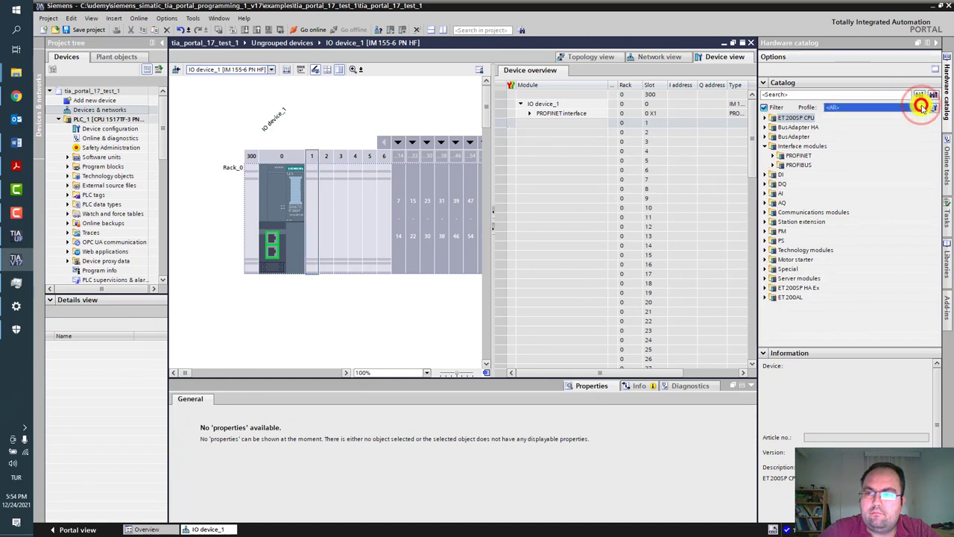
left_click(764, 106)
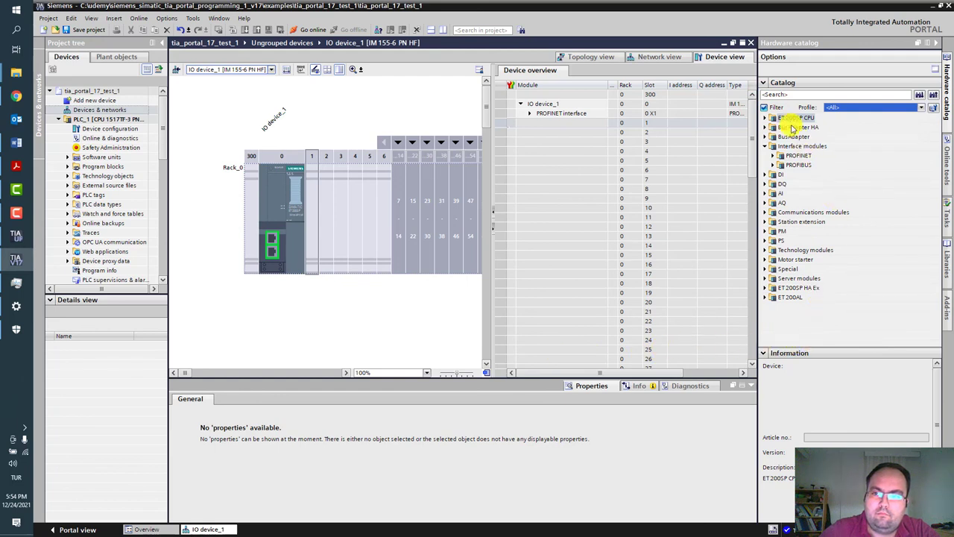
left_click(765, 109)
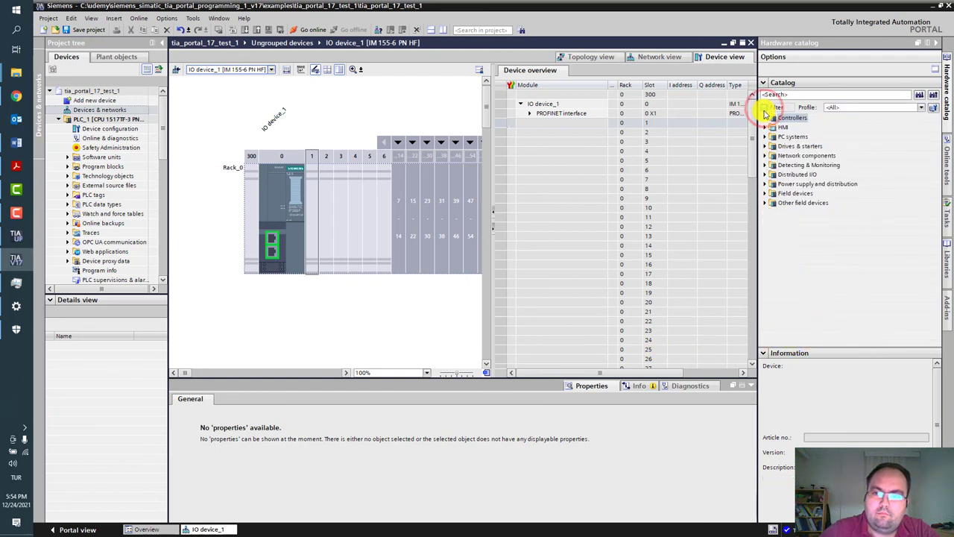
Turn the hardware catalog filter back on and check the PROFINET interface modules offered for the station
left_click(765, 109)
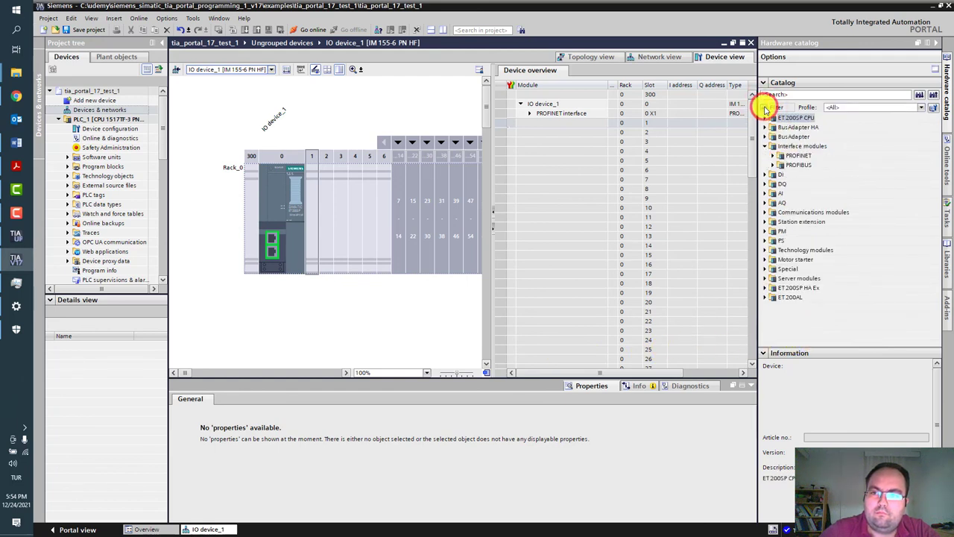
left_click(774, 155)
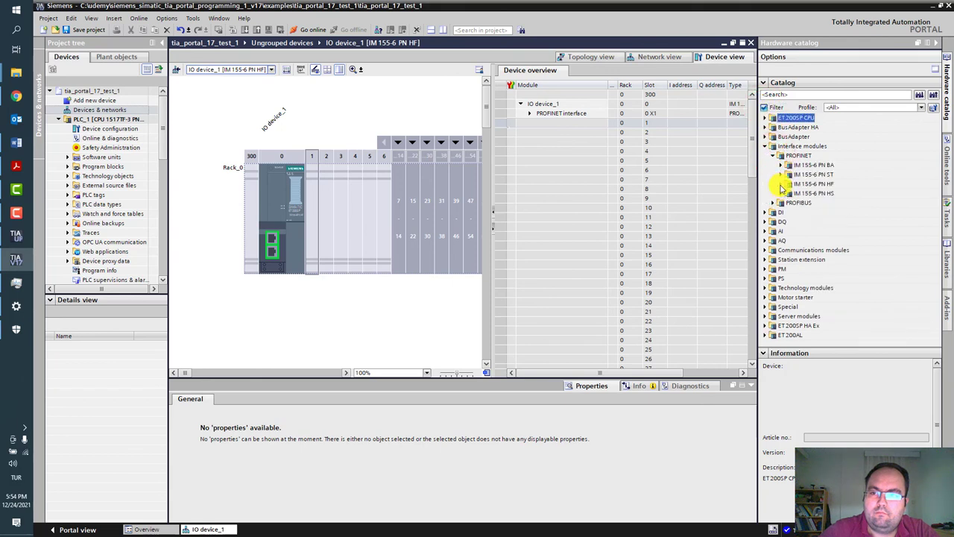
left_click(768, 145)
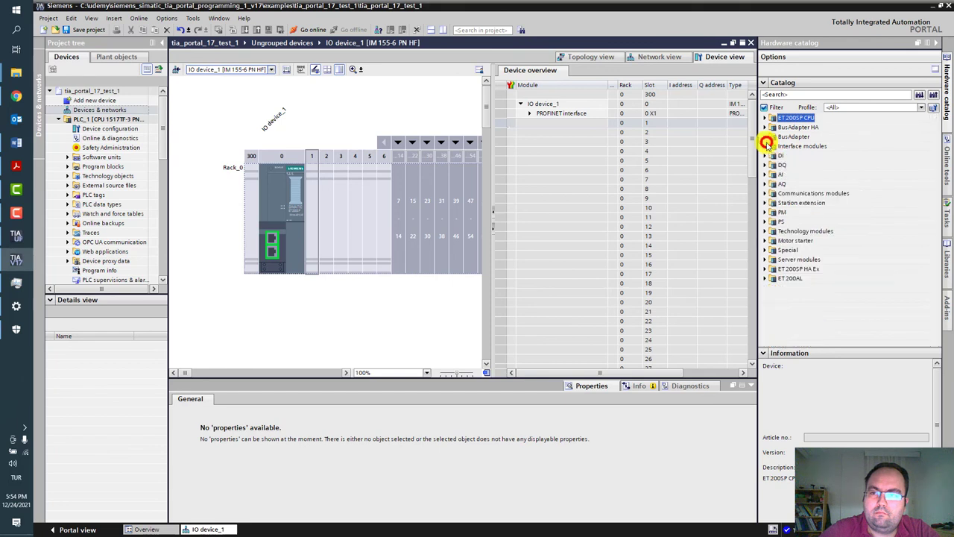
Add the DI 16x24VDC ST digital input module with article number 6ES7 131-6BH01-0BA0 to IO device_1's rack
left_click(771, 156)
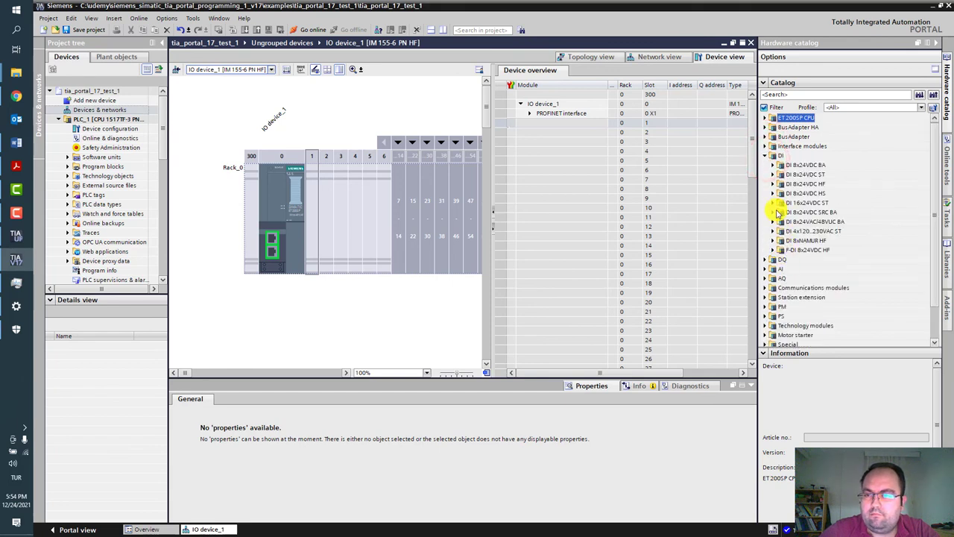
left_click(800, 204)
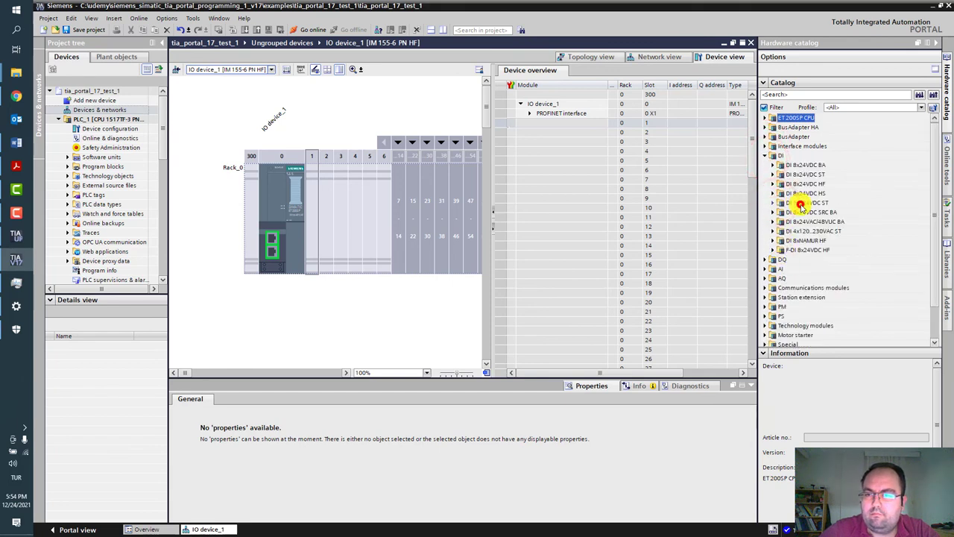
double_click(802, 202)
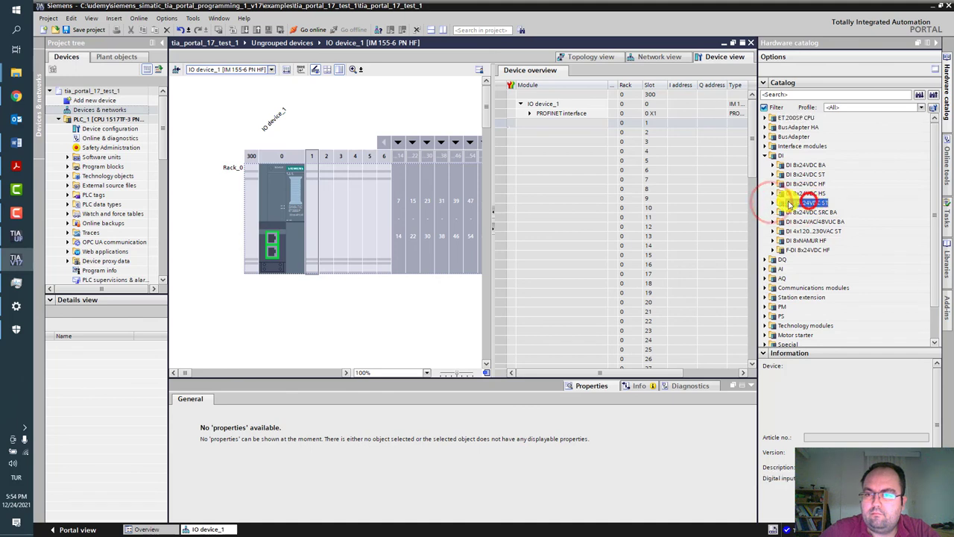
left_click_drag(816, 222, 841, 218)
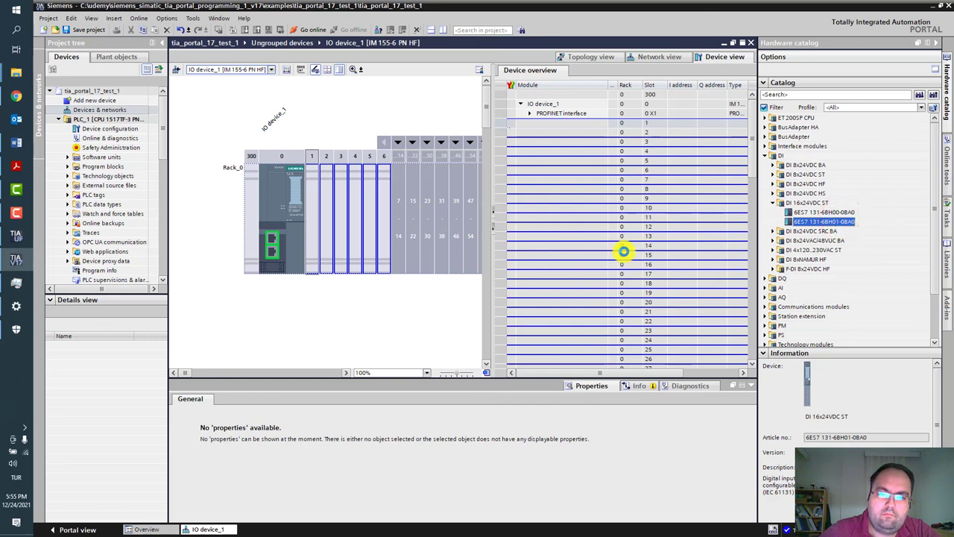